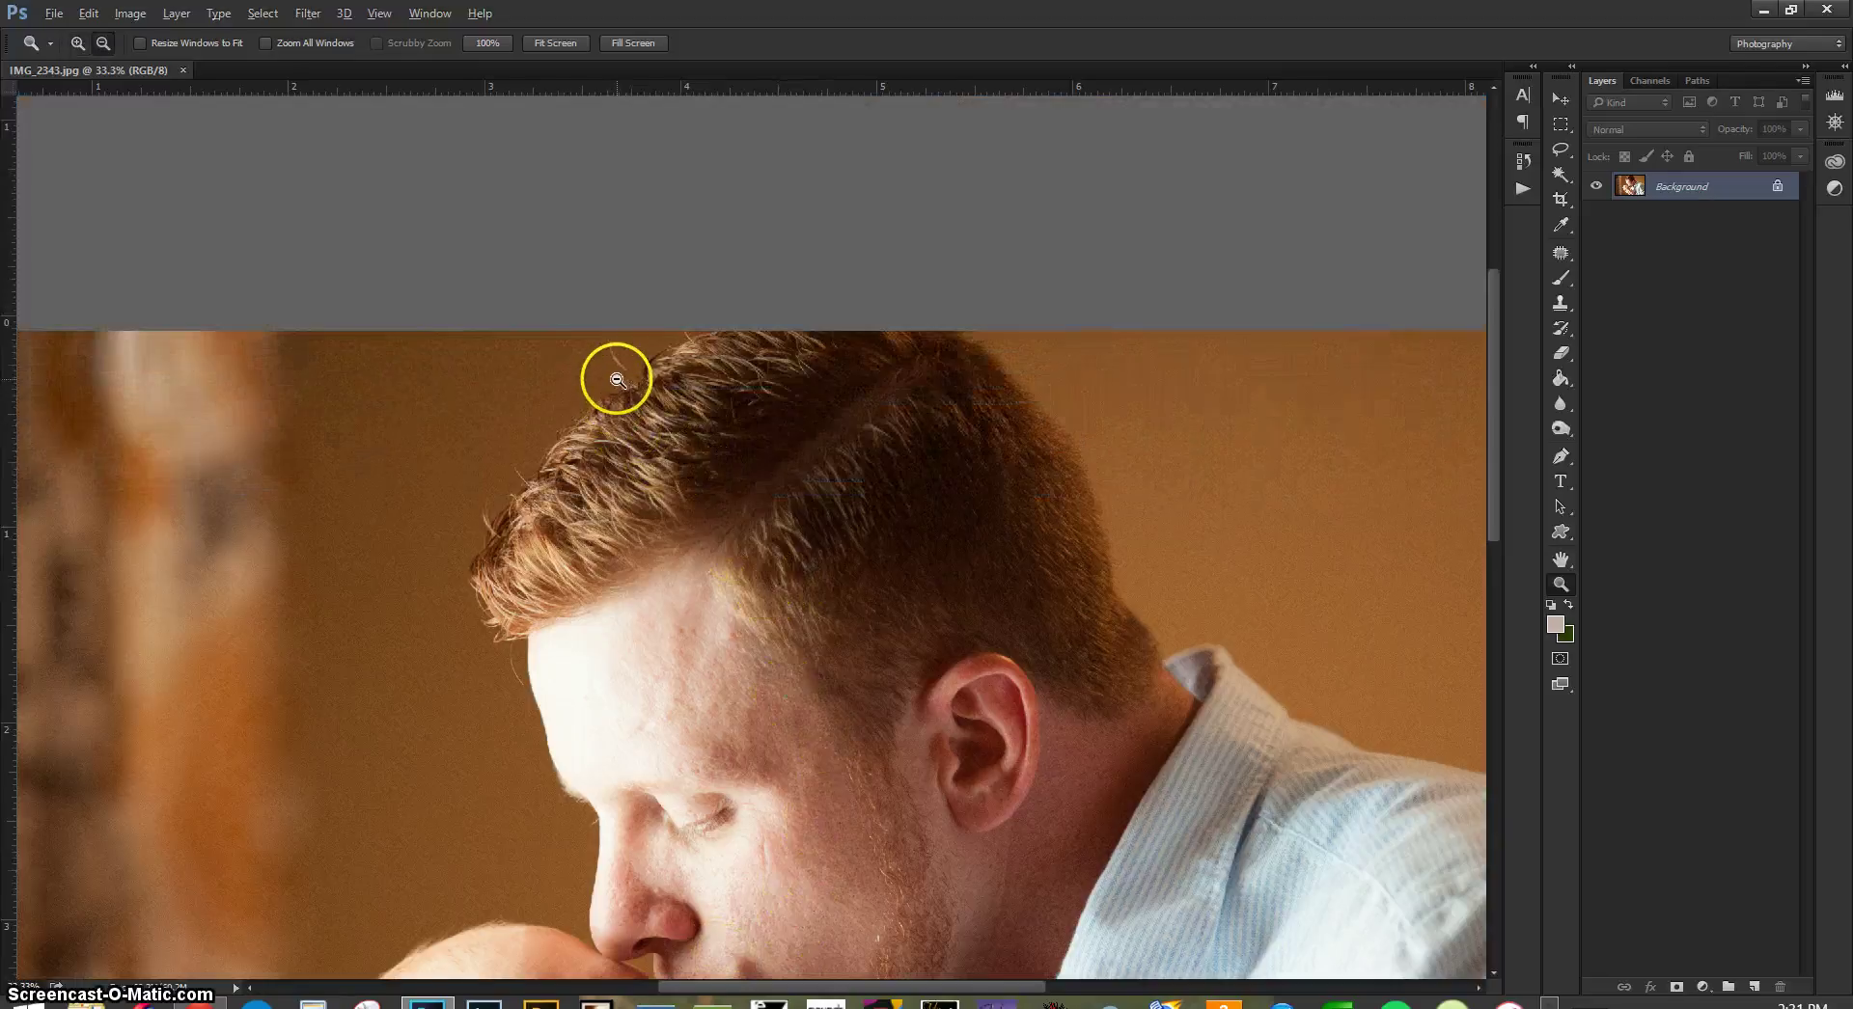
# - Remove the stray hair above the man's head with the Patch tool, replacing it with nearby clean background
pyautogui.scroll(5, 653, 353)
pyautogui.scroll(-2, 998, 465)
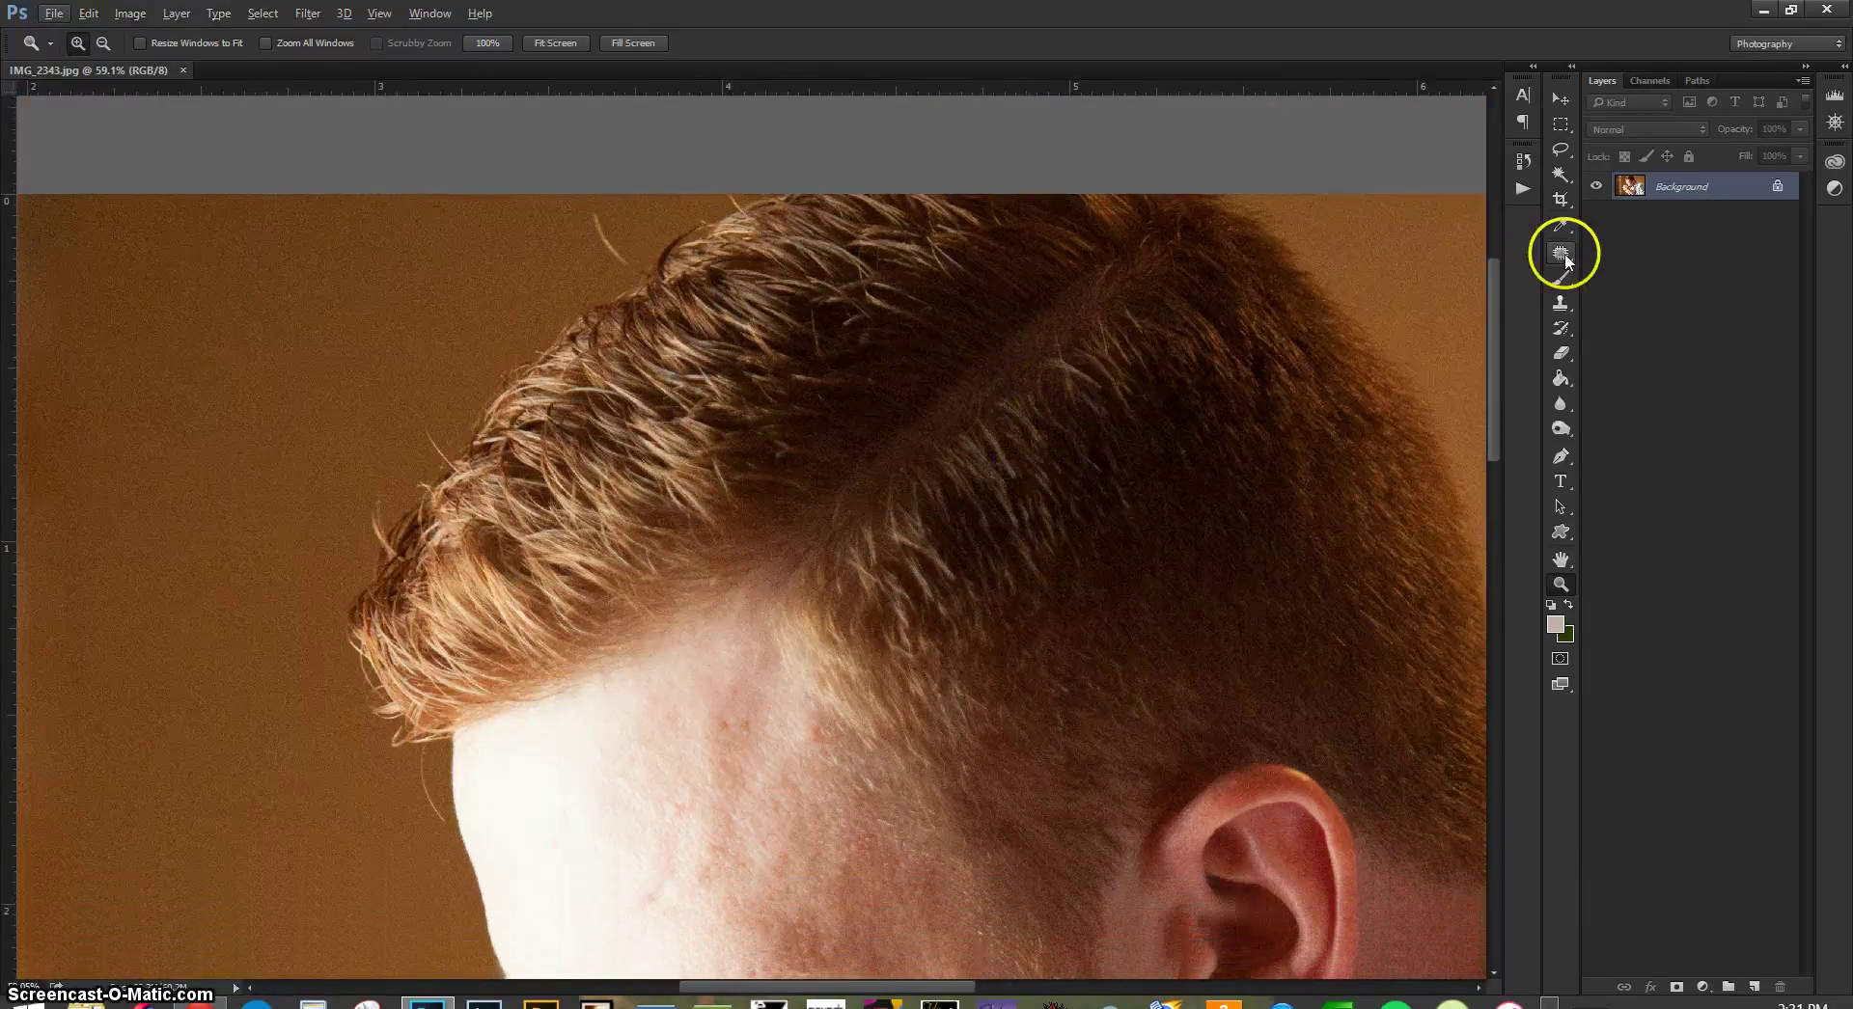
pyautogui.click(1560, 252)
pyautogui.moveTo(603, 211); pyautogui.dragTo(629, 256)
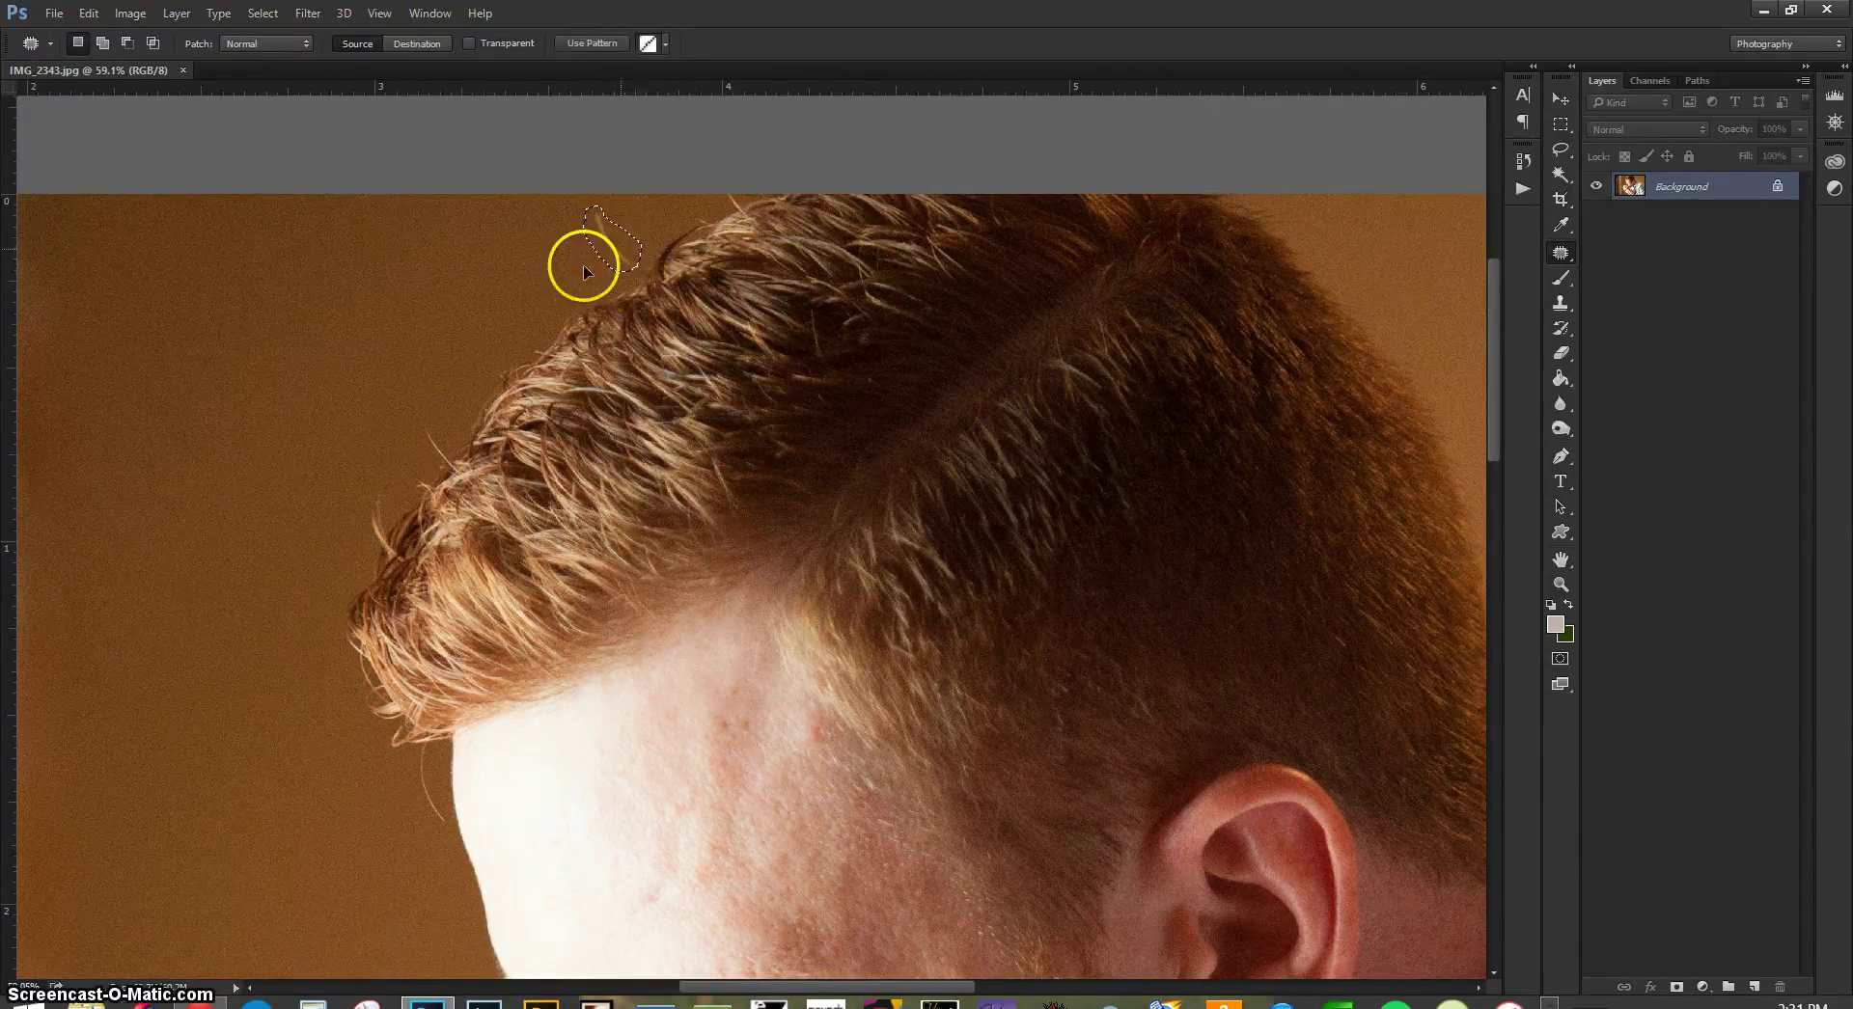
pyautogui.moveTo(510, 285); pyautogui.dragTo(540, 249)
pyautogui.click(555, 237)
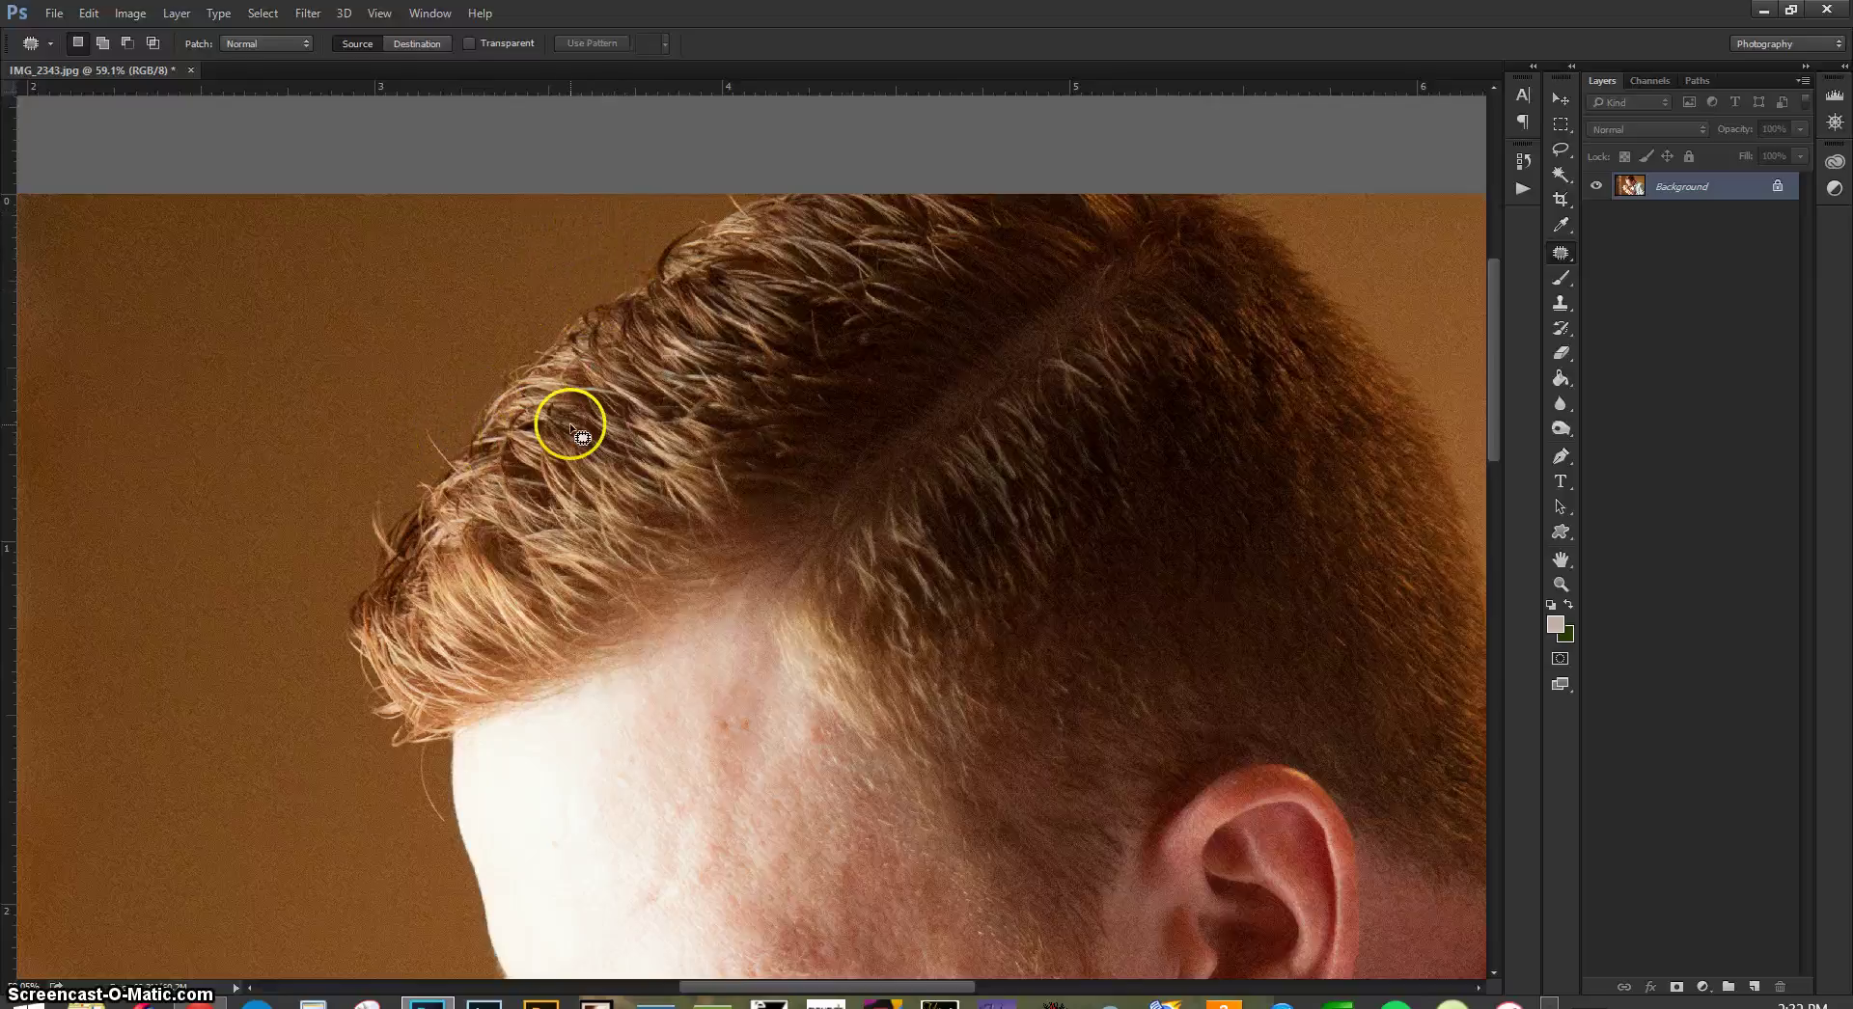
# - Patch out the stray hairs sticking out along the front edge of the man's hair using clean background
pyautogui.moveTo(444, 434); pyautogui.dragTo(438, 388)
pyautogui.click(498, 342)
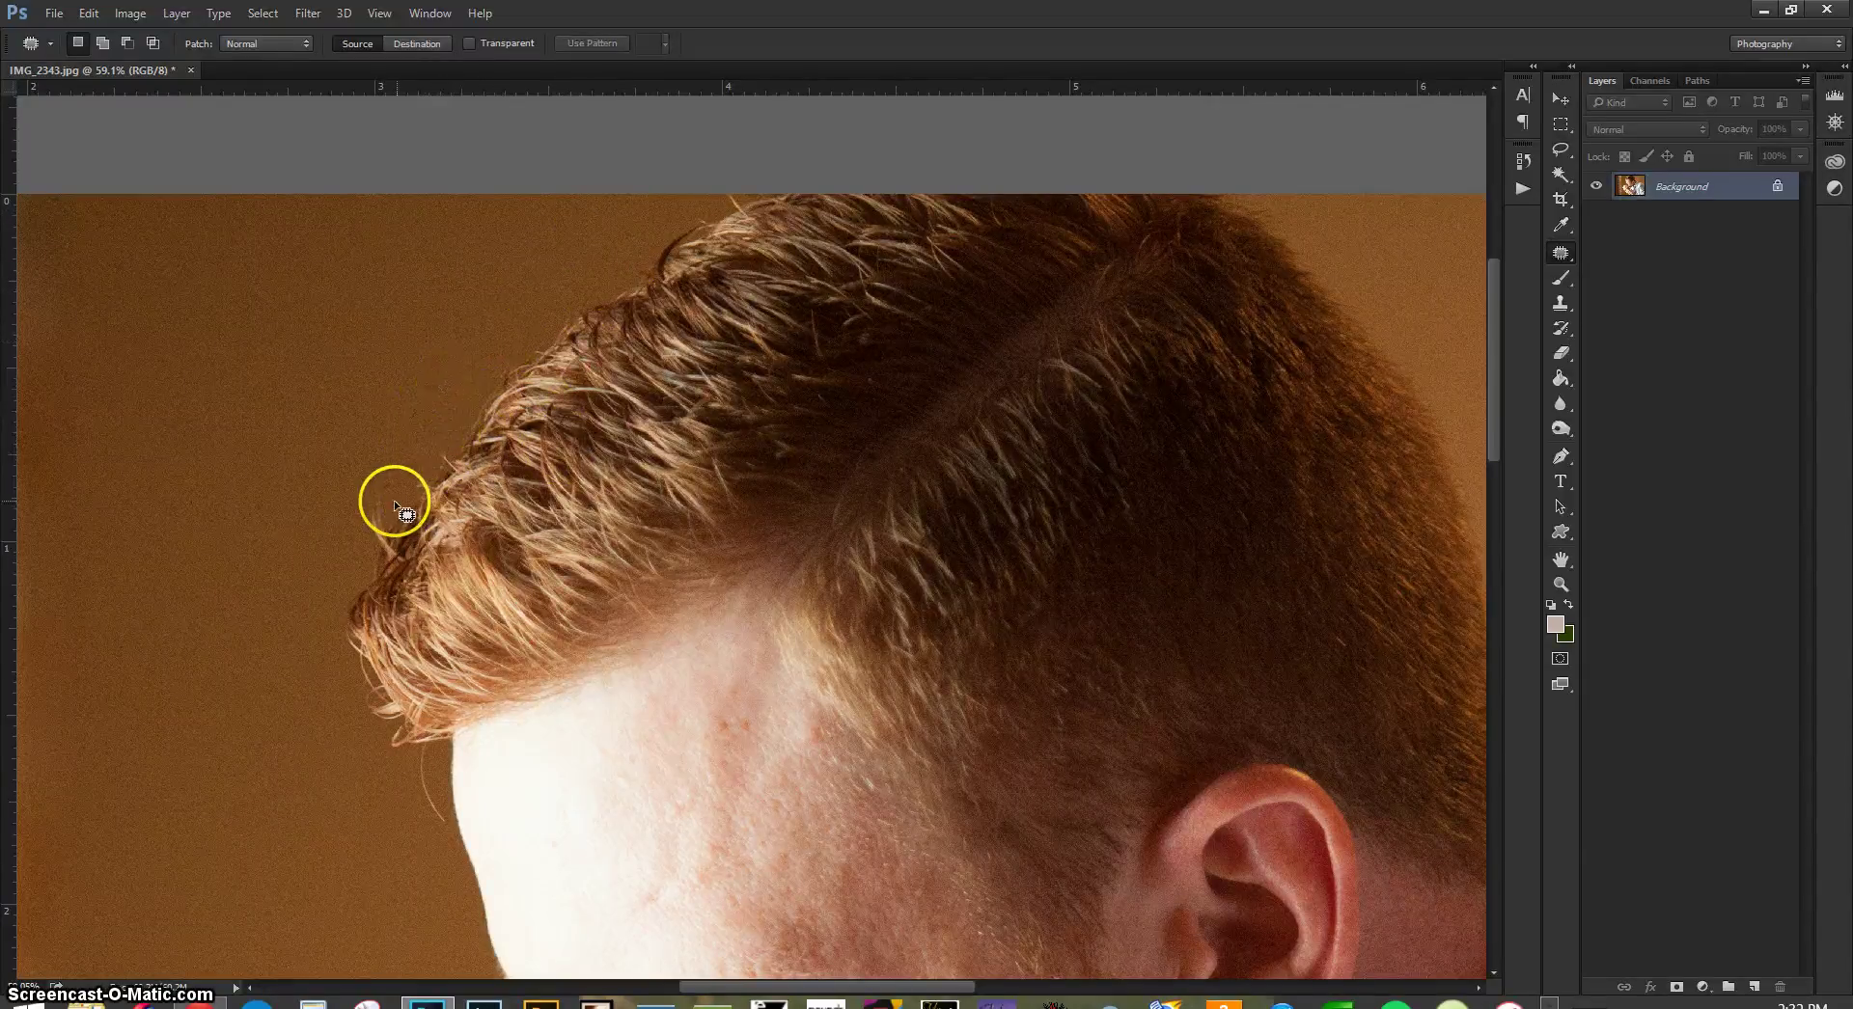
pyautogui.moveTo(390, 502)
pyautogui.mouseDown()
pyautogui.moveTo(357, 426)
pyautogui.moveTo(370, 403)
pyautogui.mouseUp()
pyautogui.click(1079, 511)
# - Clean up the remaining stray hairs along the man's front hair outline with the Clone Stamp, sampling nearby brown background
pyautogui.click(1562, 304)
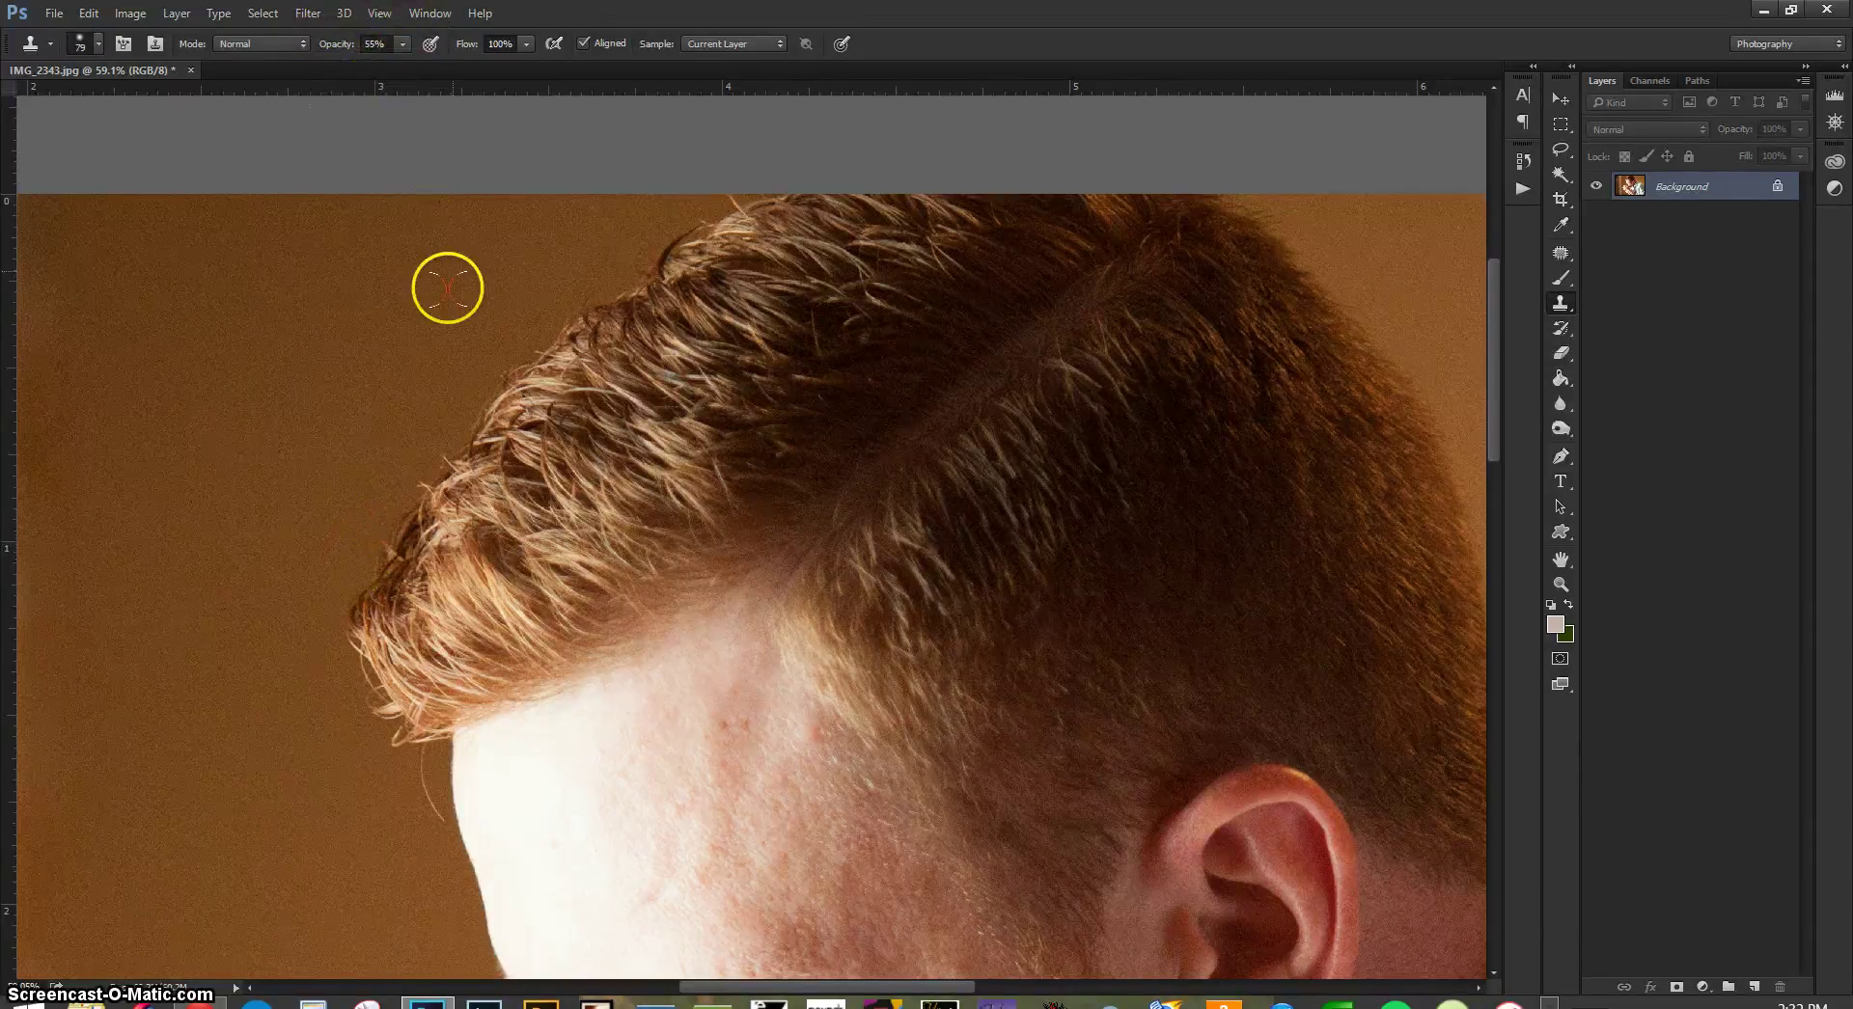
pyautogui.click(388, 516)
pyautogui.moveTo(388, 516); pyautogui.dragTo(438, 451)
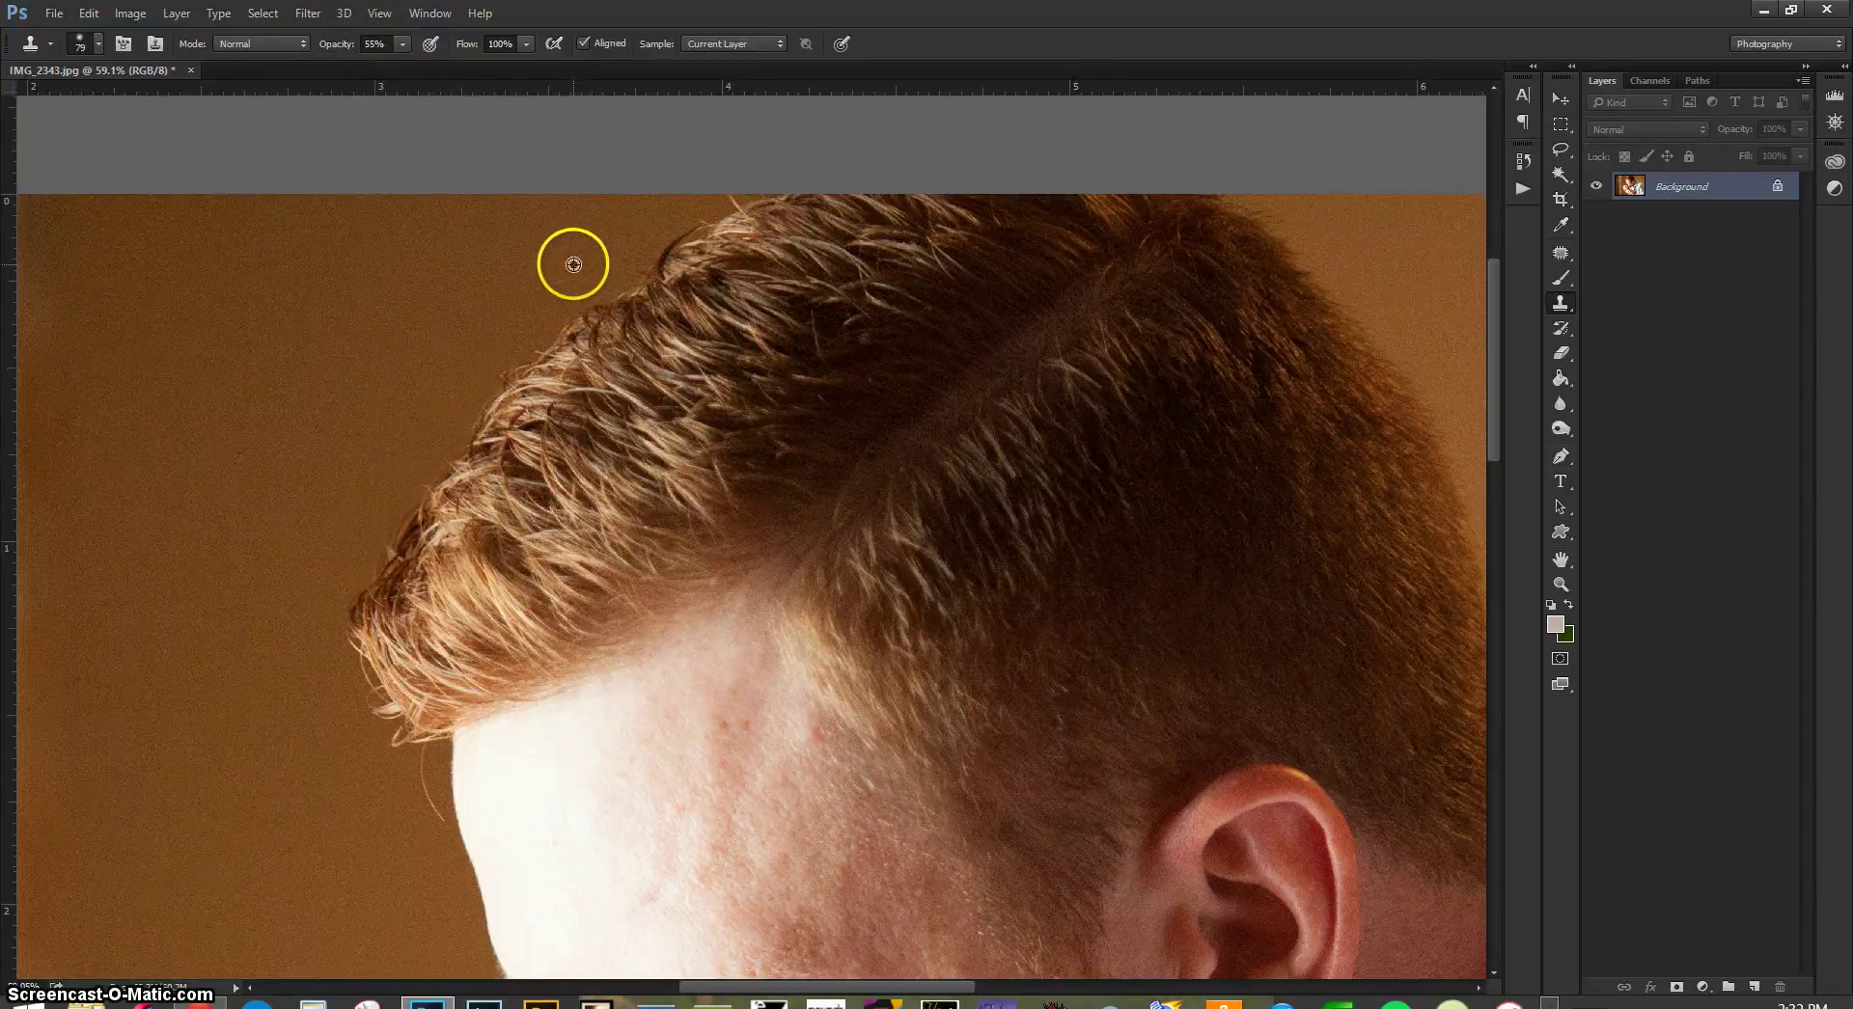
pyautogui.keyDown('alt'); pyautogui.click(574, 266); pyautogui.keyUp('alt')
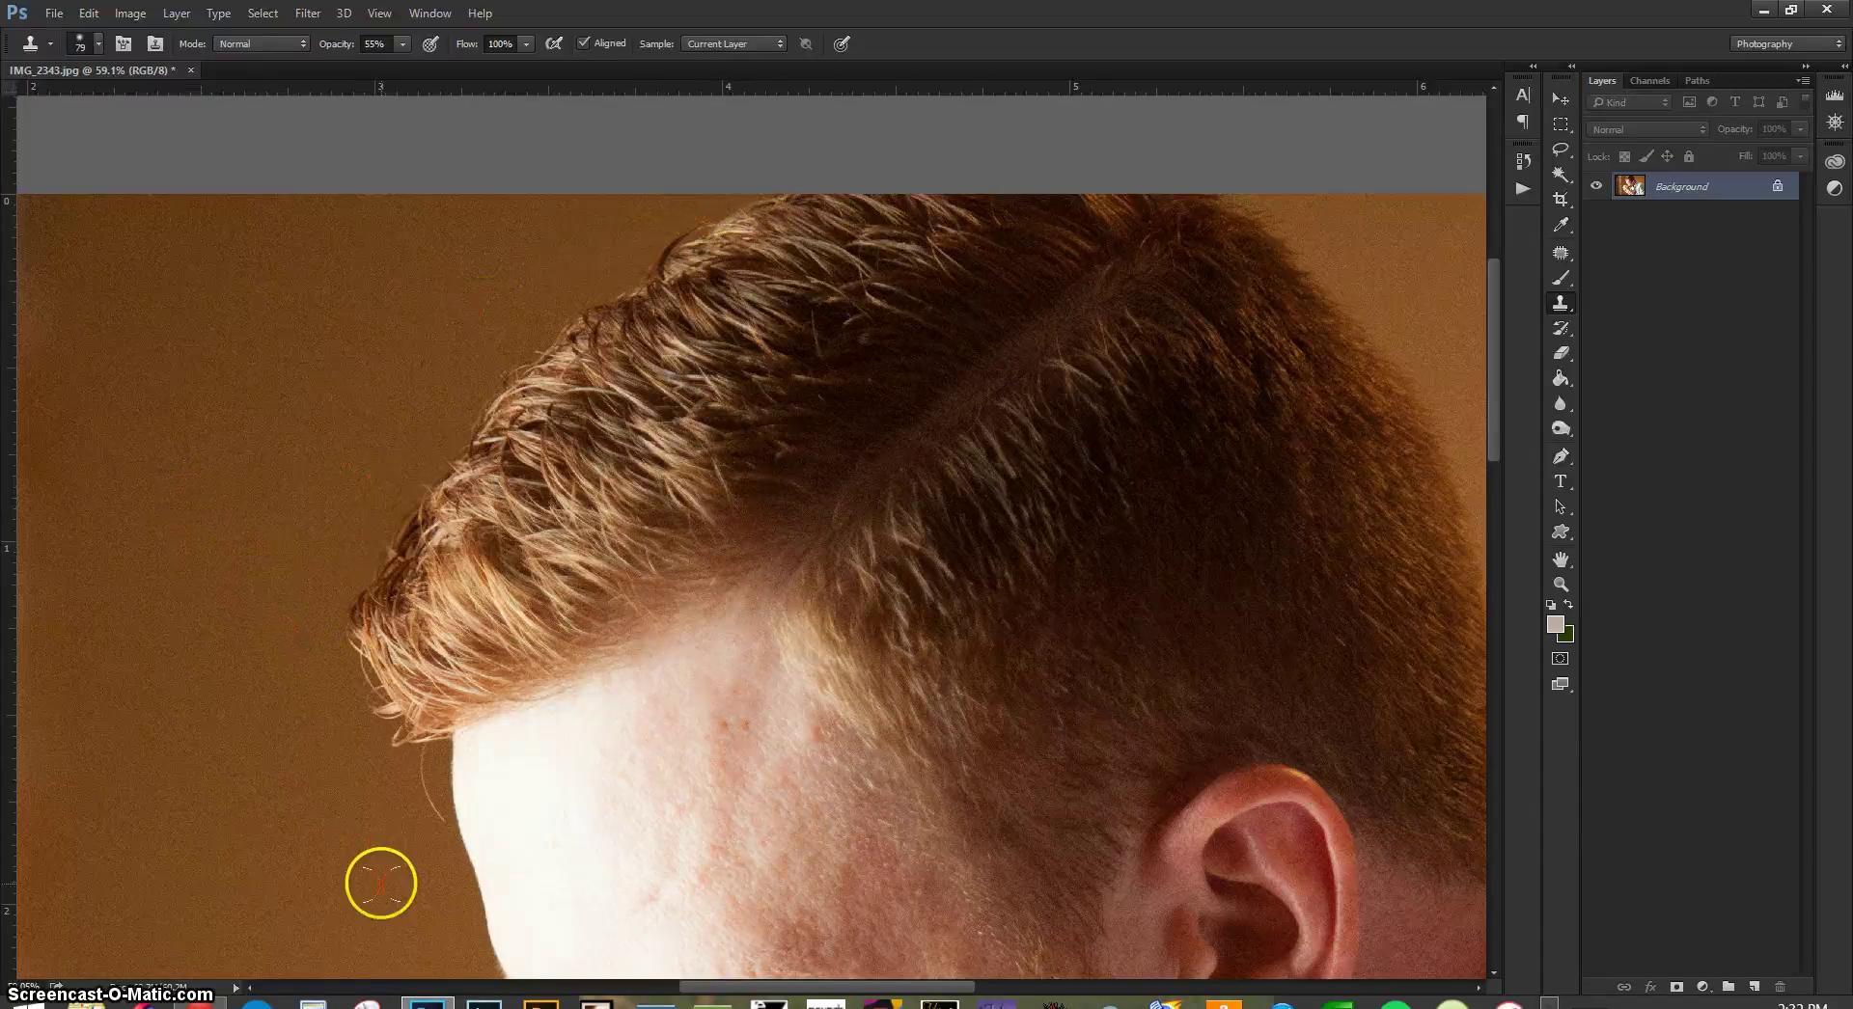
# - Clone background over the thin stray hair hanging in front of the man's forehead
pyautogui.scroll(-2, 376, 873)
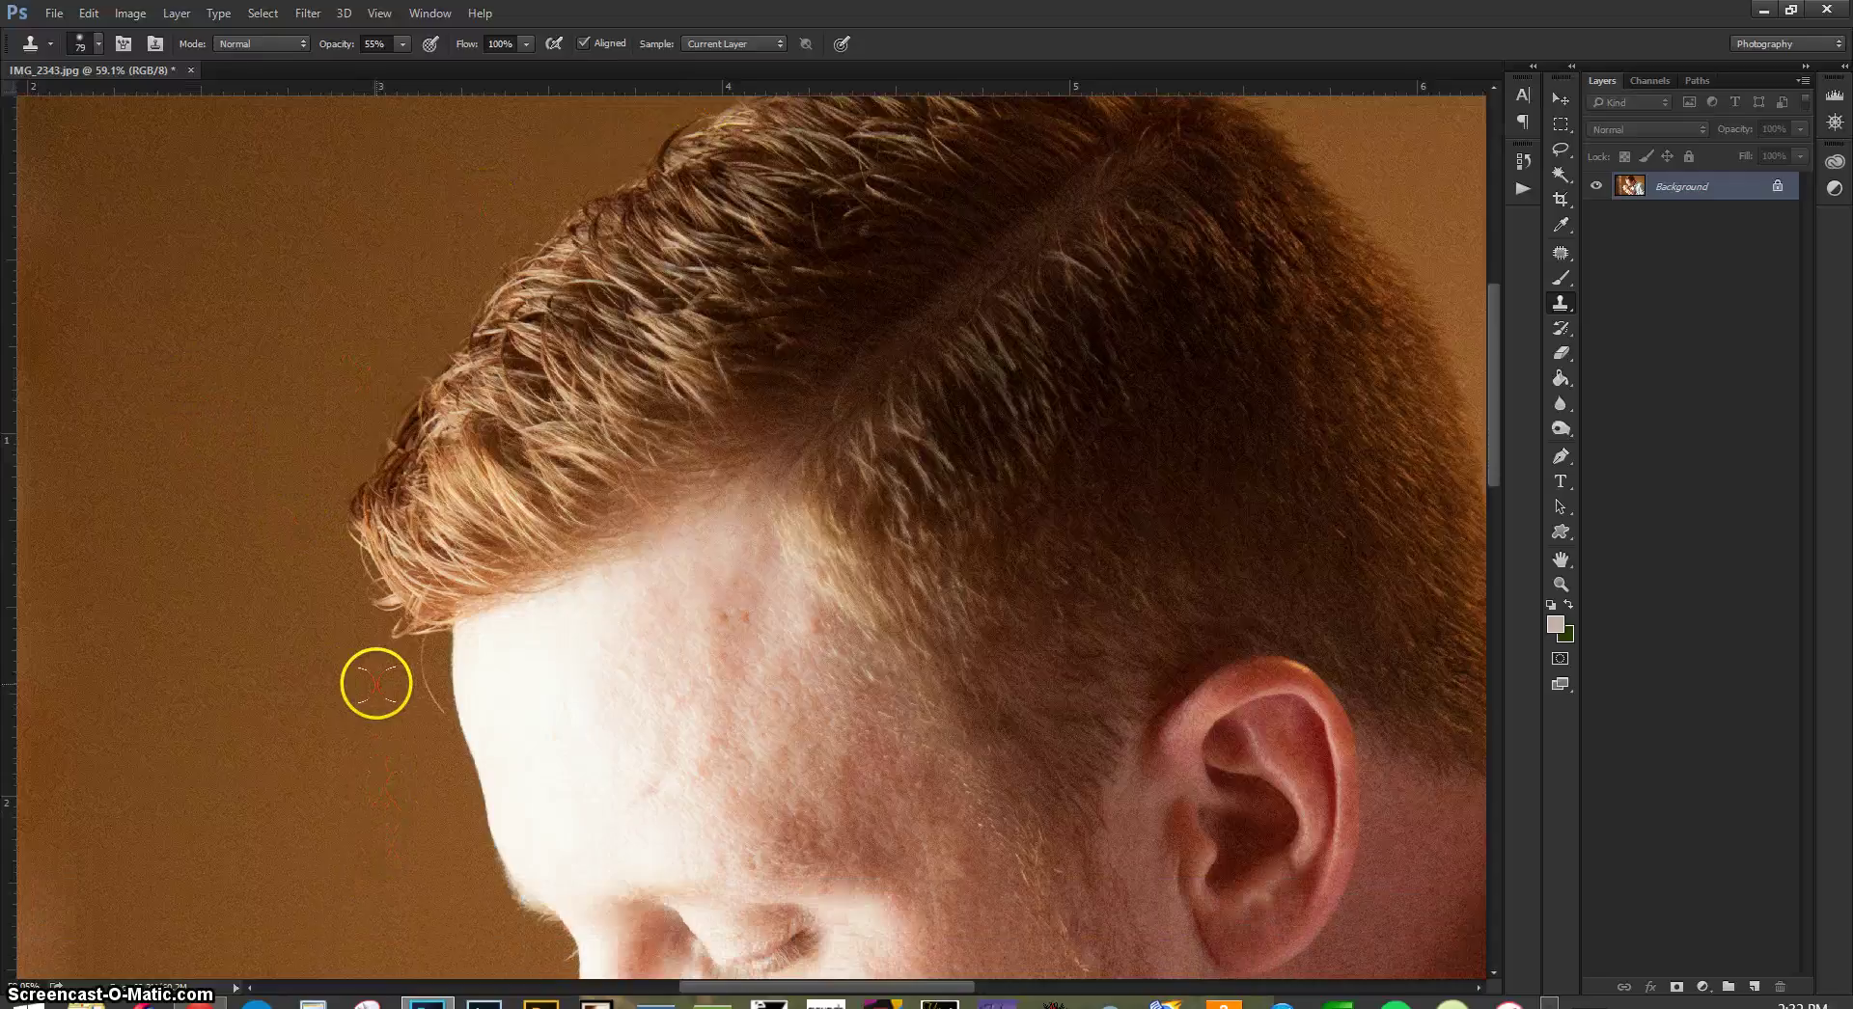
pyautogui.moveTo(417, 665)
pyautogui.mouseDown()
pyautogui.moveTo(425, 707)
pyautogui.moveTo(417, 666)
pyautogui.mouseUp()
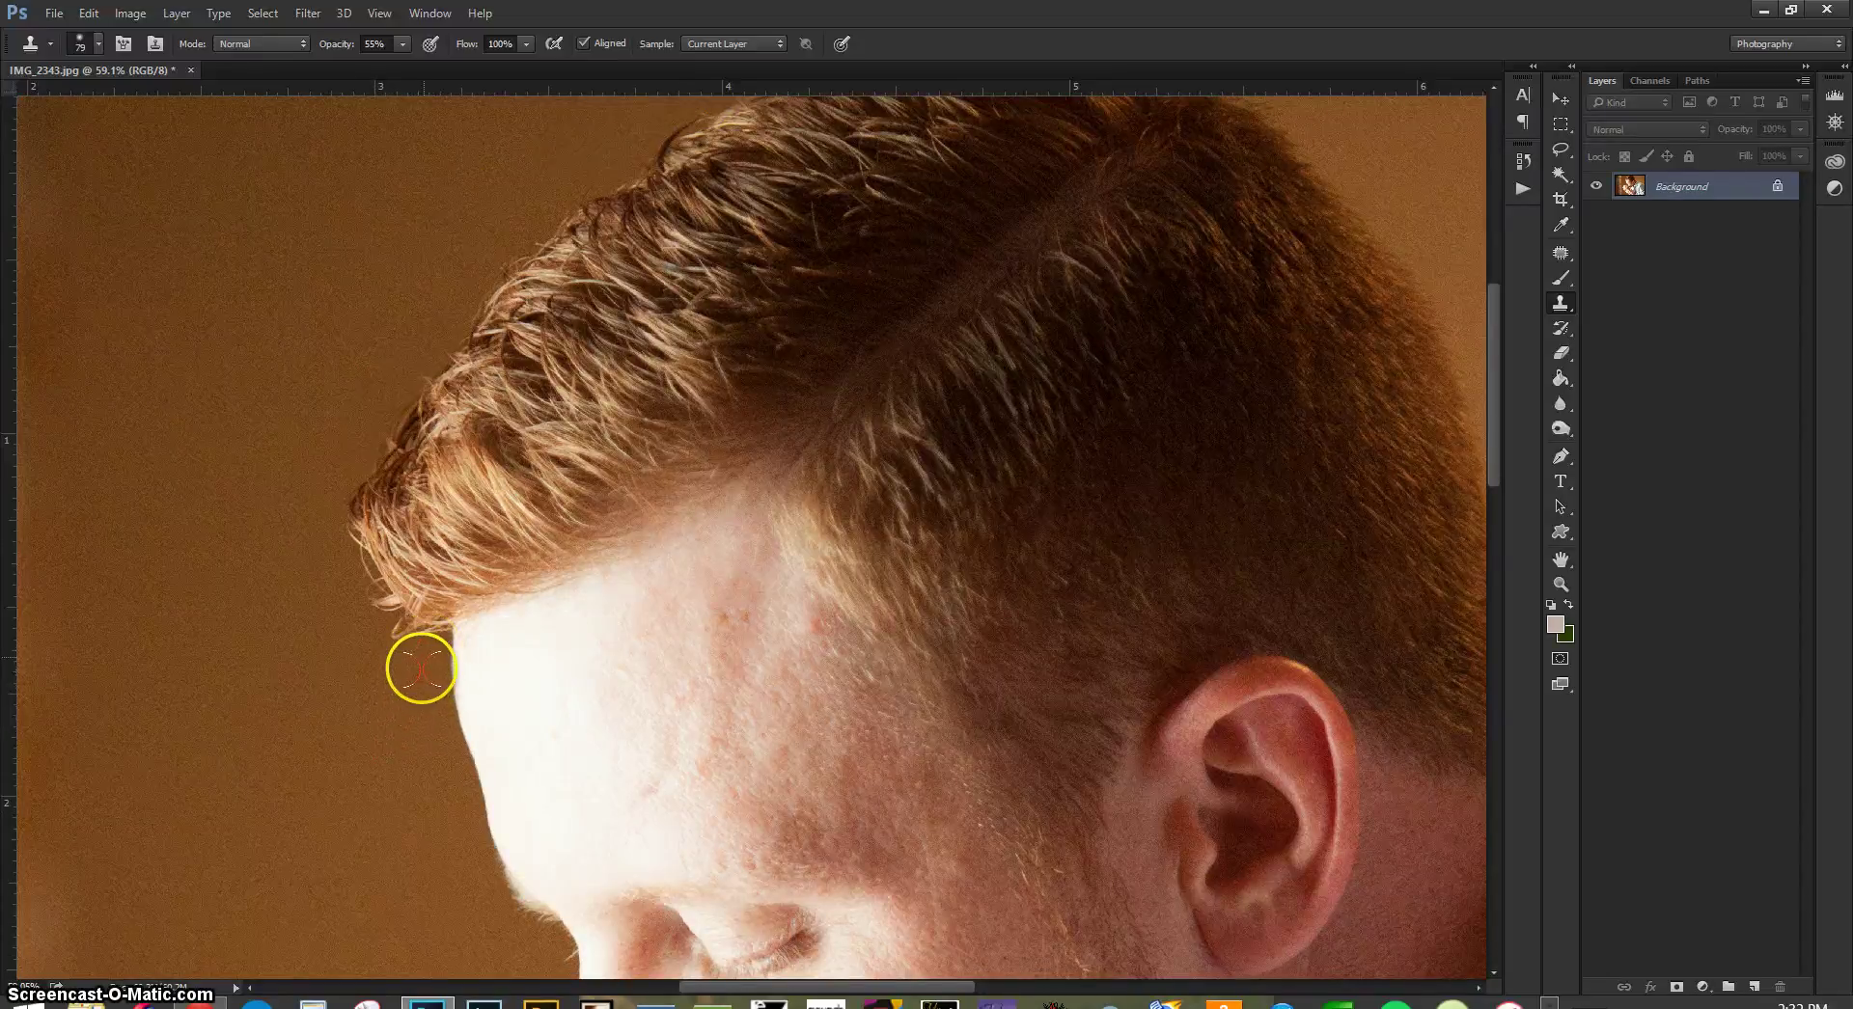
pyautogui.moveTo(423, 657); pyautogui.dragTo(418, 654)
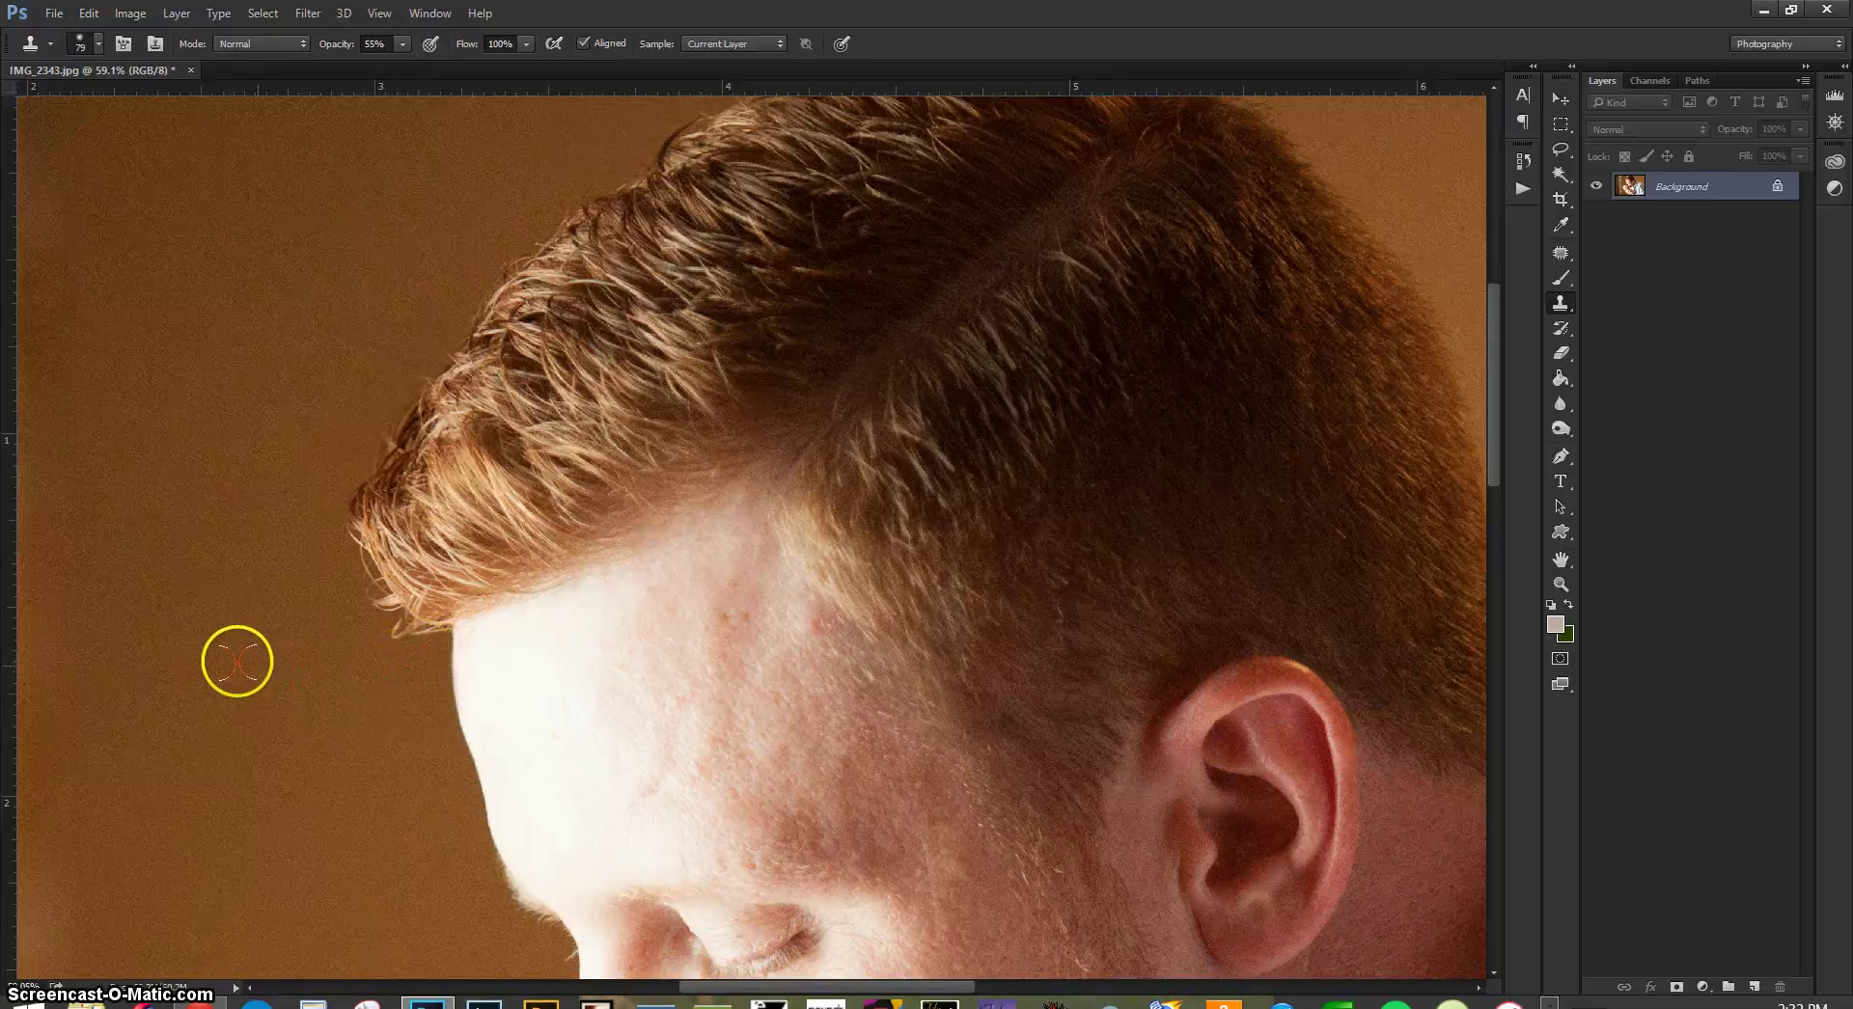
# - Patch the background blemishes beside the back of the baby's head with clean nearby background, clearing the selection after each patch
pyautogui.scroll(3, 1328, 376)
pyautogui.scroll(-2, 1176, 871)
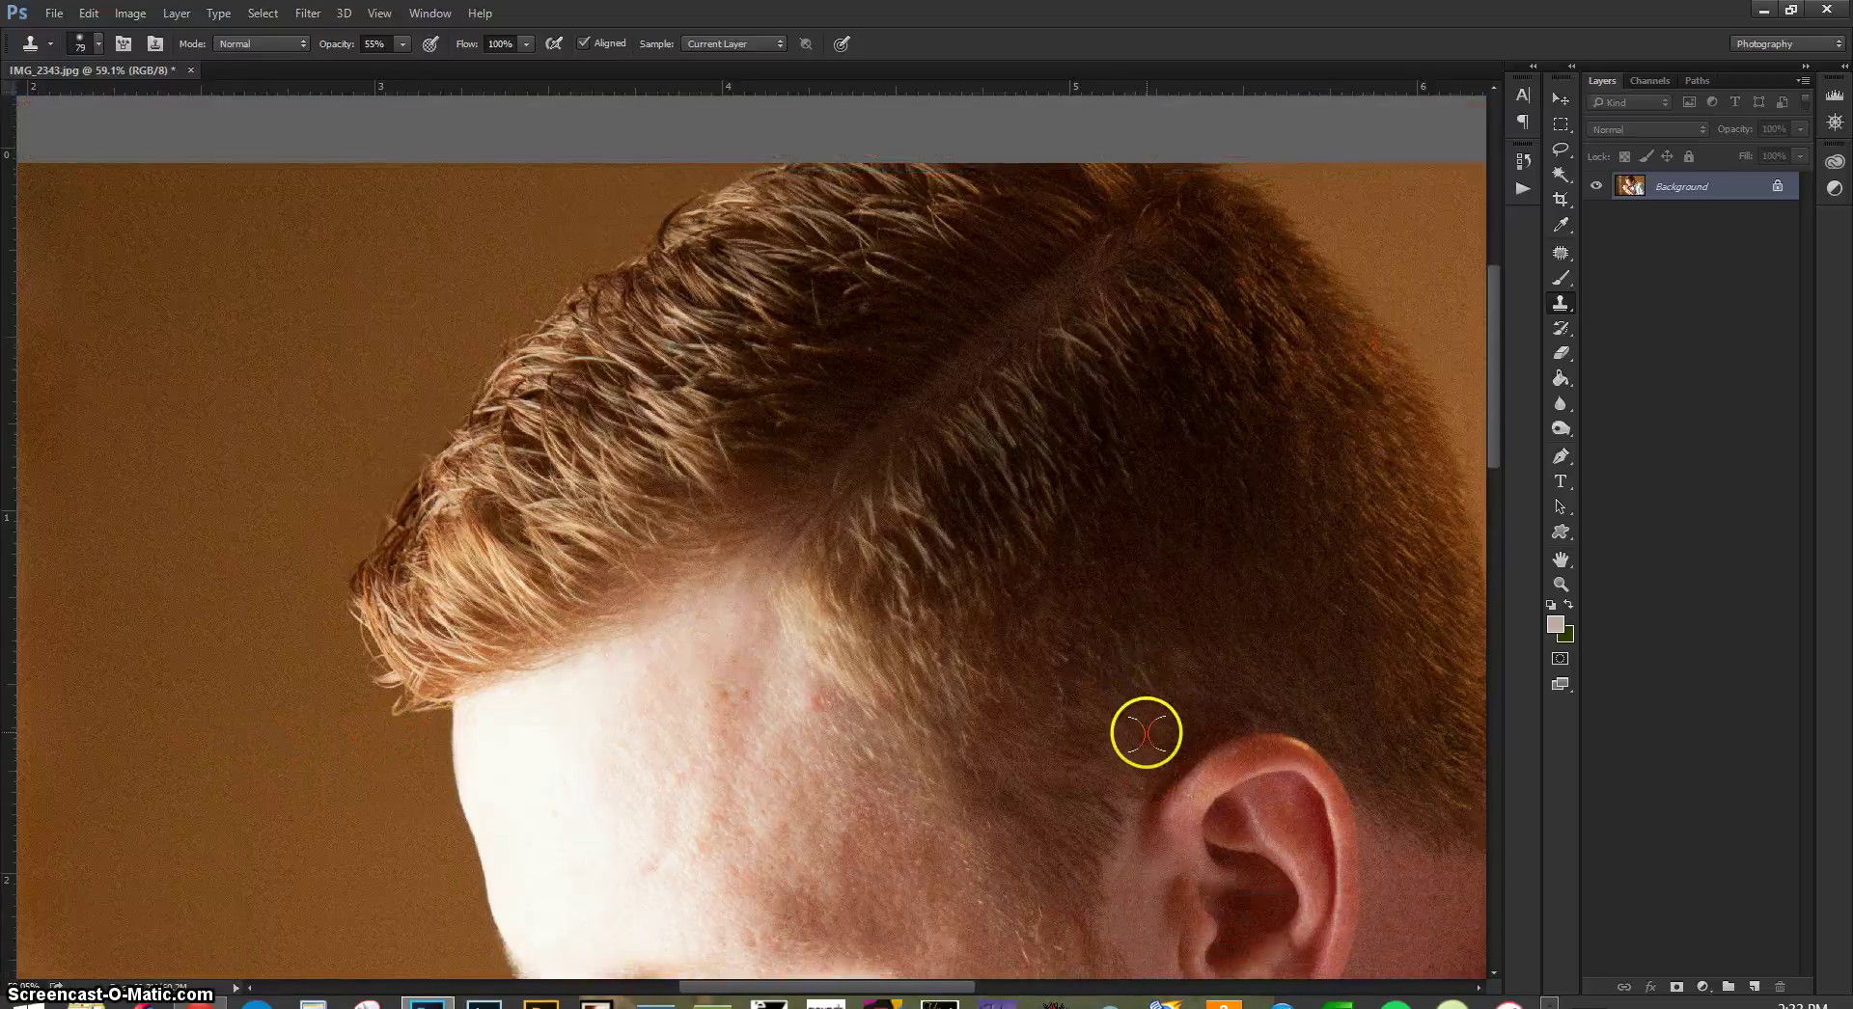
pyautogui.moveTo(917, 994); pyautogui.dragTo(959, 994)
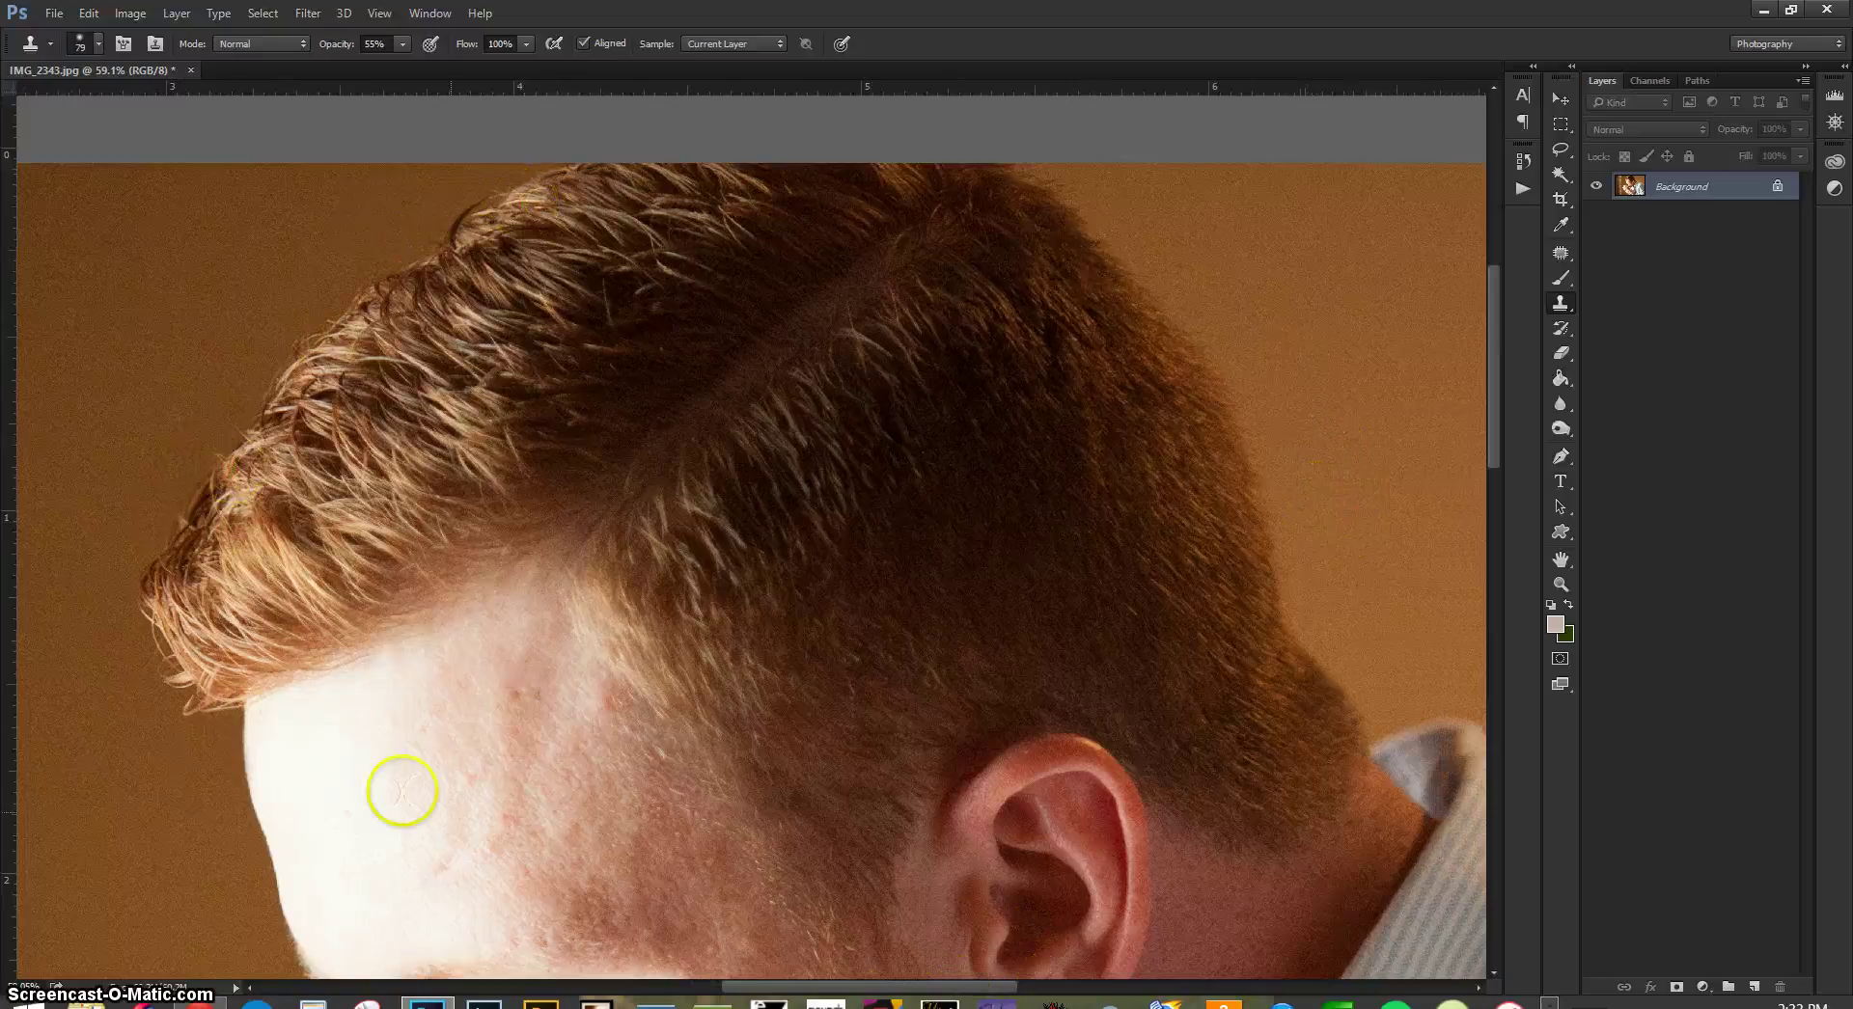
pyautogui.click(1557, 562)
pyautogui.moveTo(1177, 868); pyautogui.dragTo(1212, 791)
pyautogui.moveTo(976, 891); pyautogui.dragTo(1048, 478)
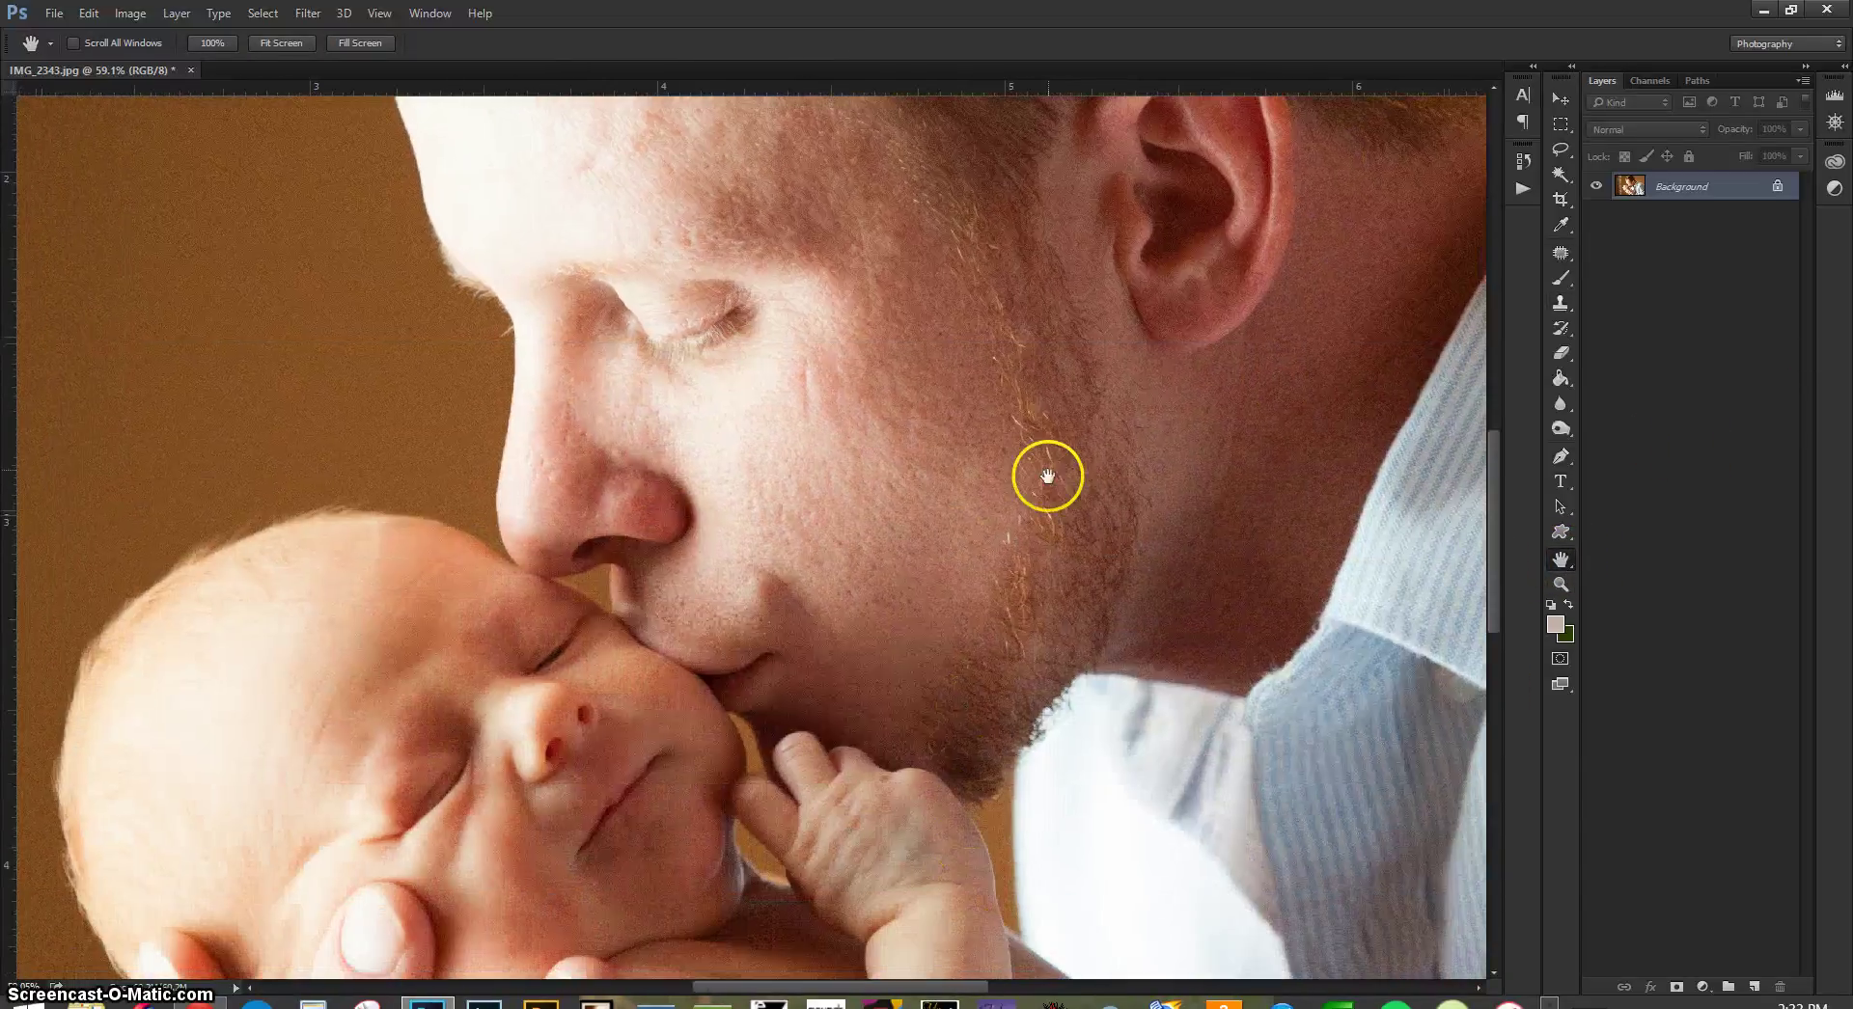
pyautogui.moveTo(592, 684); pyautogui.dragTo(917, 533)
pyautogui.moveTo(761, 733); pyautogui.dragTo(802, 565)
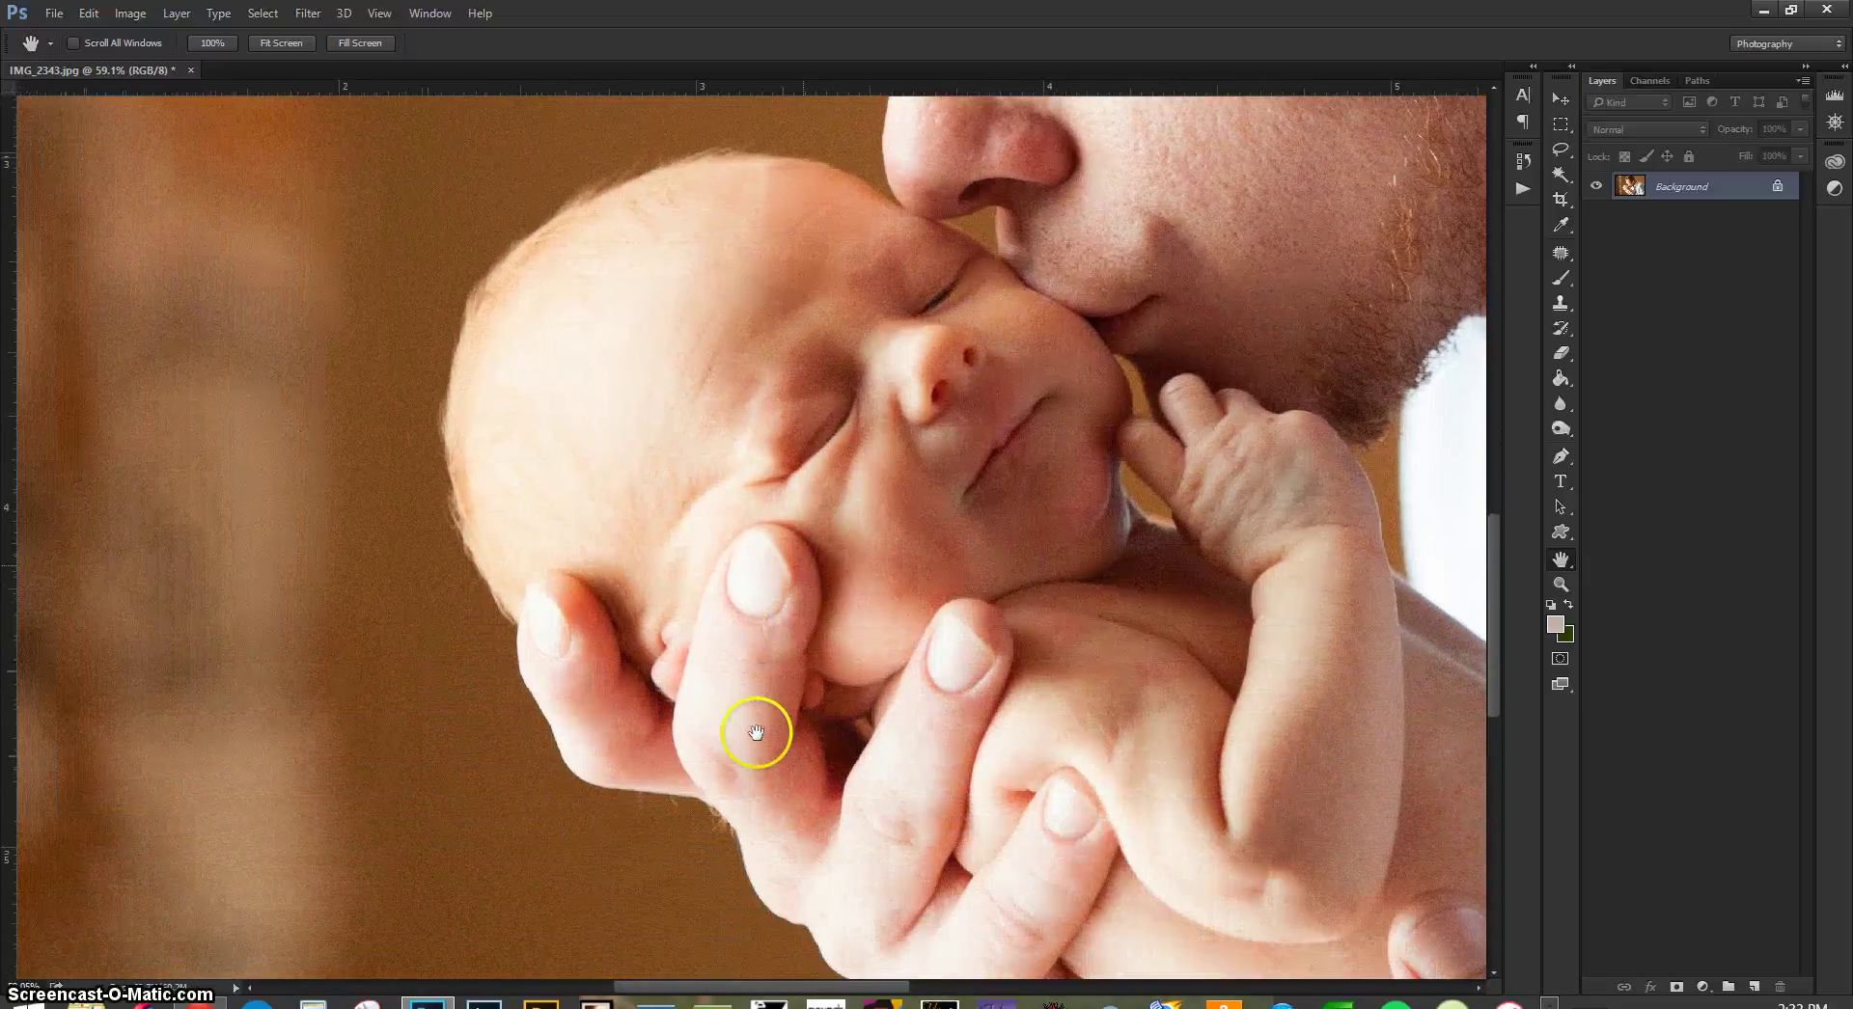
pyautogui.click(1560, 253)
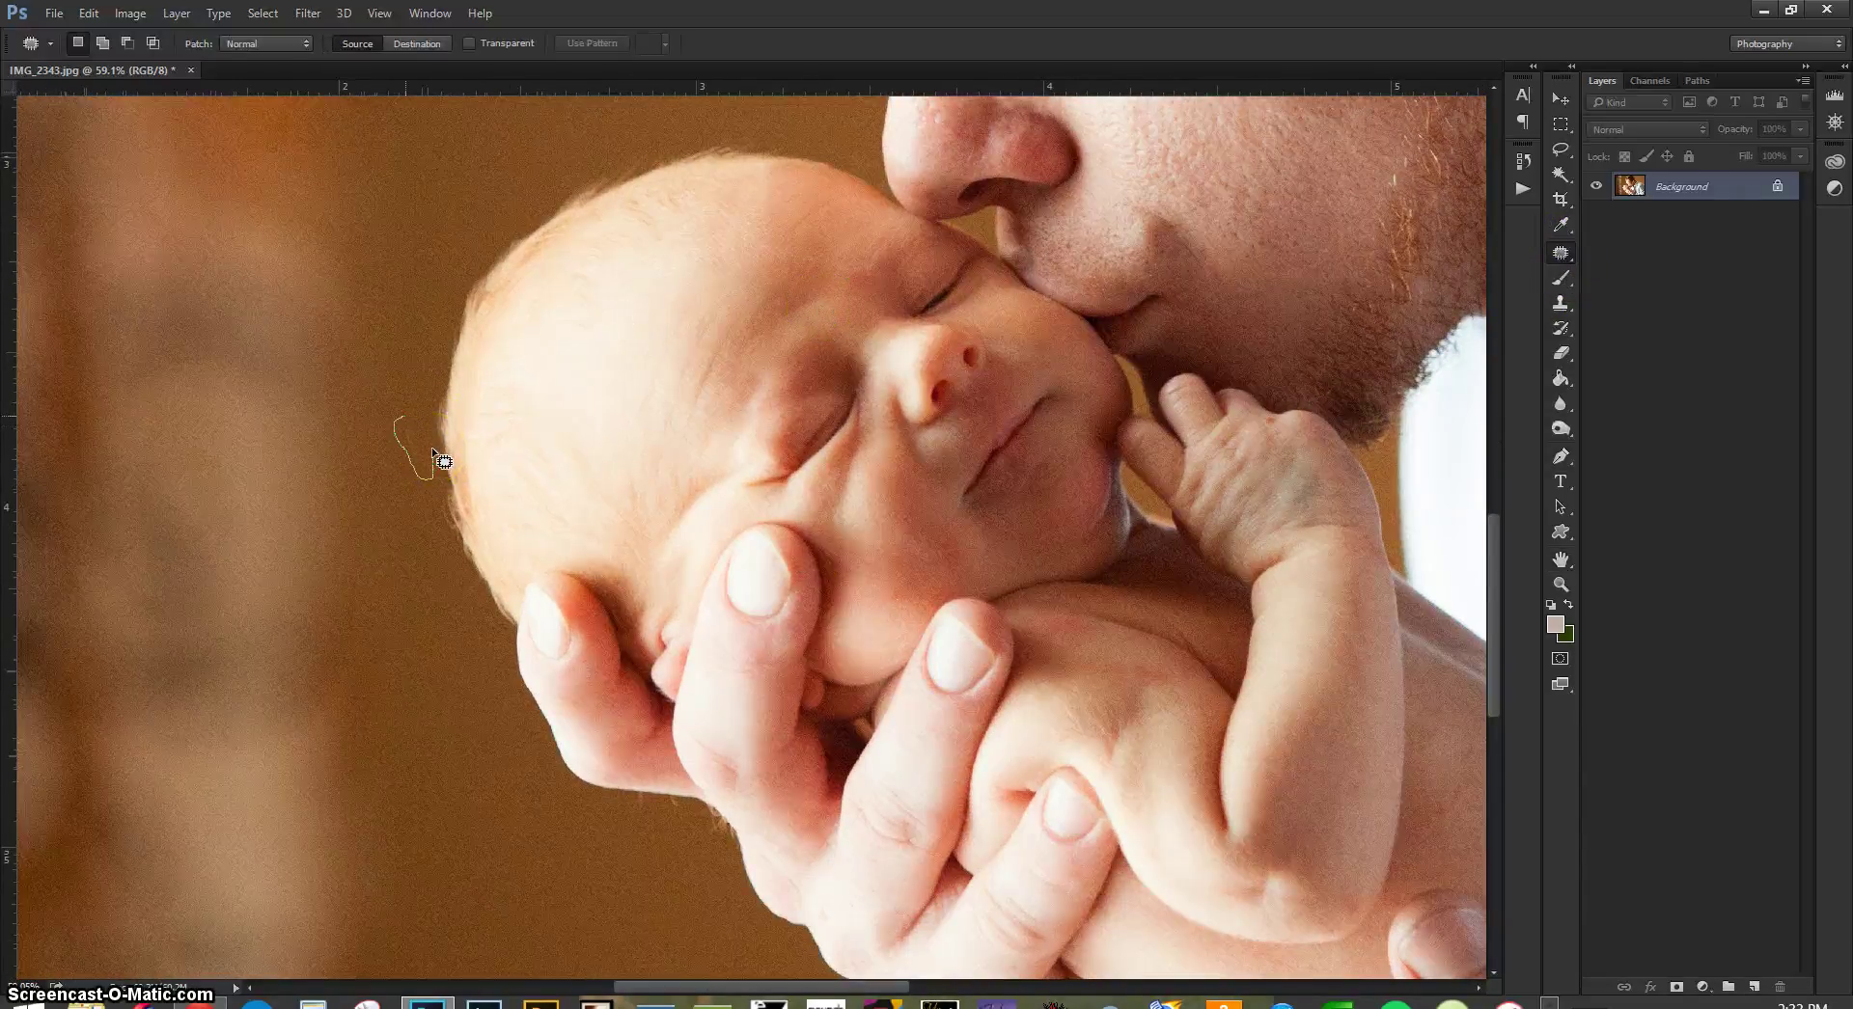
pyautogui.moveTo(433, 451); pyautogui.dragTo(431, 450)
pyautogui.moveTo(414, 371); pyautogui.dragTo(432, 278)
pyautogui.hotkey('ctrl', 'd')
pyautogui.moveTo(413, 405); pyautogui.dragTo(404, 407)
pyautogui.moveTo(409, 407); pyautogui.dragTo(408, 362)
pyautogui.hotkey('ctrl', 'd')
# - Smooth the background along the back of the baby's head with the Clone Stamp, sampling adjacent background
pyautogui.click(1568, 307)
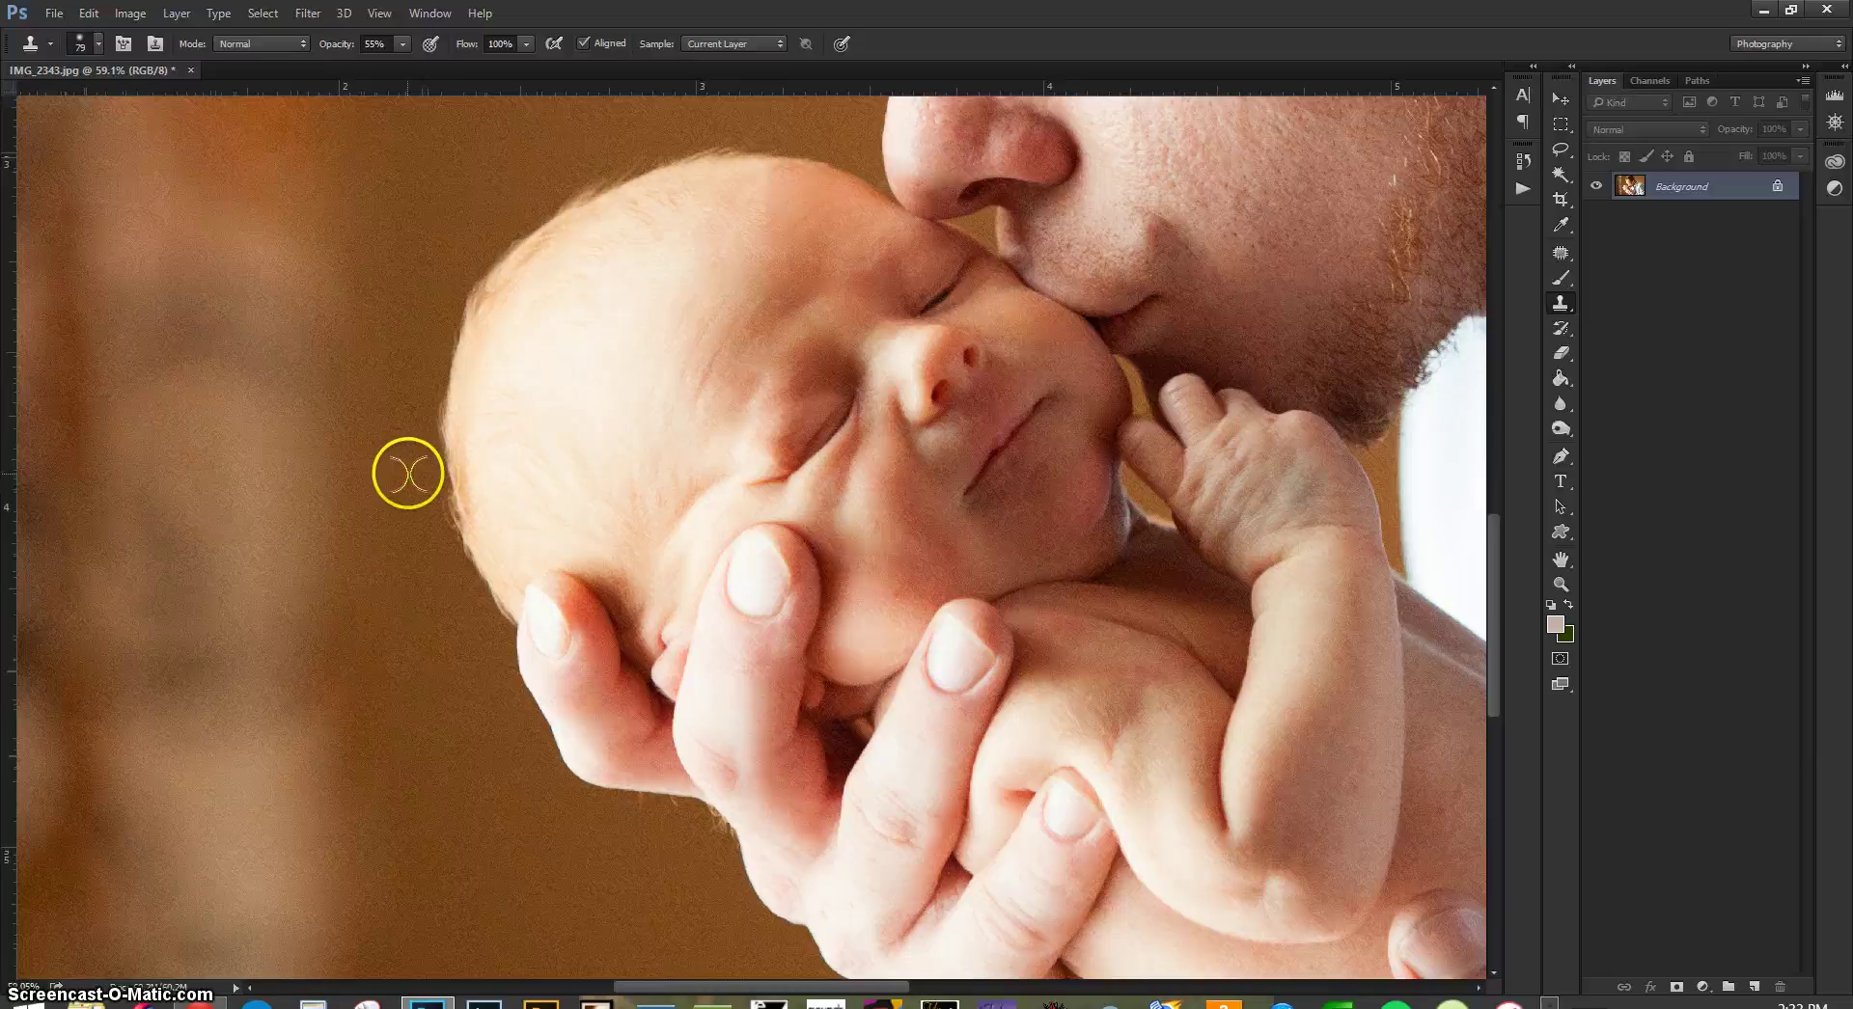
pyautogui.keyDown('alt'); pyautogui.click(403, 455); pyautogui.keyUp('alt')
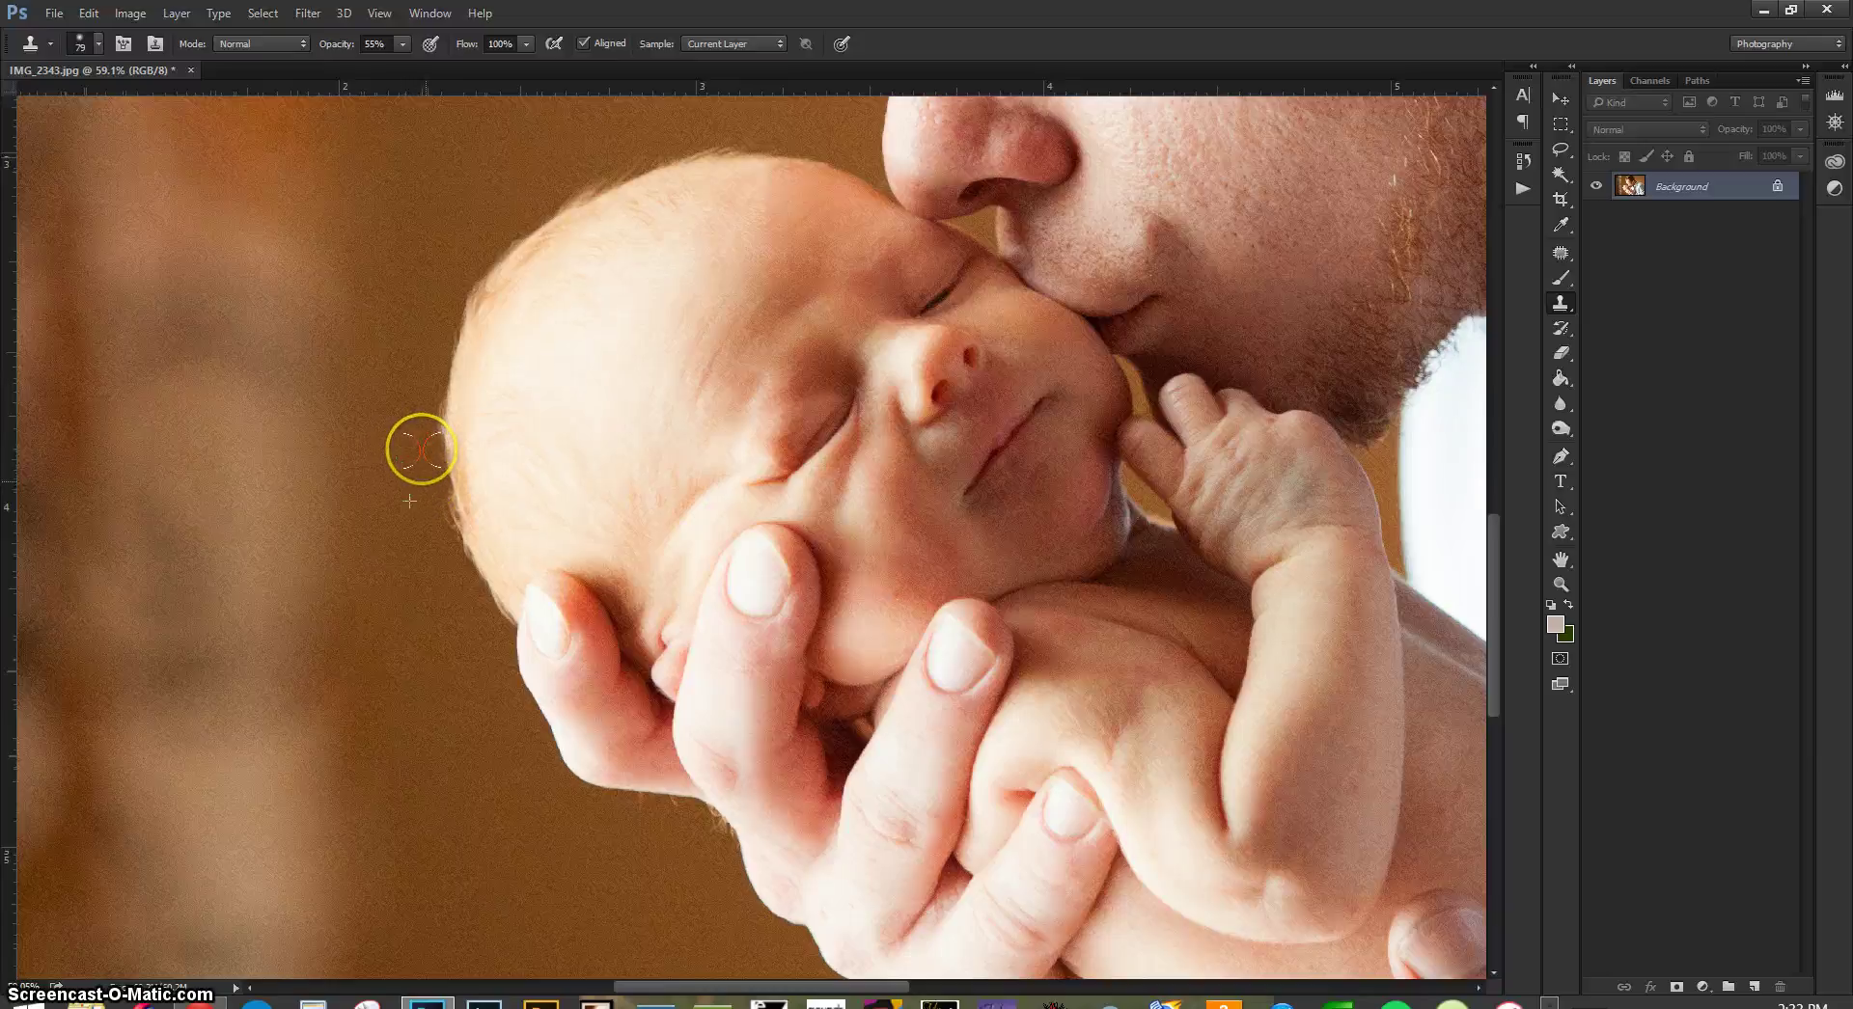
pyautogui.moveTo(422, 450); pyautogui.dragTo(425, 499)
pyautogui.keyDown('alt'); pyautogui.click(445, 608); pyautogui.keyUp('alt')
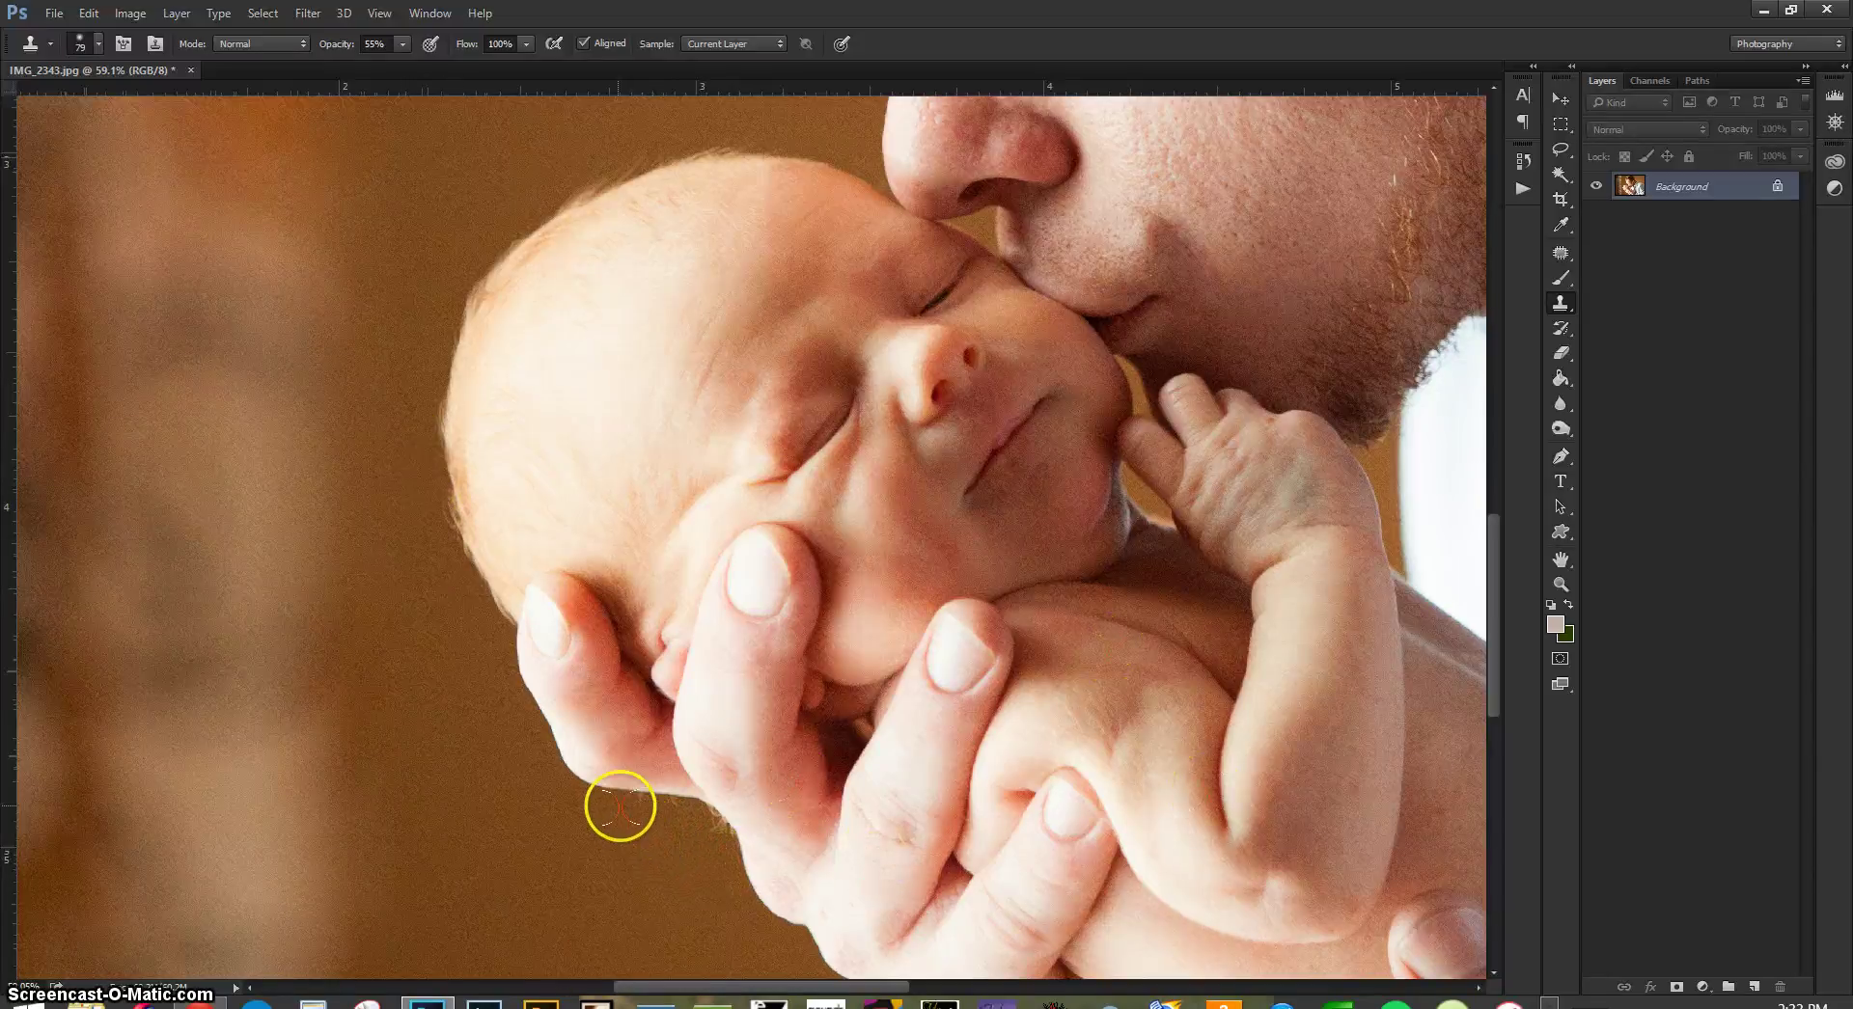
# - Reduce the Clone Stamp brush size and clone background over the stray hairs along the lower edge of the supporting hand
pyautogui.rightClick(657, 845)
pyautogui.click(790, 574)
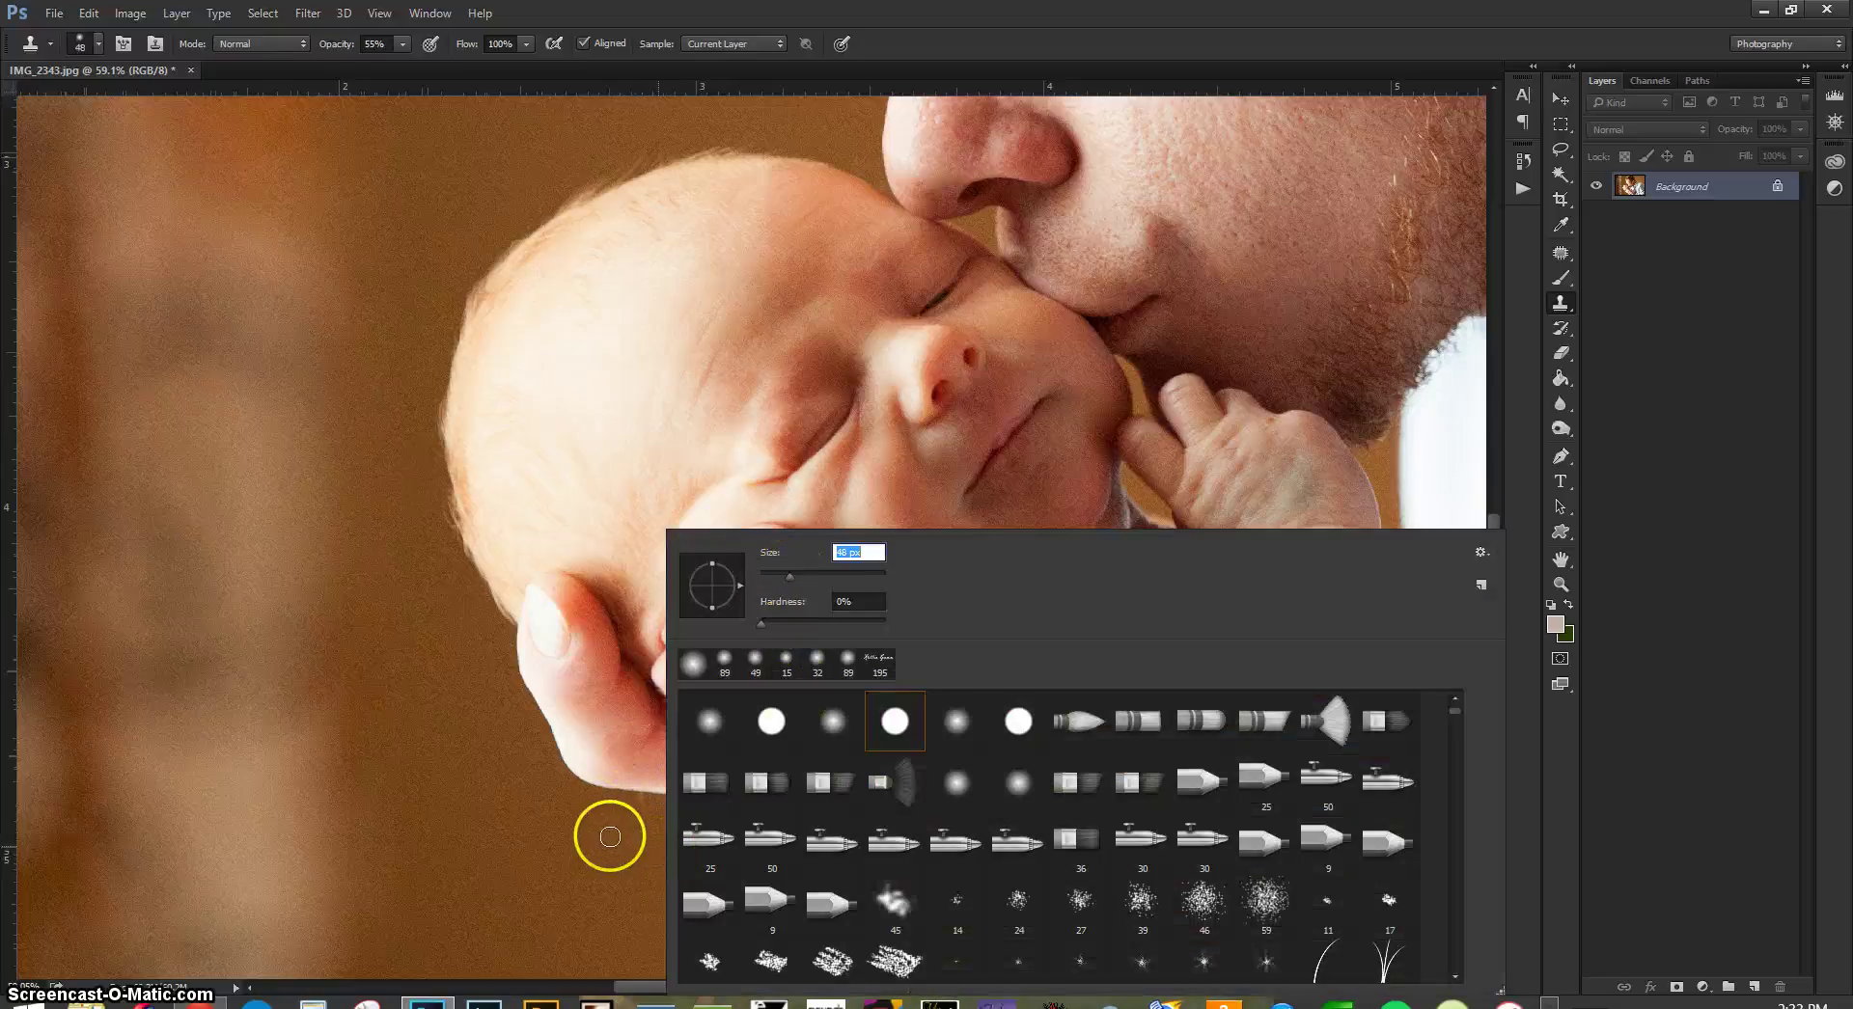
pyautogui.click(623, 789)
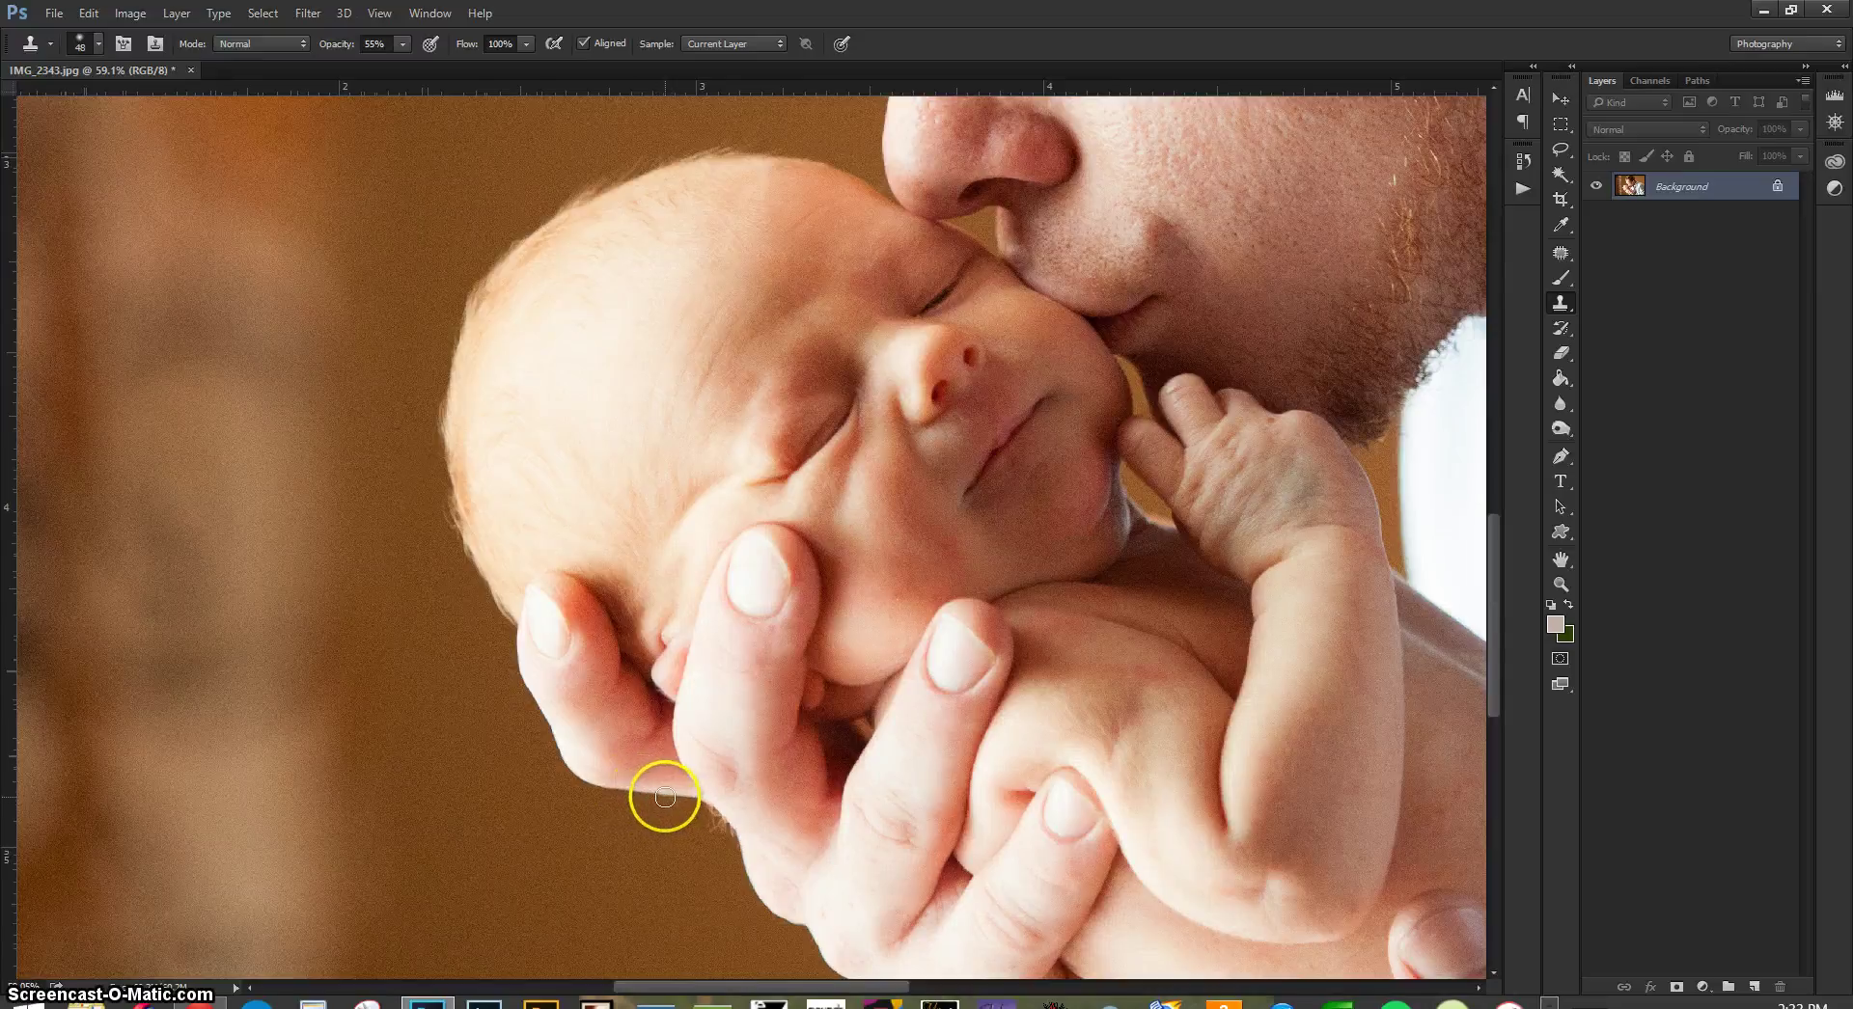
pyautogui.moveTo(673, 799); pyautogui.dragTo(677, 805)
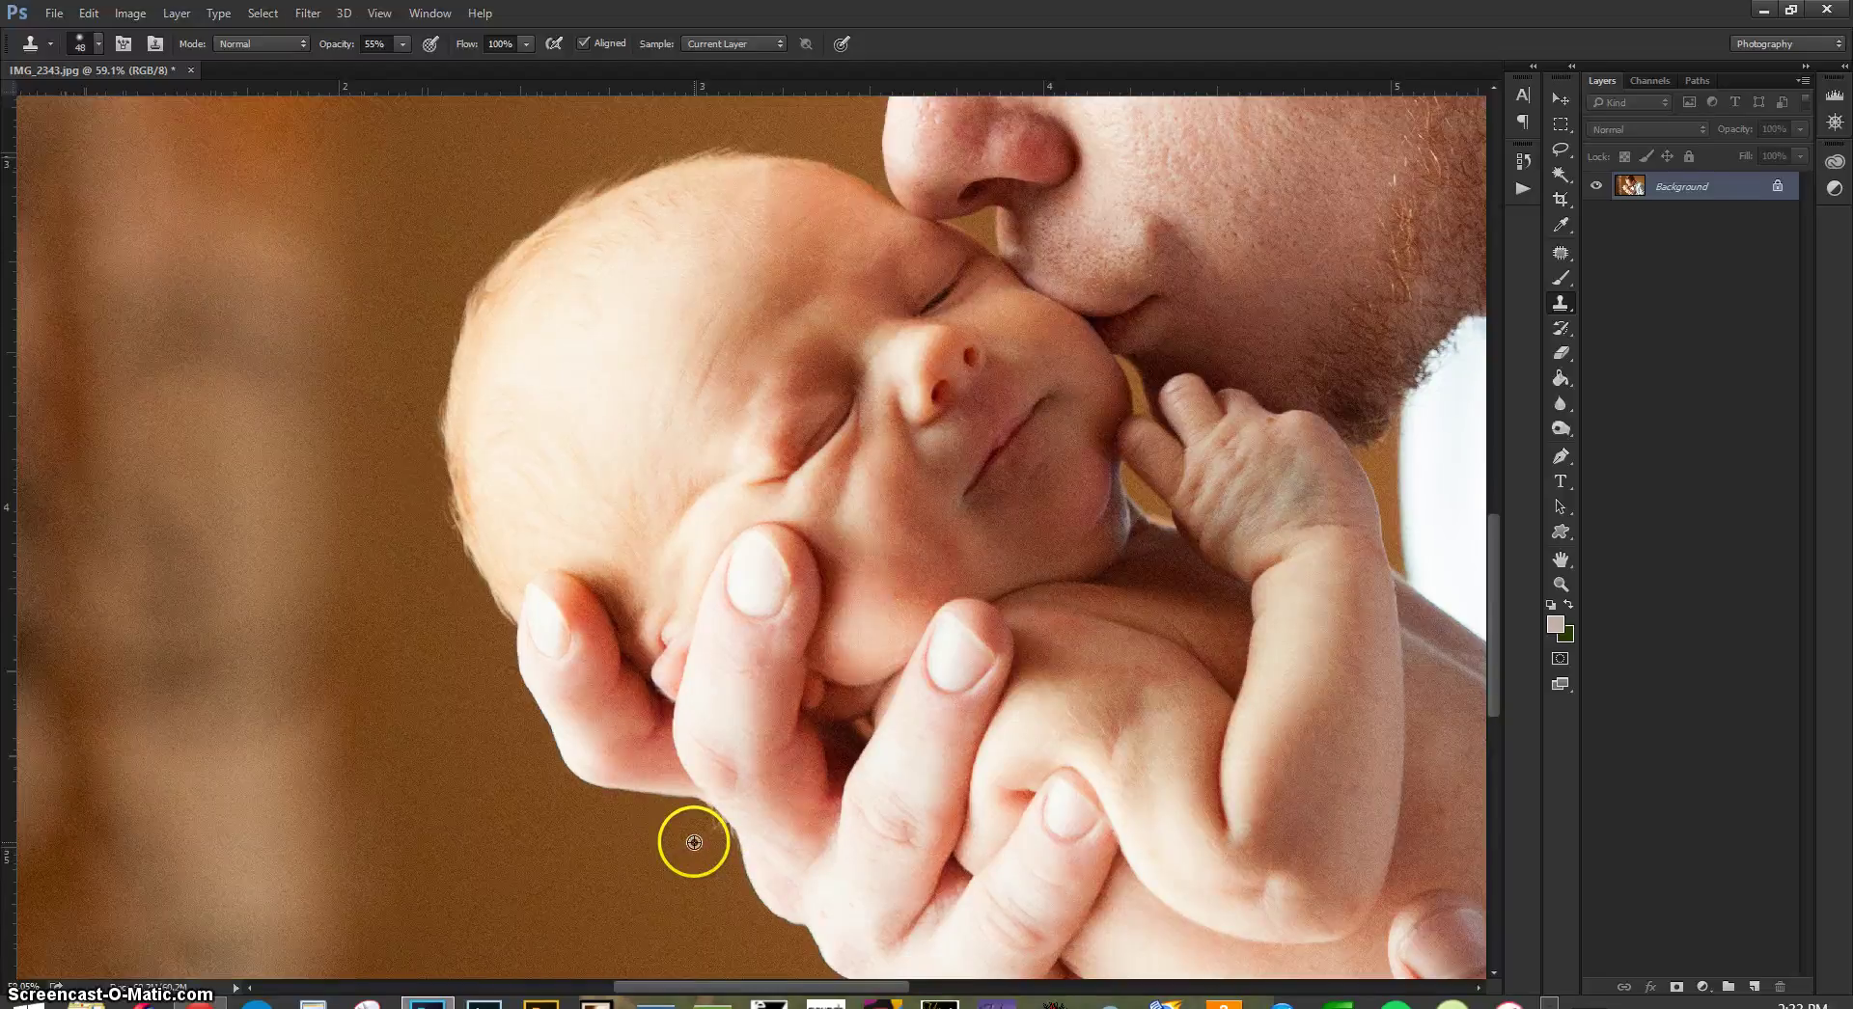
pyautogui.moveTo(705, 827); pyautogui.dragTo(699, 817)
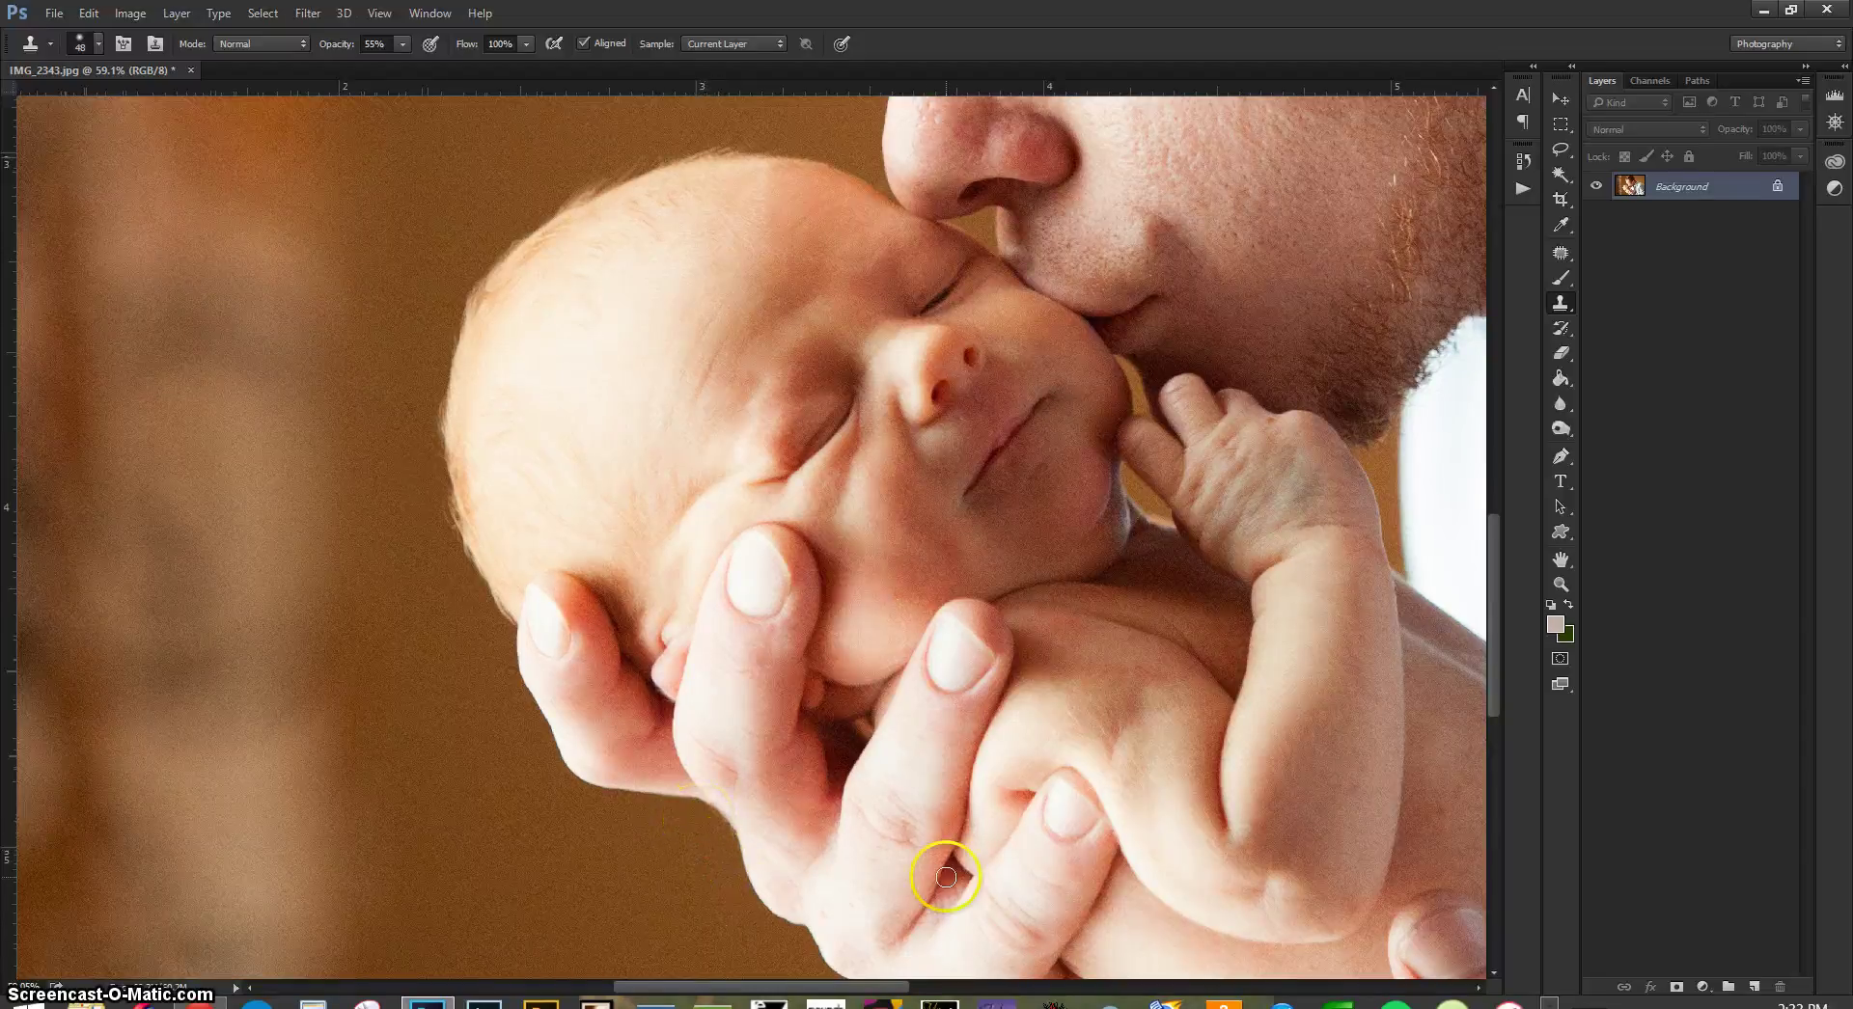
# - Choose the Patch tool and duplicate the Background layer as Background copy in the same document
pyautogui.scroll(2, 1227, 759)
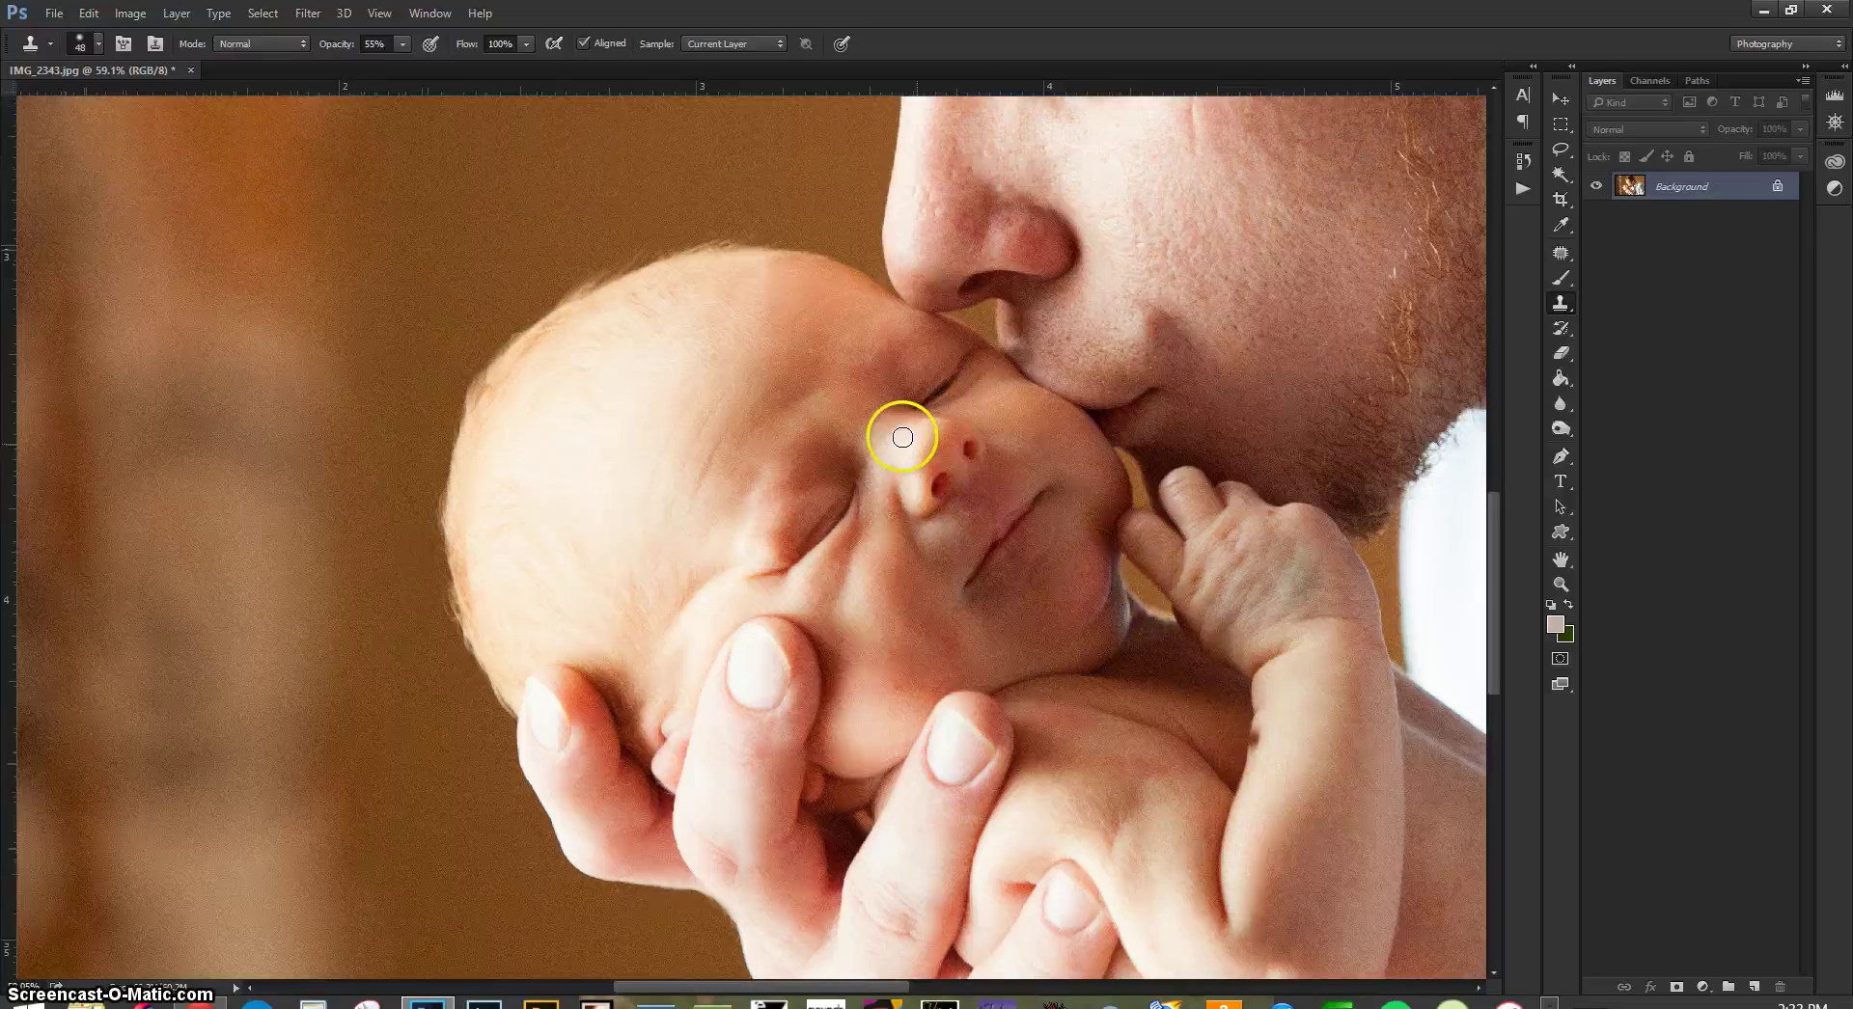
pyautogui.scroll(2, 901, 425)
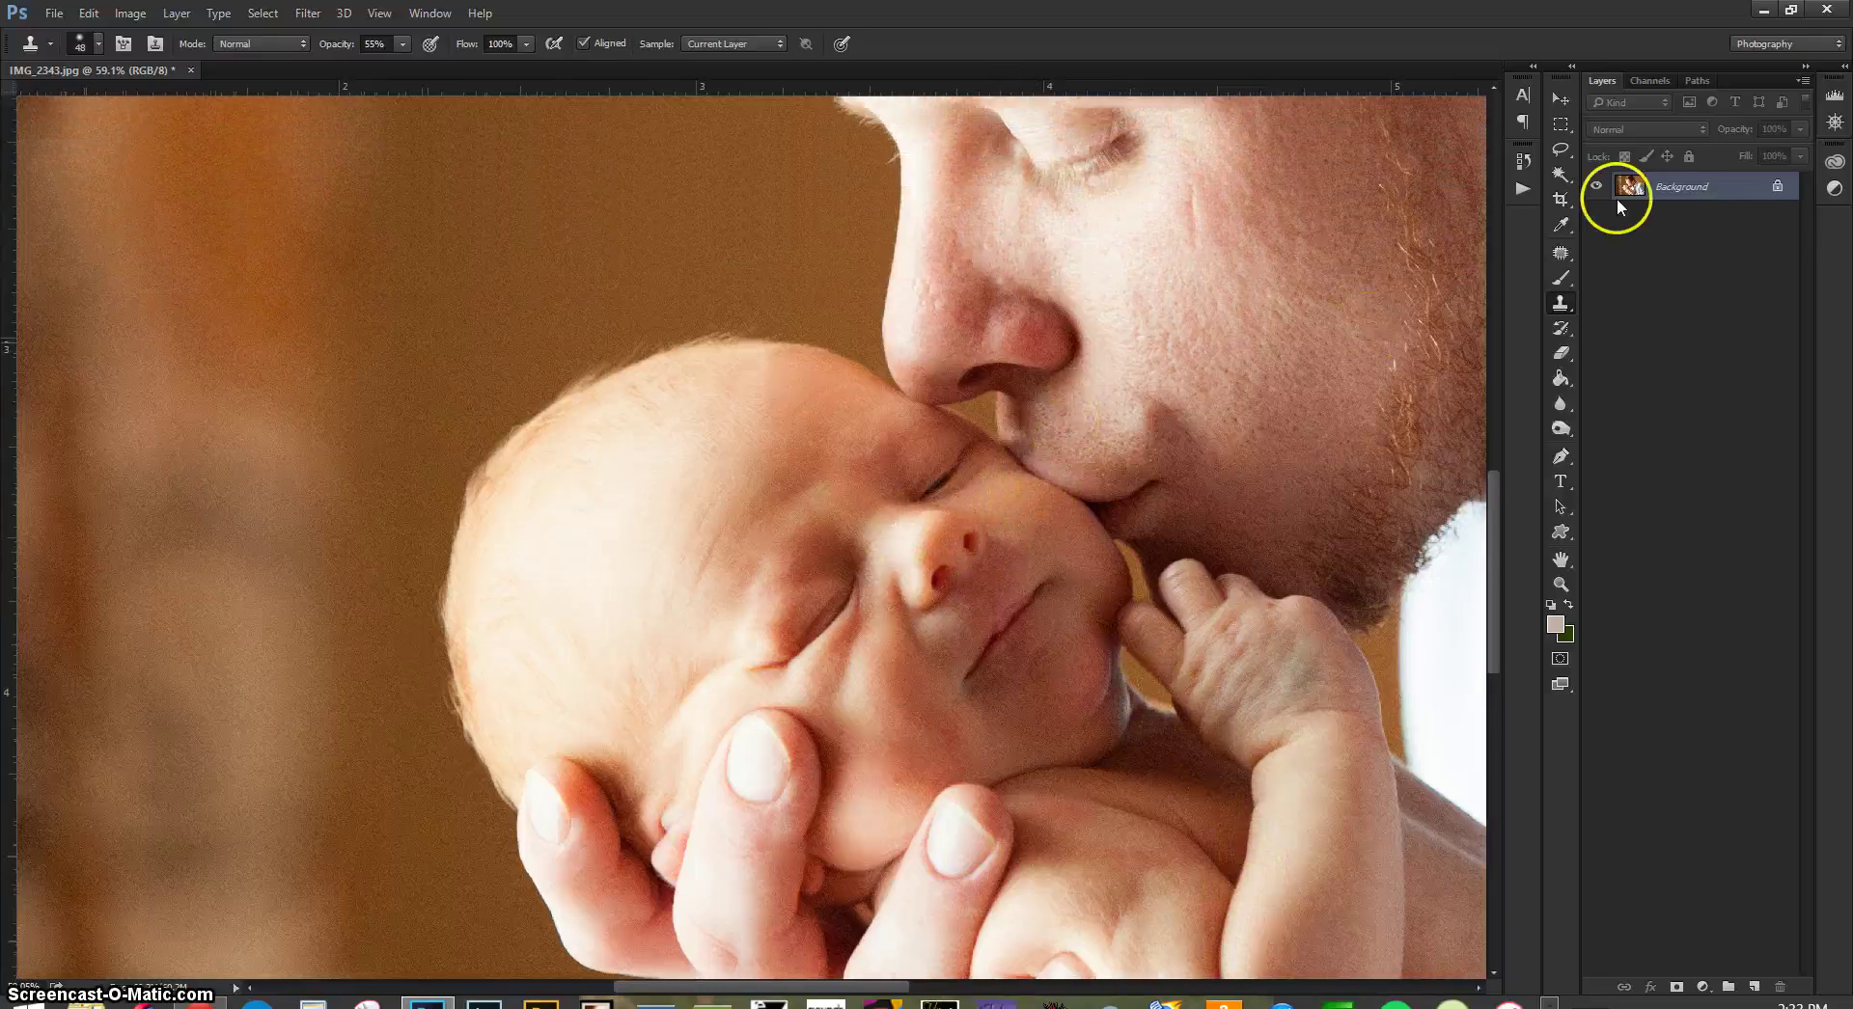
pyautogui.click(1561, 254)
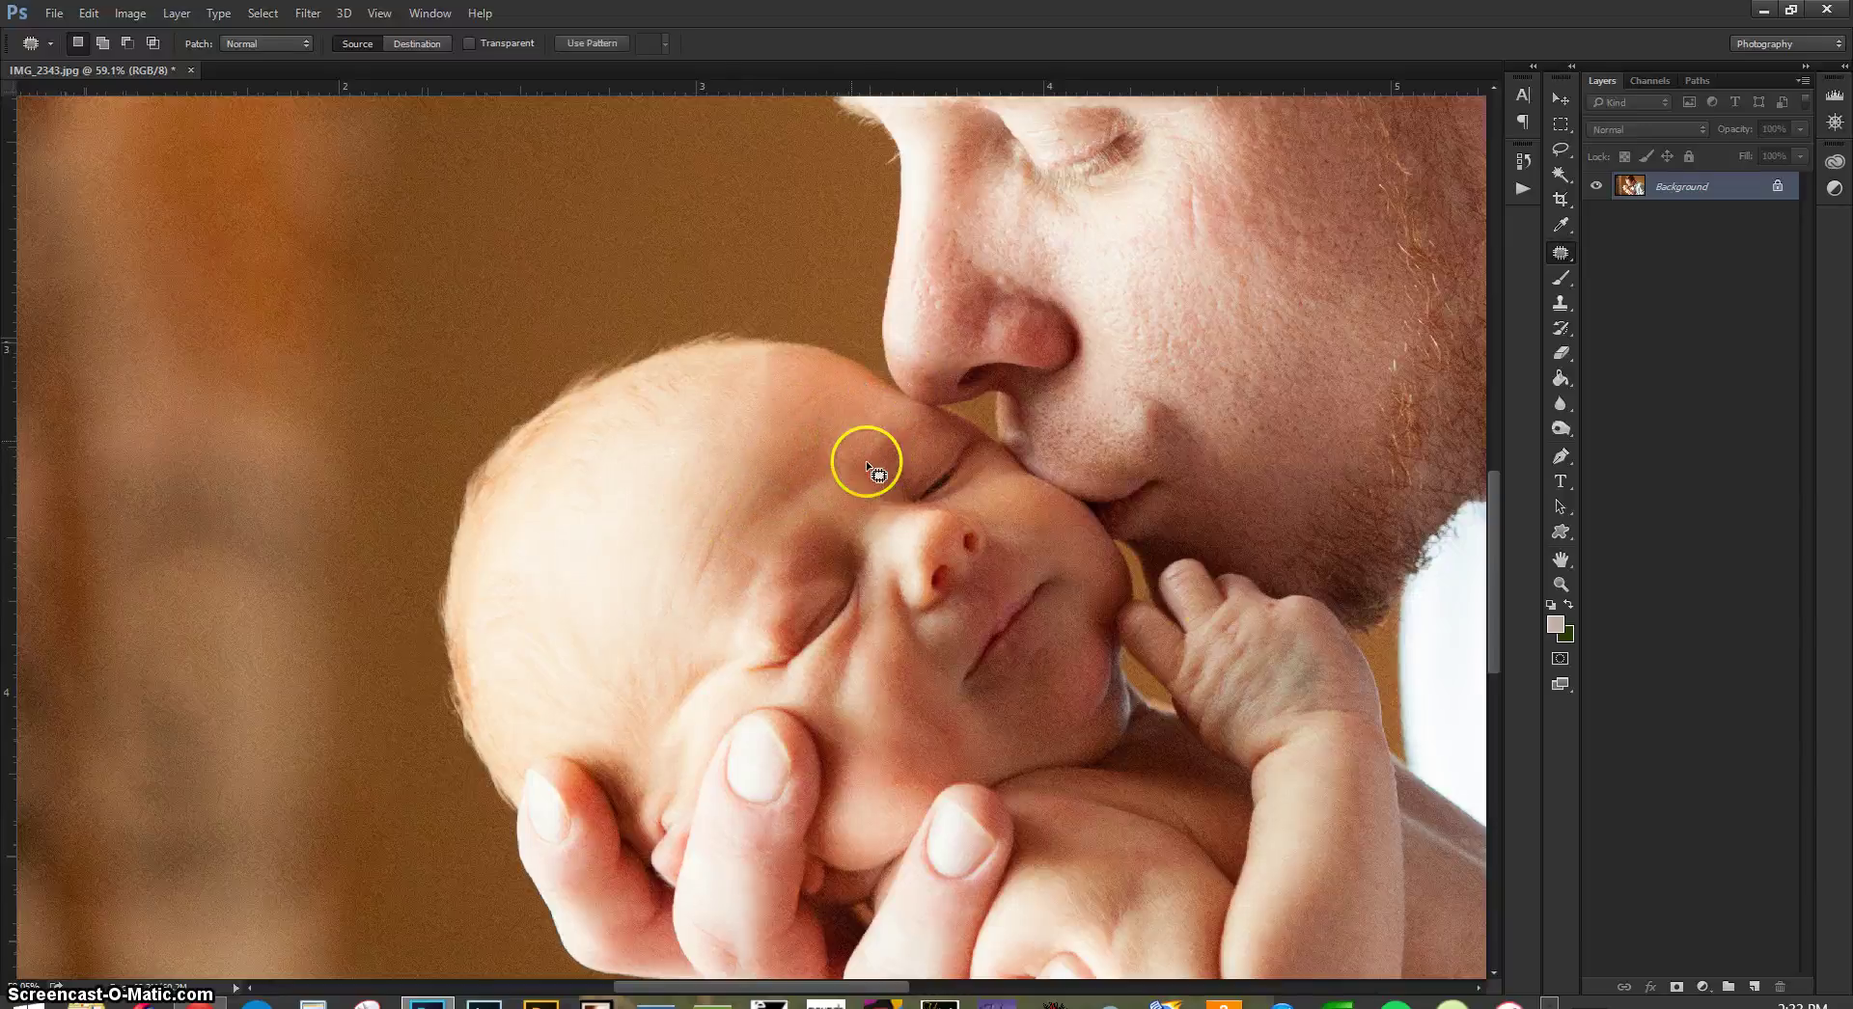
pyautogui.rightClick(1670, 184)
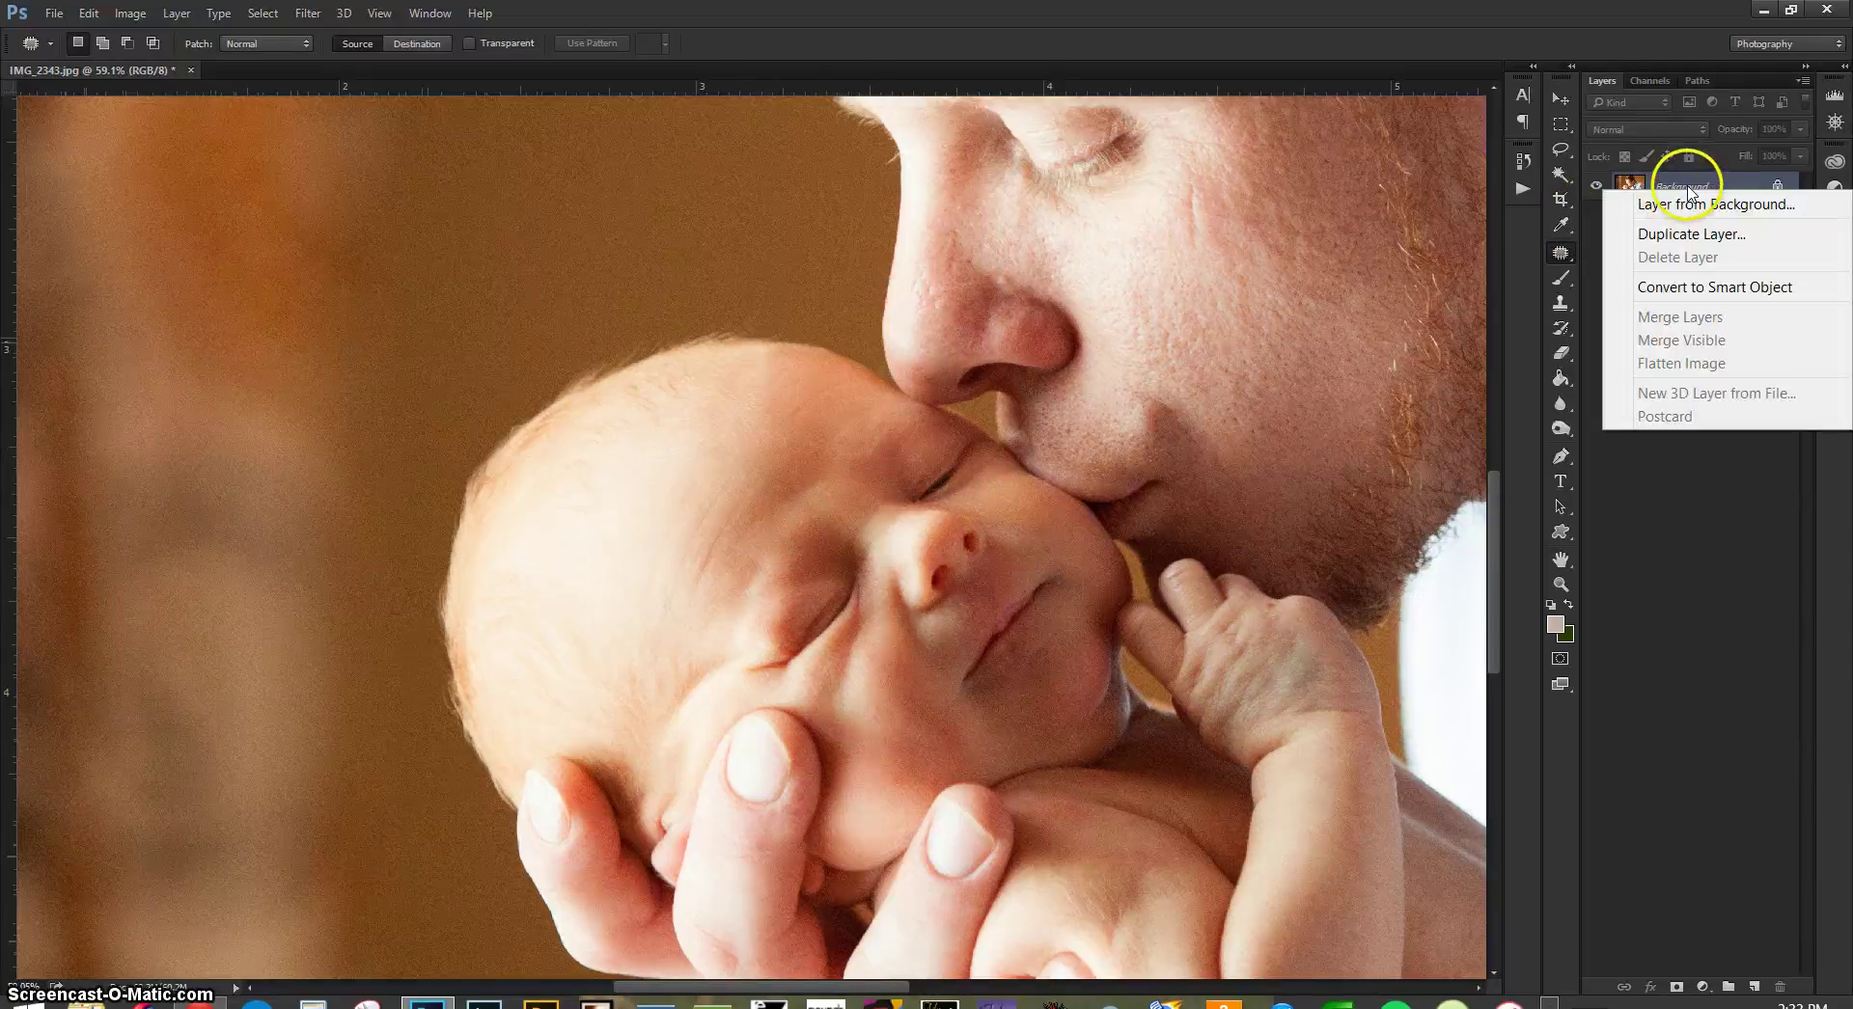
pyautogui.click(1689, 235)
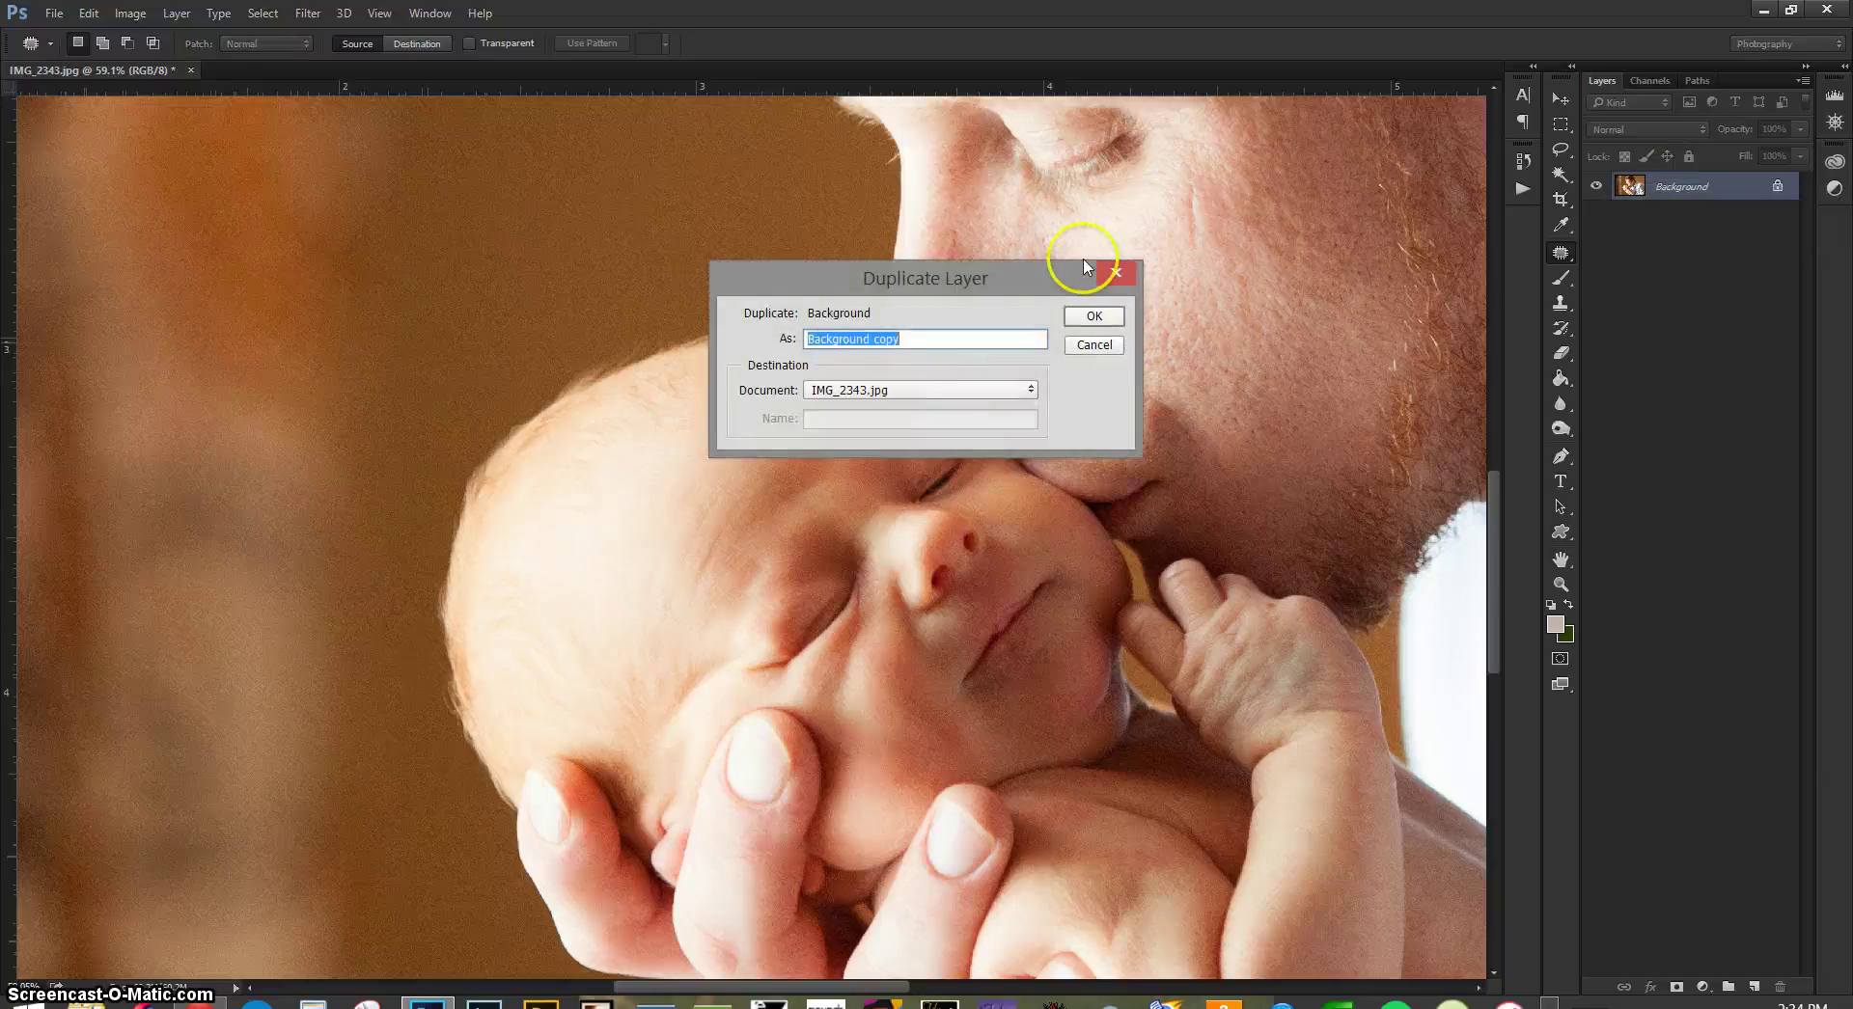
pyautogui.click(1088, 311)
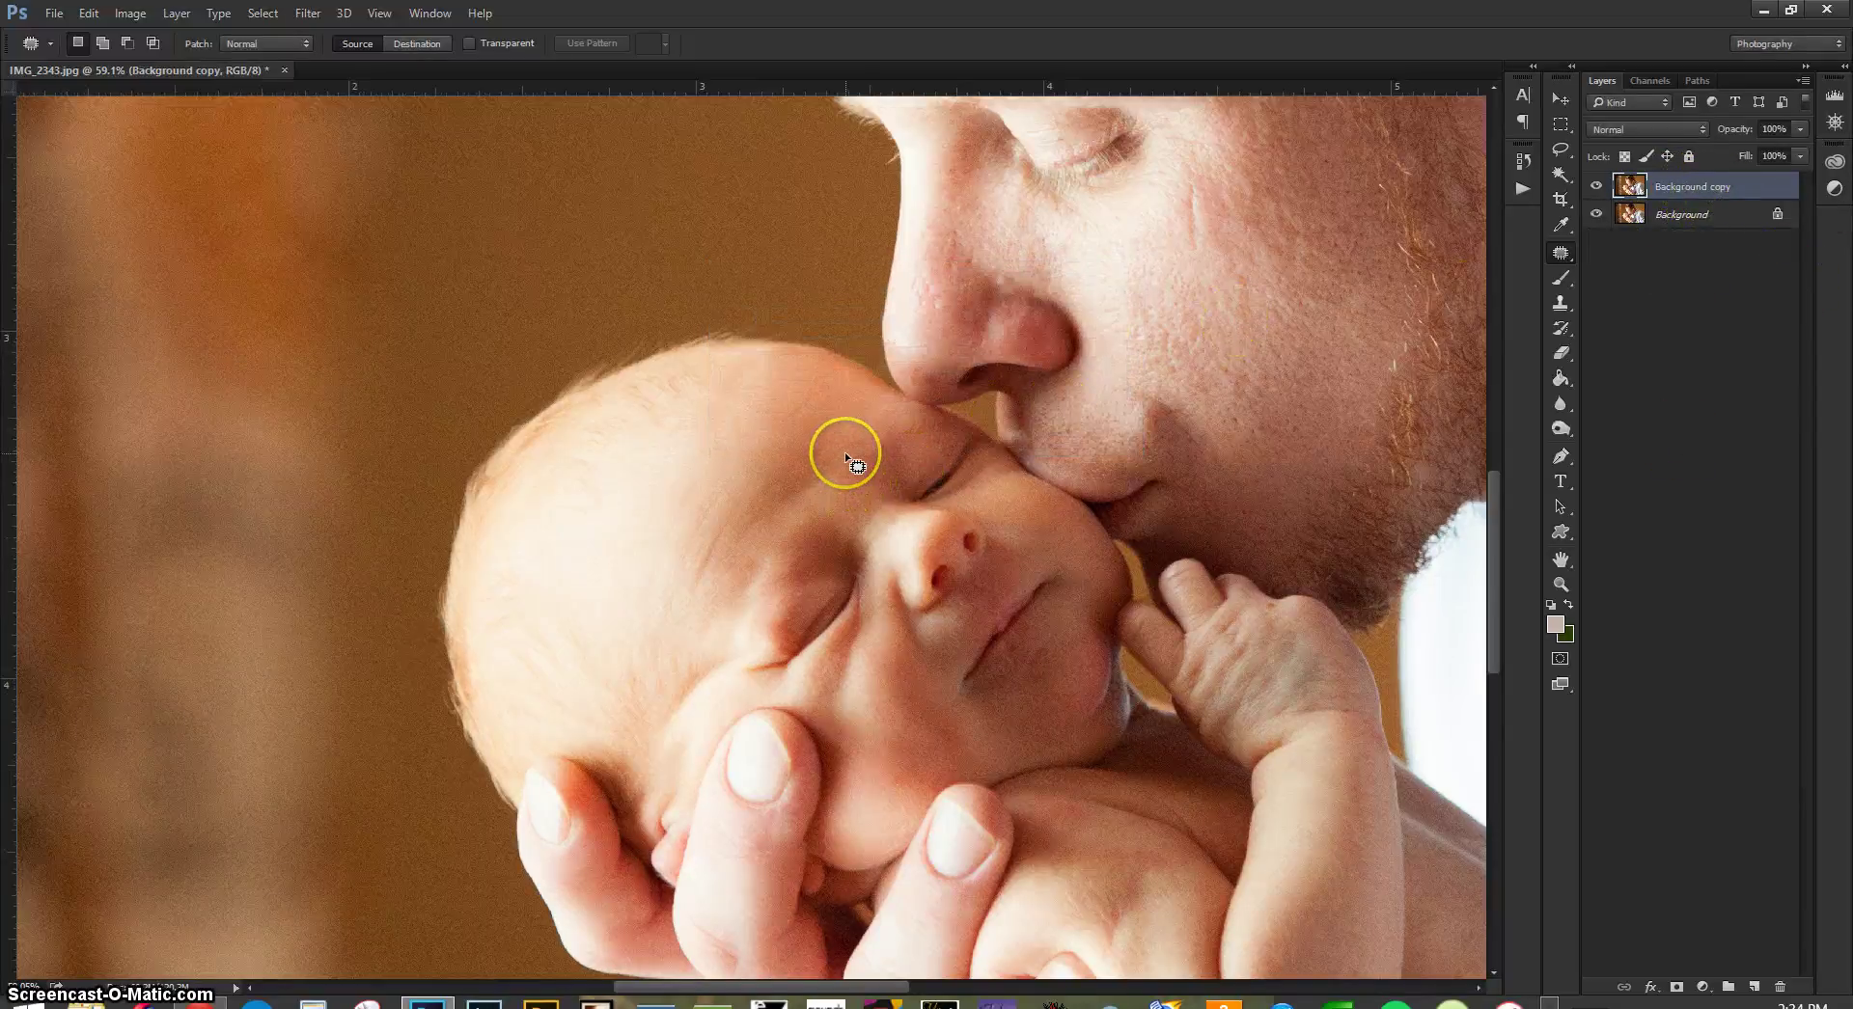
# - Hide and show the Background copy layer to compare it with the layer beneath
pyautogui.click(1728, 195)
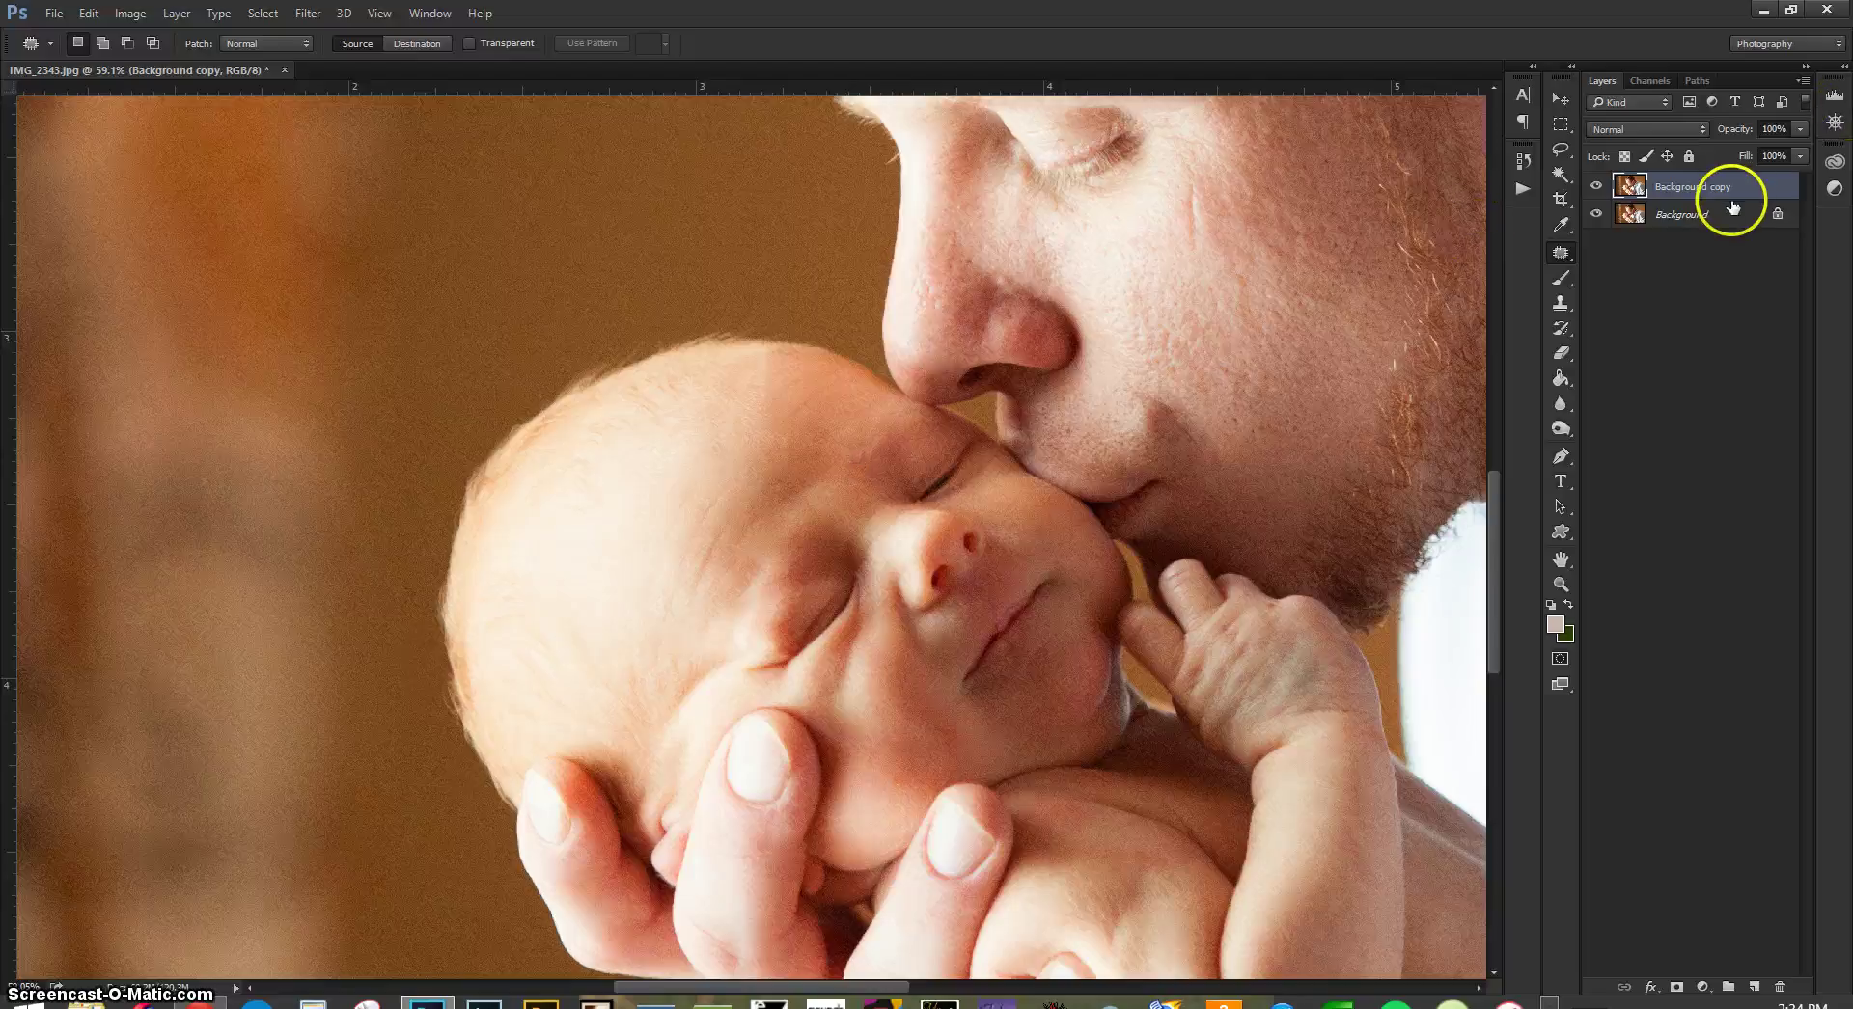
pyautogui.click(1596, 187)
pyautogui.click(1596, 187)
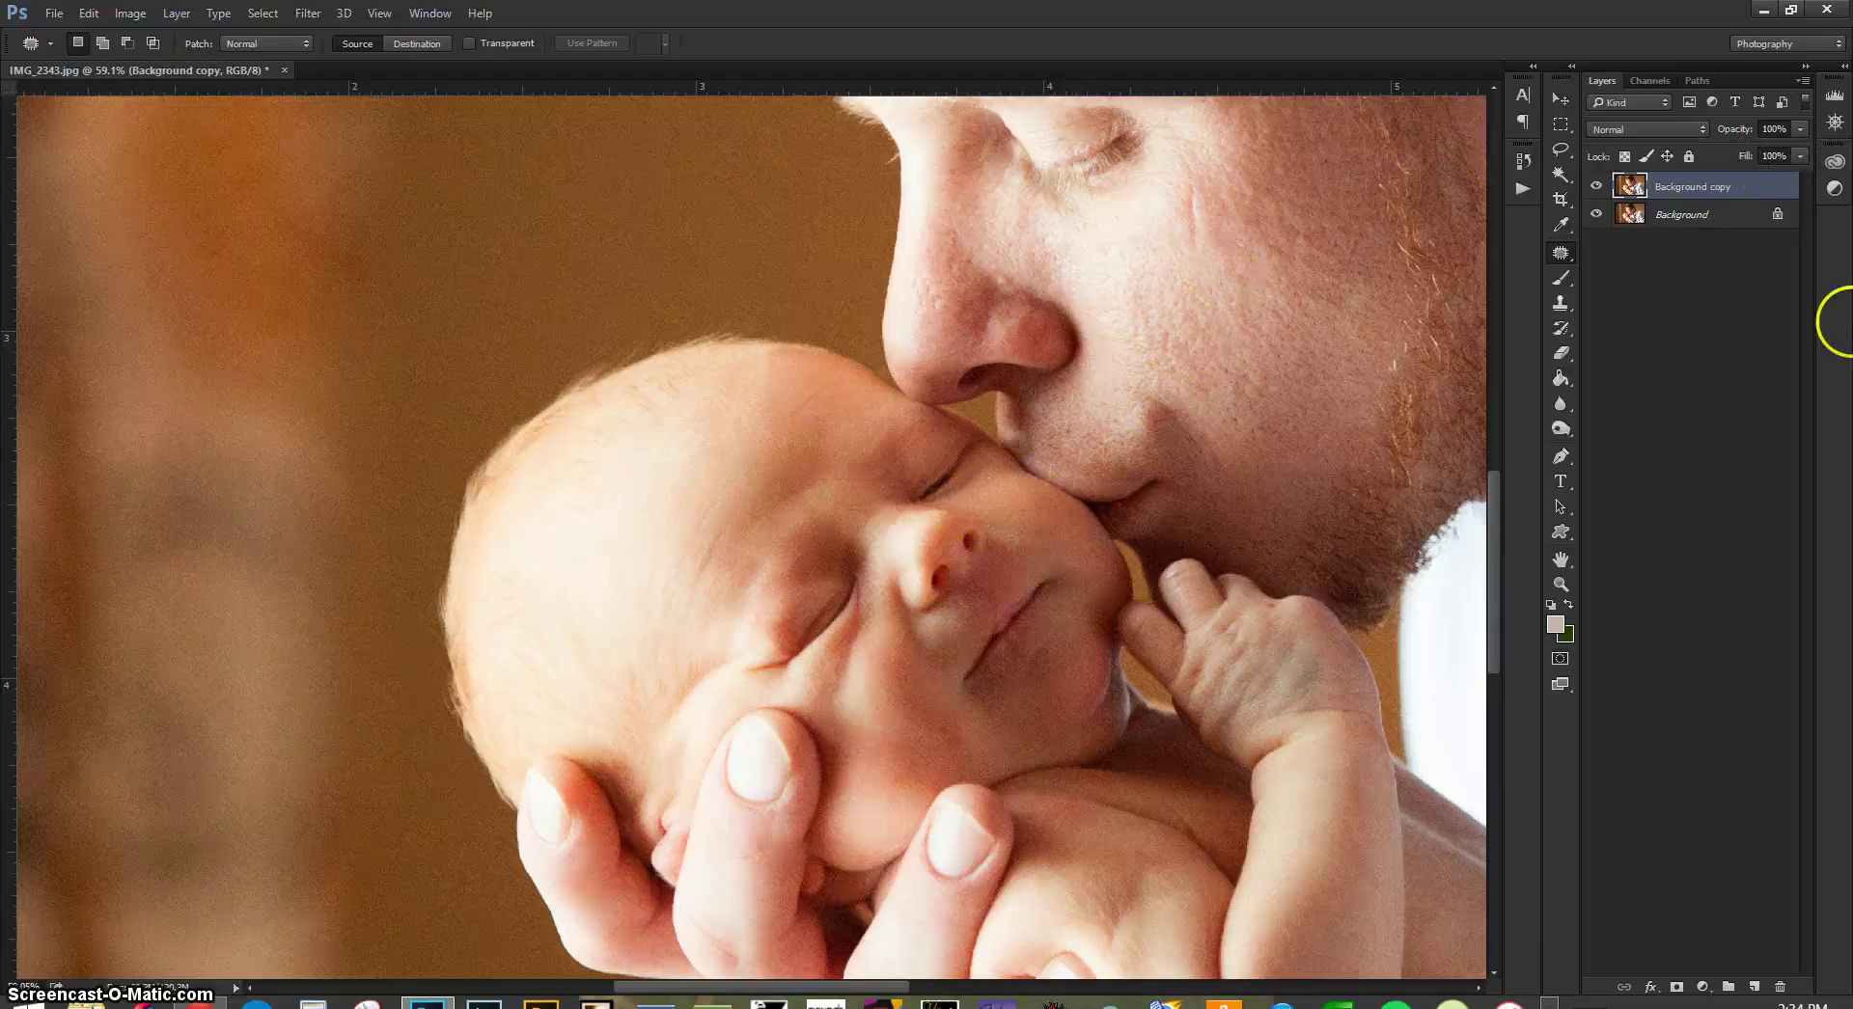
# - Patch the creased area of the baby's forehead with smoother skin, fade the patch to 49% opacity, and deselect
pyautogui.moveTo(812, 505)
pyautogui.mouseDown()
pyautogui.moveTo(840, 429)
pyautogui.moveTo(629, 539)
pyautogui.mouseUp()
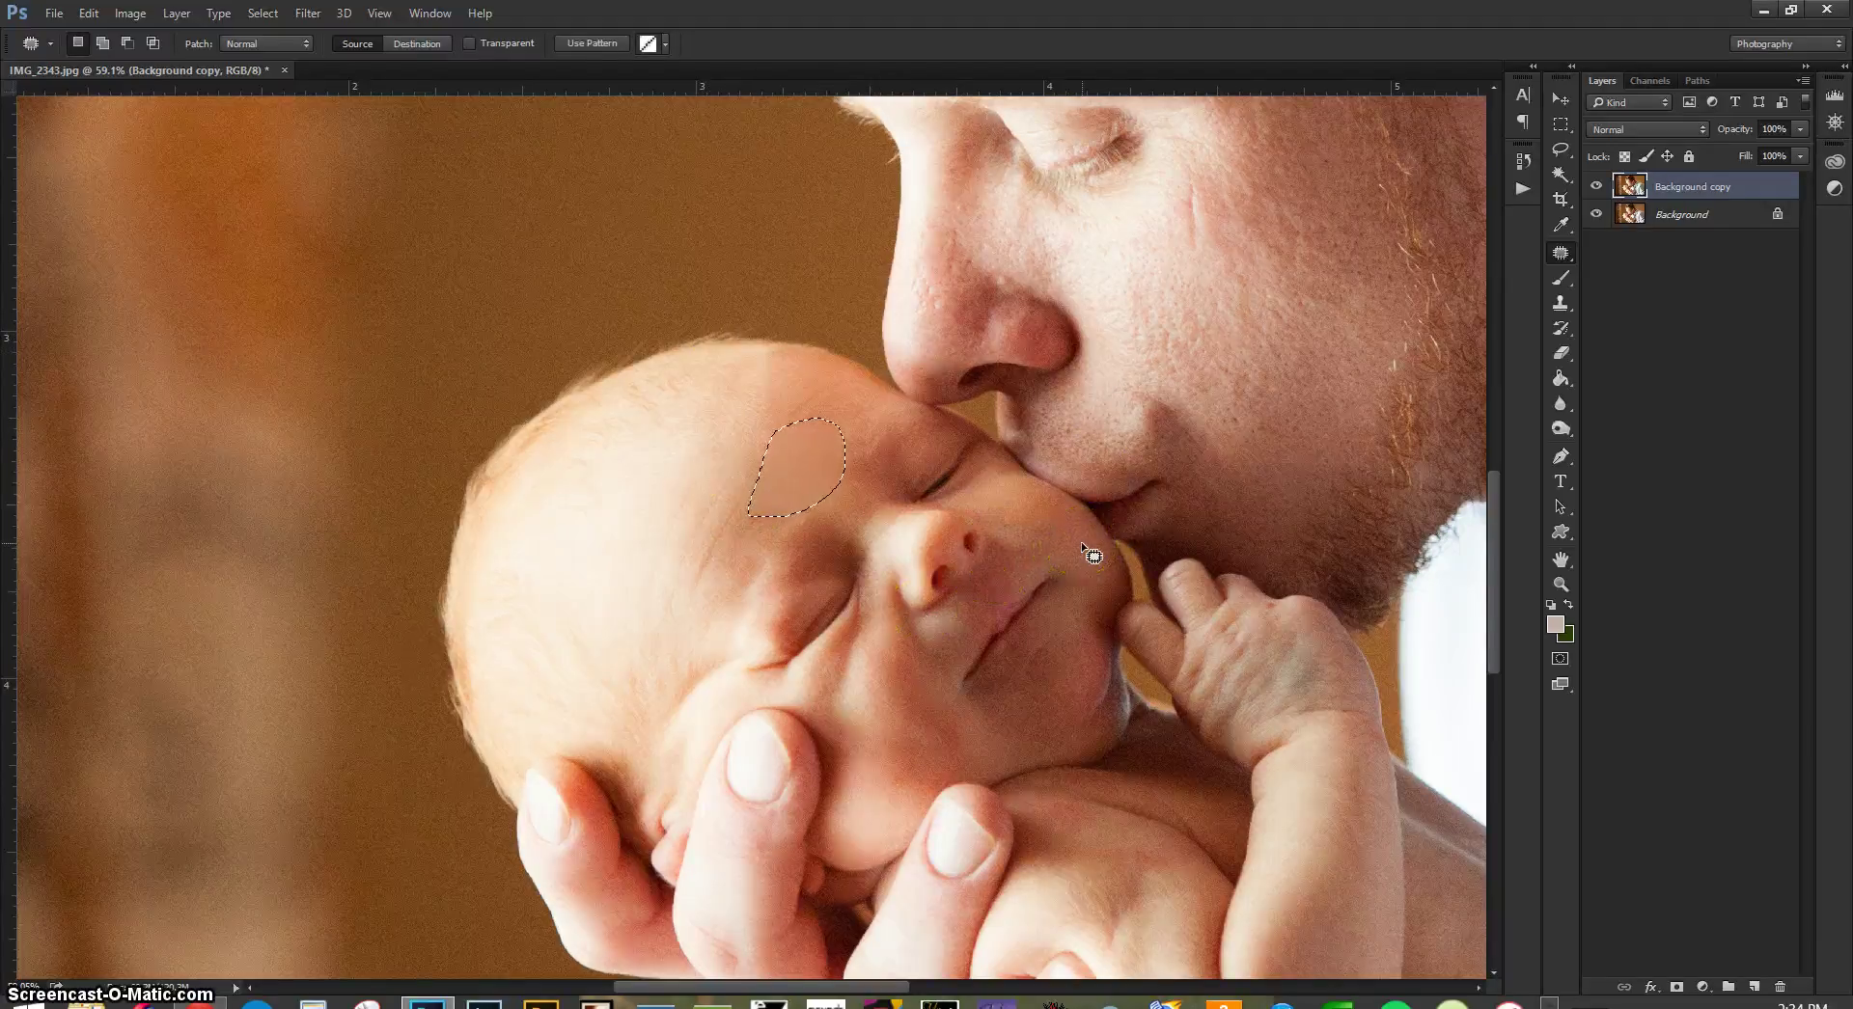
pyautogui.hotkey('ctrl', 'shift', 'f')
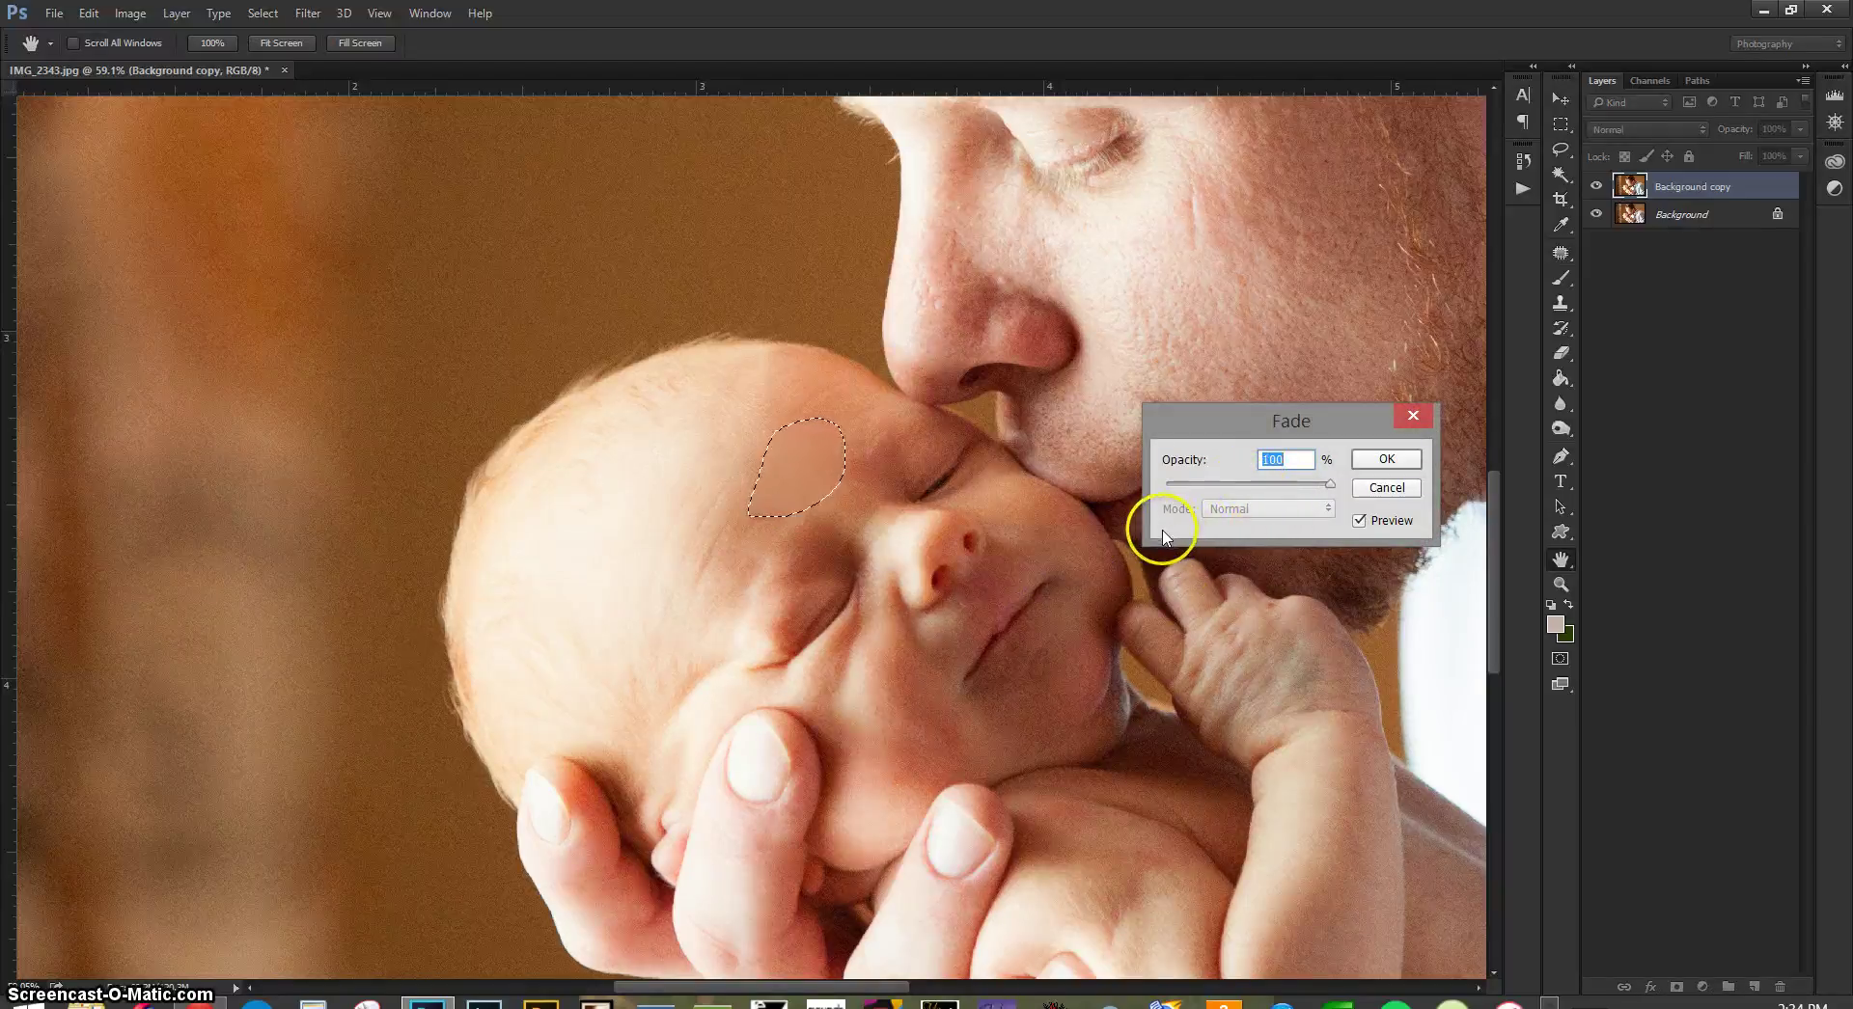
pyautogui.click(1248, 485)
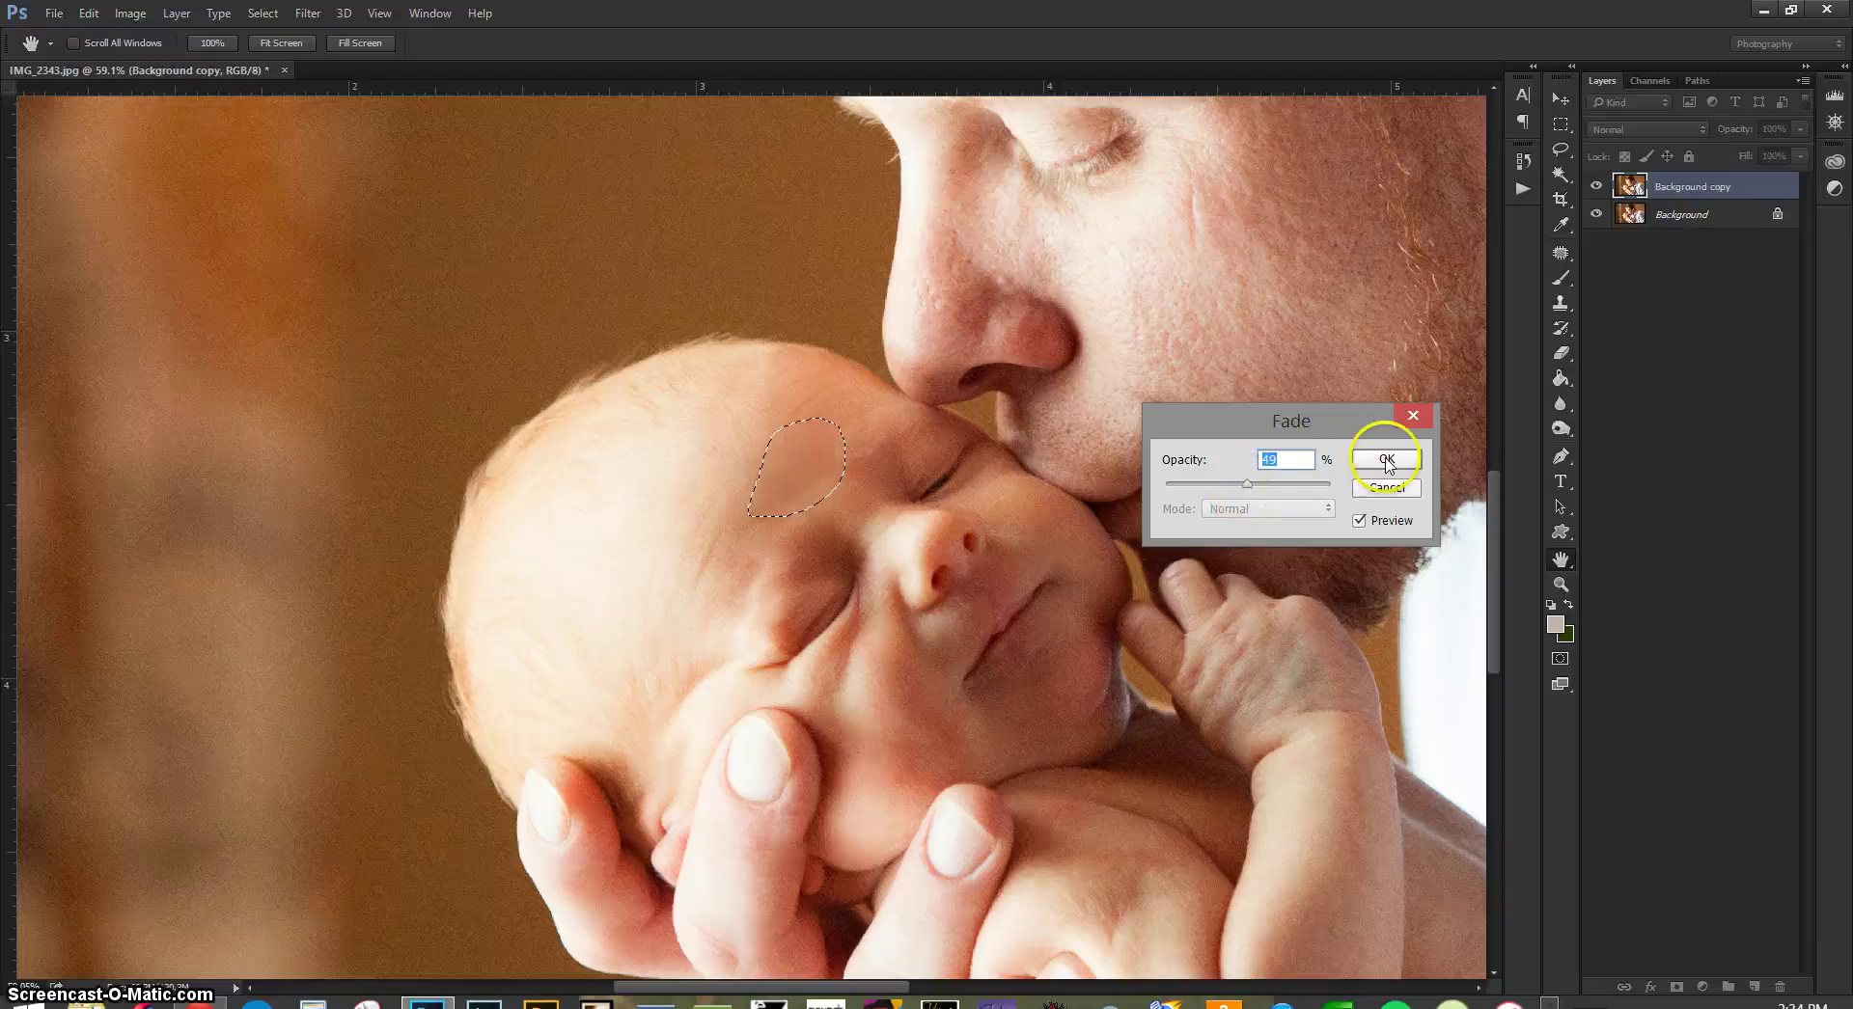
pyautogui.click(1387, 460)
pyautogui.hotkey('ctrl', 'd')
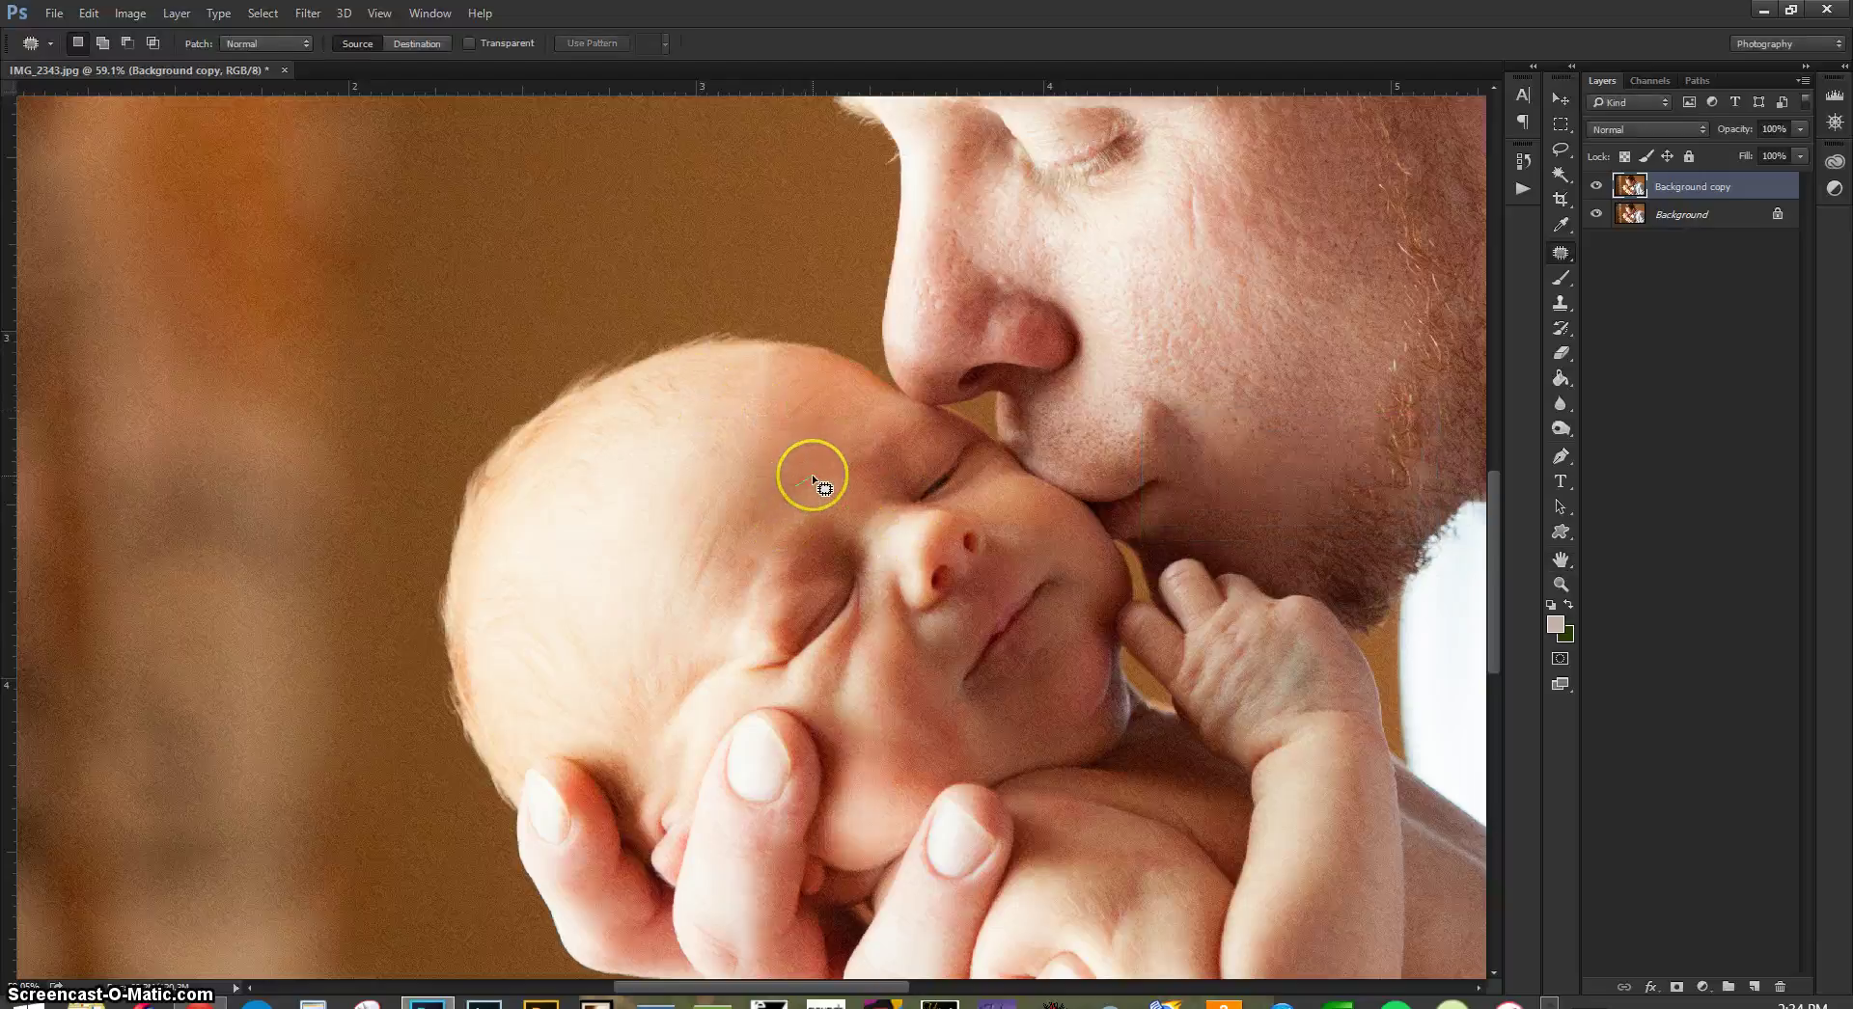
# - Patch the small crease between the baby's brows with smoother forehead skin, fade the patch to 55% opacity, and deselect
pyautogui.moveTo(813, 475)
pyautogui.mouseDown()
pyautogui.moveTo(830, 460)
pyautogui.moveTo(640, 496)
pyautogui.moveTo(672, 483)
pyautogui.mouseUp()
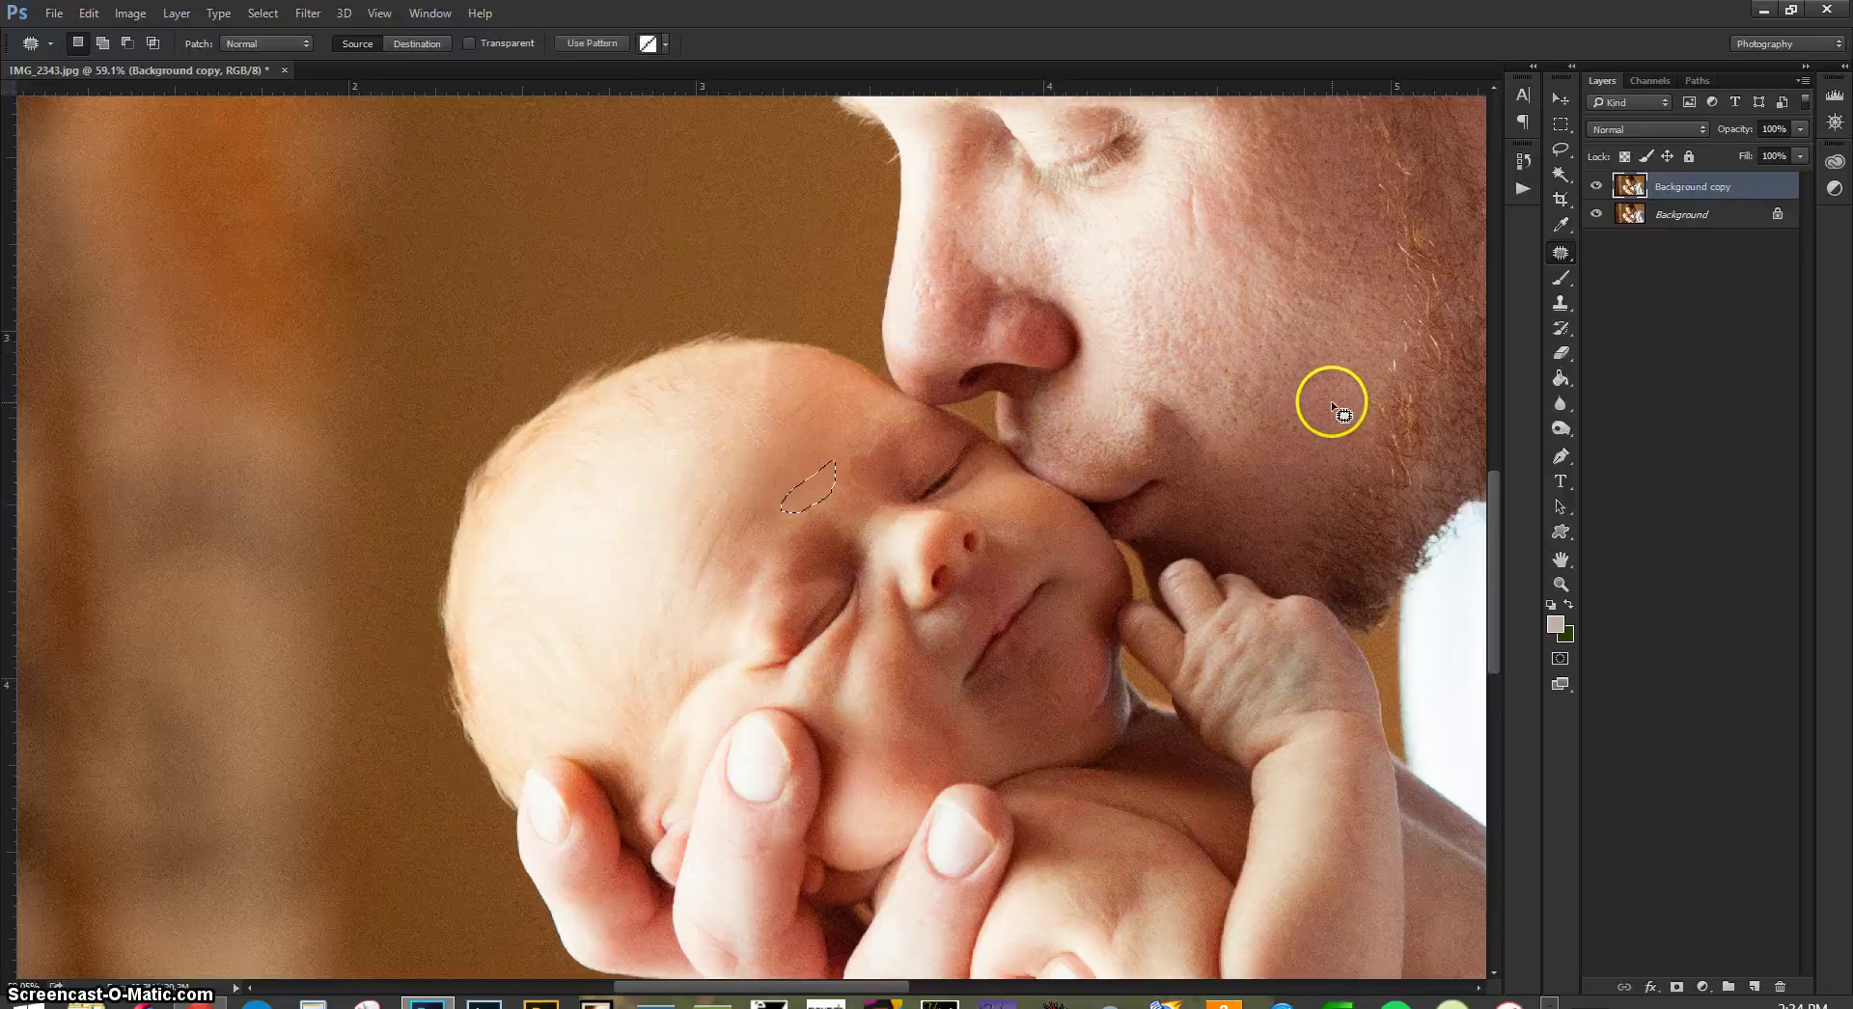
pyautogui.hotkey('ctrl', 'shift', 'f')
pyautogui.click(1257, 488)
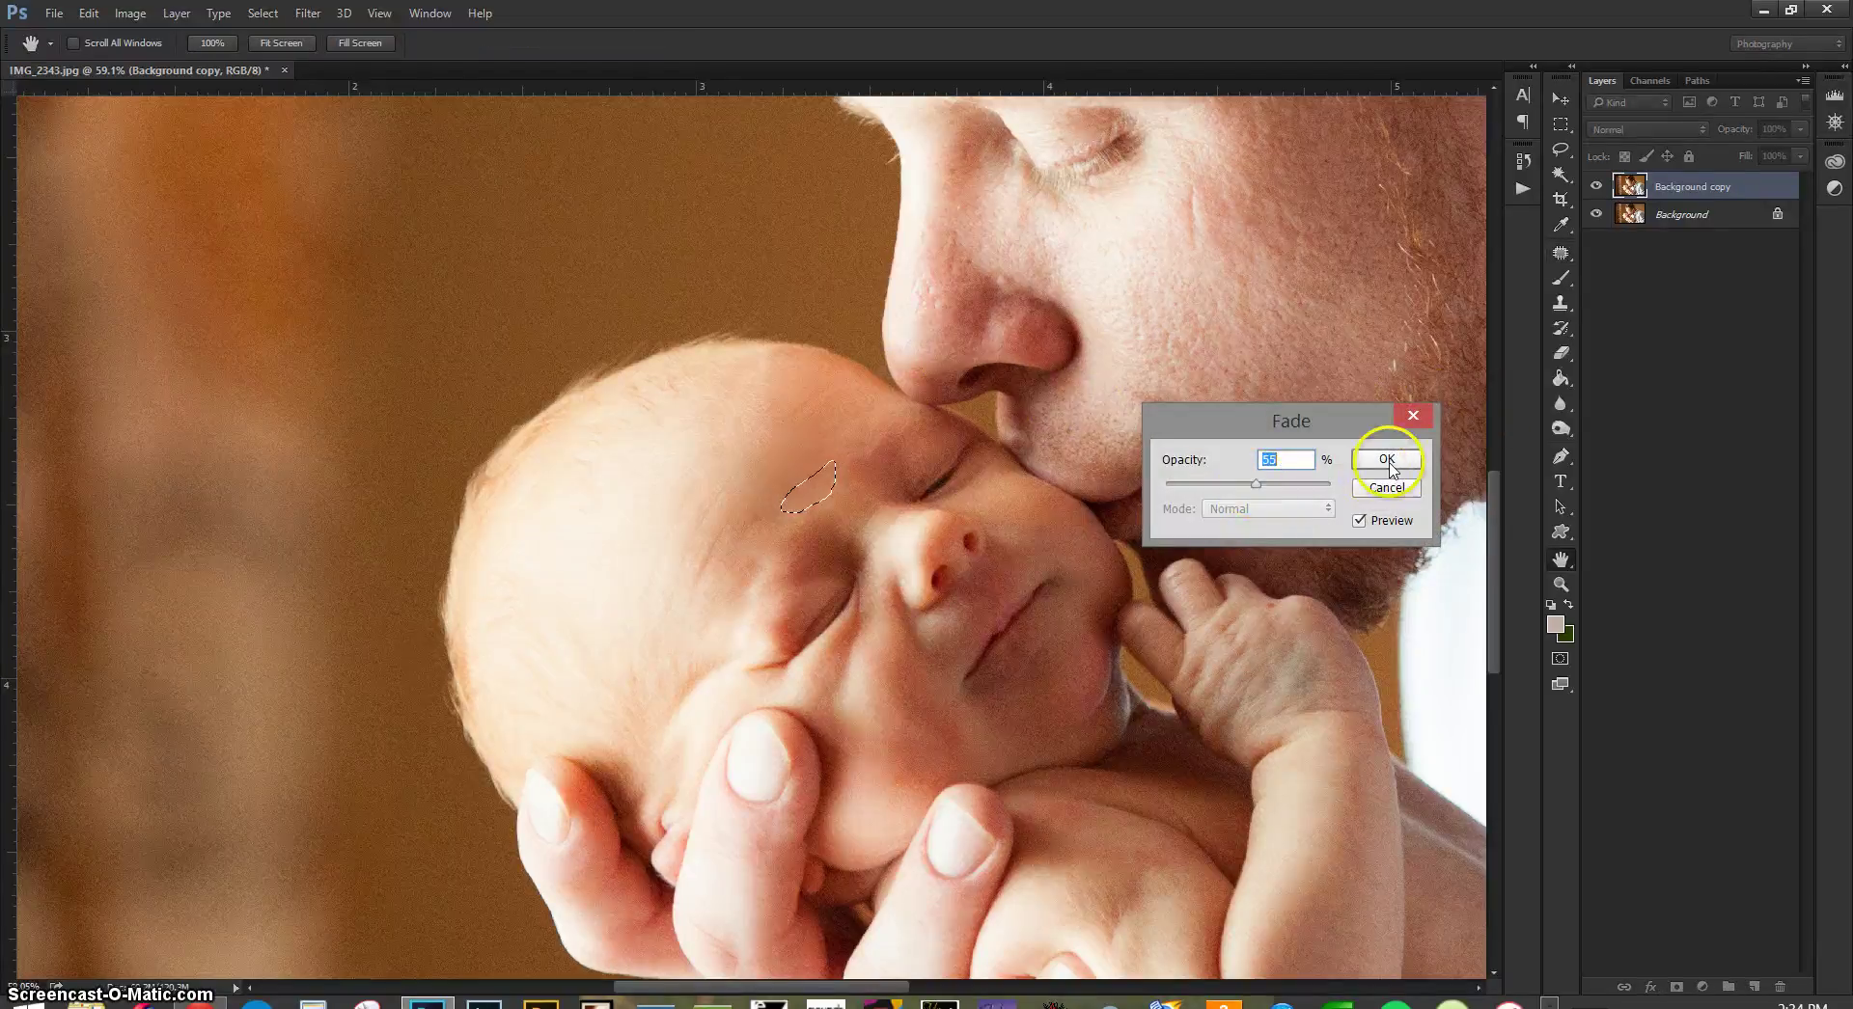
pyautogui.click(1386, 461)
pyautogui.hotkey('ctrl', 'd')
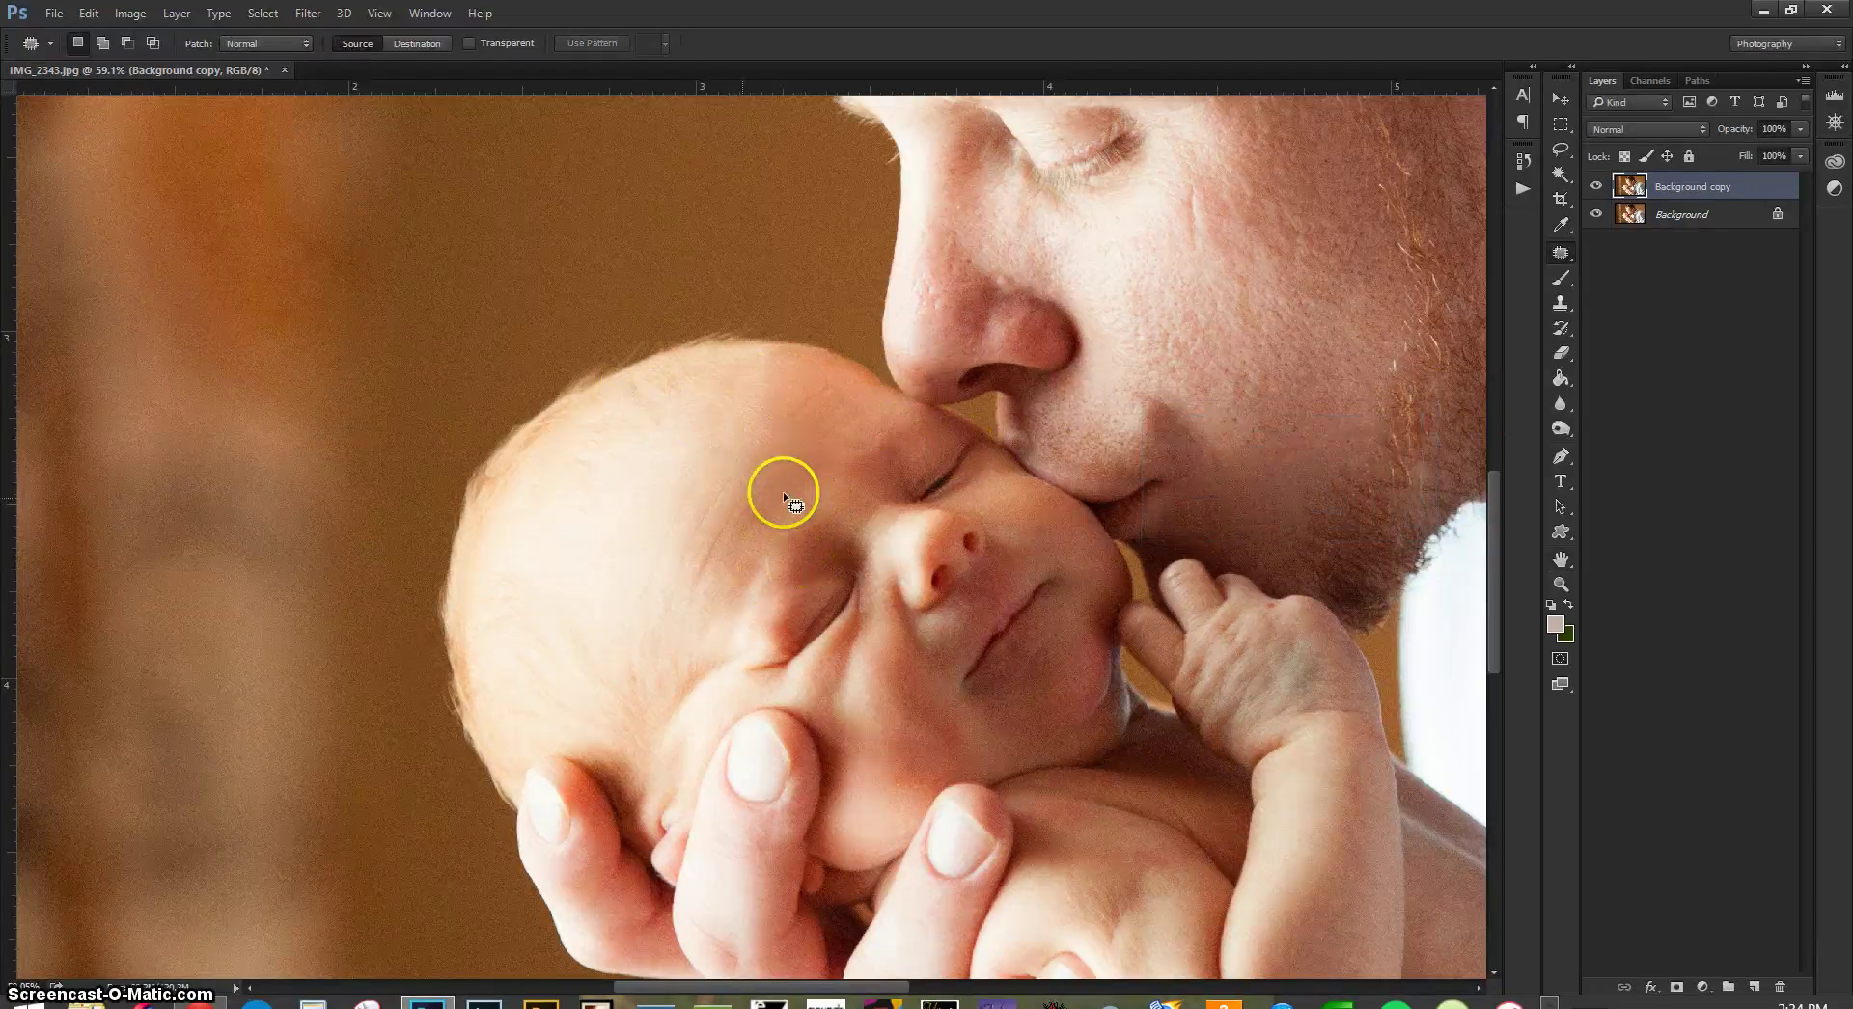
# - Patch the crease above the baby's lower eyebrow and the middle of the forehead with smoother skin, fading the patches to 54% and 53% opacity
pyautogui.moveTo(774, 496); pyautogui.dragTo(617, 533)
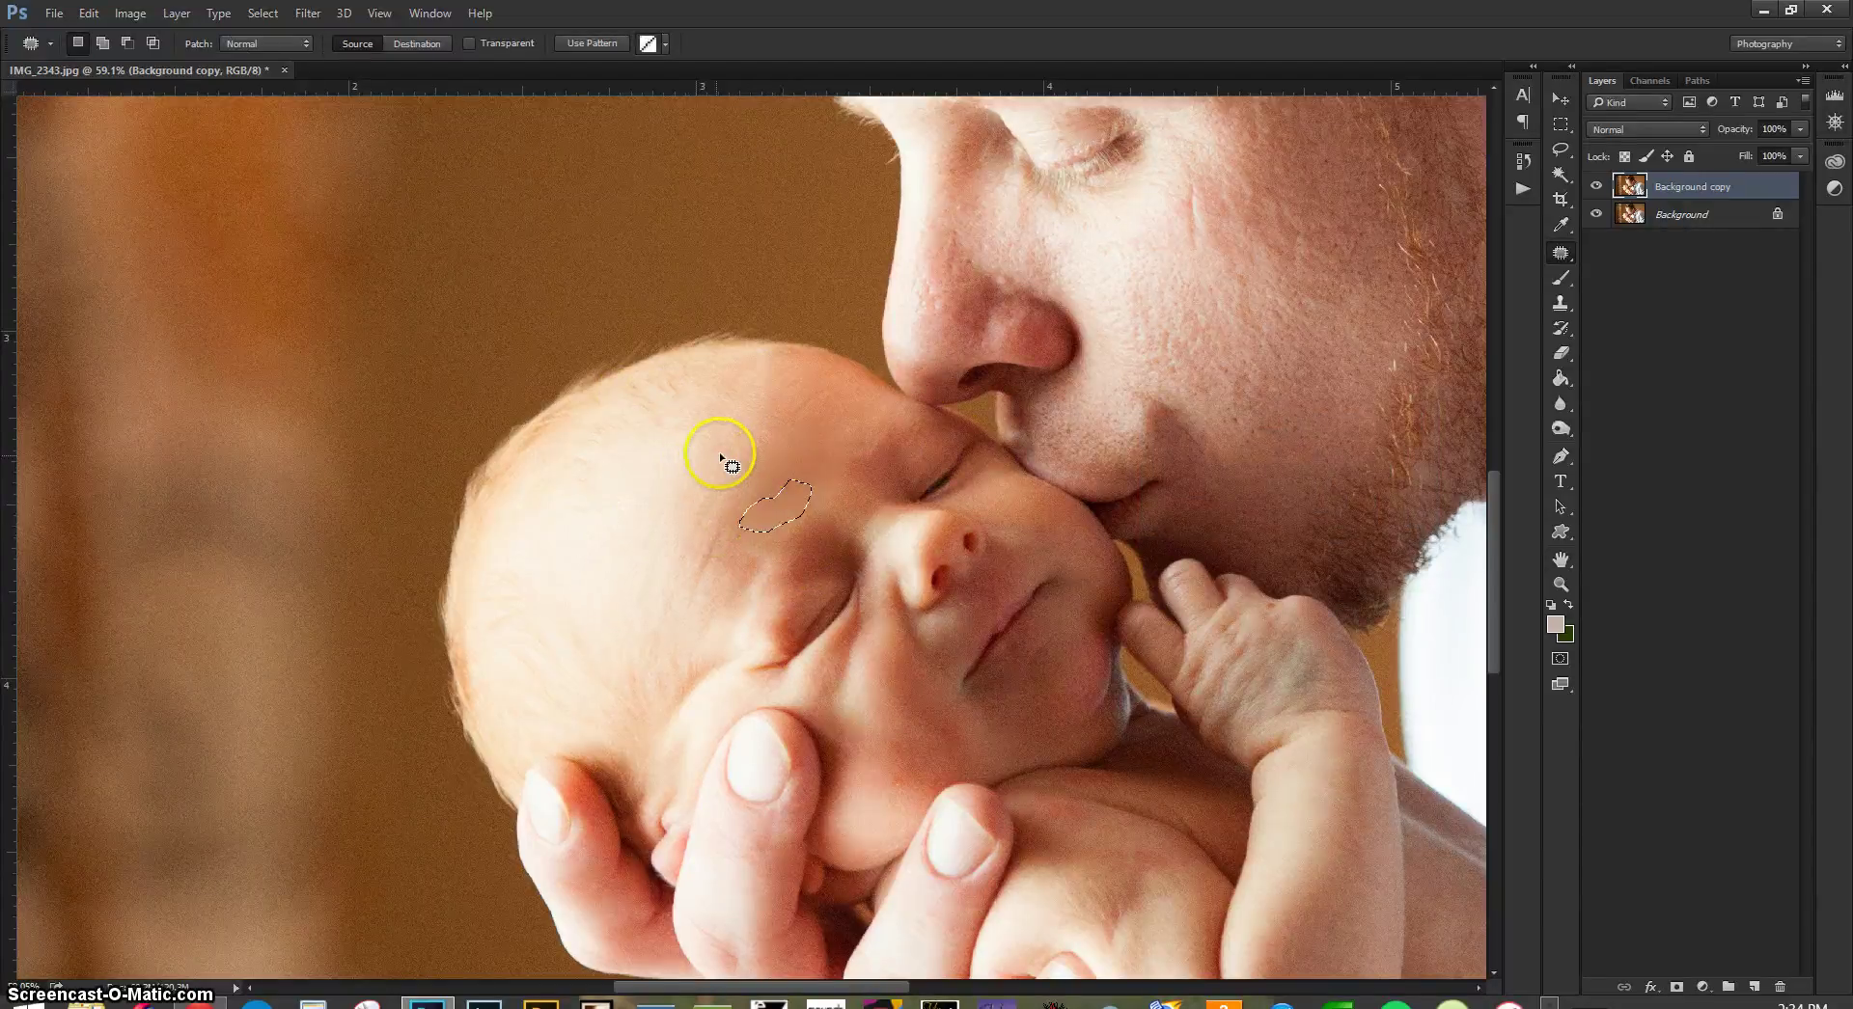
pyautogui.hotkey('ctrl', 'shift', 'f')
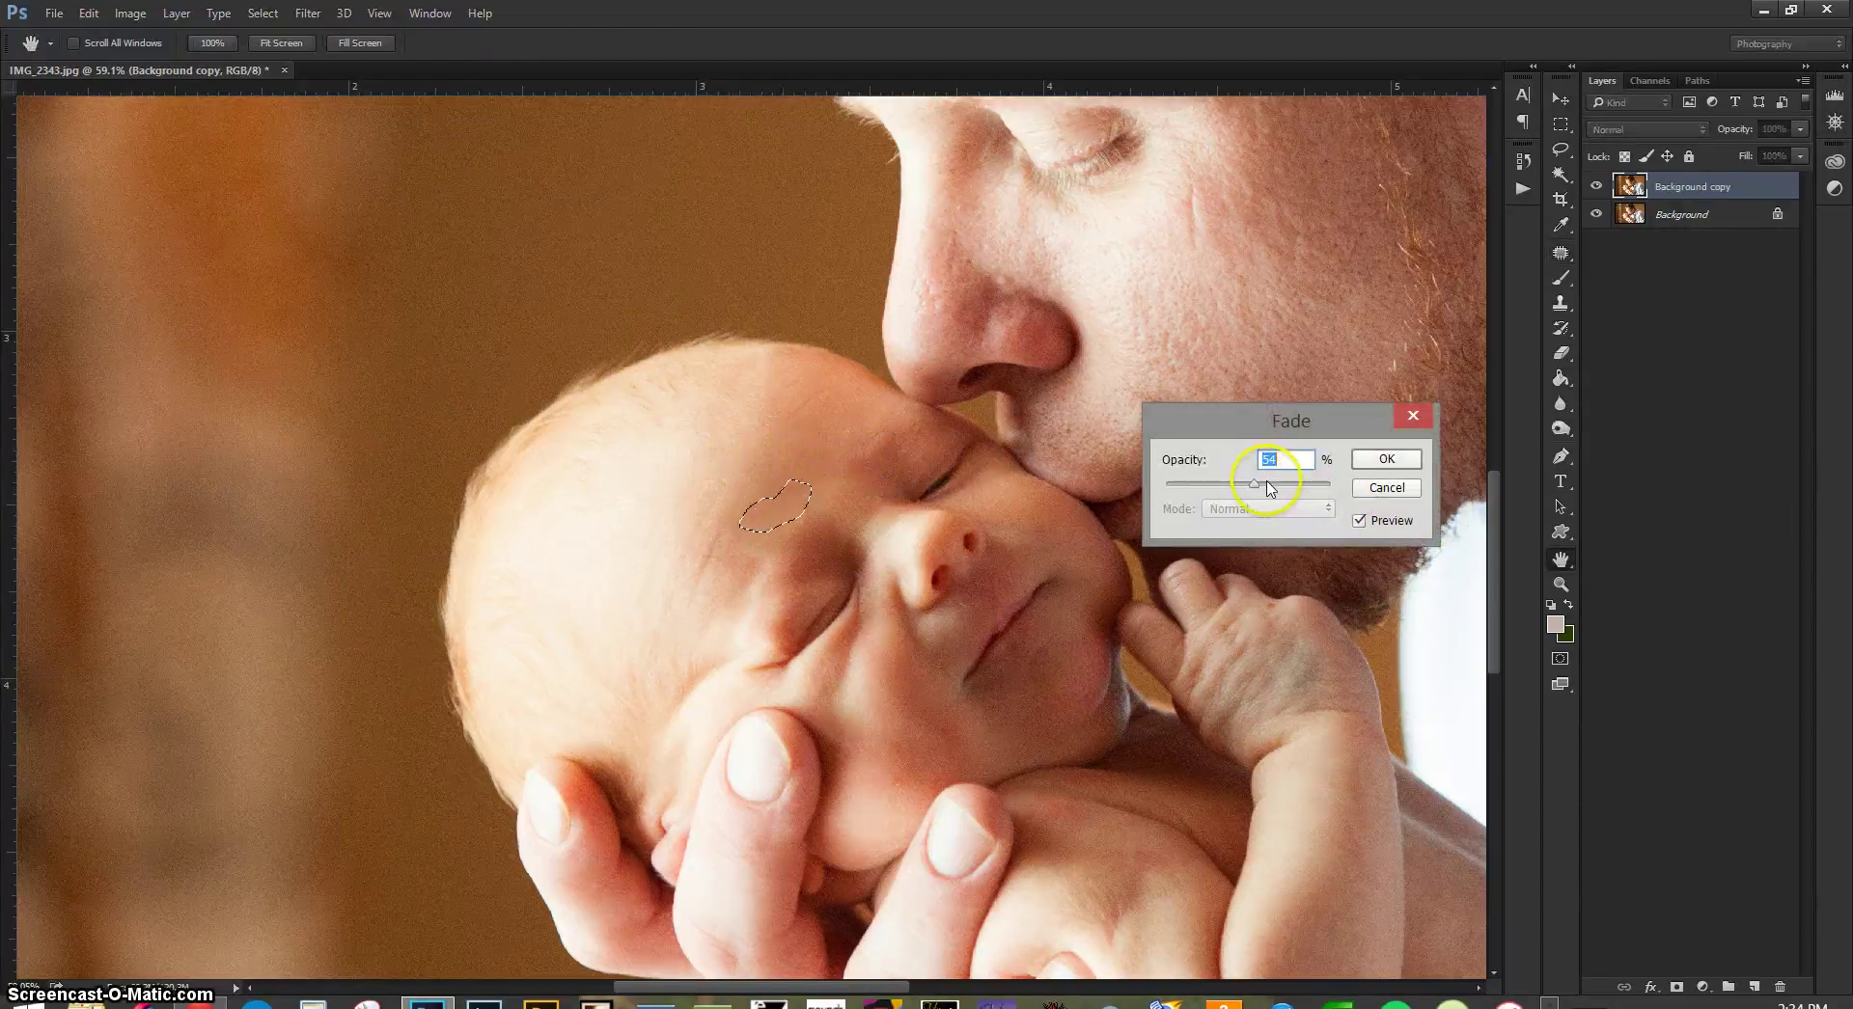
pyautogui.click(1386, 459)
pyautogui.moveTo(793, 487)
pyautogui.mouseDown()
pyautogui.moveTo(735, 424)
pyautogui.moveTo(781, 415)
pyautogui.moveTo(793, 487)
pyautogui.moveTo(606, 542)
pyautogui.mouseUp()
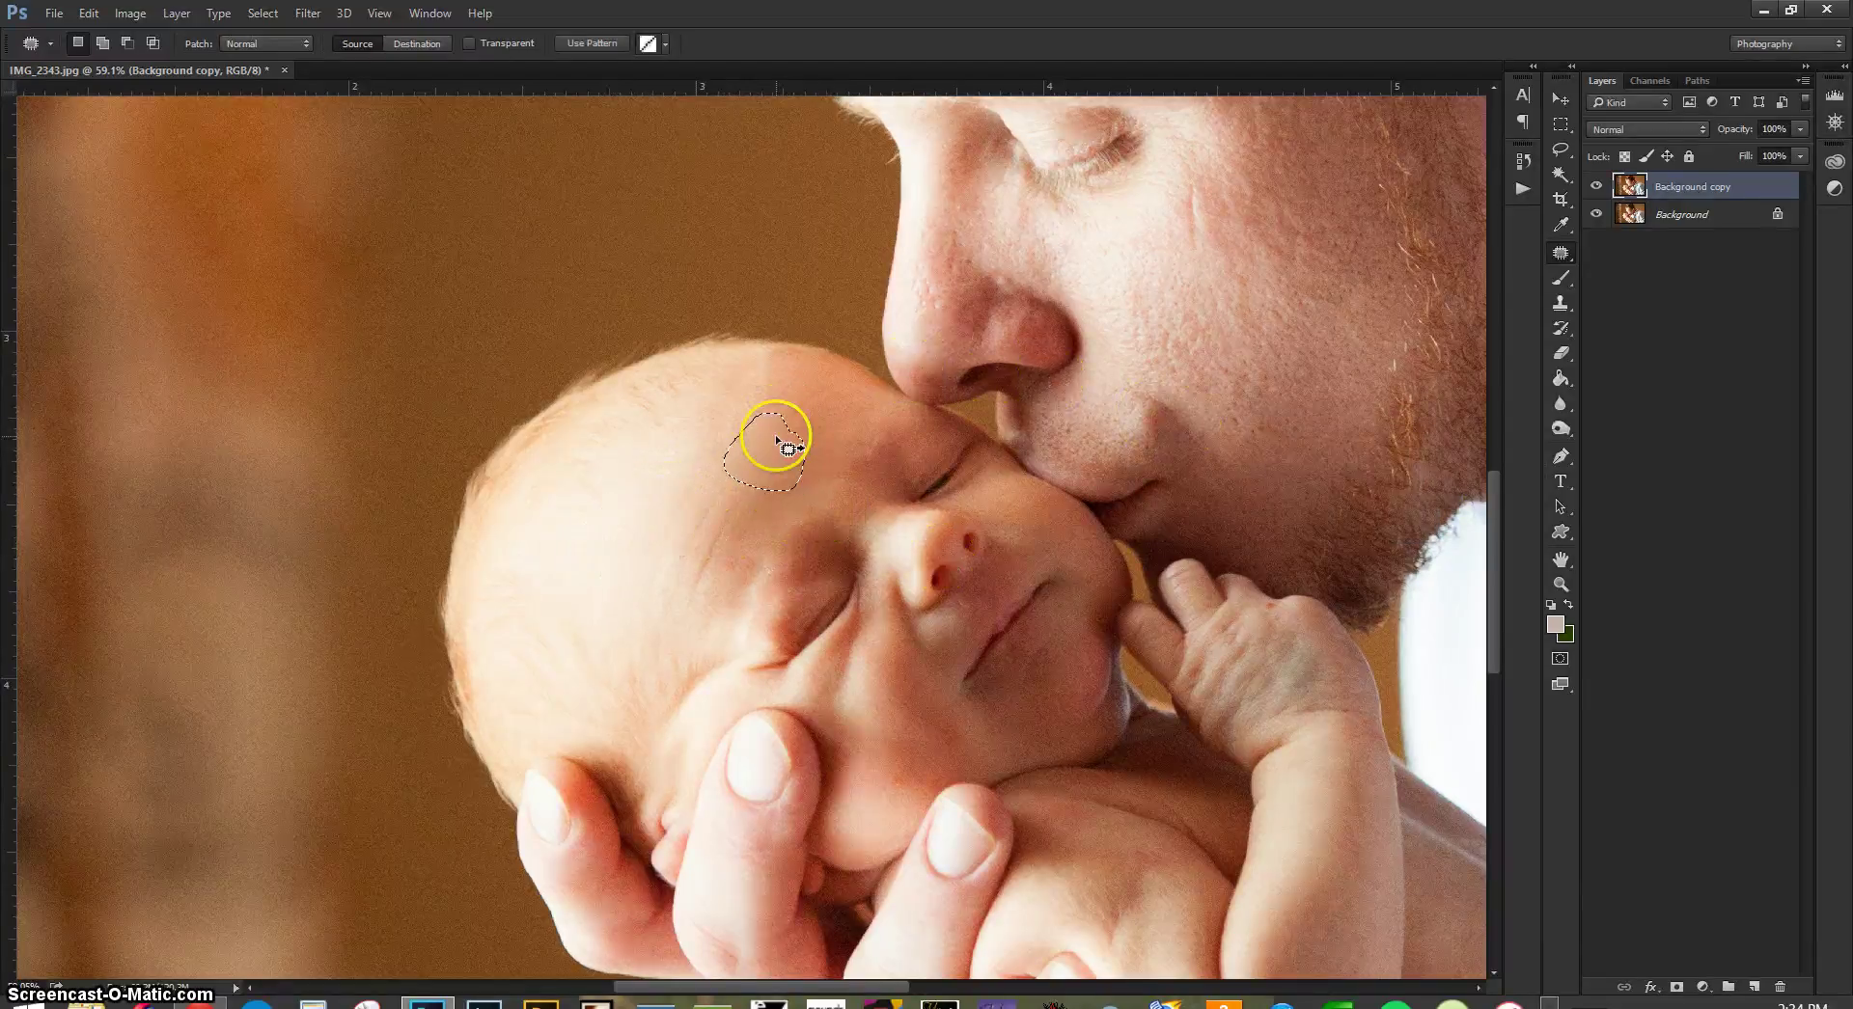
pyautogui.moveTo(781, 446); pyautogui.dragTo(603, 550)
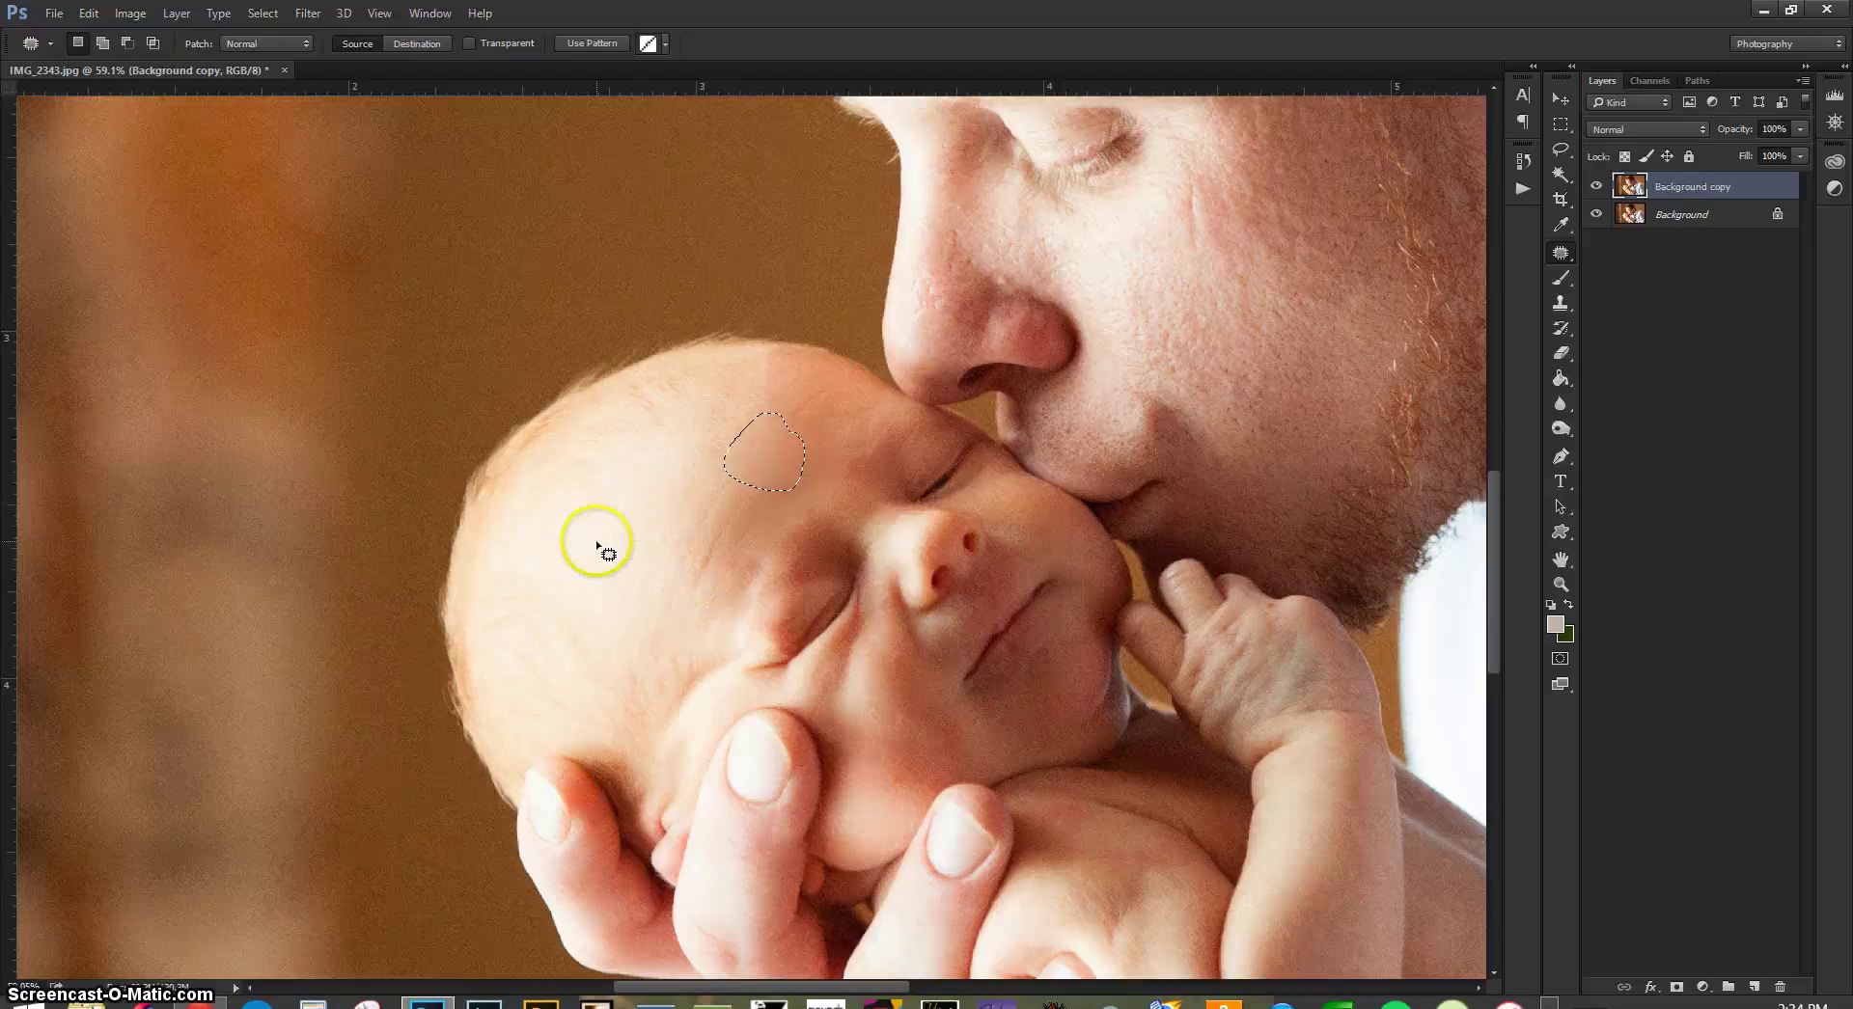
pyautogui.moveTo(1330, 484); pyautogui.dragTo(1252, 485)
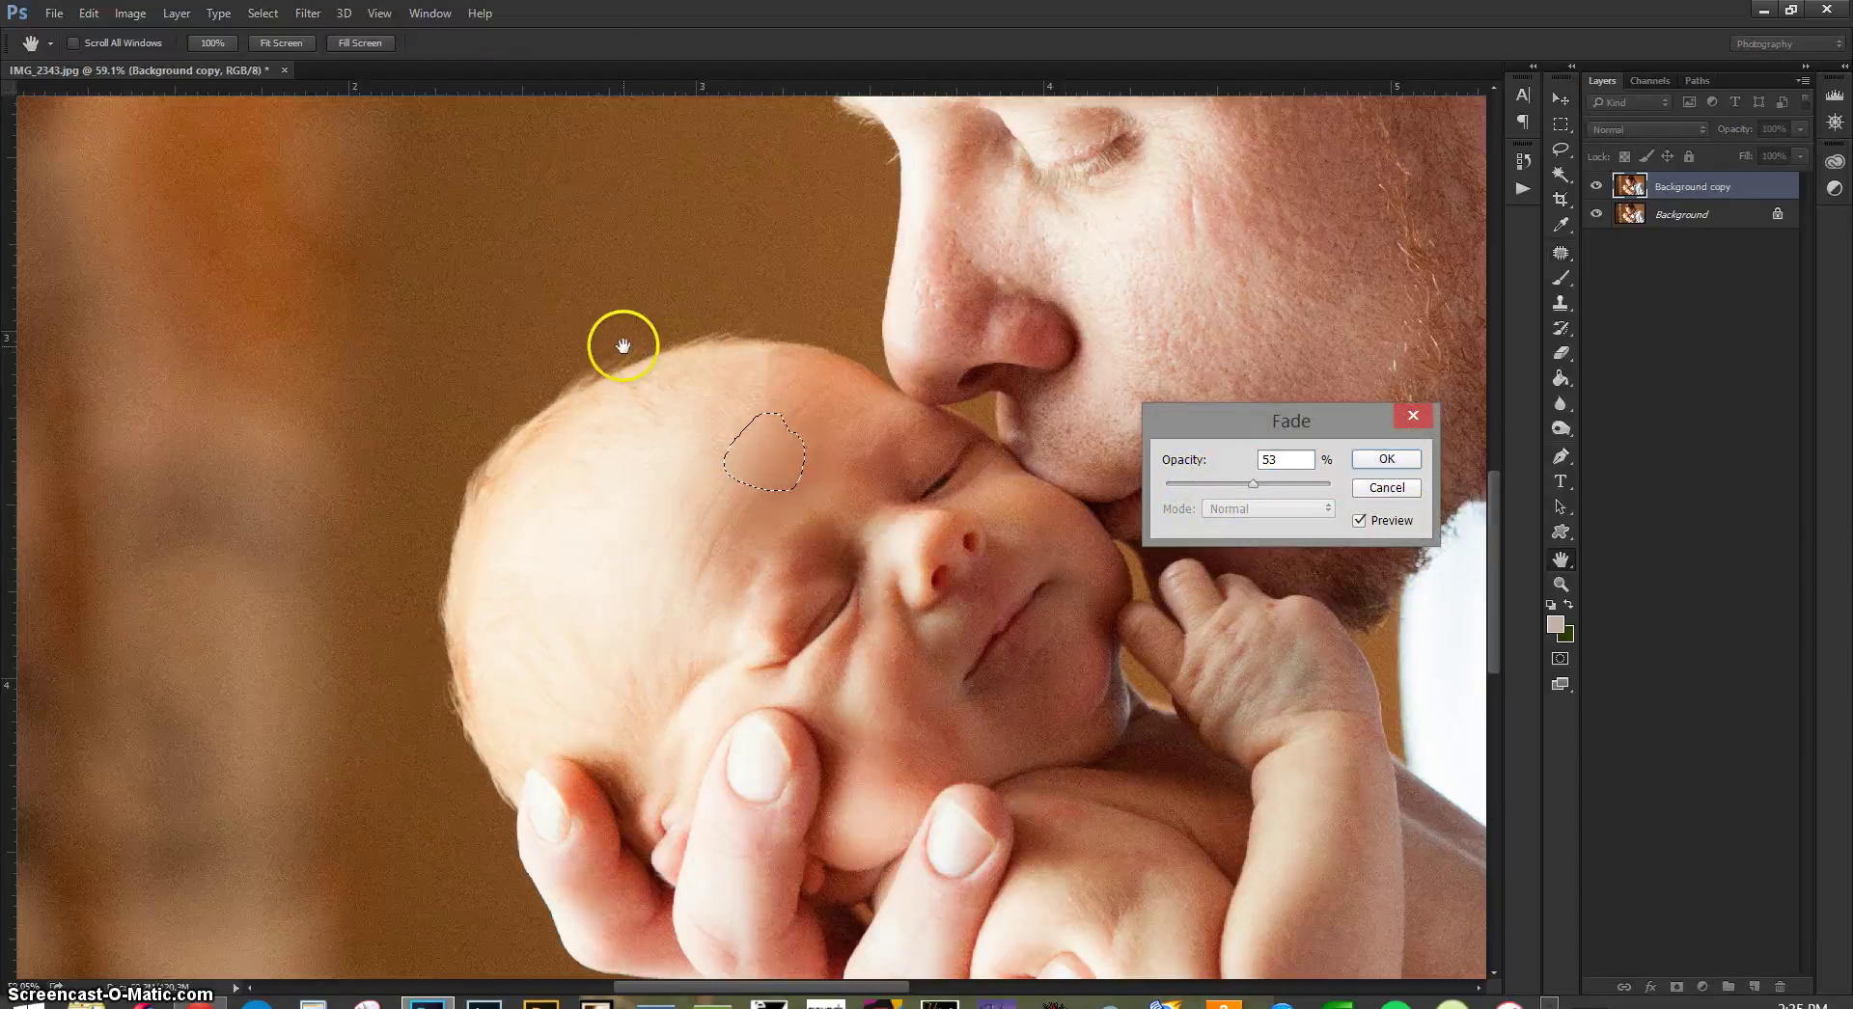
pyautogui.click(1386, 460)
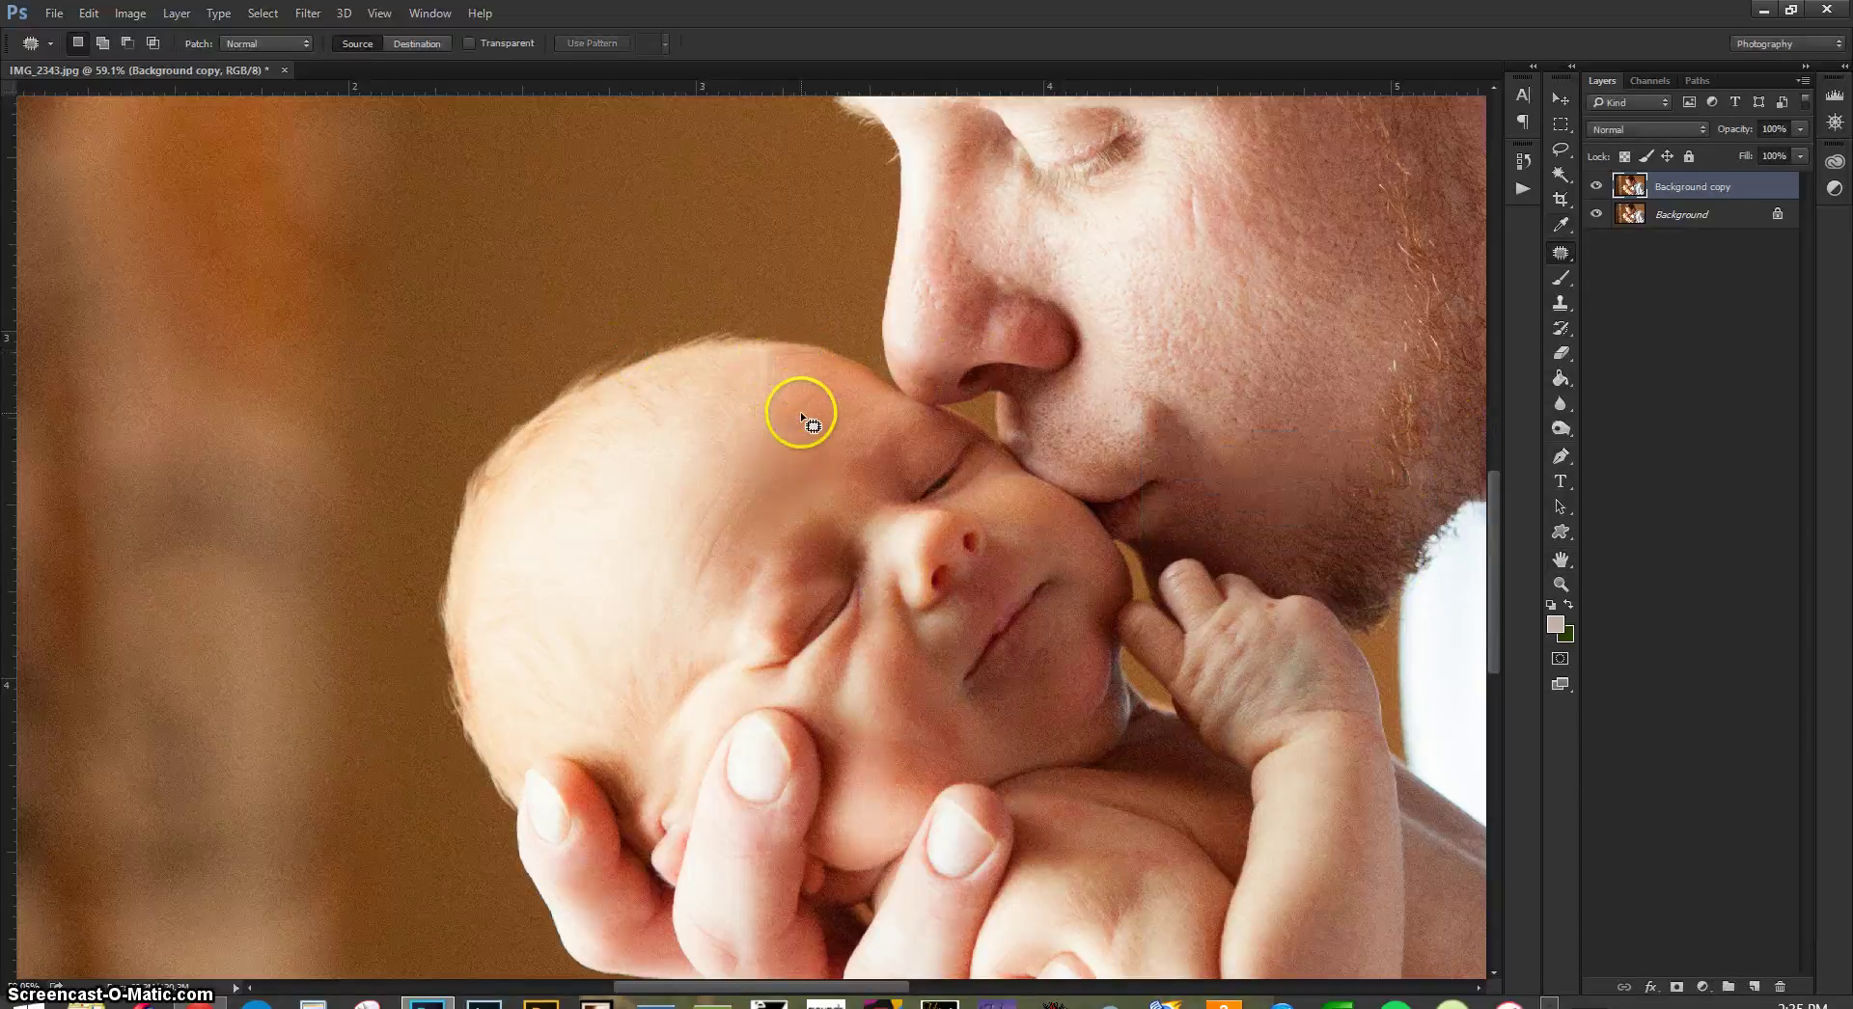
# - Patch the upper middle of the baby's forehead with smoother skin, fade the patch to 56% opacity, and deselect
pyautogui.moveTo(794, 407)
pyautogui.mouseDown()
pyautogui.moveTo(772, 461)
pyautogui.moveTo(1137, 418)
pyautogui.moveTo(1259, 484)
pyautogui.mouseUp()
pyautogui.hotkey('ctrl', 'shift', 'f')
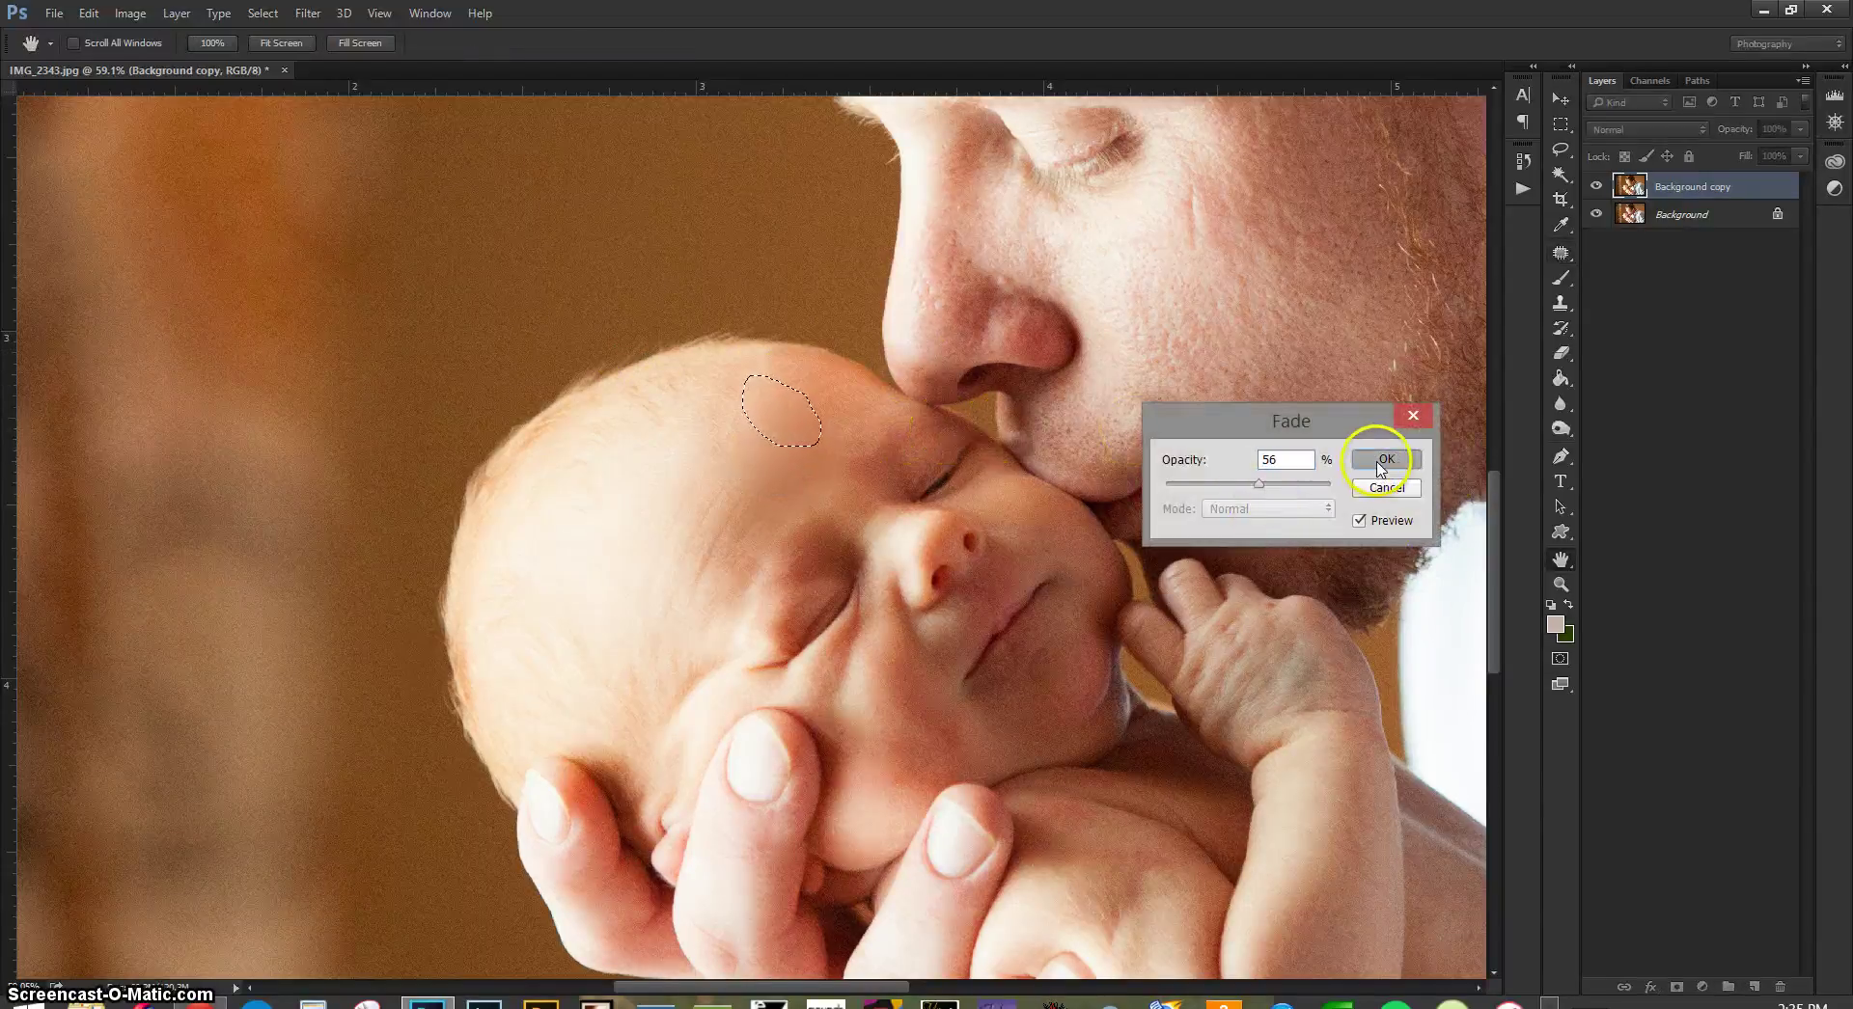
pyautogui.click(1383, 460)
pyautogui.hotkey('ctrl', 'd')
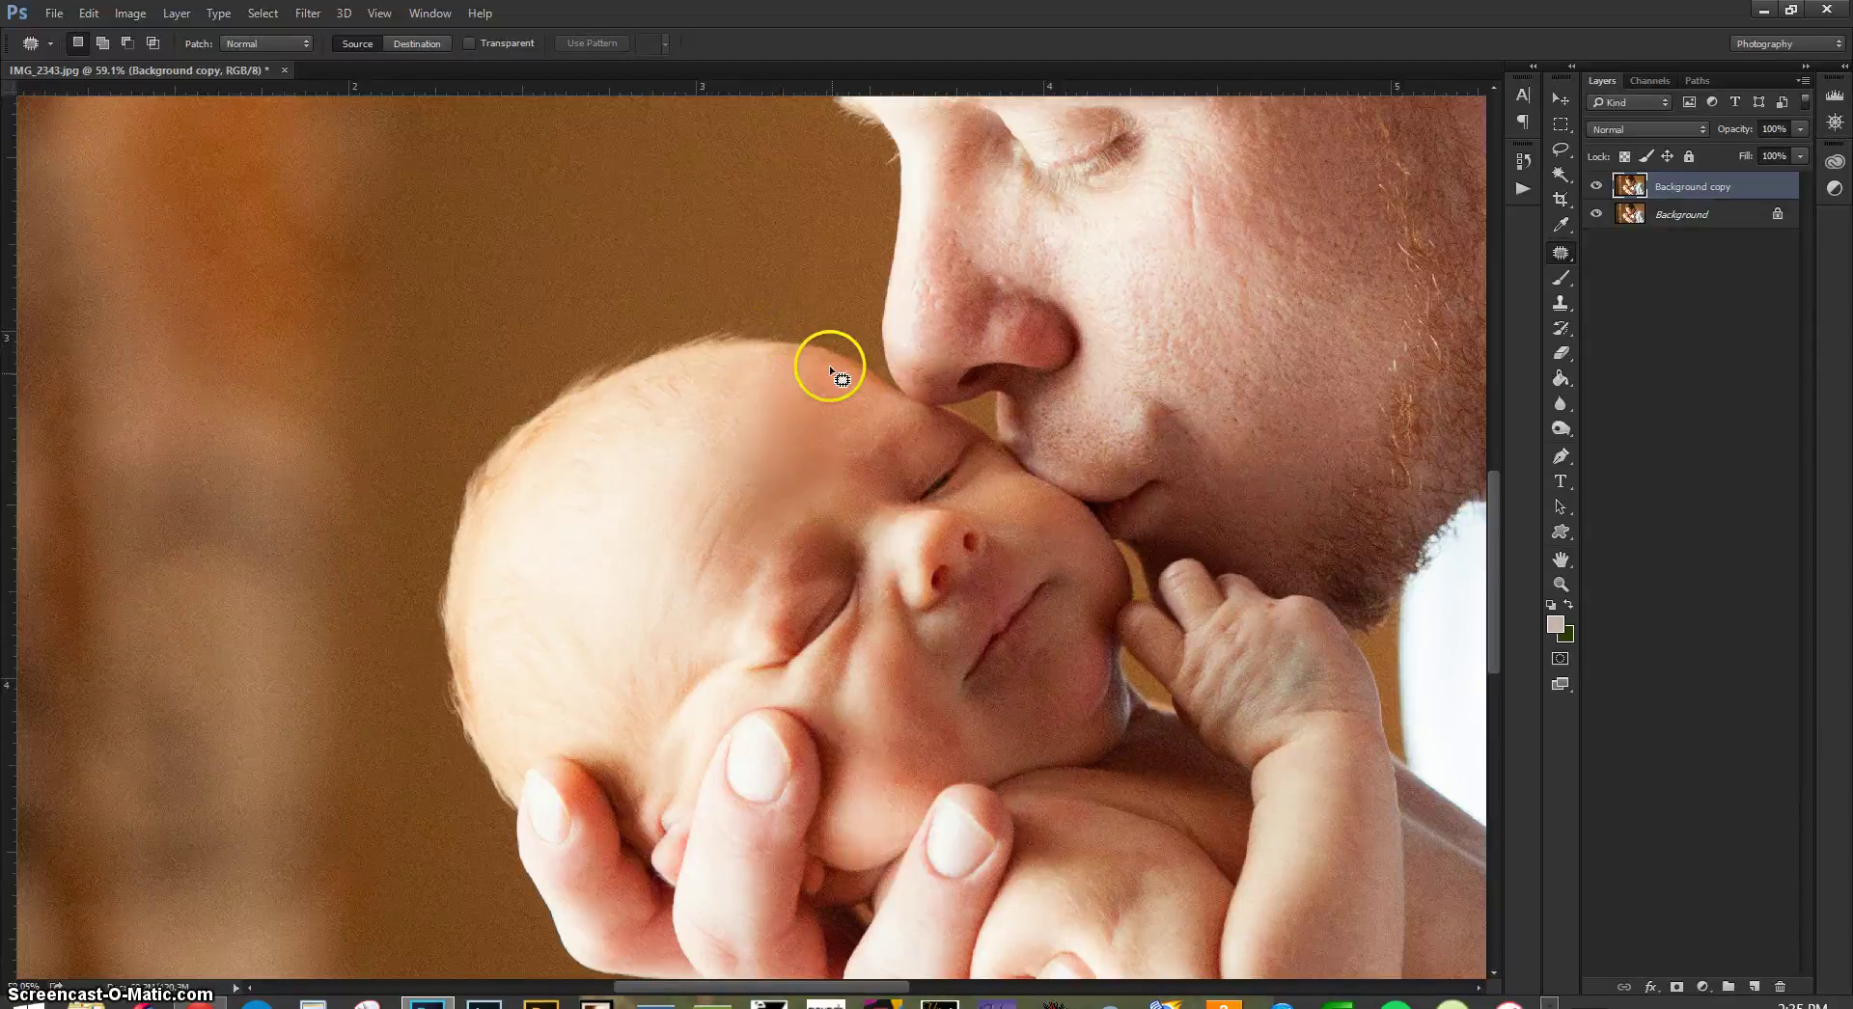
# - Patch the forehead area just below the man's nose, fade the patch to roughly half opacity, and deselect
pyautogui.moveTo(830, 402); pyautogui.dragTo(869, 407)
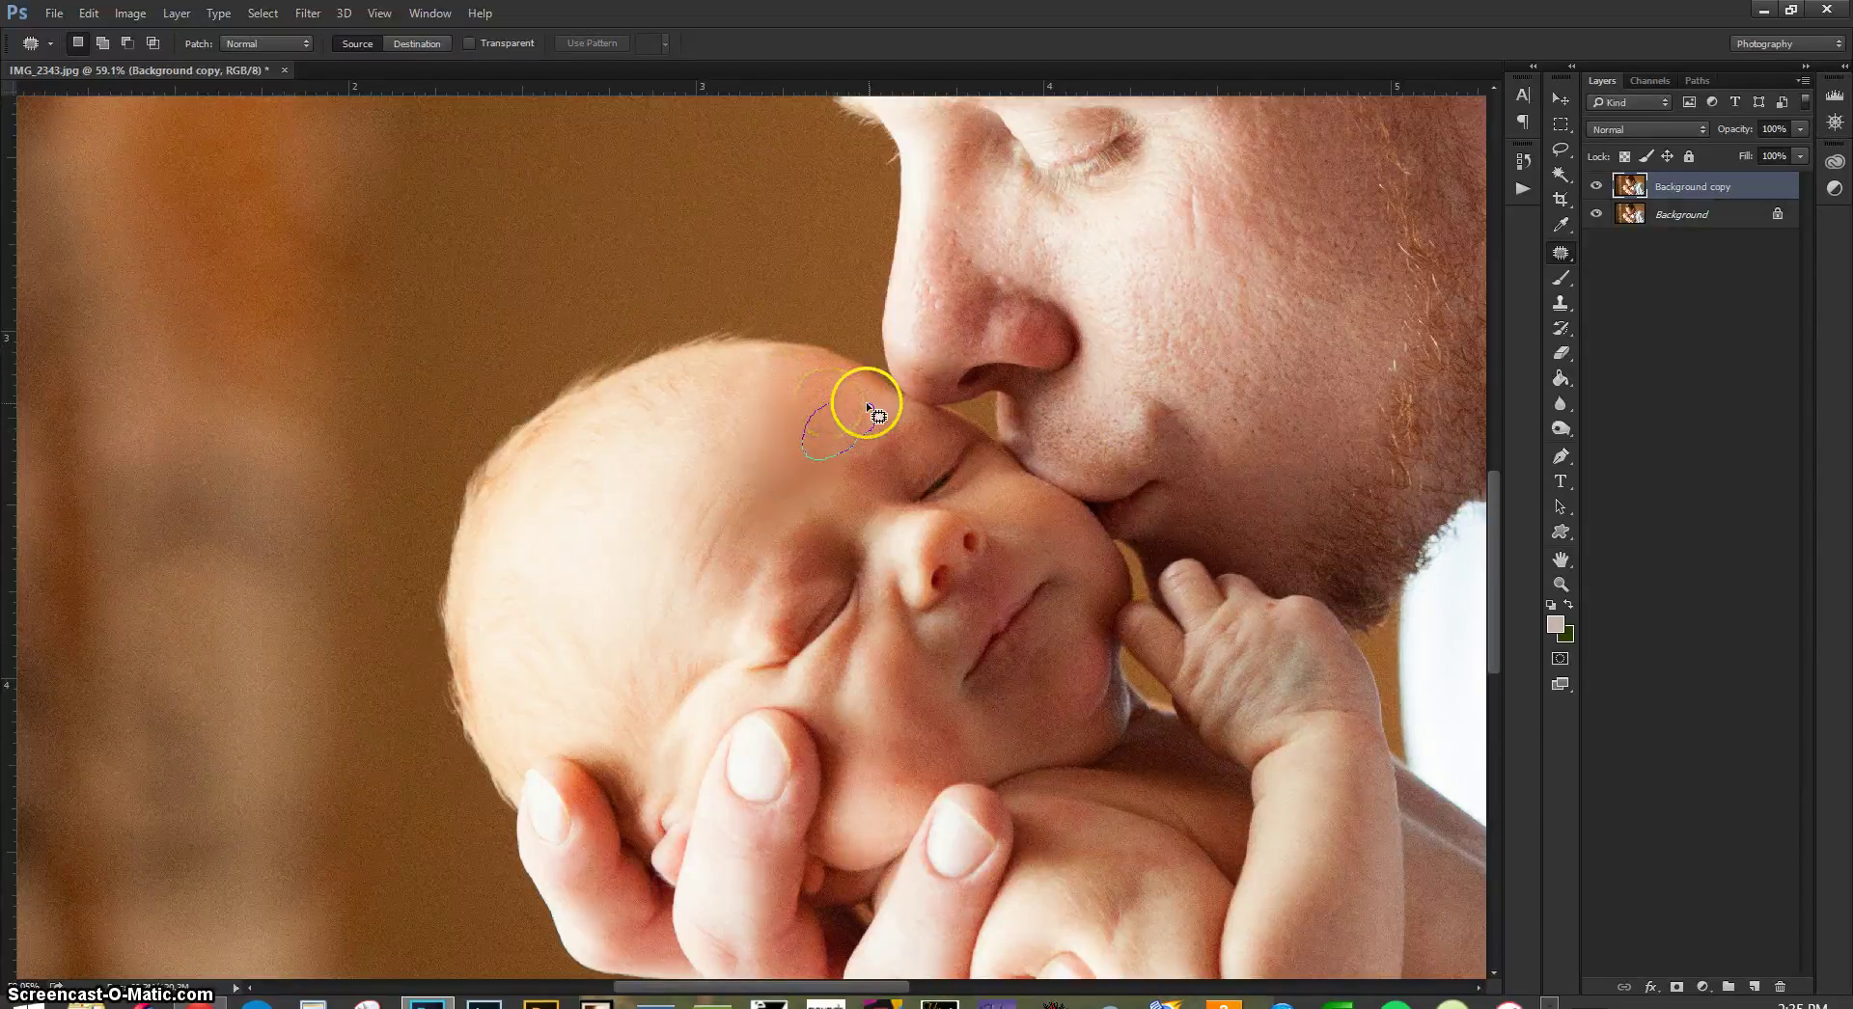
pyautogui.moveTo(793, 454); pyautogui.dragTo(1085, 424)
pyautogui.hotkey('ctrl', 'shift', 'f')
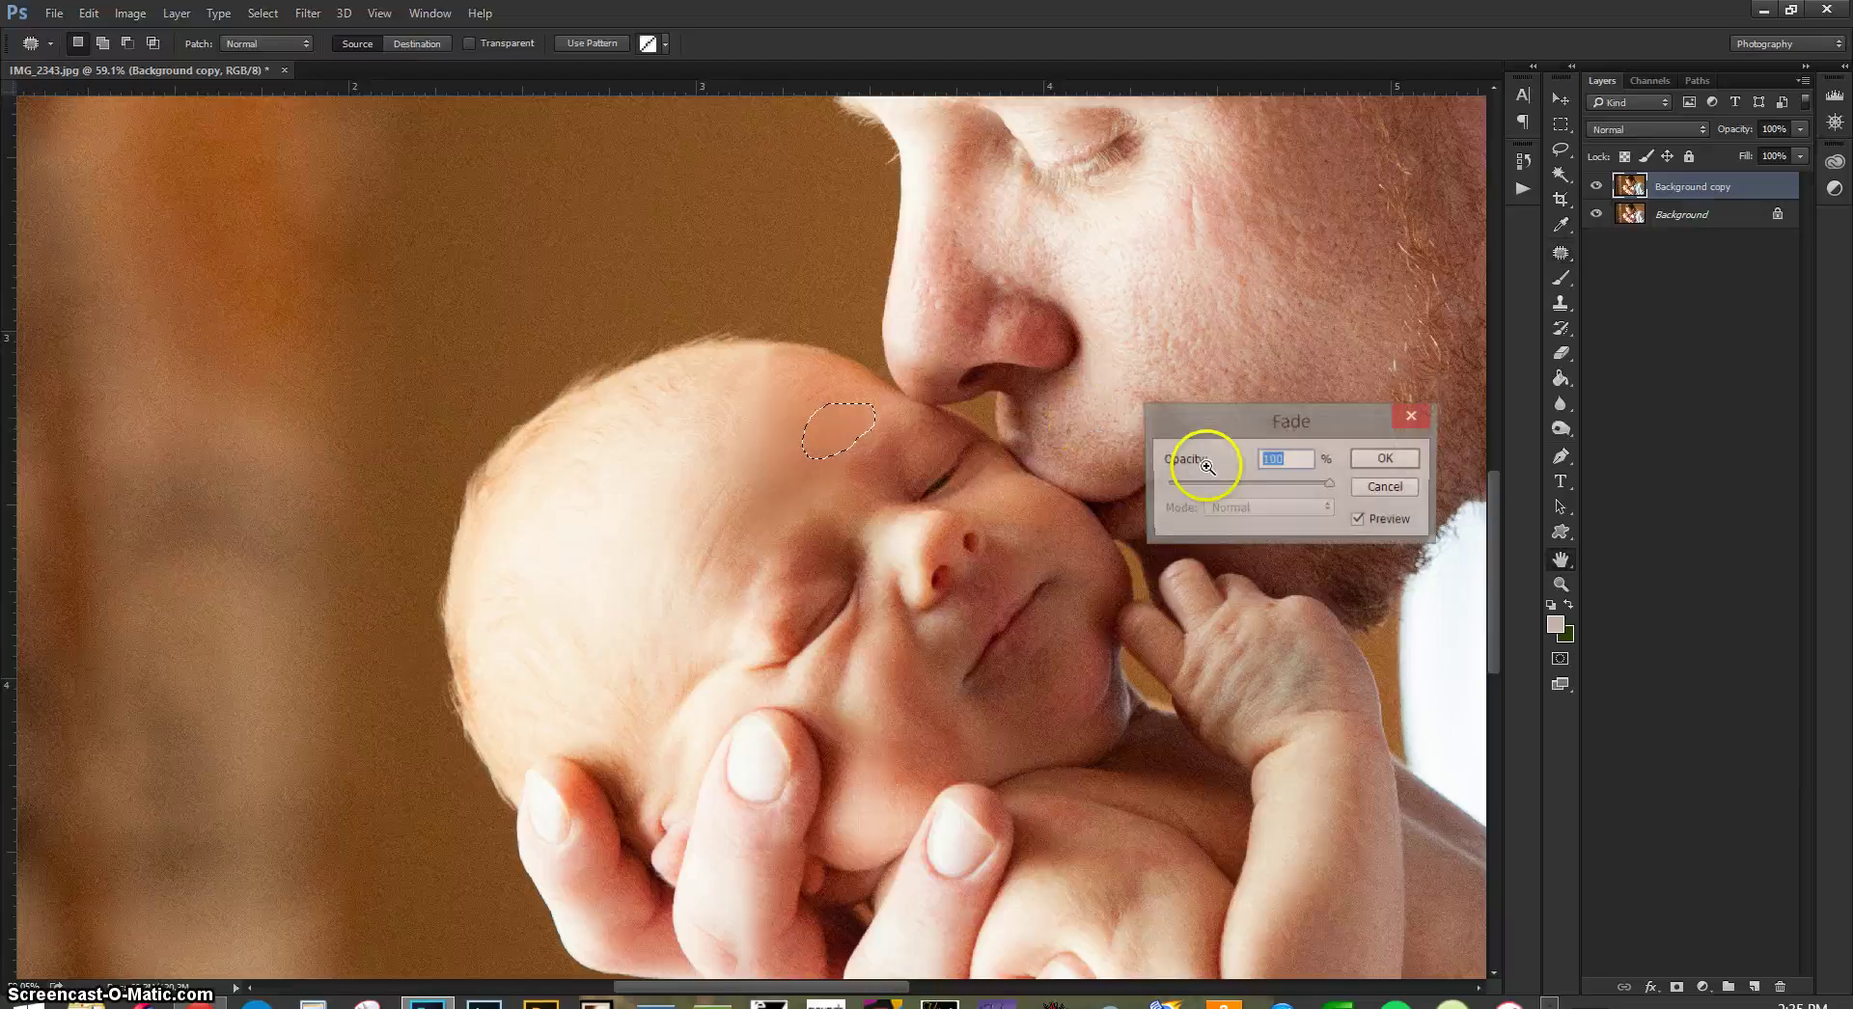
pyautogui.moveTo(1331, 485); pyautogui.dragTo(1256, 487)
pyautogui.click(1369, 459)
pyautogui.hotkey('ctrl', 'd')
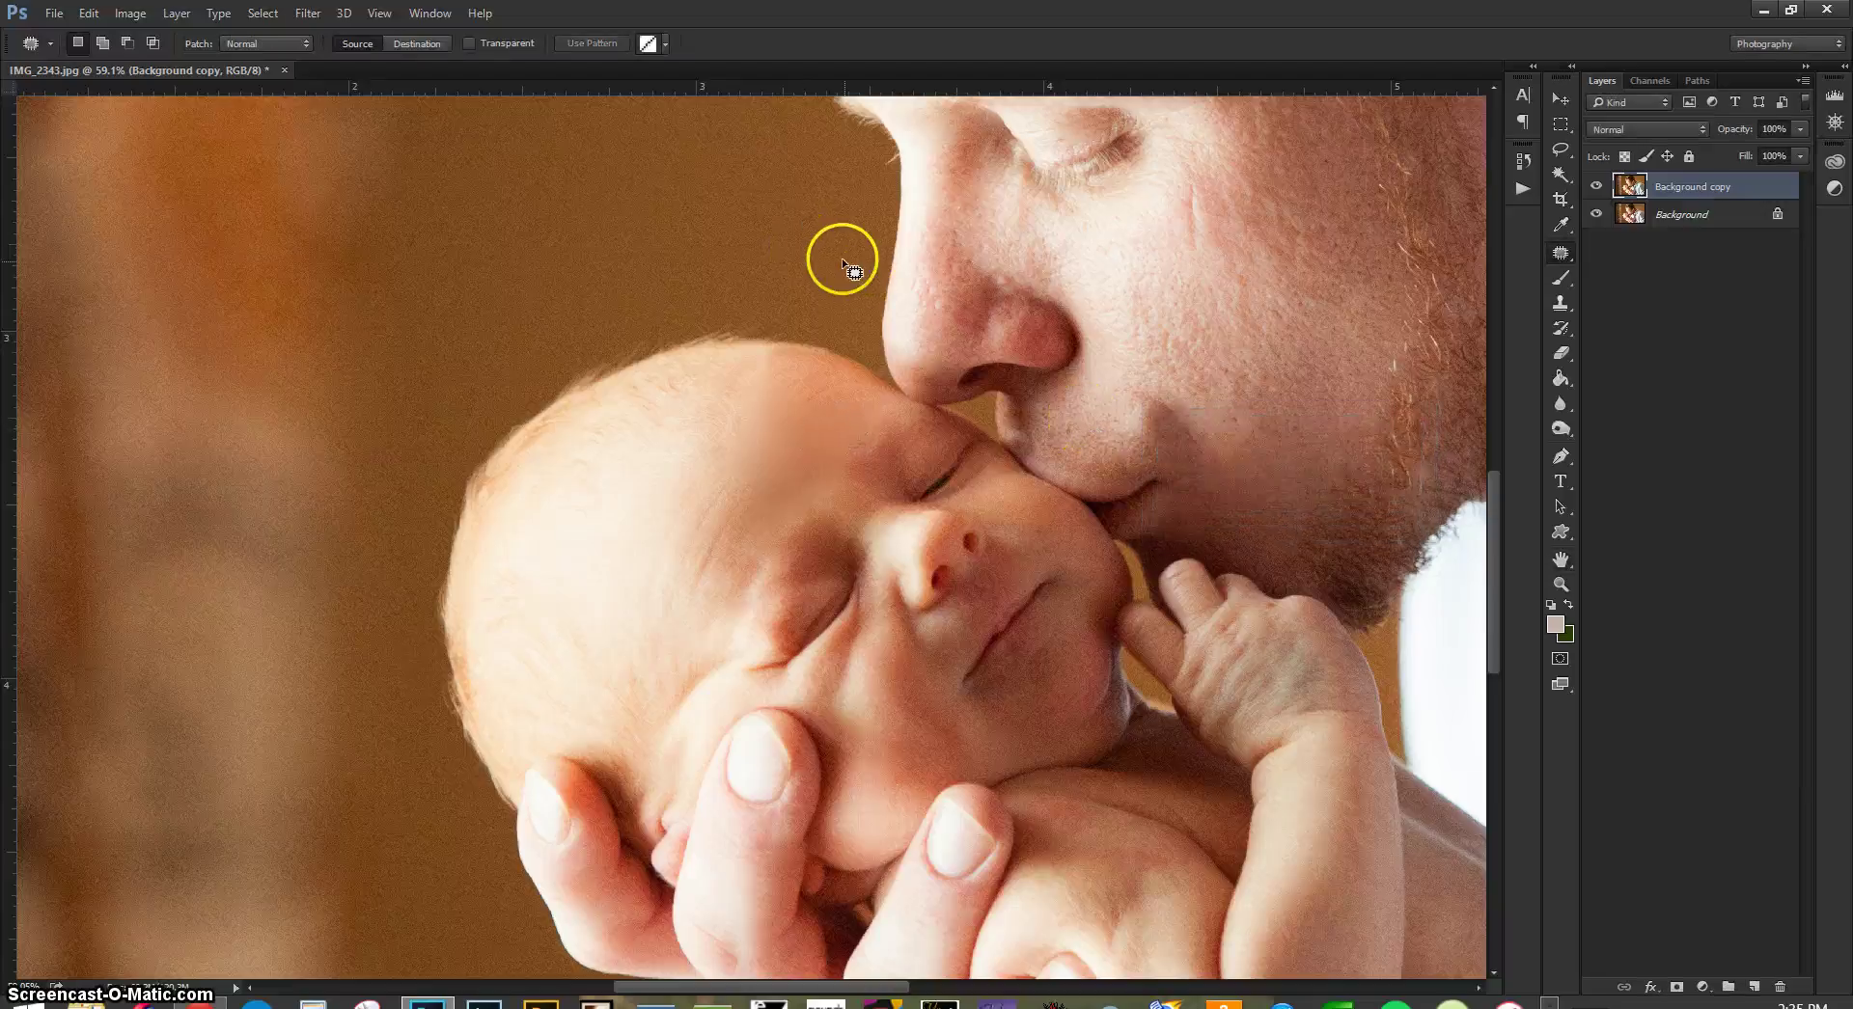
# - Patch the skin between the baby's brows with a 49% fade, and patch and fade the adjoining area above the lower eyebrow
pyautogui.moveTo(794, 464)
pyautogui.mouseDown()
pyautogui.moveTo(848, 484)
pyautogui.moveTo(825, 444)
pyautogui.mouseUp()
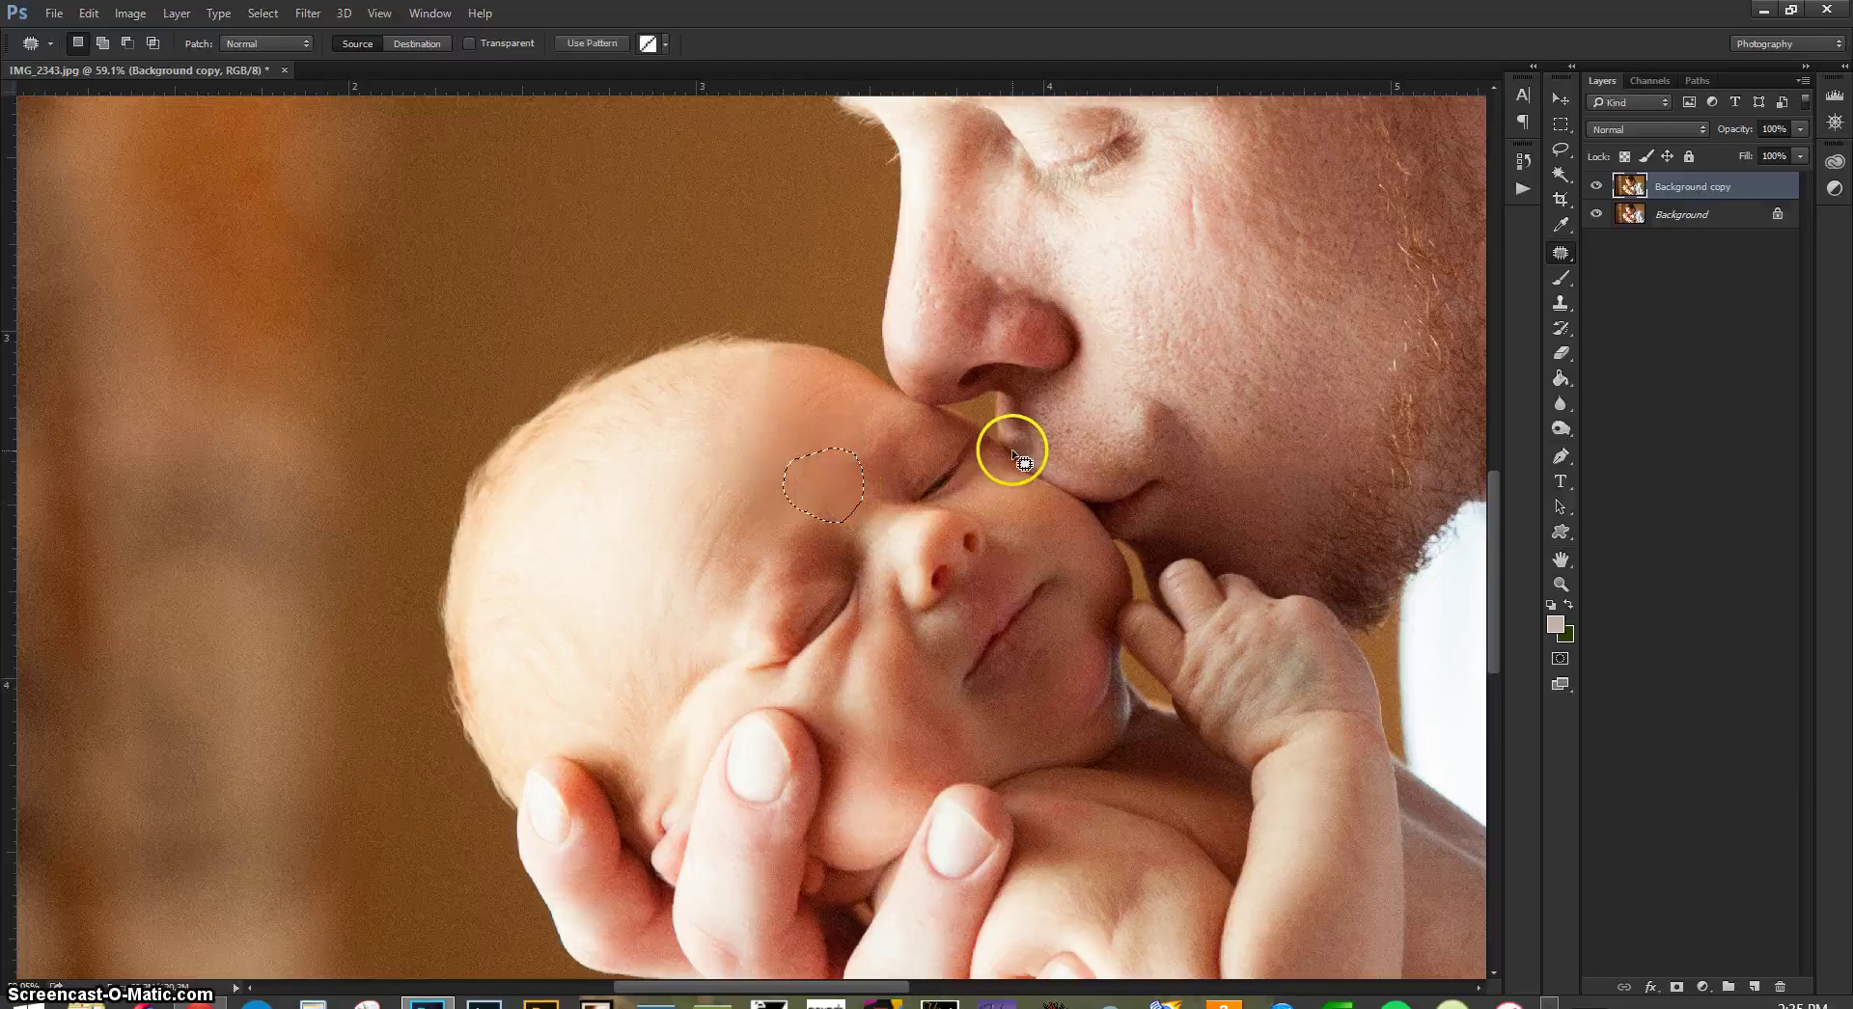
pyautogui.hotkey('ctrl', 'shift', 'f')
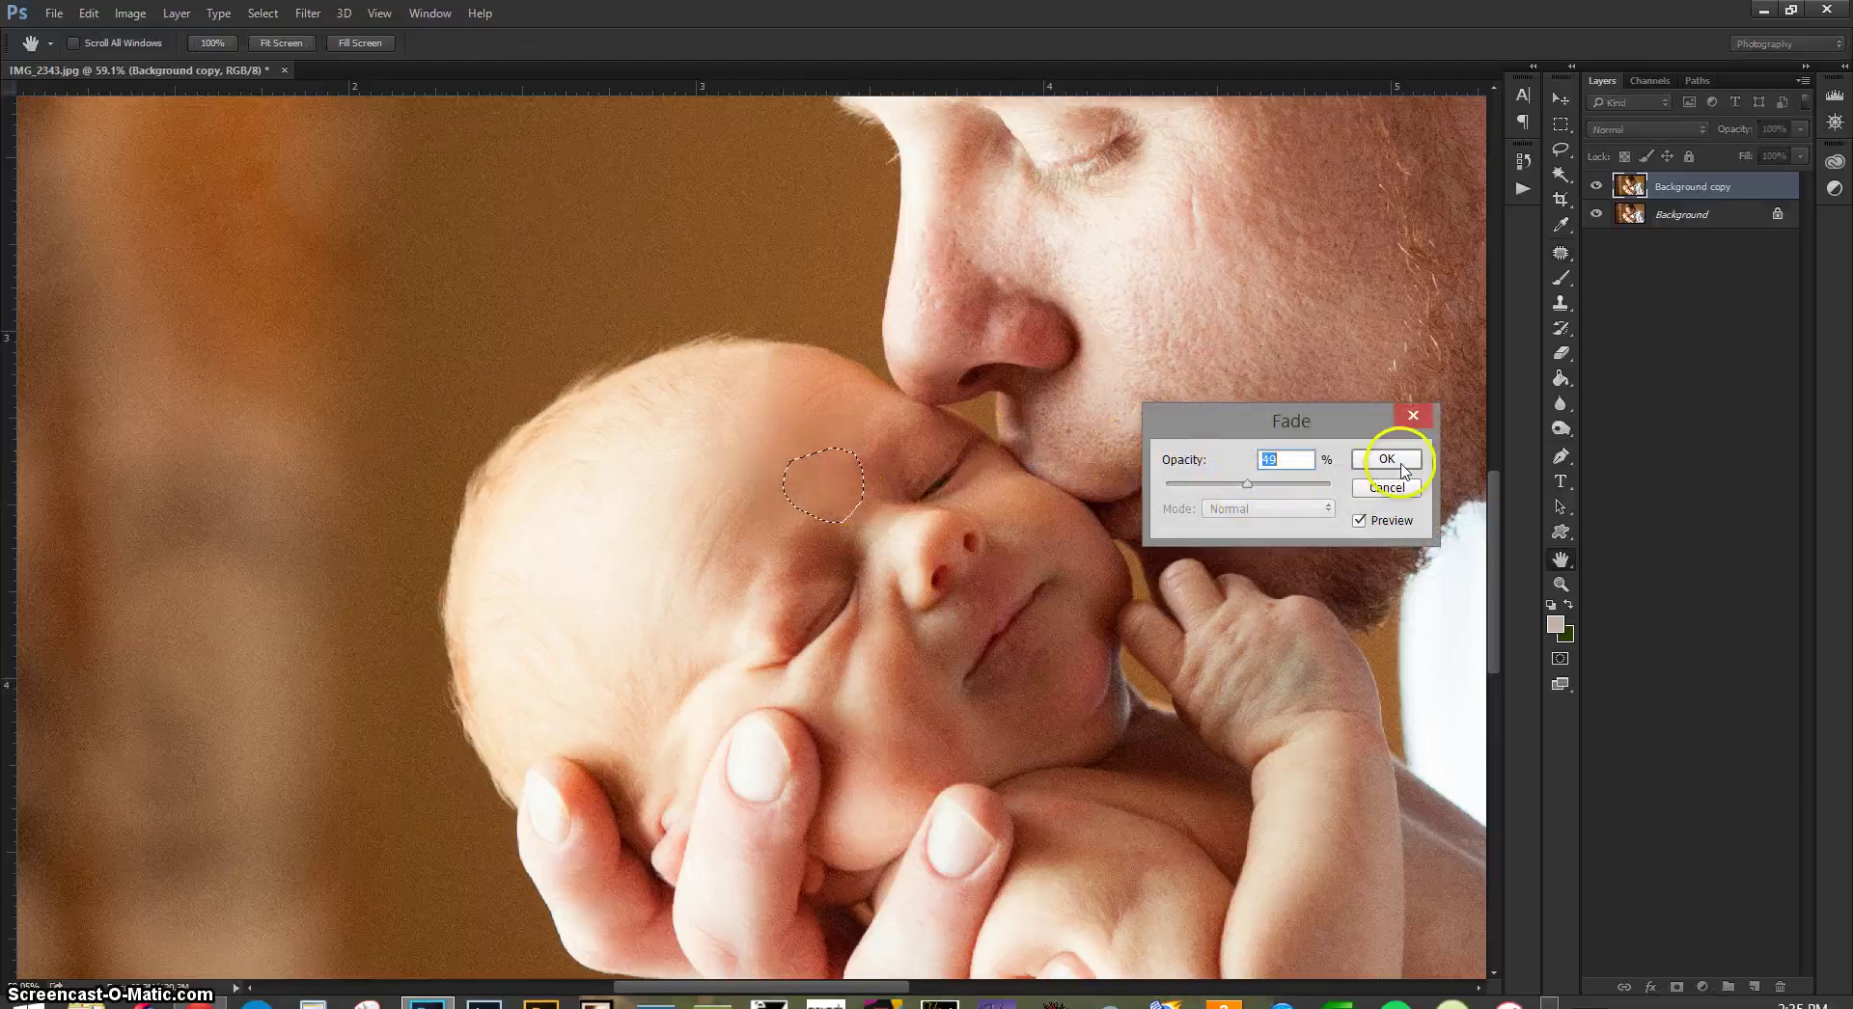
pyautogui.click(1387, 459)
pyautogui.moveTo(768, 471)
pyautogui.mouseDown()
pyautogui.moveTo(724, 520)
pyautogui.moveTo(741, 548)
pyautogui.moveTo(795, 518)
pyautogui.moveTo(801, 477)
pyautogui.moveTo(632, 525)
pyautogui.mouseUp()
pyautogui.hotkey('ctrl', 'shift', 'f')
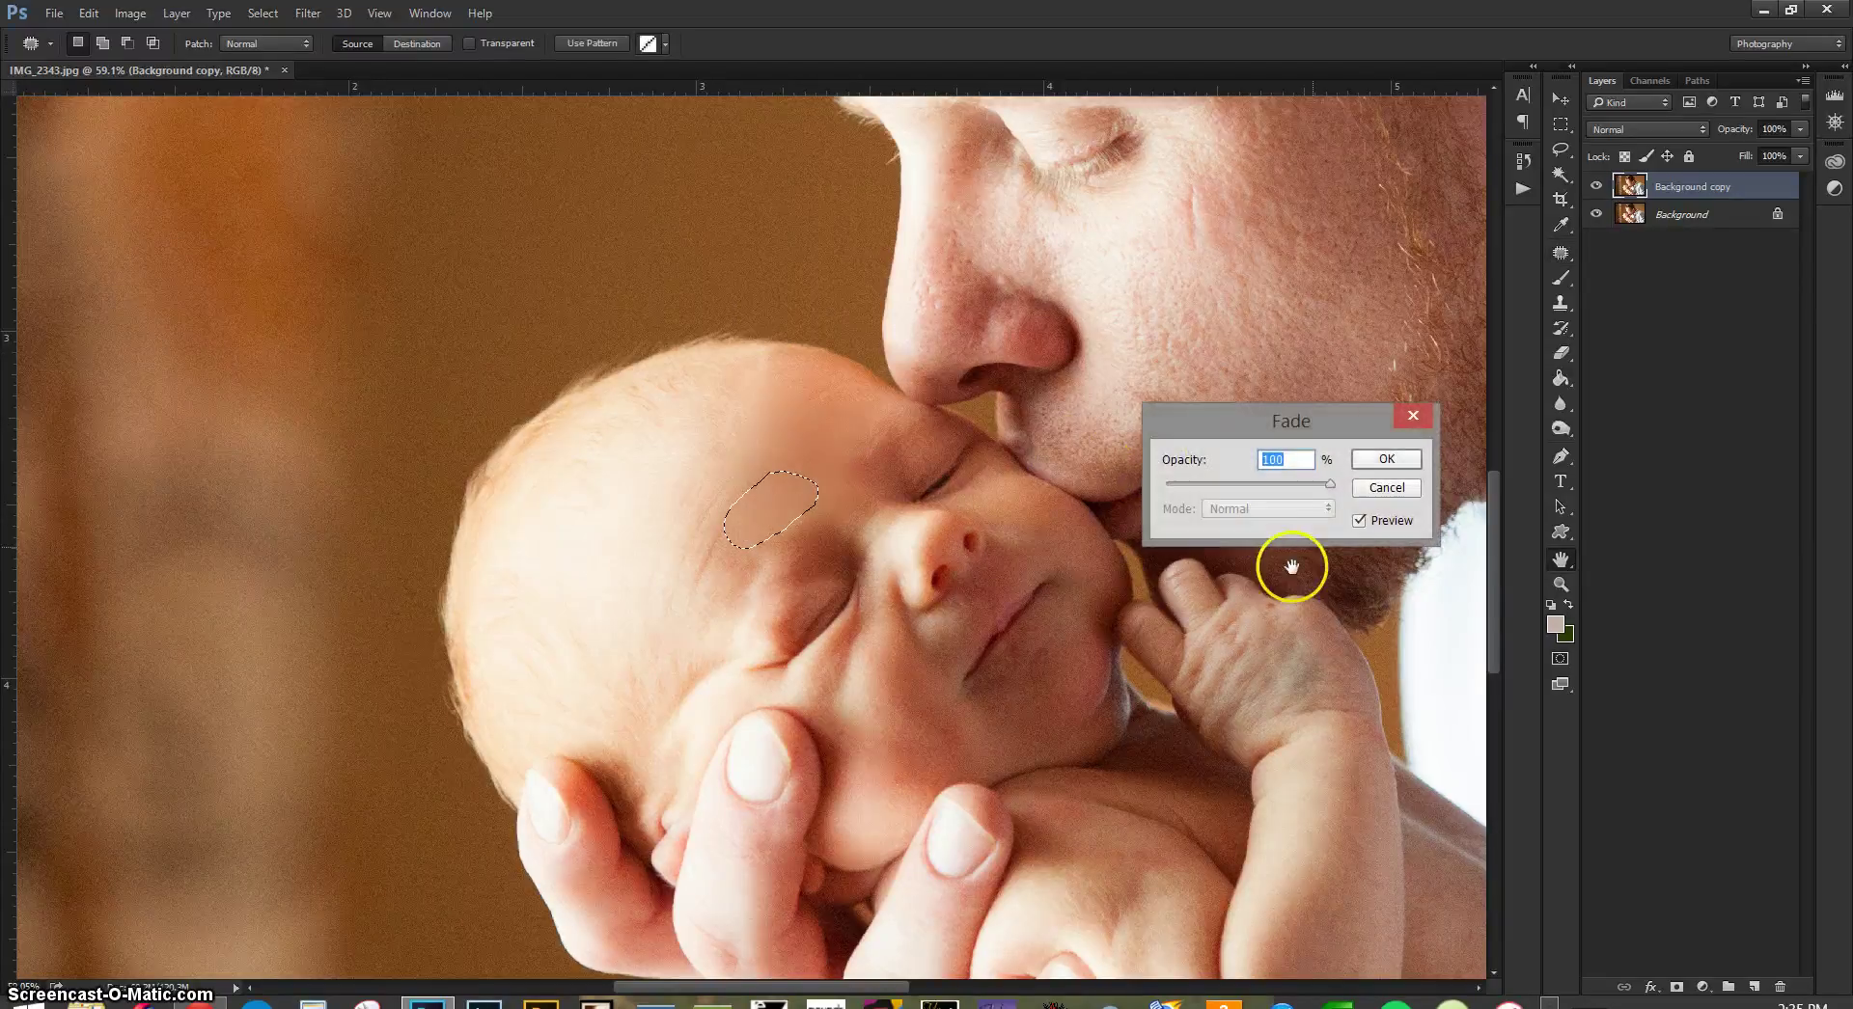
pyautogui.click(1380, 461)
pyautogui.click(793, 376)
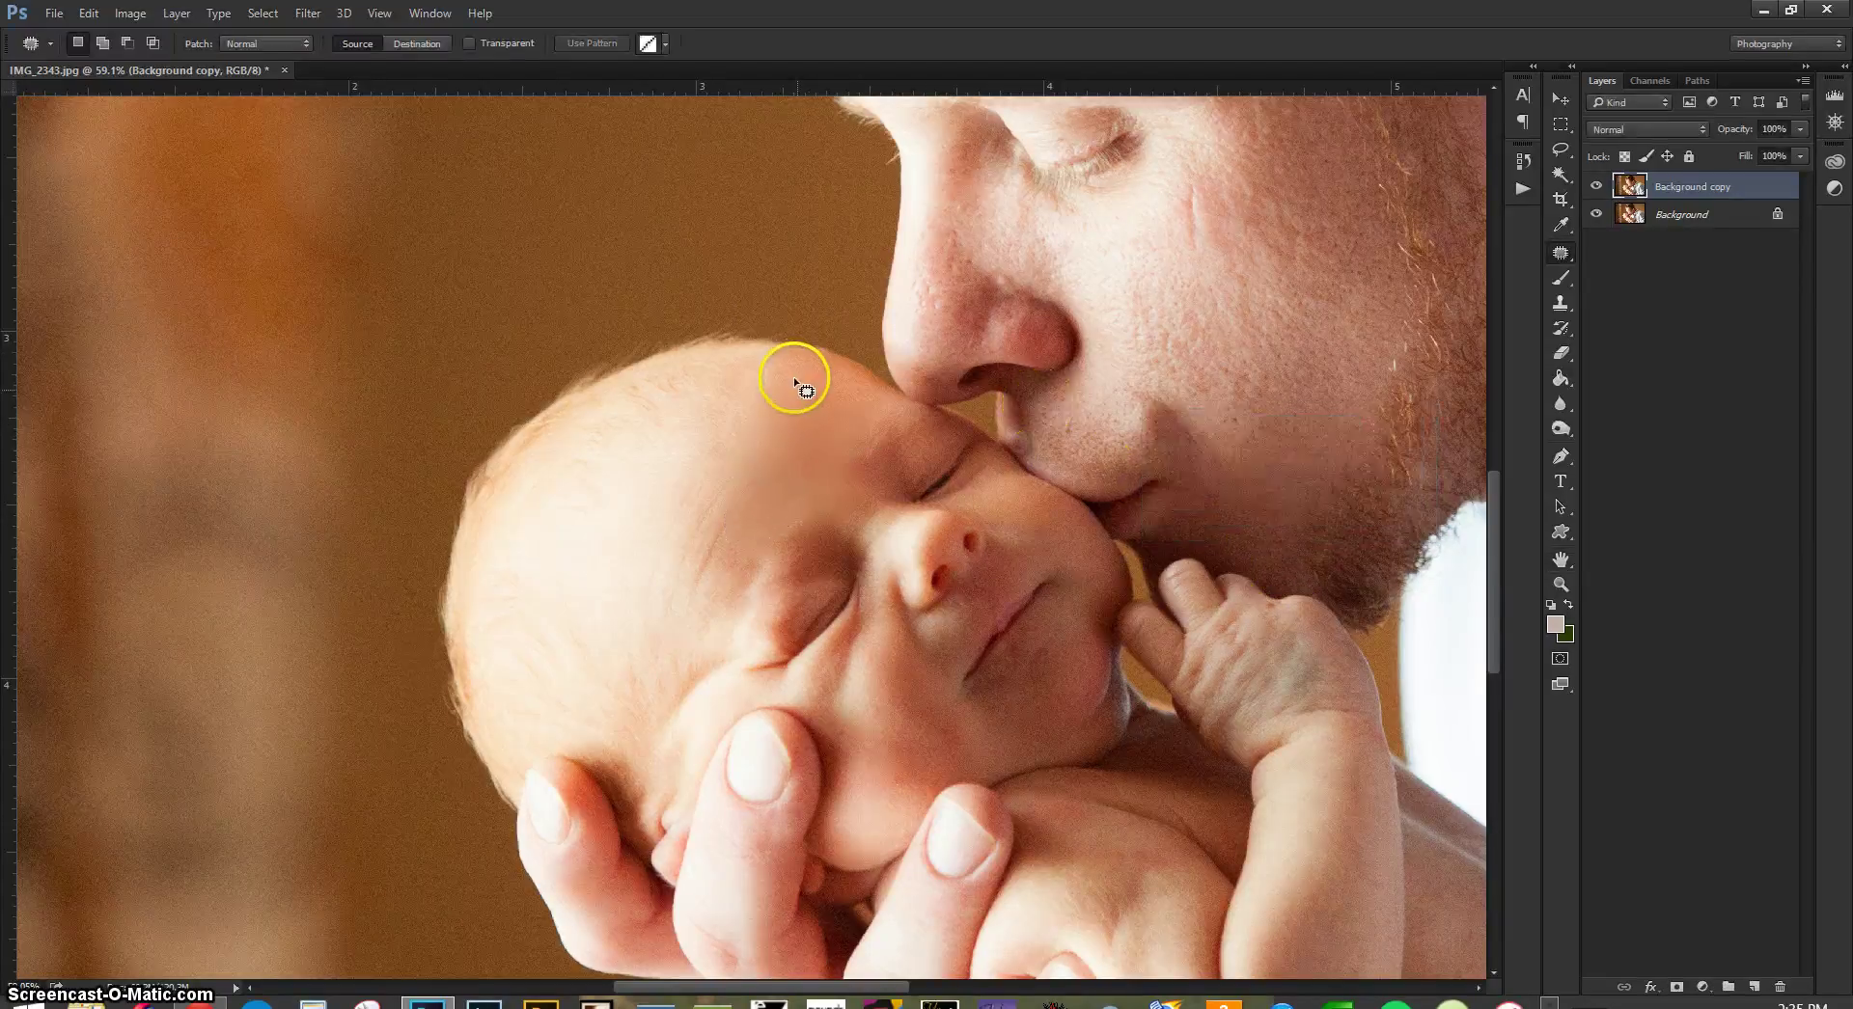
# - Patch two uneven spots in the centre of the baby's forehead with smoother skin and partially fade each patch
pyautogui.moveTo(784, 407)
pyautogui.mouseDown()
pyautogui.moveTo(621, 513)
pyautogui.moveTo(610, 577)
pyautogui.mouseUp()
pyautogui.hotkey('ctrl', 'shift', 'f')
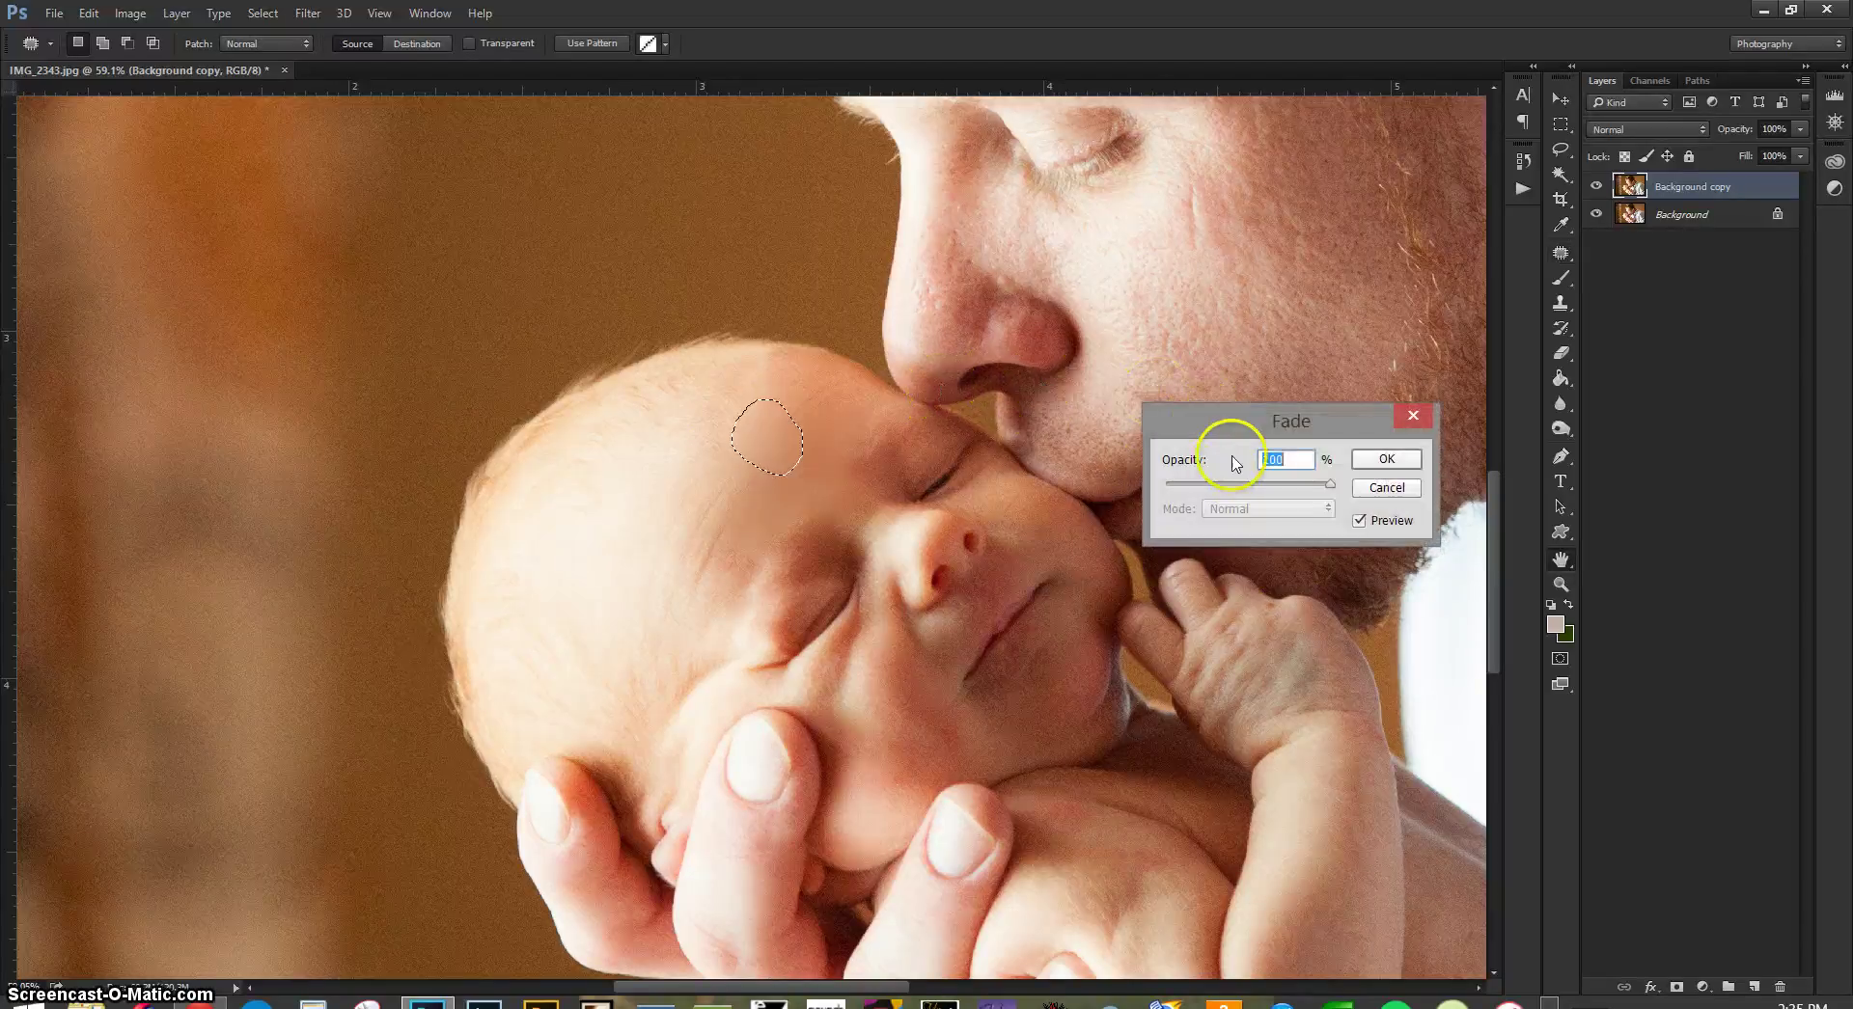
pyautogui.click(1384, 463)
pyautogui.click(700, 296)
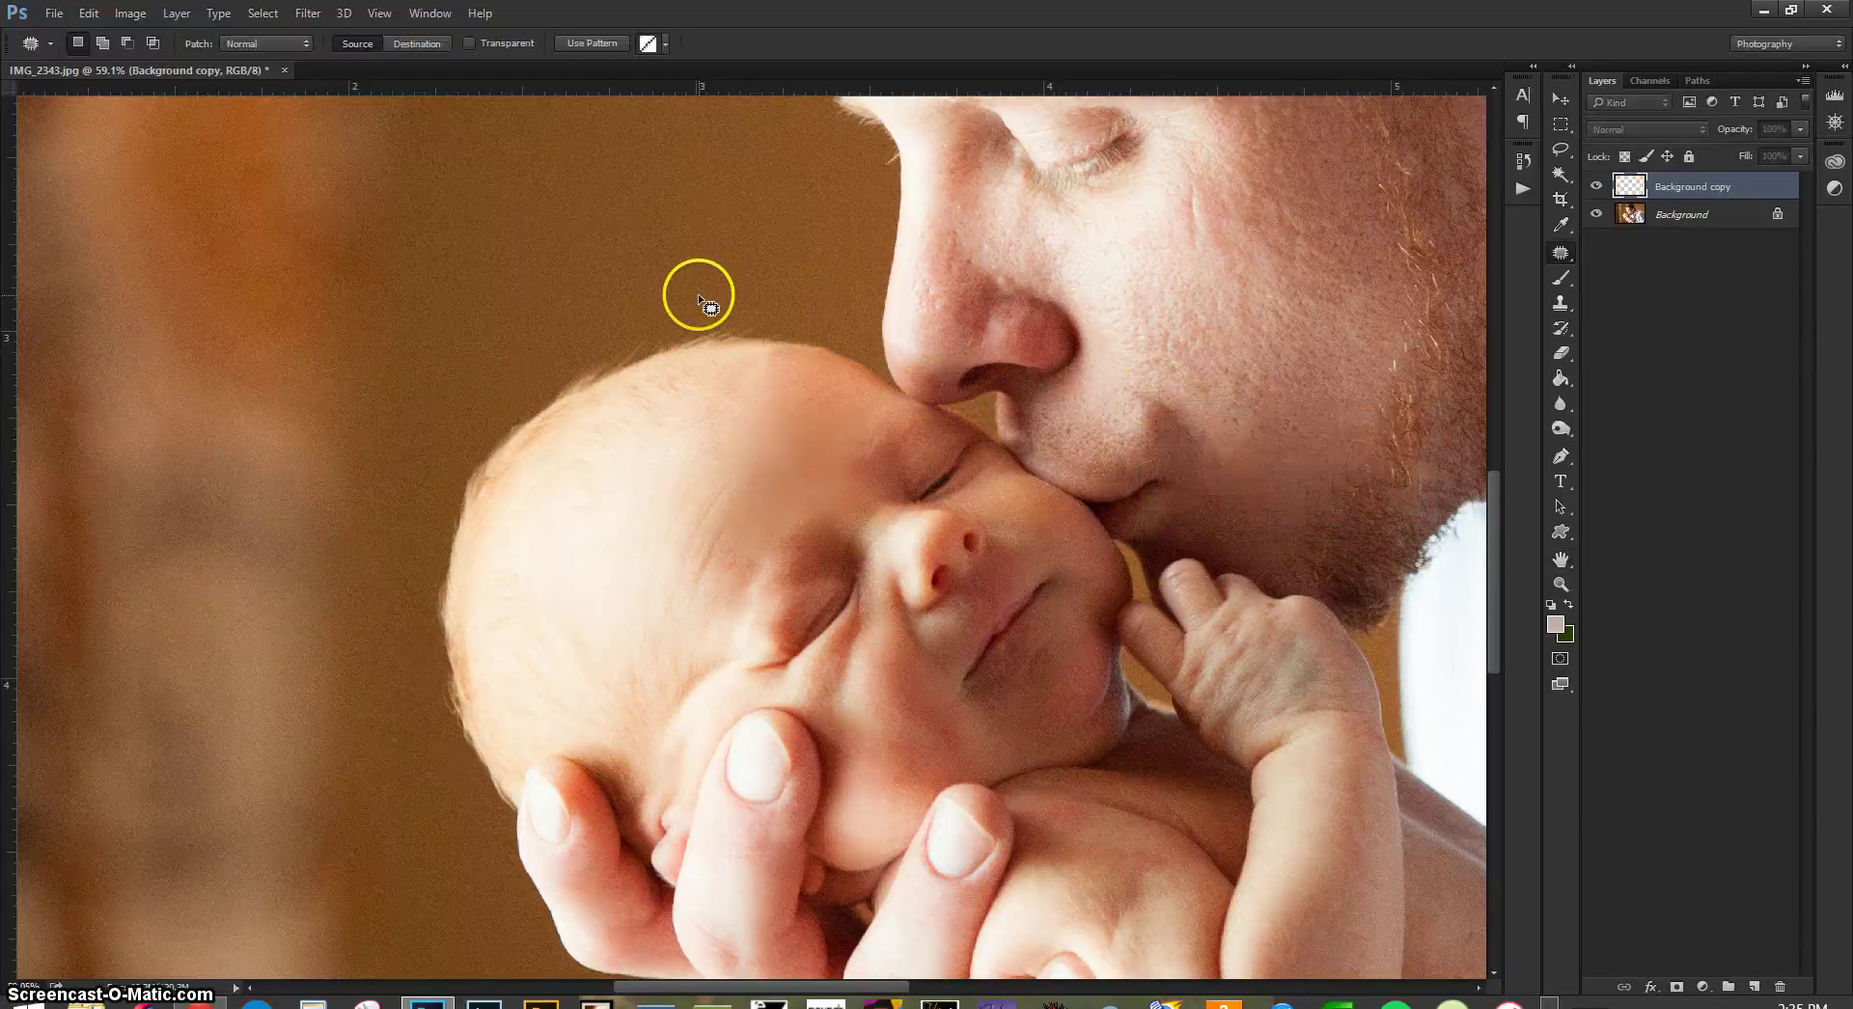
pyautogui.moveTo(828, 423)
pyautogui.mouseDown()
pyautogui.moveTo(836, 442)
pyautogui.moveTo(757, 443)
pyautogui.moveTo(1212, 332)
pyautogui.moveTo(1199, 348)
pyautogui.mouseUp()
pyautogui.hotkey('ctrl', 'shift', 'f')
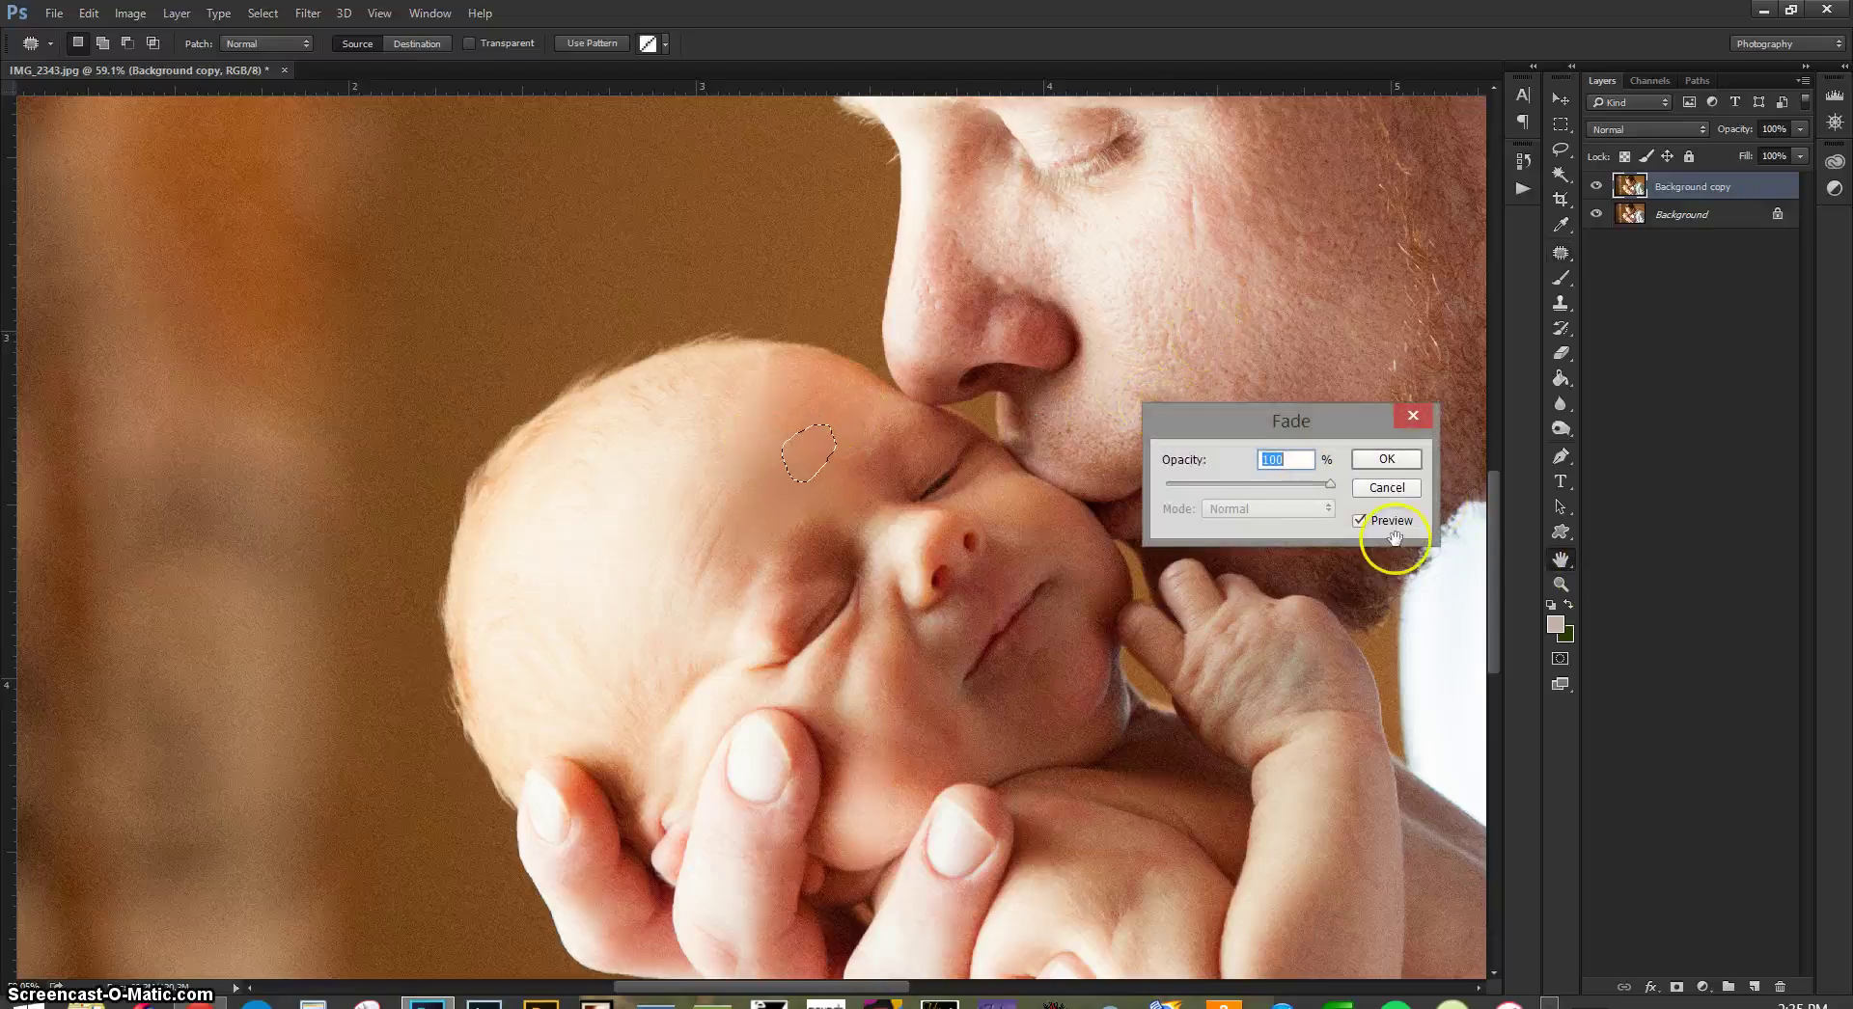
pyautogui.click(1262, 486)
pyautogui.click(1382, 465)
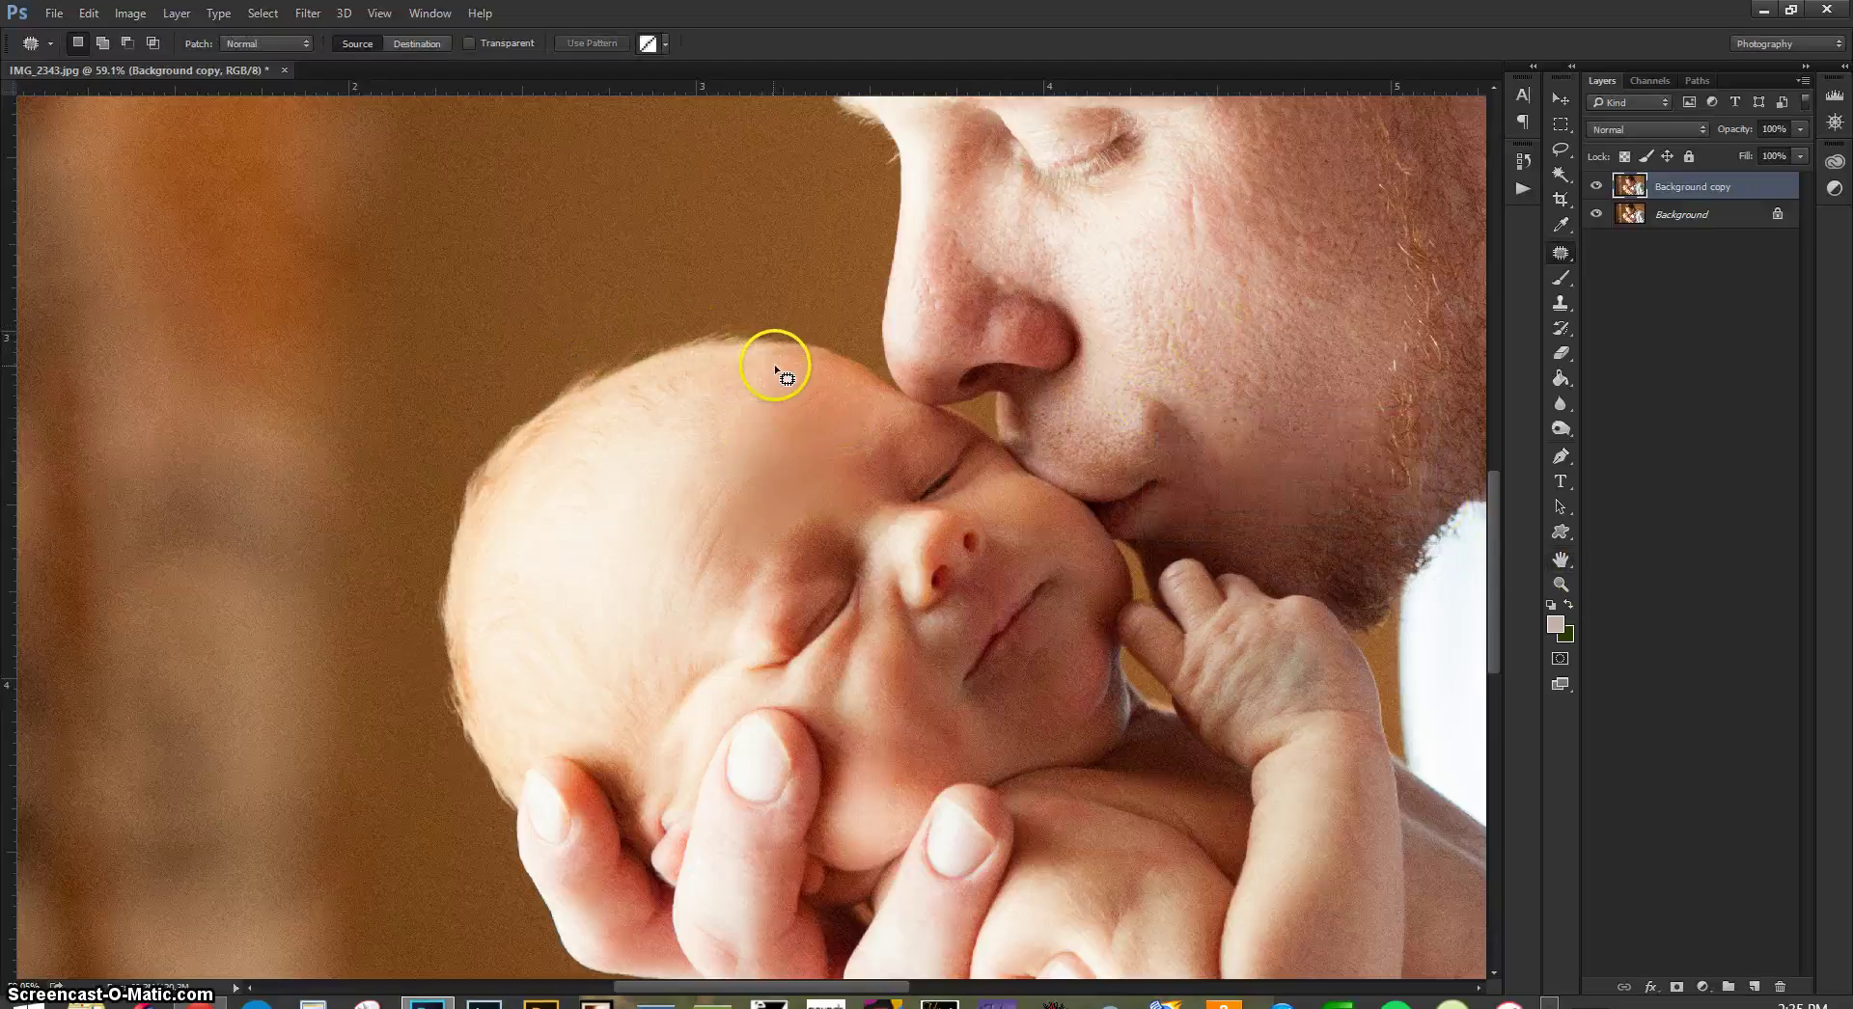
# - Patch the edge of the tonal change high on the baby's forehead near the hairline, fade the patch, and deselect
pyautogui.moveTo(774, 363)
pyautogui.mouseDown()
pyautogui.moveTo(724, 400)
pyautogui.moveTo(760, 419)
pyautogui.moveTo(776, 366)
pyautogui.mouseUp()
pyautogui.moveTo(759, 387)
pyautogui.mouseDown()
pyautogui.moveTo(771, 432)
pyautogui.moveTo(829, 444)
pyautogui.mouseUp()
pyautogui.hotkey('ctrl', 'shift', 'f')
pyautogui.click(1262, 484)
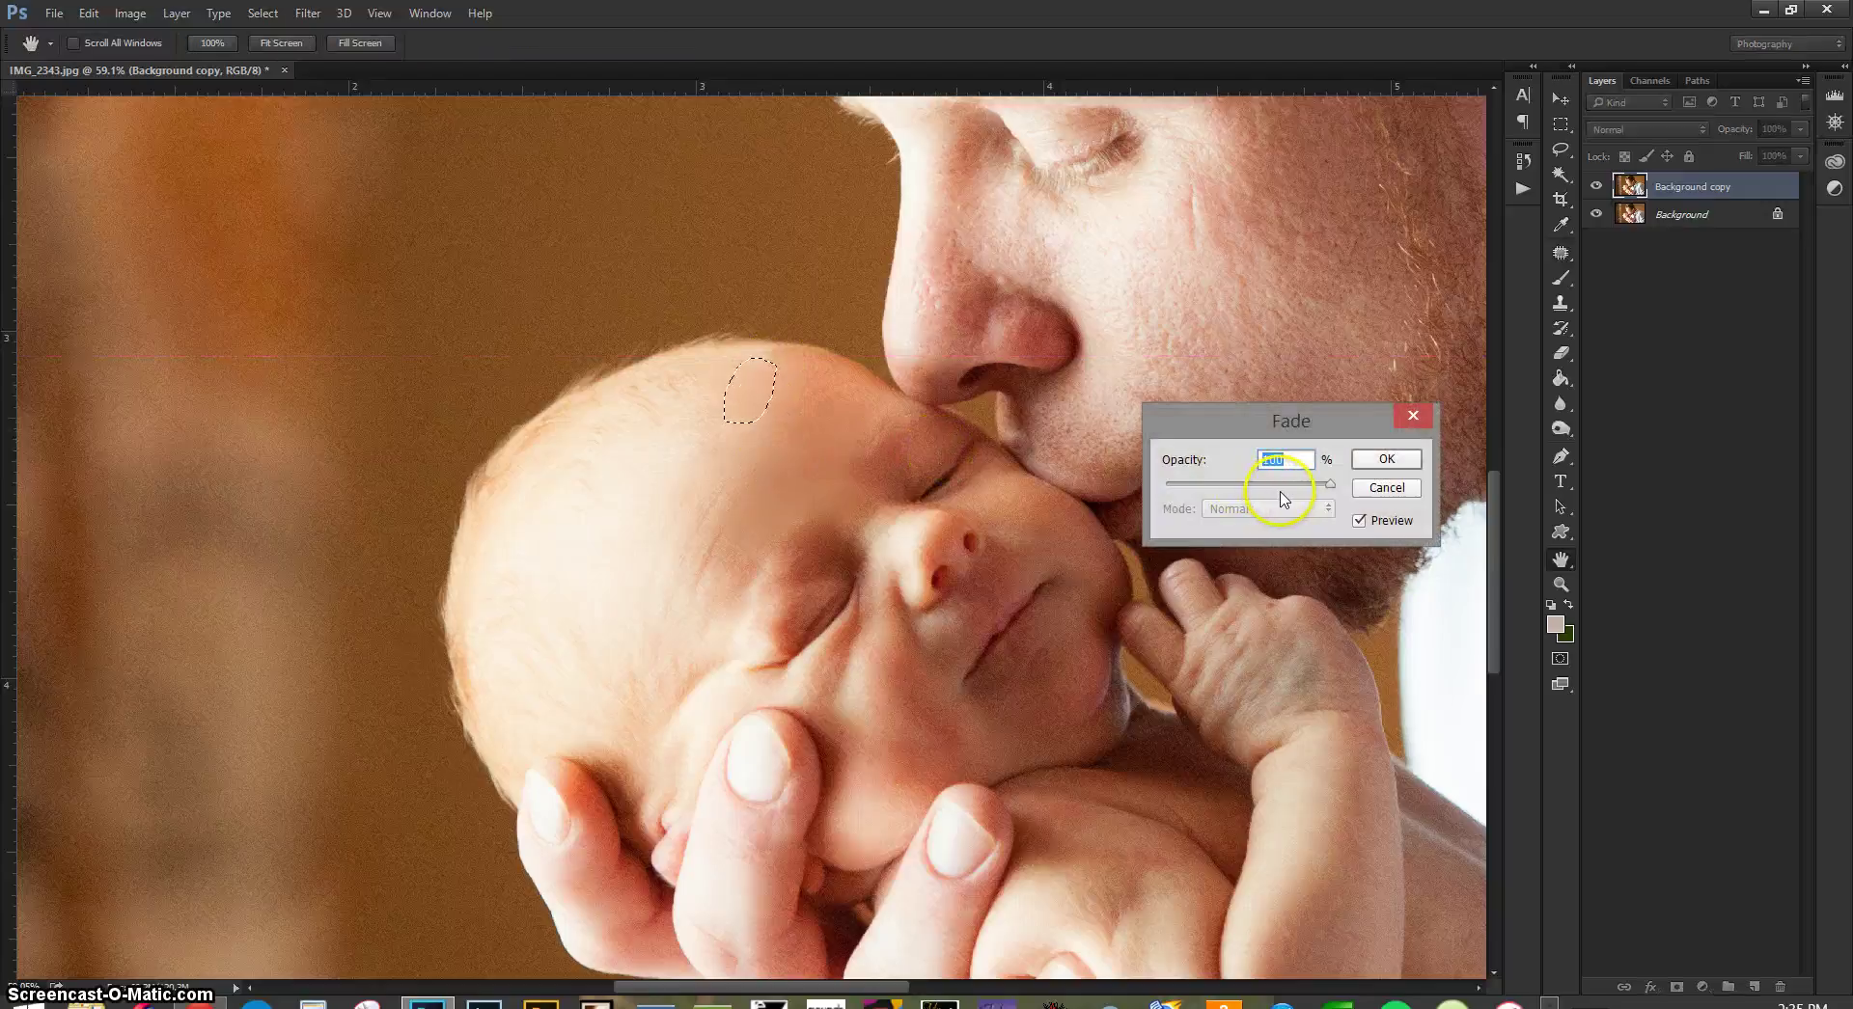
pyautogui.click(1386, 460)
pyautogui.hotkey('ctrl', 'd')
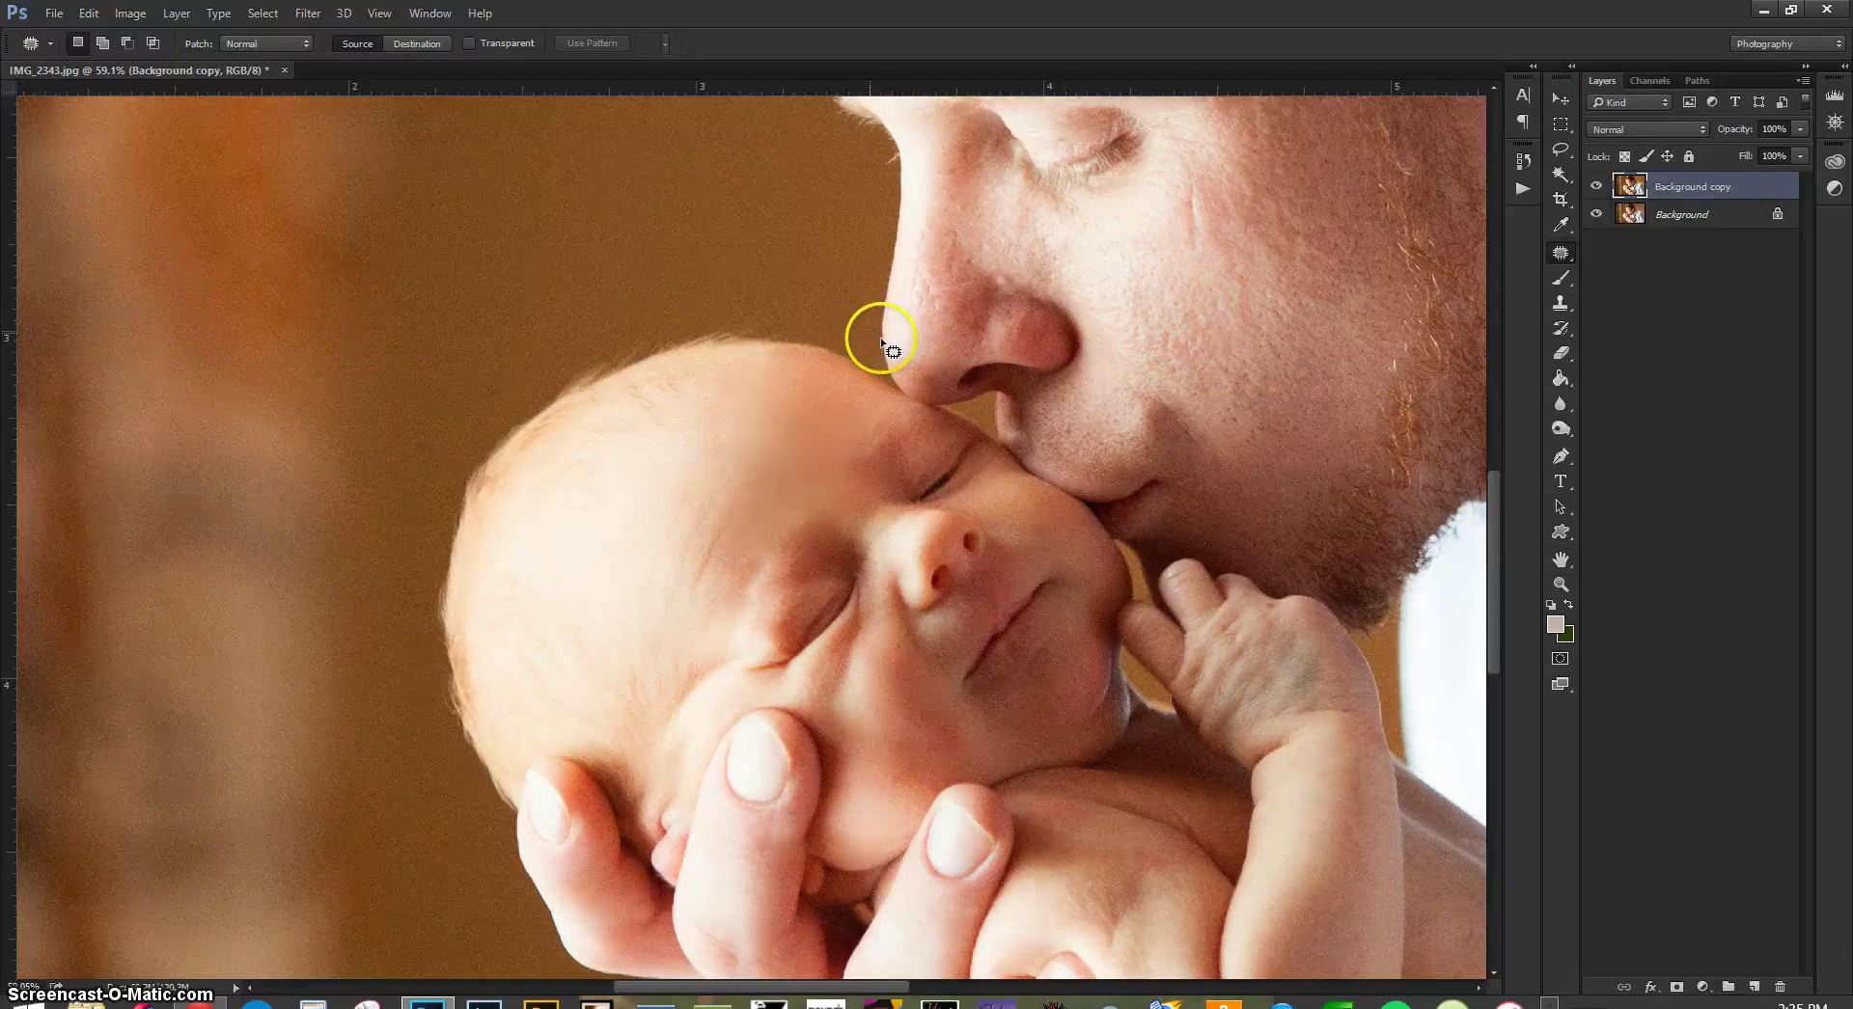
# - Discard the small selection near the hairline, patch the forehead area beneath it with smoother skin, fade the patch, and deselect
pyautogui.moveTo(784, 361); pyautogui.dragTo(769, 378)
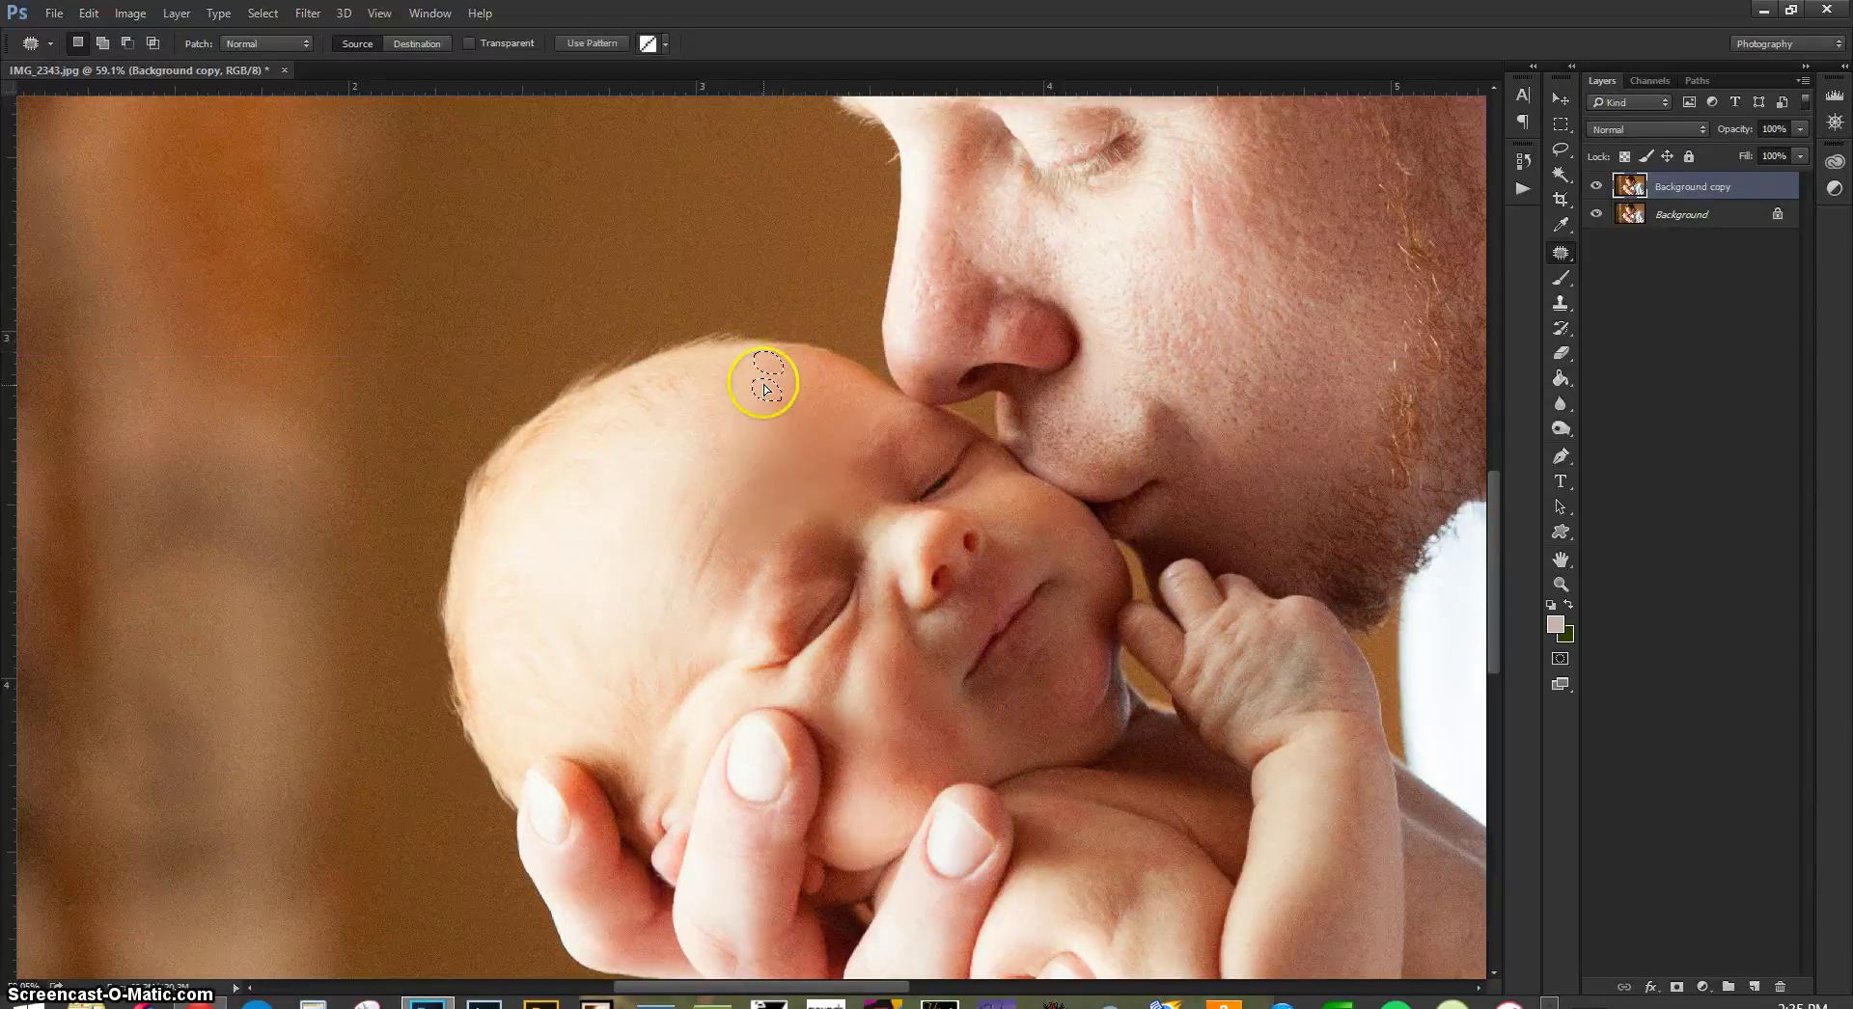
pyautogui.hotkey('ctrl', 'd')
pyautogui.moveTo(778, 415)
pyautogui.mouseDown()
pyautogui.moveTo(753, 459)
pyautogui.moveTo(737, 428)
pyautogui.moveTo(973, 411)
pyautogui.mouseUp()
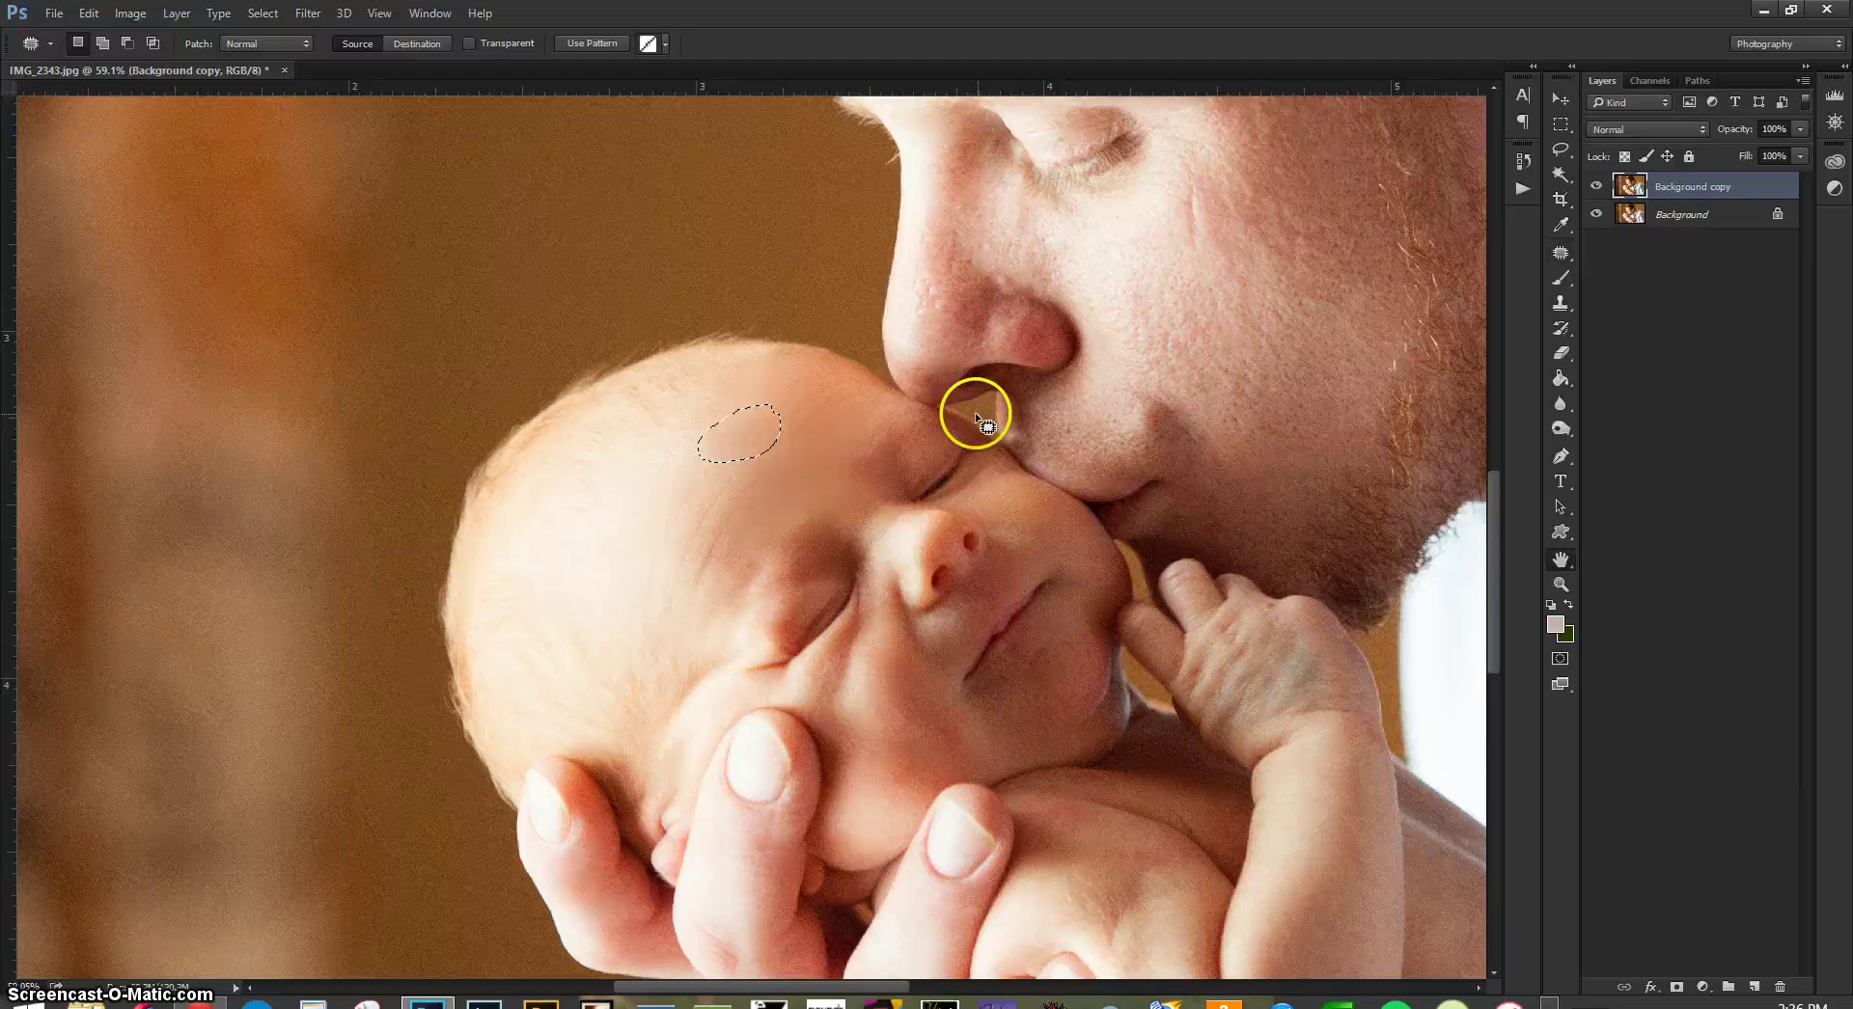
pyautogui.hotkey('ctrl', 'shift', 'f')
pyautogui.click(1386, 459)
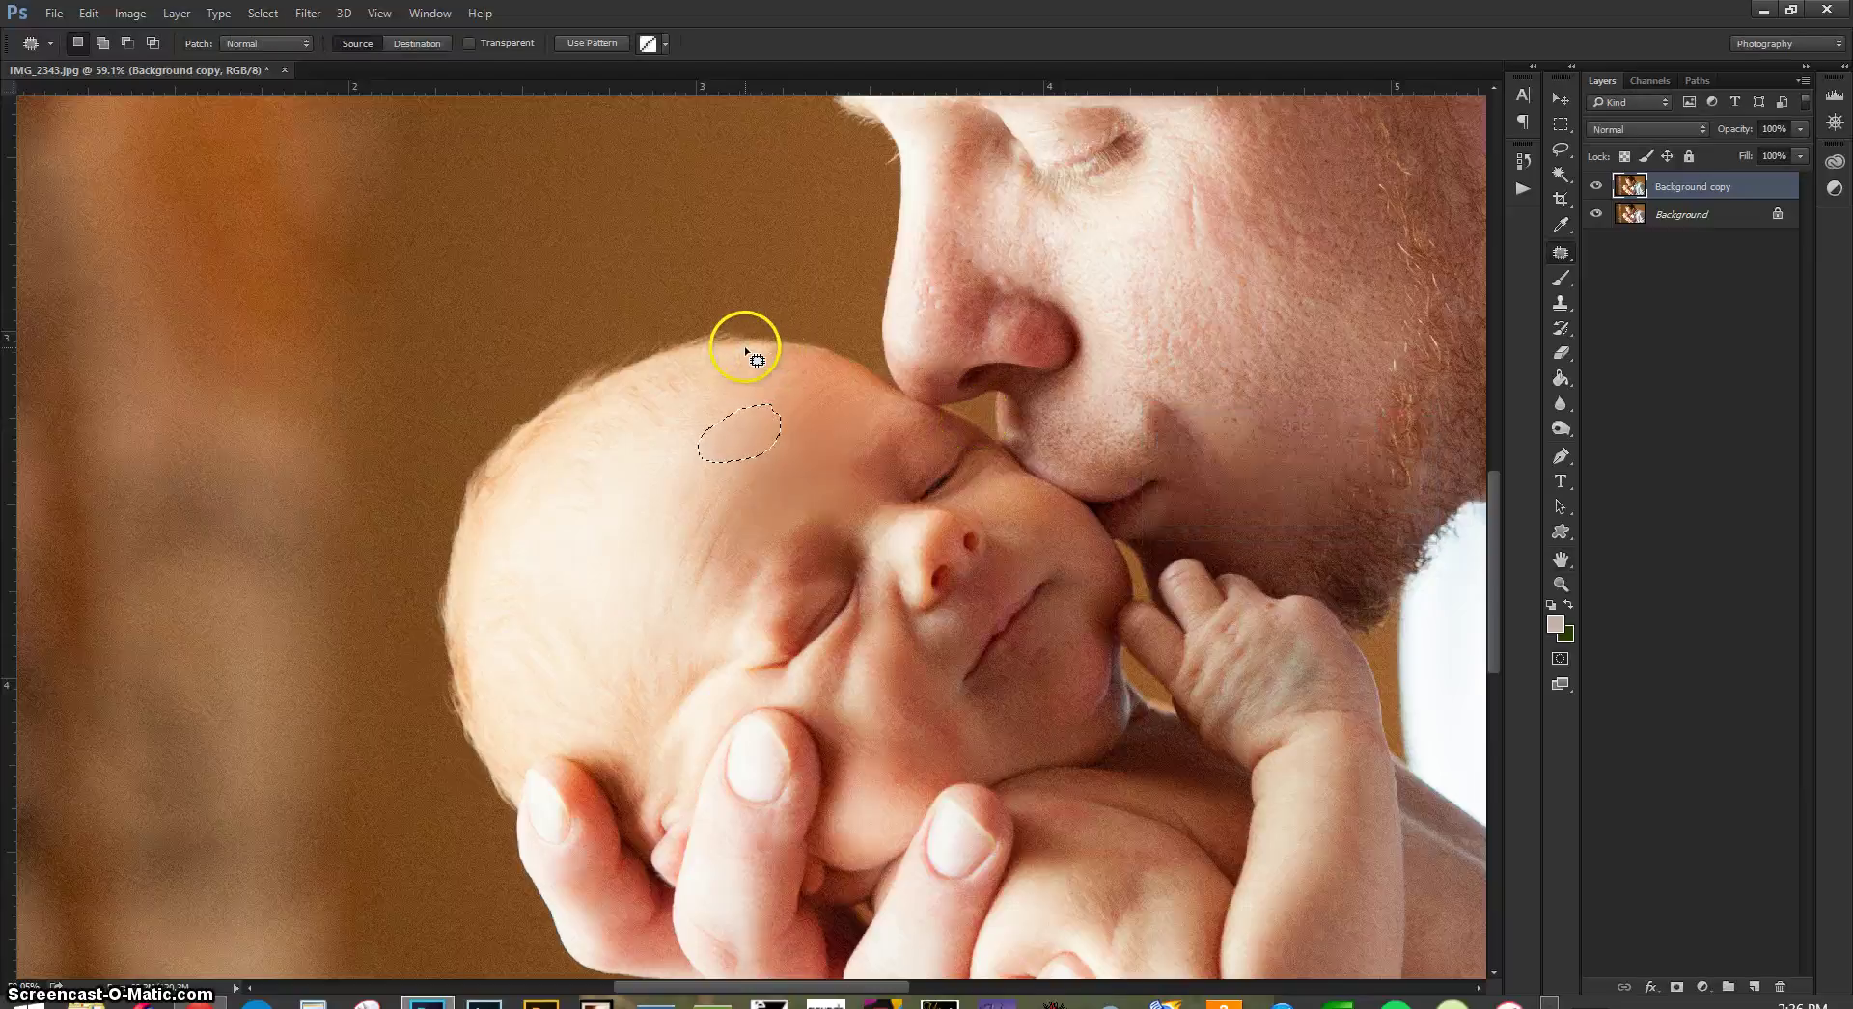
pyautogui.hotkey('ctrl', 'd')
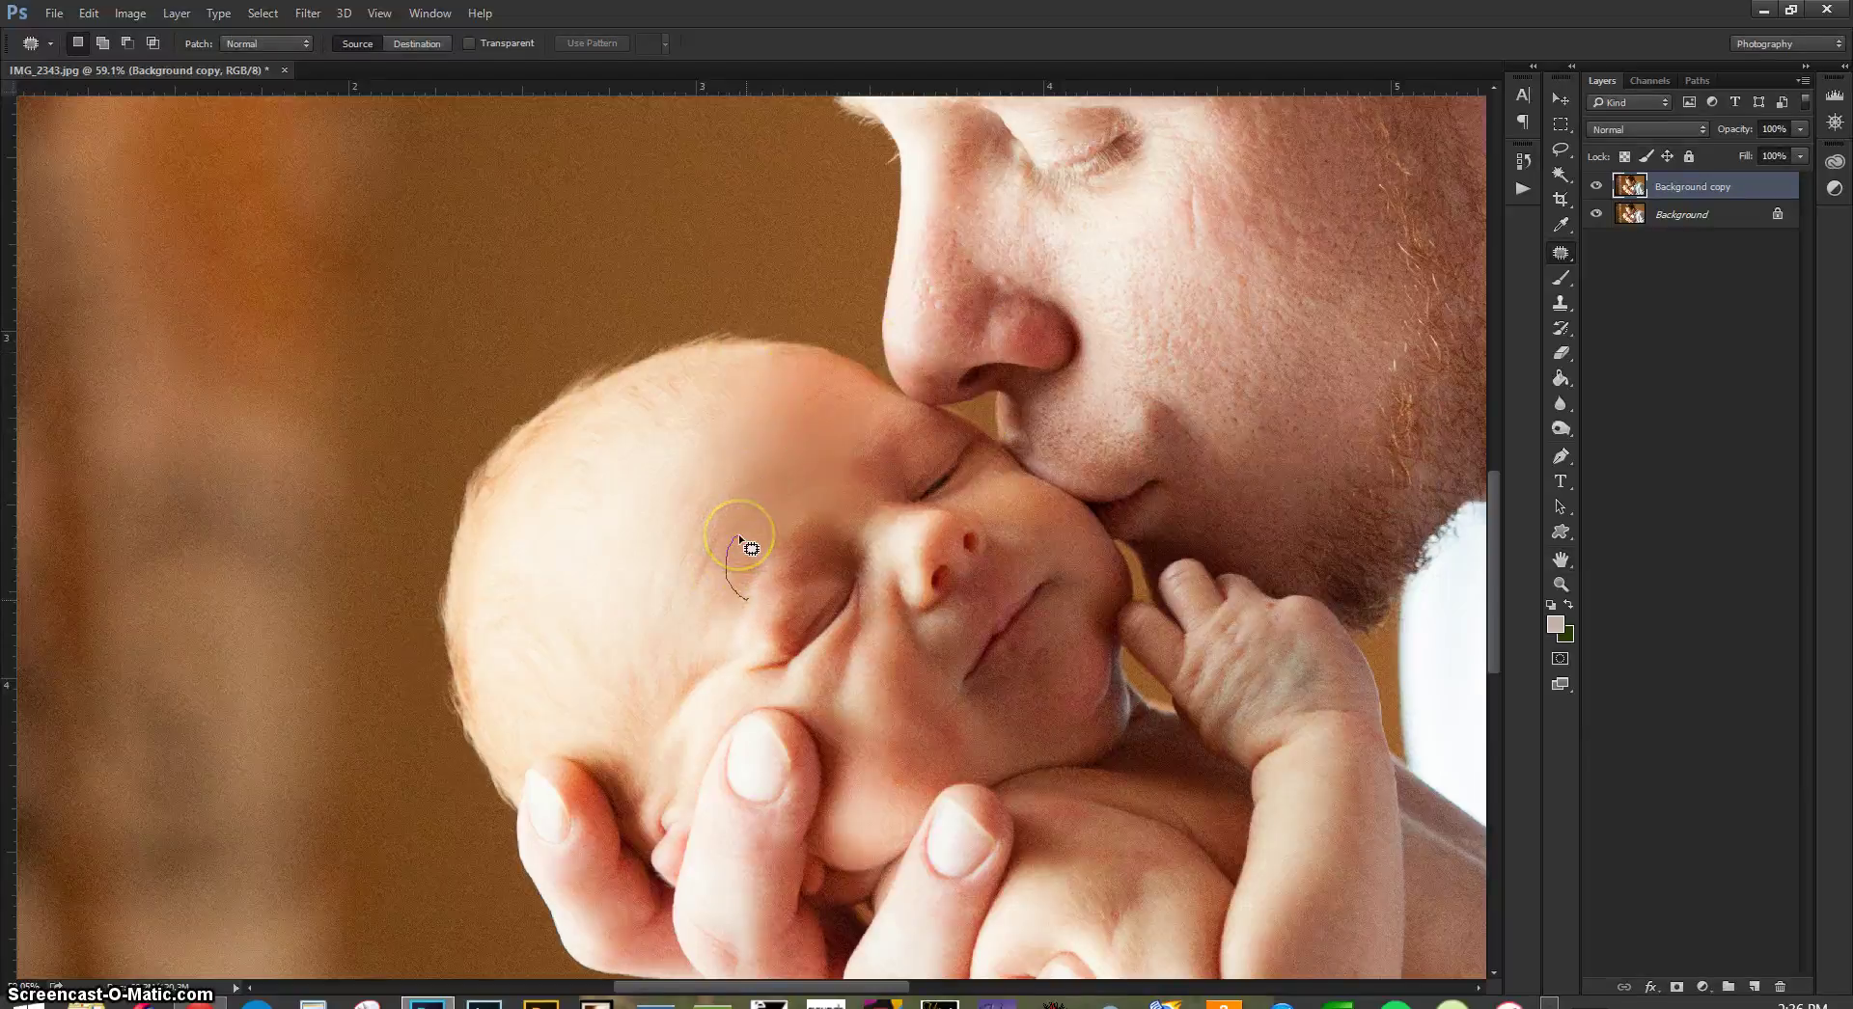
# - Patch the small area at the outer end of the baby's lower eyebrow, partially fade the patch, and deselect
pyautogui.moveTo(738, 534)
pyautogui.mouseDown()
pyautogui.moveTo(748, 598)
pyautogui.moveTo(789, 484)
pyautogui.mouseUp()
pyautogui.hotkey('ctrl', 'shift', 'f')
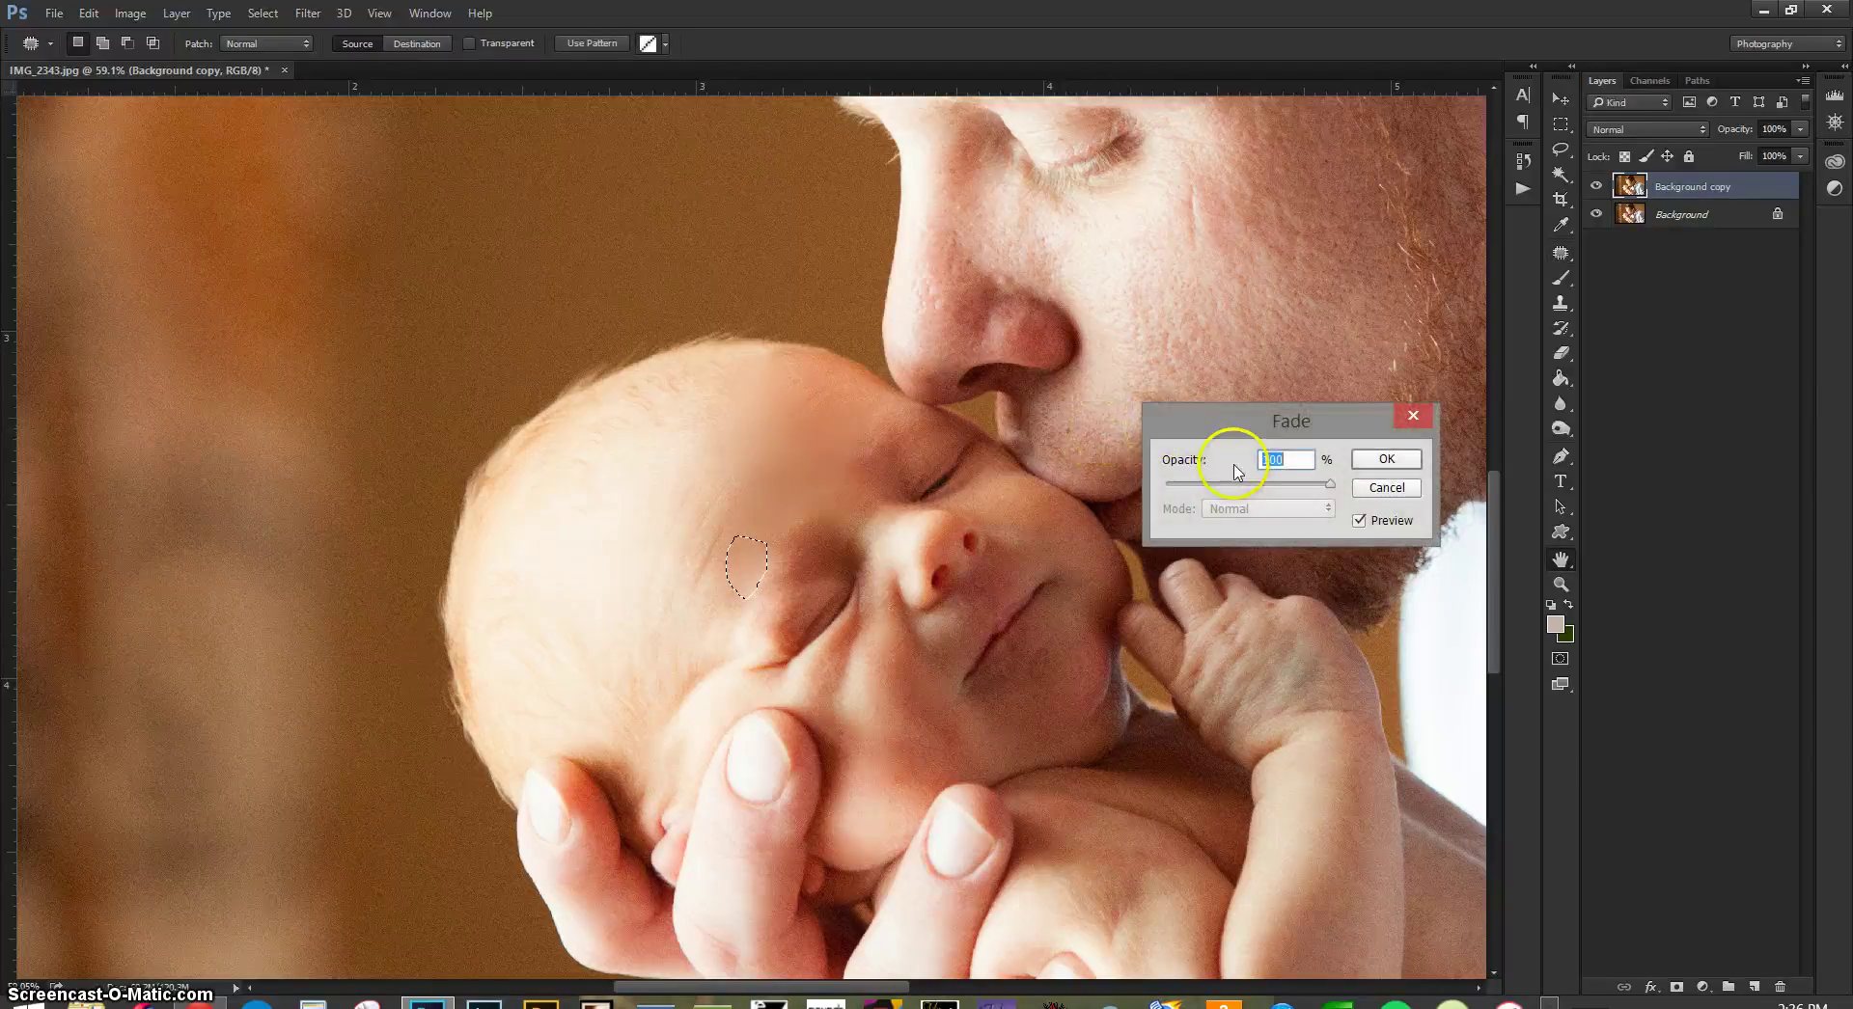
pyautogui.click(1240, 485)
pyautogui.click(1386, 458)
pyautogui.hotkey('ctrl', 'd')
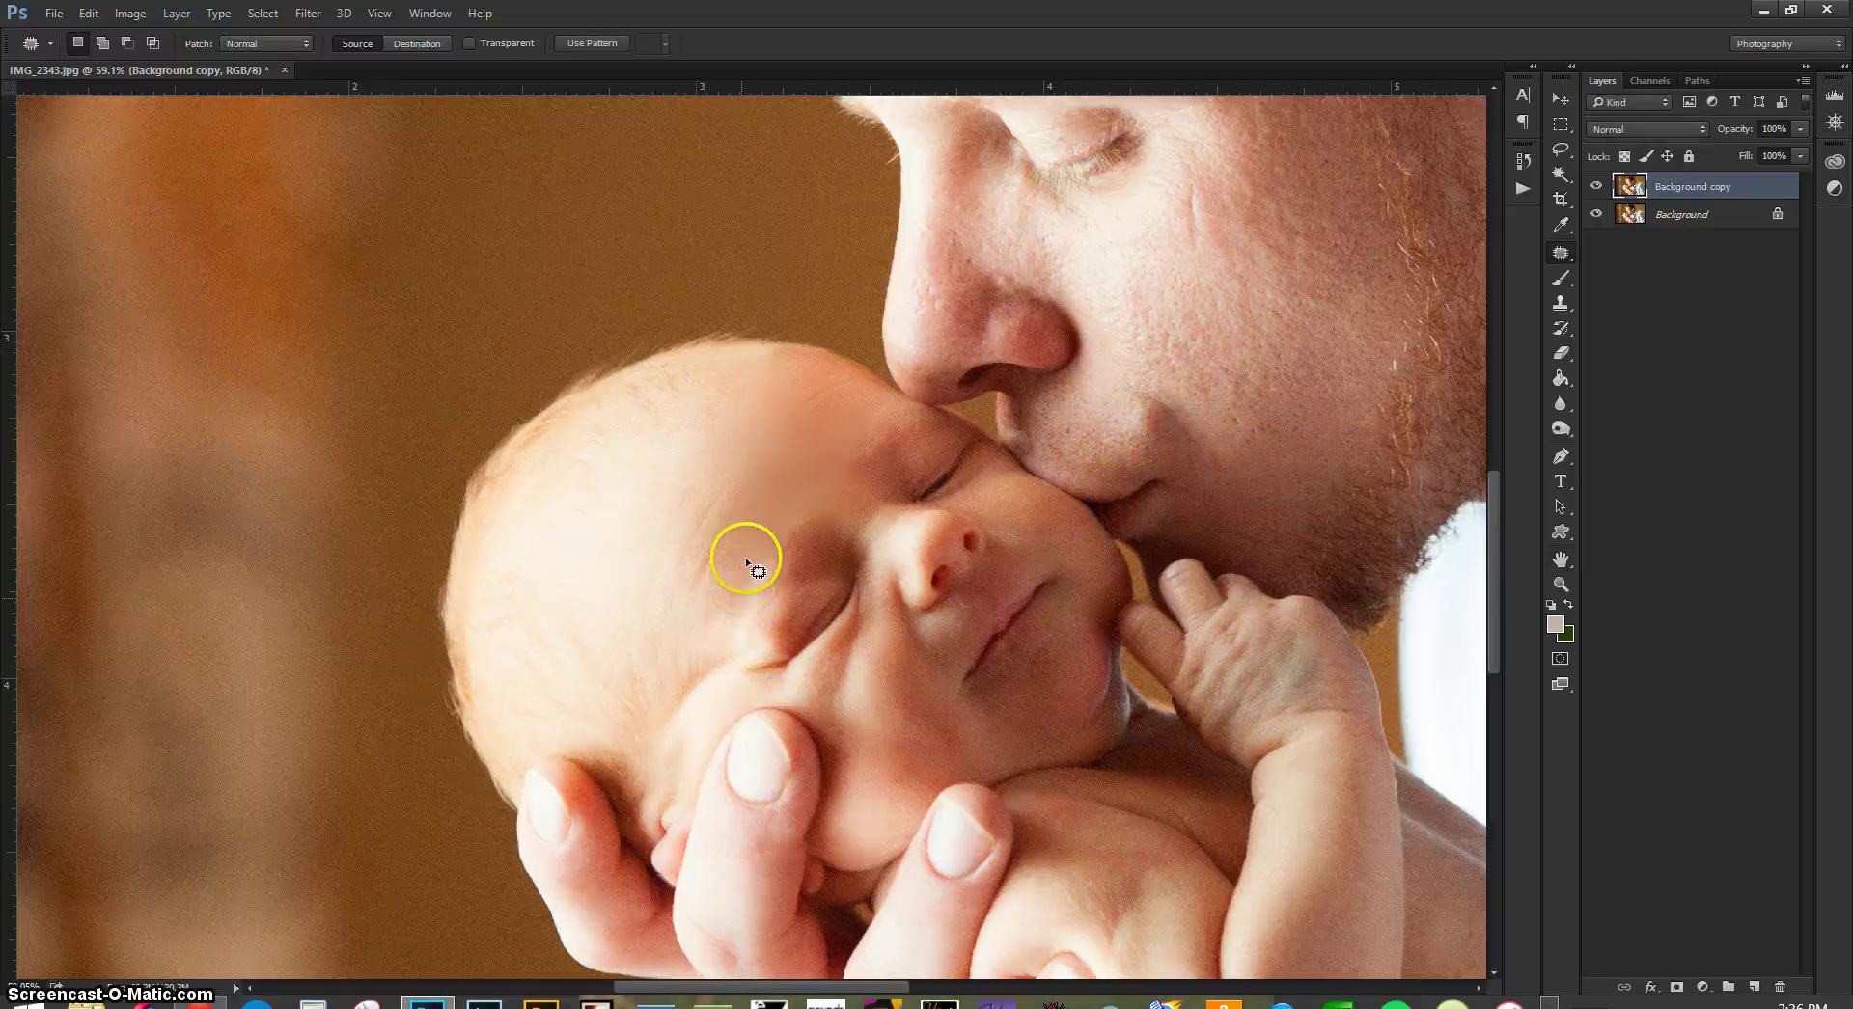
# - Patch the creased skin on the baby's temple with smooth forehead skin, fade the patch, and deselect
pyautogui.moveTo(744, 558); pyautogui.dragTo(748, 561)
pyautogui.moveTo(740, 624)
pyautogui.mouseDown()
pyautogui.moveTo(797, 478)
pyautogui.moveTo(760, 443)
pyautogui.mouseUp()
pyautogui.hotkey('ctrl', 'shift', 'f')
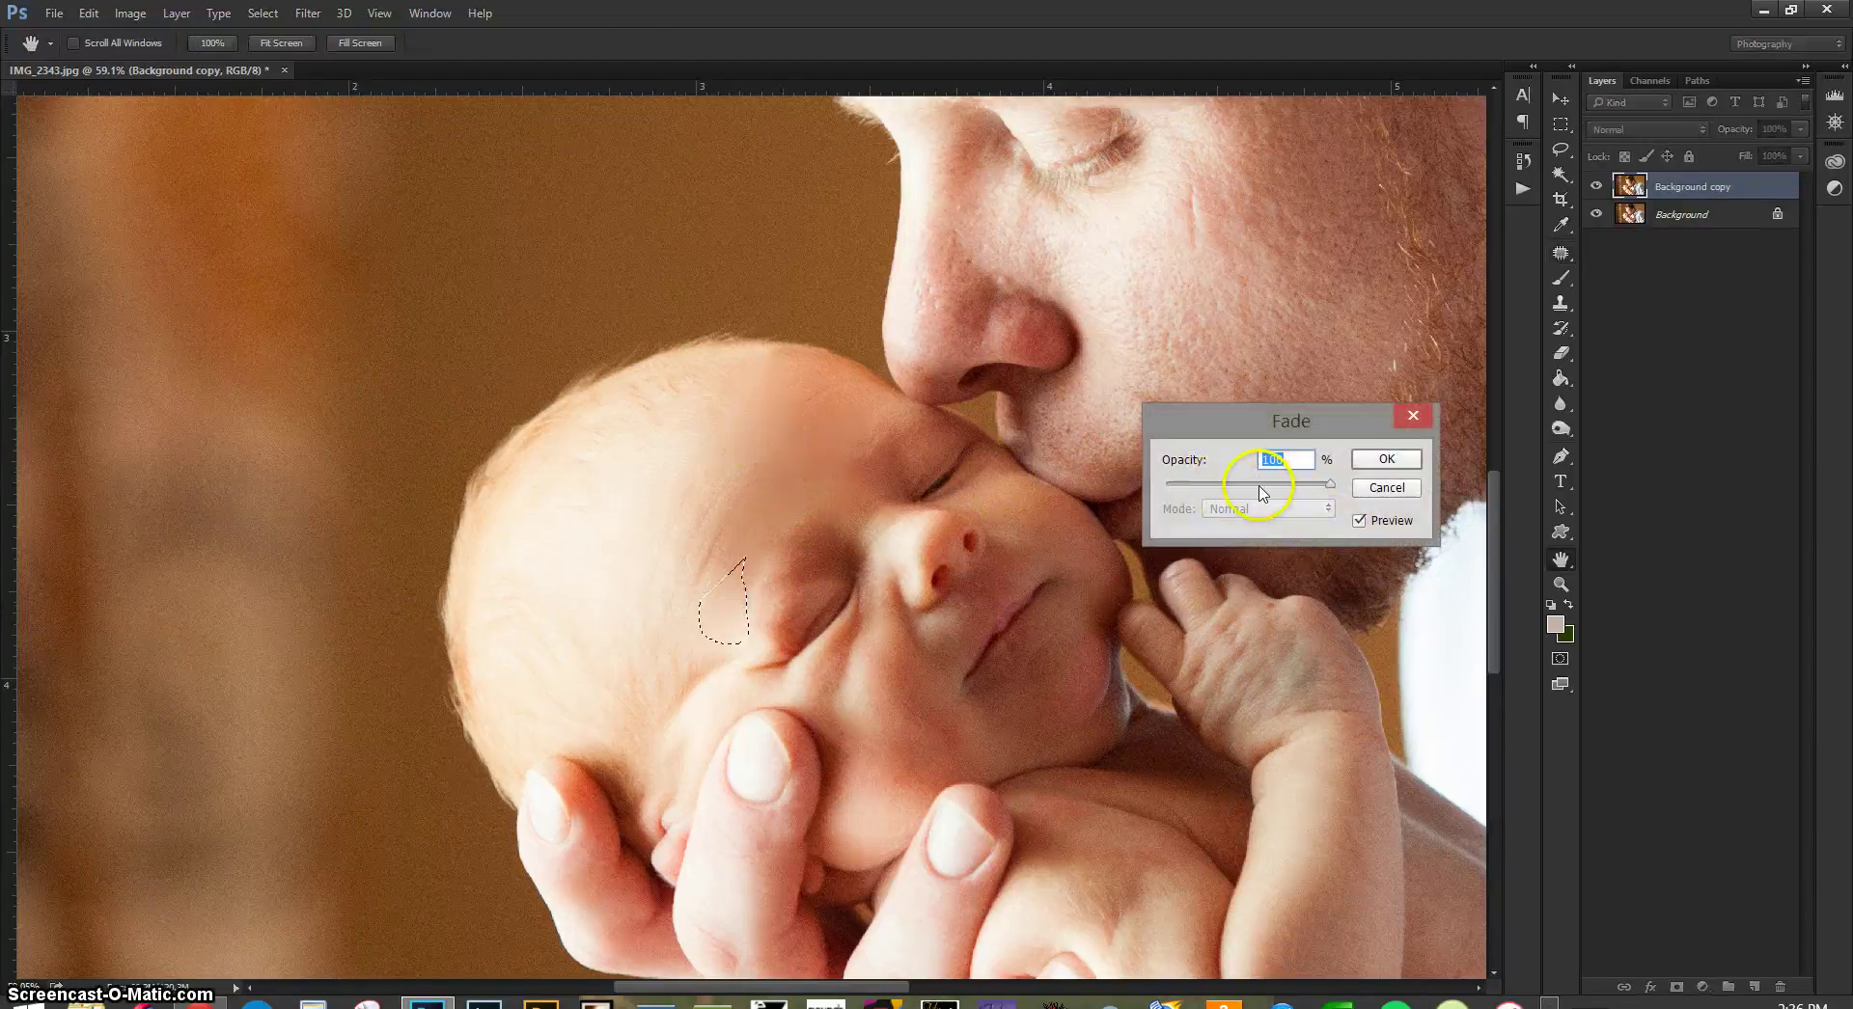
pyautogui.click(1370, 463)
pyautogui.hotkey('ctrl', 'd')
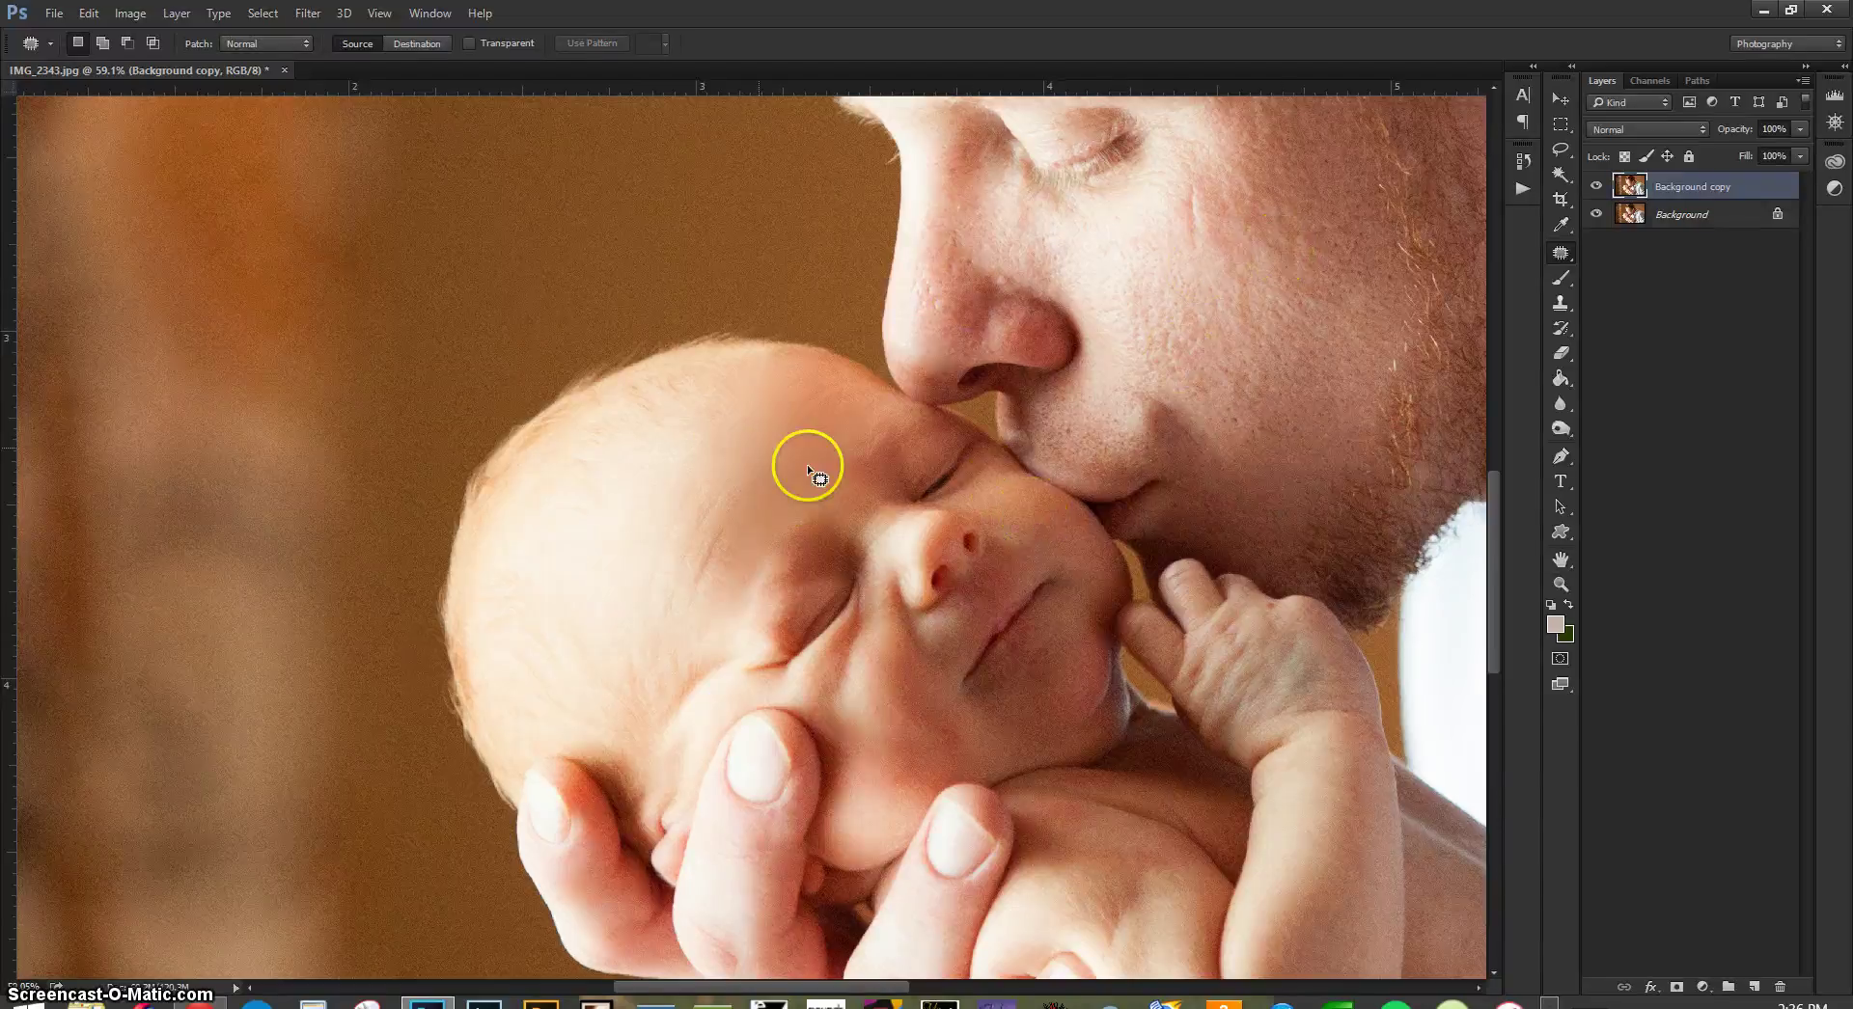
# - Patch the baby's upper cheek beside the nostril with smooth forehead skin and fade the patch to 48%
pyautogui.scroll(1, 1197, 492)
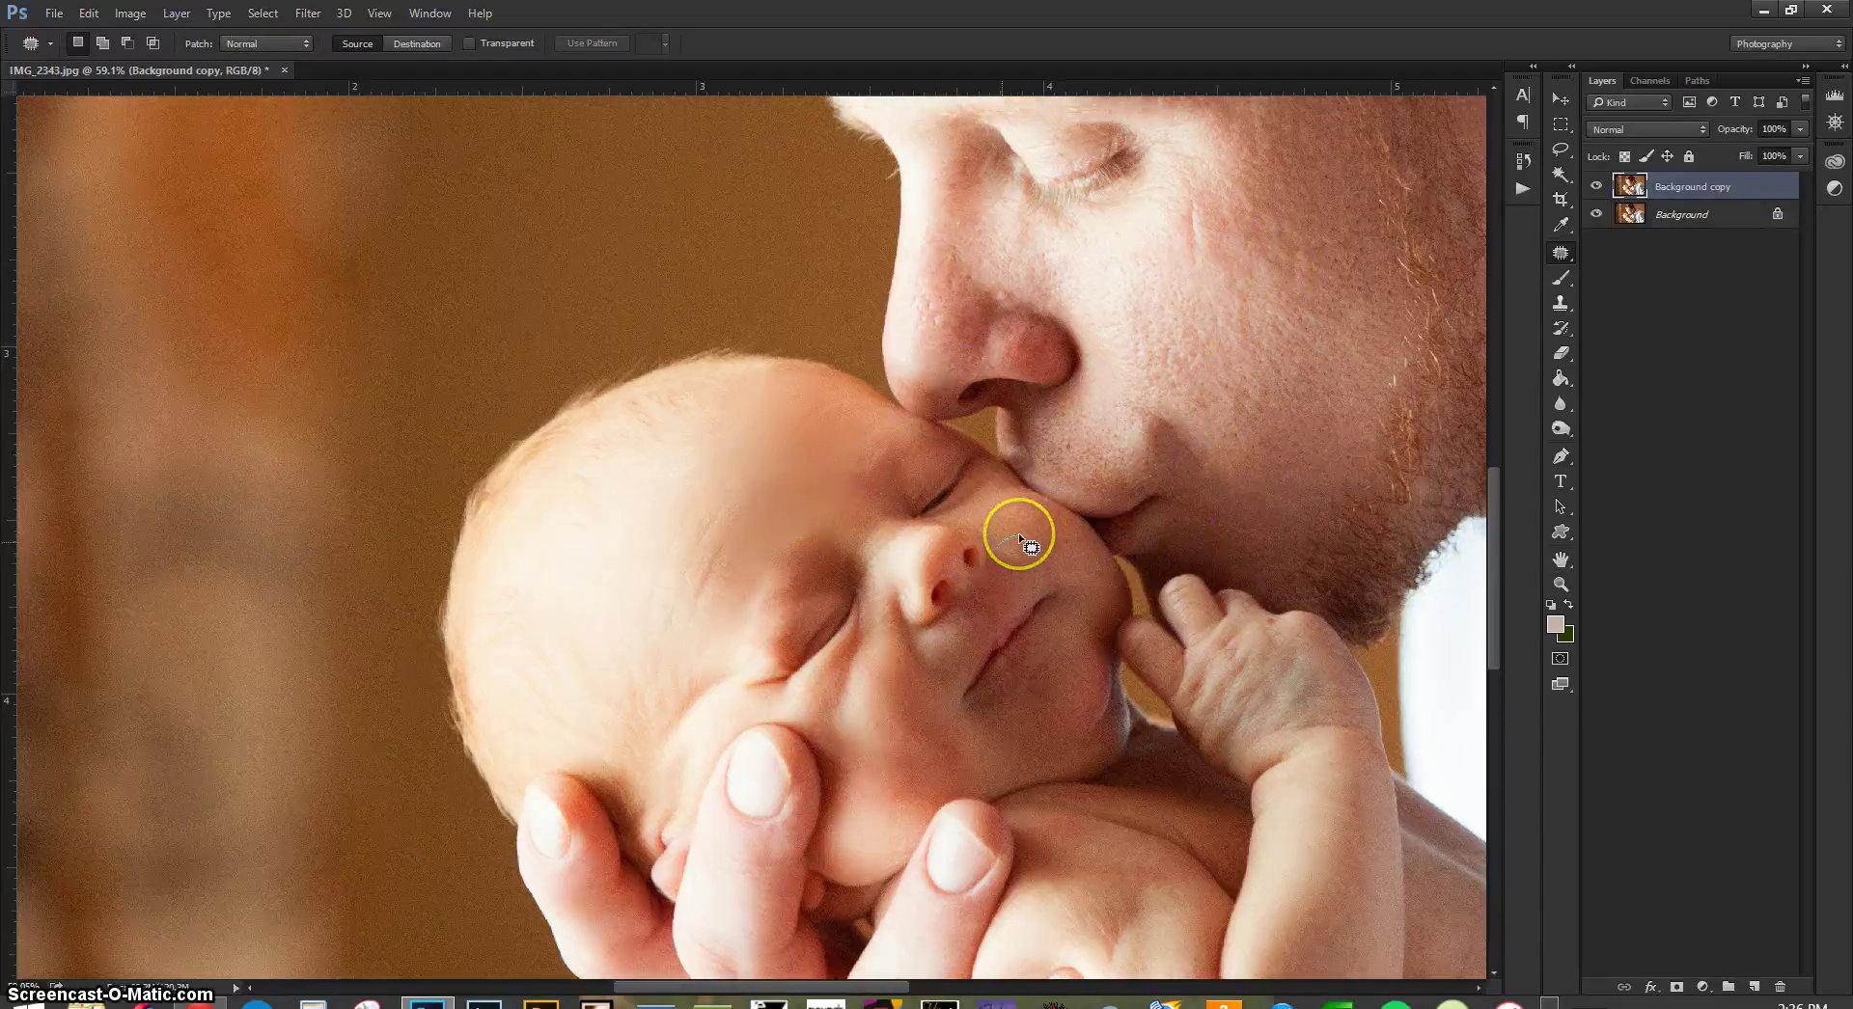
pyautogui.moveTo(1048, 531); pyautogui.dragTo(763, 467)
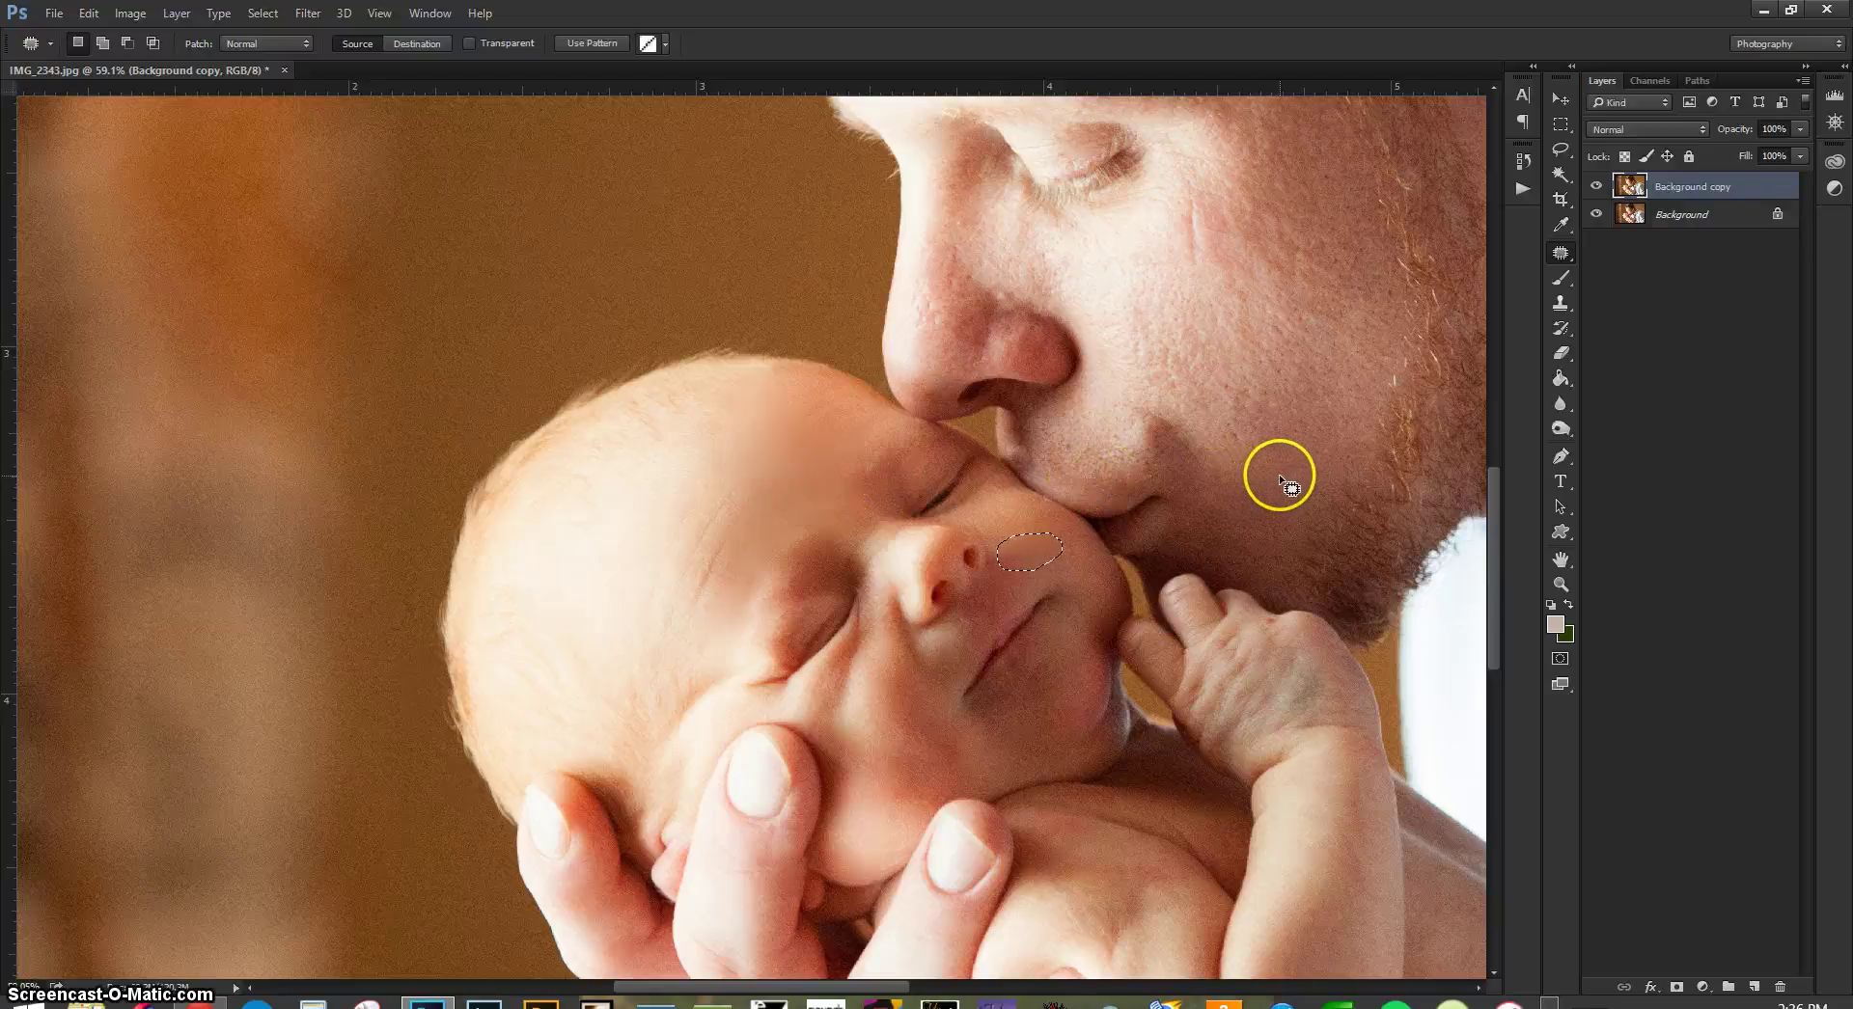
pyautogui.hotkey('ctrl', 'shift', 'f')
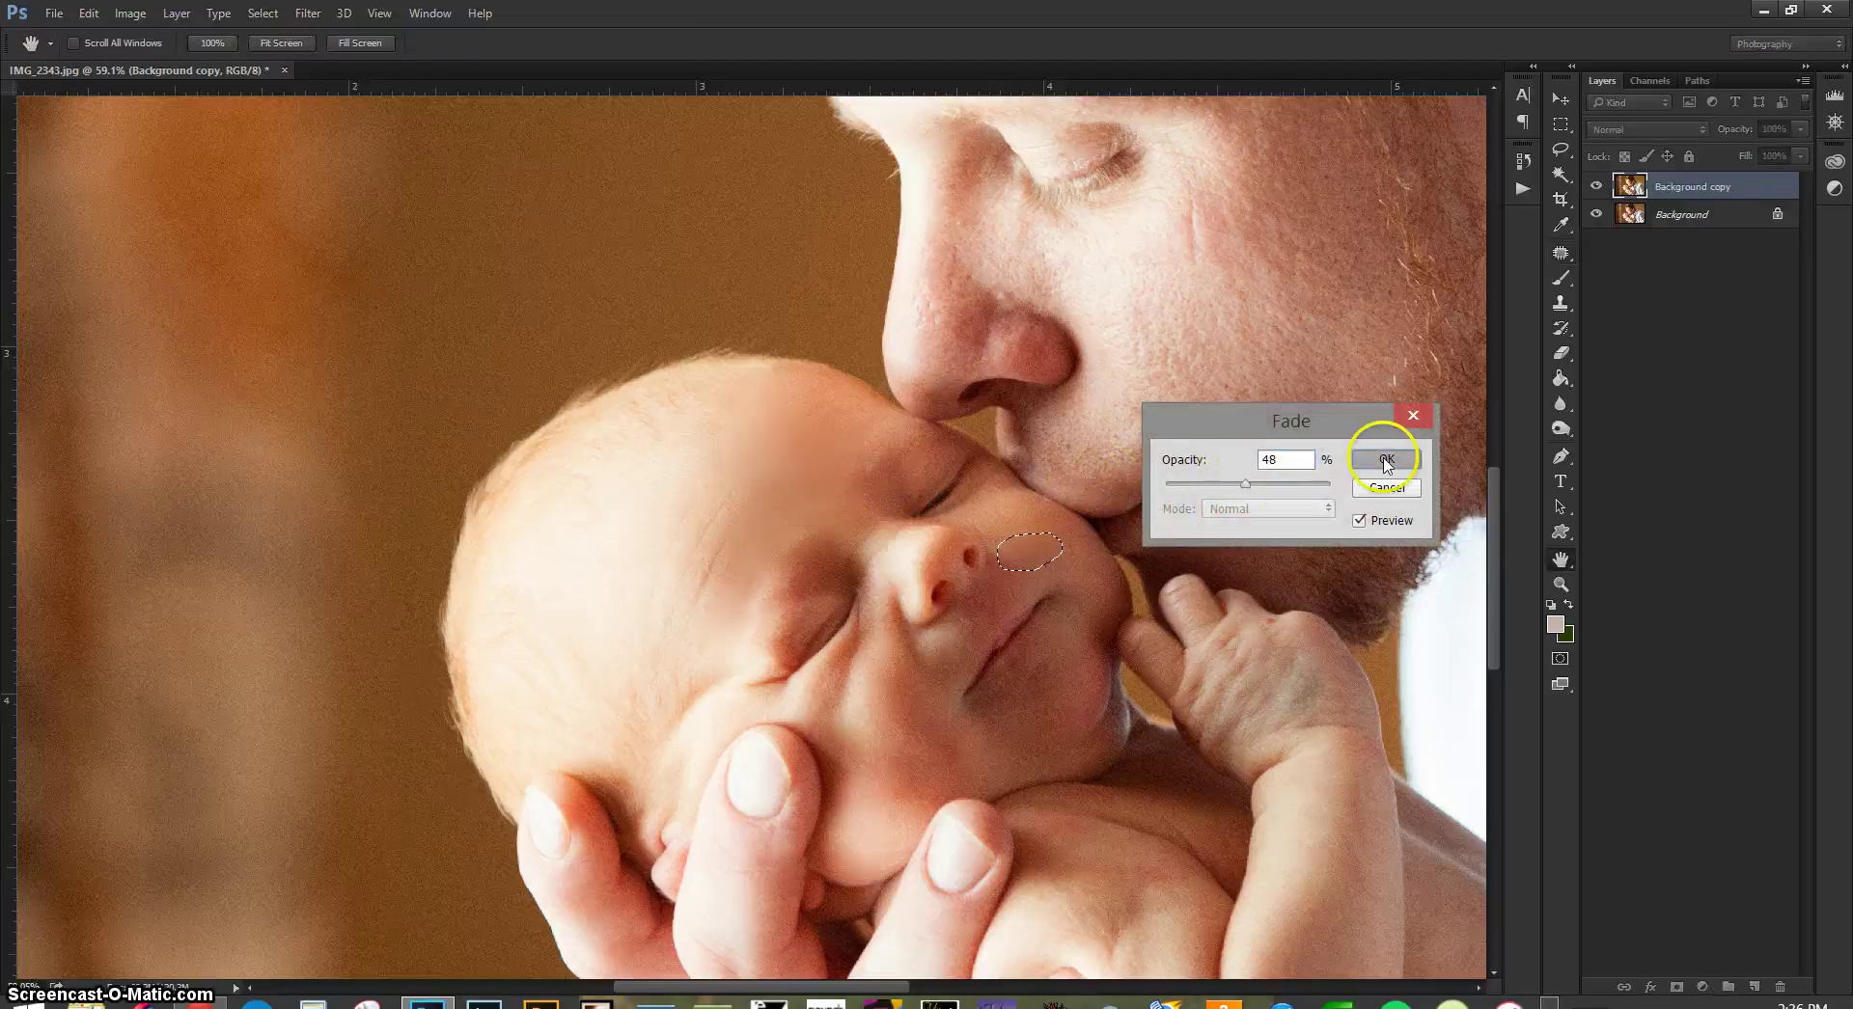
pyautogui.click(1377, 459)
# - Patch the lower cheek near the jawline with smooth forehead skin, fade the patch to 62%, and deselect
pyautogui.moveTo(943, 717)
pyautogui.mouseDown()
pyautogui.moveTo(980, 743)
pyautogui.moveTo(970, 767)
pyautogui.moveTo(678, 608)
pyautogui.moveTo(612, 596)
pyautogui.mouseUp()
pyautogui.hotkey('ctrl', 'shift', 'f')
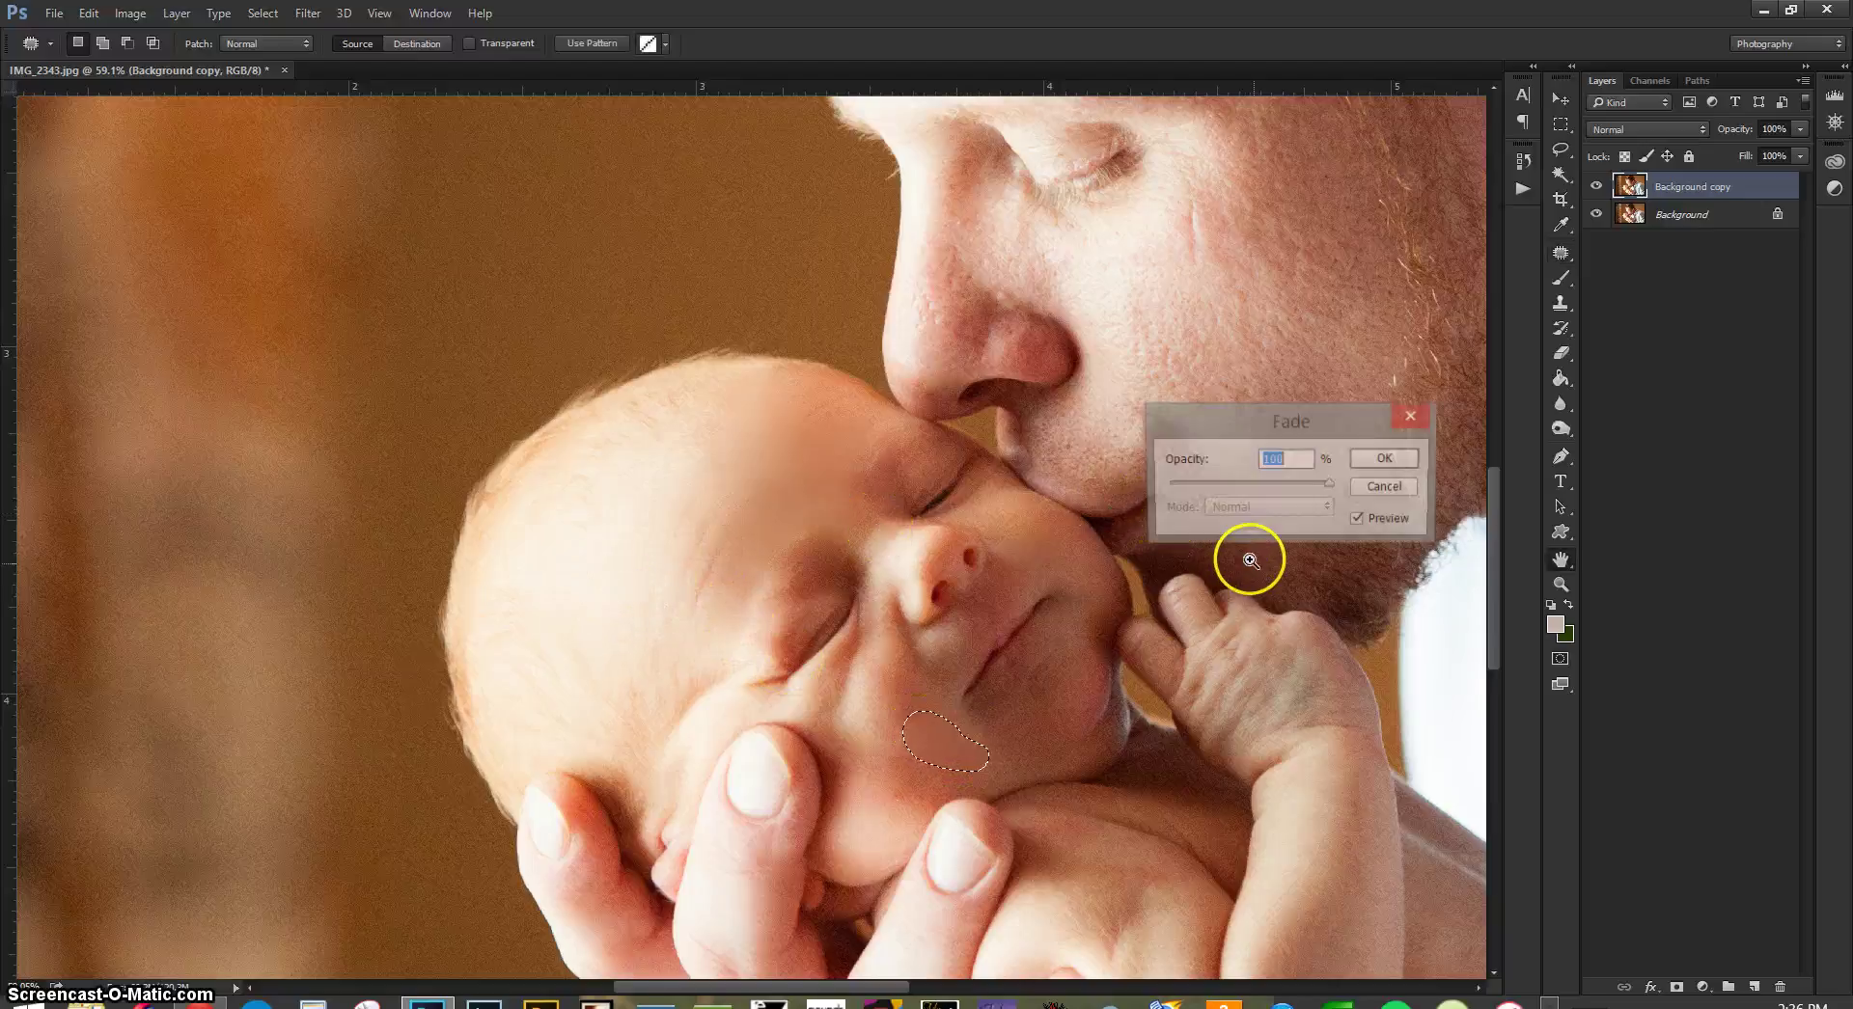
pyautogui.moveTo(1328, 482); pyautogui.dragTo(1267, 484)
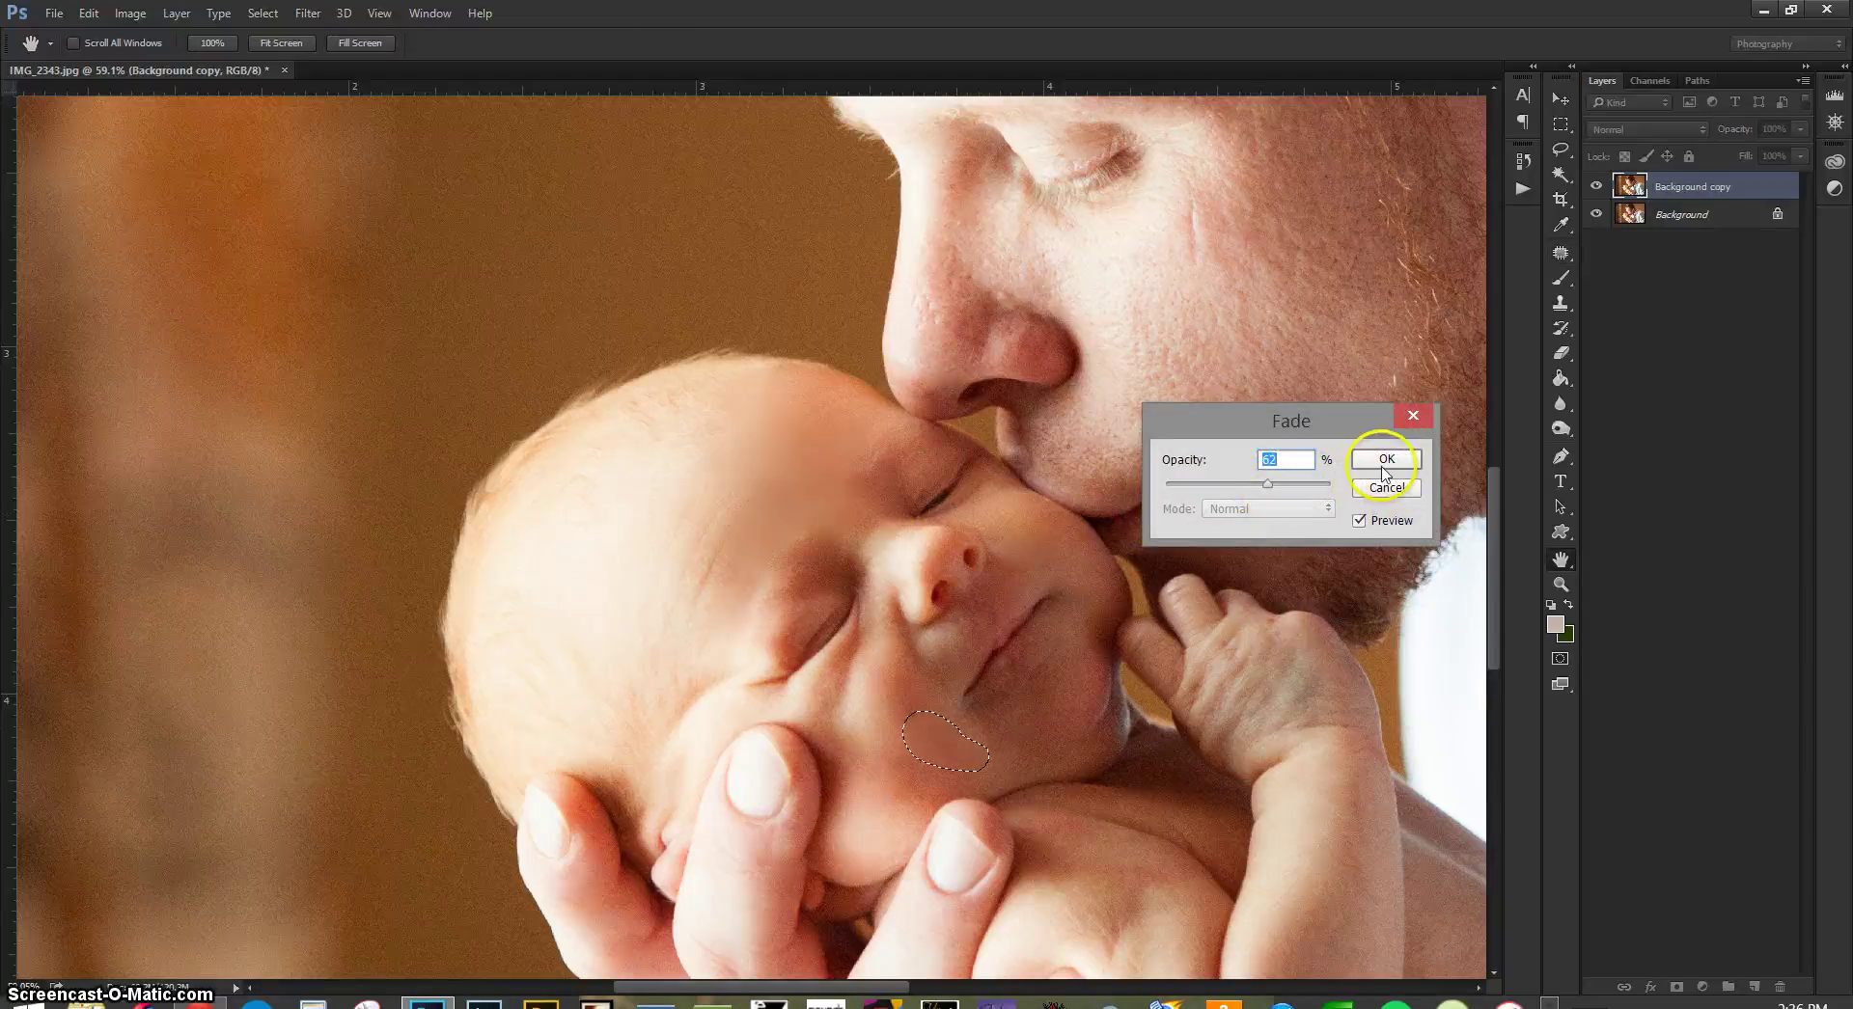
pyautogui.click(1385, 460)
pyautogui.hotkey('ctrl', 'd')
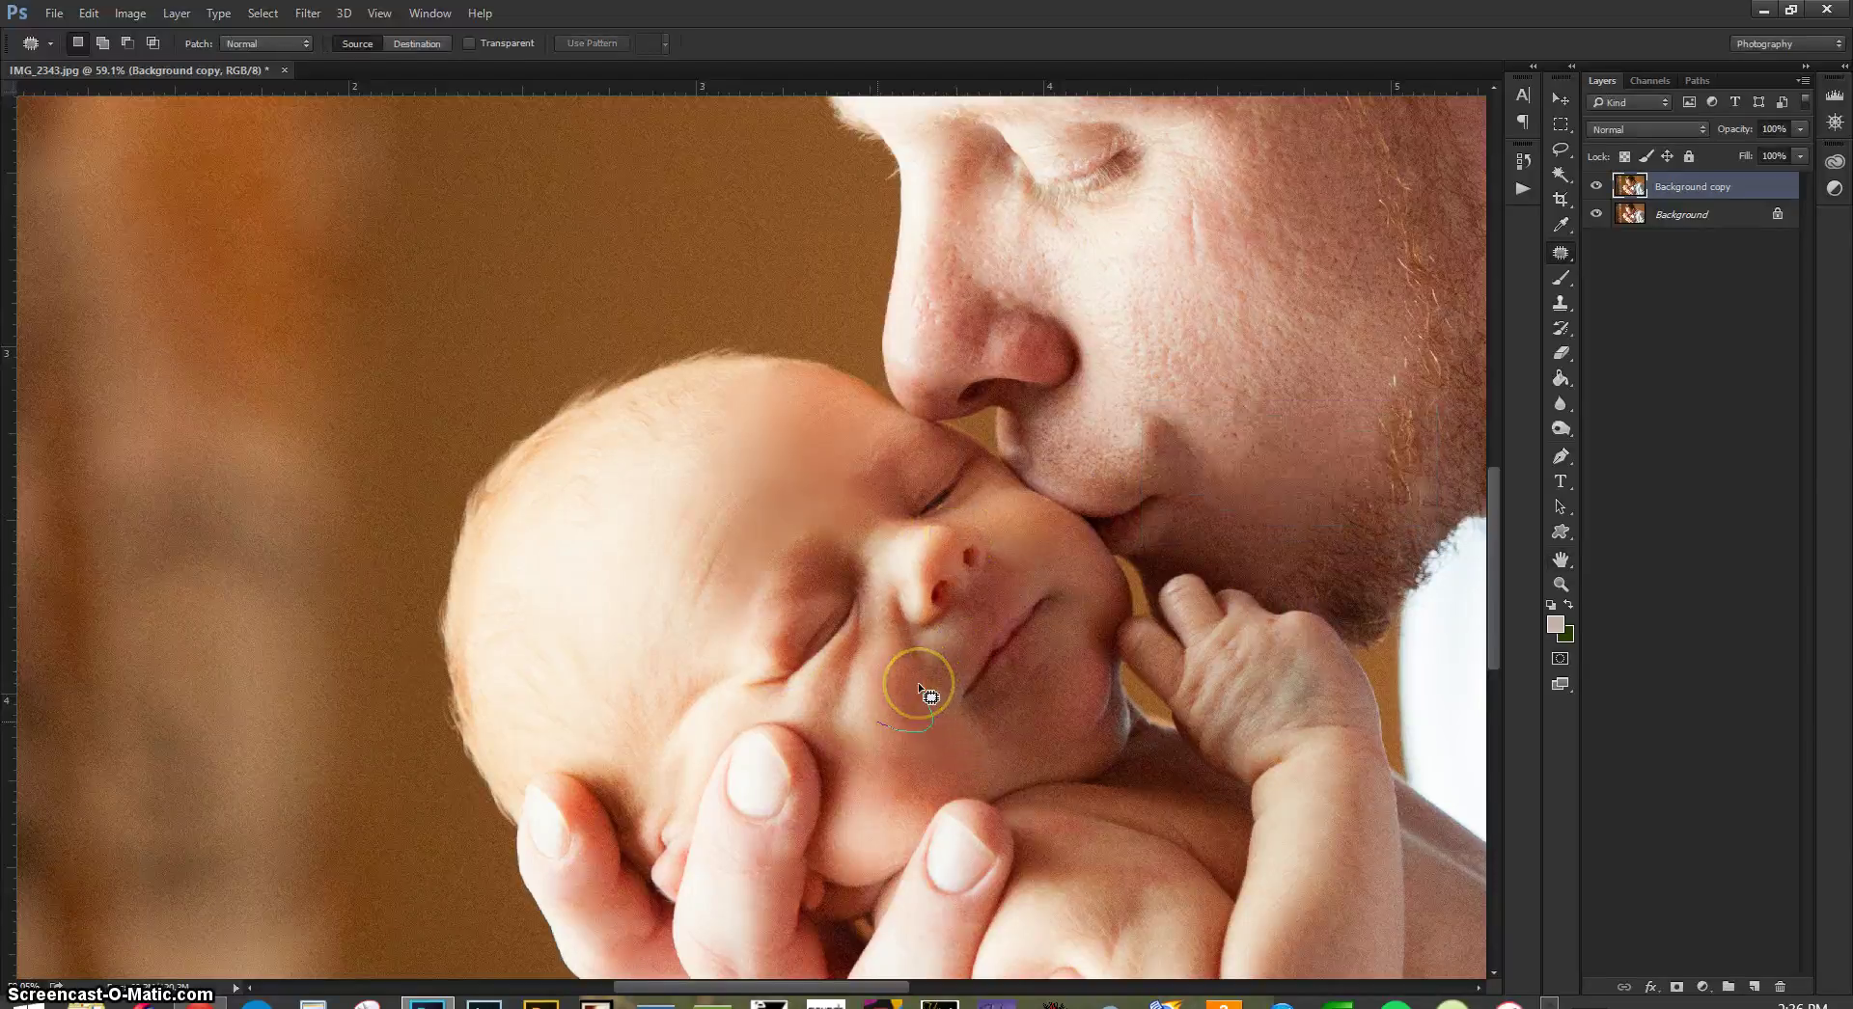
# - Patch the baby's mid-cheek between the lower eye and mouth corner with forehead skin and fade the patch to 64%
pyautogui.moveTo(918, 684)
pyautogui.mouseDown()
pyautogui.moveTo(878, 717)
pyautogui.moveTo(757, 570)
pyautogui.moveTo(791, 478)
pyautogui.mouseUp()
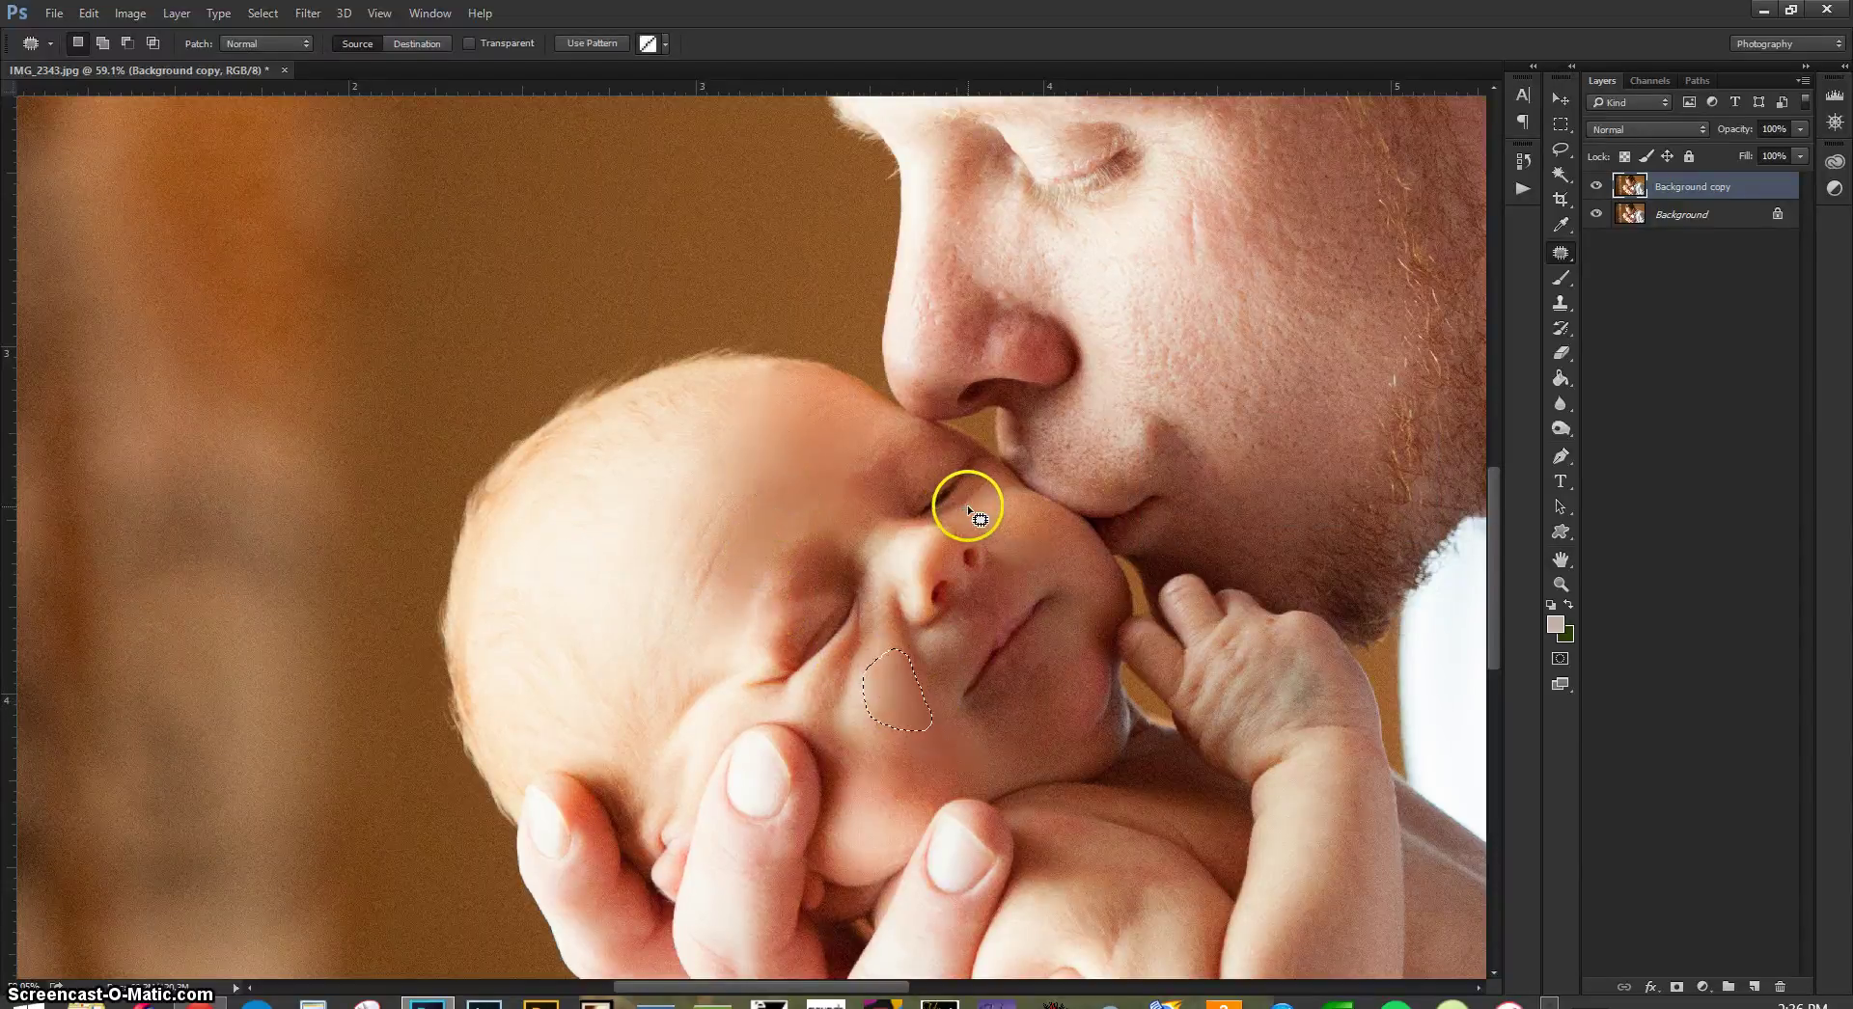
pyautogui.hotkey('ctrl', 'shift', 'f')
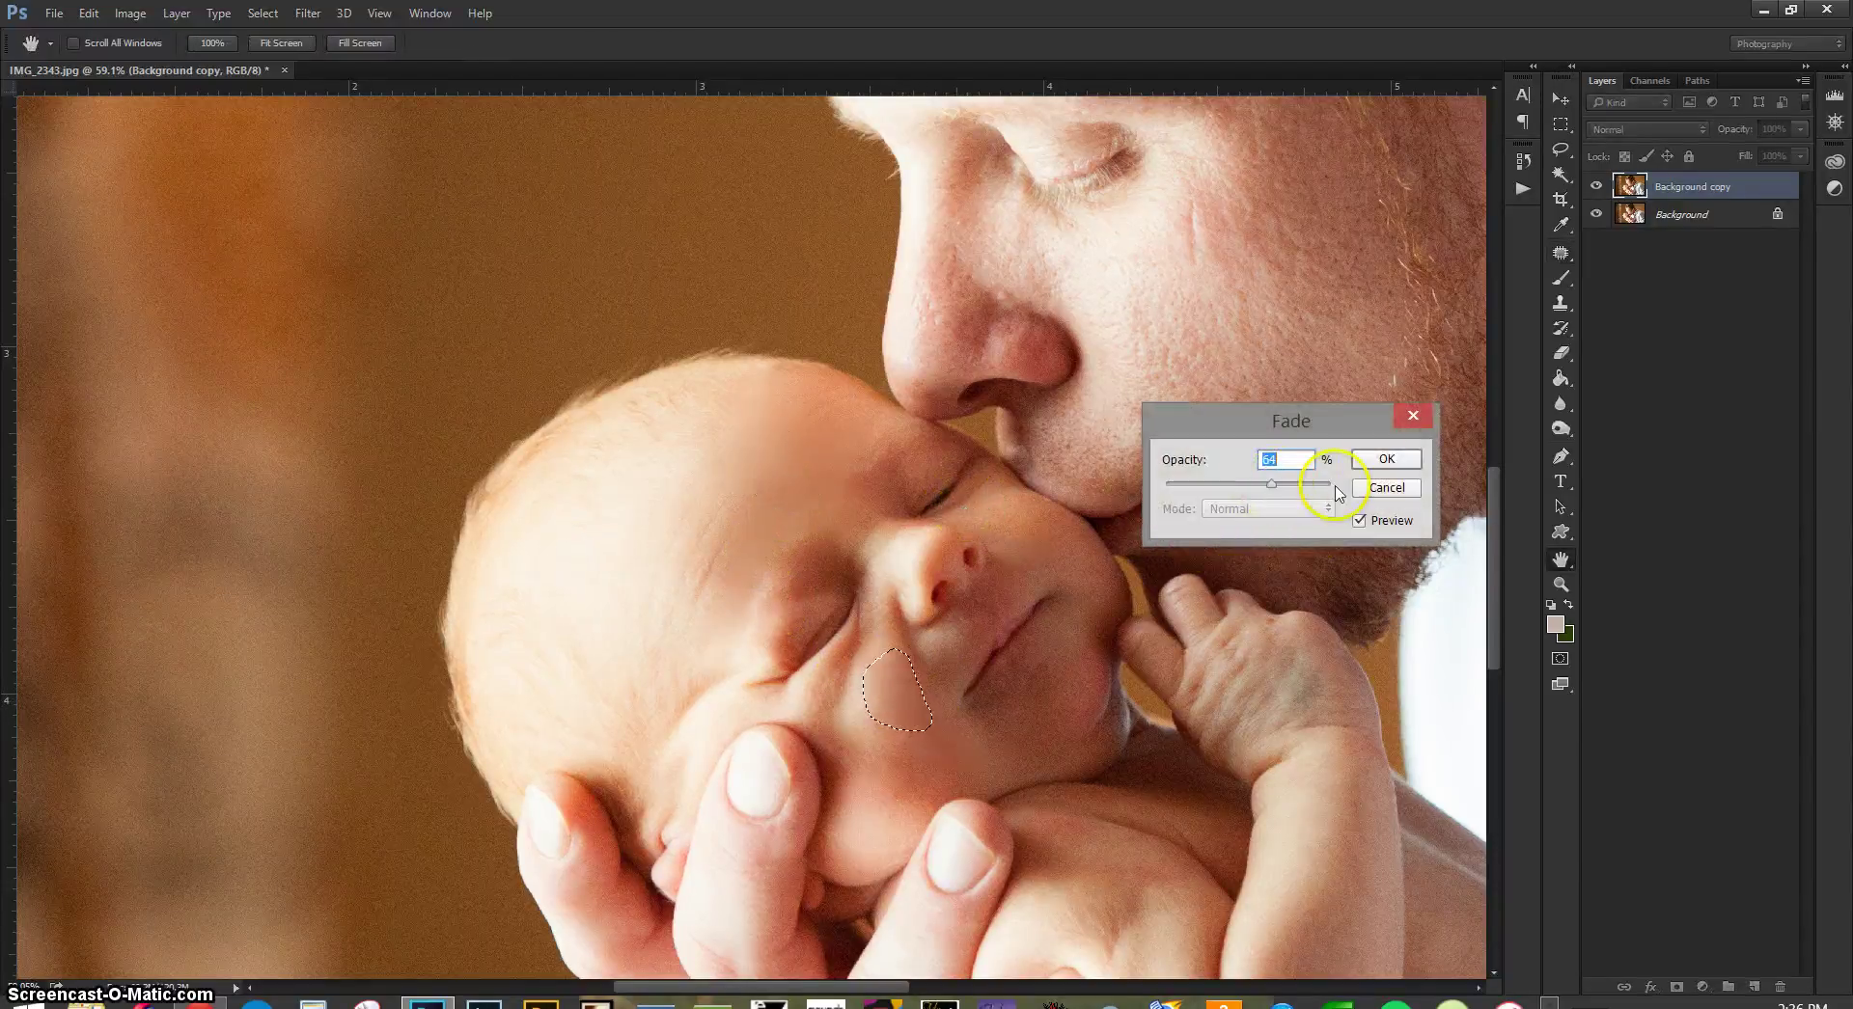
pyautogui.click(1386, 459)
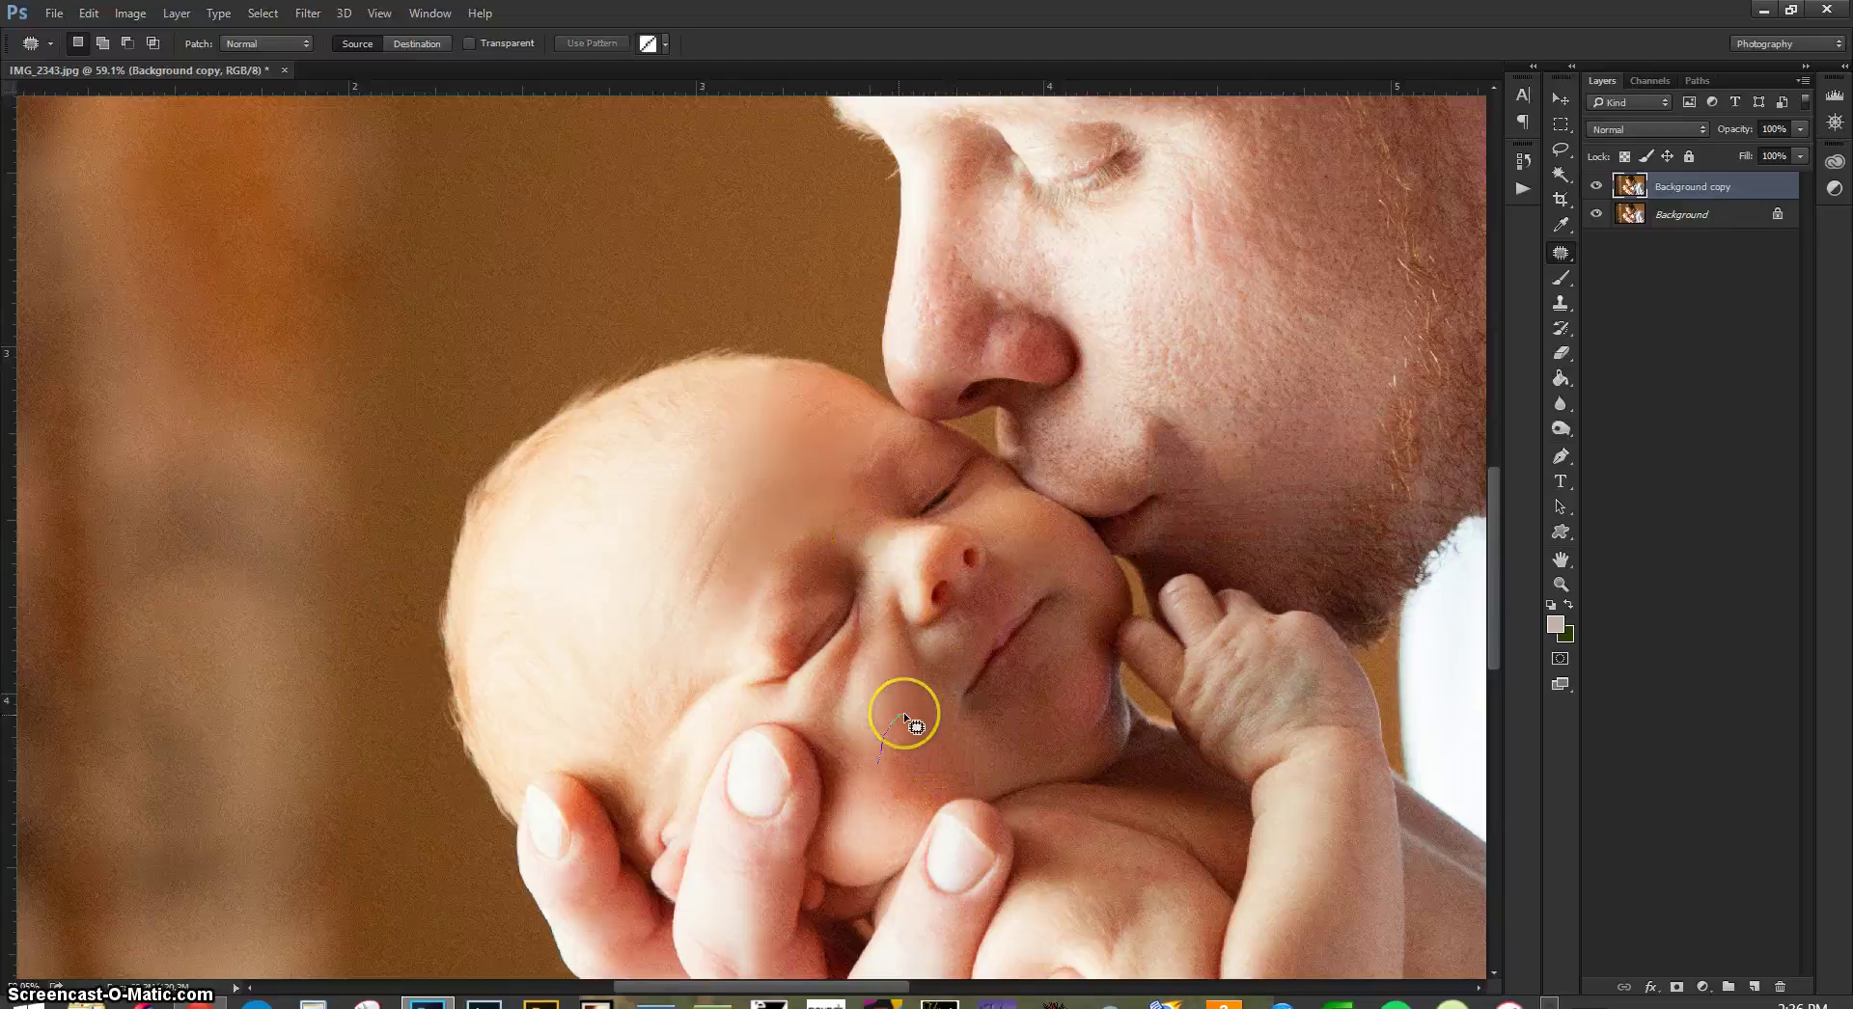
# - Patch the reddish lower cheek above the adult's fingertip with forehead skin, partially fade the patch, and deselect
pyautogui.moveTo(903, 712)
pyautogui.mouseDown()
pyautogui.moveTo(921, 818)
pyautogui.moveTo(967, 772)
pyautogui.moveTo(907, 714)
pyautogui.mouseUp()
pyautogui.moveTo(936, 773); pyautogui.dragTo(810, 479)
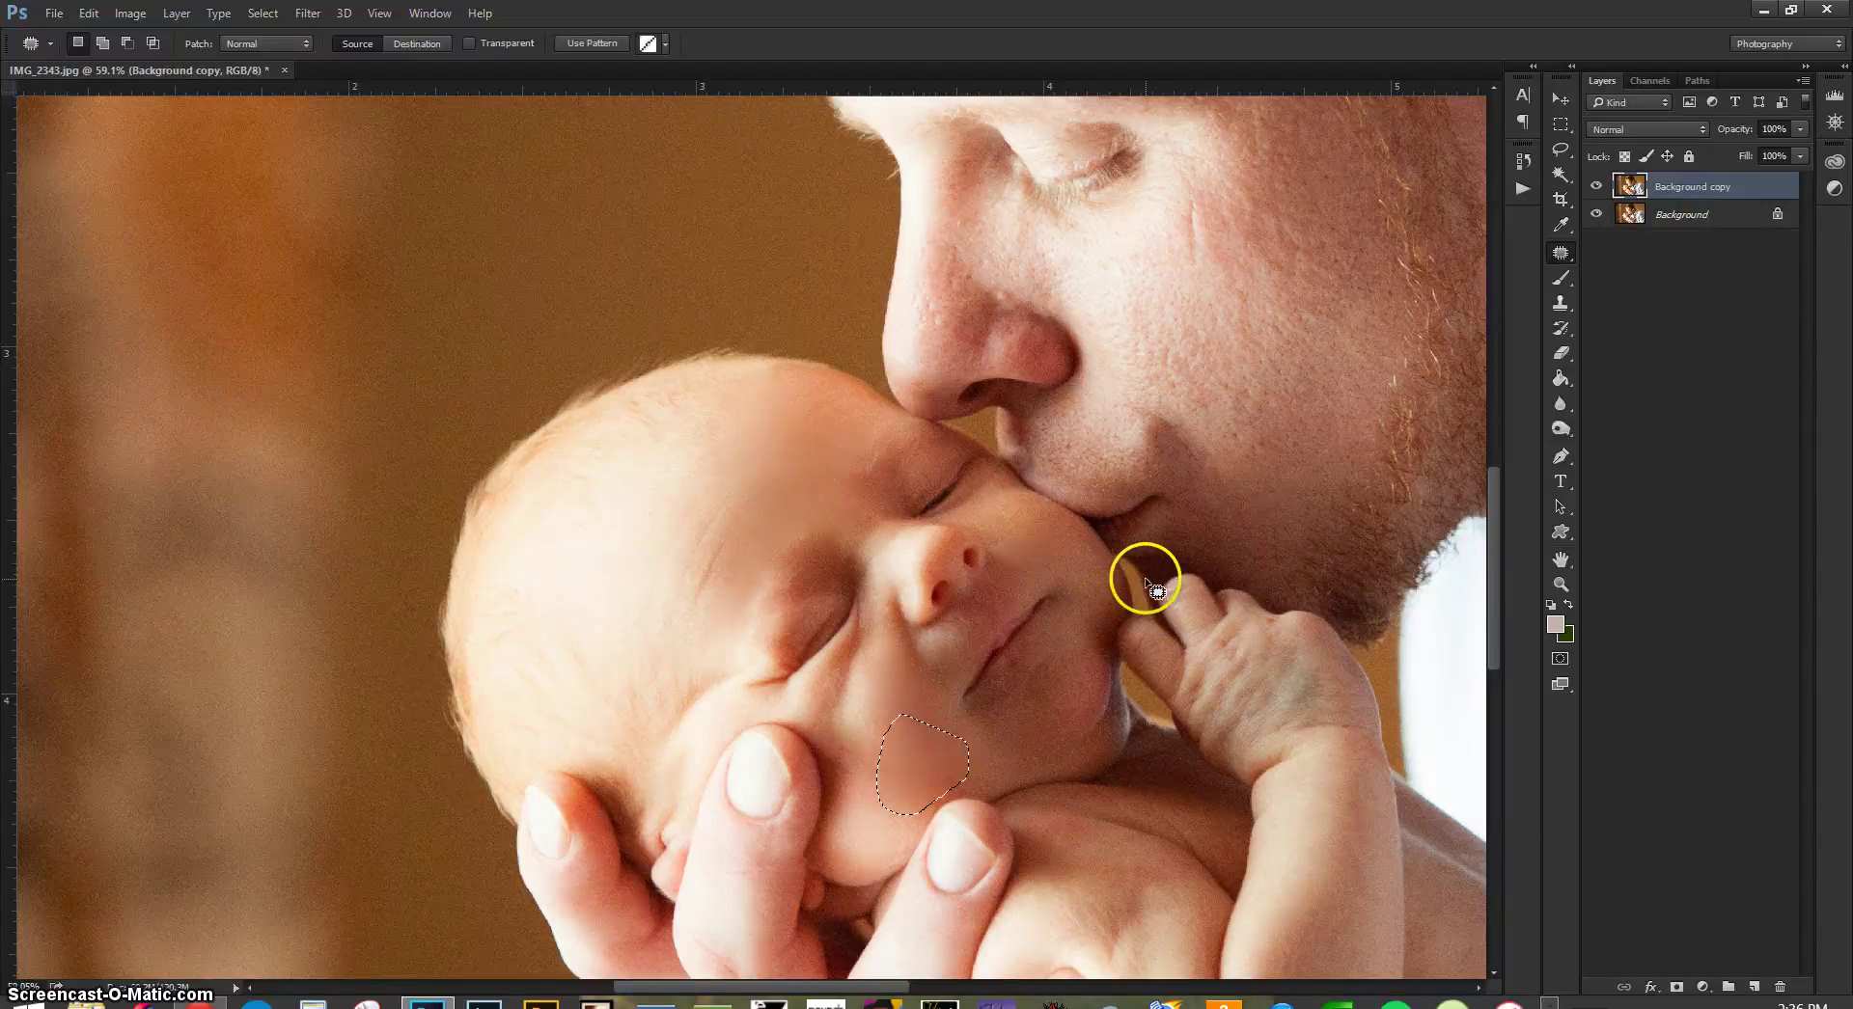
pyautogui.hotkey('ctrl', 'shift', 'f')
pyautogui.moveTo(1307, 486); pyautogui.dragTo(1266, 485)
pyautogui.click(1391, 465)
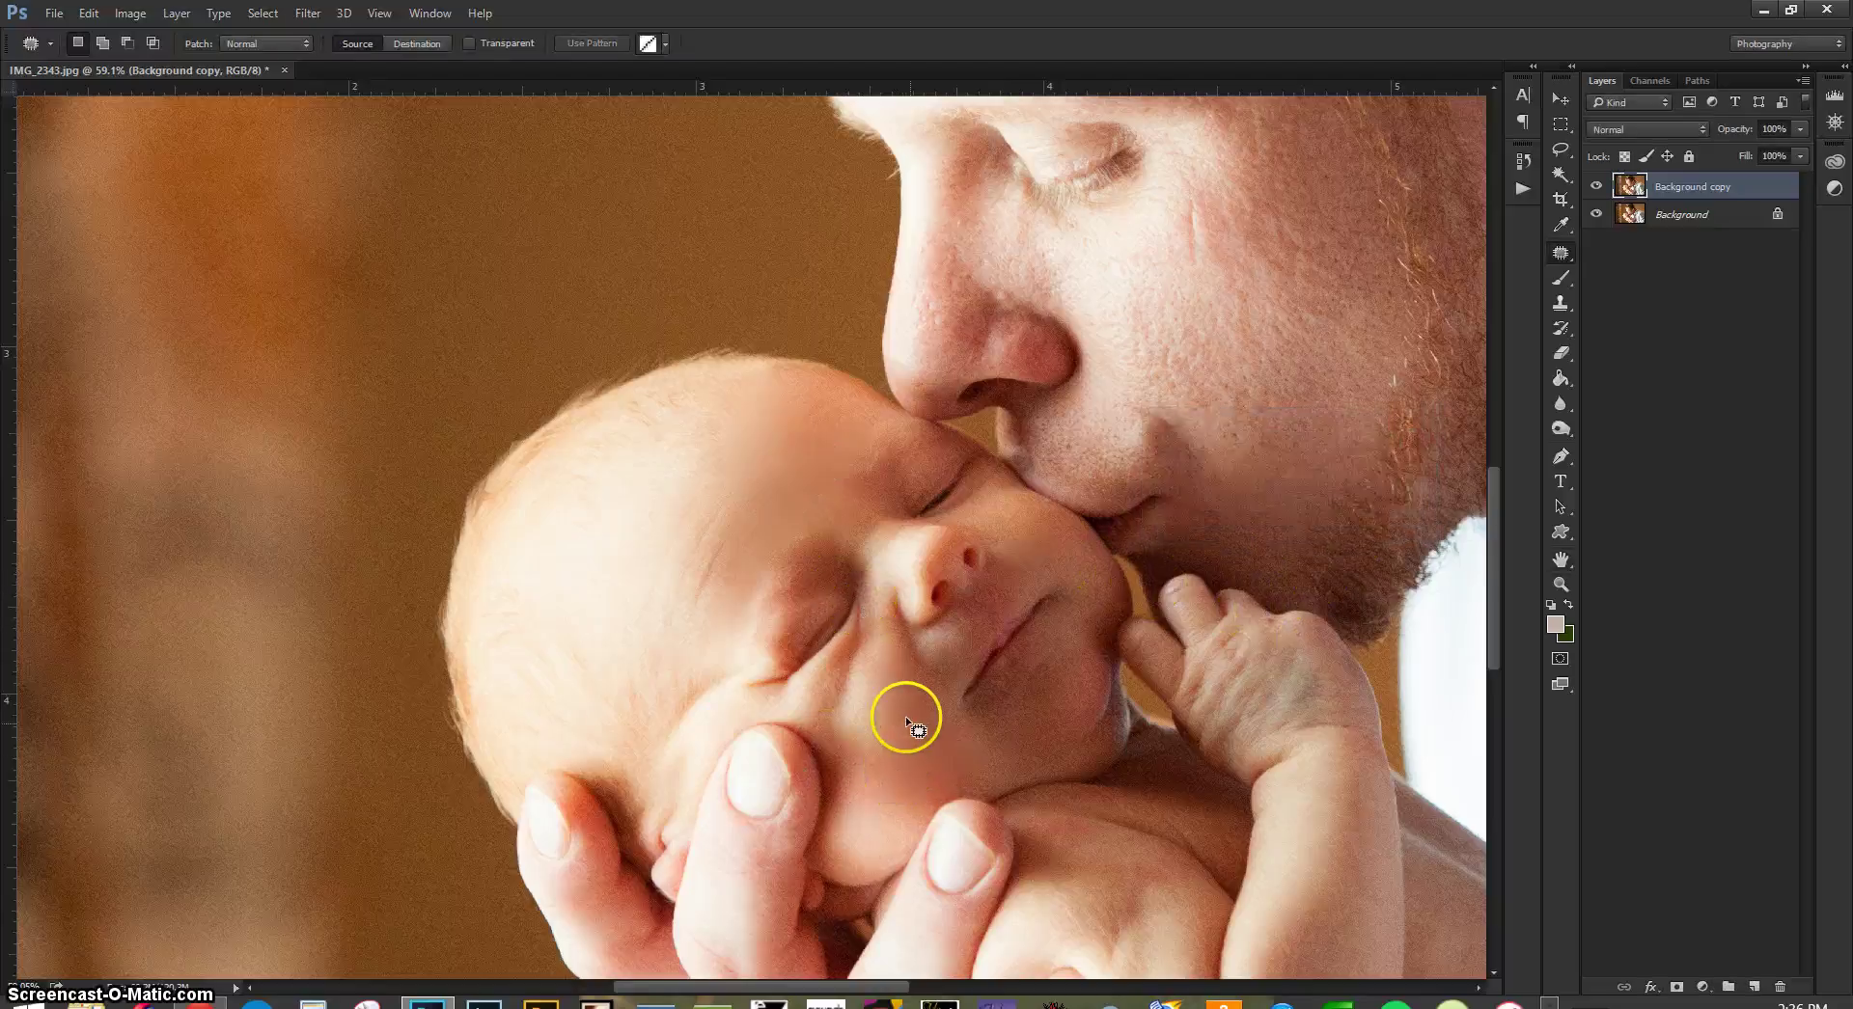
pyautogui.hotkey('ctrl', 'd')
# - Patch the narrow vertical strip of cheek below the lower eye with adjacent cheek skin, fade the patch to 24%, and deselect
pyautogui.moveTo(893, 714)
pyautogui.mouseDown()
pyautogui.moveTo(849, 743)
pyautogui.moveTo(895, 719)
pyautogui.moveTo(866, 723)
pyautogui.moveTo(981, 726)
pyautogui.mouseUp()
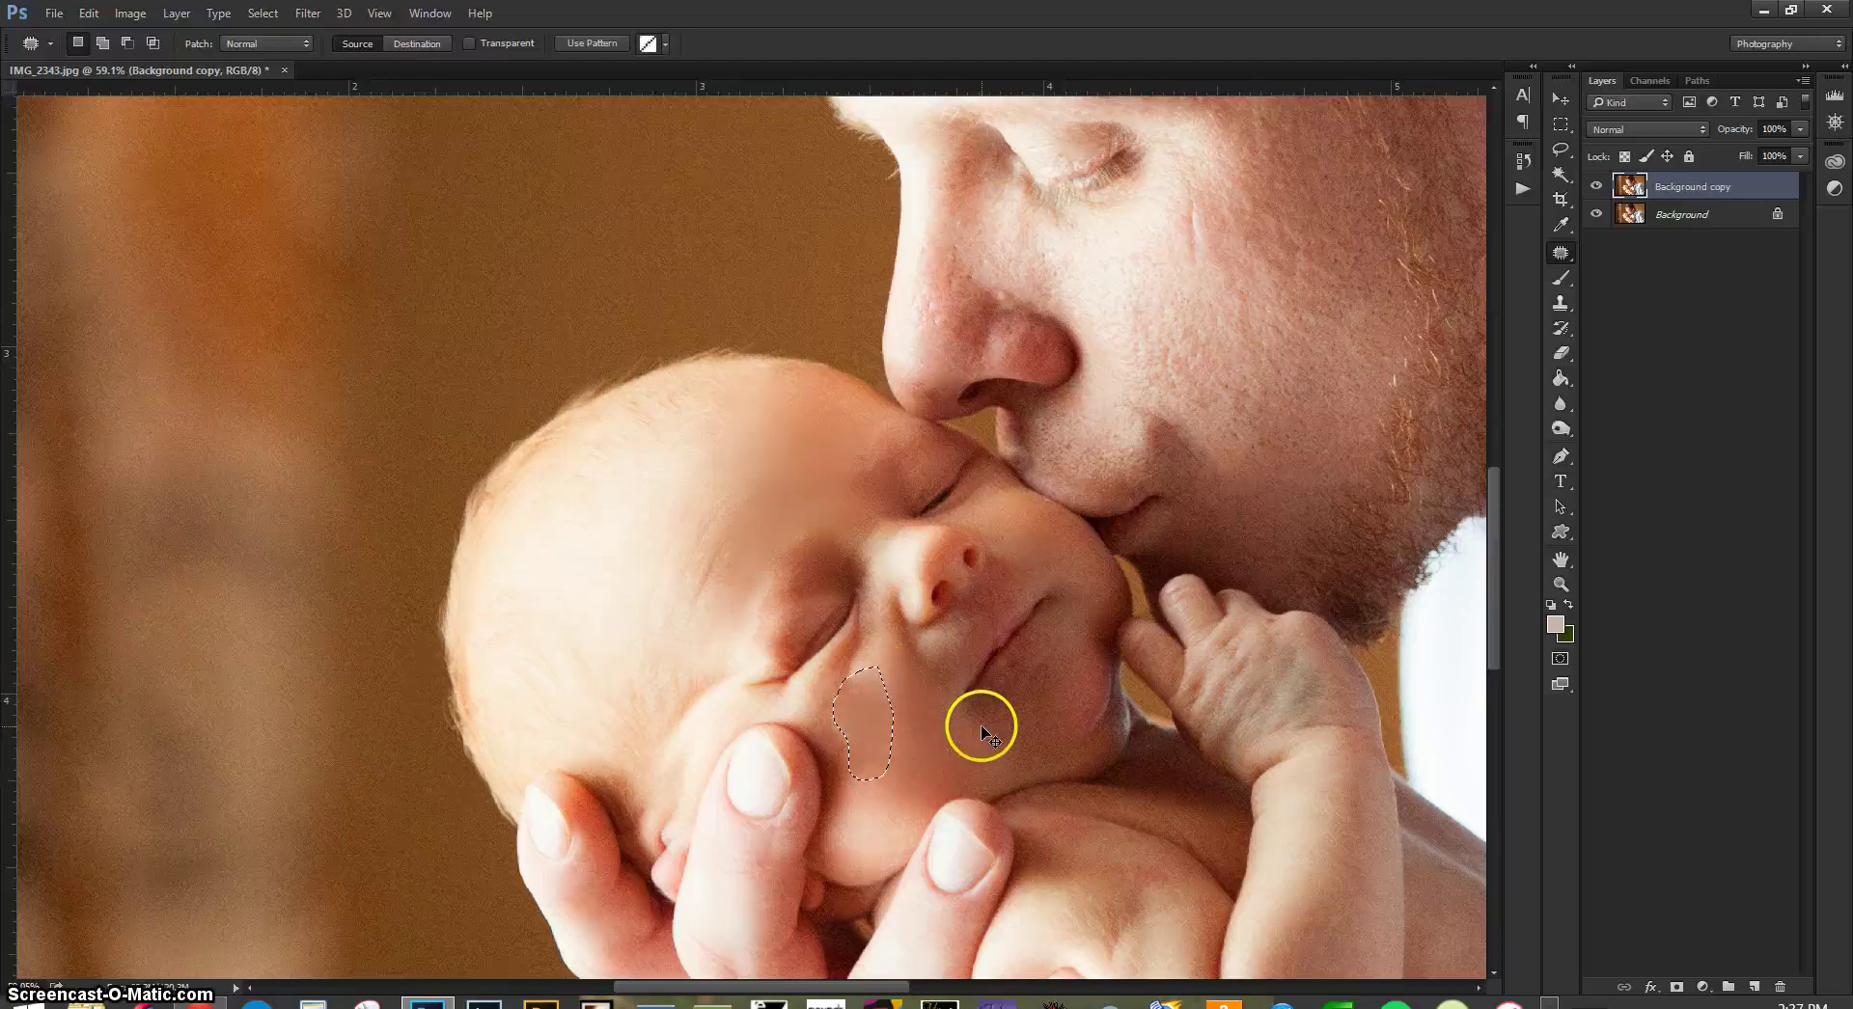
pyautogui.hotkey('ctrl', 'shift', 'f')
pyautogui.click(1207, 485)
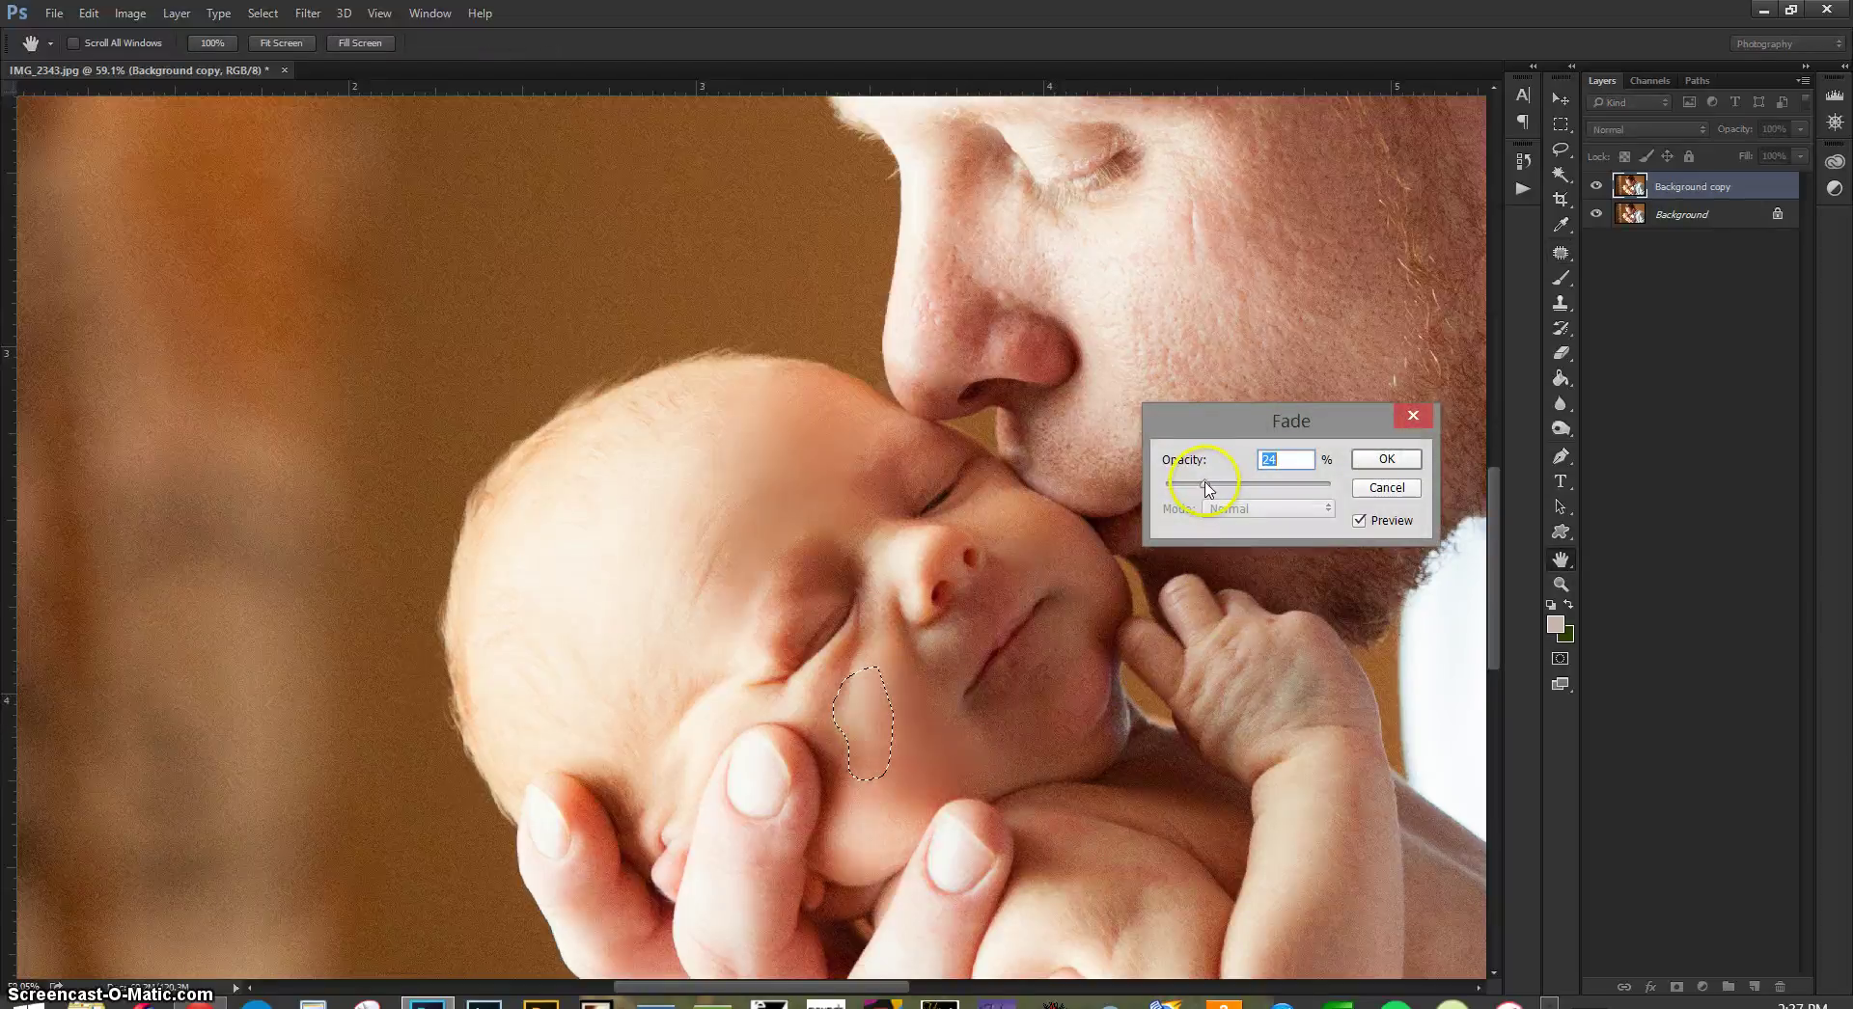
pyautogui.click(1371, 462)
pyautogui.hotkey('ctrl', 'd')
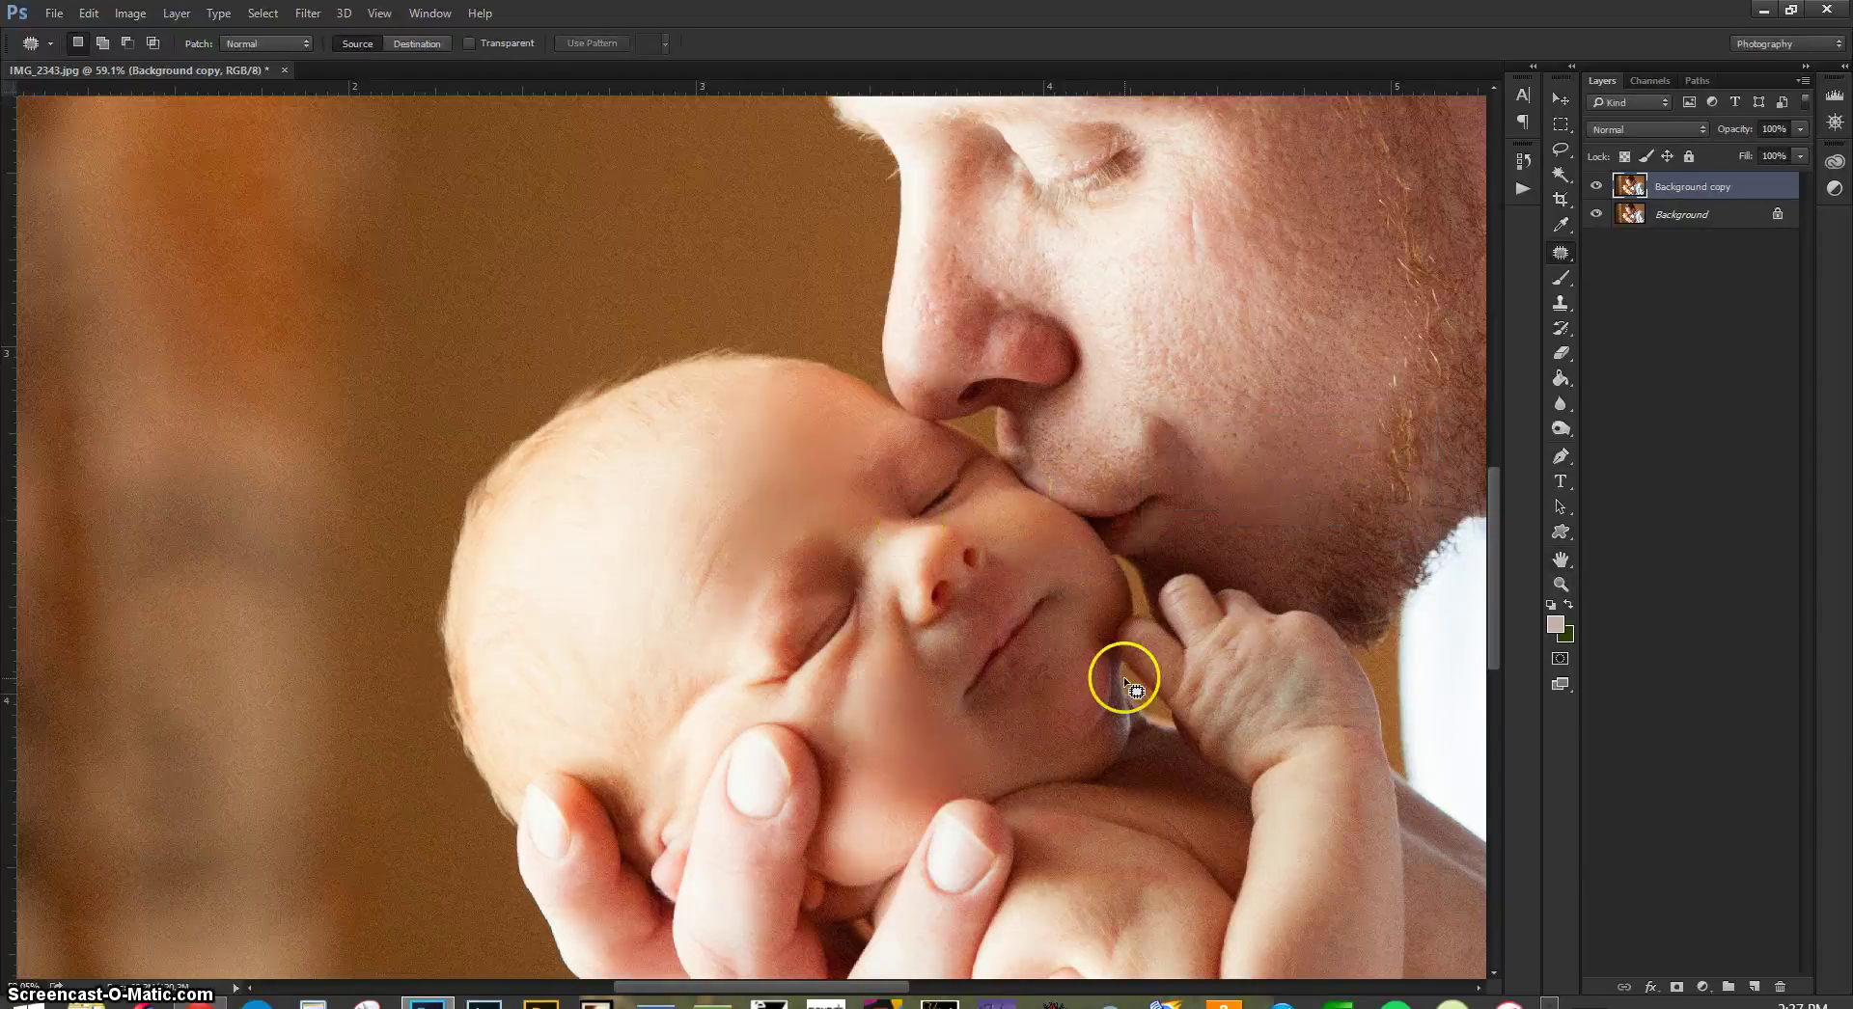
# - Patch the lower cheek between the adult's two fingertips with neighbouring cheek skin, fade the patch, and deselect
pyautogui.moveTo(882, 773)
pyautogui.mouseDown()
pyautogui.moveTo(861, 844)
pyautogui.moveTo(912, 835)
pyautogui.moveTo(944, 786)
pyautogui.moveTo(964, 792)
pyautogui.moveTo(922, 814)
pyautogui.moveTo(959, 836)
pyautogui.moveTo(907, 810)
pyautogui.moveTo(919, 770)
pyautogui.mouseUp()
pyautogui.hotkey('ctrl', 'shift', 'f')
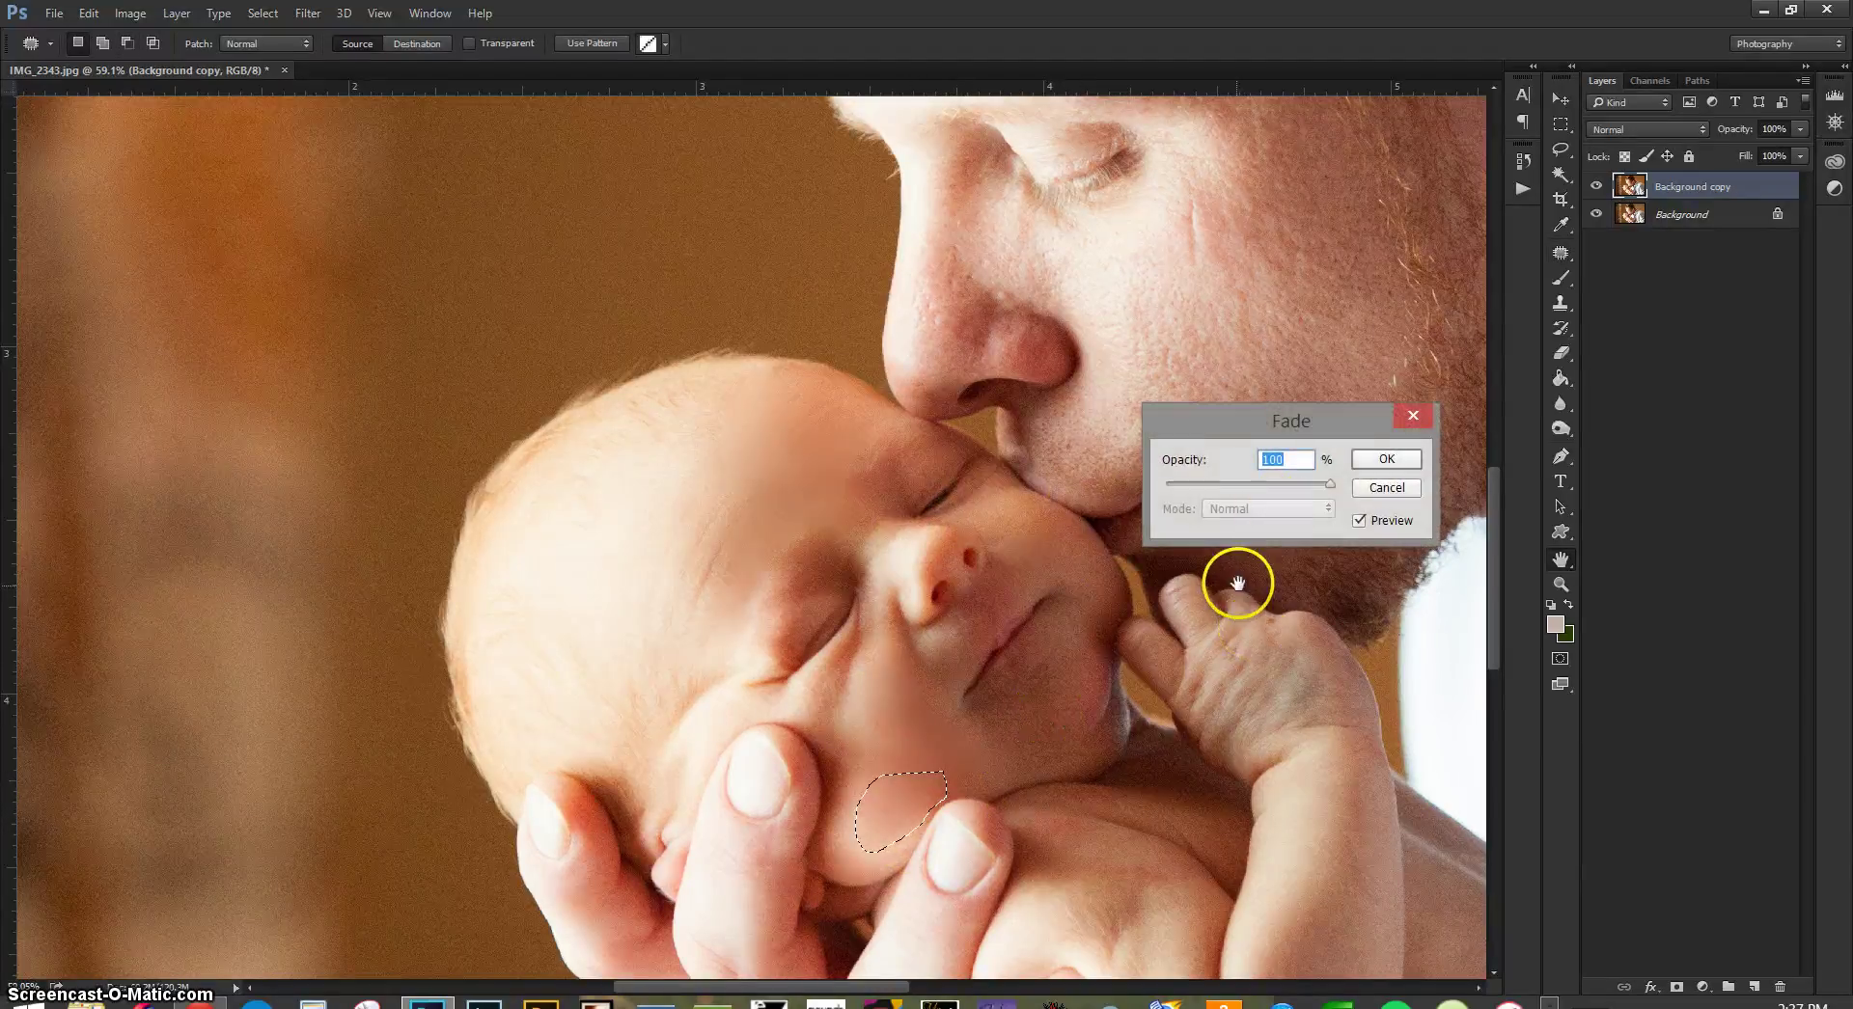
pyautogui.click(1385, 460)
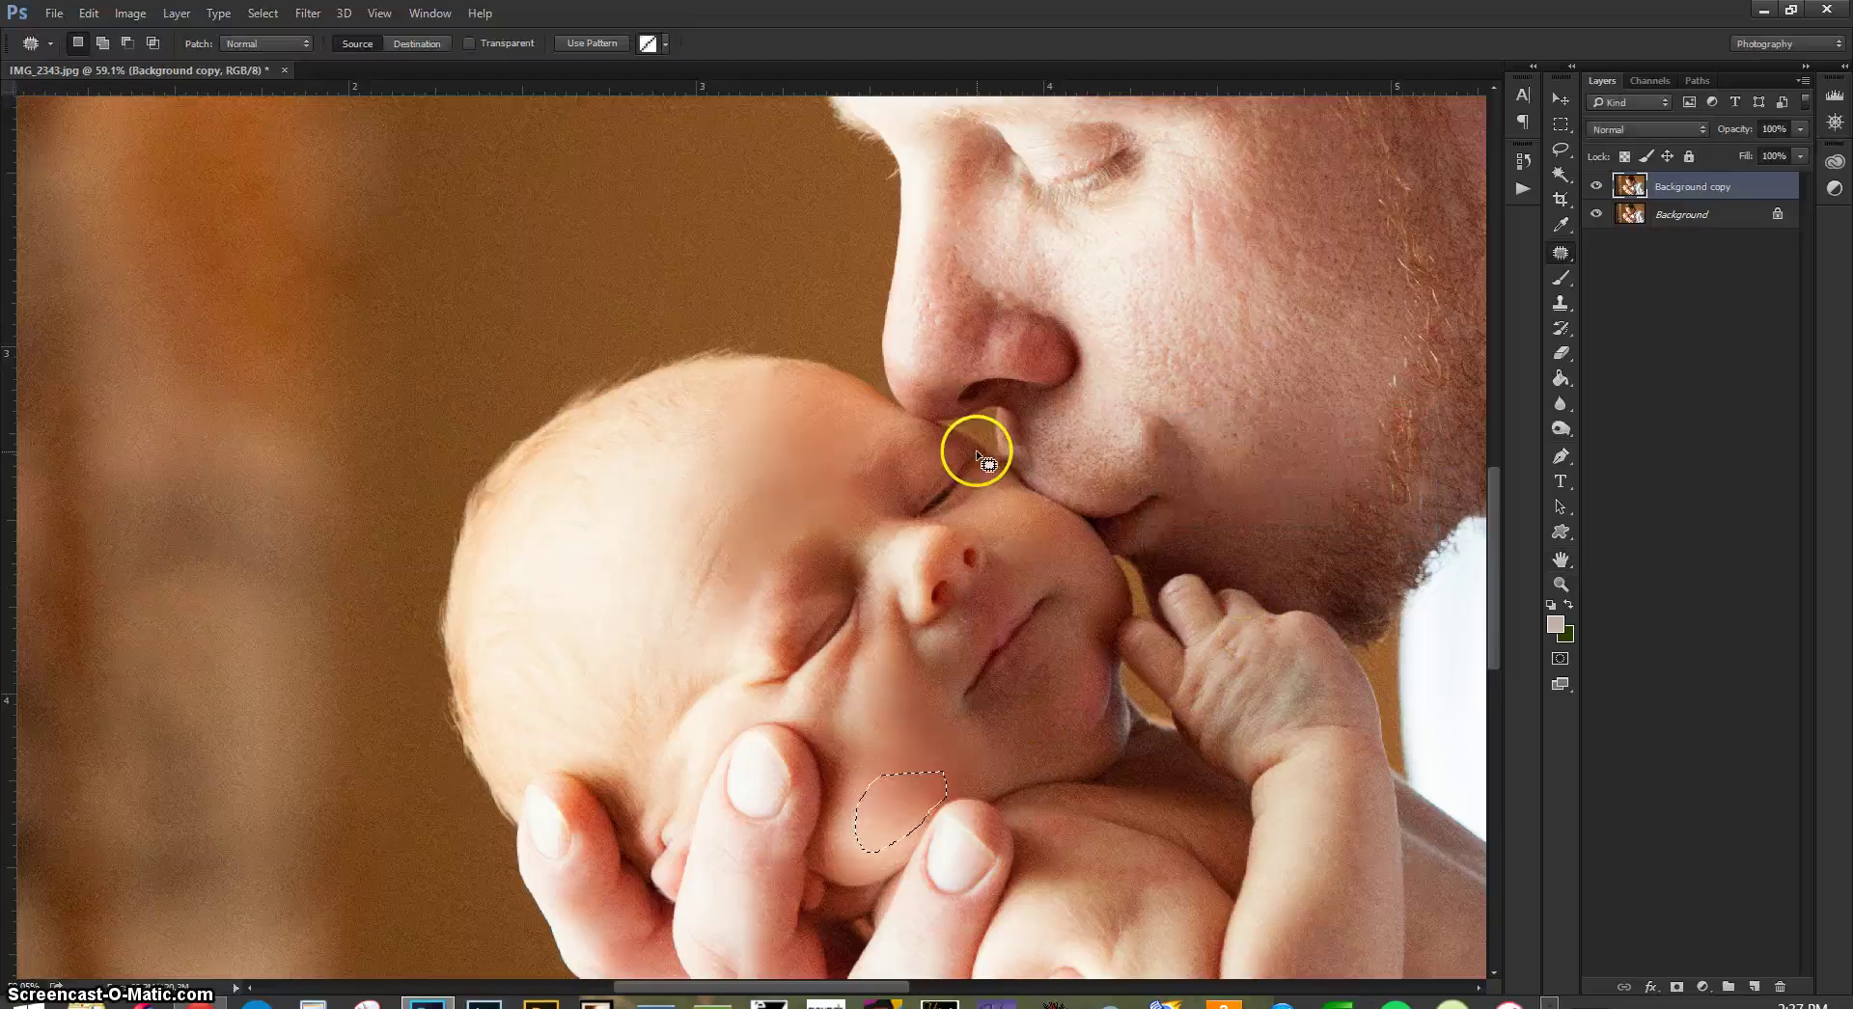
pyautogui.hotkey('ctrl', 'd')
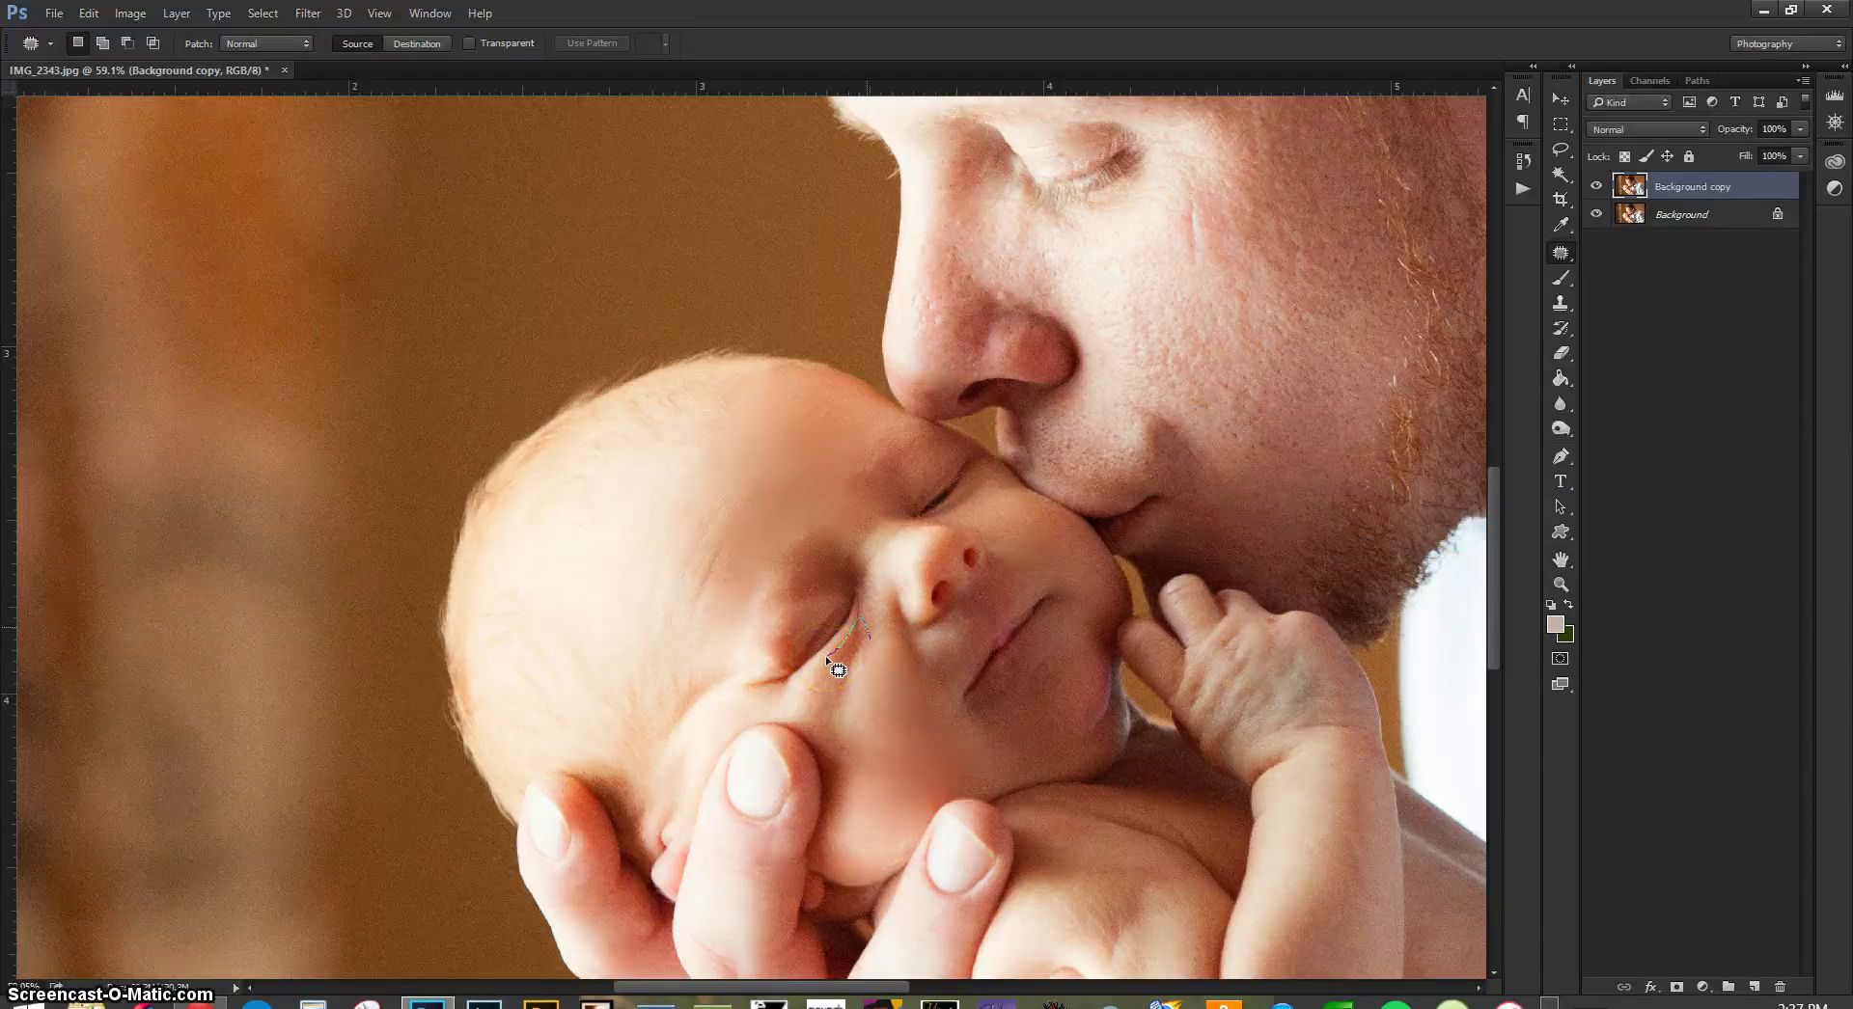
# - Patch the creased skin directly under the baby's lower eye with smooth cheek skin, partially fade the patch, and deselect
pyautogui.moveTo(827, 659); pyautogui.dragTo(827, 652)
pyautogui.moveTo(890, 716); pyautogui.dragTo(900, 755)
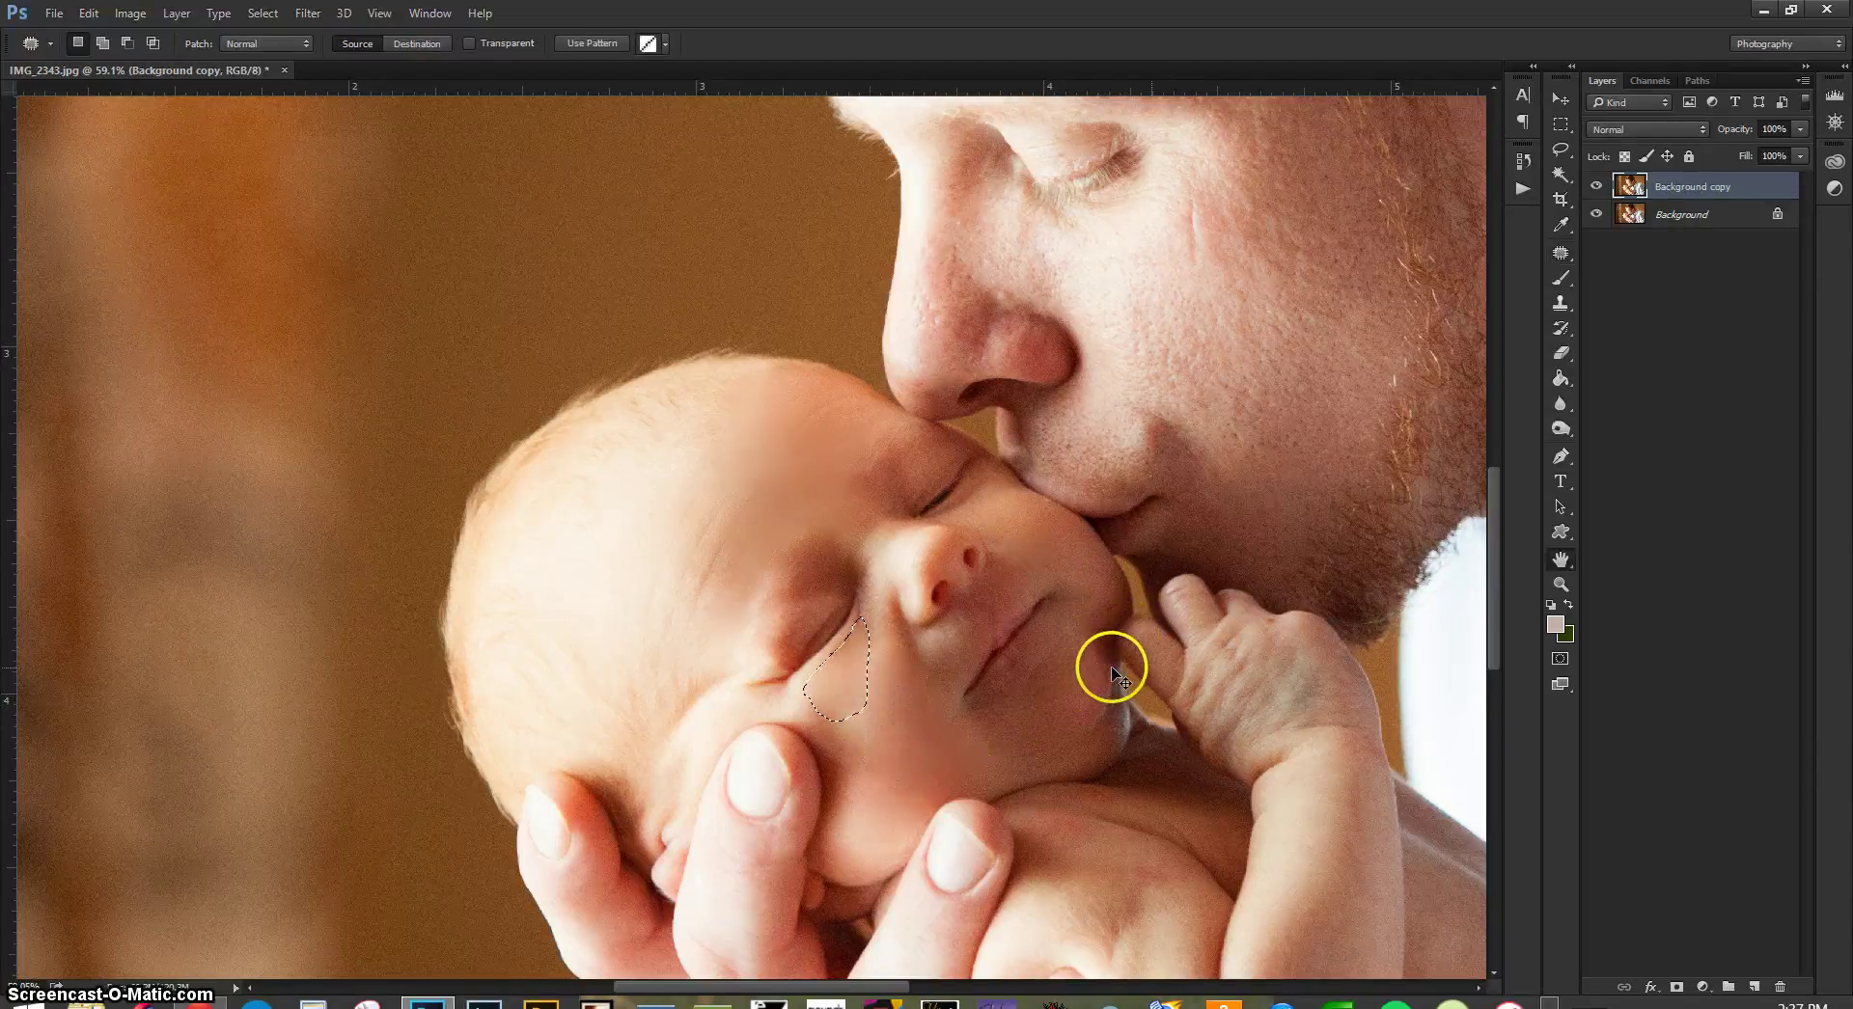
pyautogui.hotkey('ctrl', 'shift', 'f')
pyautogui.moveTo(1282, 492); pyautogui.dragTo(1255, 484)
pyautogui.click(1387, 458)
pyautogui.hotkey('ctrl', 'd')
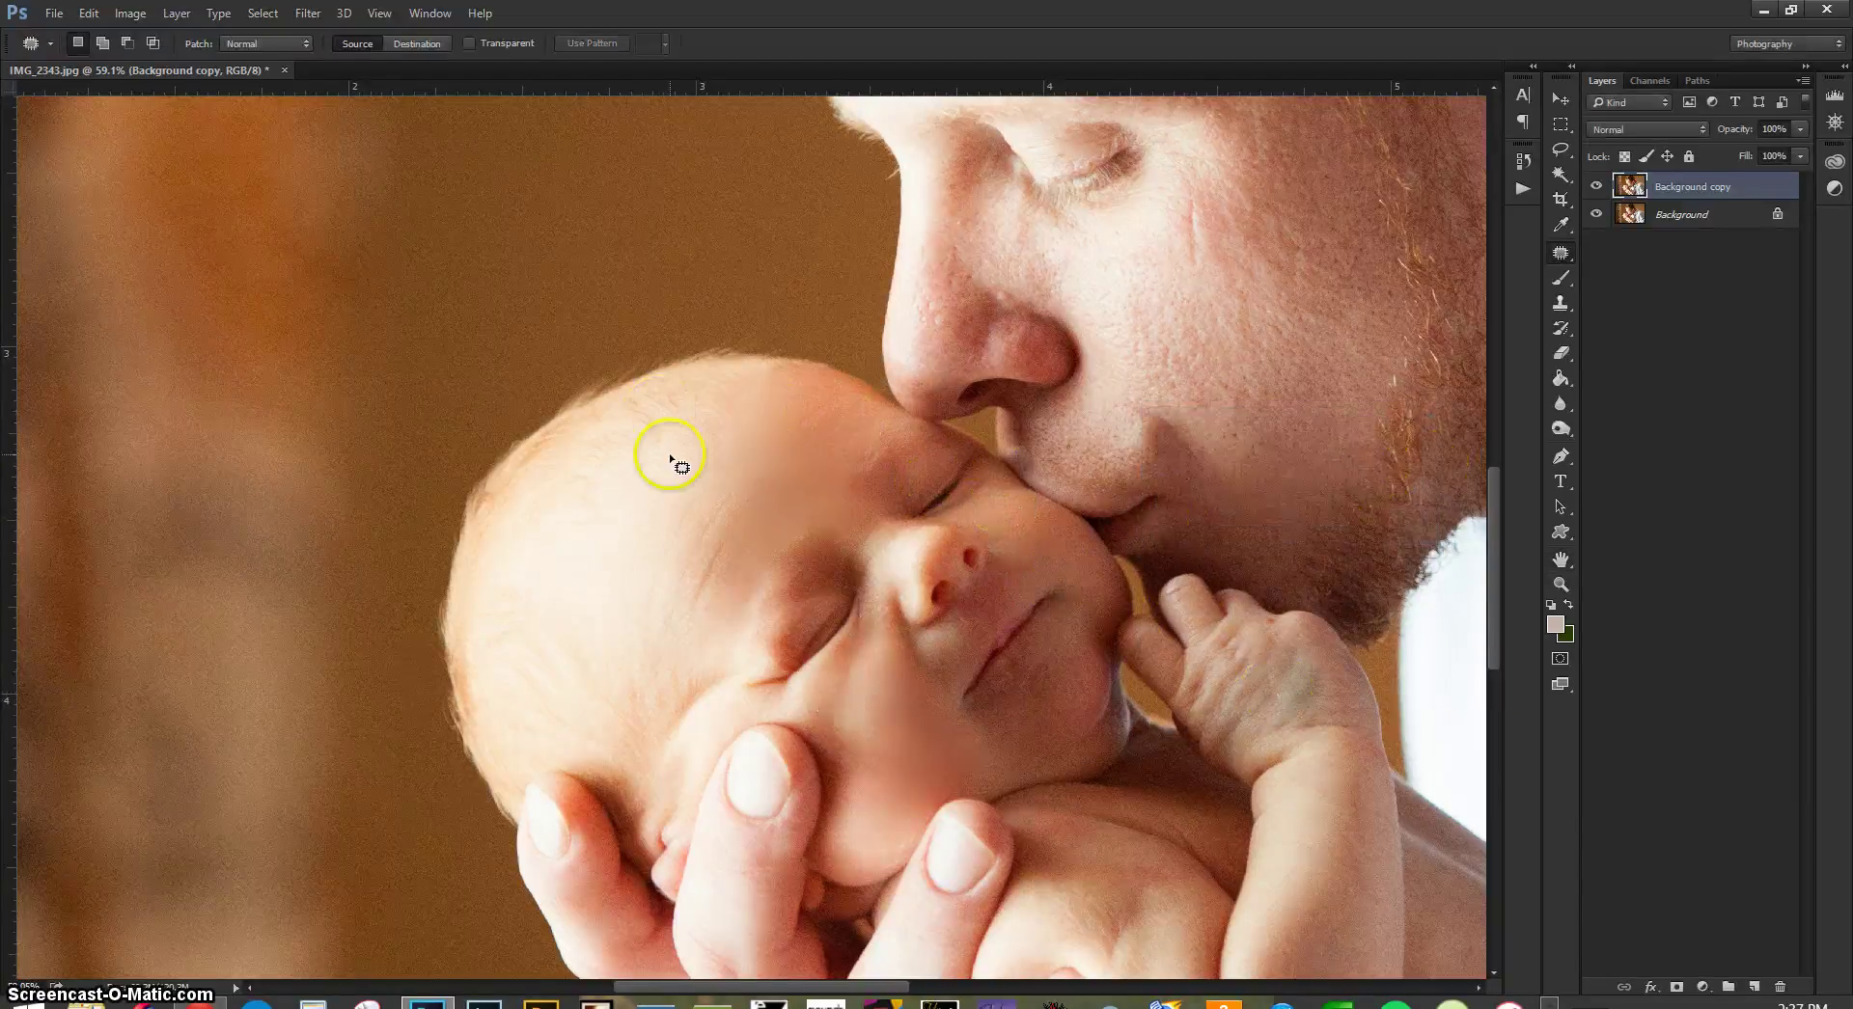
# - Patch the large forehead area above the baby's lower eyebrow with brighter skin from the side of the head, fade to 39%, and deselect
pyautogui.moveTo(751, 542)
pyautogui.mouseDown()
pyautogui.moveTo(722, 620)
pyautogui.moveTo(646, 616)
pyautogui.moveTo(658, 514)
pyautogui.moveTo(716, 458)
pyautogui.moveTo(748, 479)
pyautogui.moveTo(686, 557)
pyautogui.moveTo(612, 570)
pyautogui.mouseUp()
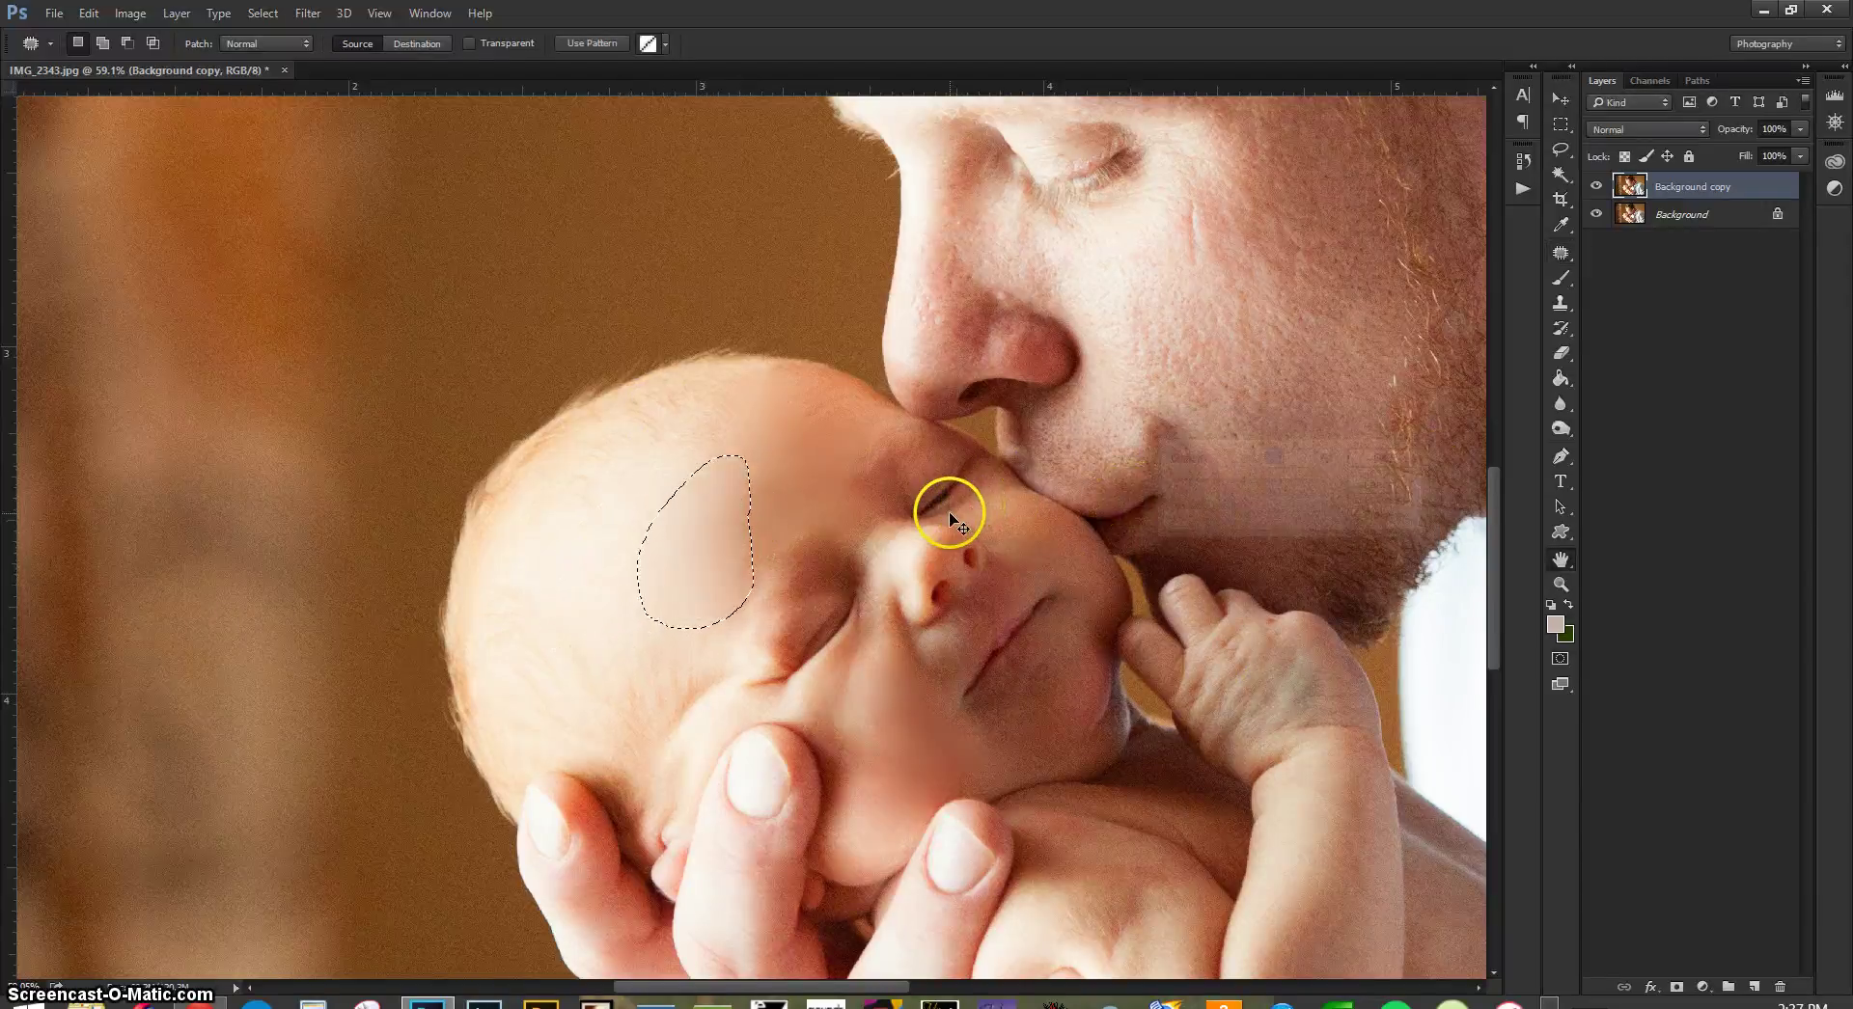
pyautogui.hotkey('ctrl', 'shift', 'f')
pyautogui.moveTo(1276, 483); pyautogui.dragTo(1239, 493)
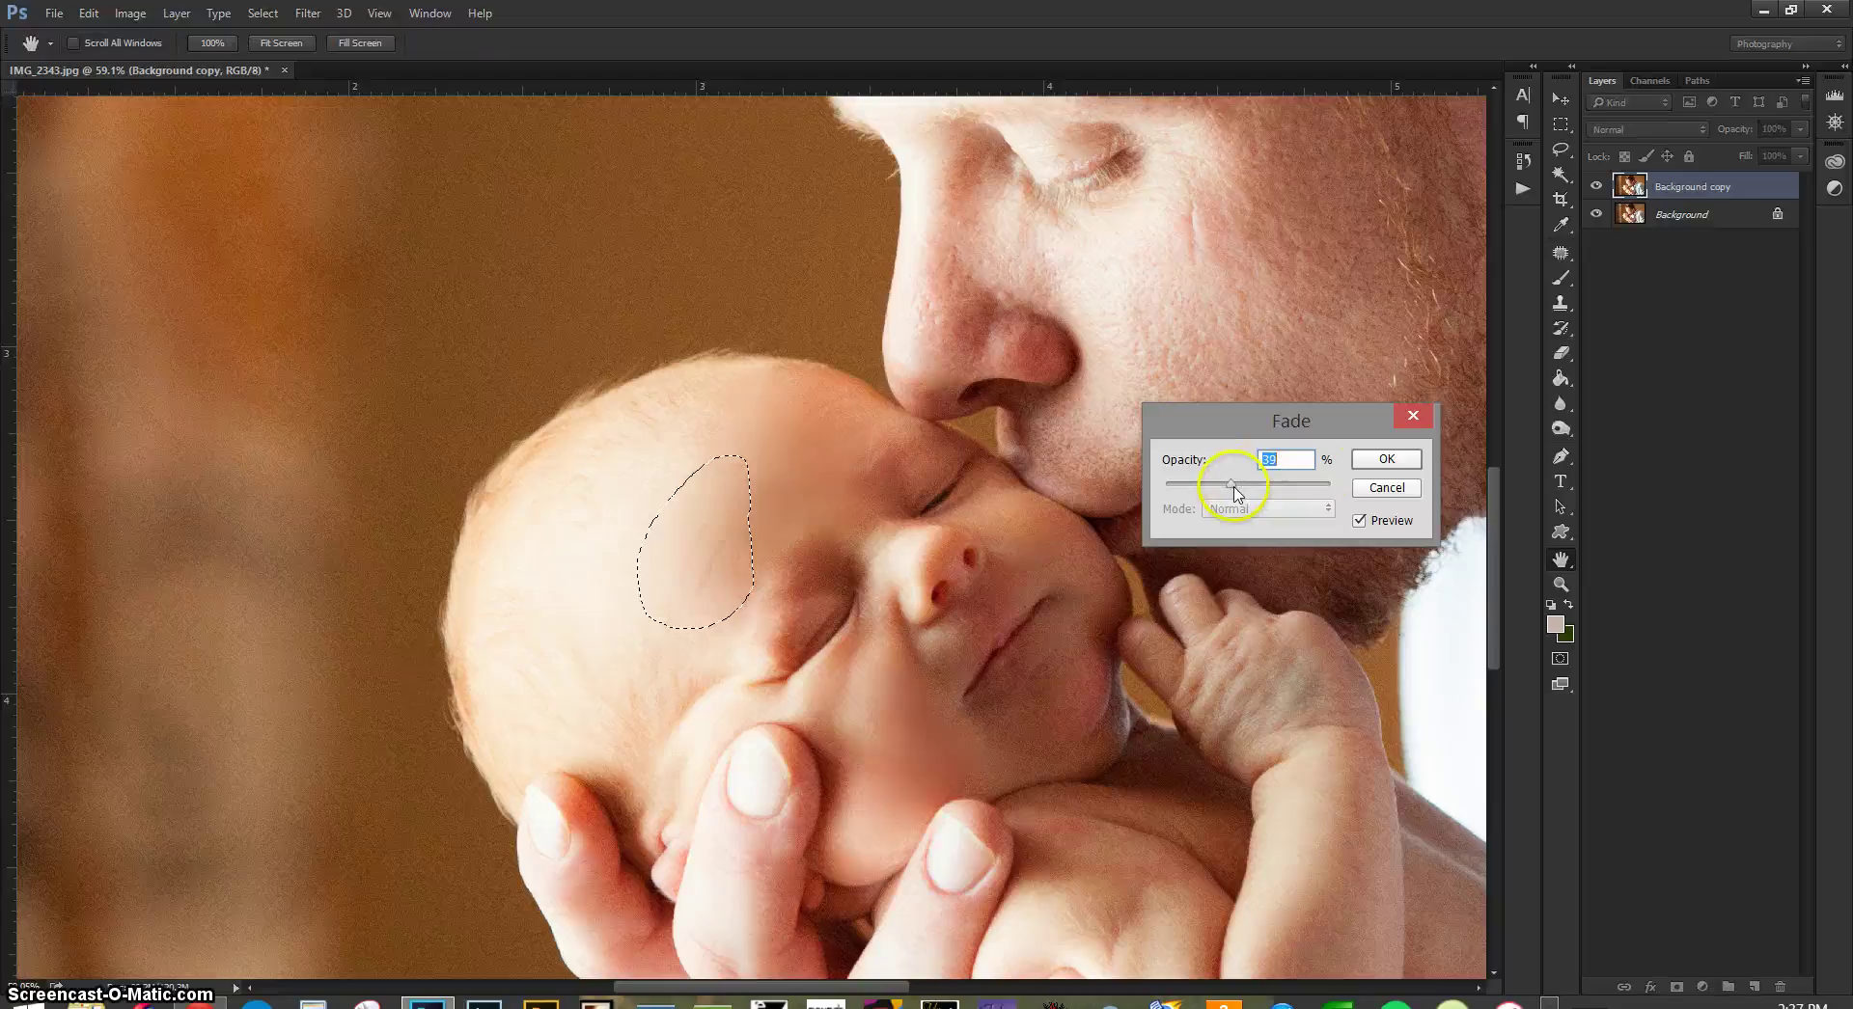
pyautogui.click(1385, 459)
pyautogui.hotkey('ctrl', 'd')
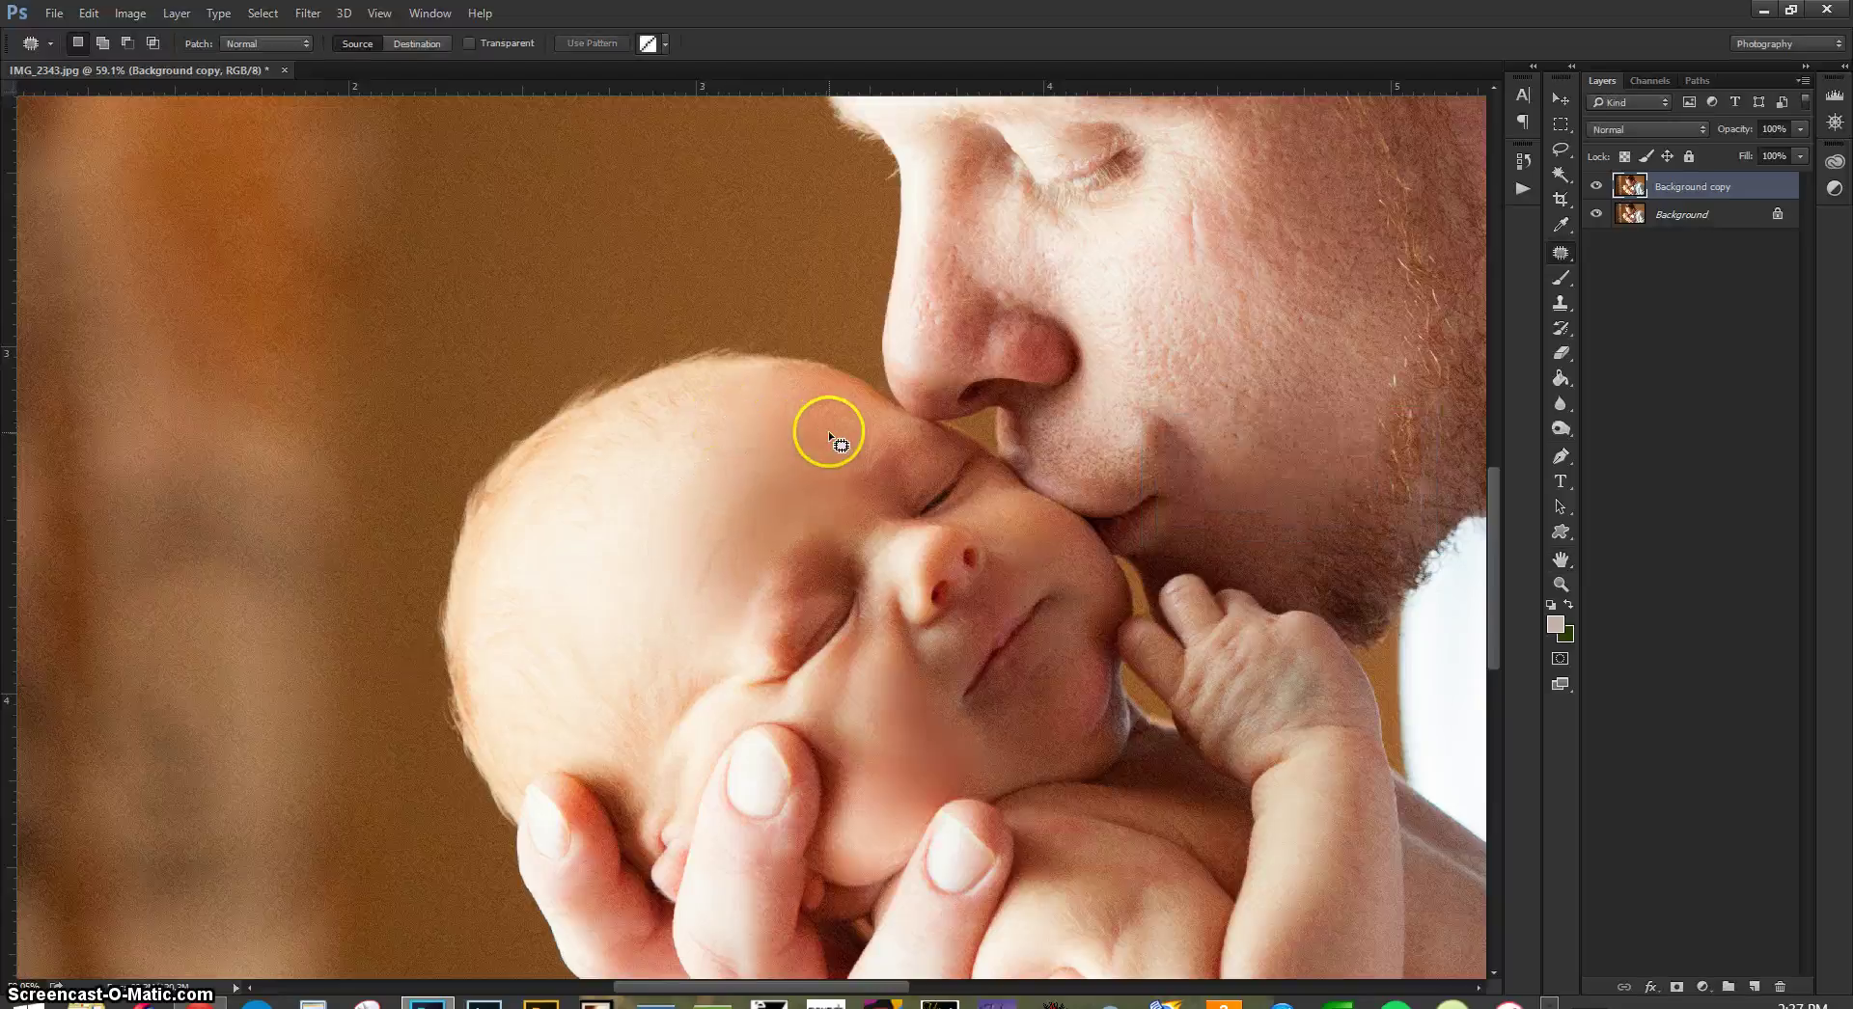
# - Patch the edge of the baby's forehead near the man's nose with nearby forehead skin, fade the patch to 32%, and deselect
pyautogui.moveTo(870, 415)
pyautogui.mouseDown()
pyautogui.moveTo(770, 406)
pyautogui.moveTo(864, 403)
pyautogui.moveTo(775, 444)
pyautogui.moveTo(855, 450)
pyautogui.mouseUp()
pyautogui.hotkey('ctrl', 'shift', 'f')
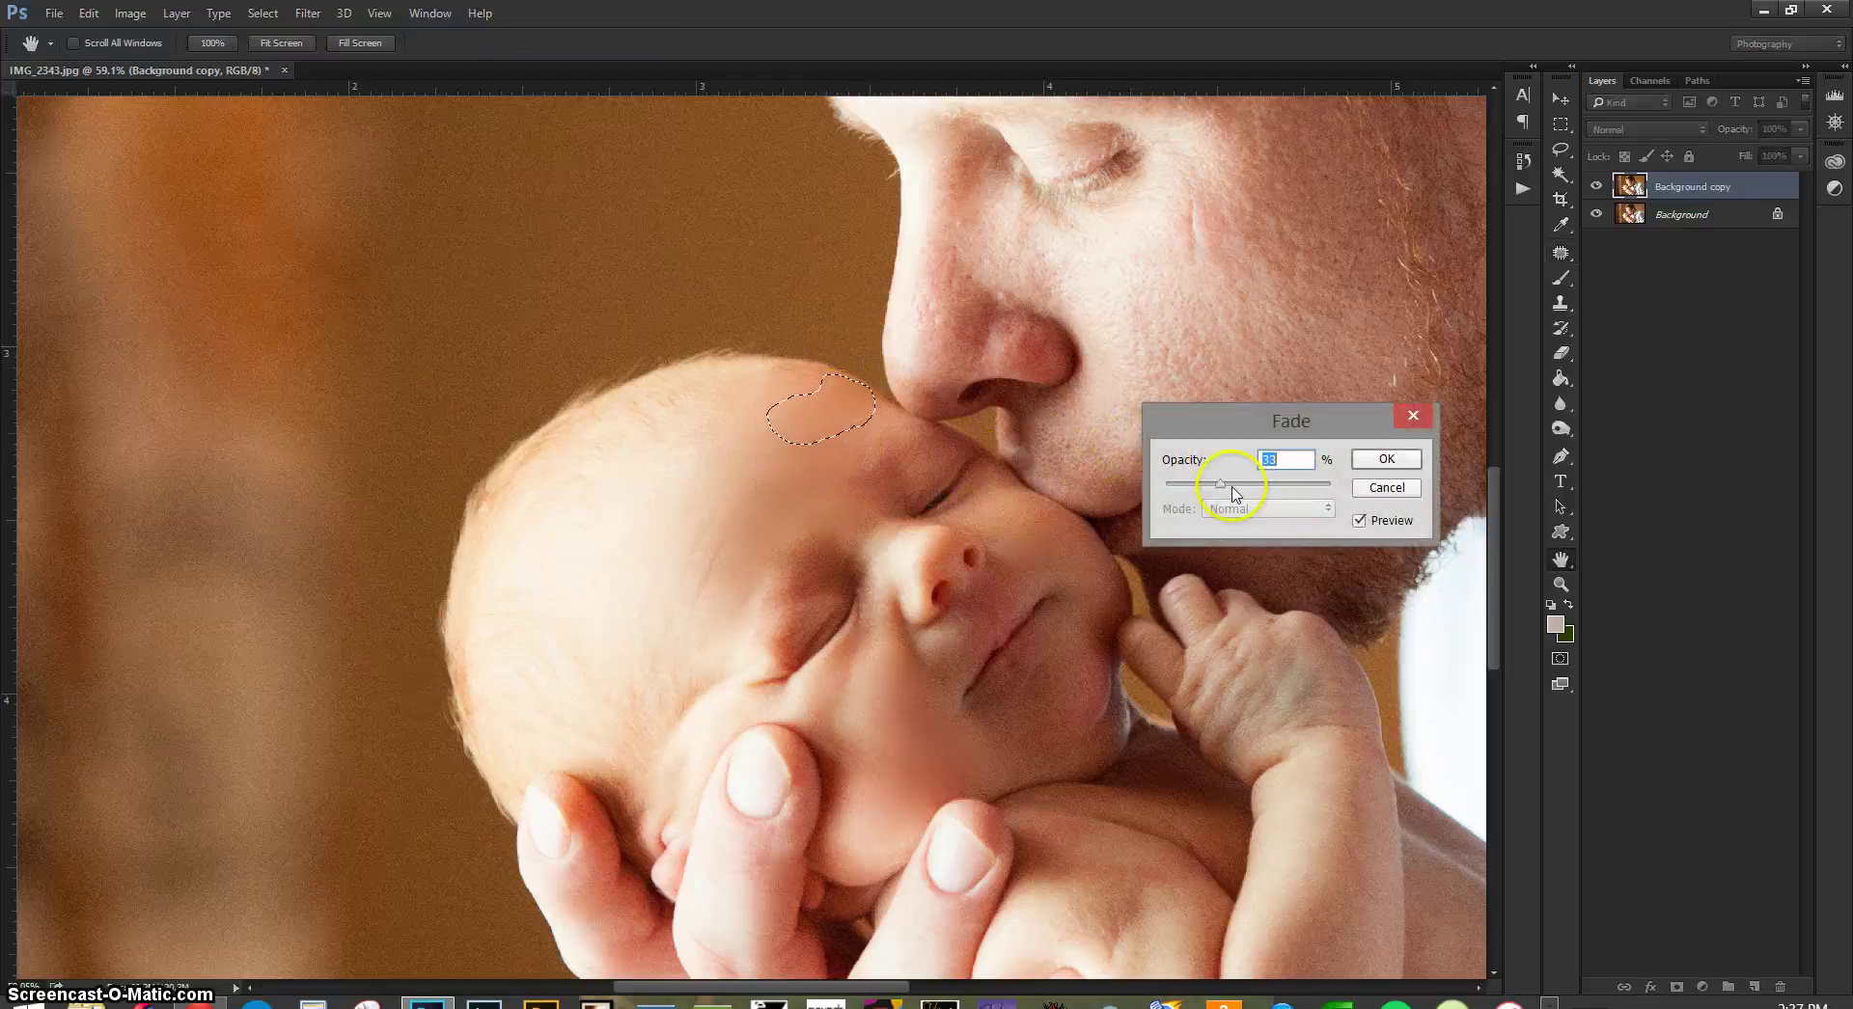
pyautogui.moveTo(1236, 492); pyautogui.dragTo(1231, 492)
pyautogui.click(1385, 459)
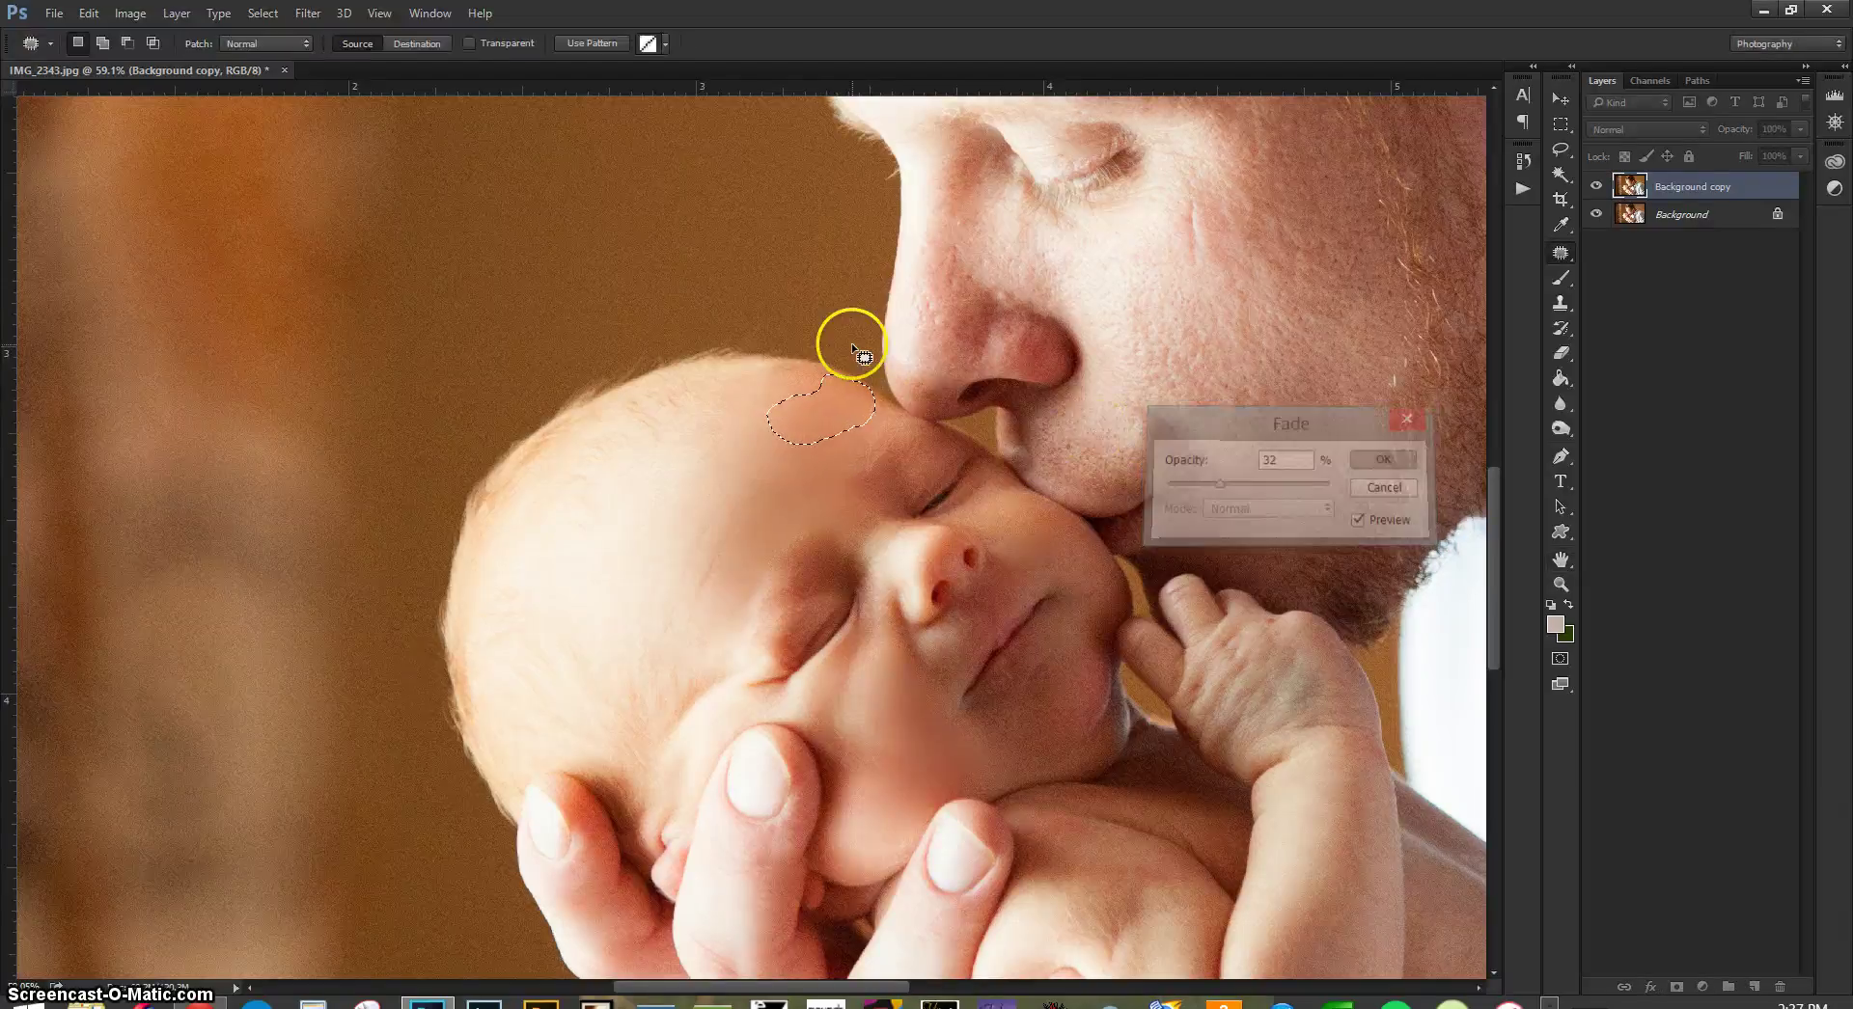
pyautogui.hotkey('ctrl', 'd')
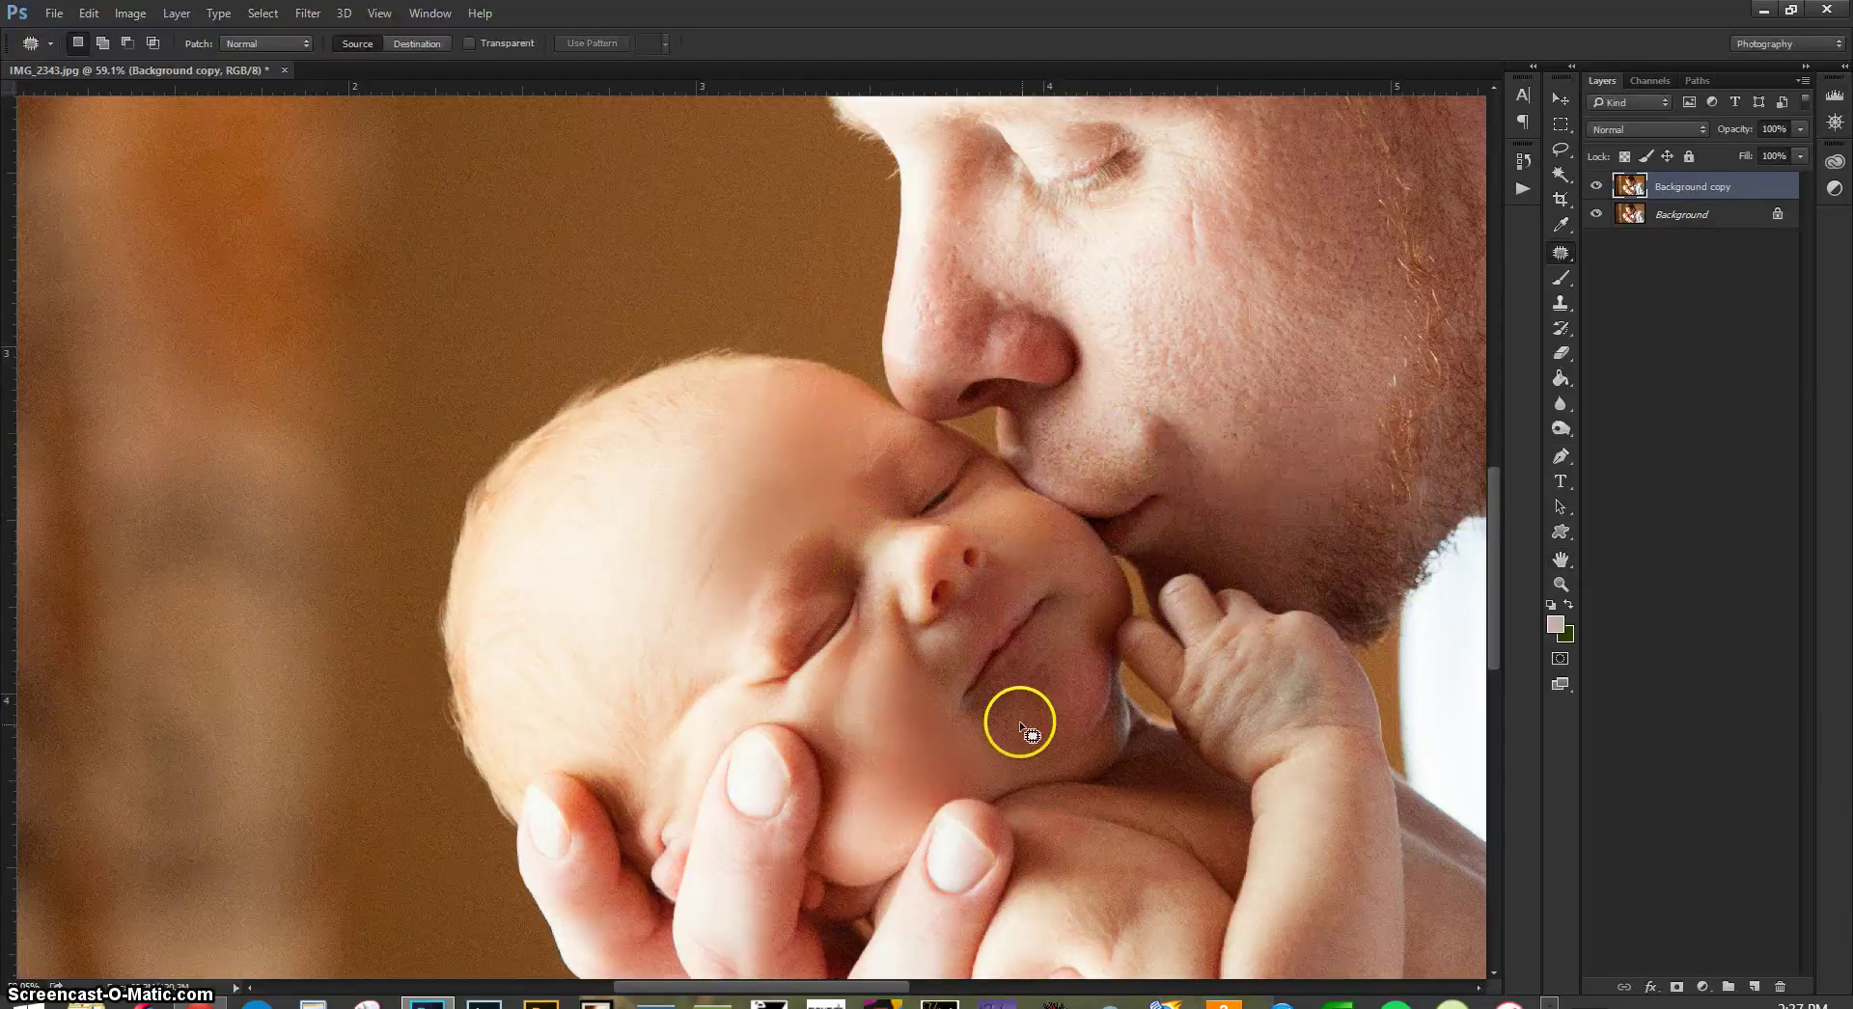
# - Patch the baby's chin below the mouth with smooth forehead skin, fade the patch, and deselect
pyautogui.moveTo(1056, 740)
pyautogui.mouseDown()
pyautogui.moveTo(1031, 694)
pyautogui.moveTo(1040, 731)
pyautogui.moveTo(941, 750)
pyautogui.moveTo(766, 480)
pyautogui.moveTo(790, 460)
pyautogui.mouseUp()
pyautogui.hotkey('ctrl', 'shift', 'f')
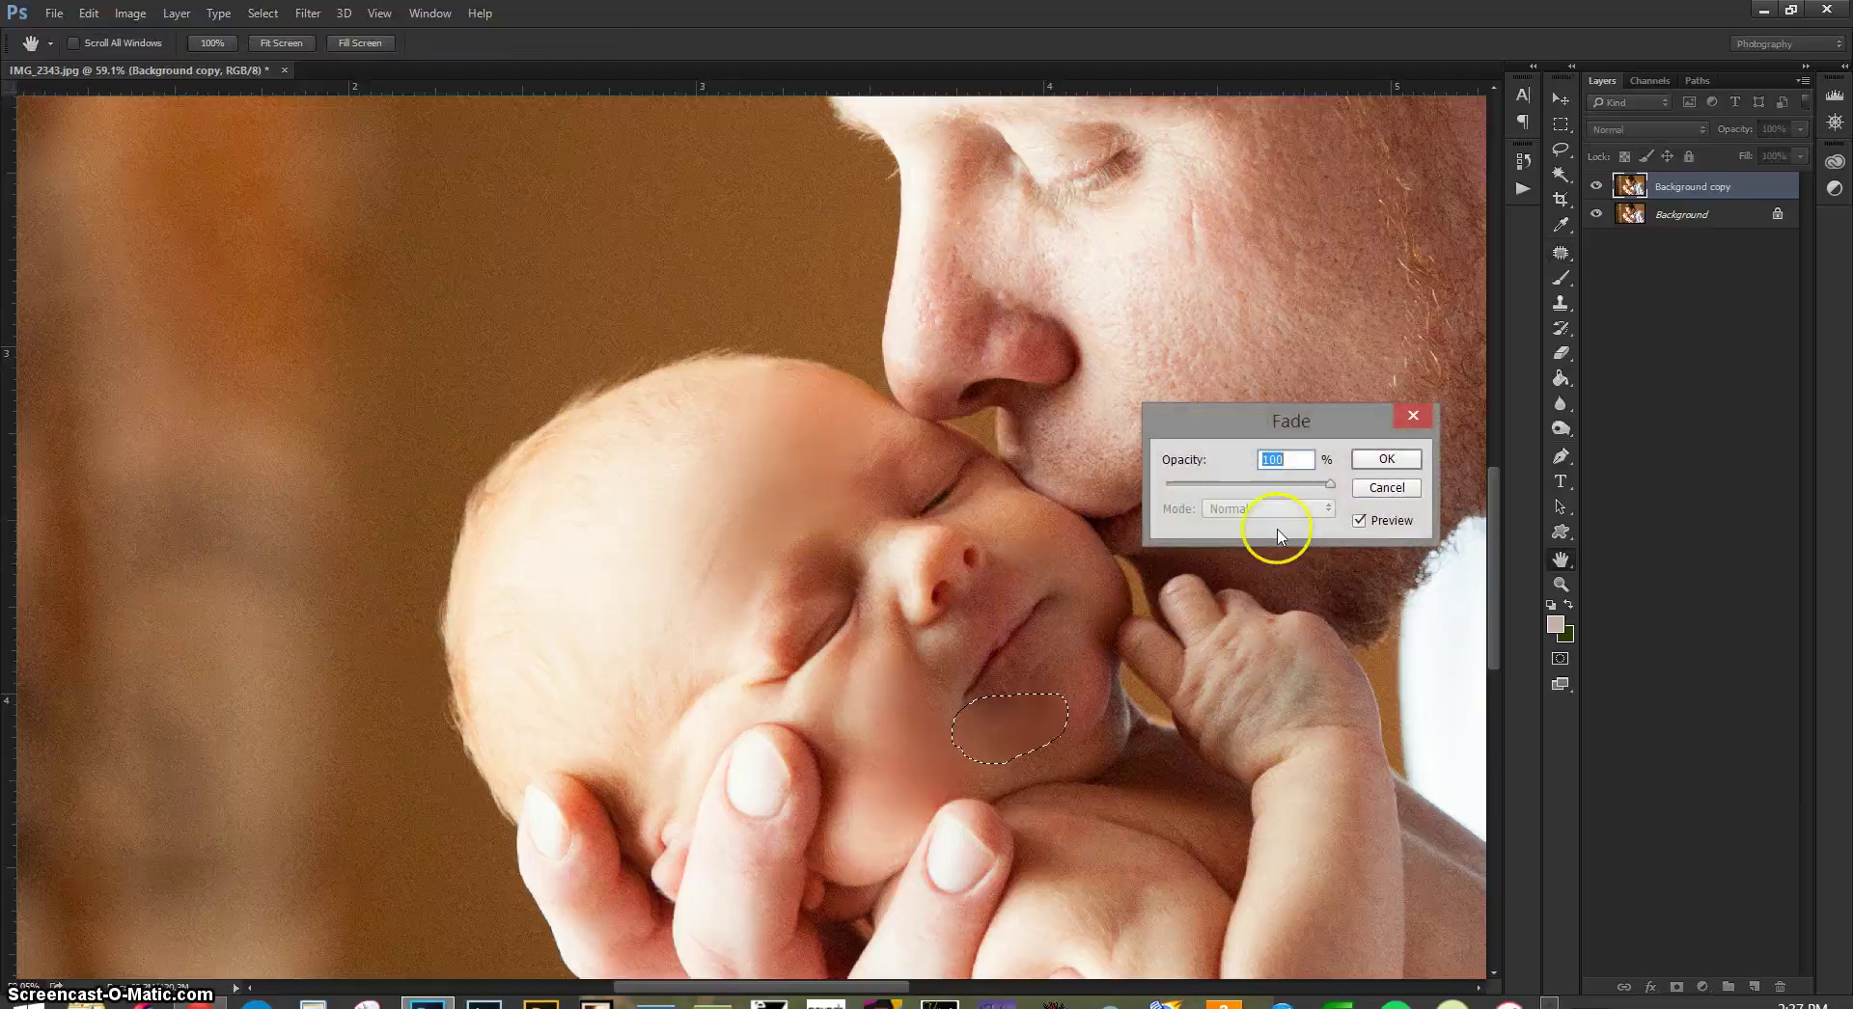
pyautogui.click(1386, 459)
pyautogui.hotkey('ctrl', 'd')
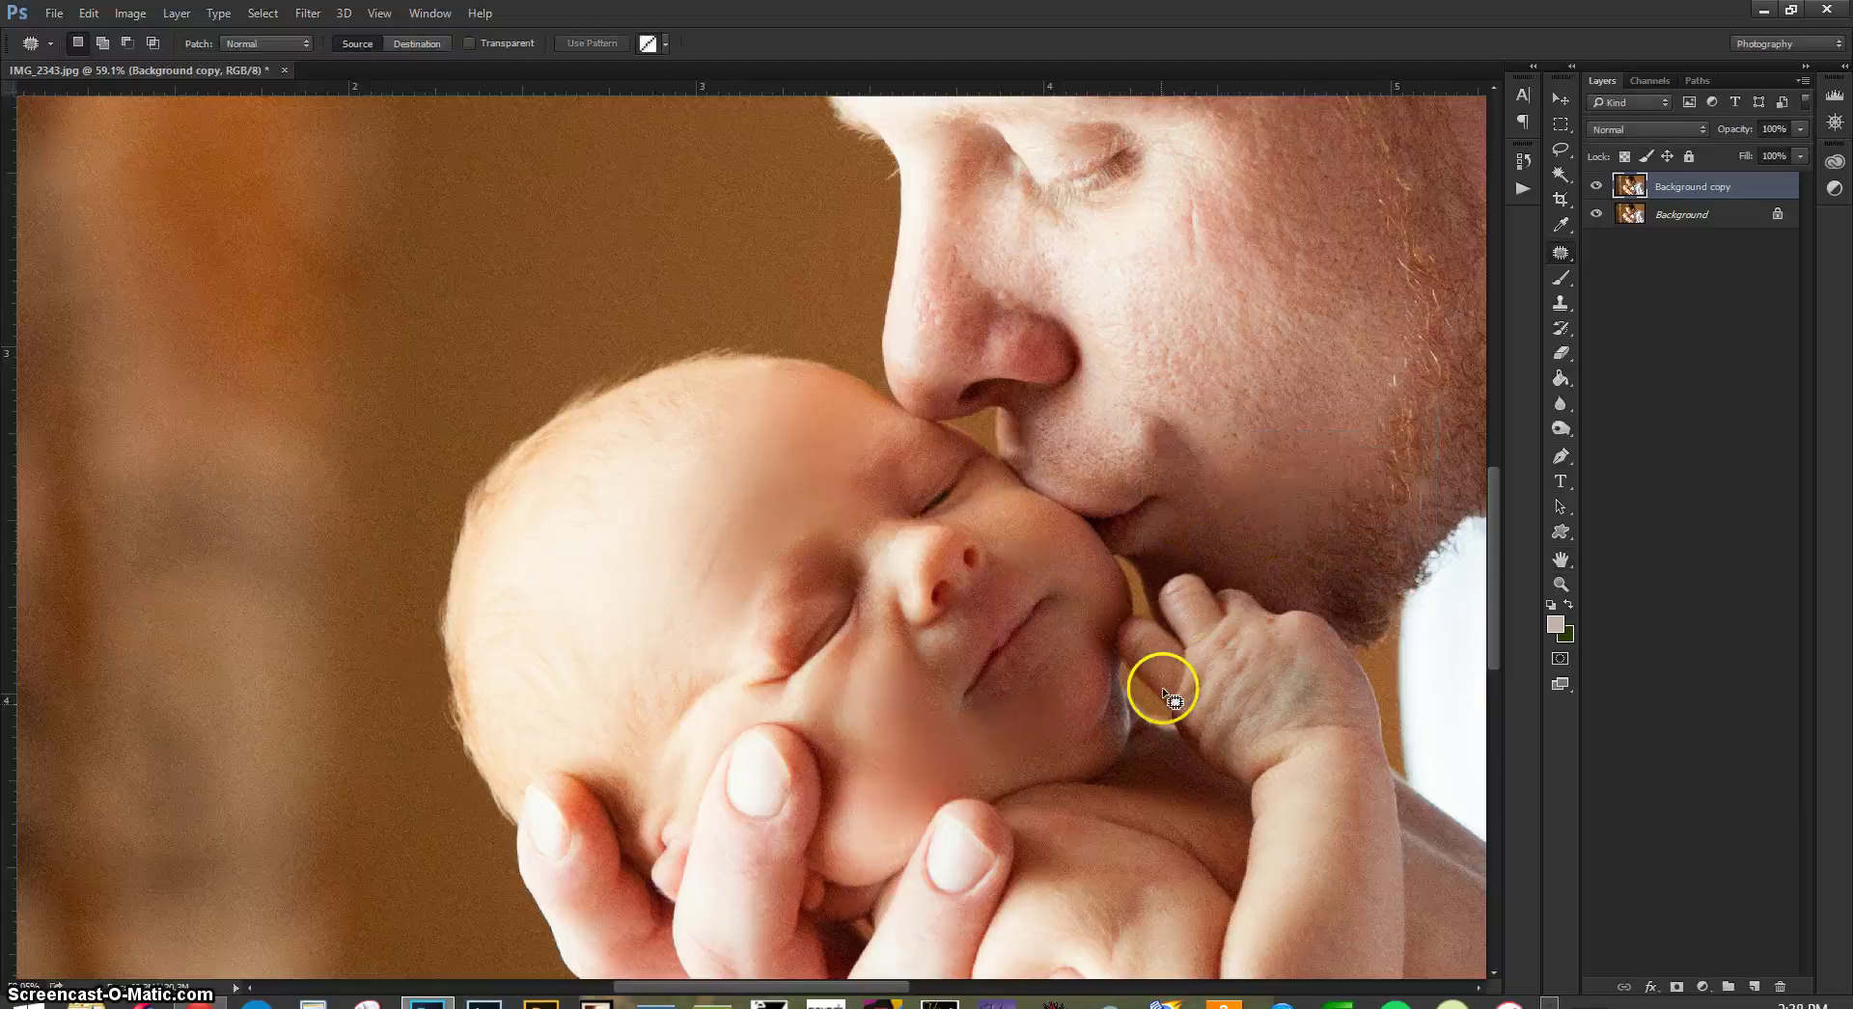
# - Patch the small area along the baby's jawline beneath the mouth corner with chin skin, fade the patch, and deselect
pyautogui.moveTo(994, 743)
pyautogui.mouseDown()
pyautogui.moveTo(1010, 745)
pyautogui.moveTo(943, 756)
pyautogui.moveTo(1080, 714)
pyautogui.mouseUp()
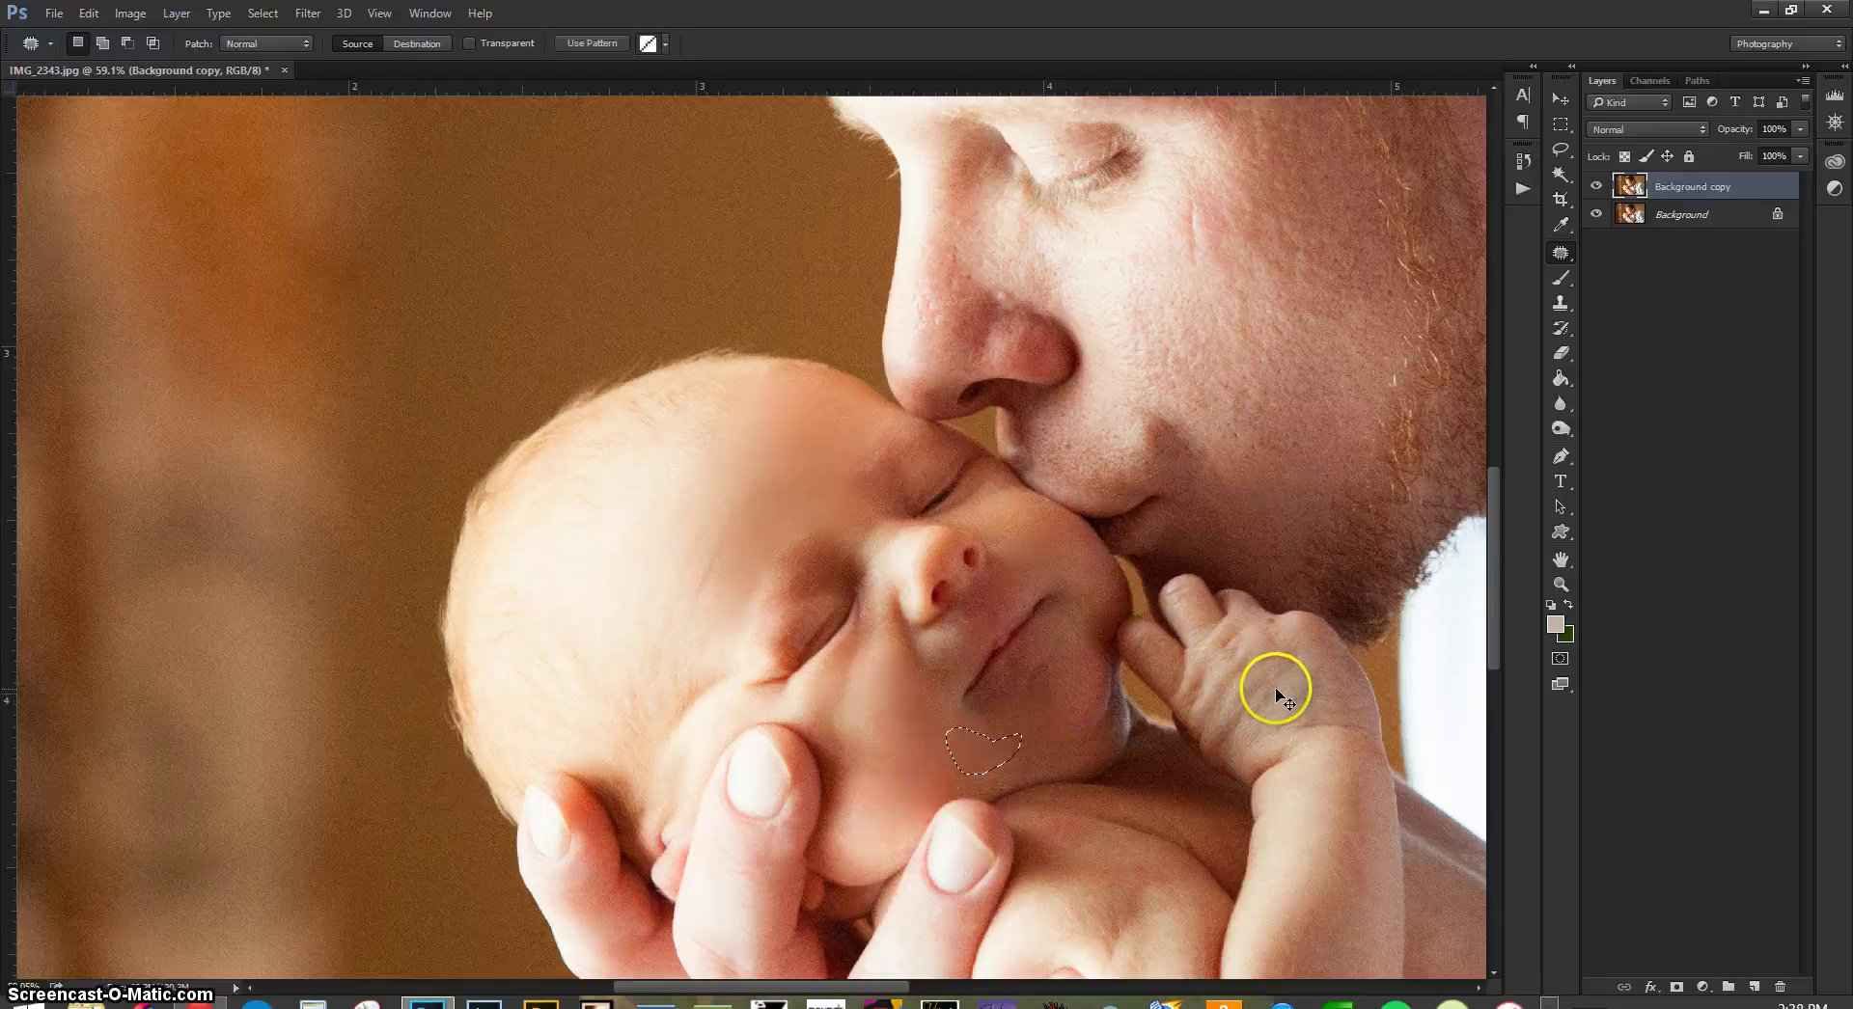
pyautogui.hotkey('ctrl', 'shift', 'f')
pyautogui.click(1389, 460)
pyautogui.hotkey('ctrl', 'd')
# - Patch the cheek just below the baby's upper eye with smooth forehead skin, fade the patch to 30%, and deselect
pyautogui.scroll(2, 1222, 662)
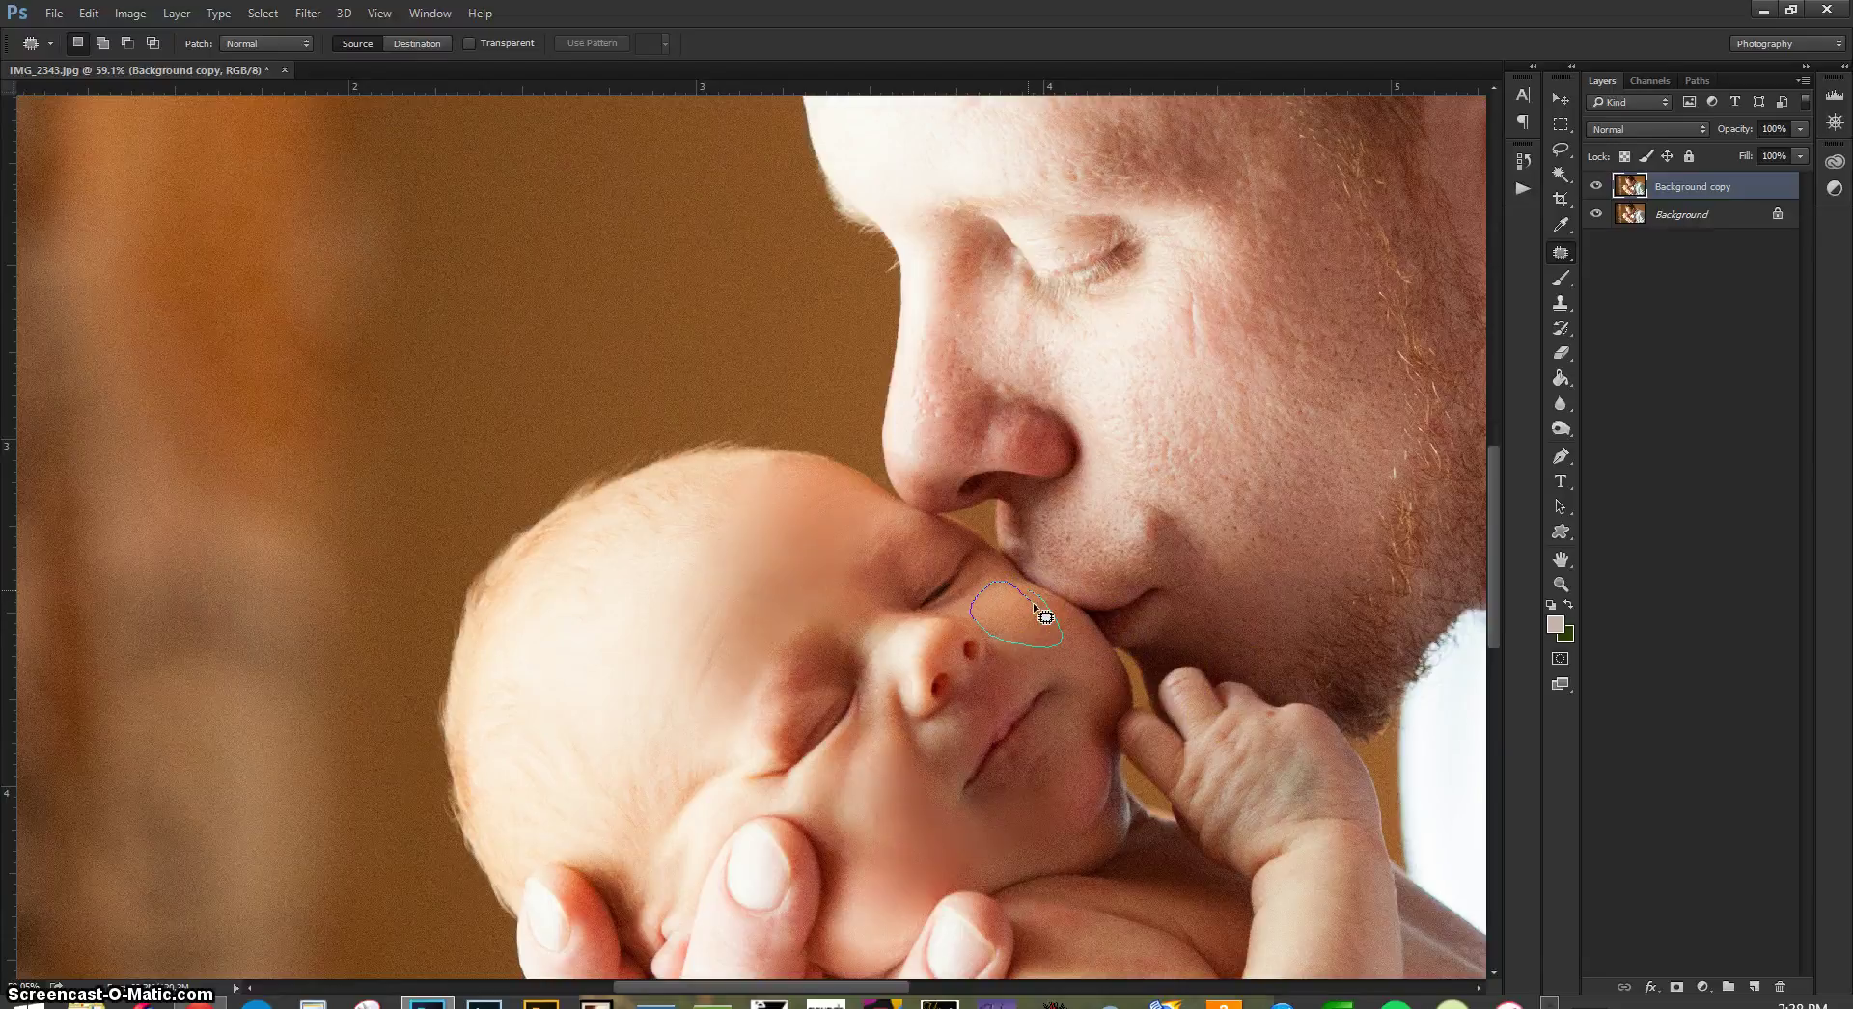
pyautogui.moveTo(1033, 608)
pyautogui.mouseDown()
pyautogui.moveTo(1021, 650)
pyautogui.moveTo(1037, 616)
pyautogui.moveTo(1049, 633)
pyautogui.moveTo(1036, 615)
pyautogui.moveTo(797, 559)
pyautogui.mouseUp()
pyautogui.hotkey('ctrl', 'shift', 'f')
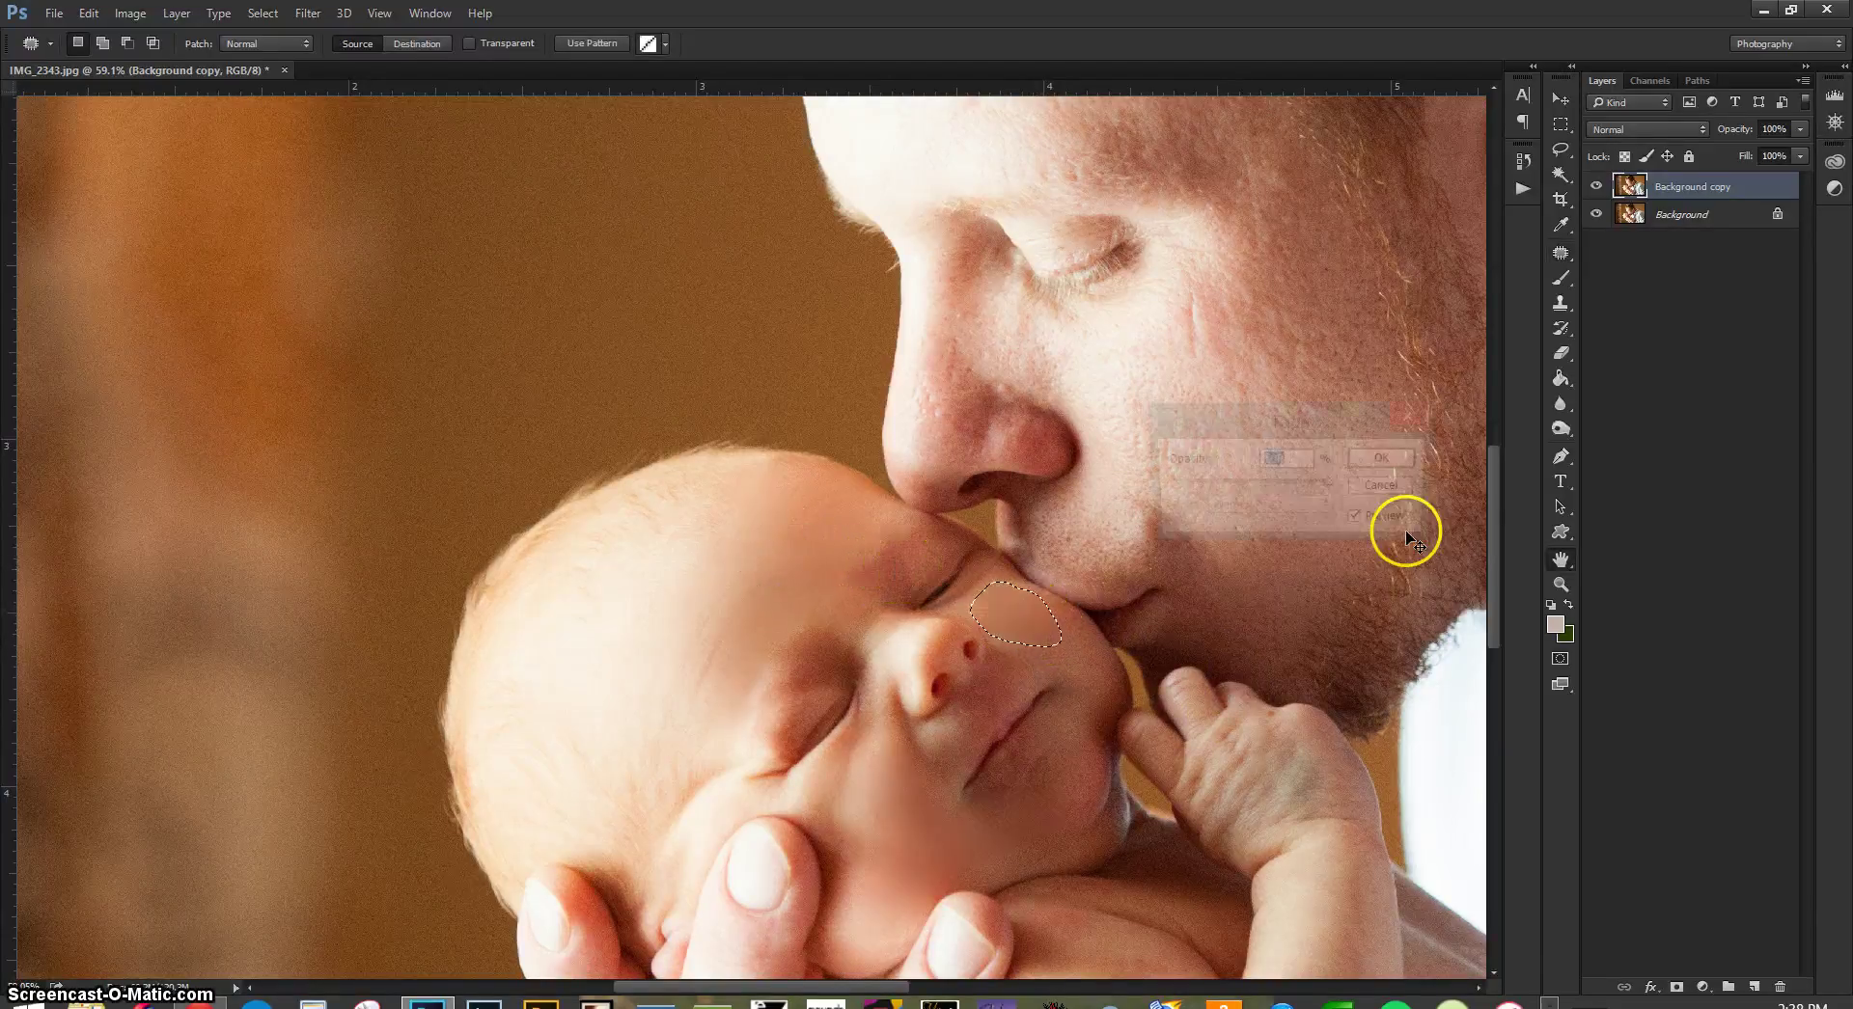
pyautogui.moveTo(1245, 484); pyautogui.dragTo(1215, 483)
pyautogui.click(1394, 461)
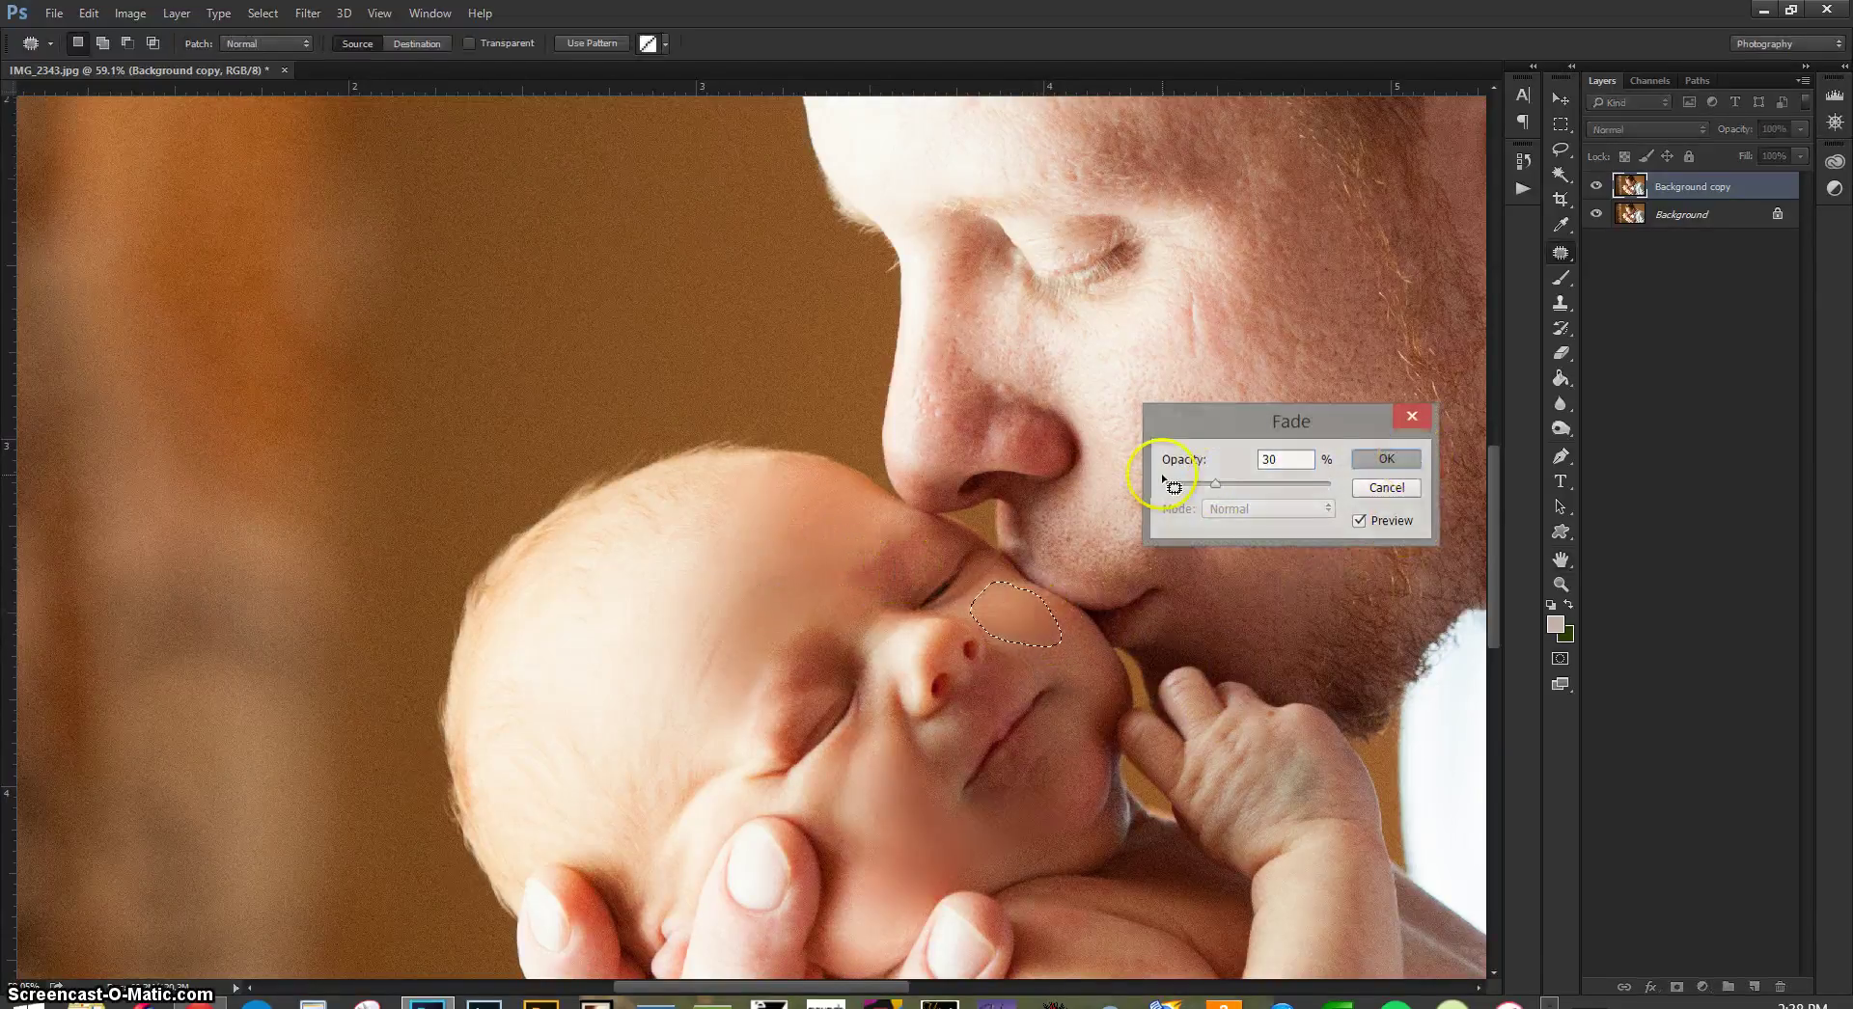
pyautogui.hotkey('ctrl', 'd')
# - Patch the fold between the baby's nose and mouth corner with smooth lower-cheek skin and fade the patch to 37%
pyautogui.scroll(-3, 1265, 691)
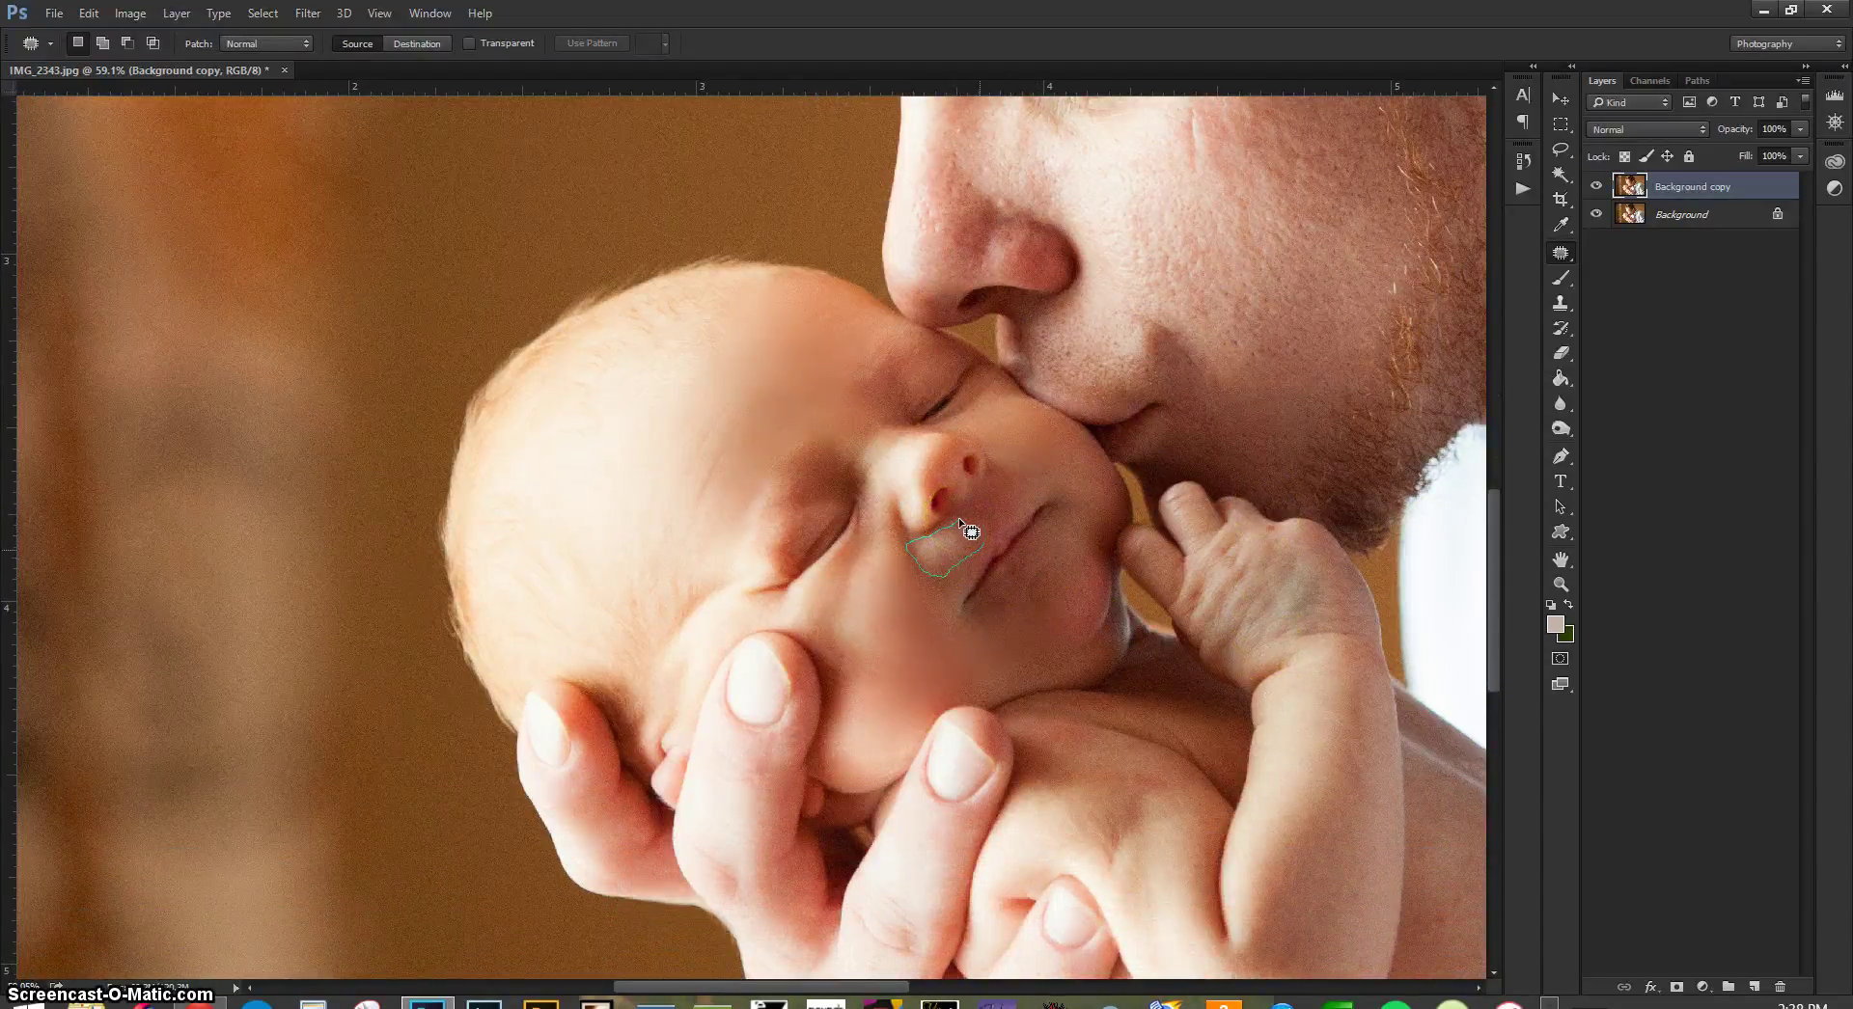
pyautogui.moveTo(946, 541); pyautogui.dragTo(940, 632)
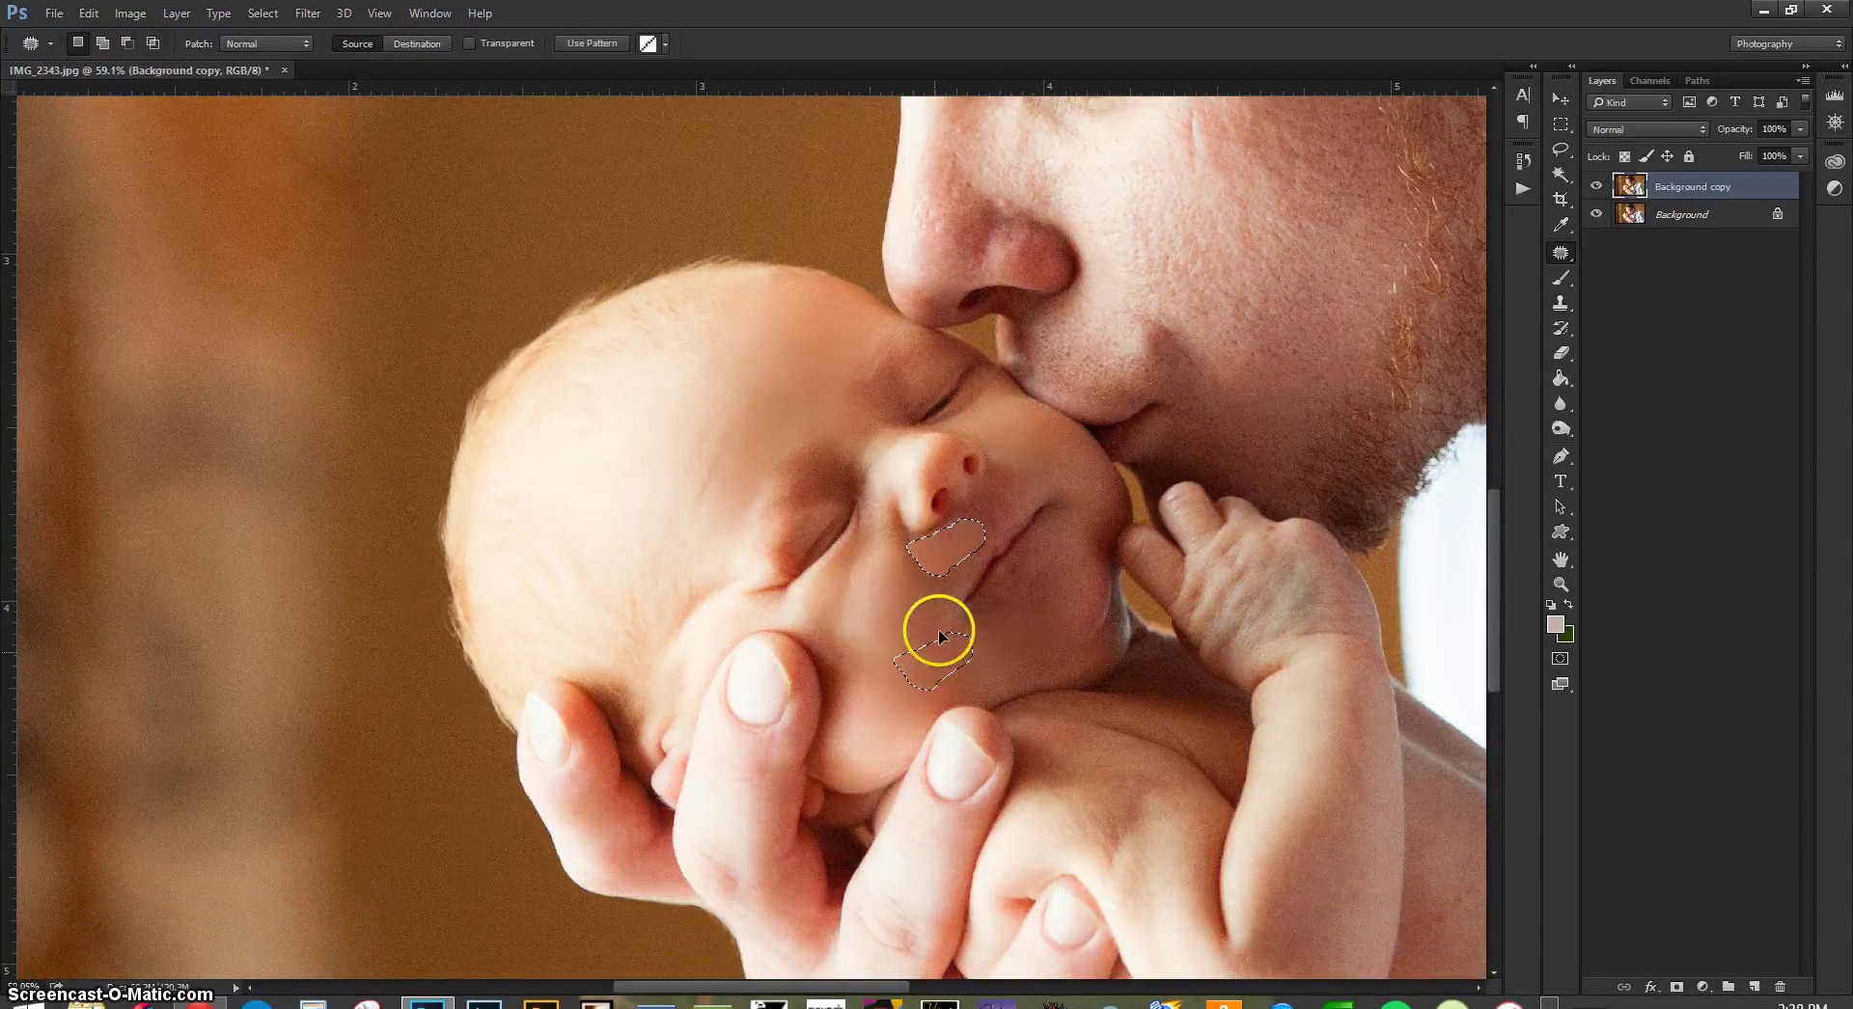
pyautogui.hotkey('ctrl', 'shift', 'f')
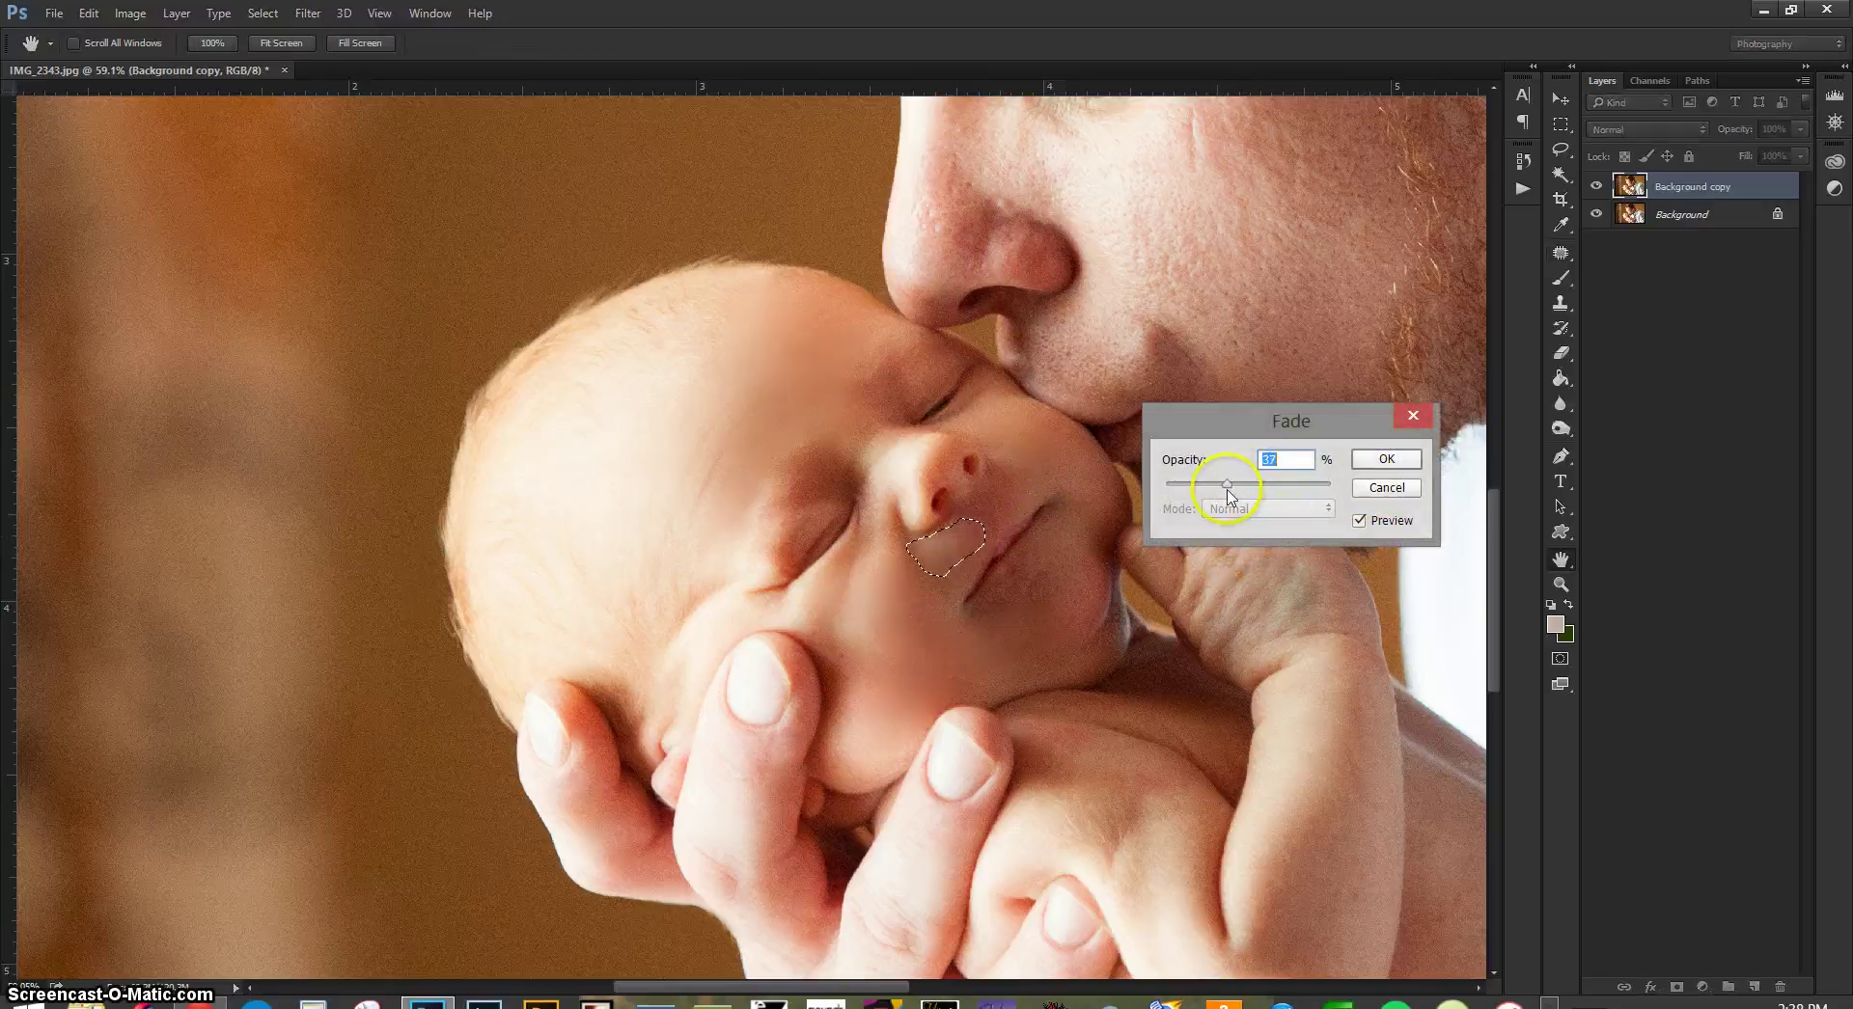
pyautogui.click(1371, 463)
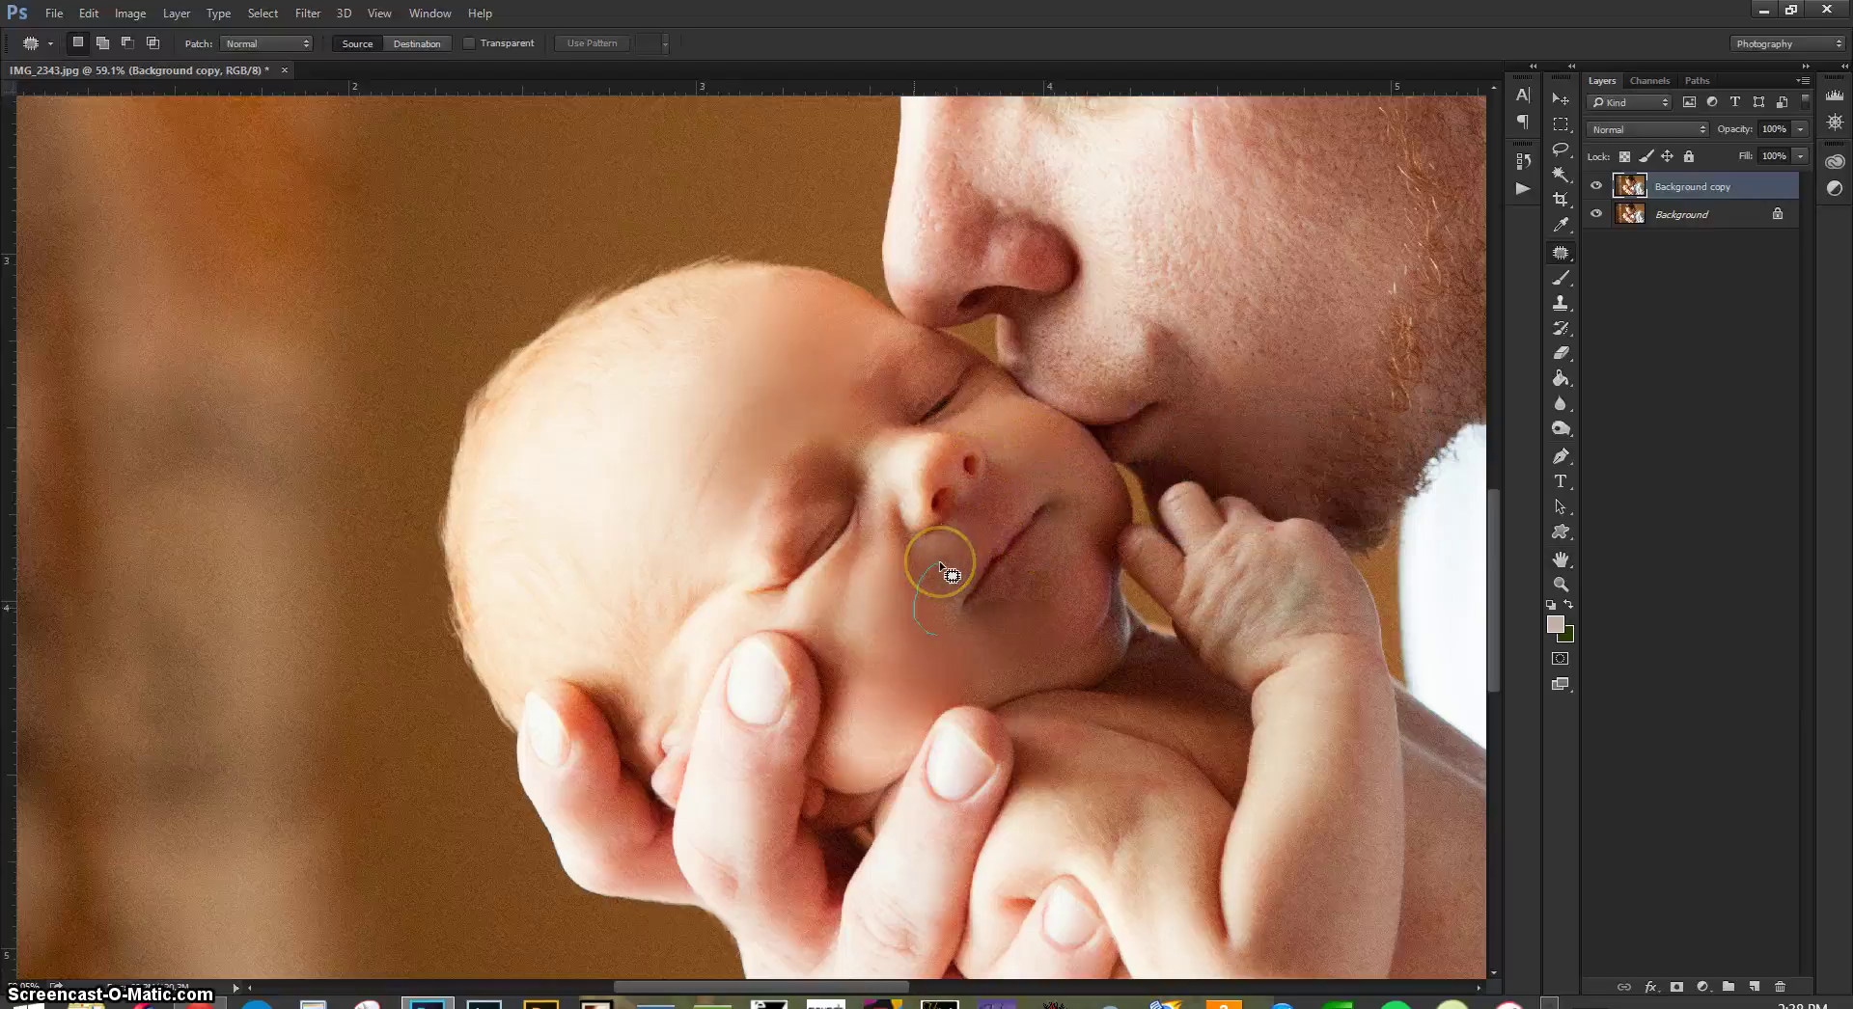
# - Patch the skin beside the baby's mouth corner with smooth lower-cheek skin, fade it to 53%, deselect, and compare against the original layer
pyautogui.moveTo(950, 575); pyautogui.dragTo(944, 577)
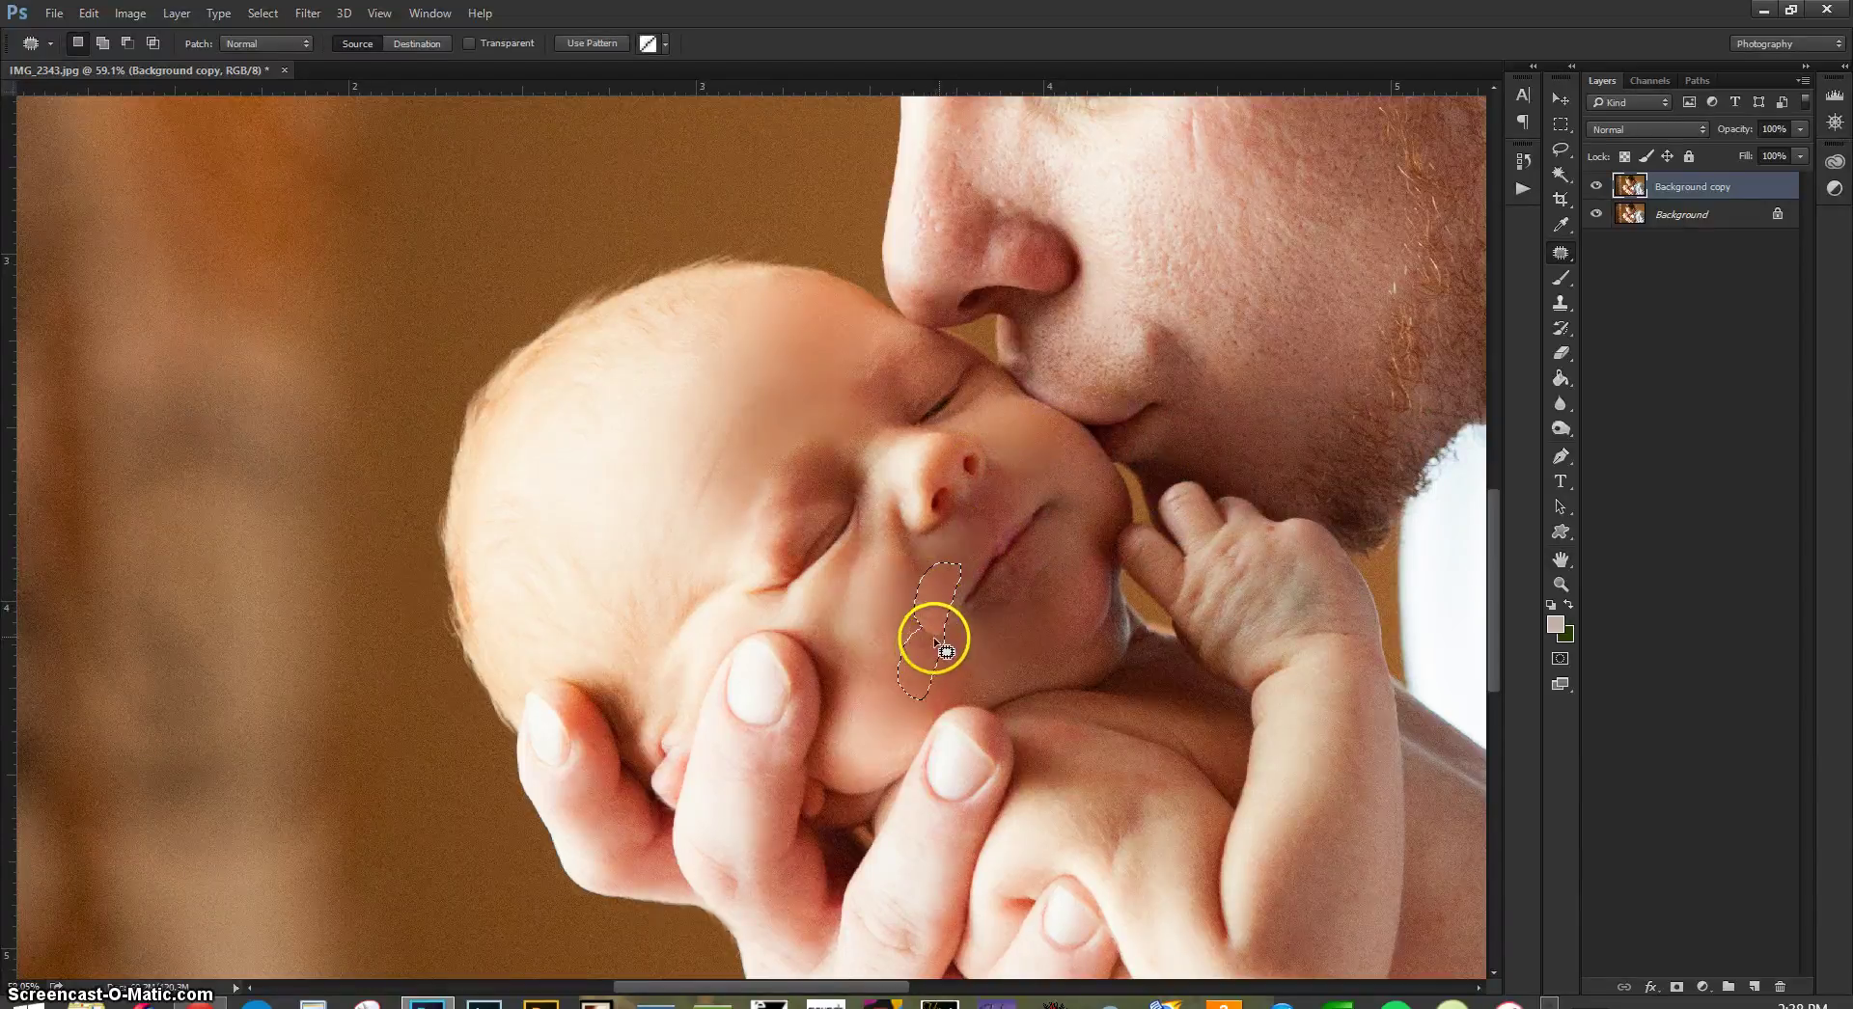
pyautogui.hotkey('ctrl', 'shift', 'f')
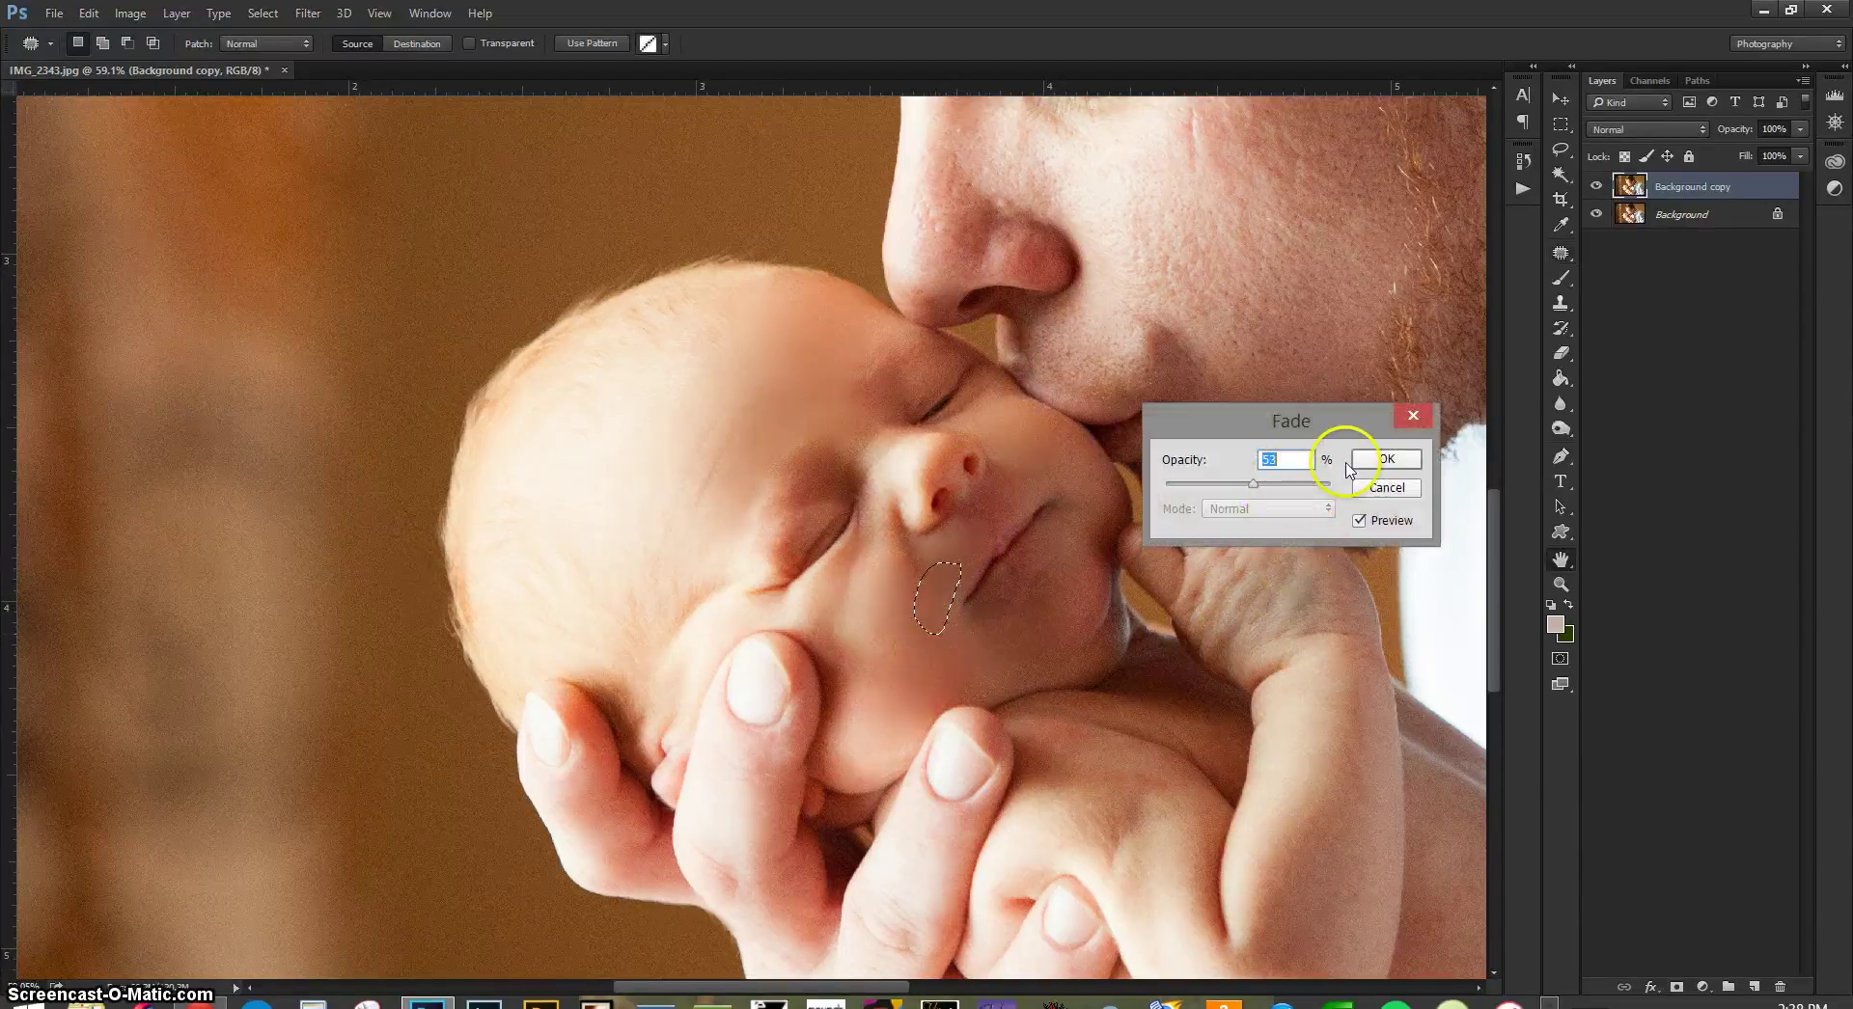
pyautogui.click(1368, 463)
pyautogui.hotkey('ctrl', 'd')
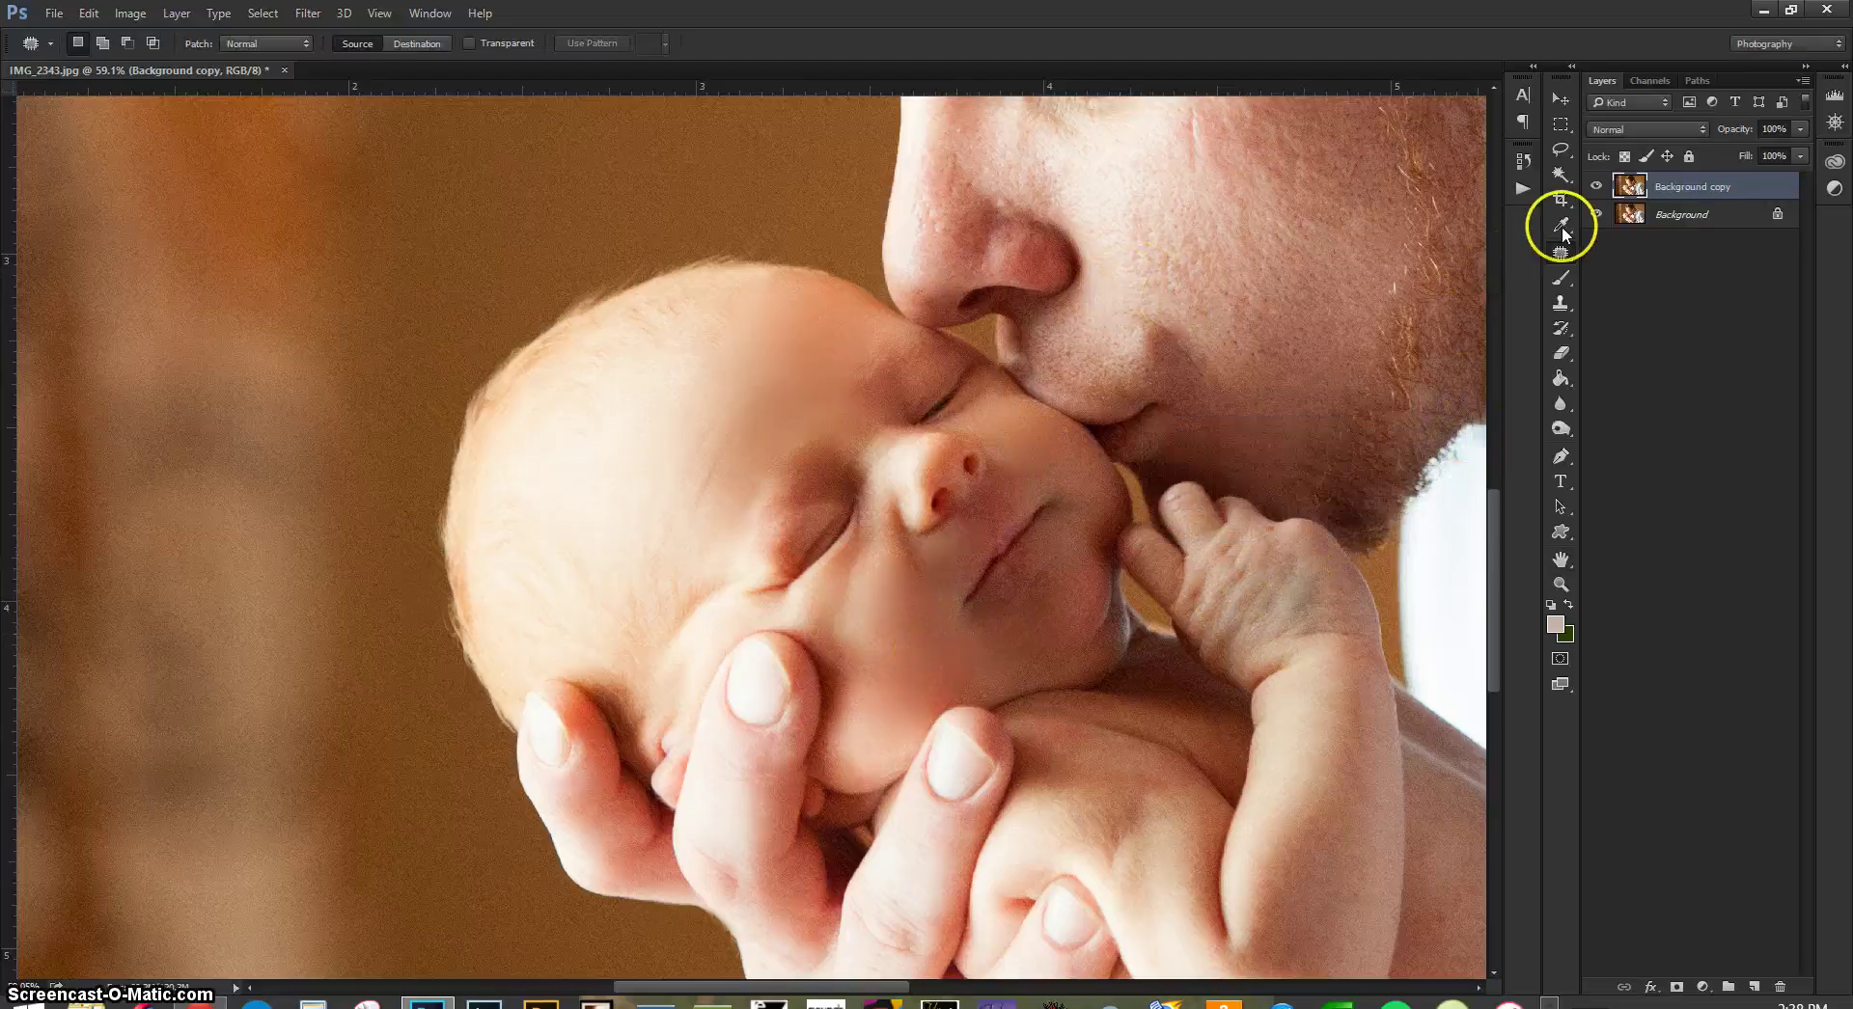
pyautogui.click(1594, 189)
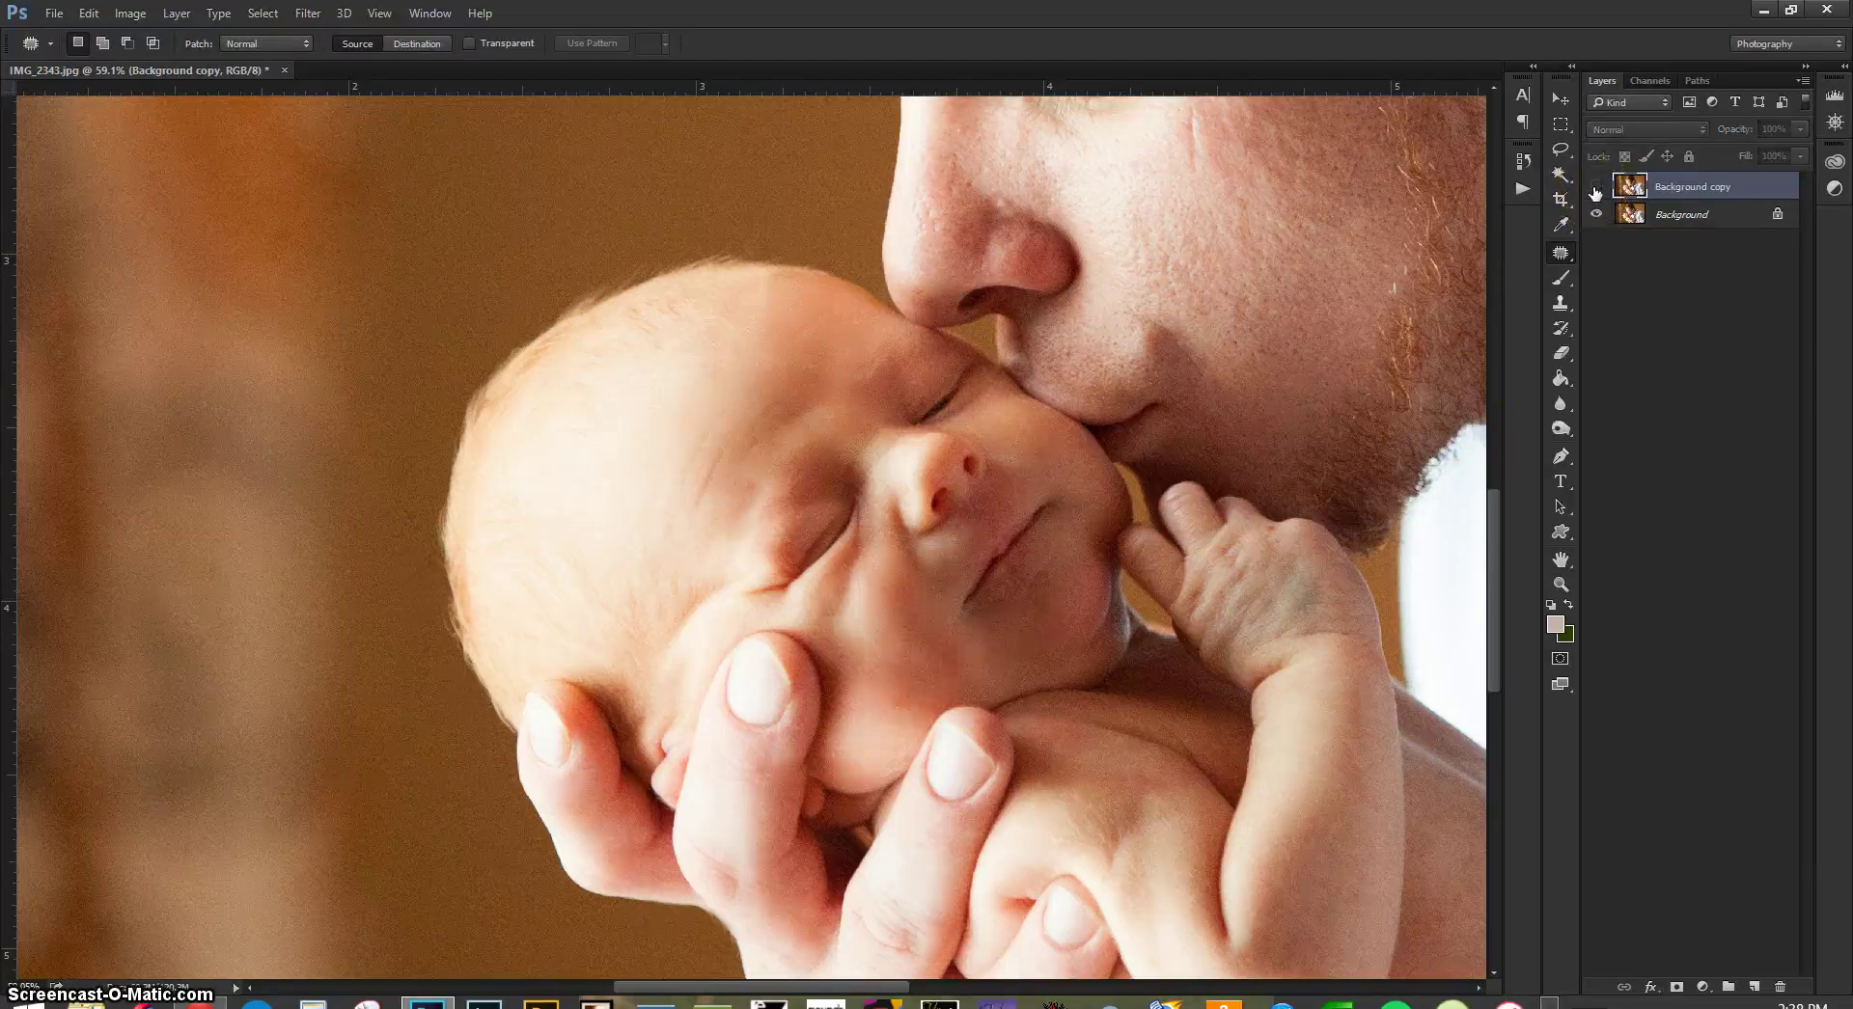
pyautogui.click(1595, 188)
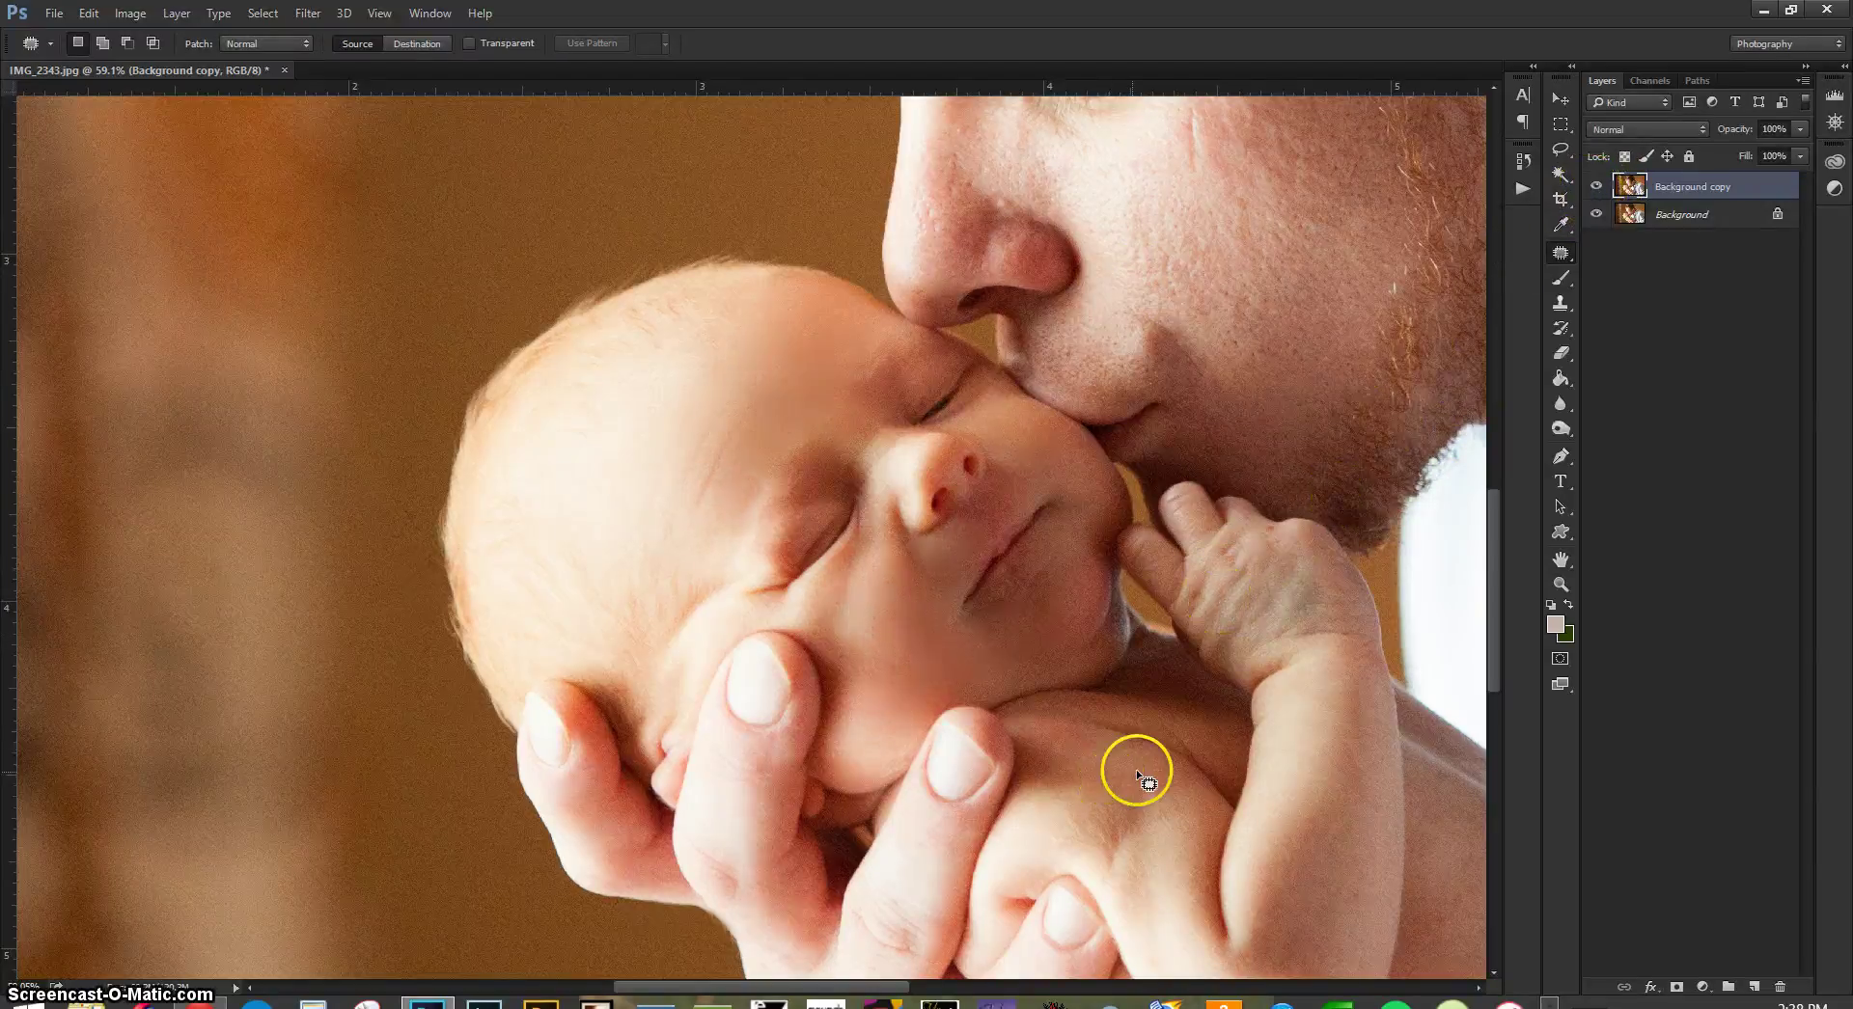
# - Patch the uneven skin in the middle of the baby's shoulder with smooth forehead skin and fade the patch
pyautogui.moveTo(1162, 767); pyautogui.dragTo(1176, 873)
pyautogui.moveTo(1133, 765)
pyautogui.mouseDown()
pyautogui.moveTo(1093, 864)
pyautogui.moveTo(1151, 864)
pyautogui.moveTo(1144, 769)
pyautogui.mouseUp()
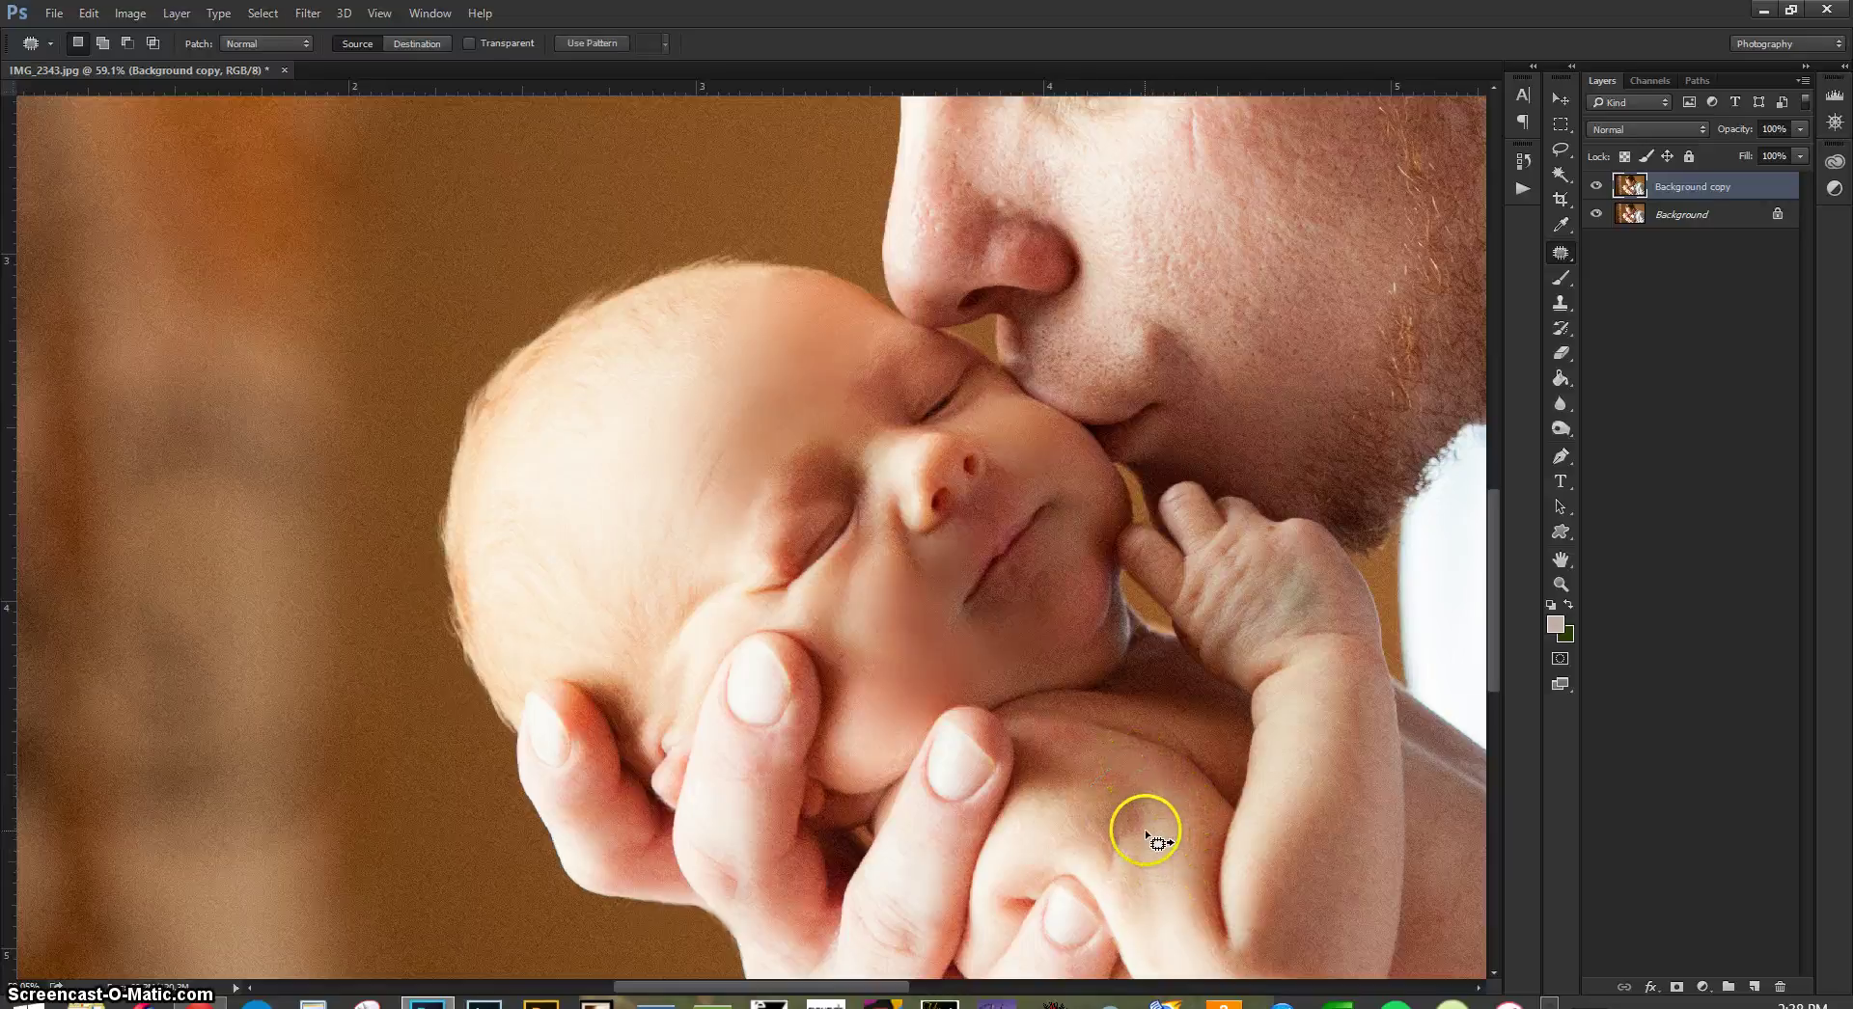
pyautogui.moveTo(737, 509)
pyautogui.mouseDown()
pyautogui.moveTo(788, 362)
pyautogui.moveTo(1170, 414)
pyautogui.moveTo(1216, 703)
pyautogui.moveTo(1293, 711)
pyautogui.mouseUp()
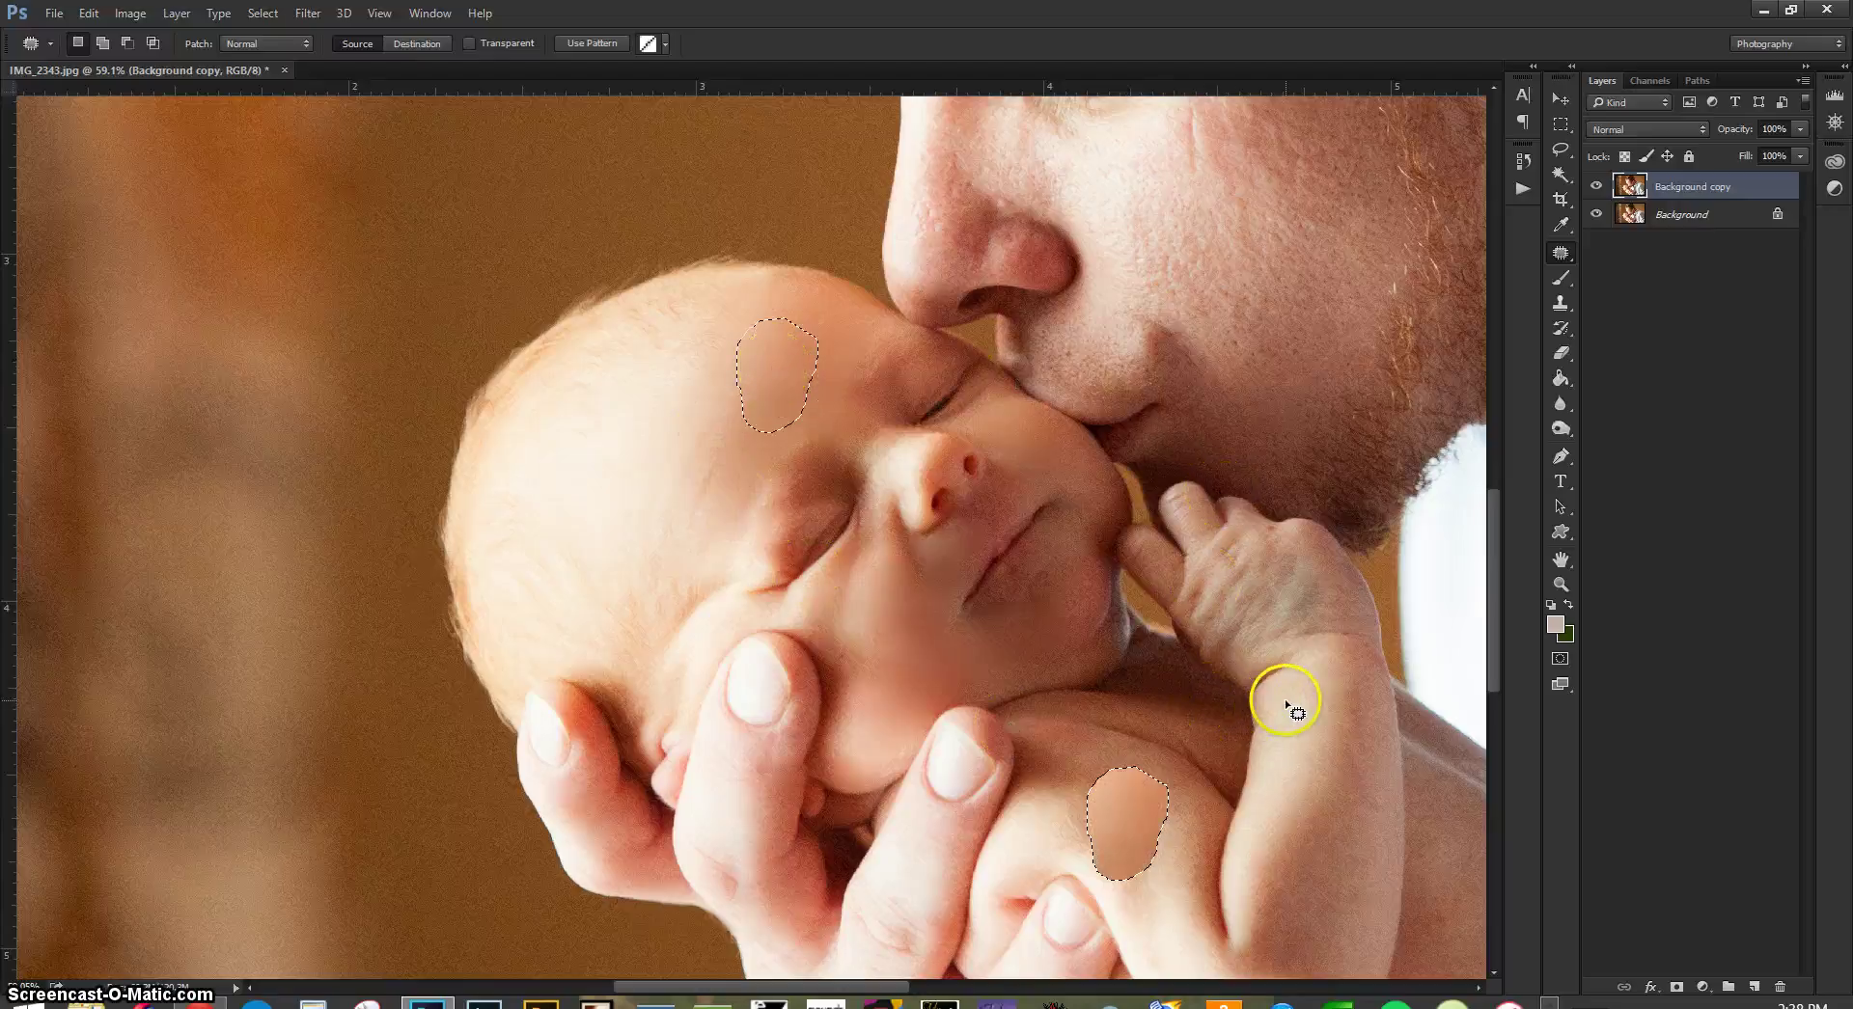
pyautogui.hotkey('ctrl', 'shift', 'f')
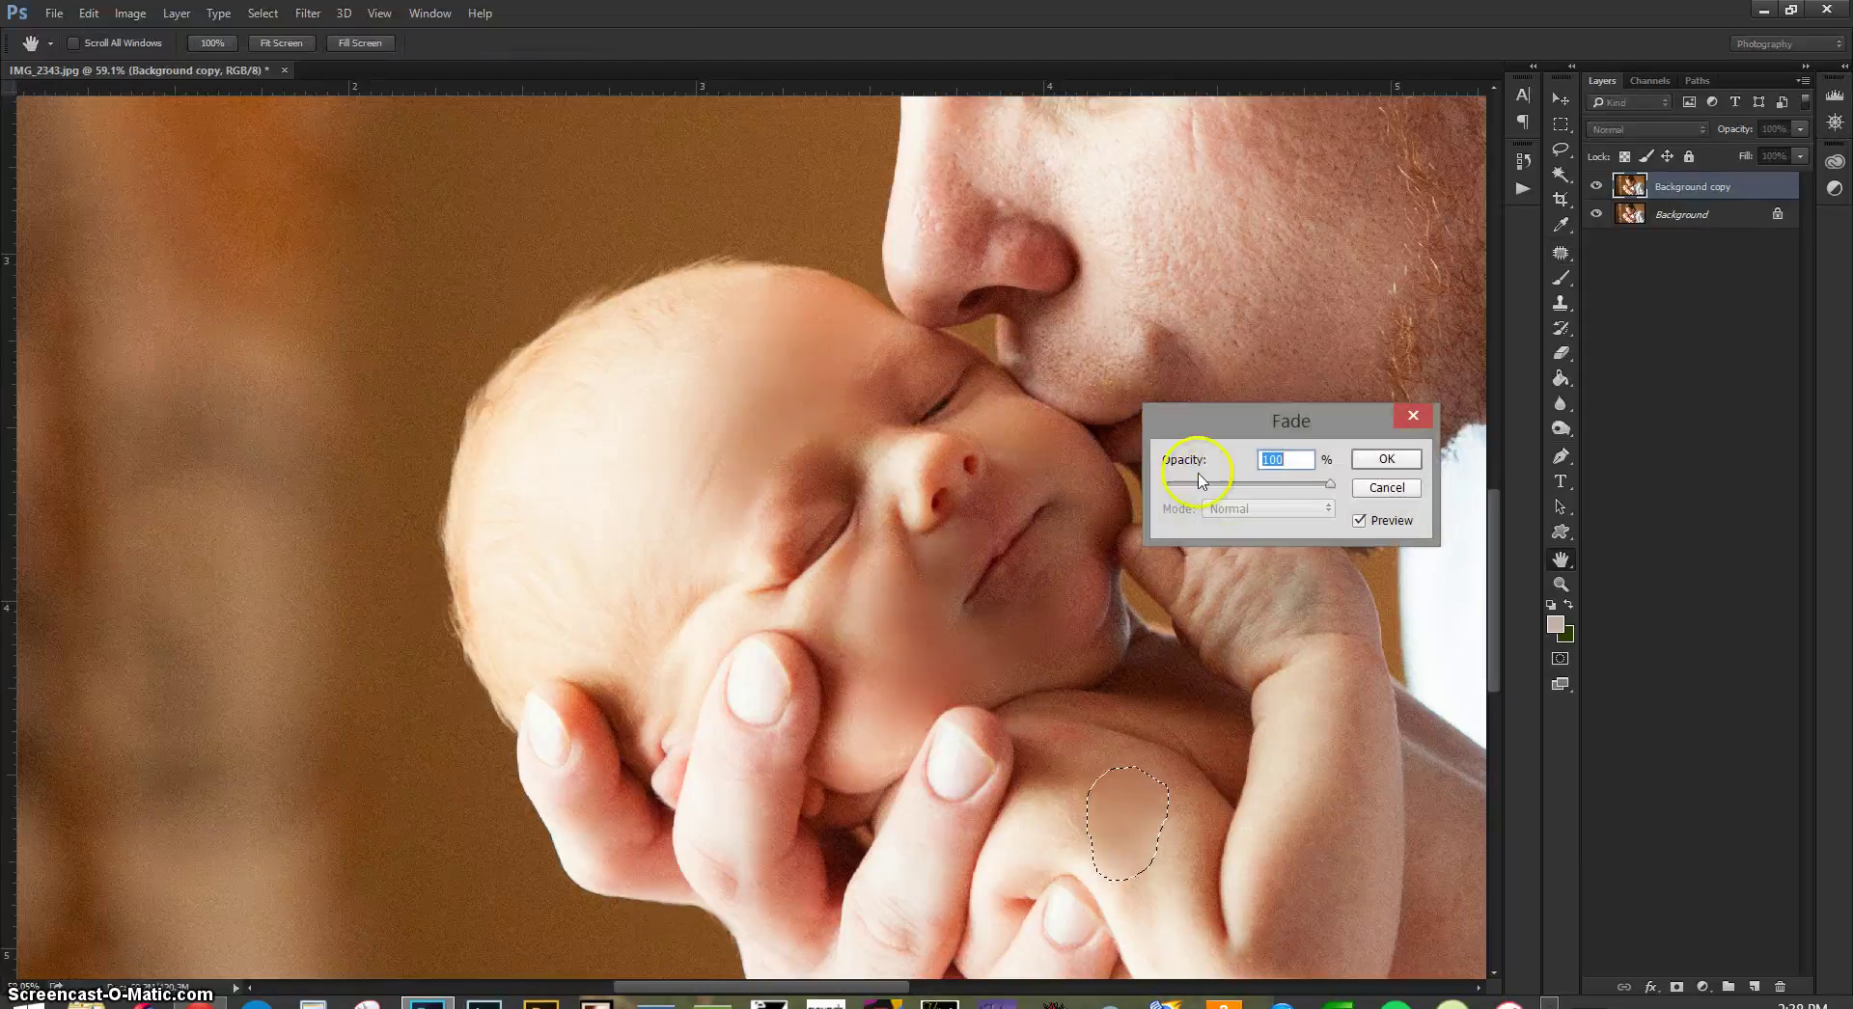
pyautogui.click(1386, 460)
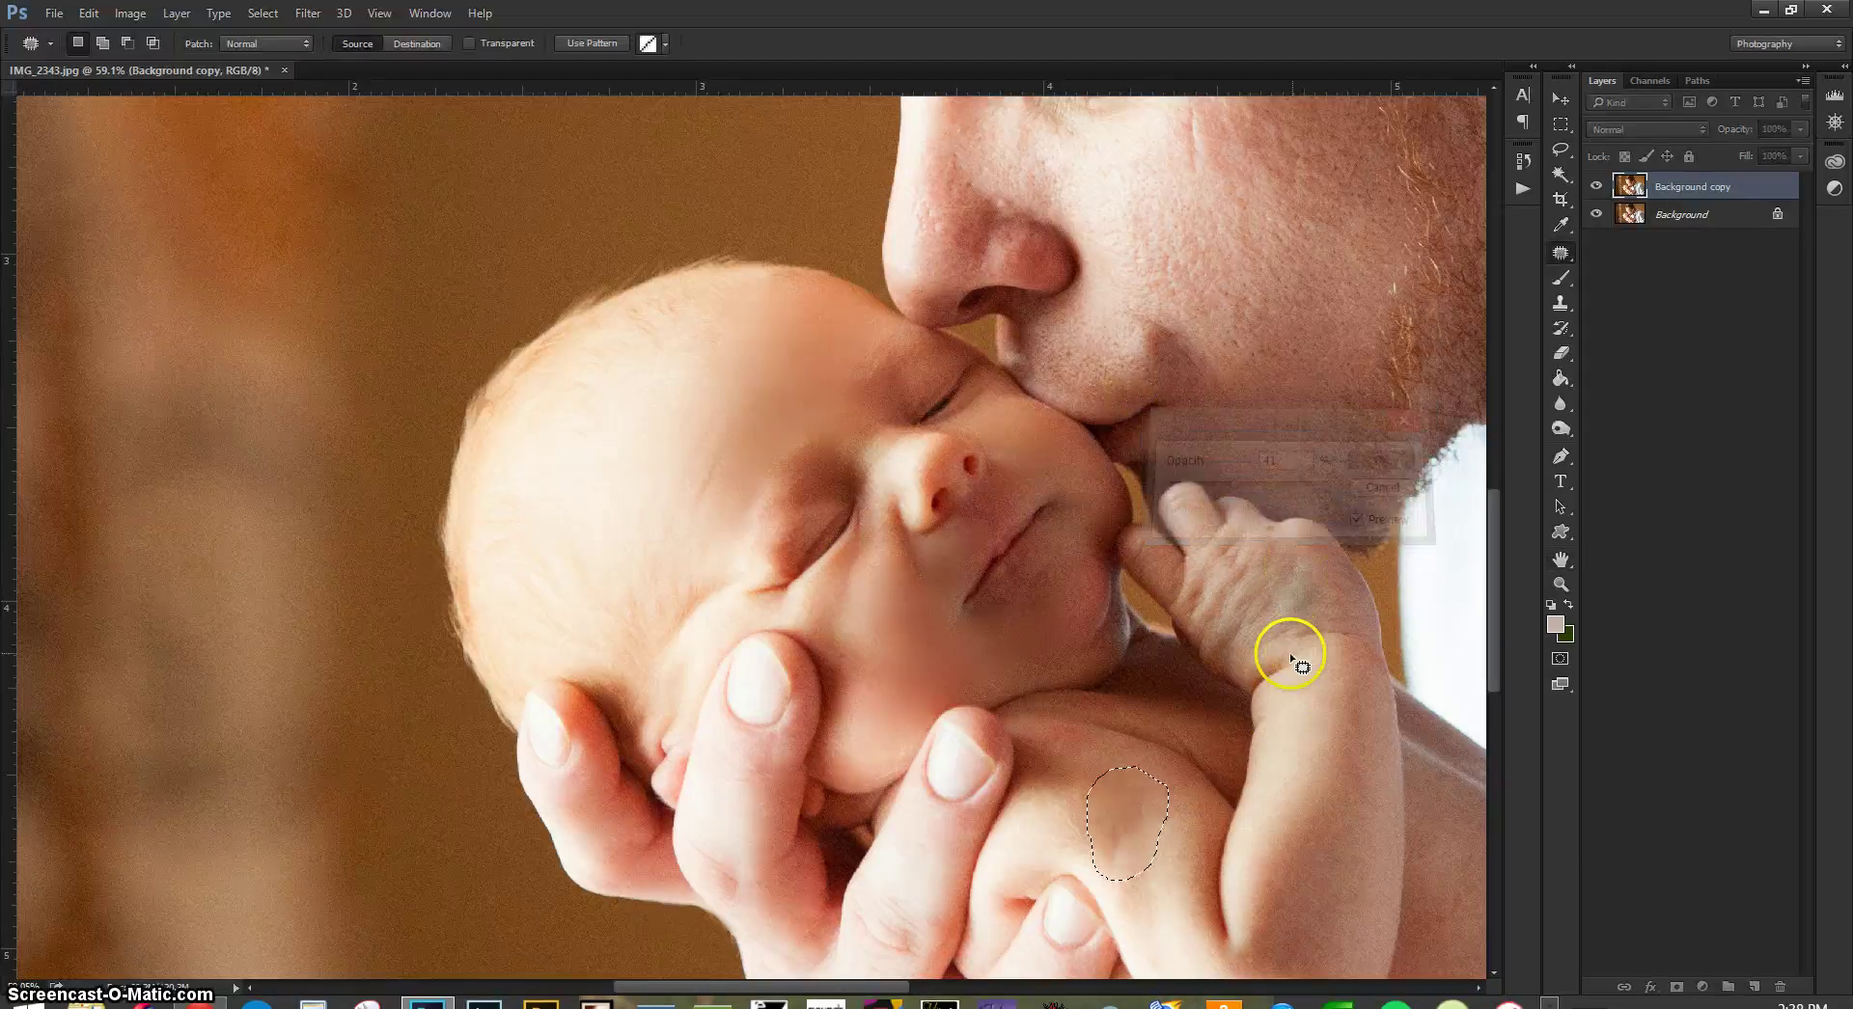
# - Patch the narrow crease on the baby's upper arm with smooth skin from nearer the elbow, fade the patch, and deselect
pyautogui.scroll(-3, 1293, 666)
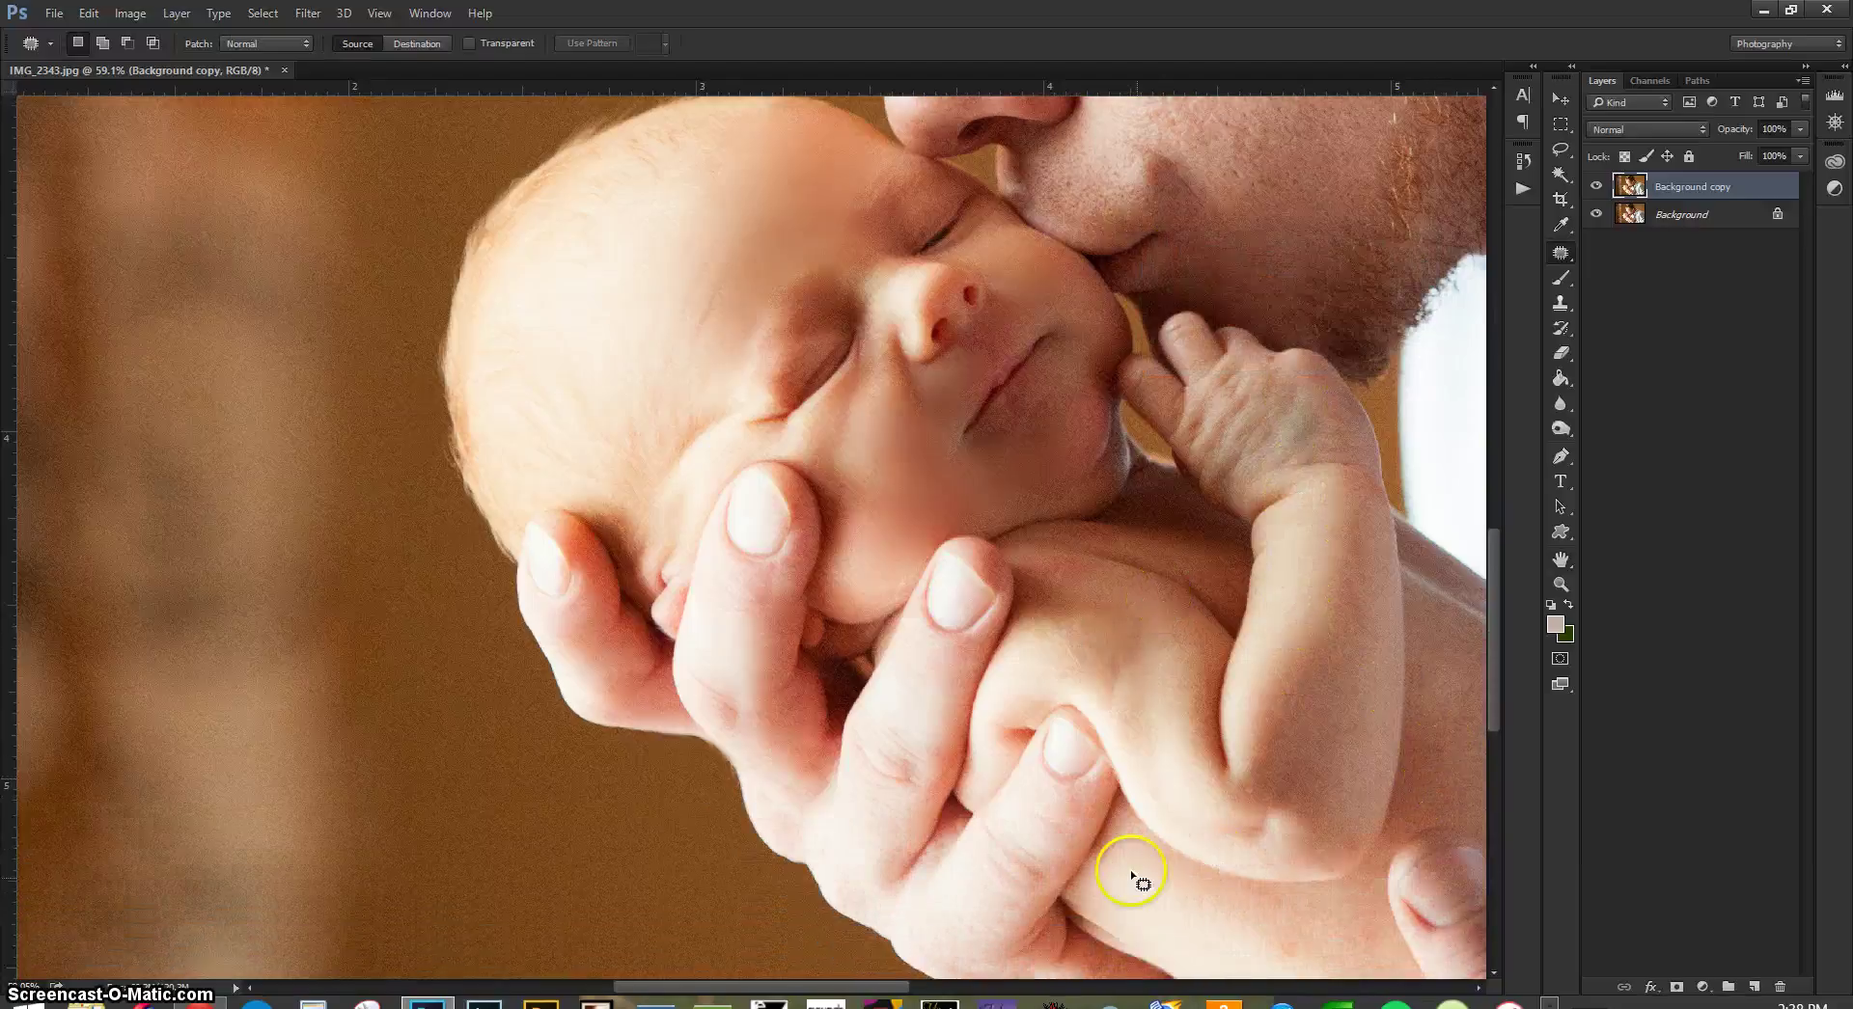
pyautogui.moveTo(1118, 637)
pyautogui.mouseDown()
pyautogui.moveTo(1108, 675)
pyautogui.moveTo(1121, 693)
pyautogui.moveTo(1149, 612)
pyautogui.mouseUp()
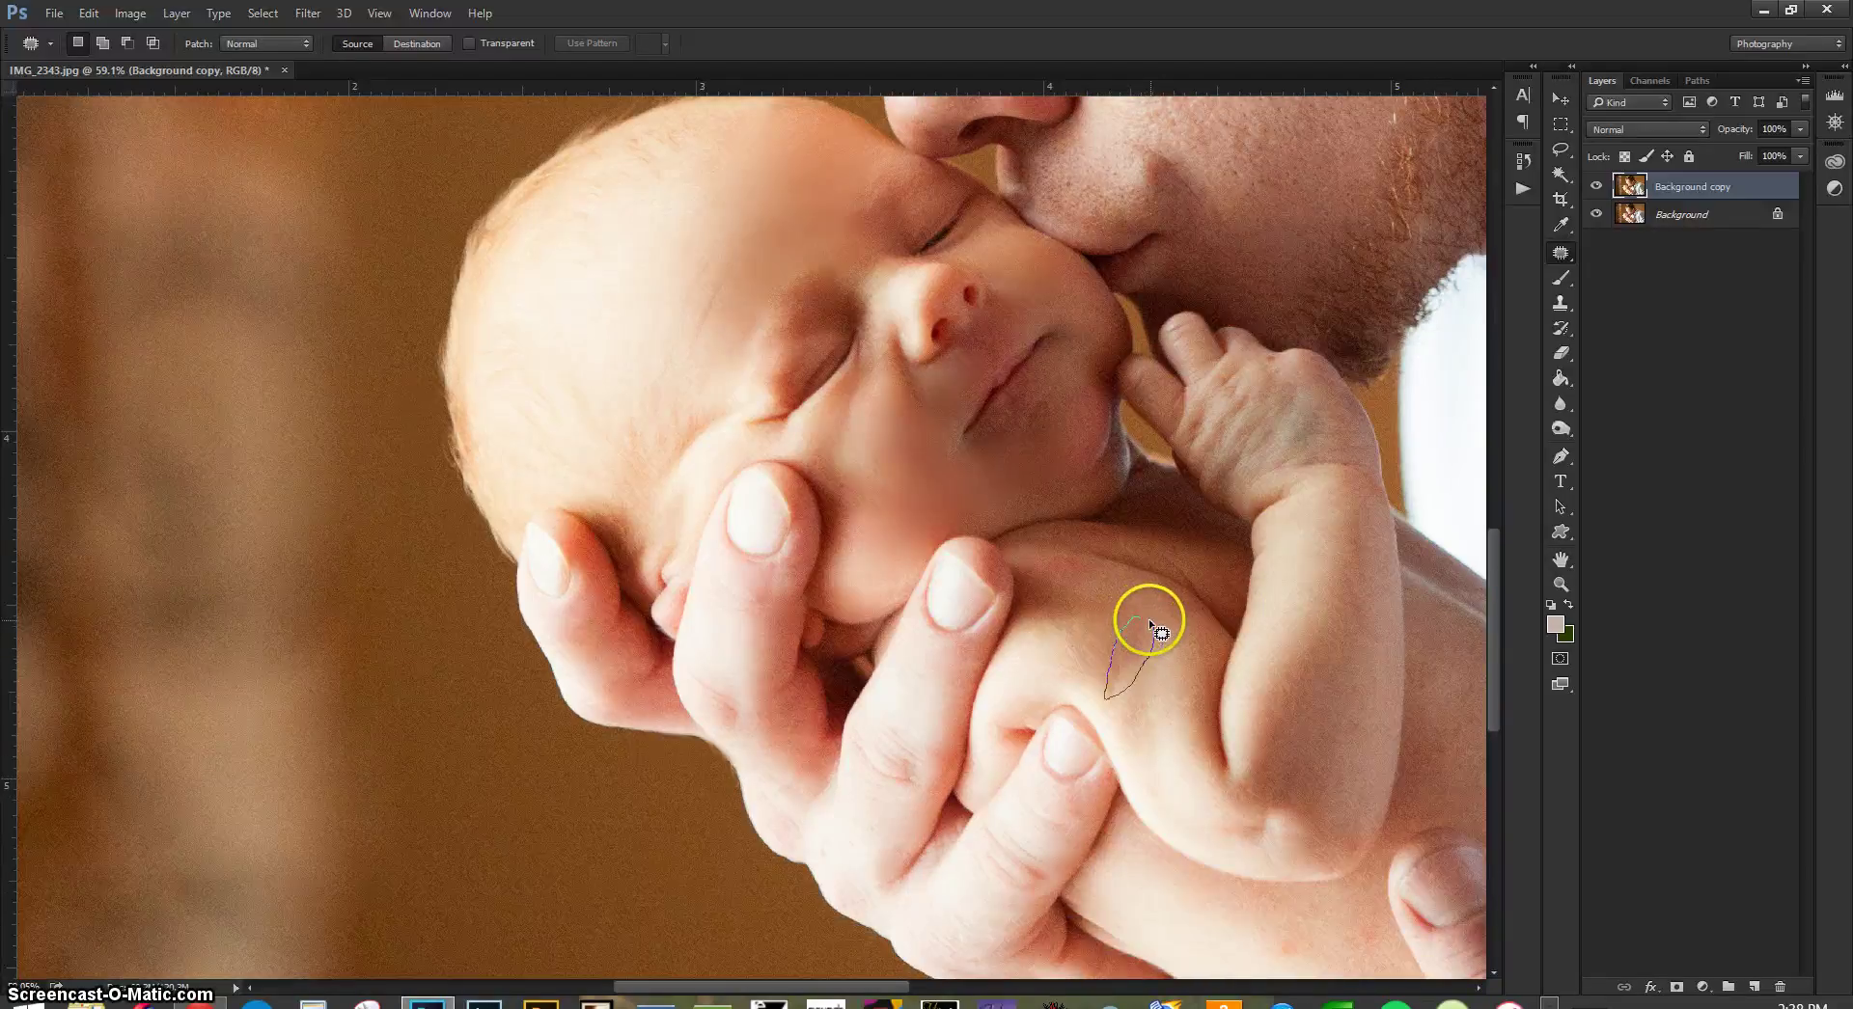
pyautogui.moveTo(1149, 687)
pyautogui.mouseDown()
pyautogui.moveTo(1179, 756)
pyautogui.moveTo(1199, 748)
pyautogui.mouseUp()
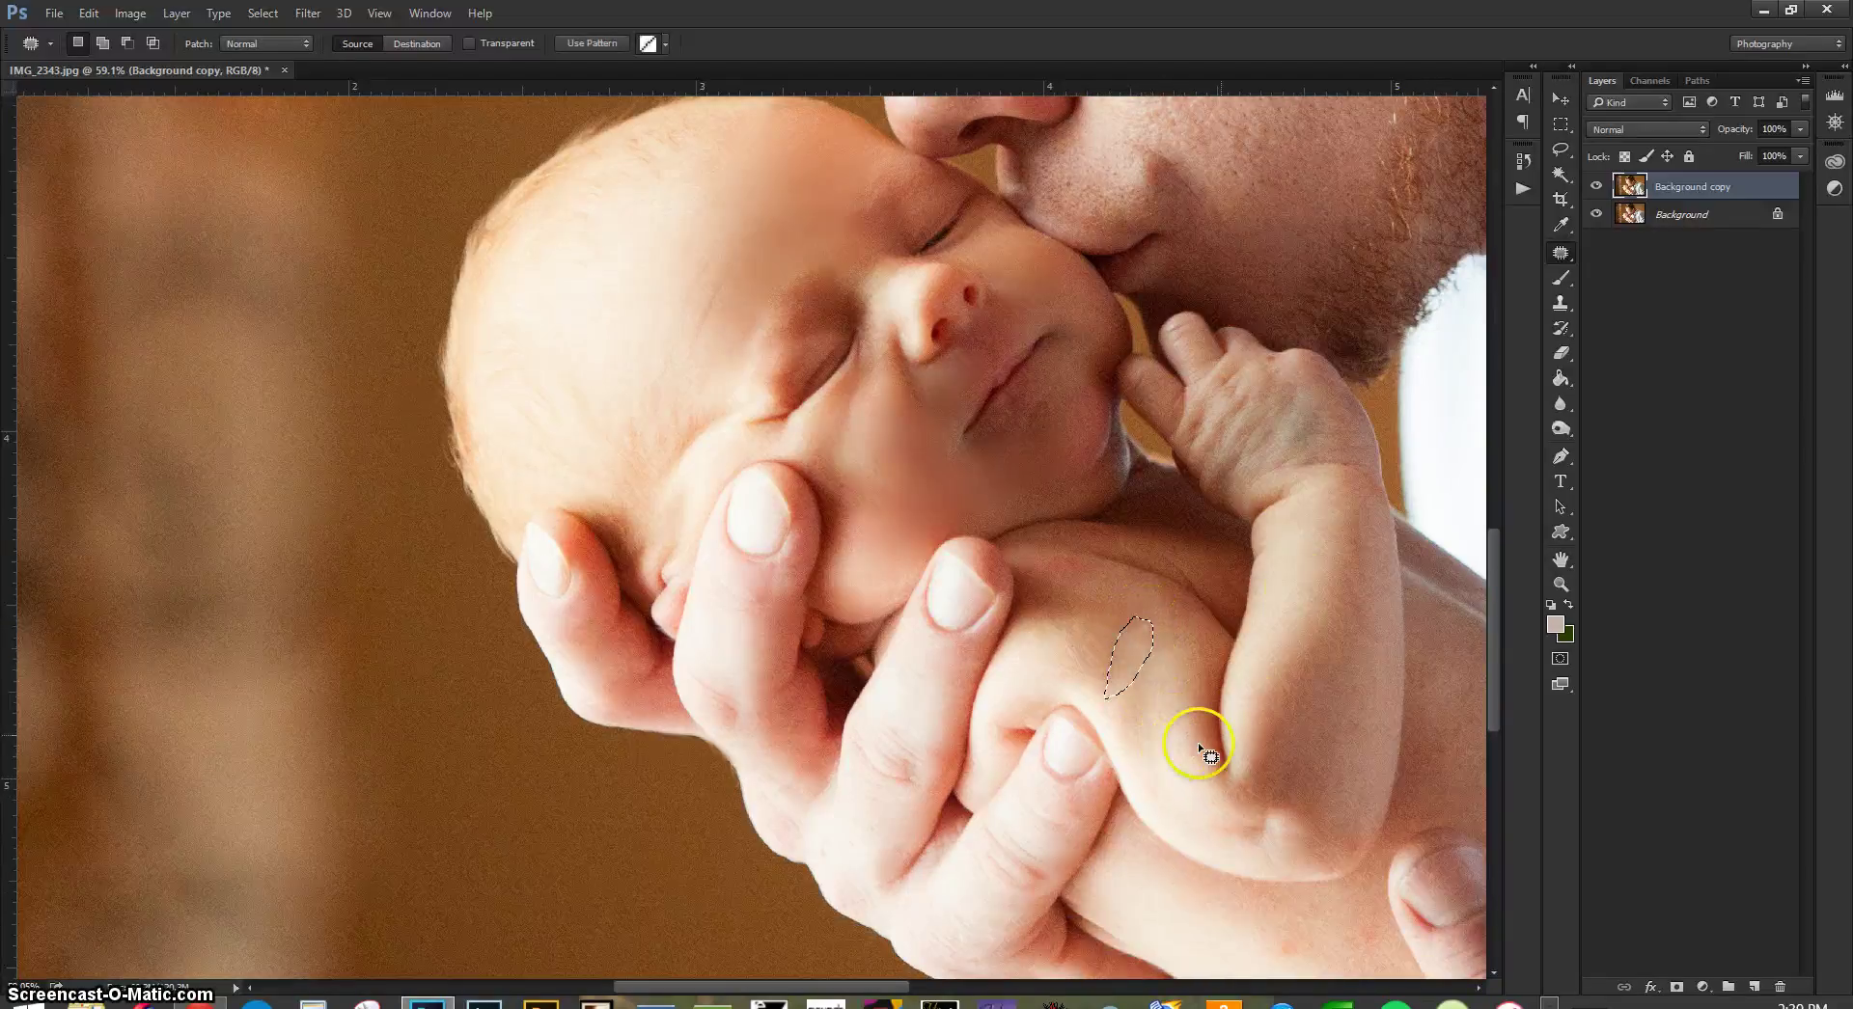
pyautogui.hotkey('ctrl', 'shift', 'f')
pyautogui.moveTo(1327, 484); pyautogui.dragTo(1240, 490)
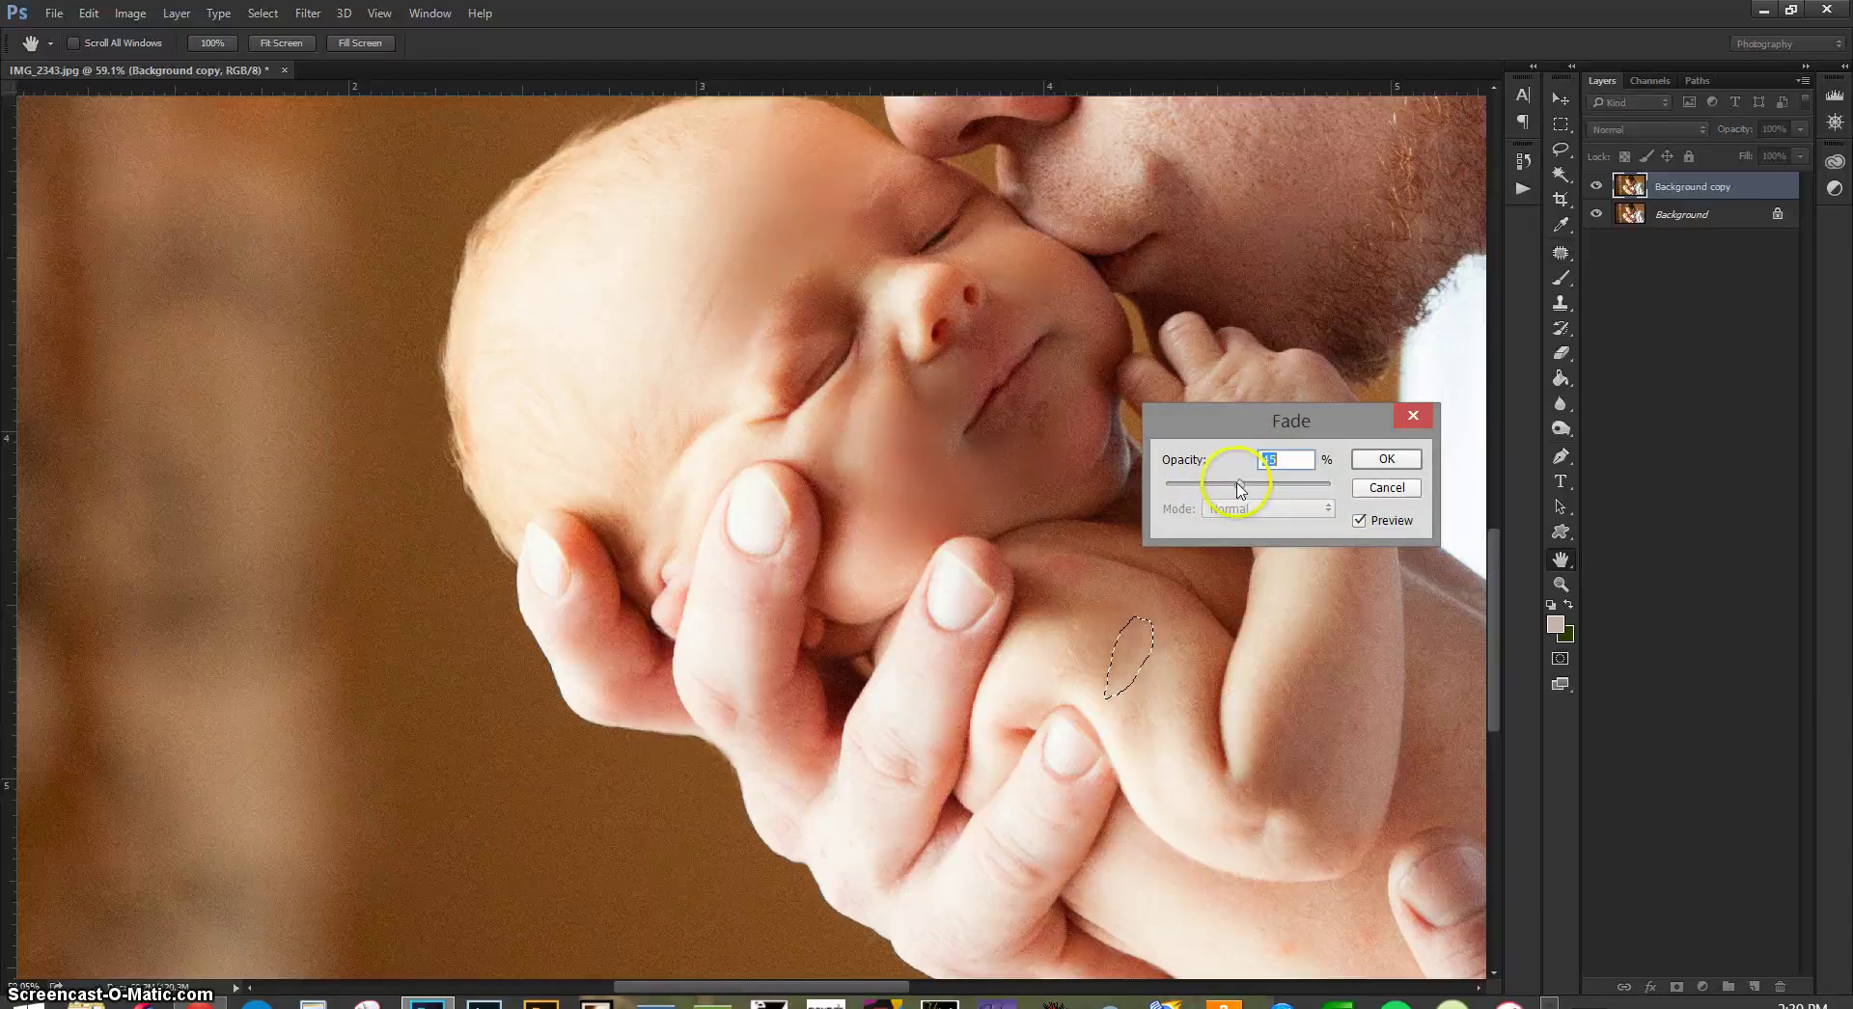
pyautogui.click(1386, 460)
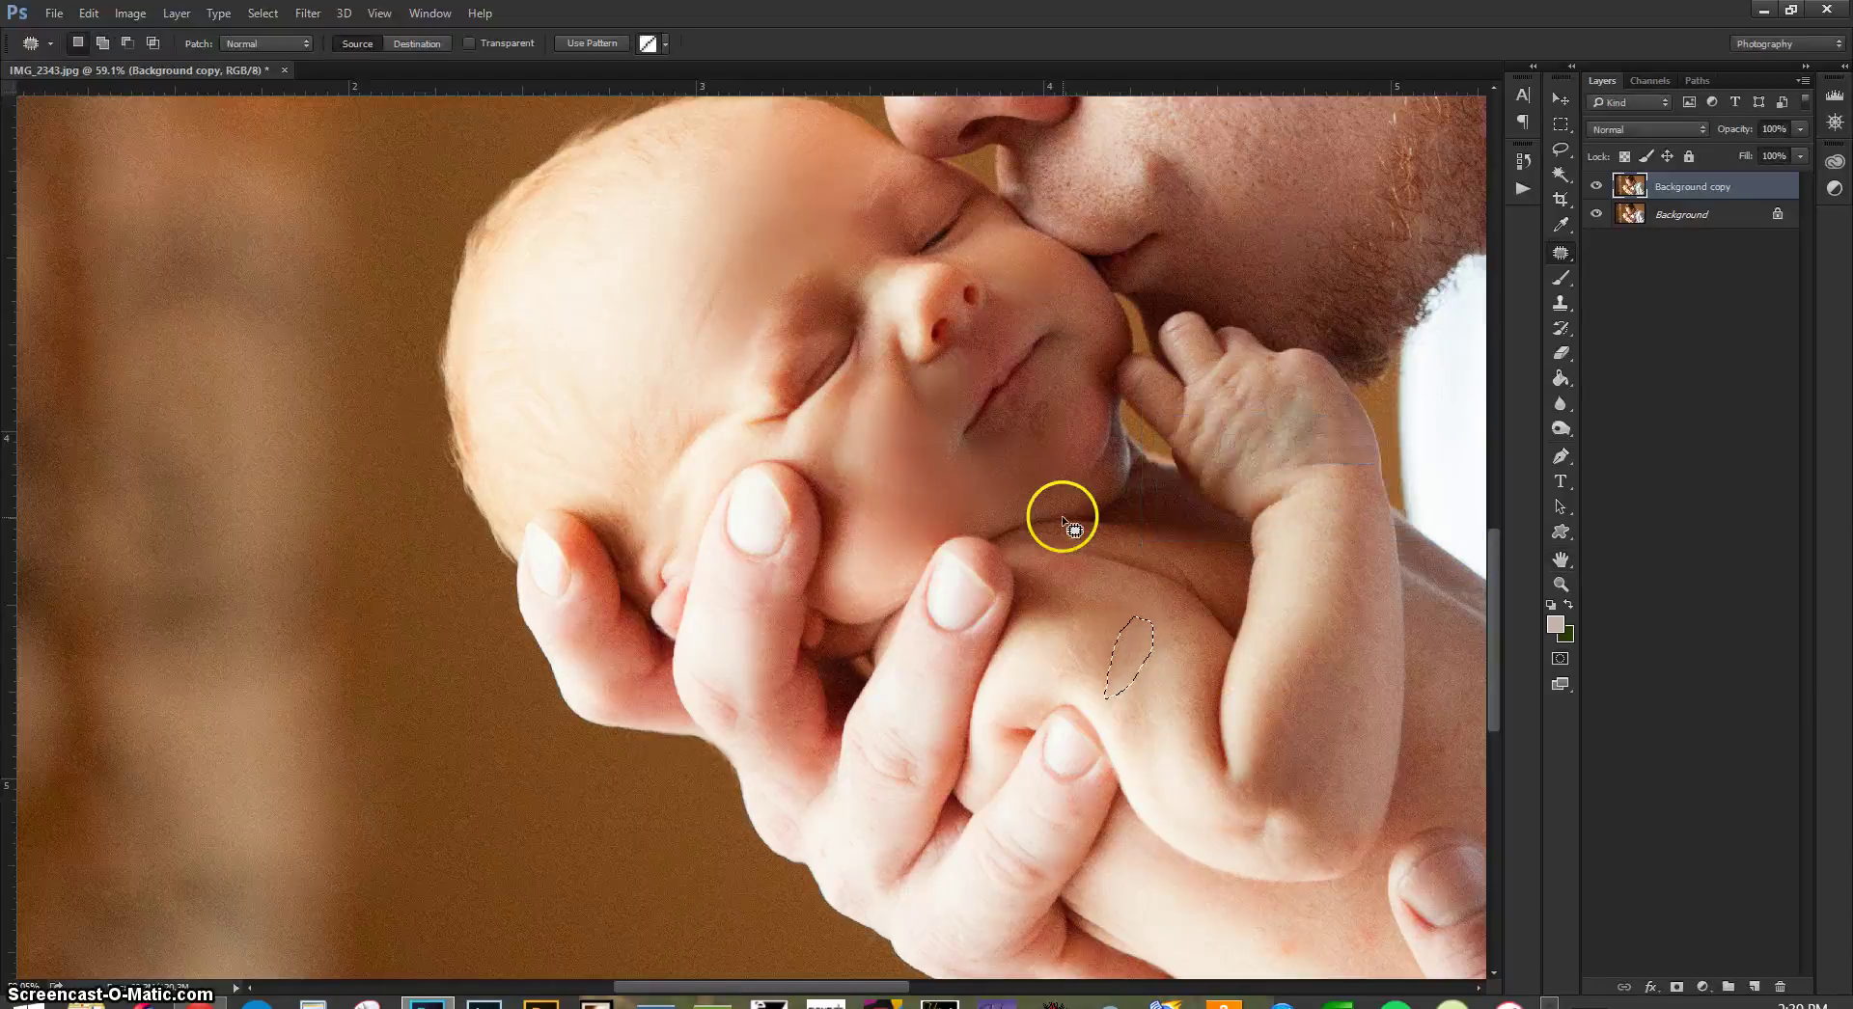
pyautogui.hotkey('ctrl', 'd')
# - Patch the lower part of the baby's upper arm with skin from just above it, fade the patch to 46%, and deselect
pyautogui.moveTo(1132, 694)
pyautogui.mouseDown()
pyautogui.moveTo(1152, 688)
pyautogui.moveTo(1171, 736)
pyautogui.moveTo(1153, 761)
pyautogui.moveTo(1185, 789)
pyautogui.moveTo(1167, 694)
pyautogui.moveTo(1189, 608)
pyautogui.mouseUp()
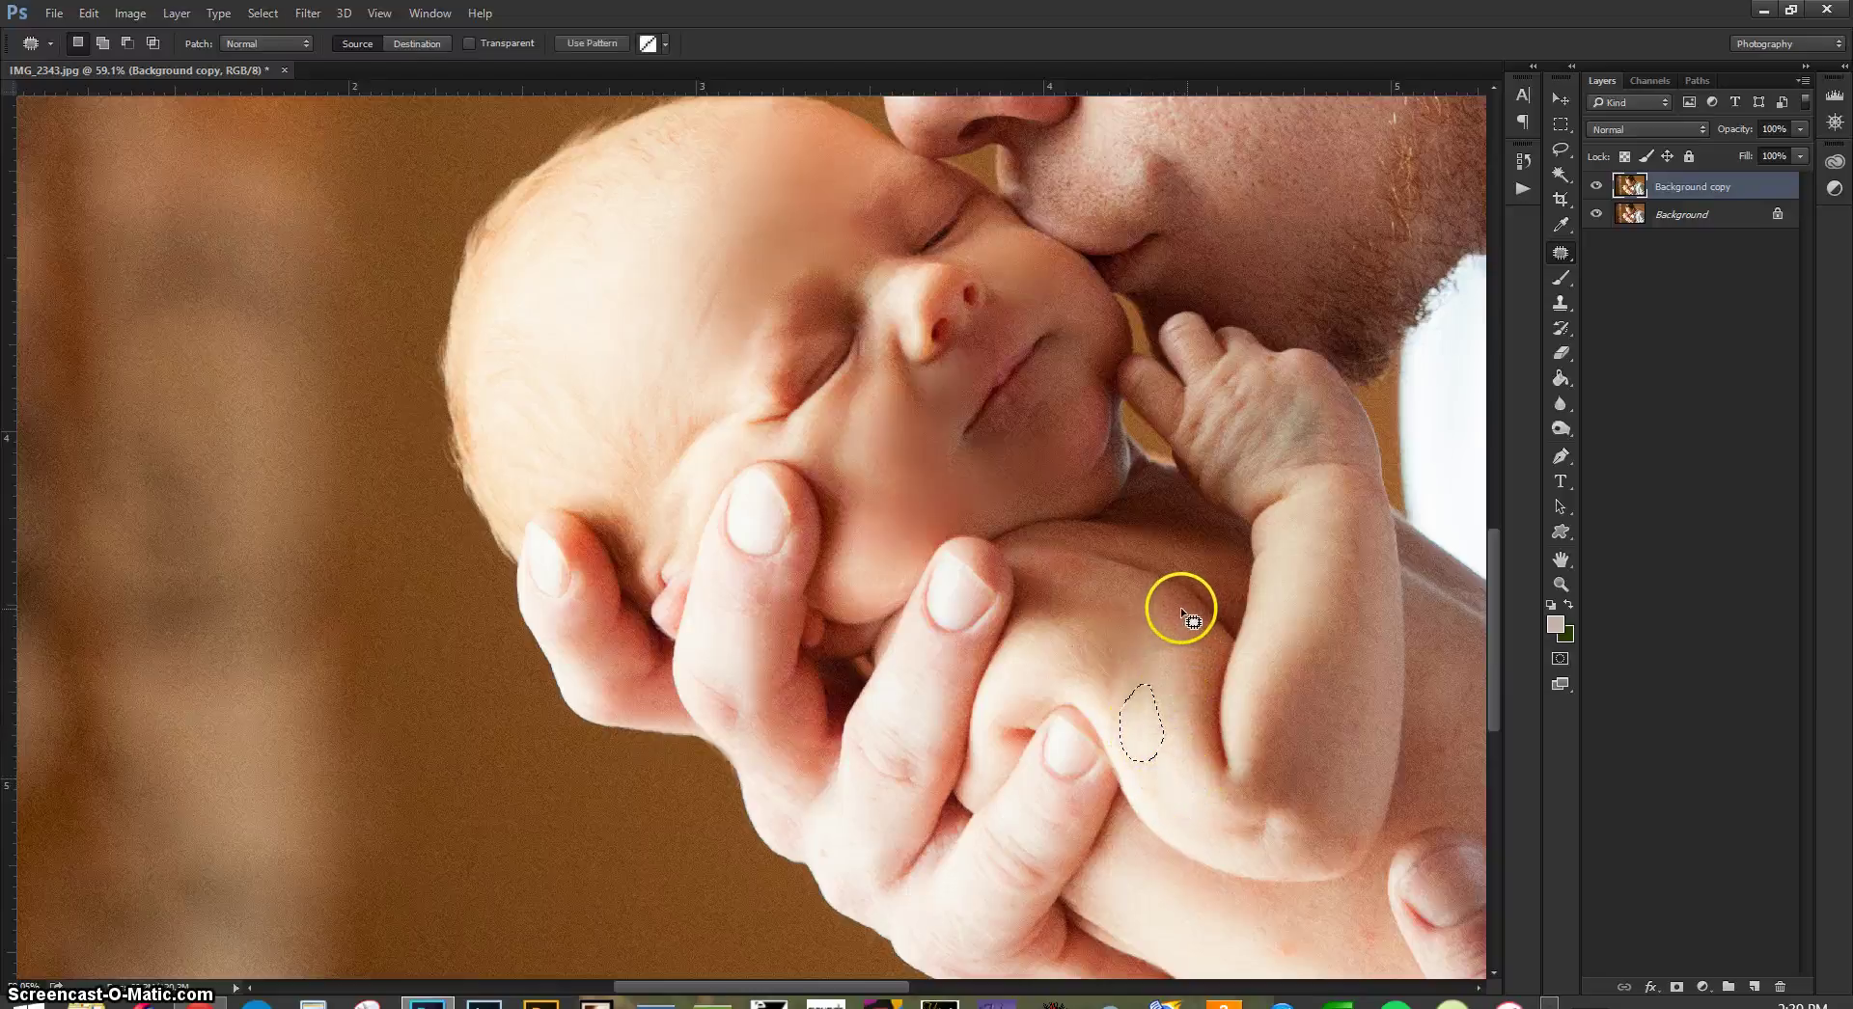
pyautogui.press('space')
pyautogui.hotkey('ctrl', 'shift', 'f')
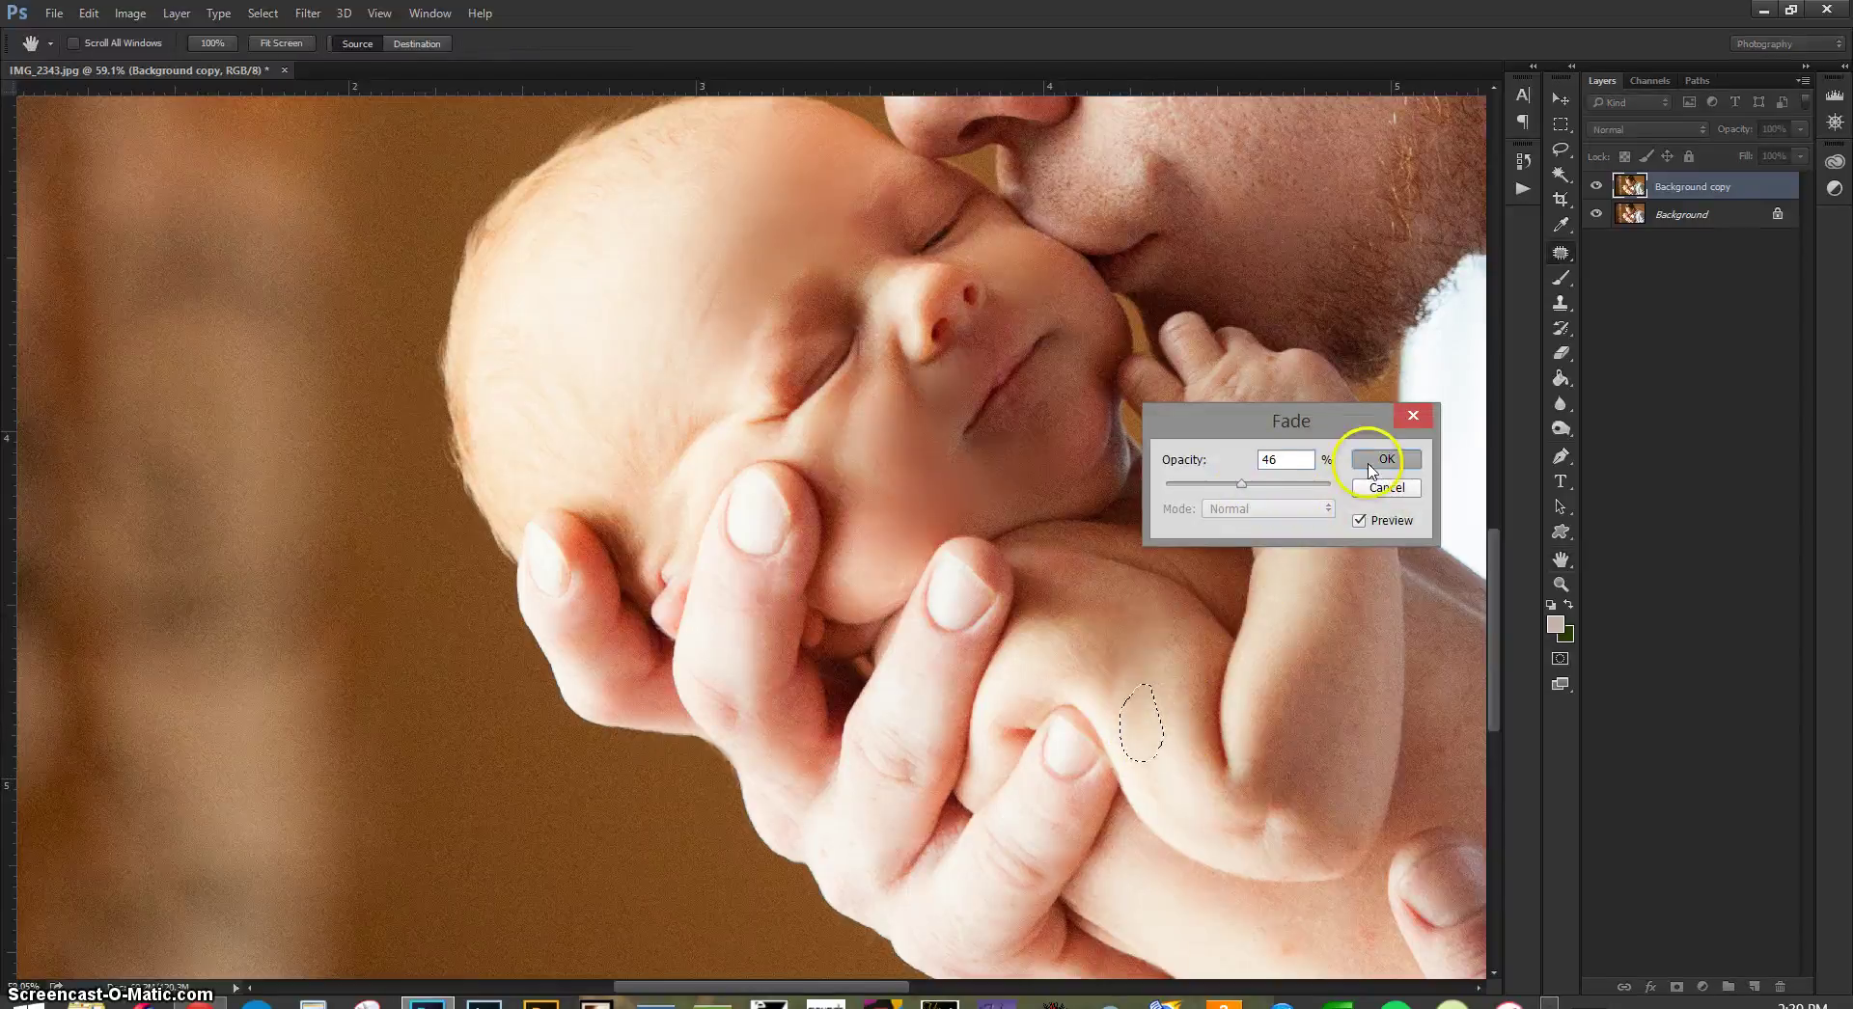
pyautogui.click(1363, 466)
pyautogui.hotkey('ctrl', 'd')
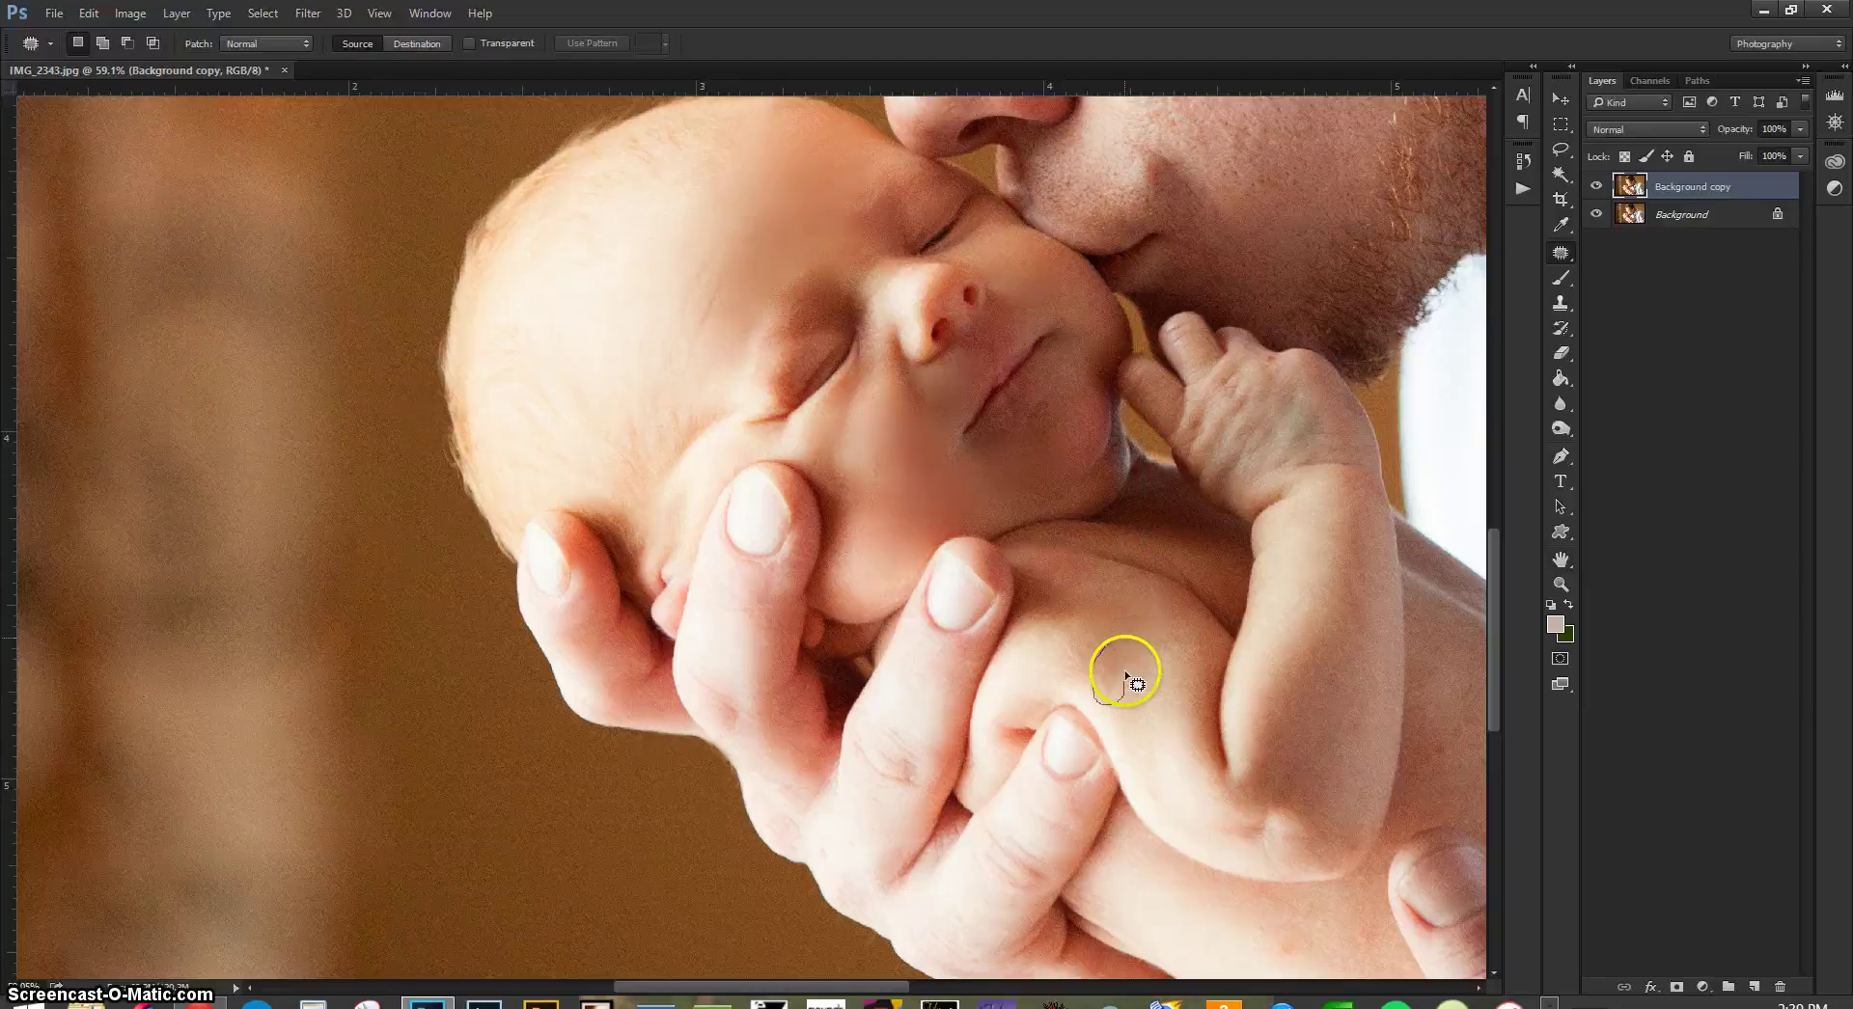
# - Patch the small area above the baby's armpit fold with neighbouring arm skin, fade it, deselect, and compare against the original layer
pyautogui.moveTo(1120, 664); pyautogui.dragTo(1202, 674)
pyautogui.hotkey('ctrl', 'shift', 'f')
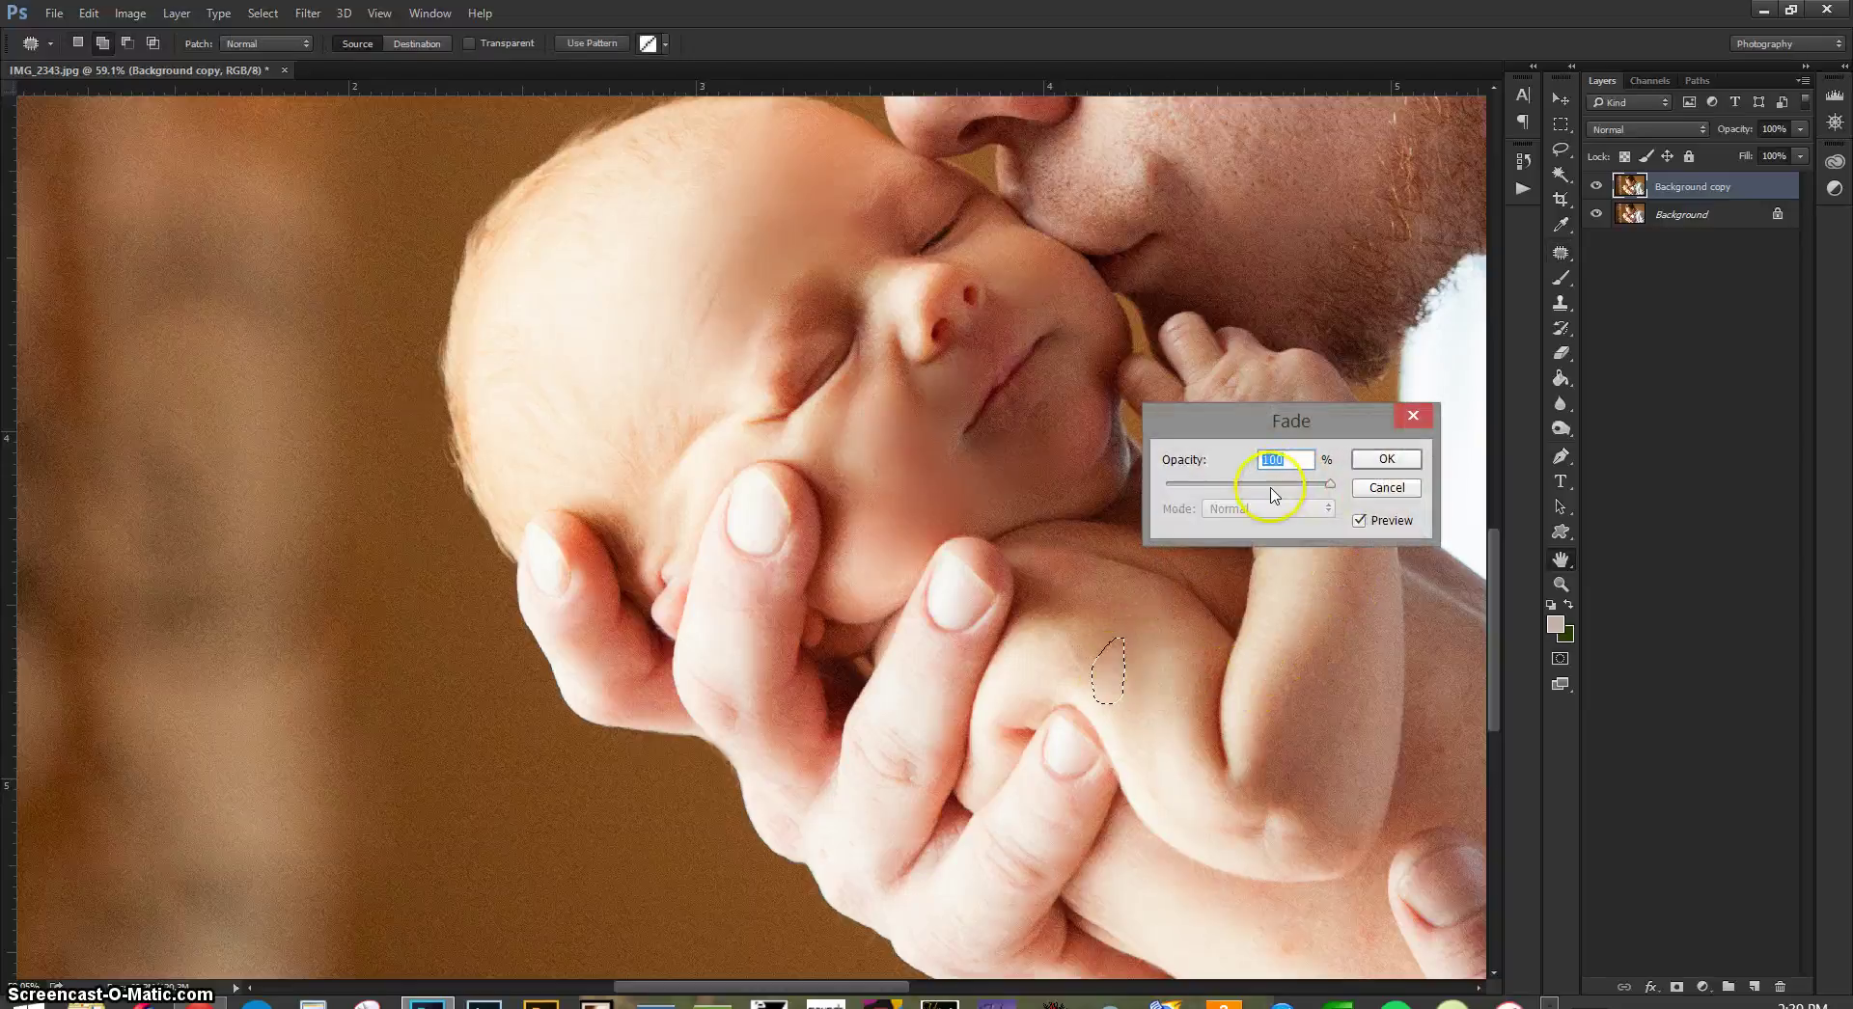
pyautogui.click(1258, 484)
pyautogui.click(1386, 461)
pyautogui.hotkey('ctrl', 'd')
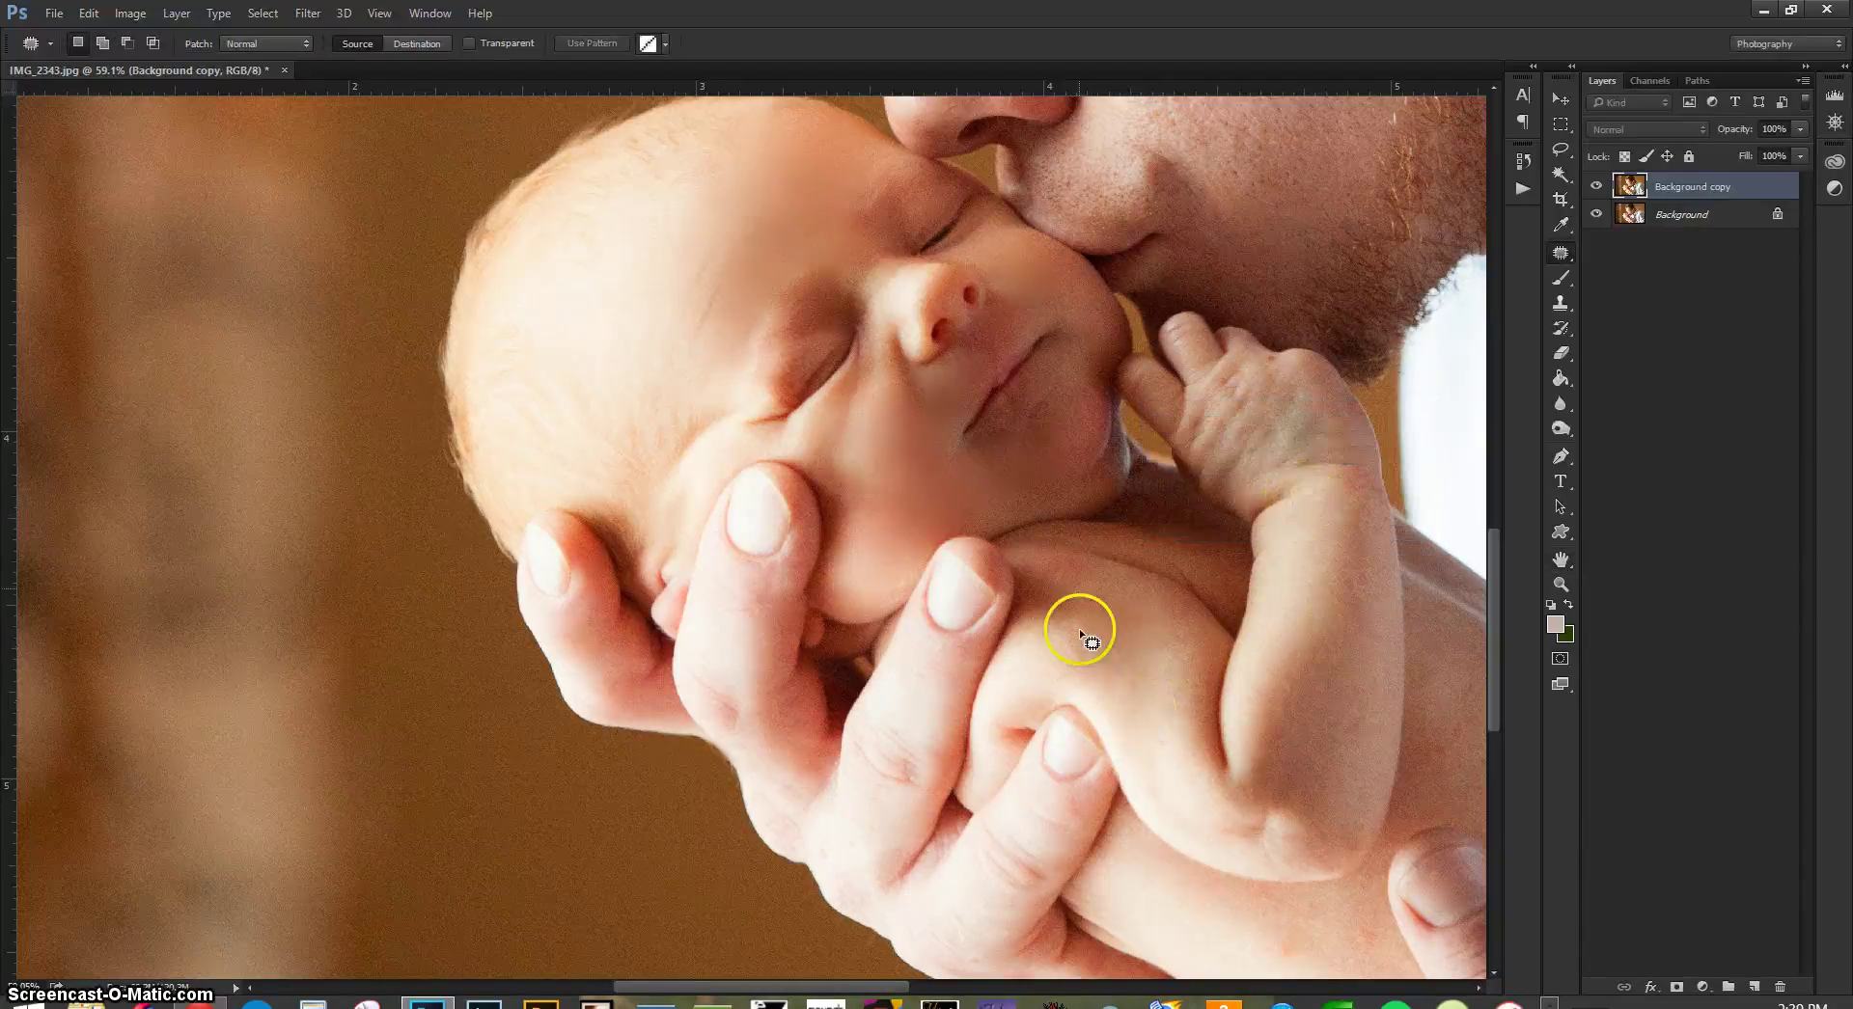
pyautogui.click(1595, 189)
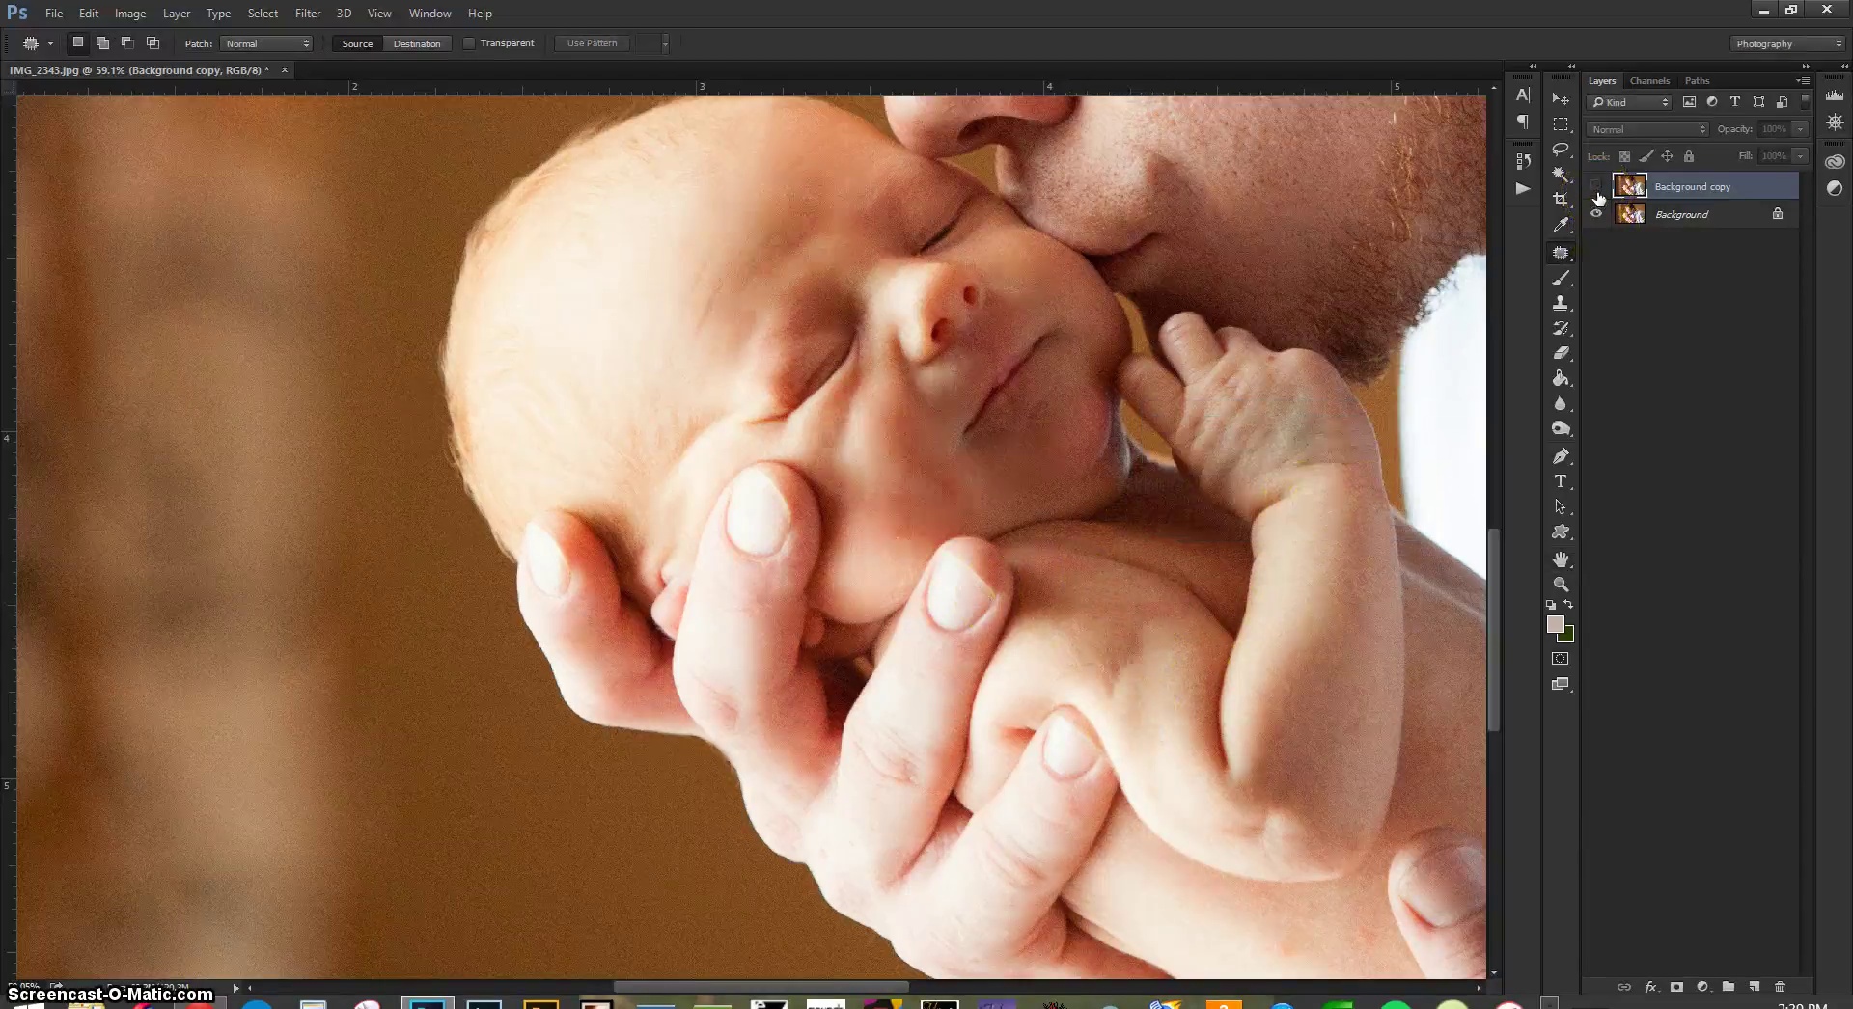
pyautogui.click(1596, 189)
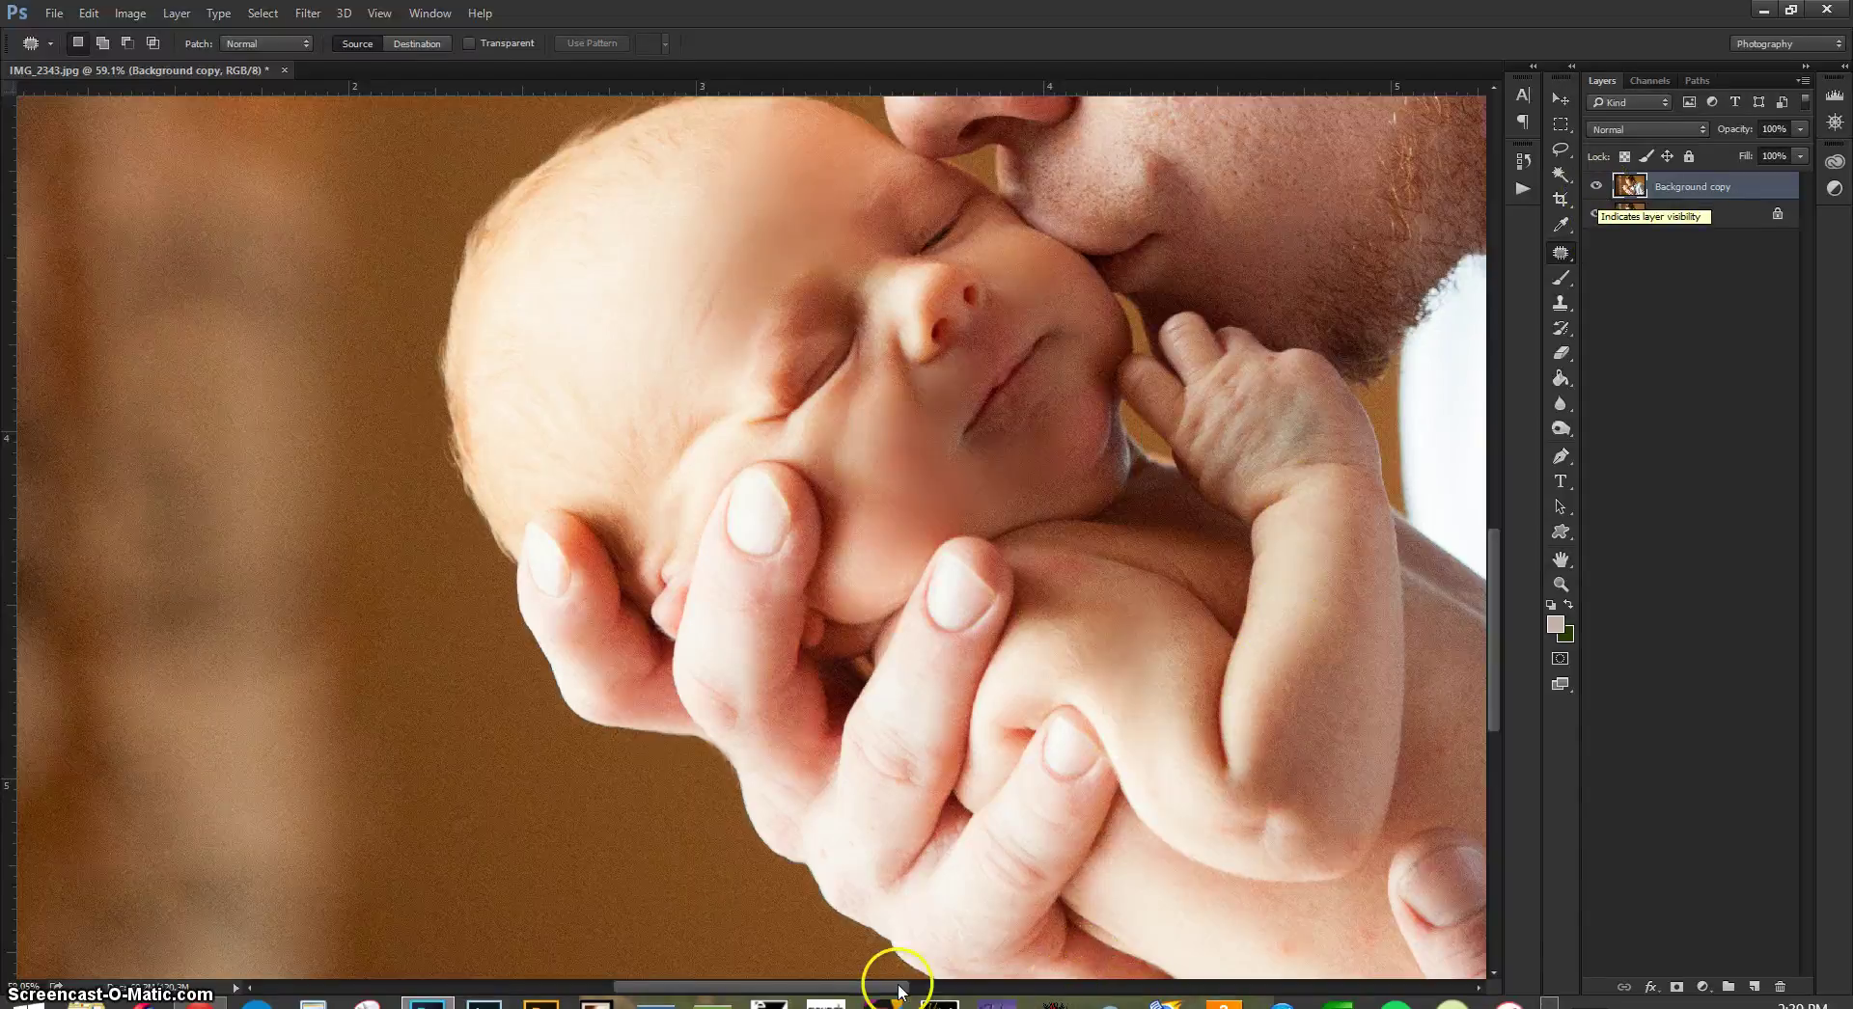
# - Patch the spot on the baby's back beside the man's thumb with lighter skin from the baby's side and deselect
pyautogui.moveTo(883, 986); pyautogui.dragTo(1004, 901)
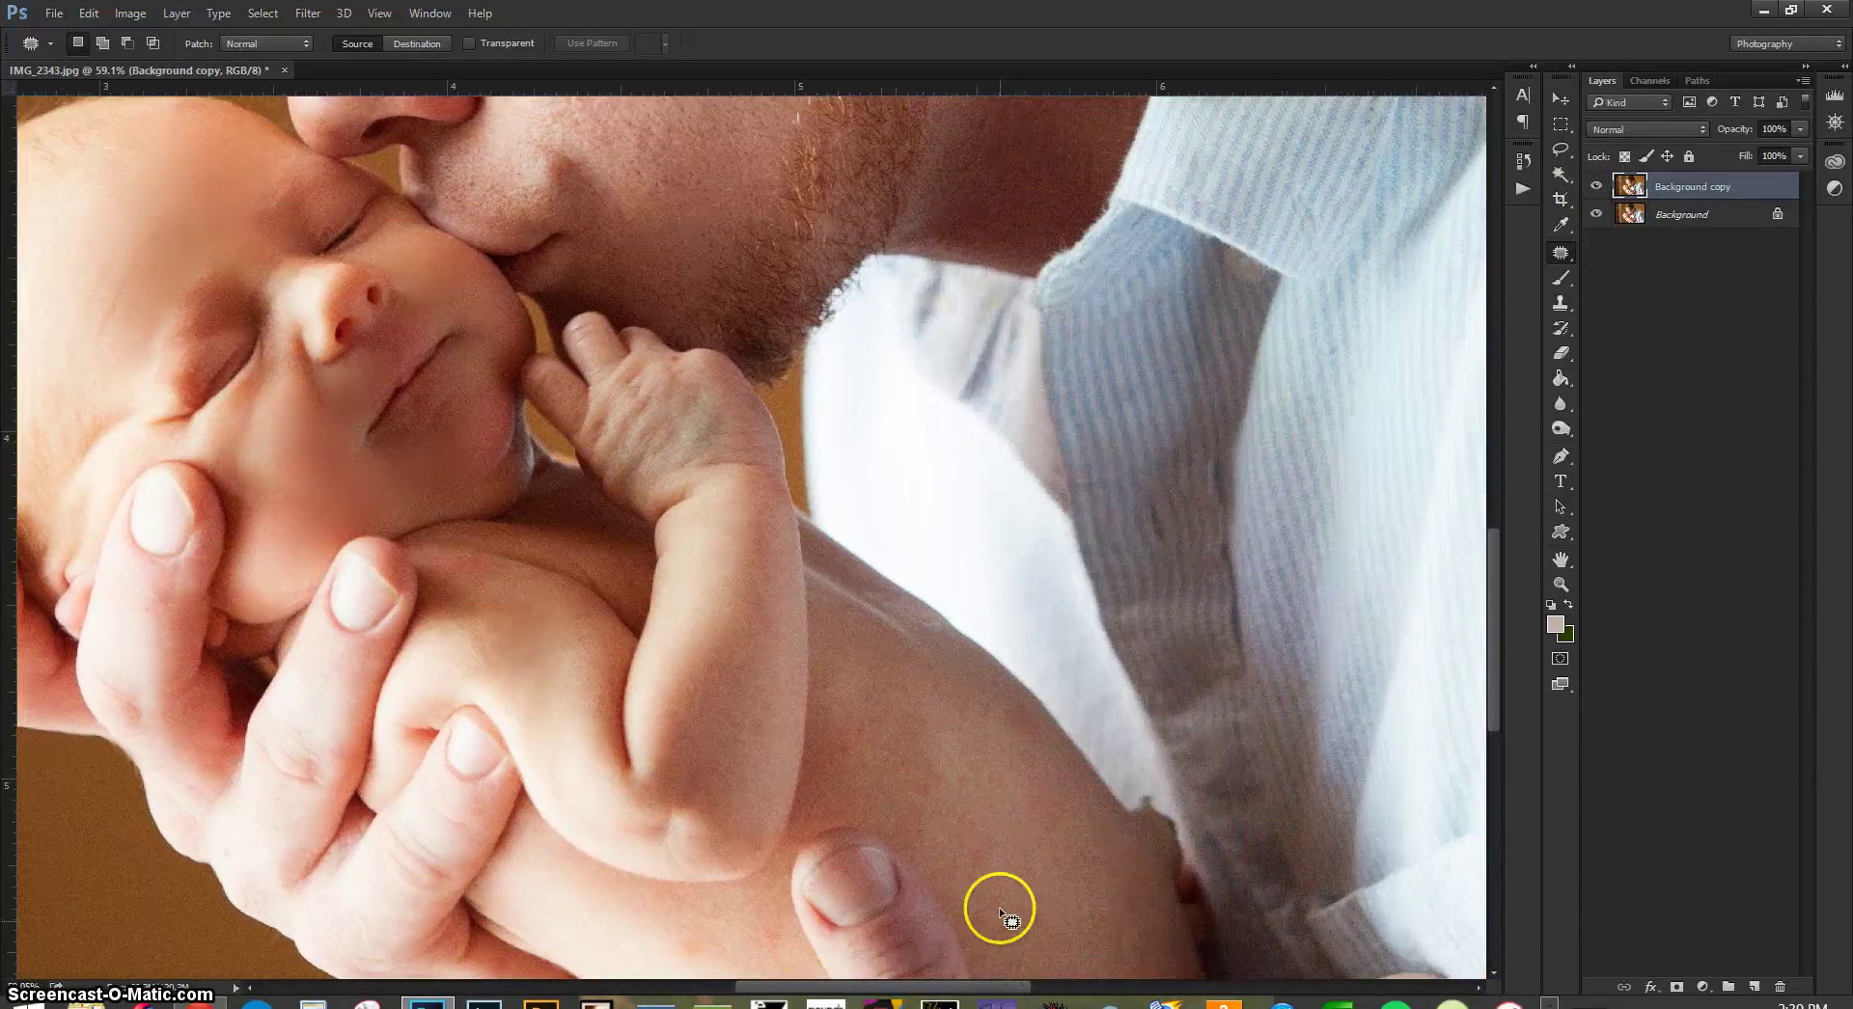
pyautogui.scroll(-5, 1005, 773)
pyautogui.moveTo(992, 645)
pyautogui.mouseDown()
pyautogui.moveTo(956, 694)
pyautogui.moveTo(1004, 702)
pyautogui.moveTo(1014, 670)
pyautogui.moveTo(761, 782)
pyautogui.moveTo(724, 823)
pyautogui.mouseUp()
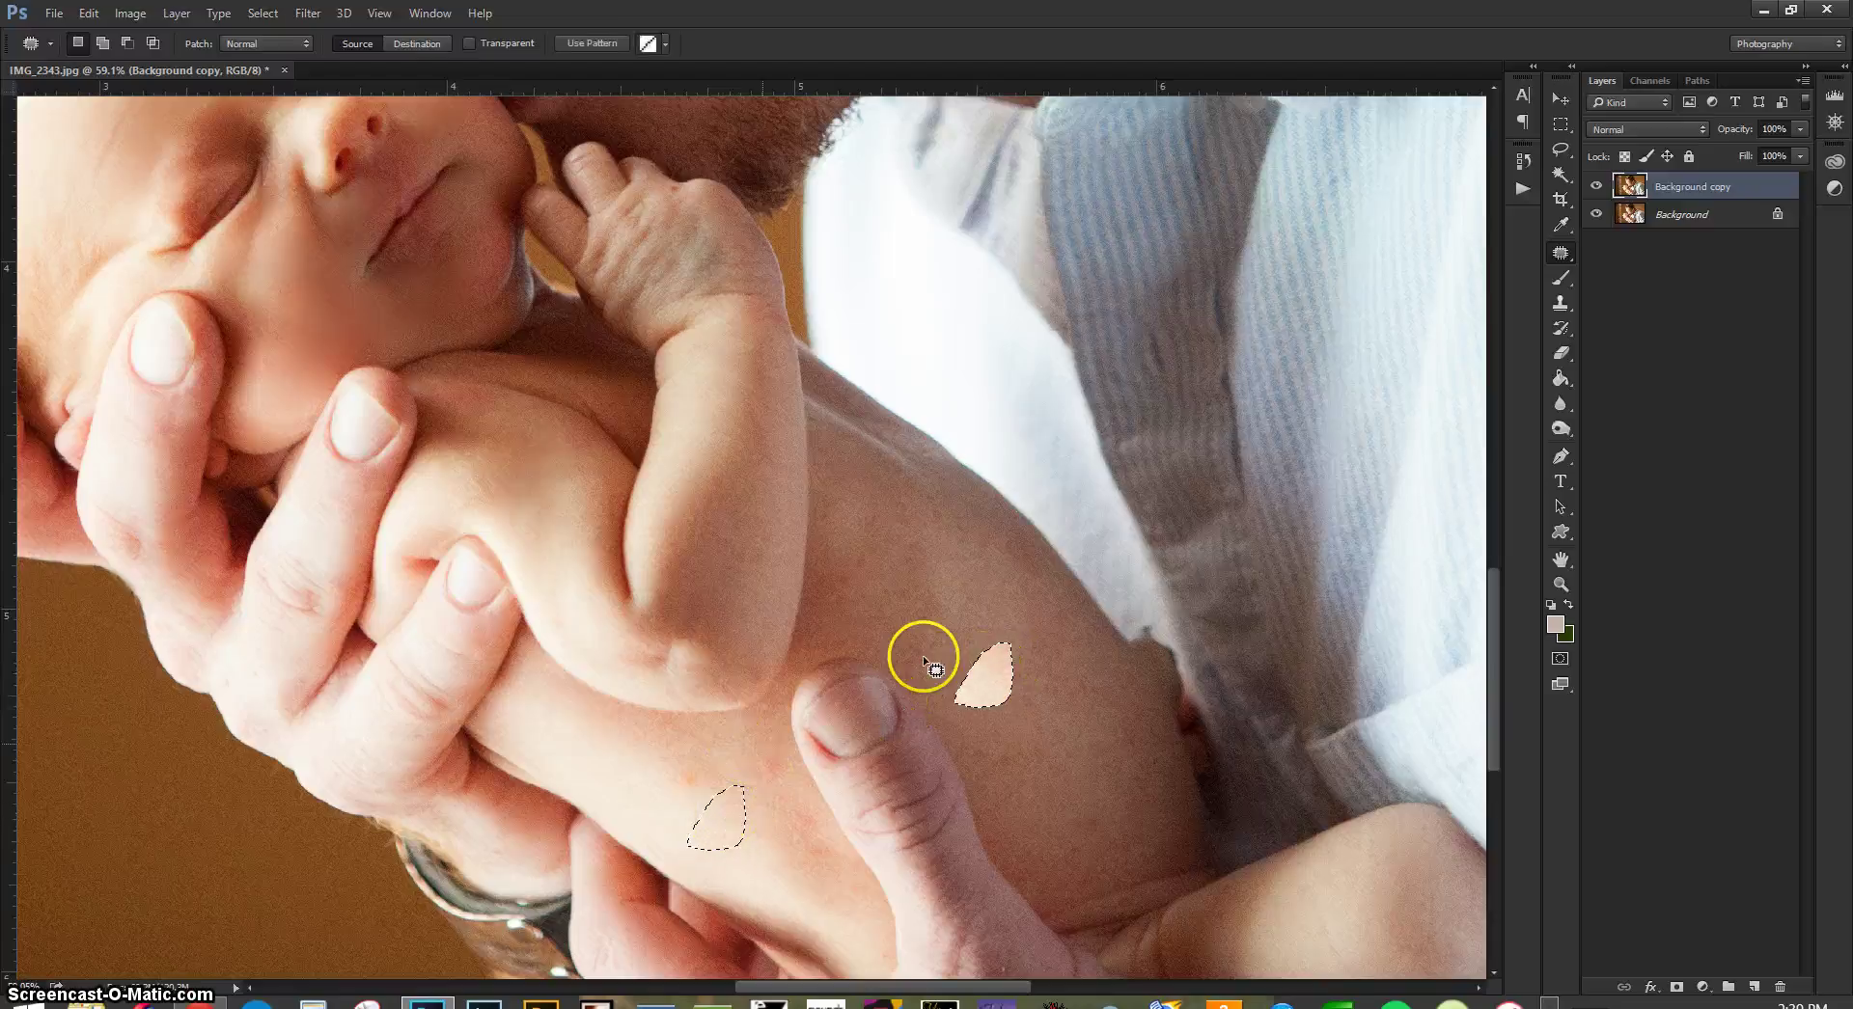
pyautogui.click(974, 565)
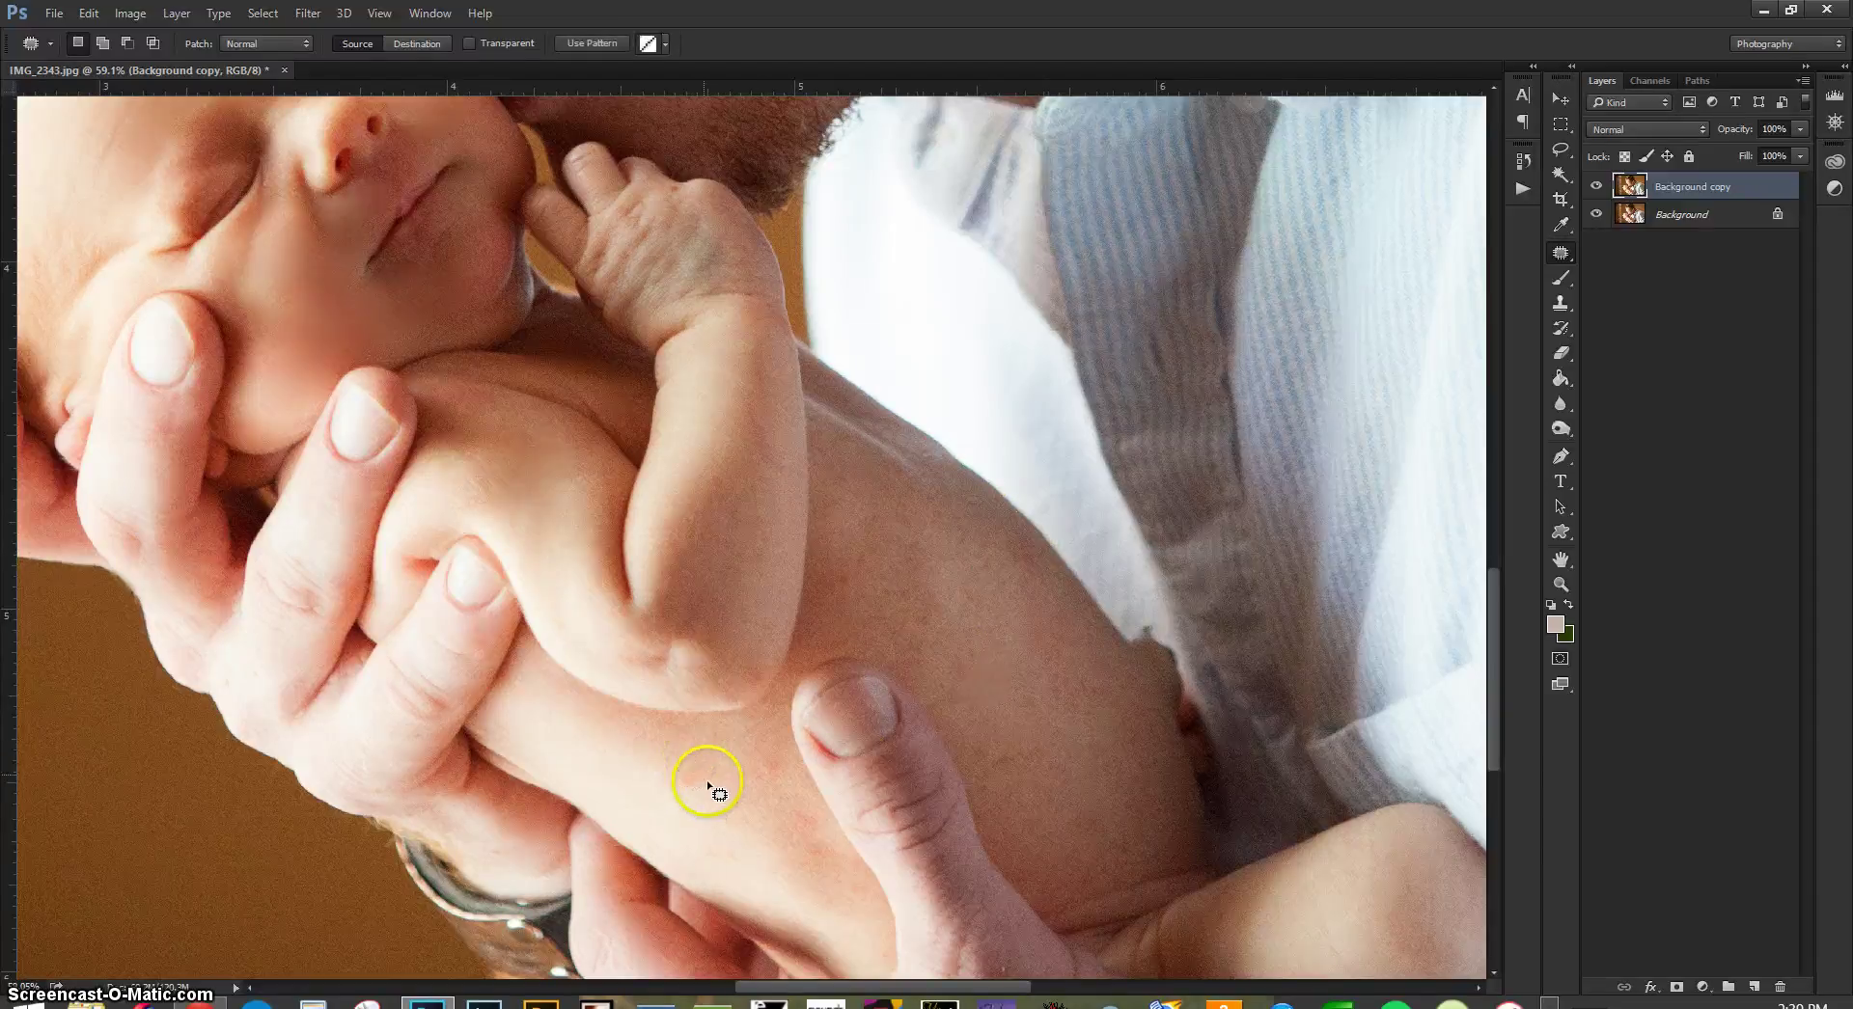
# - Patch the reddish strip on the baby's side along the man's thumb with adjacent side skin, fade the patch, and deselect
pyautogui.moveTo(720, 862); pyautogui.dragTo(728, 853)
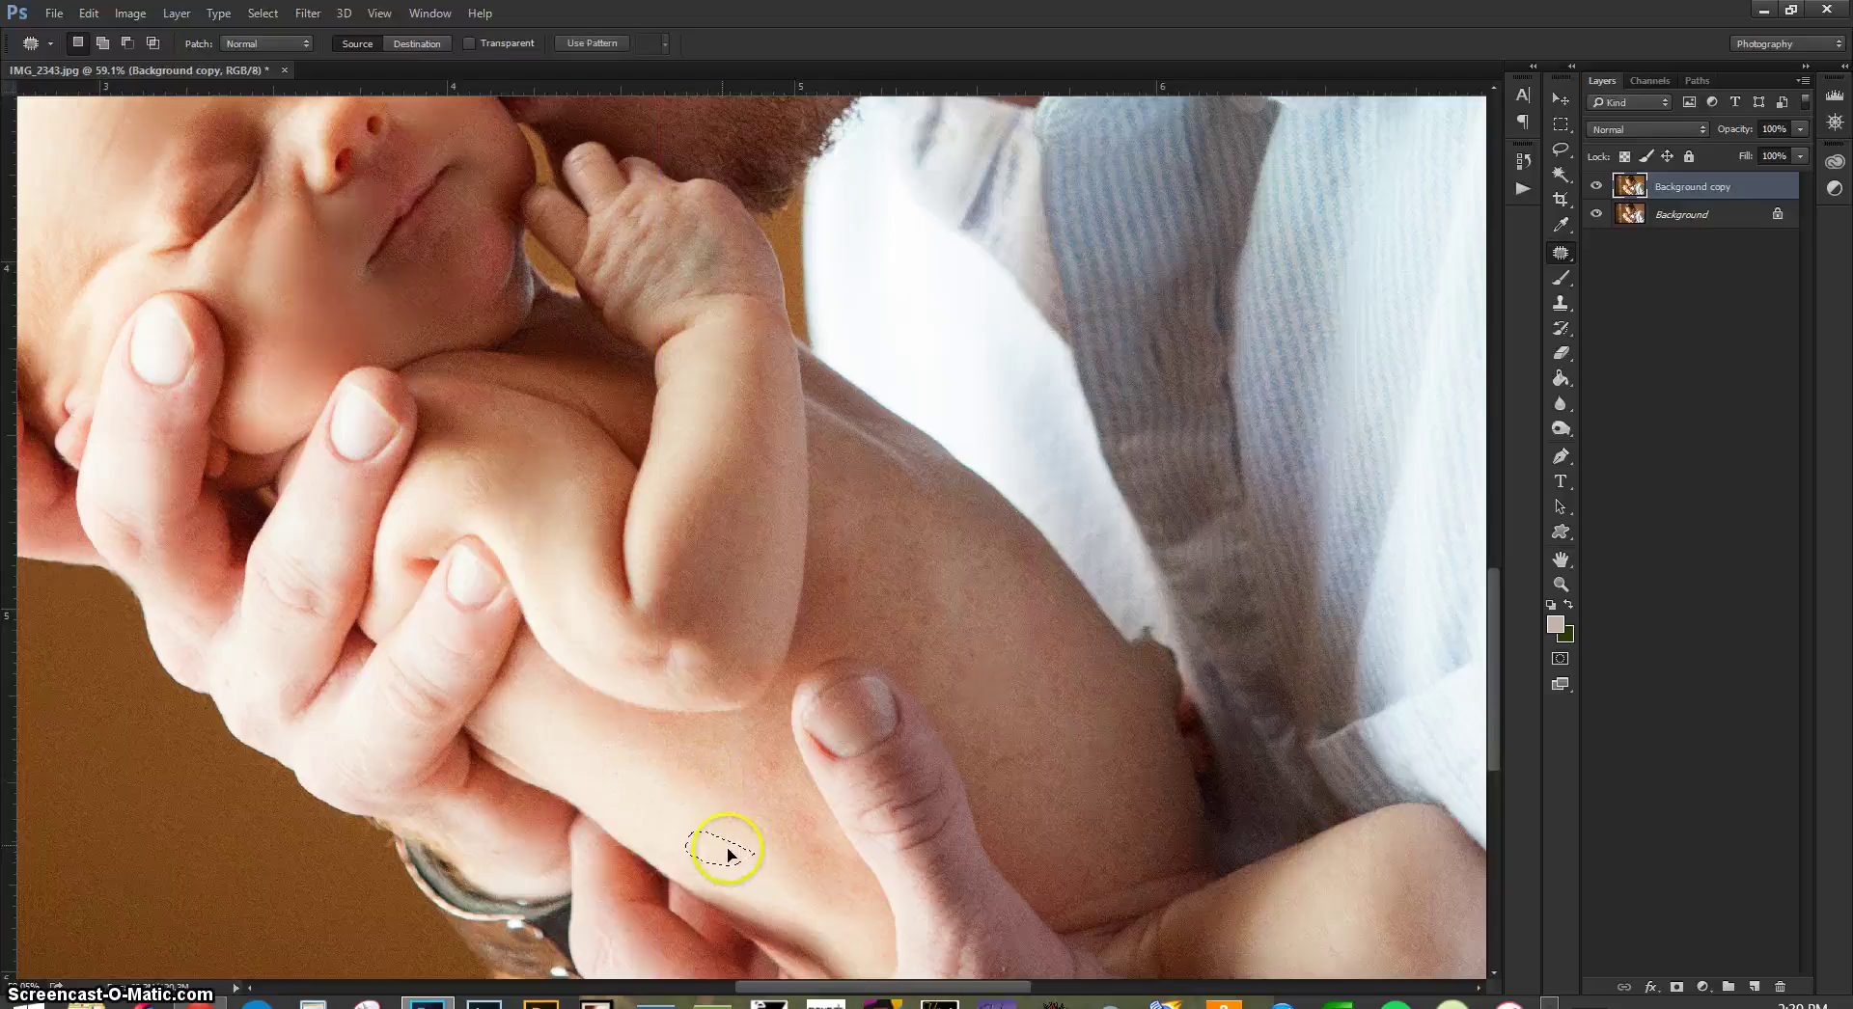
pyautogui.click(678, 812)
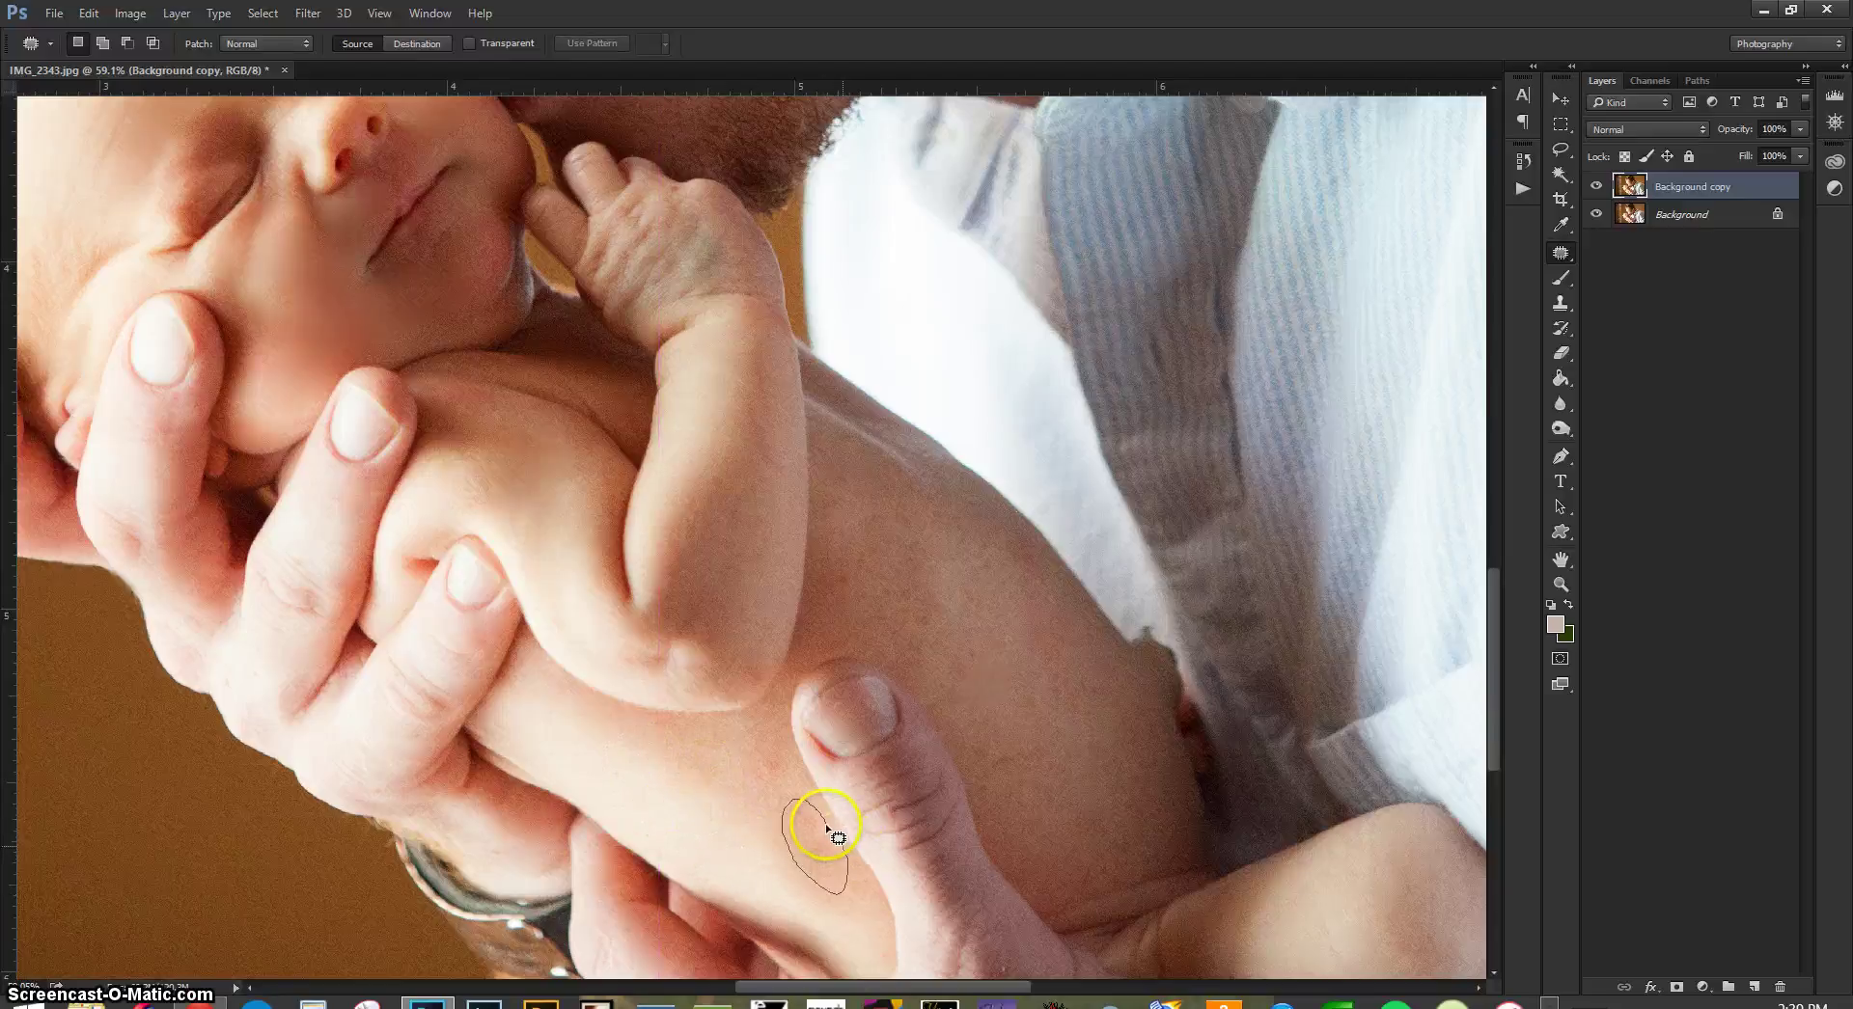
pyautogui.moveTo(838, 837); pyautogui.dragTo(762, 857)
pyautogui.hotkey('ctrl', 'shift', 'f')
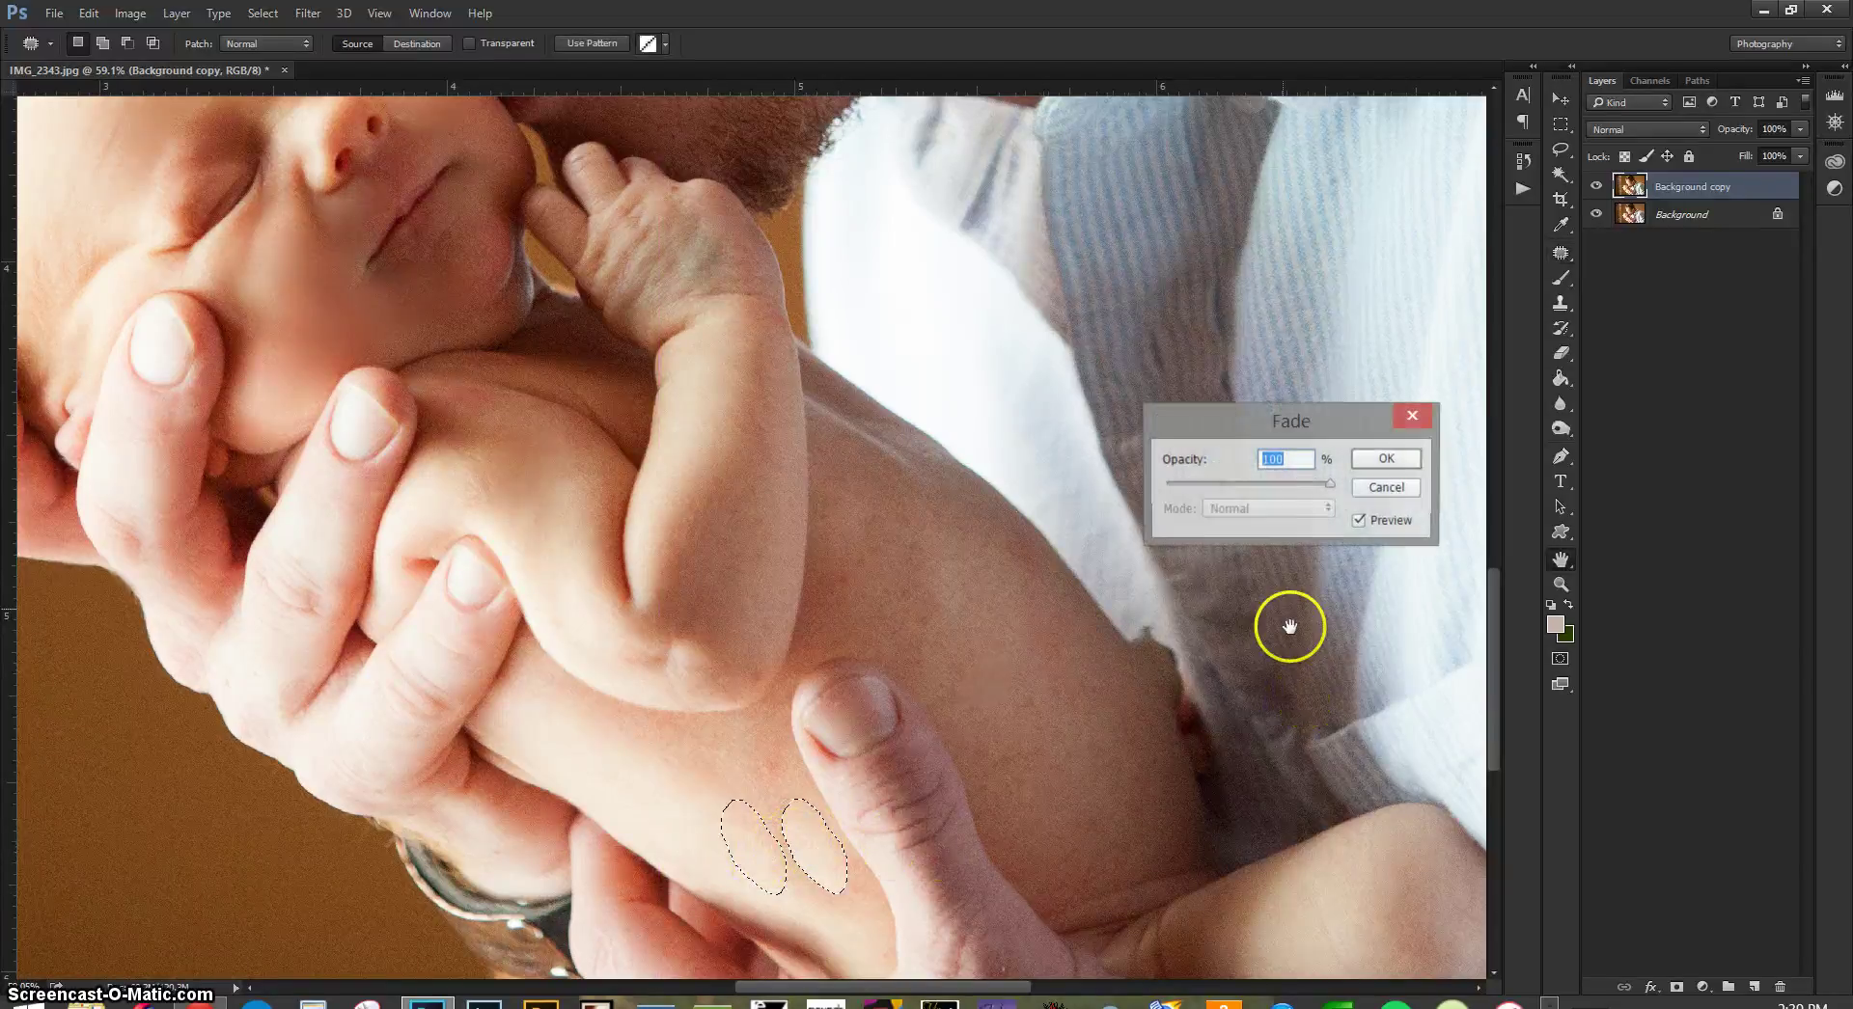
pyautogui.moveTo(1330, 483); pyautogui.dragTo(1241, 486)
pyautogui.press('Return')
pyautogui.click(861, 735)
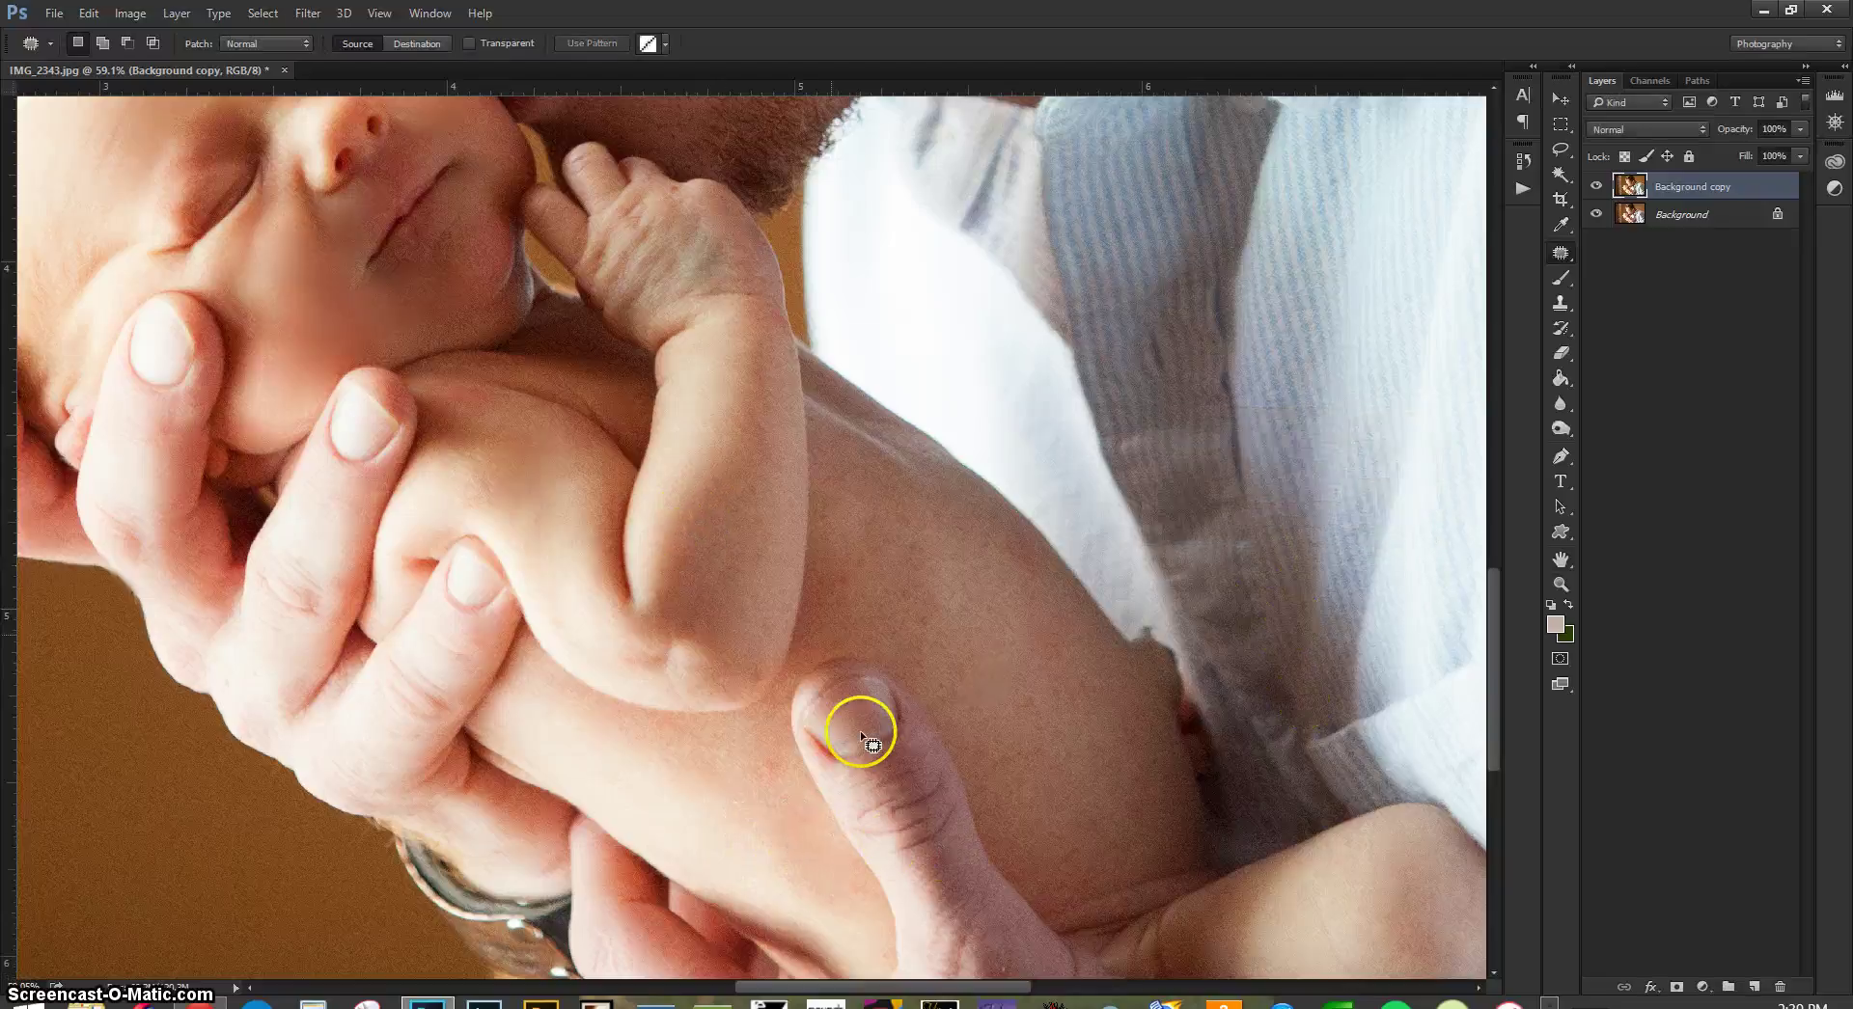
# - Patch the small blotch between the baby's elbow and the man's thumb with smooth side skin, fade the patch, and deselect
pyautogui.moveTo(783, 792)
pyautogui.mouseDown()
pyautogui.moveTo(765, 769)
pyautogui.moveTo(649, 769)
pyautogui.mouseUp()
pyautogui.hotkey('ctrl', 'shift', 'f')
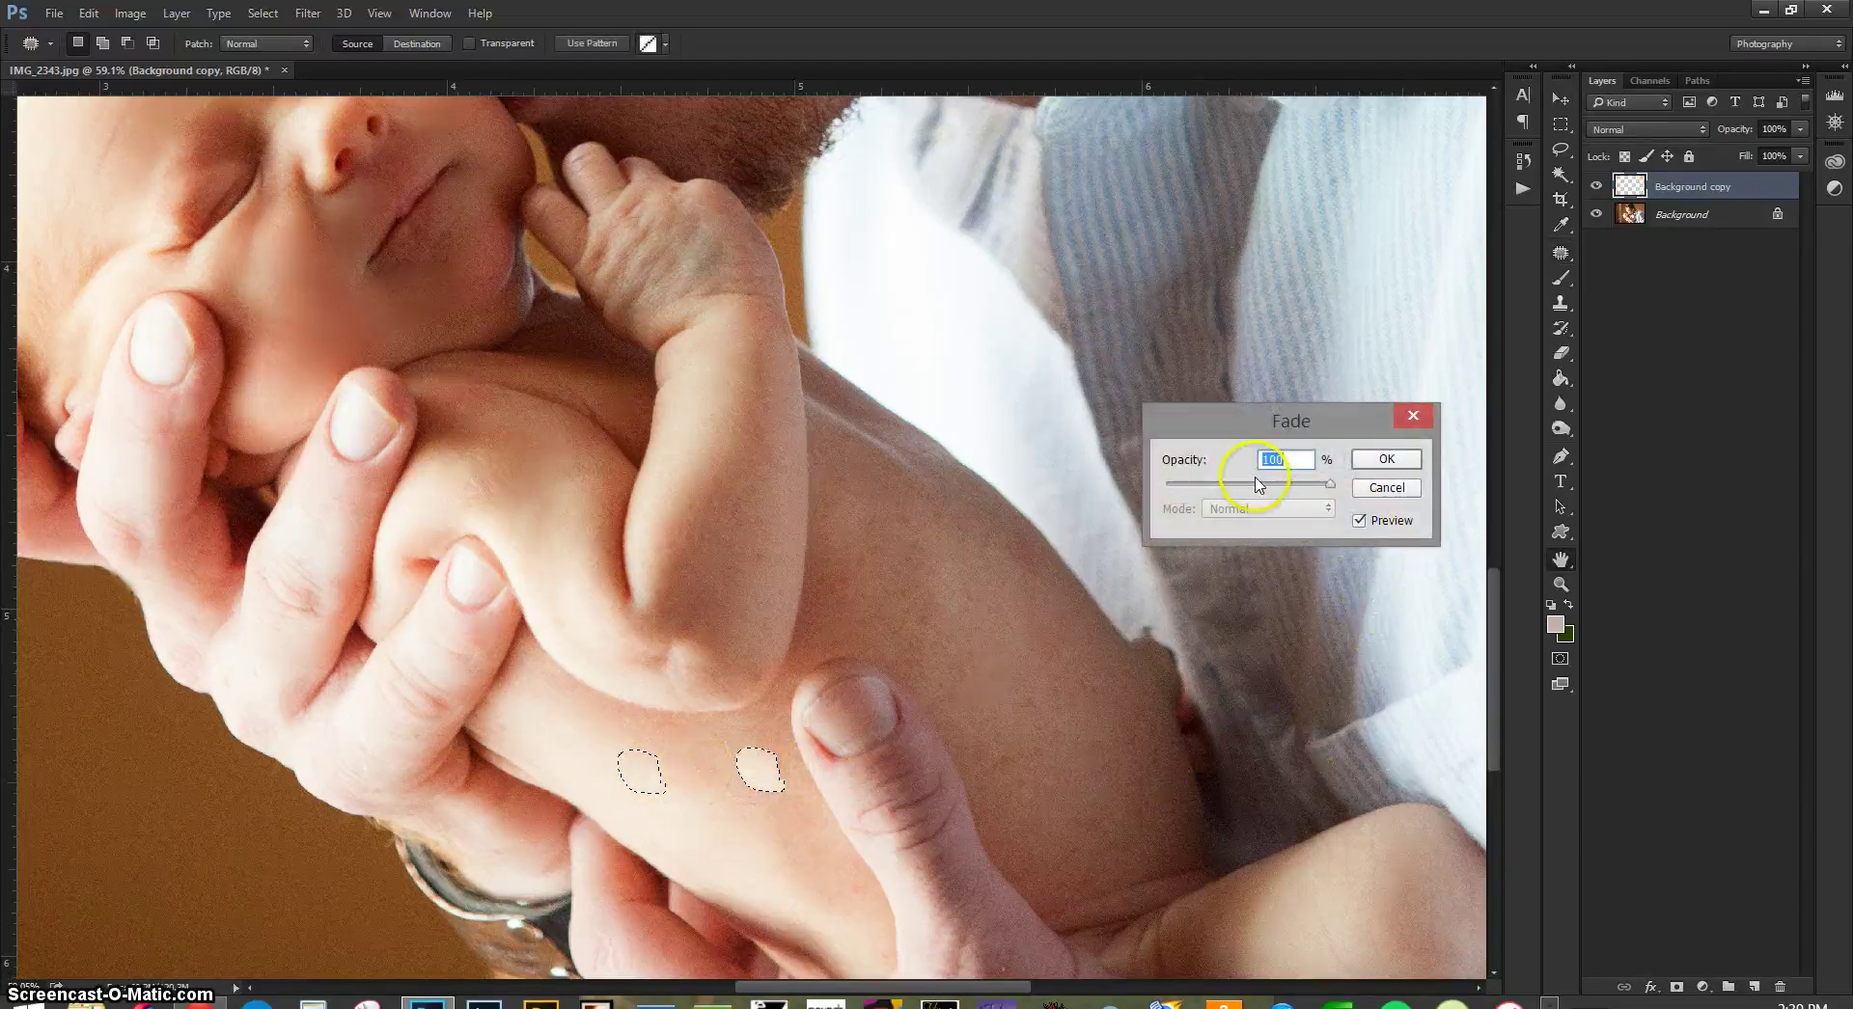
pyautogui.moveTo(1328, 484); pyautogui.dragTo(1243, 485)
pyautogui.click(1362, 469)
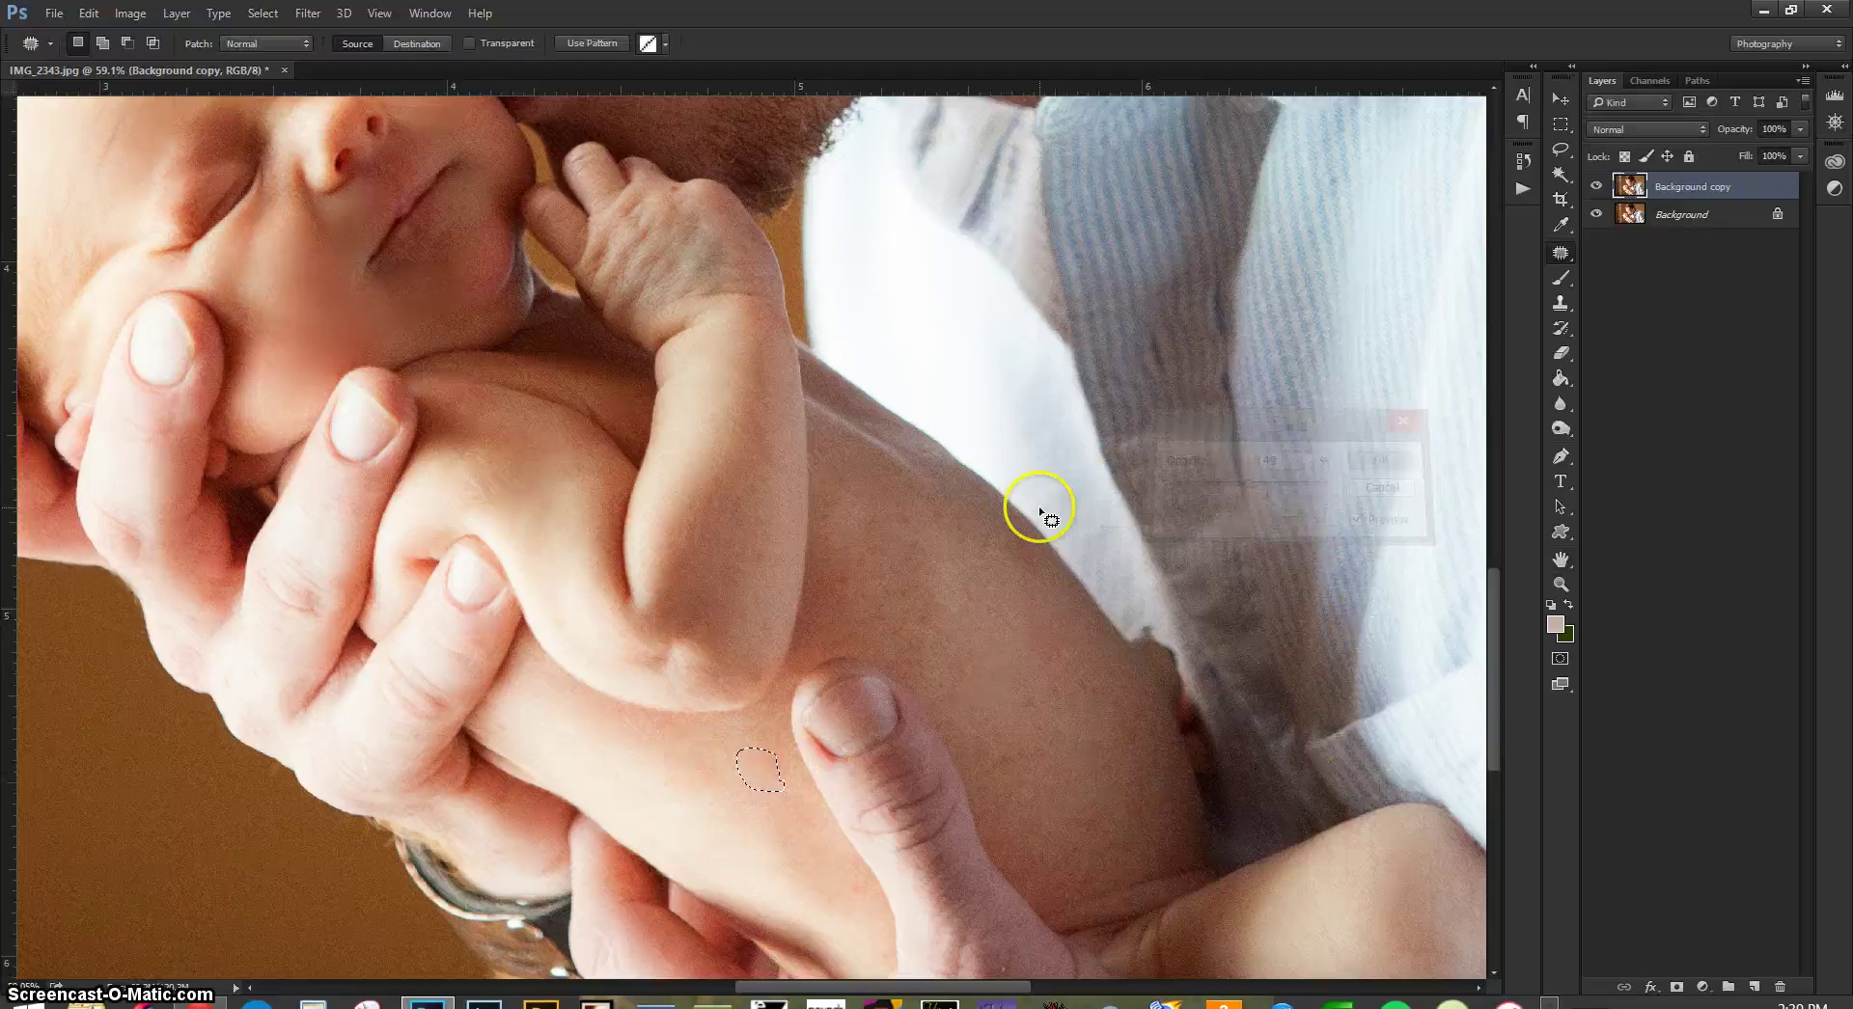
pyautogui.click(1081, 753)
# - Patch the blotchy oval on the baby's lower back above the hip with smooth side skin, fade the patch, and deselect
pyautogui.moveTo(1086, 743); pyautogui.dragTo(1119, 796)
pyautogui.moveTo(1096, 804)
pyautogui.mouseDown()
pyautogui.moveTo(1029, 790)
pyautogui.moveTo(746, 836)
pyautogui.mouseUp()
pyautogui.hotkey('ctrl', 'shift', 'f')
pyautogui.moveTo(1328, 484); pyautogui.dragTo(1257, 490)
pyautogui.click(1383, 460)
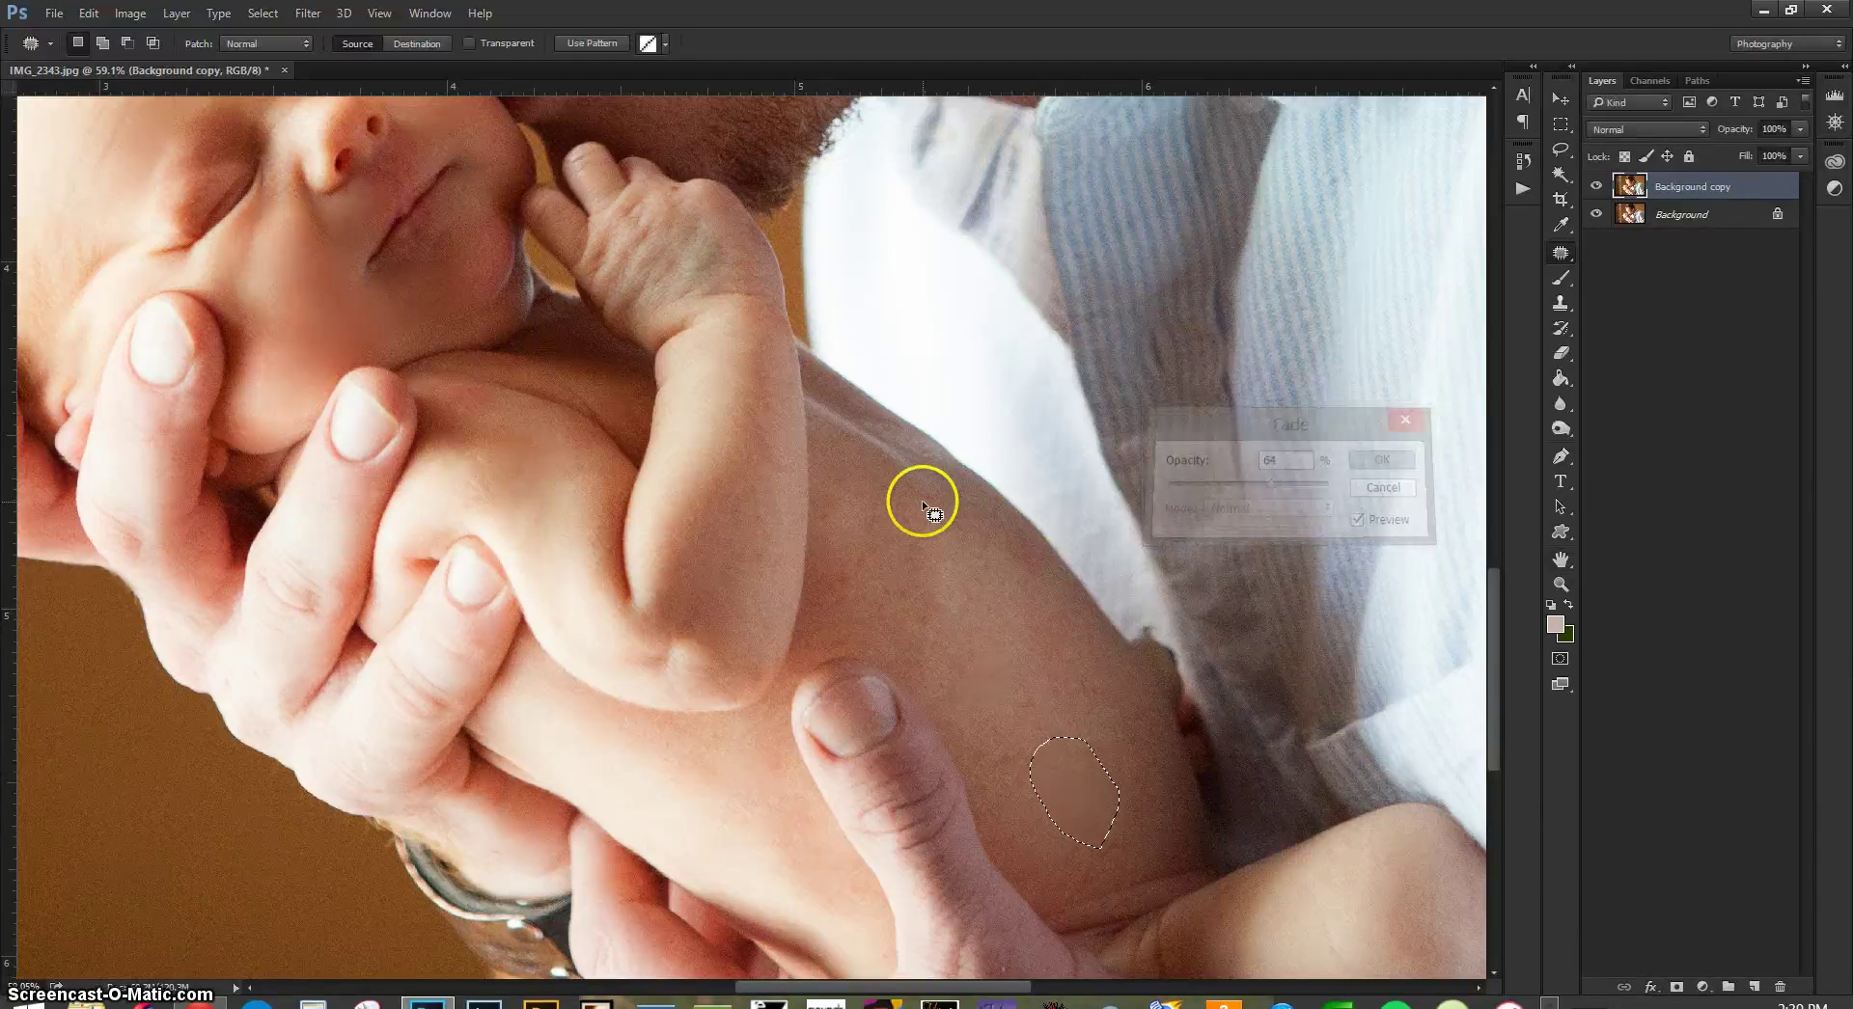
pyautogui.click(1063, 716)
# - Patch the small area between the man's thumb and the smoothed lower back with side skin and fade the patch
pyautogui.moveTo(1010, 748); pyautogui.dragTo(1027, 780)
pyautogui.moveTo(1023, 758)
pyautogui.mouseDown()
pyautogui.moveTo(773, 753)
pyautogui.moveTo(738, 818)
pyautogui.mouseUp()
pyautogui.hotkey('ctrl', 'shift', 'f')
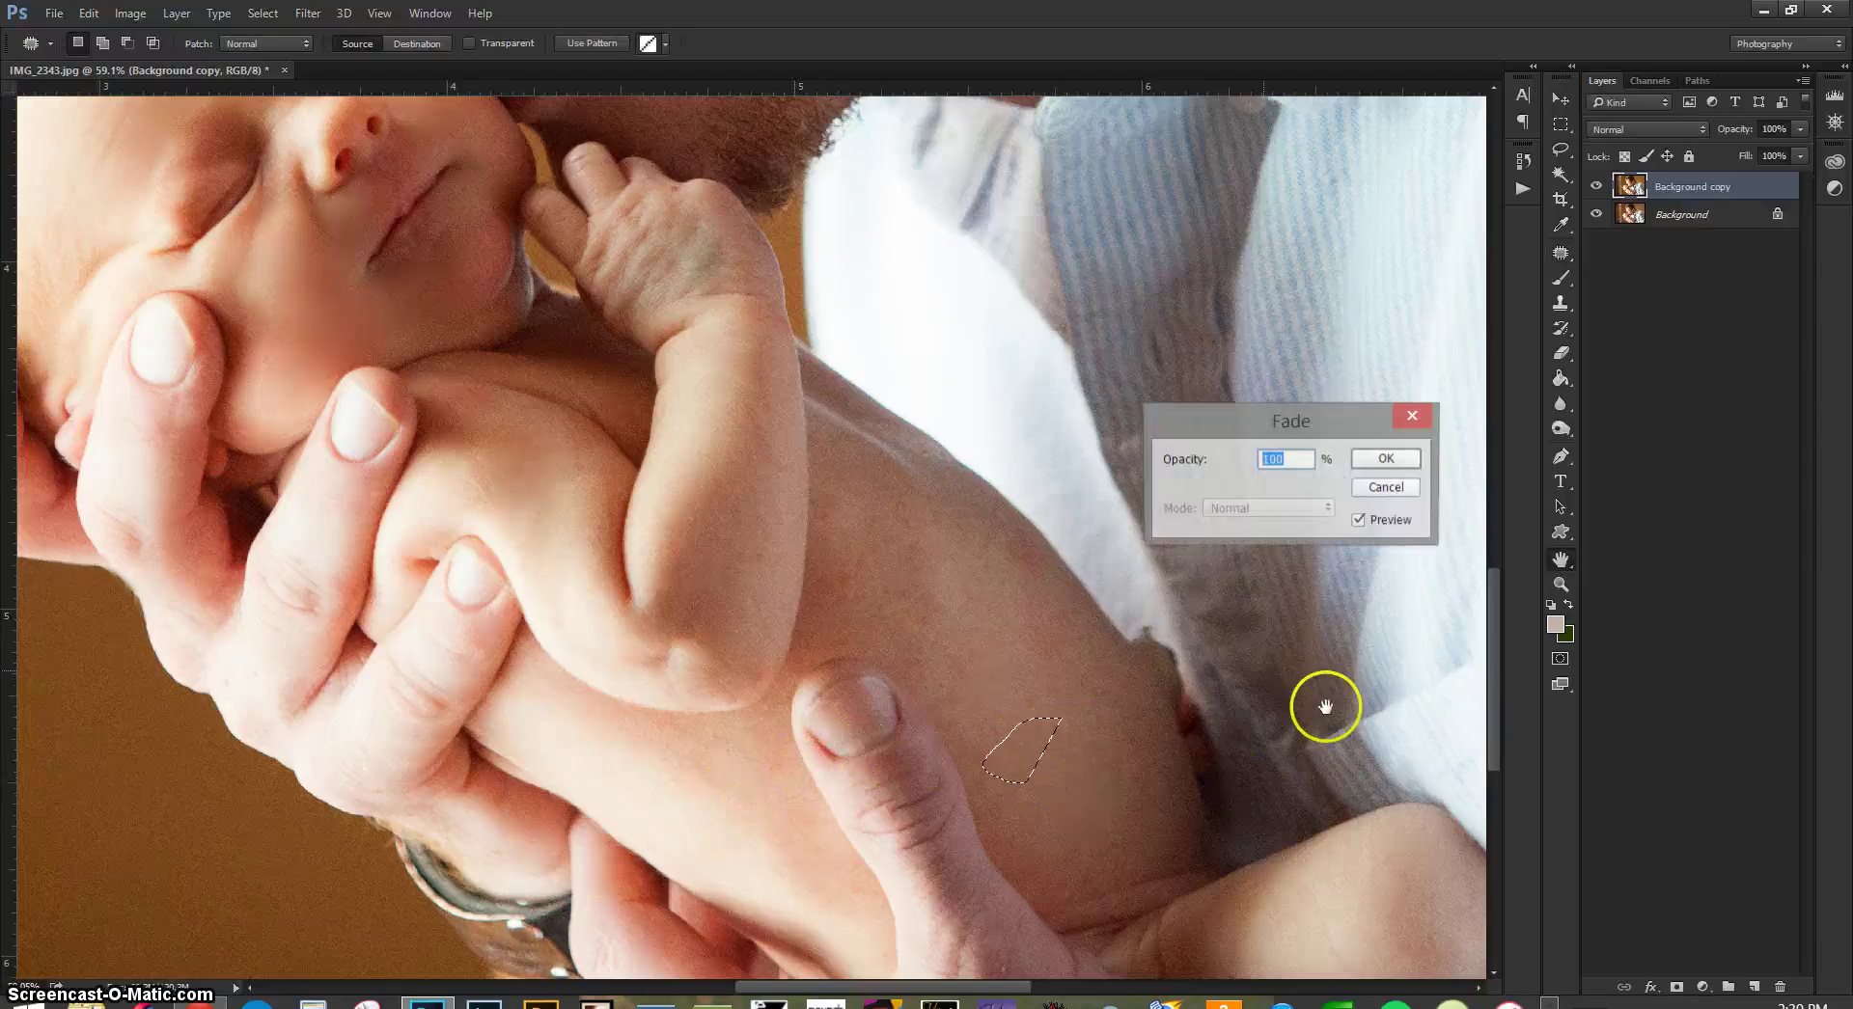
pyautogui.moveTo(1327, 483); pyautogui.dragTo(1248, 485)
pyautogui.click(1384, 460)
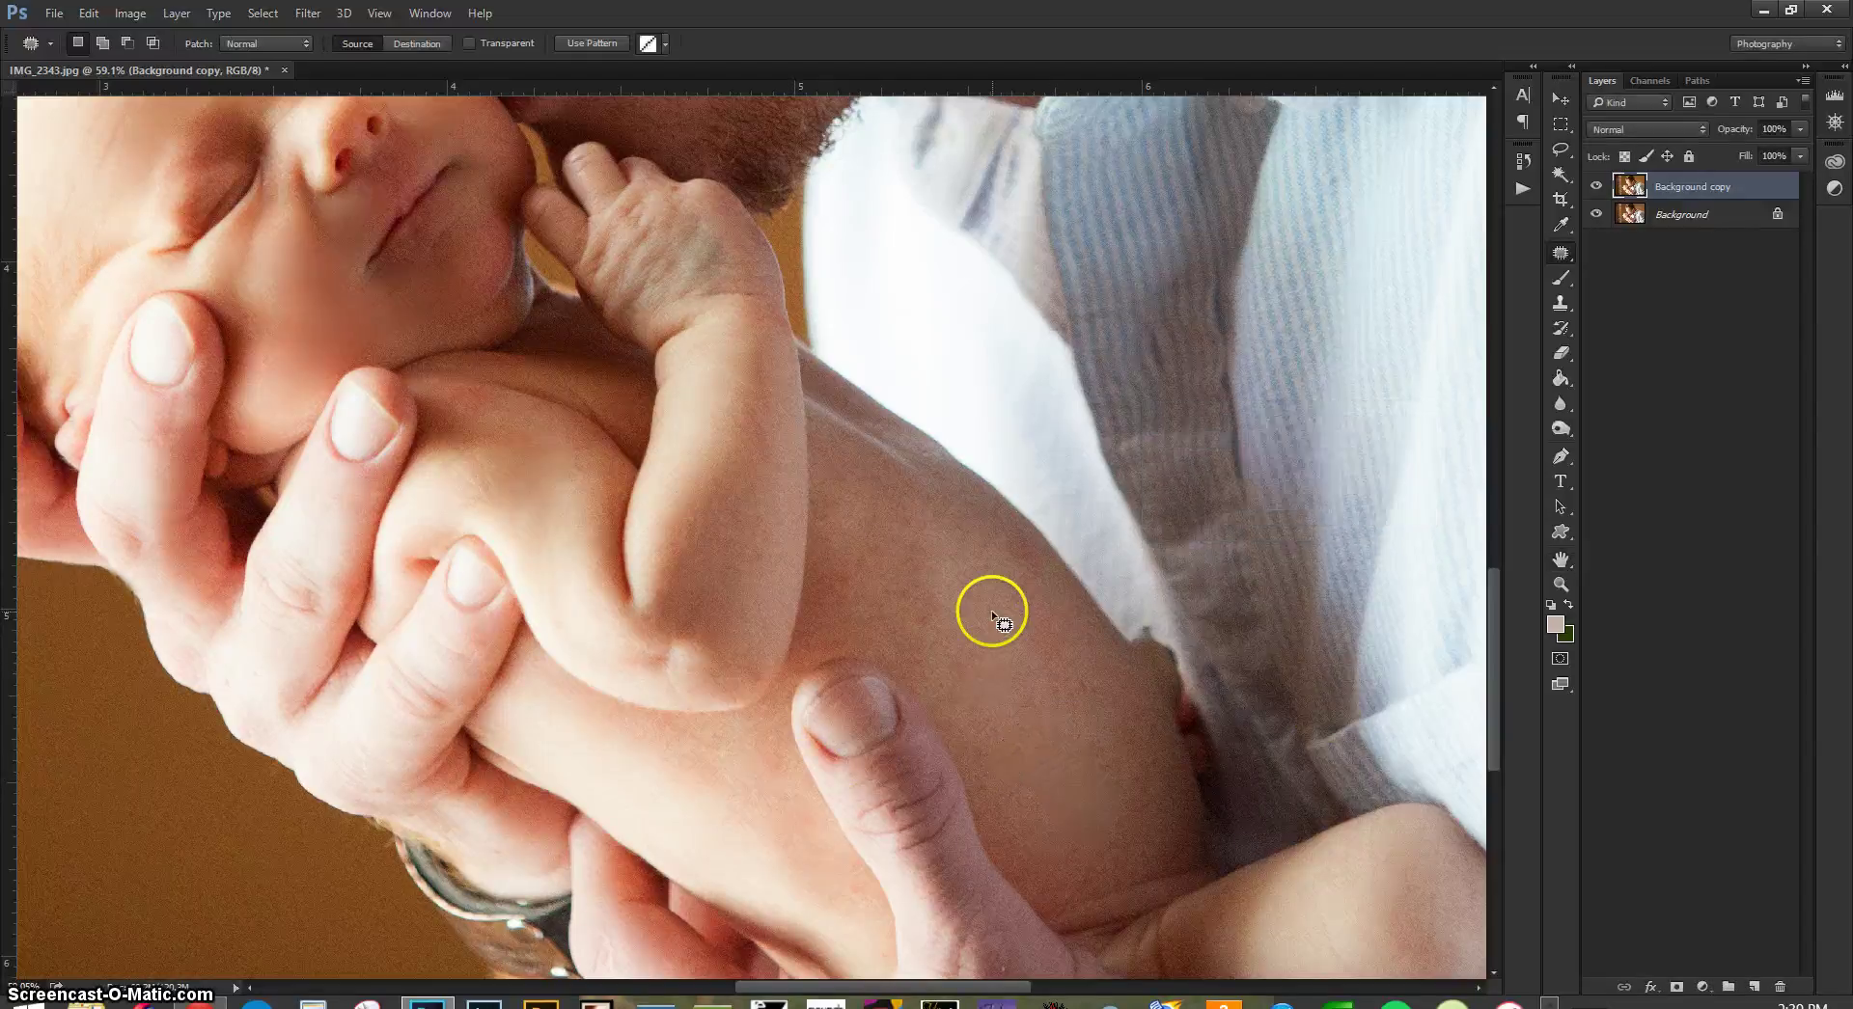
# - Patch the blotches just above the smoothed area of the baby's lower back with side skin and apply a fade
pyautogui.click(1051, 685)
pyautogui.moveTo(1059, 692); pyautogui.dragTo(777, 828)
pyautogui.hotkey('ctrl', 'shift', 'f')
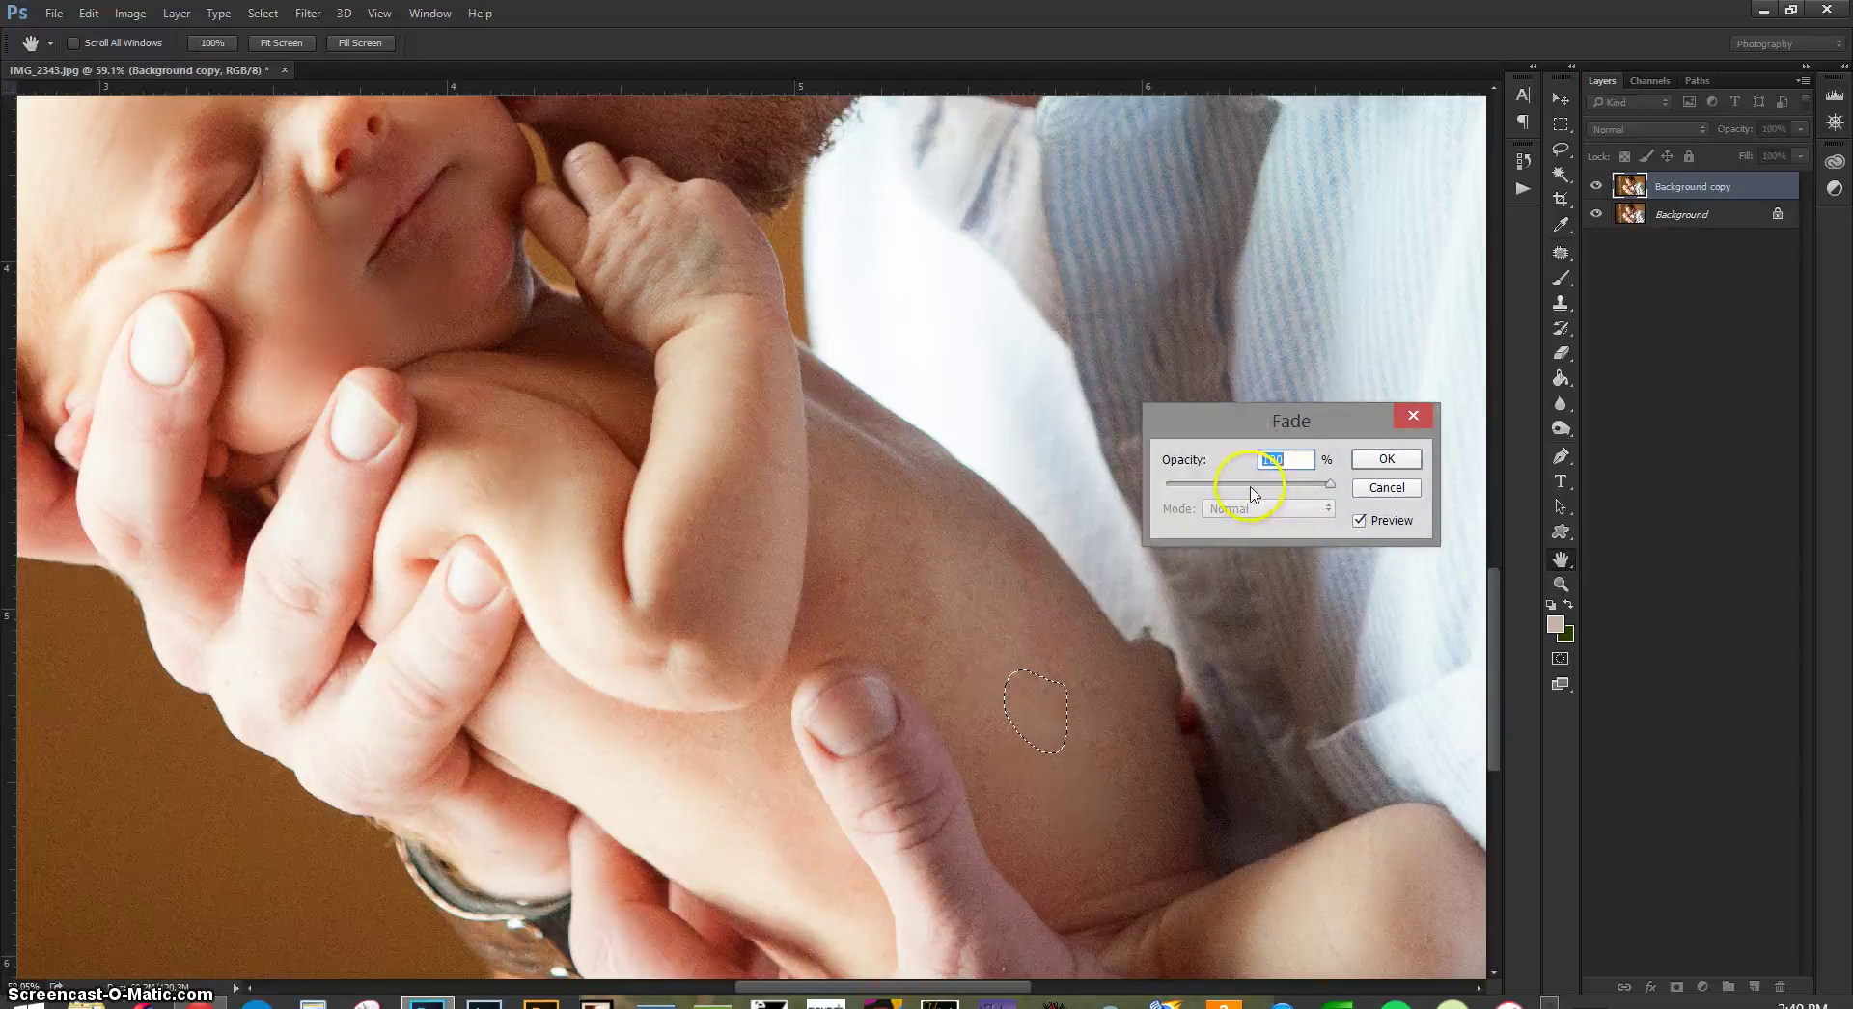
pyautogui.click(1386, 459)
# - Patch the uneven skin on the baby's lower back and the adjoining area just above it with nearby smooth skin, fading each patch
pyautogui.moveTo(1058, 703)
pyautogui.mouseDown()
pyautogui.moveTo(1104, 712)
pyautogui.moveTo(1145, 751)
pyautogui.mouseUp()
pyautogui.moveTo(1107, 768); pyautogui.dragTo(1072, 787)
pyautogui.hotkey('ctrl', 'shift', 'f')
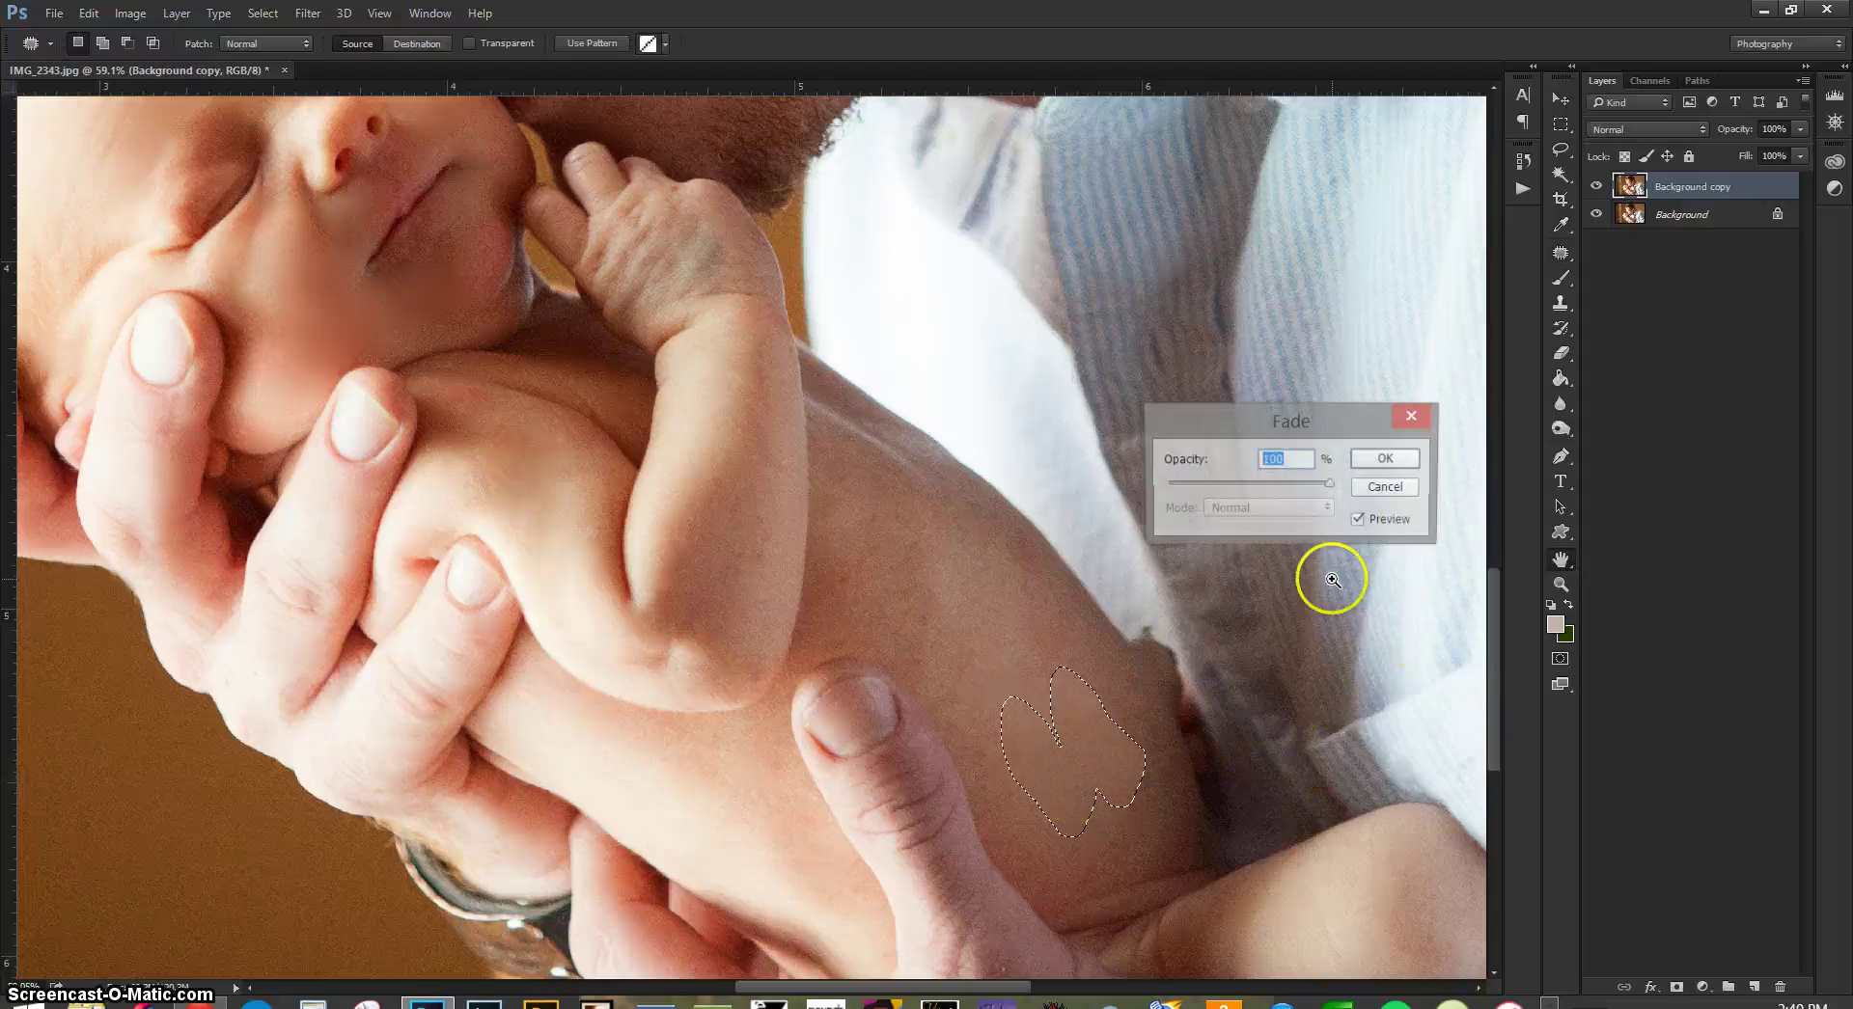
pyautogui.click(1386, 459)
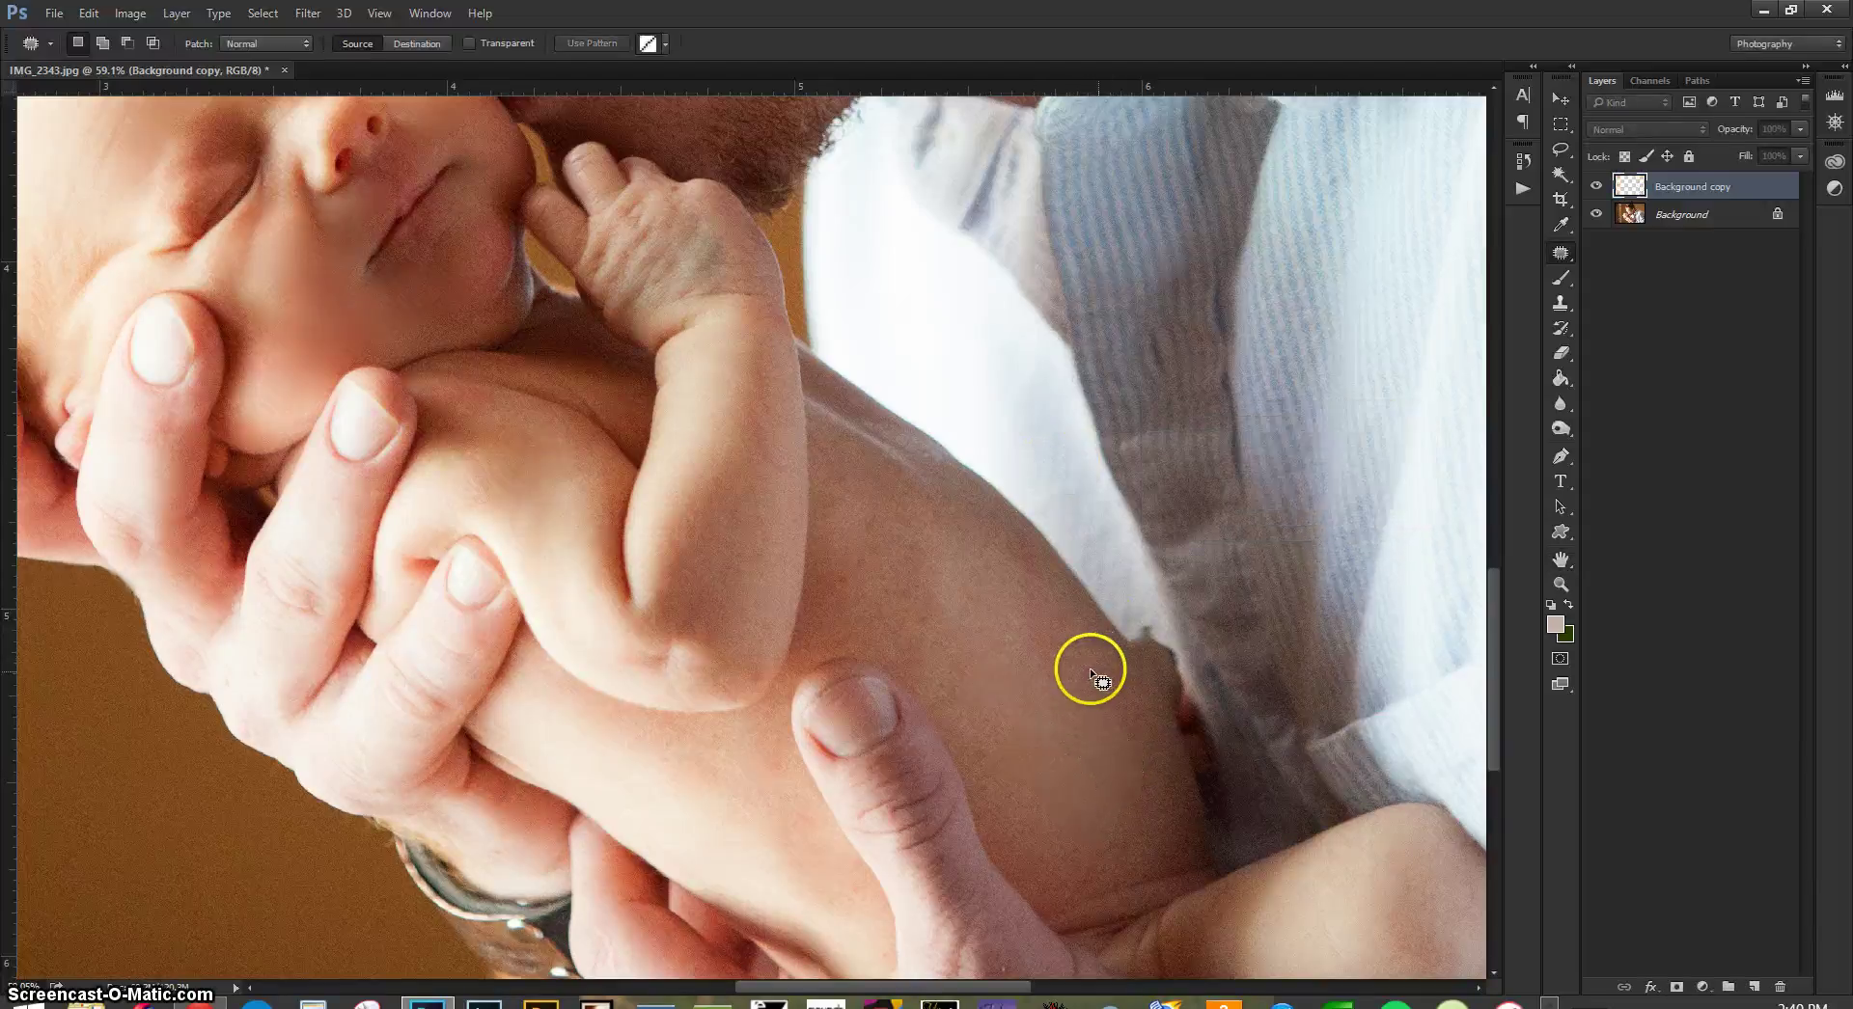
pyautogui.moveTo(1005, 666)
pyautogui.mouseDown()
pyautogui.moveTo(1083, 665)
pyautogui.moveTo(1005, 668)
pyautogui.moveTo(1071, 756)
pyautogui.mouseUp()
pyautogui.hotkey('ctrl', 'shift', 'f')
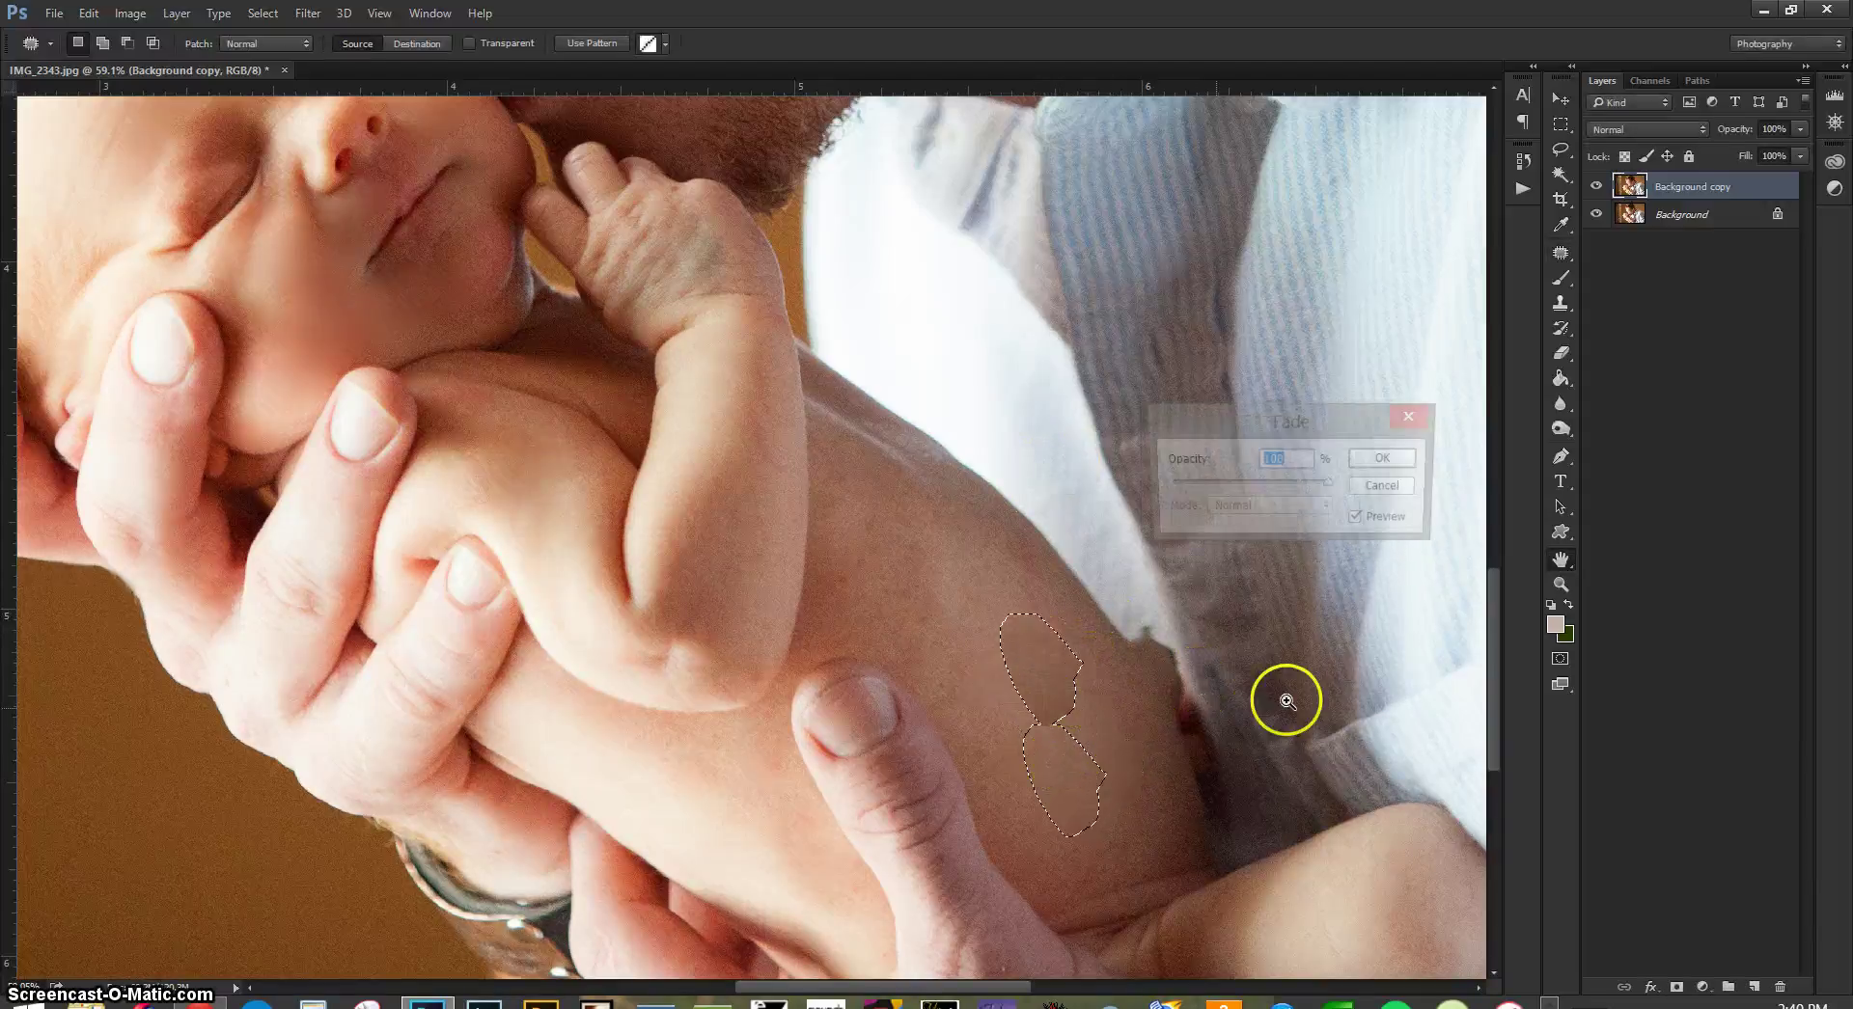
pyautogui.click(1386, 459)
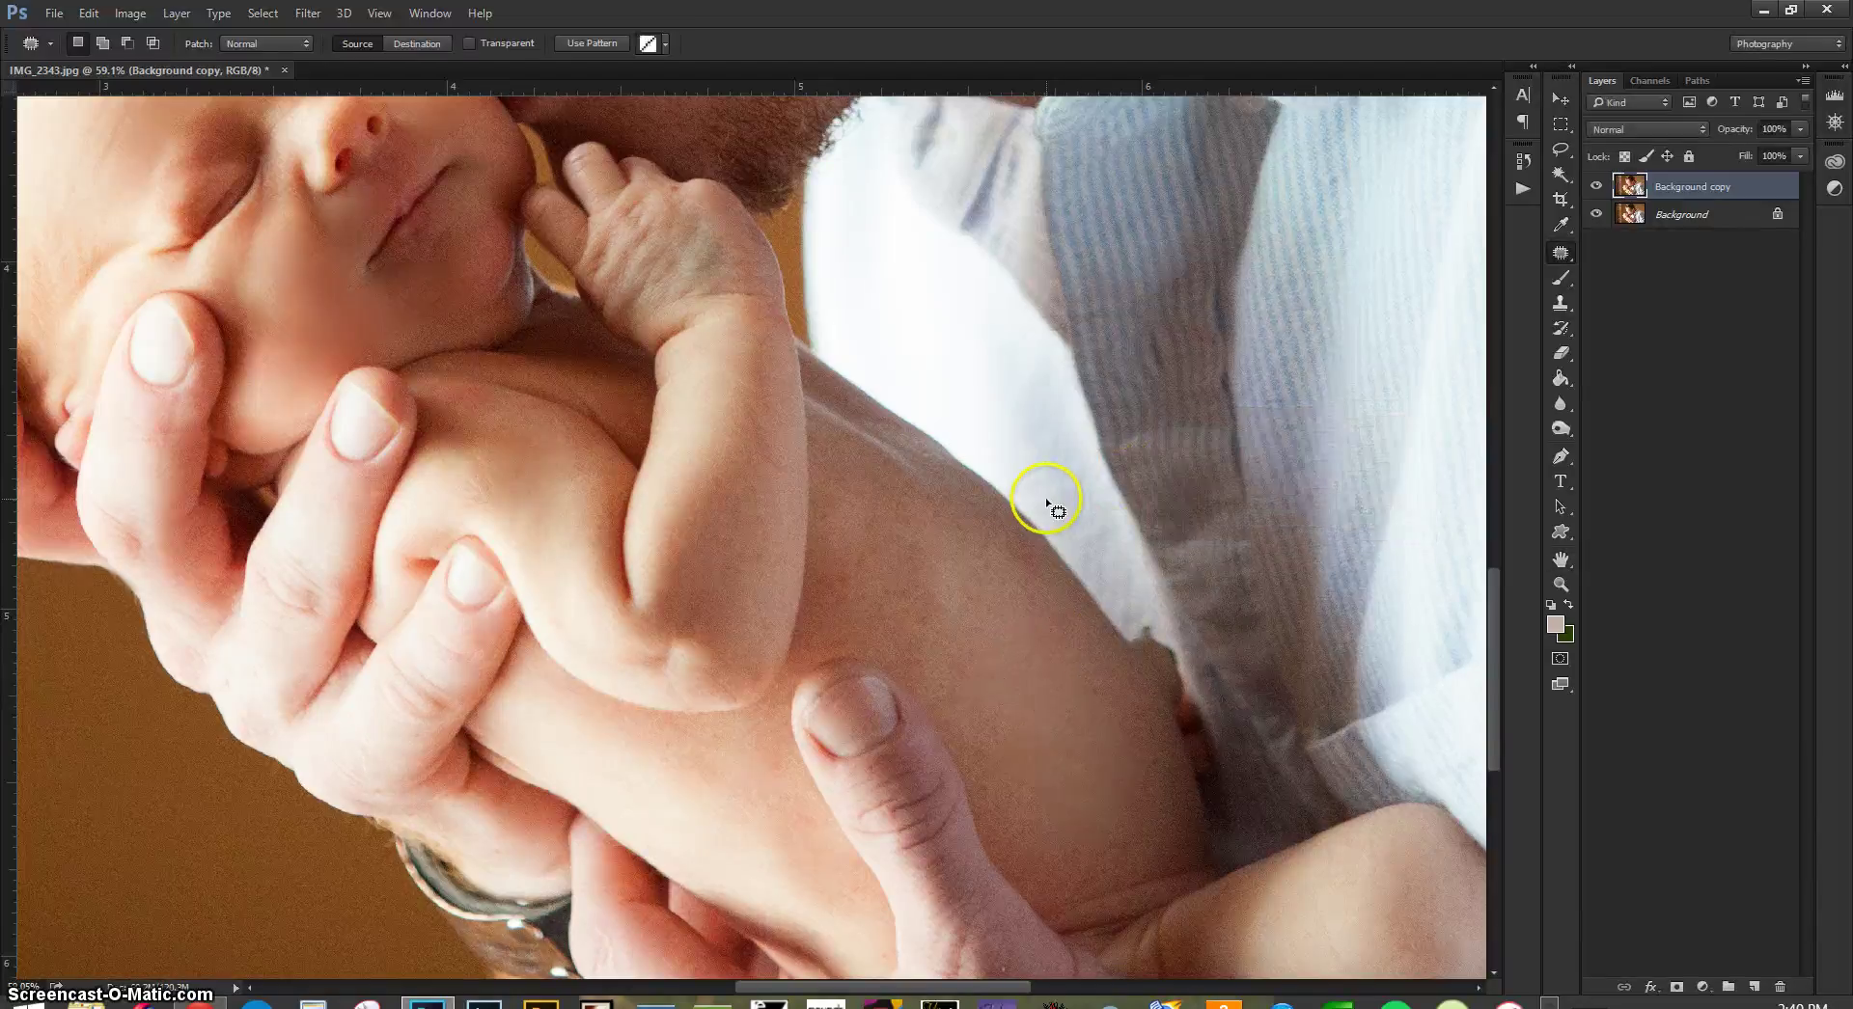
# - Patch the narrow diagonal strip of the baby's lower back near the shirt edge, fade the patch, and deselect
pyautogui.moveTo(1100, 659)
pyautogui.mouseDown()
pyautogui.moveTo(1135, 769)
pyautogui.moveTo(1157, 750)
pyautogui.moveTo(1058, 696)
pyautogui.mouseUp()
pyautogui.hotkey('ctrl', 'shift', 'f')
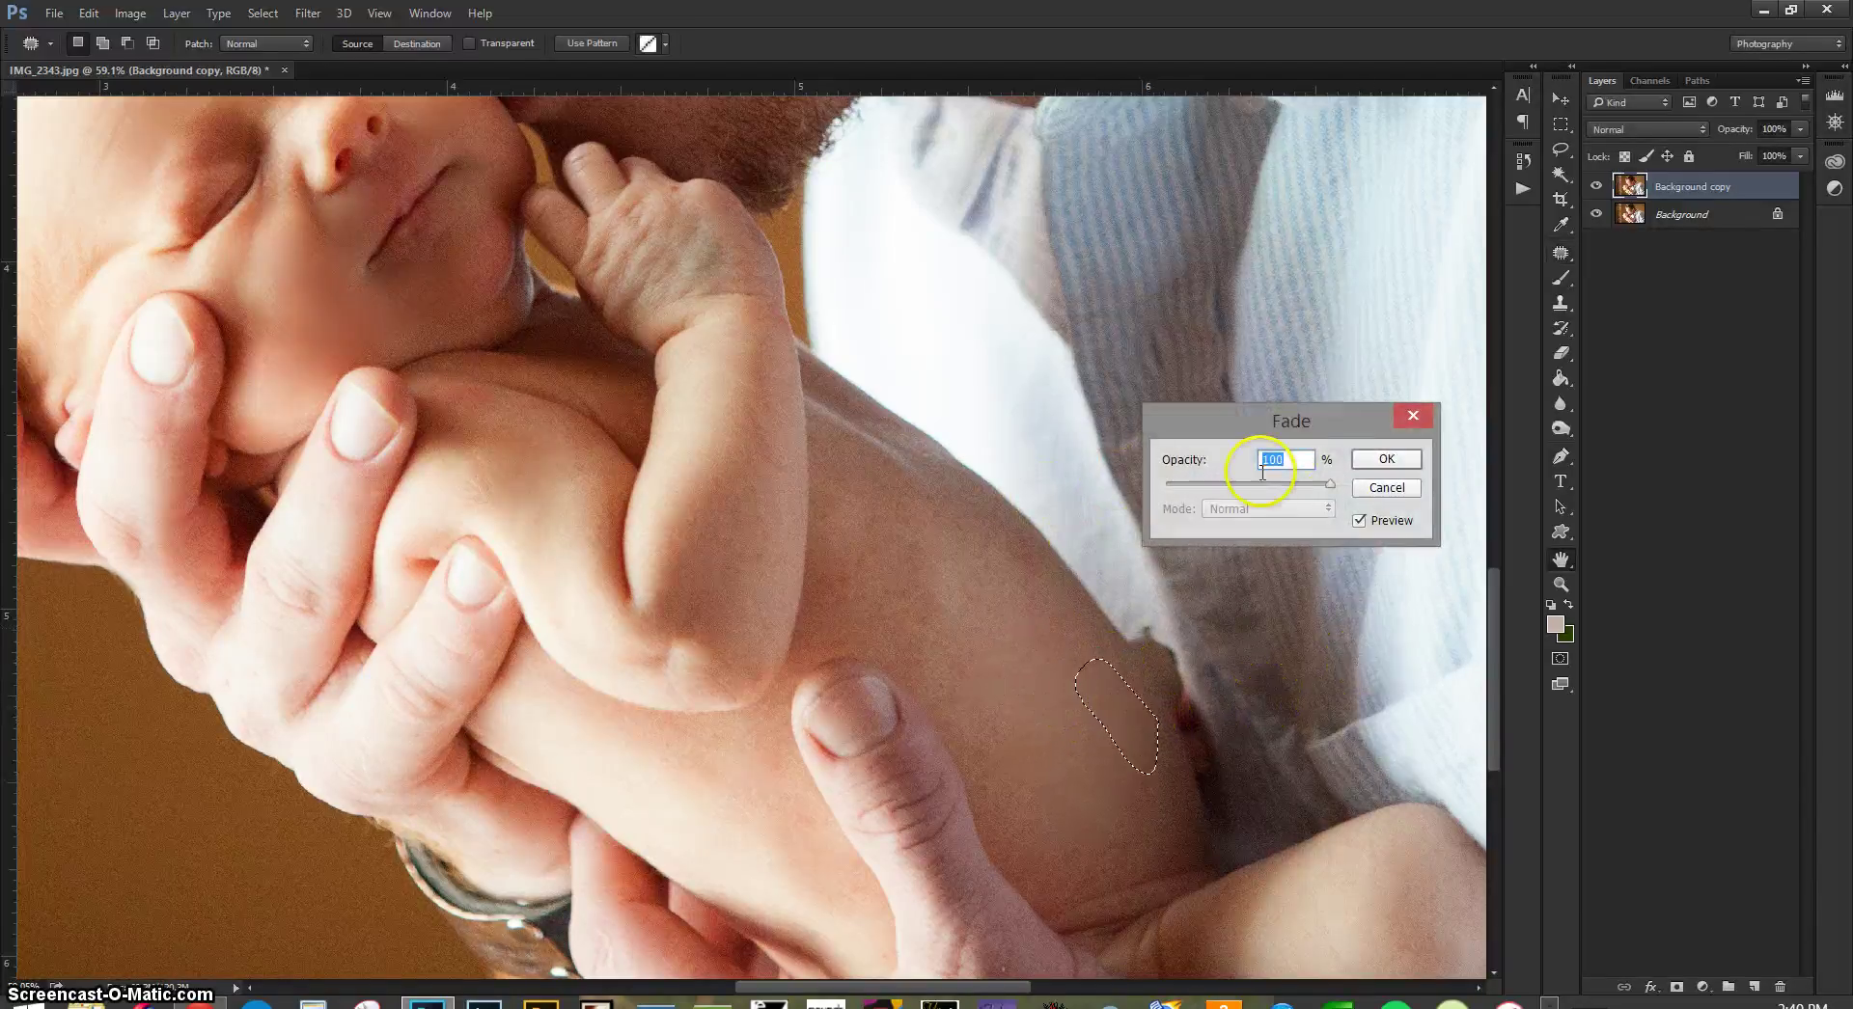
pyautogui.click(1387, 459)
pyautogui.hotkey('ctrl', 'd')
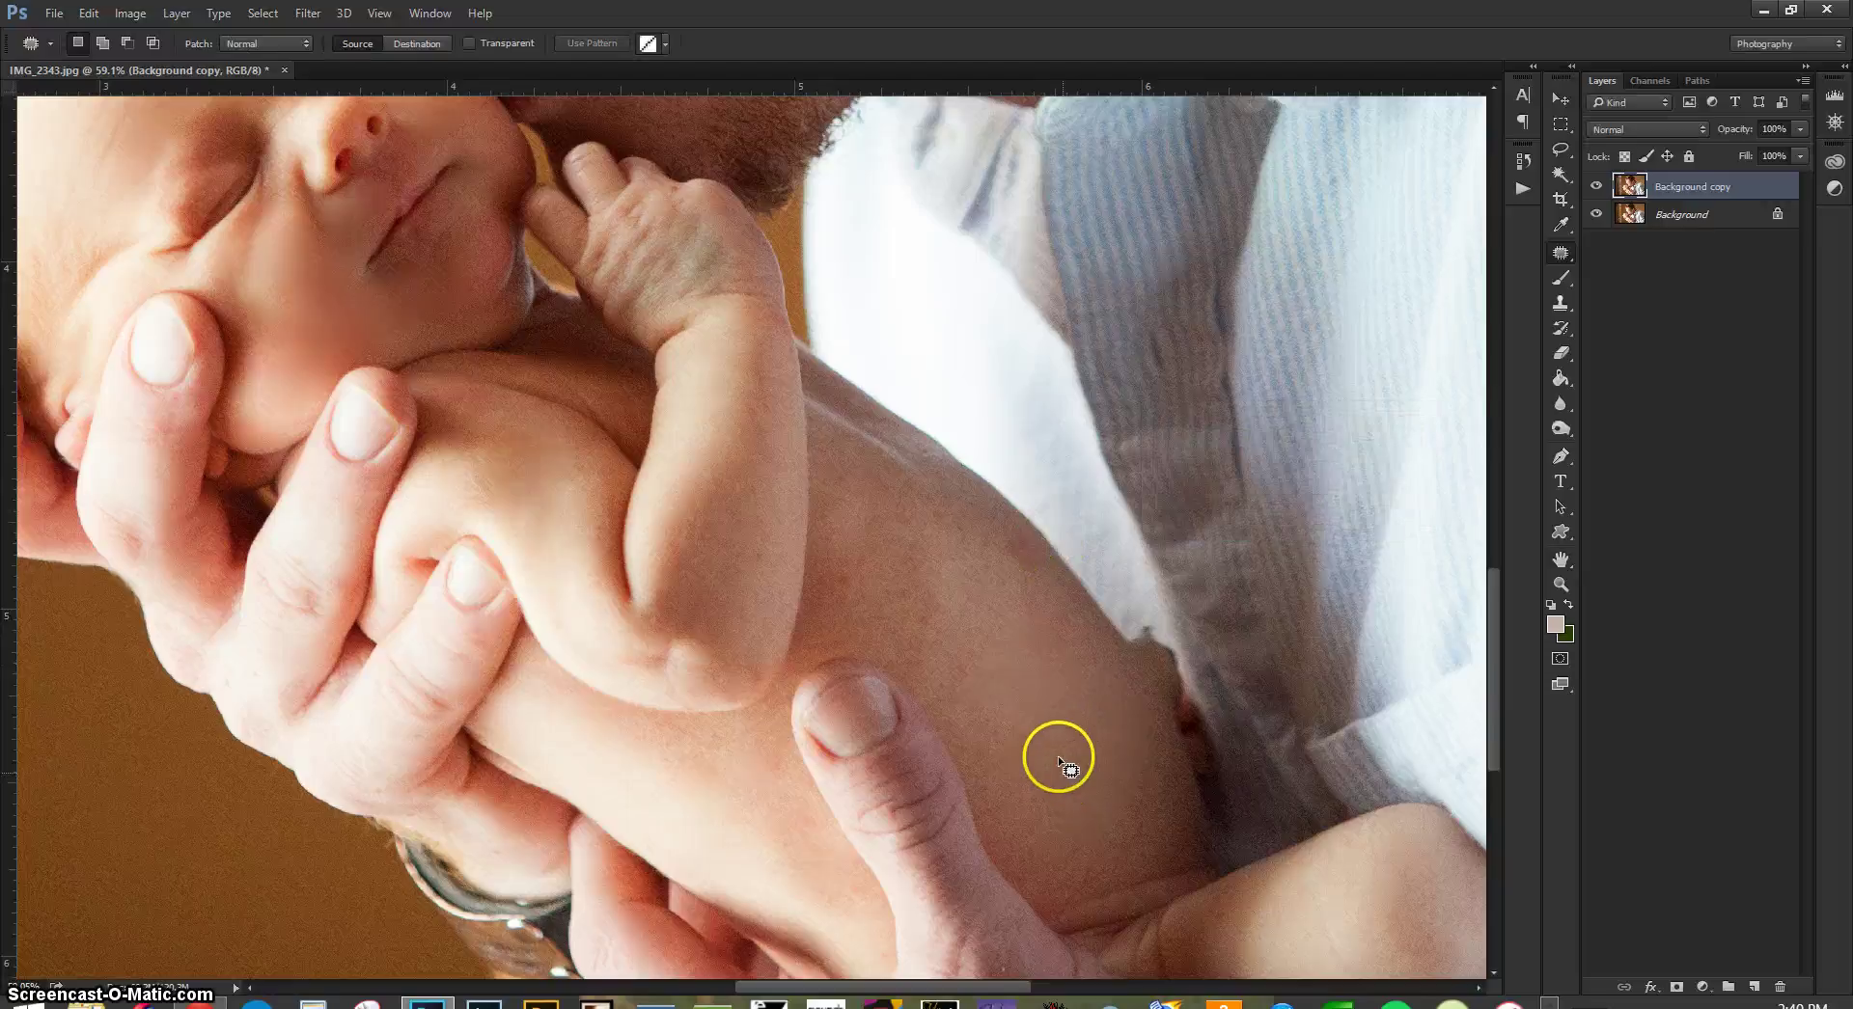
# - Patch the small area beside the man's thumb knuckle with smooth lower-back skin and fade the patch to 64% opacity
pyautogui.moveTo(1019, 786); pyautogui.dragTo(1075, 715)
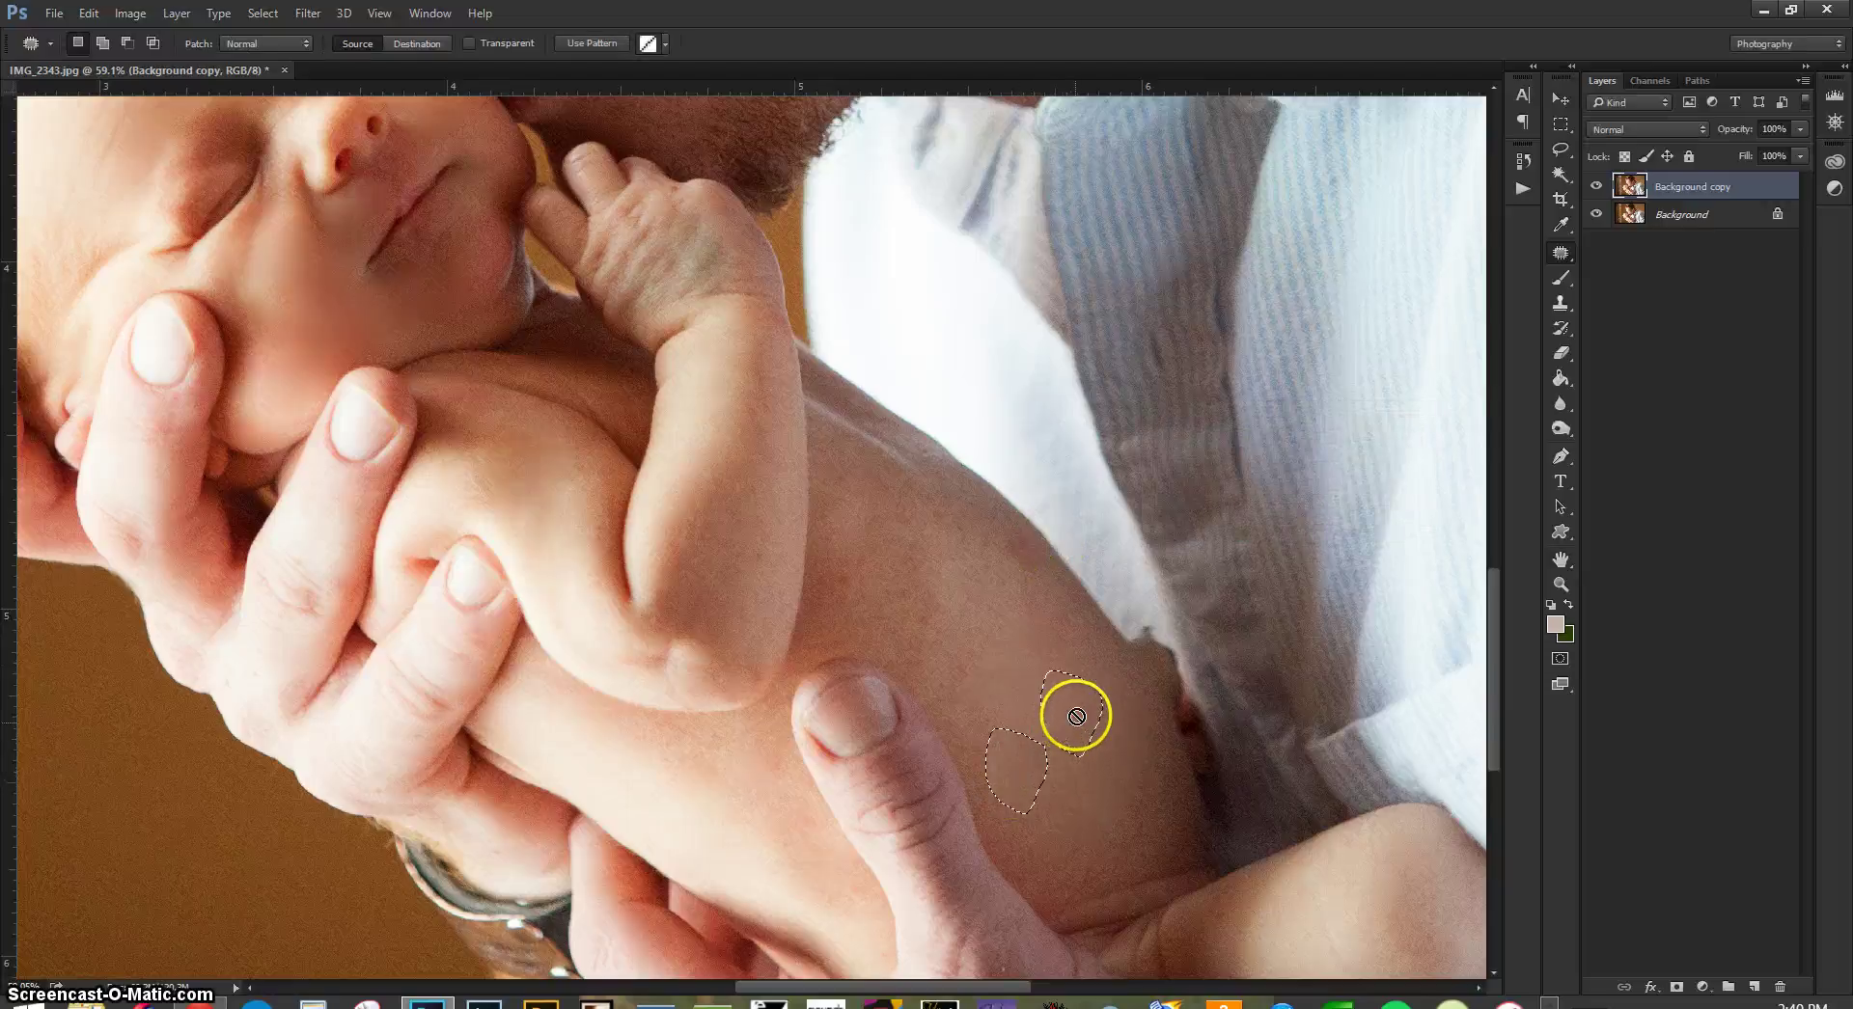
pyautogui.hotkey('ctrl', 'shift', 'f')
pyautogui.moveTo(1330, 484); pyautogui.dragTo(1270, 483)
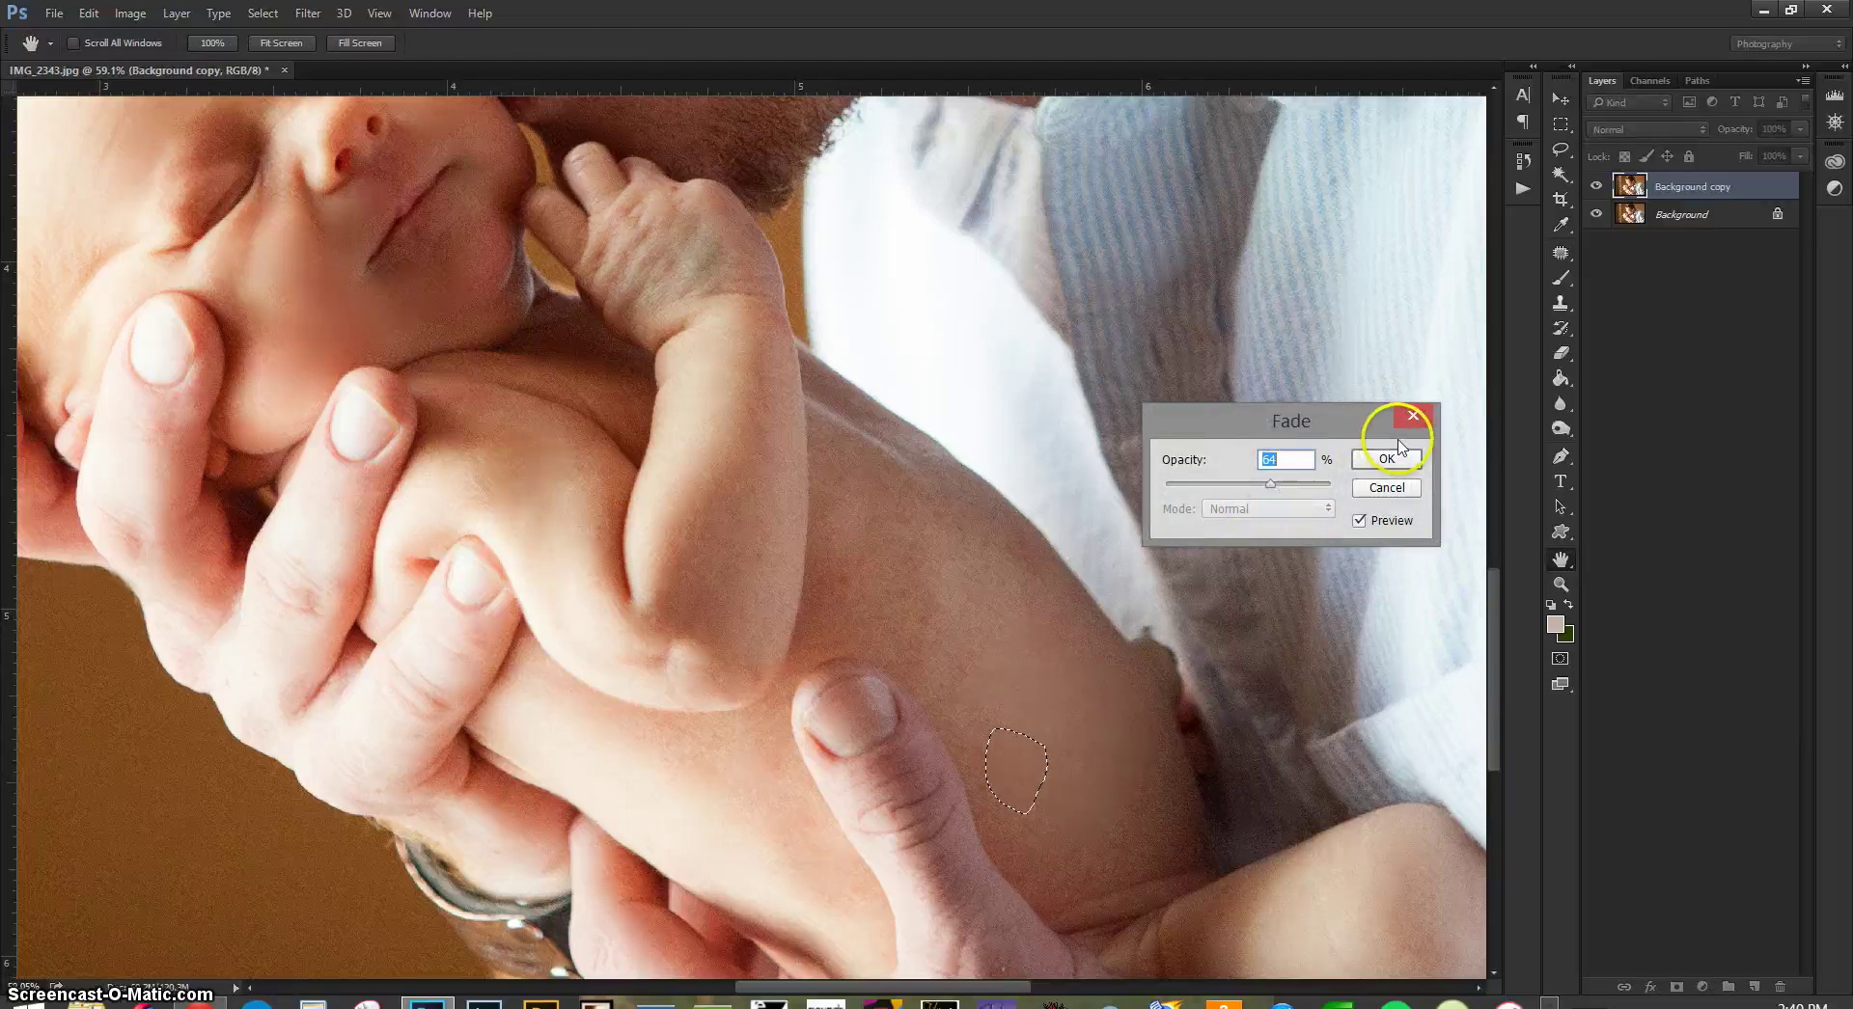
pyautogui.click(1387, 460)
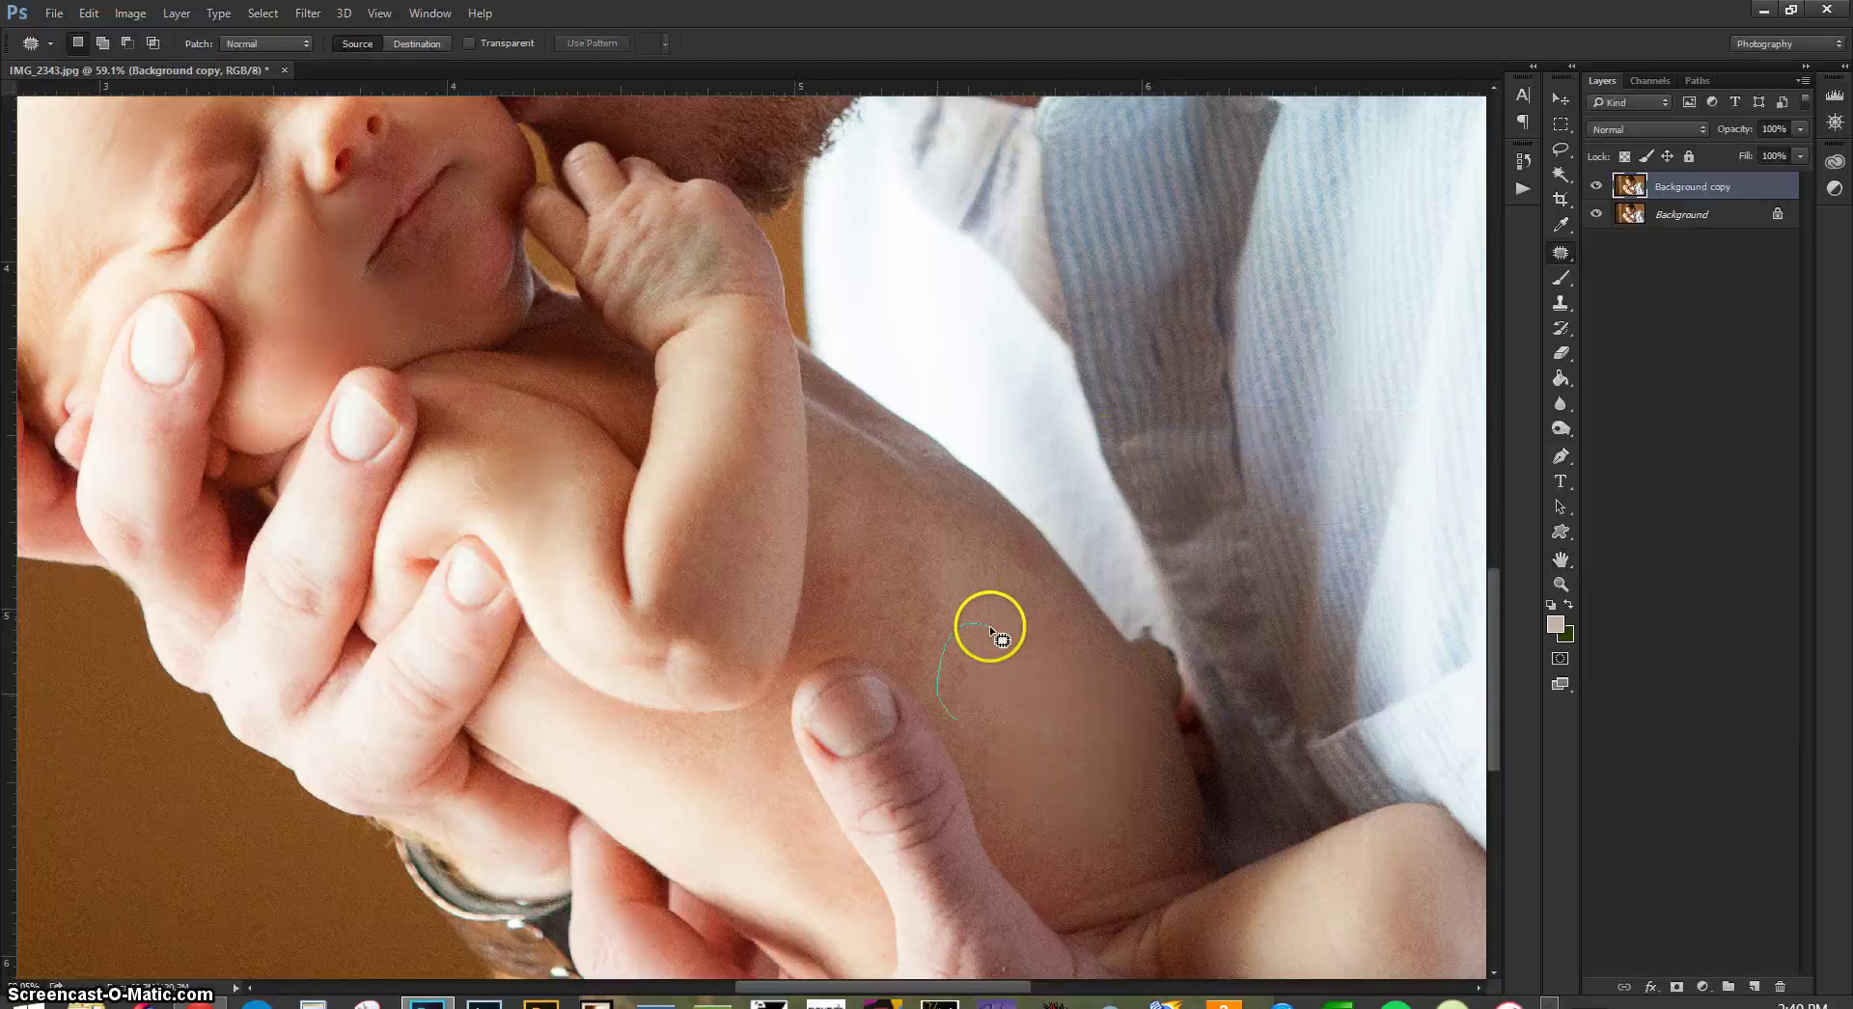
# - Patch the upright oval just beyond the man's thumb tip with smooth lower-back skin, fade it to 59% opacity, and deselect
pyautogui.moveTo(986, 627)
pyautogui.mouseDown()
pyautogui.moveTo(956, 718)
pyautogui.moveTo(1000, 703)
pyautogui.mouseUp()
pyautogui.moveTo(993, 687); pyautogui.dragTo(1079, 733)
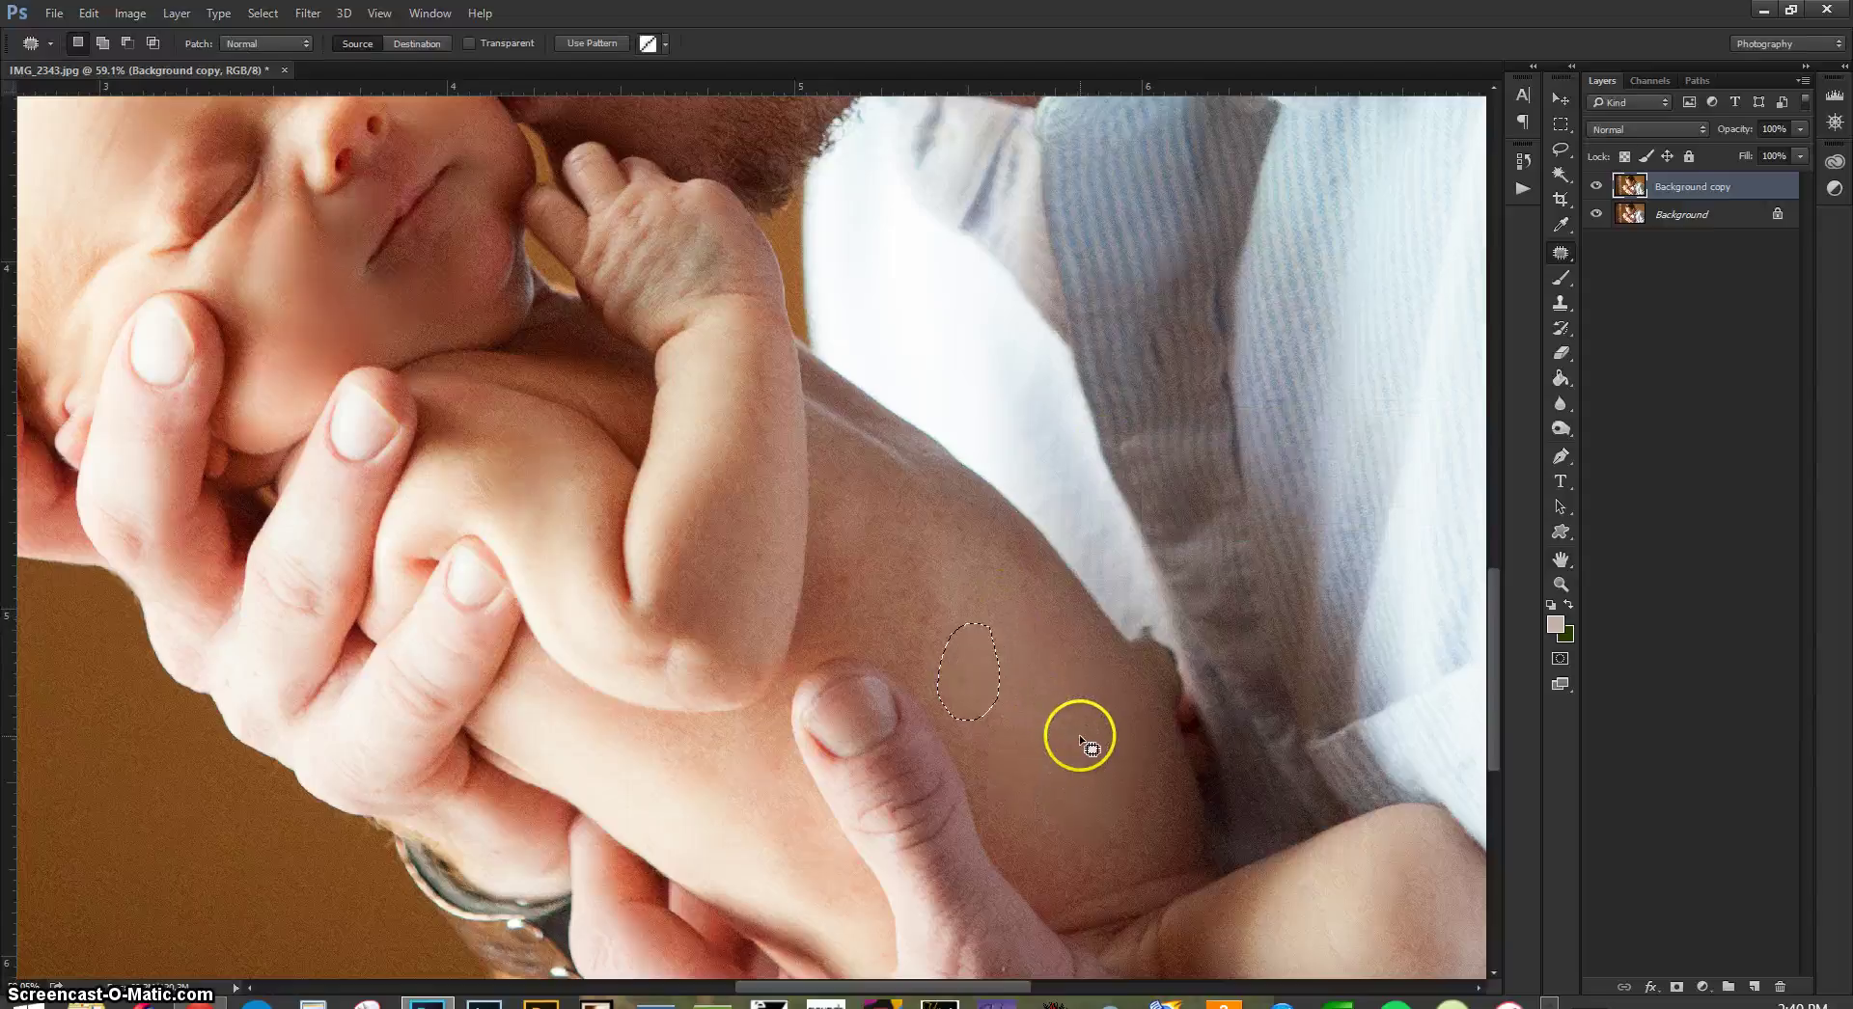
pyautogui.hotkey('ctrl', 'shift', 'f')
pyautogui.moveTo(1248, 491); pyautogui.dragTo(1273, 485)
pyautogui.click(1386, 455)
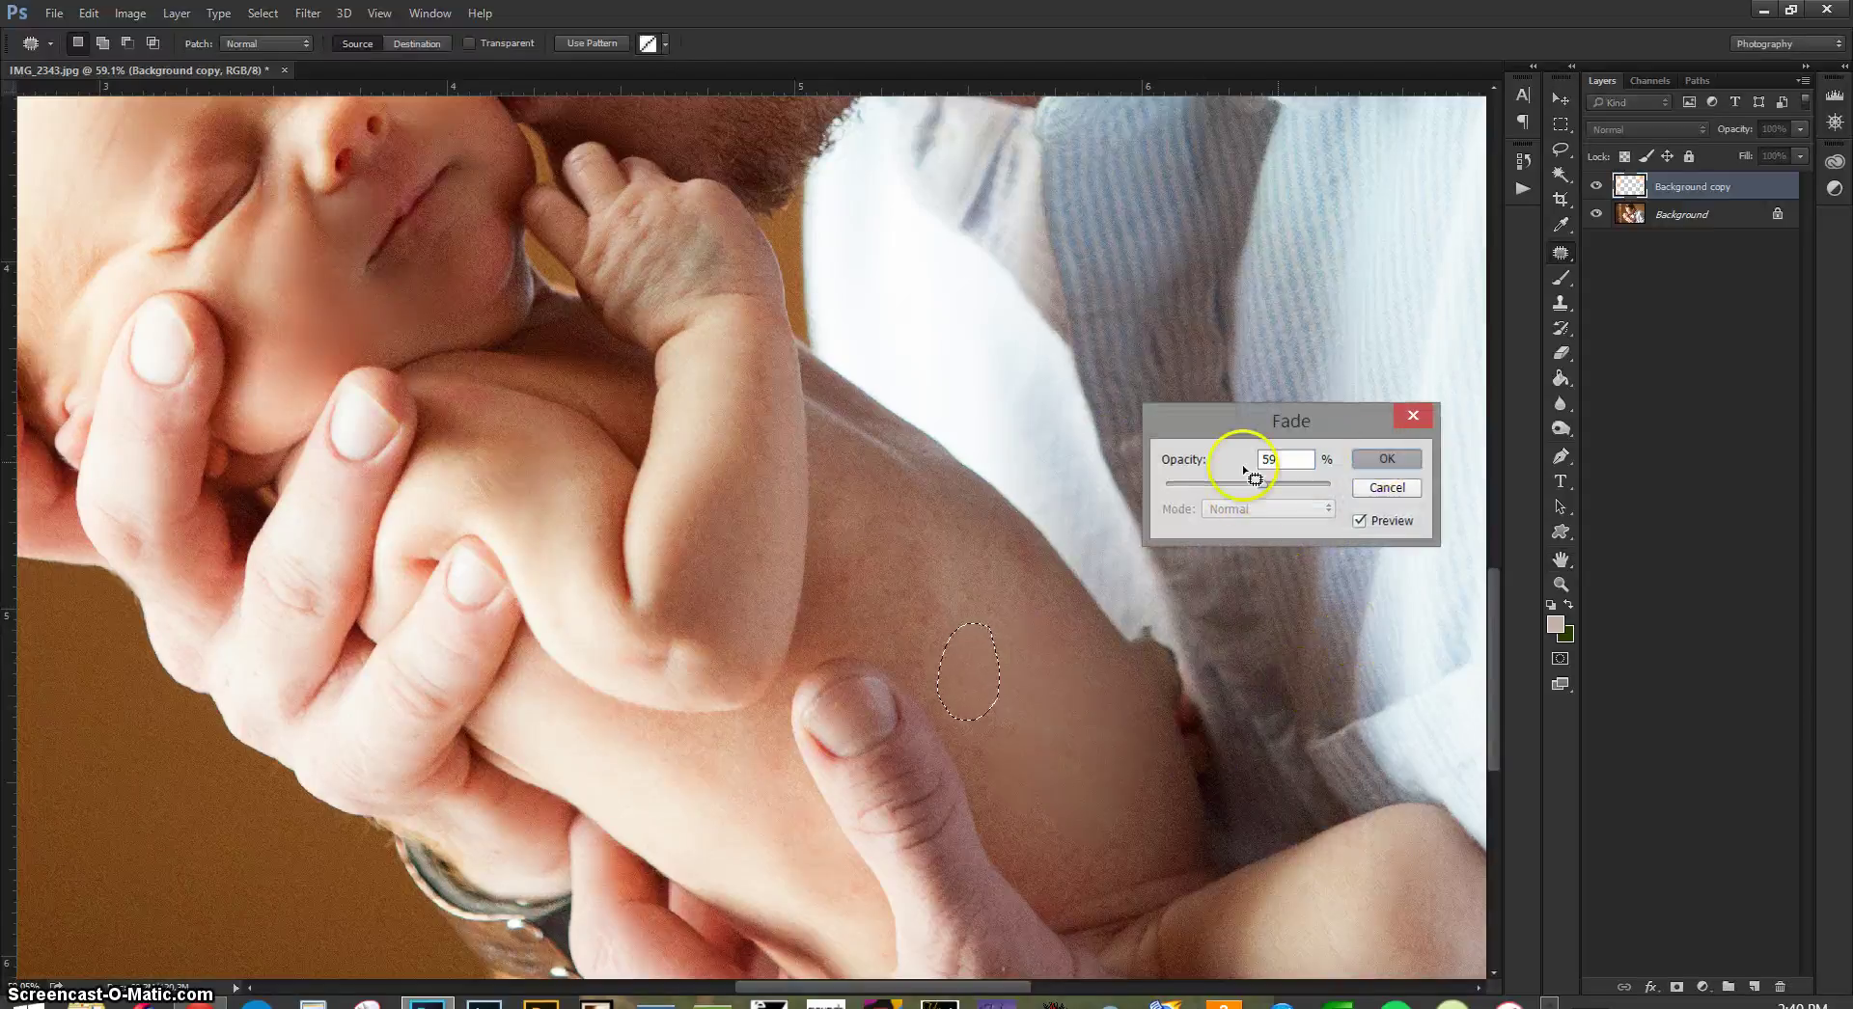
pyautogui.hotkey('ctrl', 'd')
# - Patch the tall blotchy area on the baby's side above the man's thumb tip with lower-back skin, fade the patch, and deselect
pyautogui.moveTo(946, 565)
pyautogui.mouseDown()
pyautogui.moveTo(955, 542)
pyautogui.moveTo(964, 633)
pyautogui.moveTo(1035, 709)
pyautogui.moveTo(1080, 695)
pyautogui.mouseUp()
pyautogui.hotkey('ctrl', 'shift', 'f')
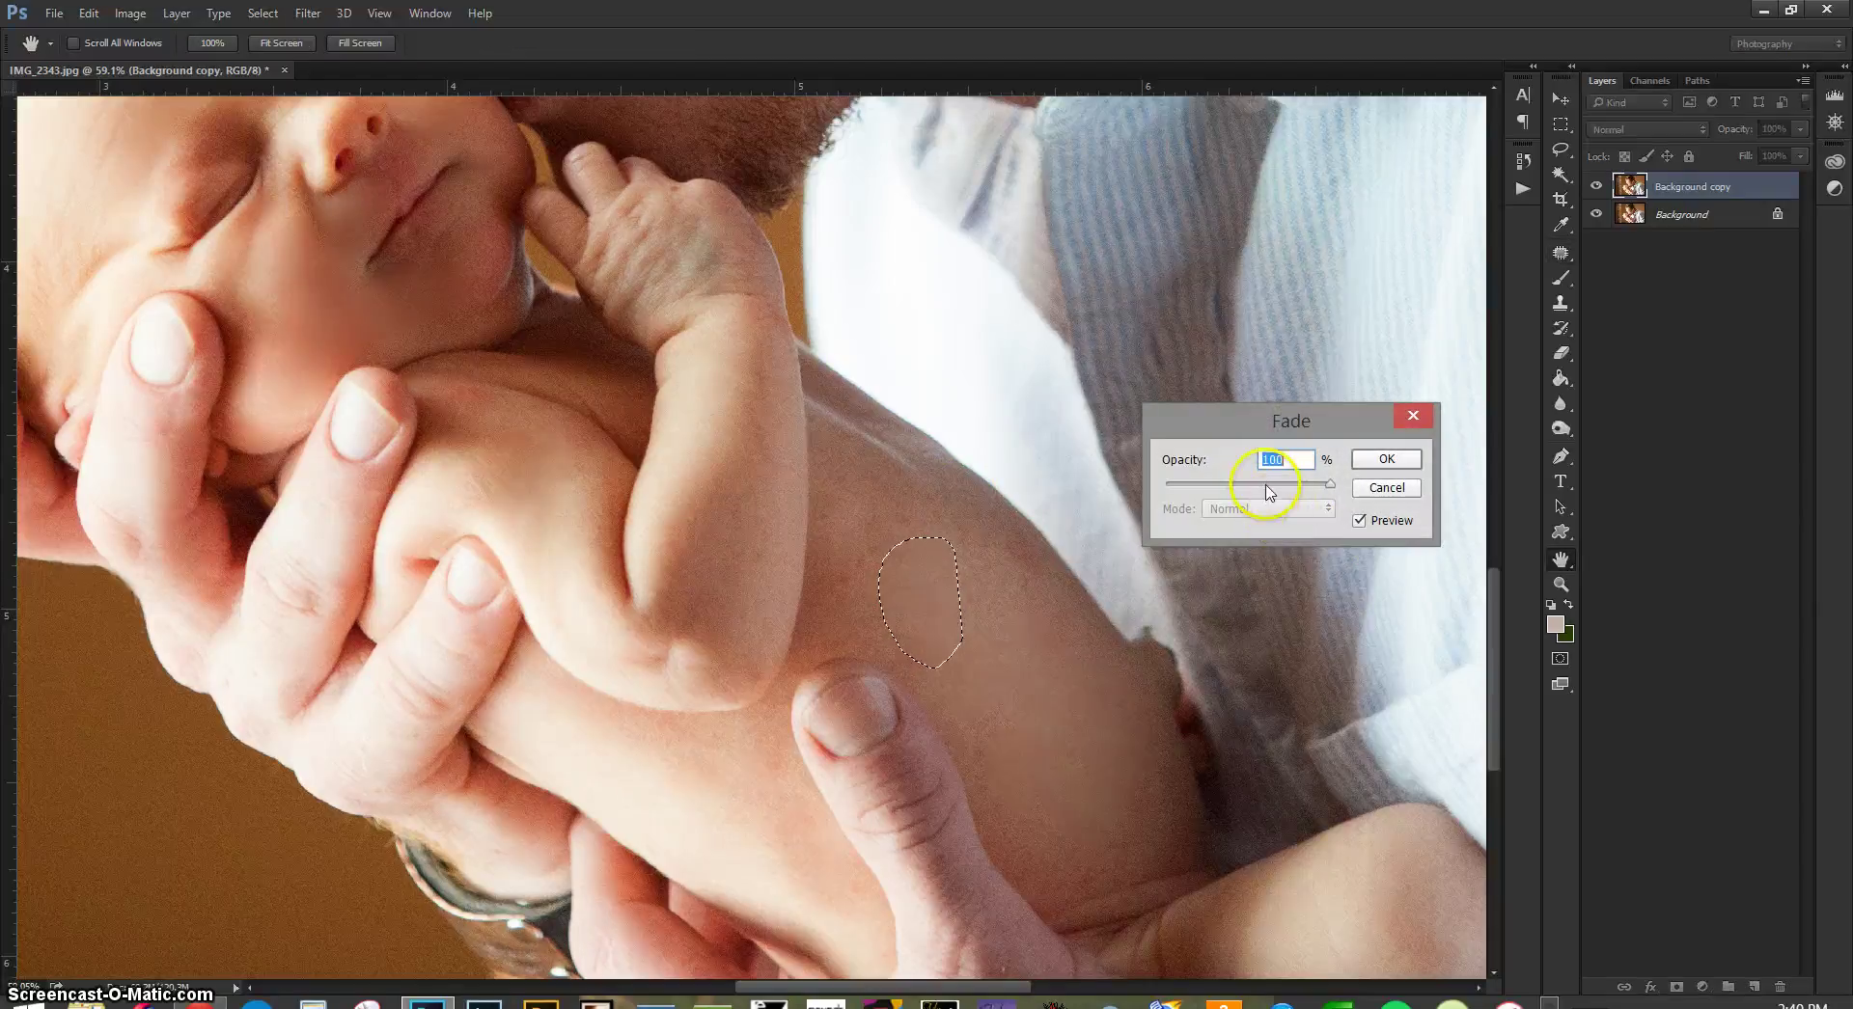
pyautogui.click(1372, 465)
pyautogui.hotkey('ctrl', 'd')
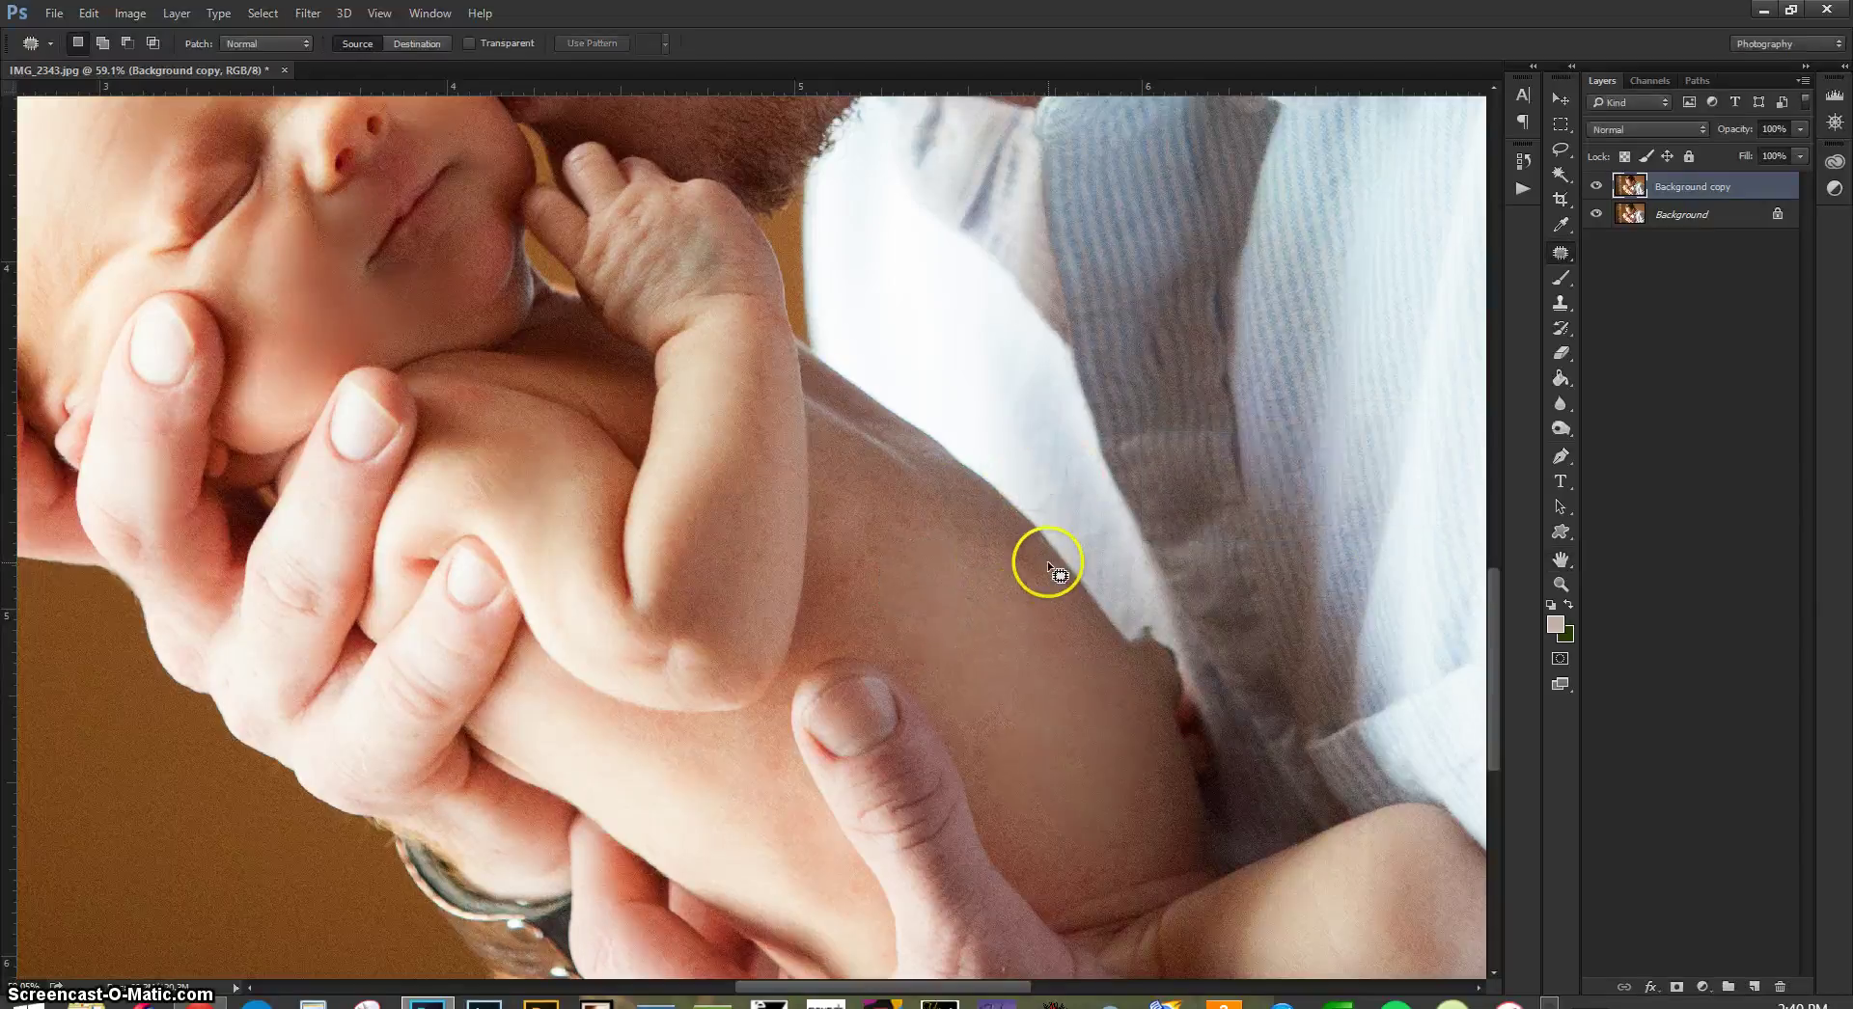
# - Patch the oval along the outer edge of the baby's mid back with smoother skin, fade it to 51% opacity, and deselect
pyautogui.moveTo(1054, 569); pyautogui.dragTo(1042, 743)
pyautogui.hotkey('ctrl', 'shift', 'f')
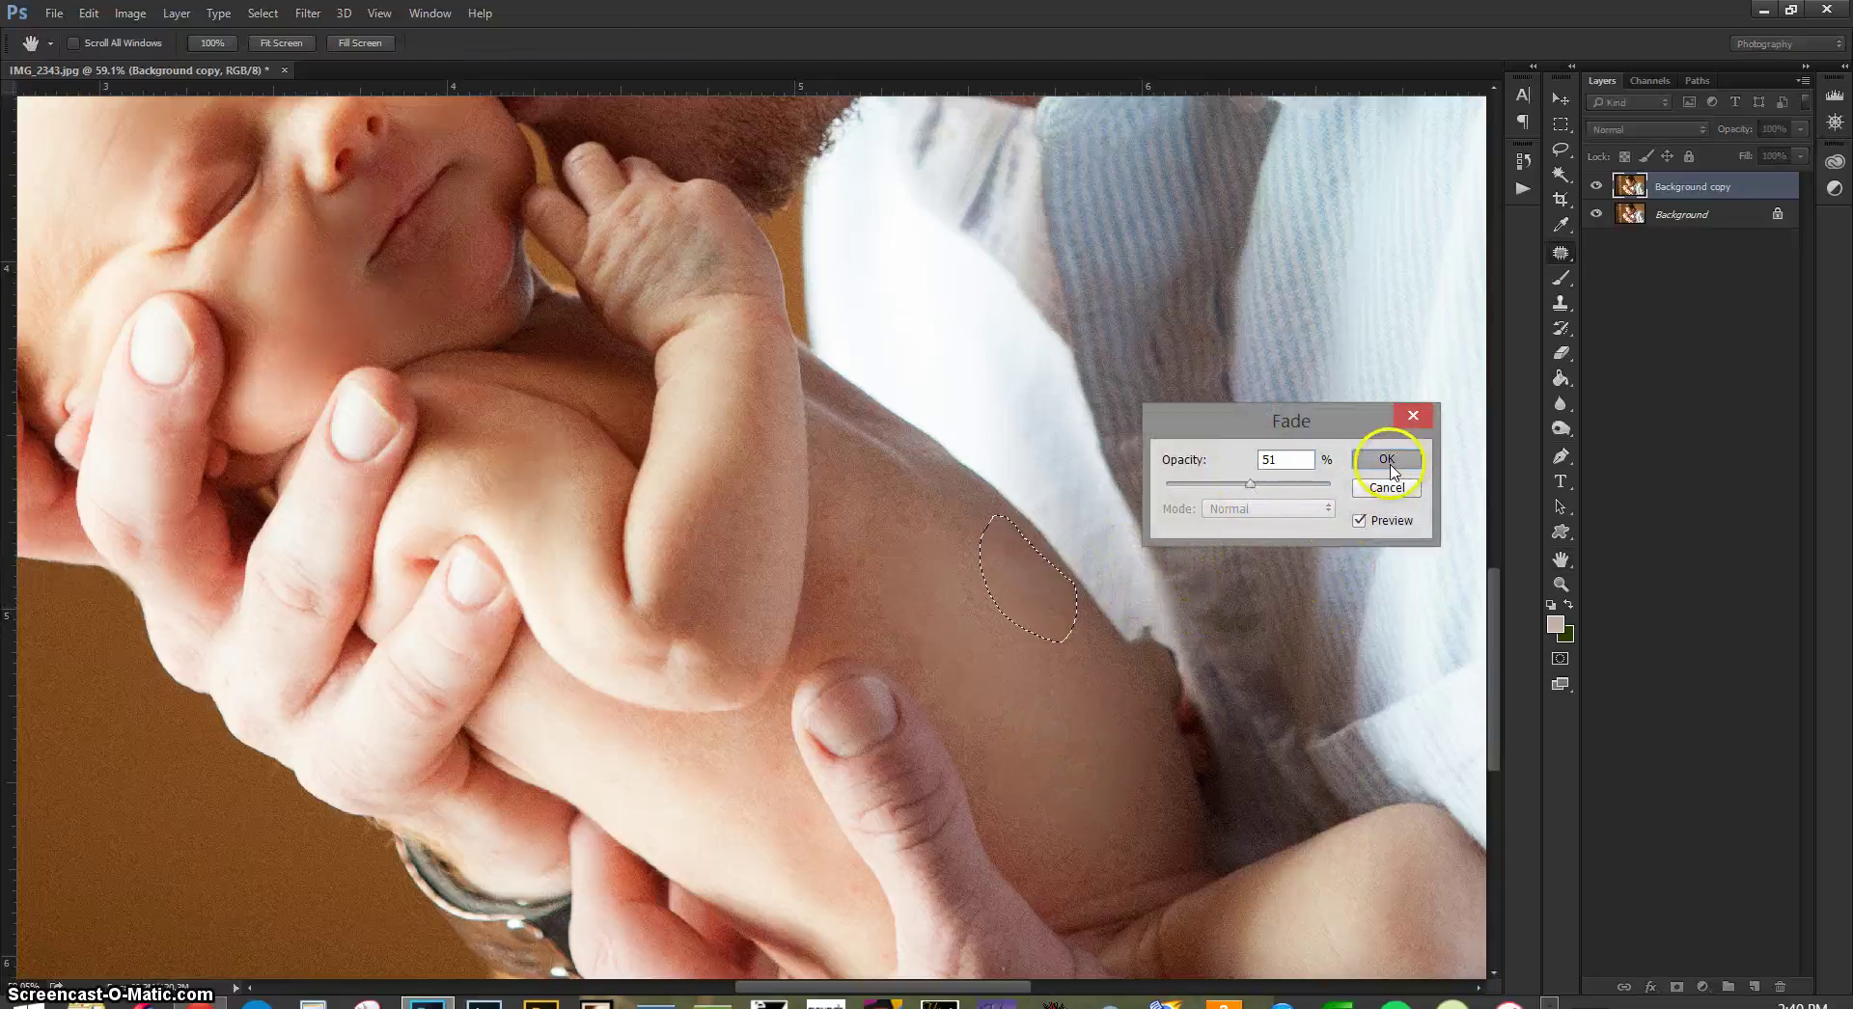
pyautogui.click(1386, 464)
pyautogui.hotkey('ctrl', 'd')
# - Patch the oval in the middle of the baby's back, switch to full-screen view, fade the patch to 55% opacity, and deselect
pyautogui.moveTo(1004, 558); pyautogui.dragTo(1059, 752)
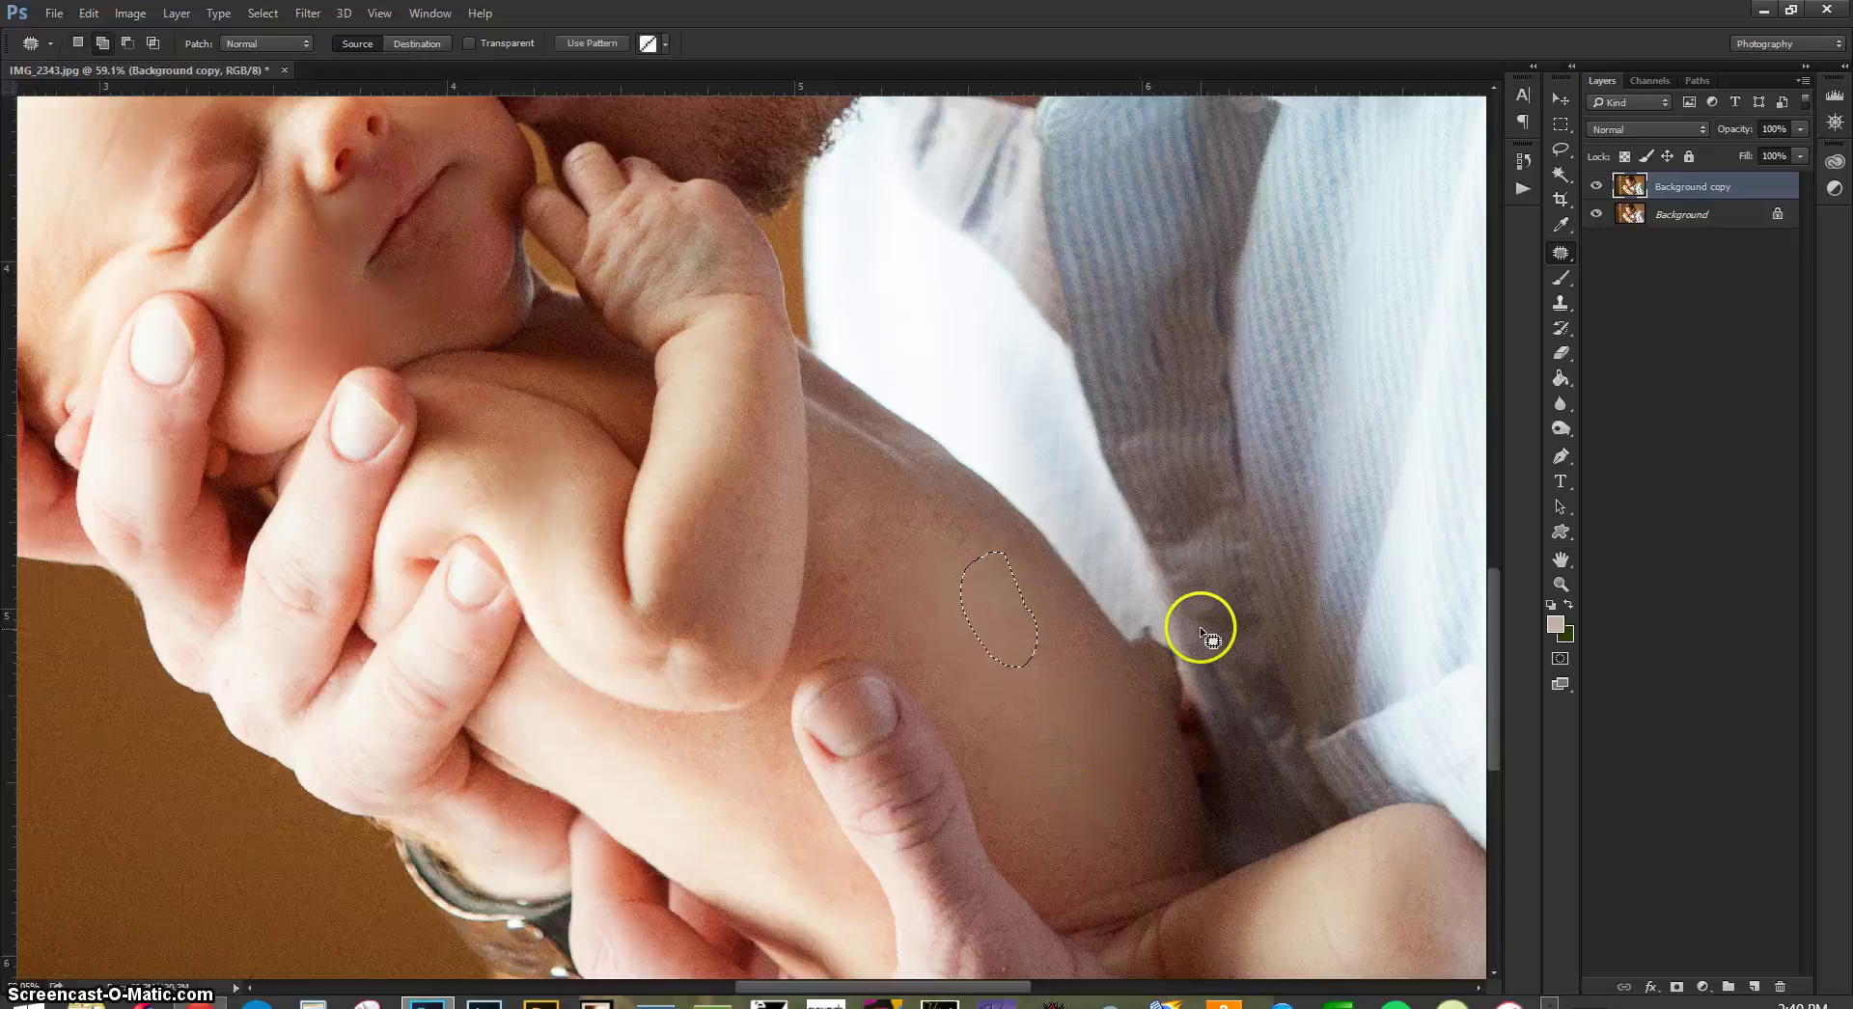
pyautogui.press('f')
pyautogui.press('f')
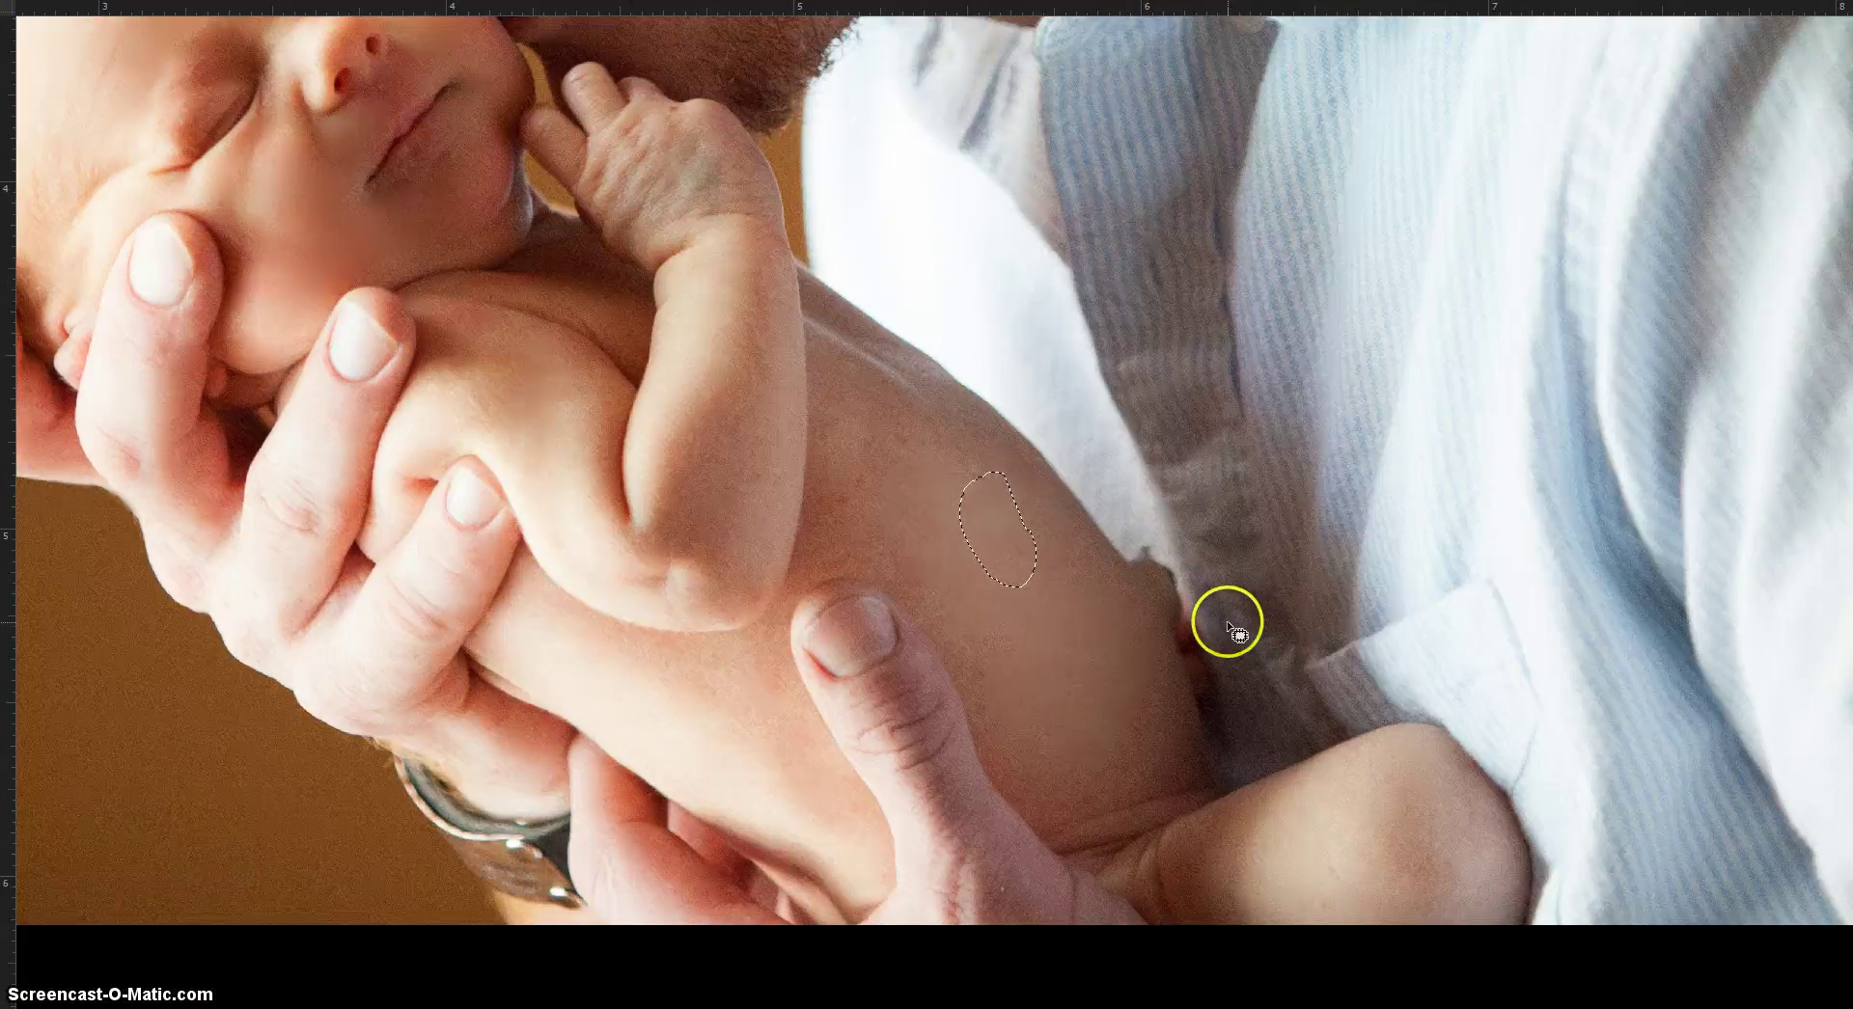
pyautogui.hotkey('ctrl', 'shift', 'f')
pyautogui.click(1405, 457)
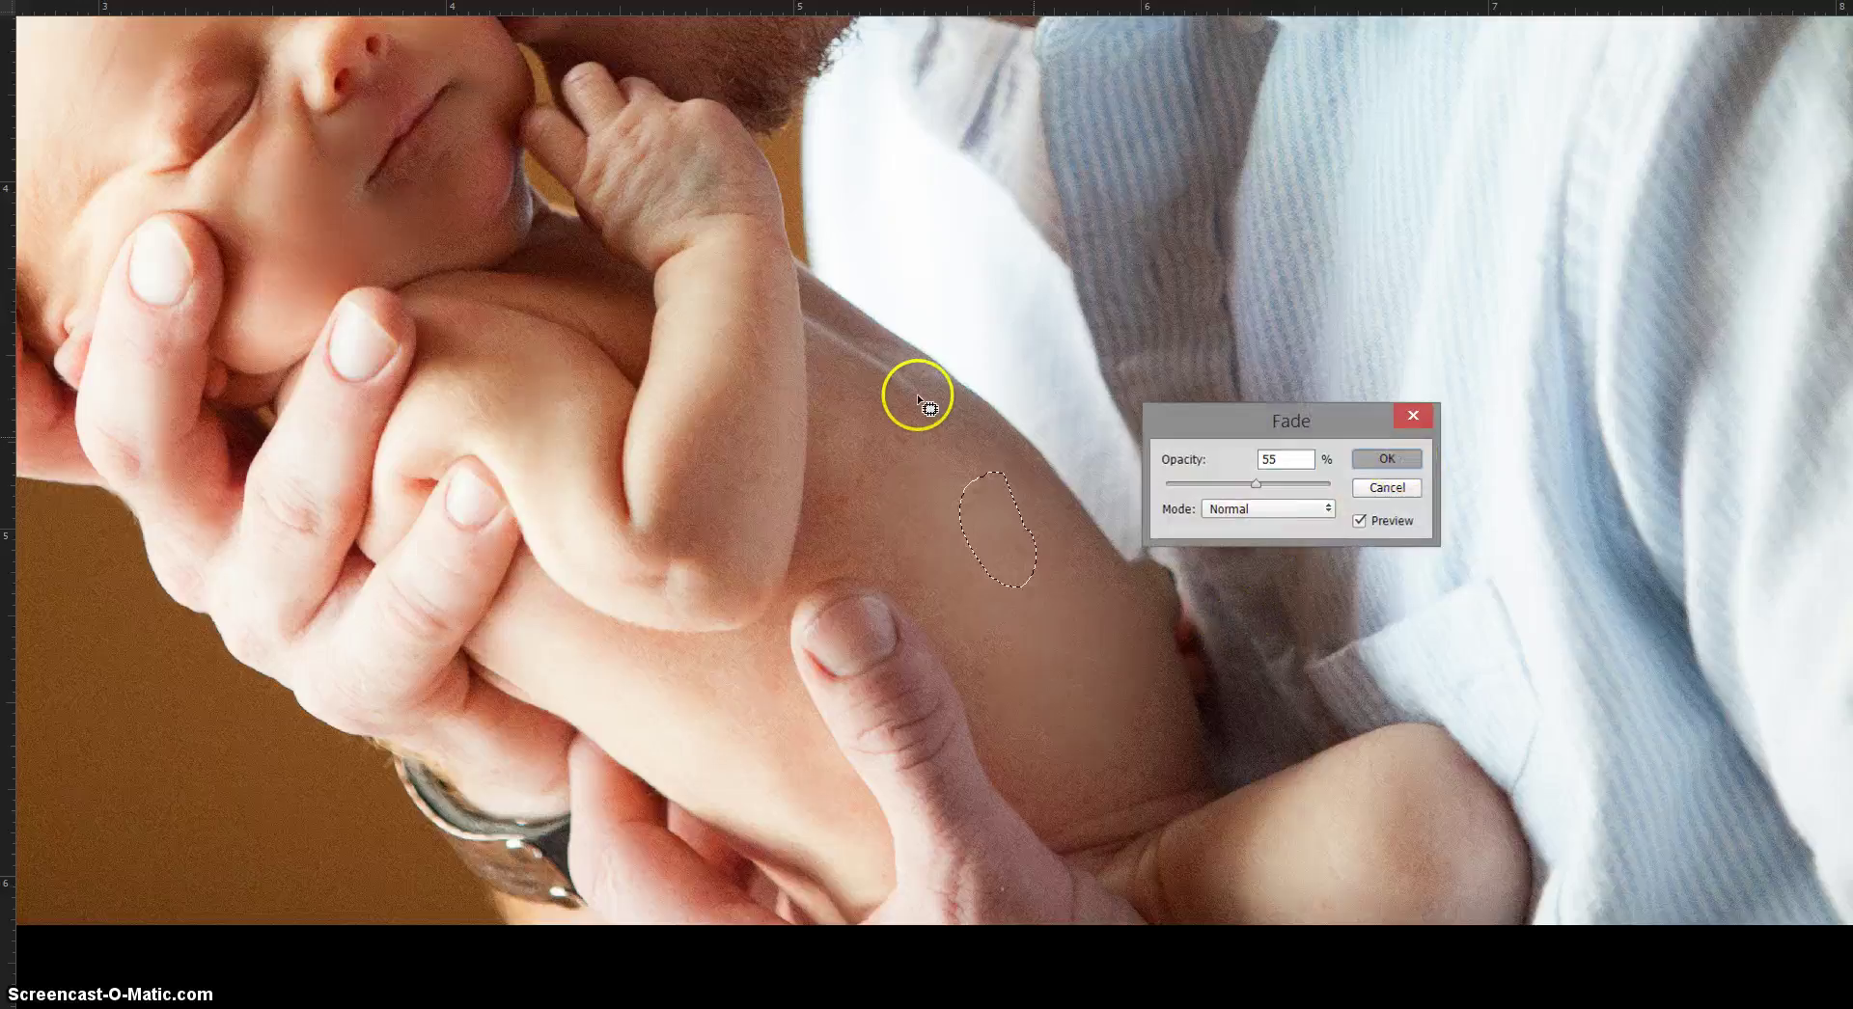
pyautogui.hotkey('ctrl', 'd')
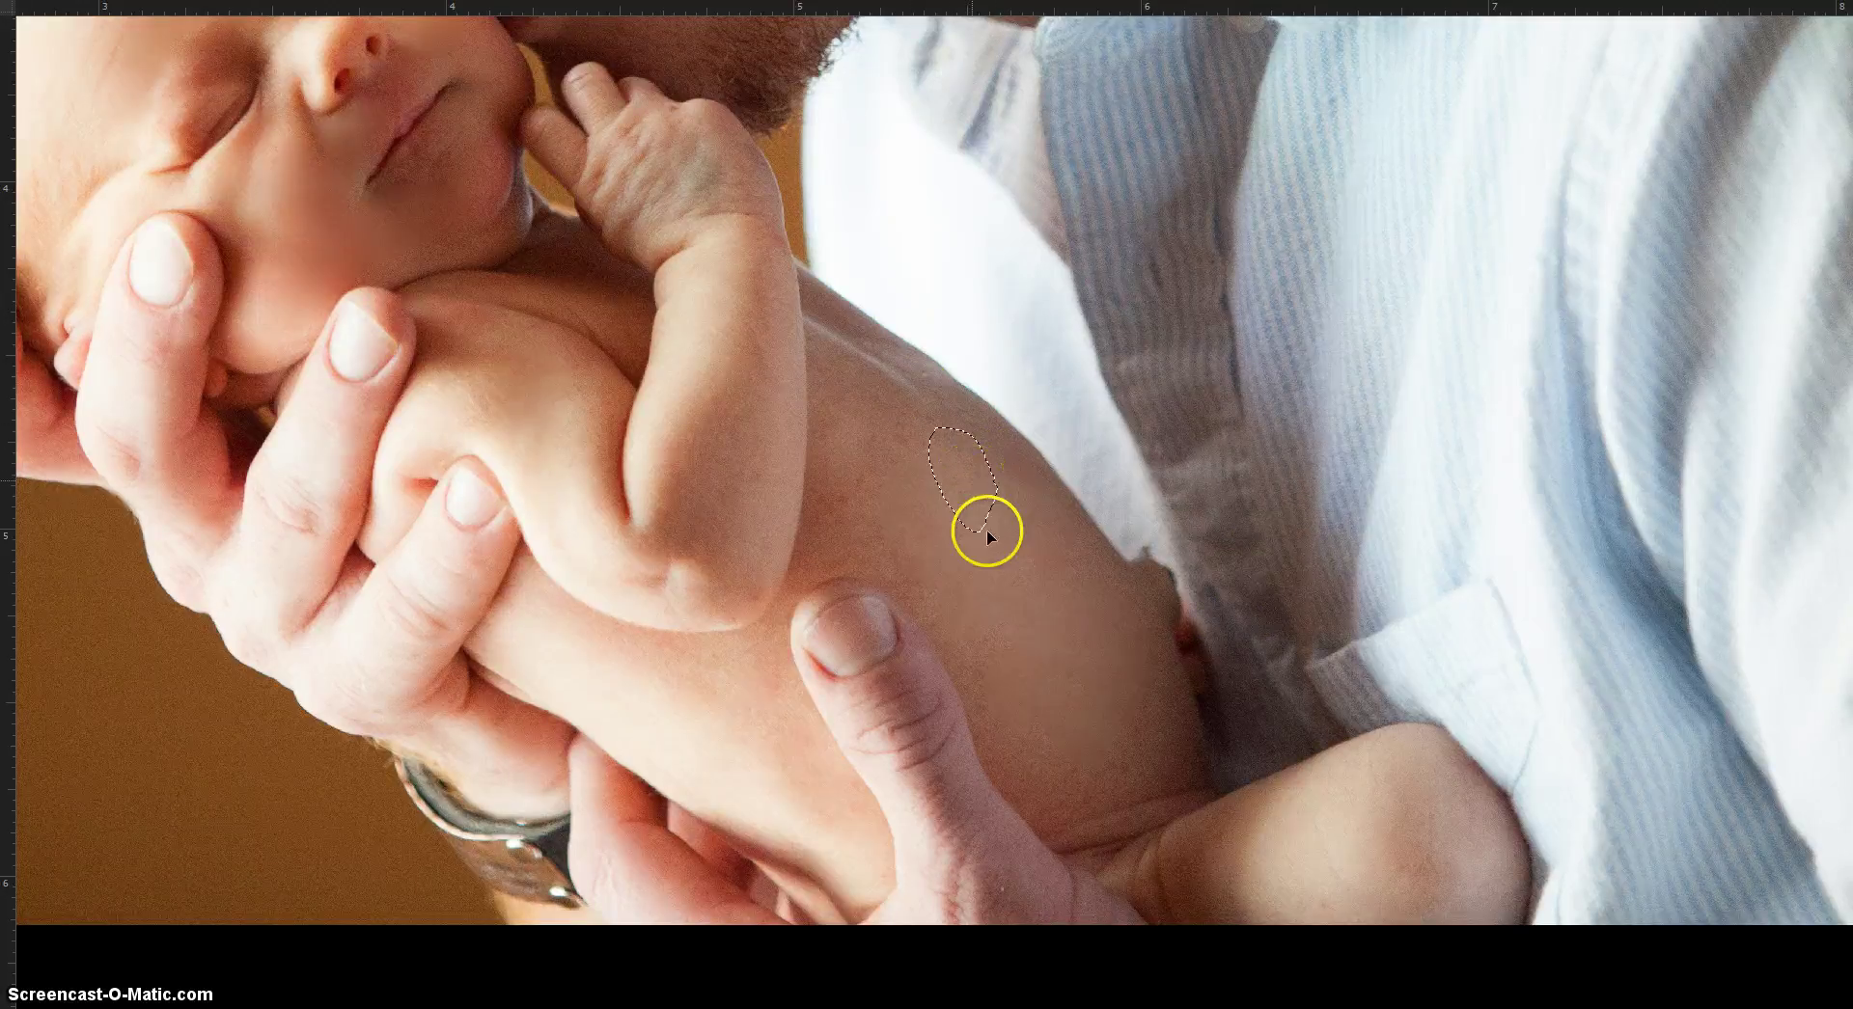
# - Patch the slim oval on the baby's mid-upper back with smooth skin from farther down, fade the patch, and deselect
pyautogui.moveTo(1012, 599); pyautogui.dragTo(1013, 599)
pyautogui.hotkey('ctrl', 'shift', 'f')
pyautogui.moveTo(1293, 485); pyautogui.dragTo(1262, 486)
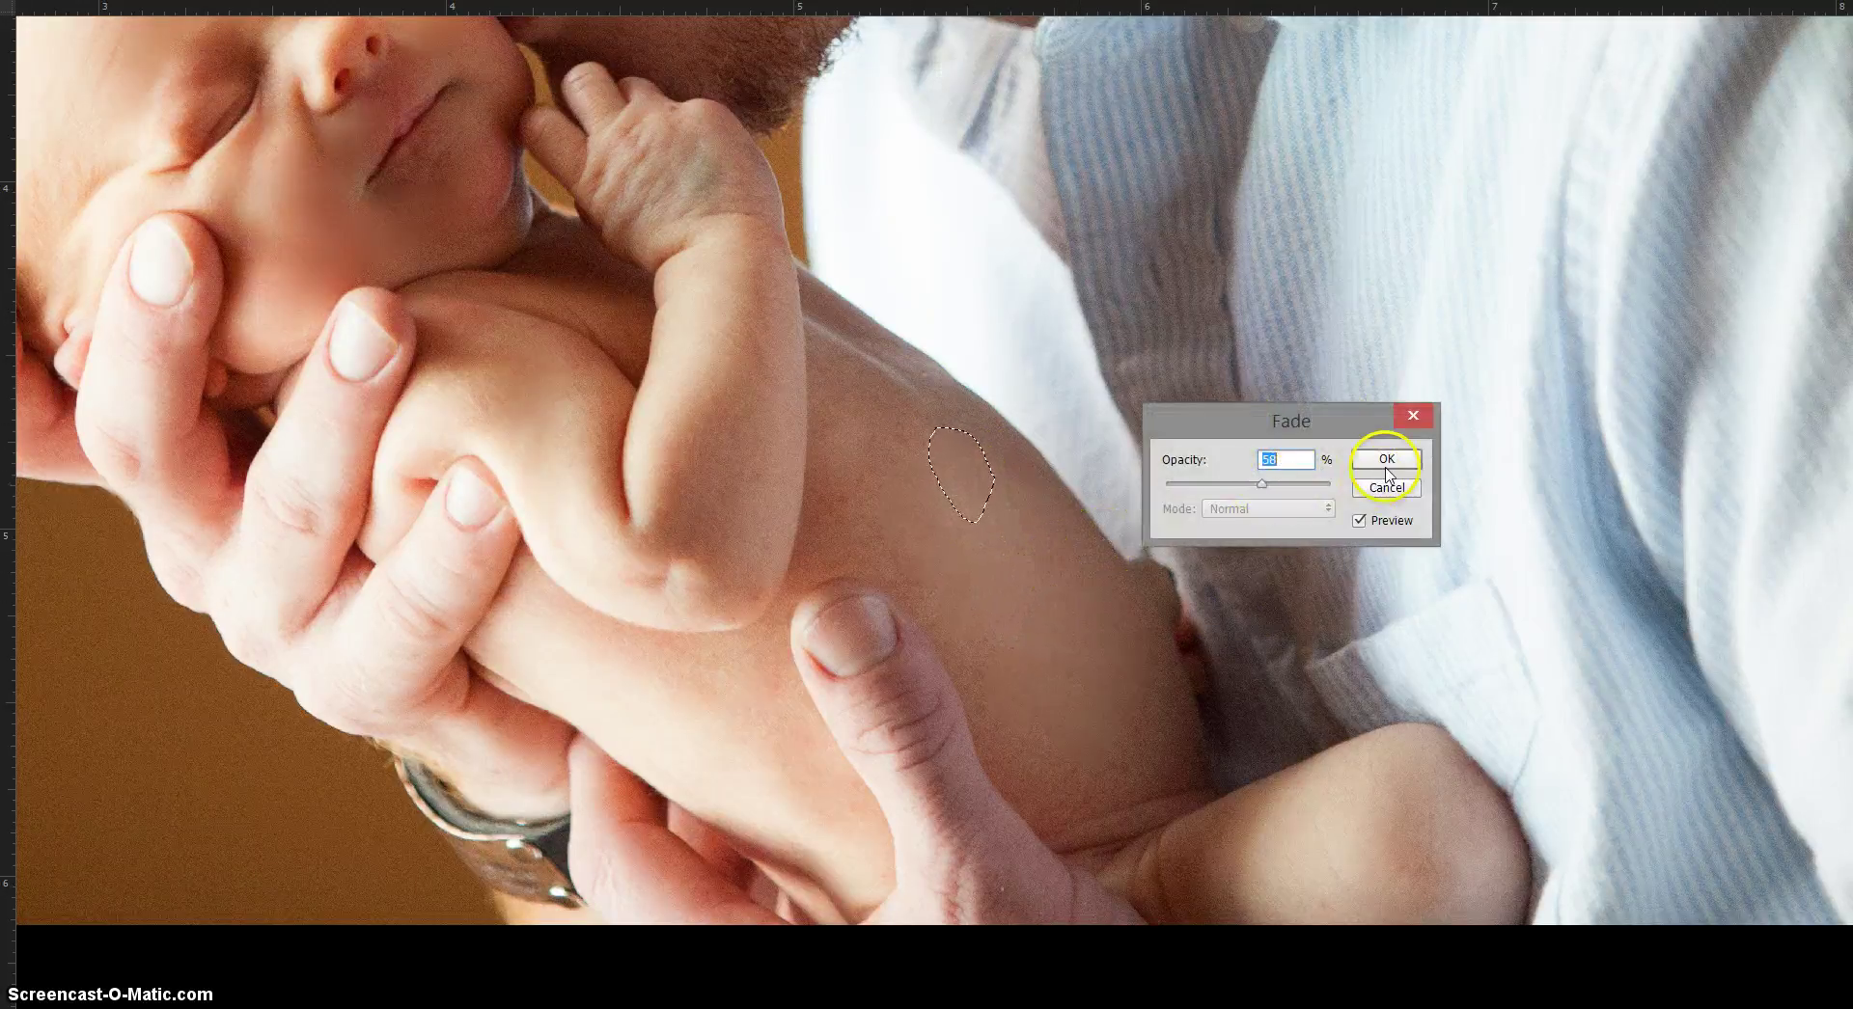
pyautogui.click(1384, 462)
pyautogui.hotkey('ctrl', 'd')
# - Patch the small rounded spot in the middle of the baby's back, fade it to 62% opacity, and deselect
pyautogui.moveTo(1048, 516)
pyautogui.mouseDown()
pyautogui.moveTo(1033, 546)
pyautogui.moveTo(984, 518)
pyautogui.moveTo(1008, 502)
pyautogui.mouseUp()
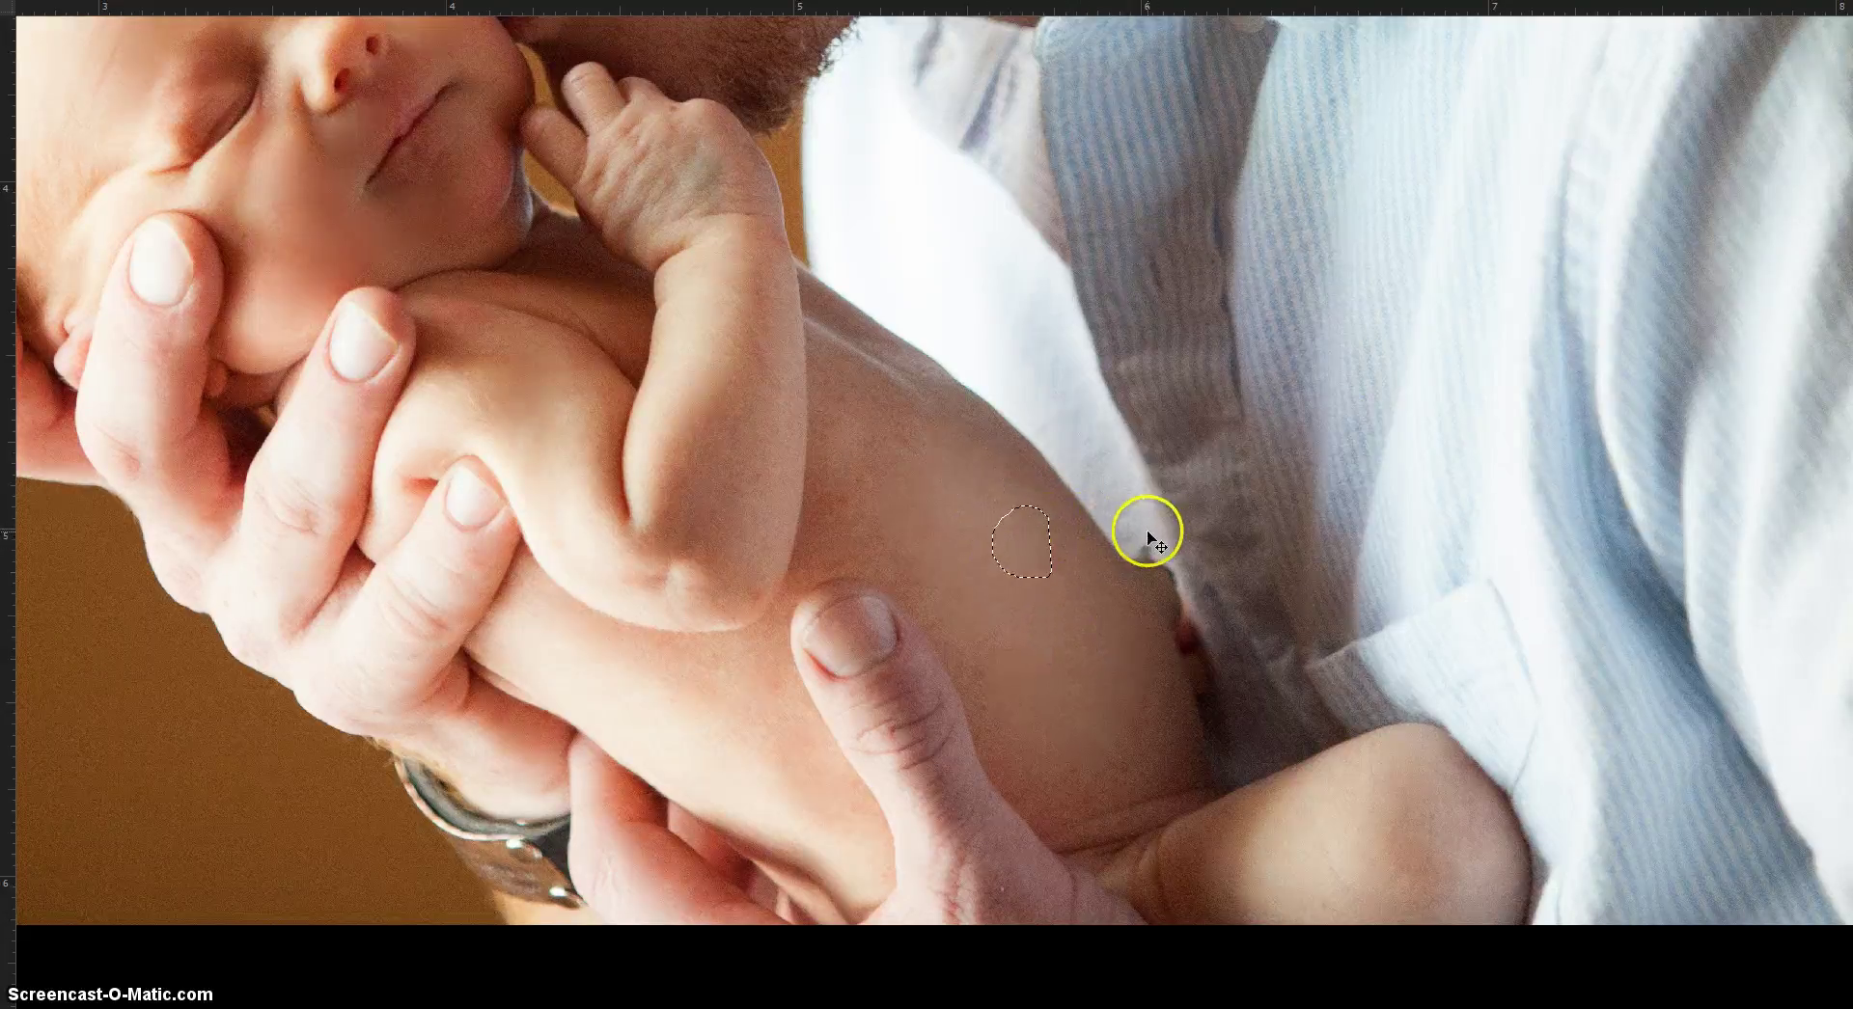
pyautogui.hotkey('ctrl', 'shift', 'f')
pyautogui.click(1395, 461)
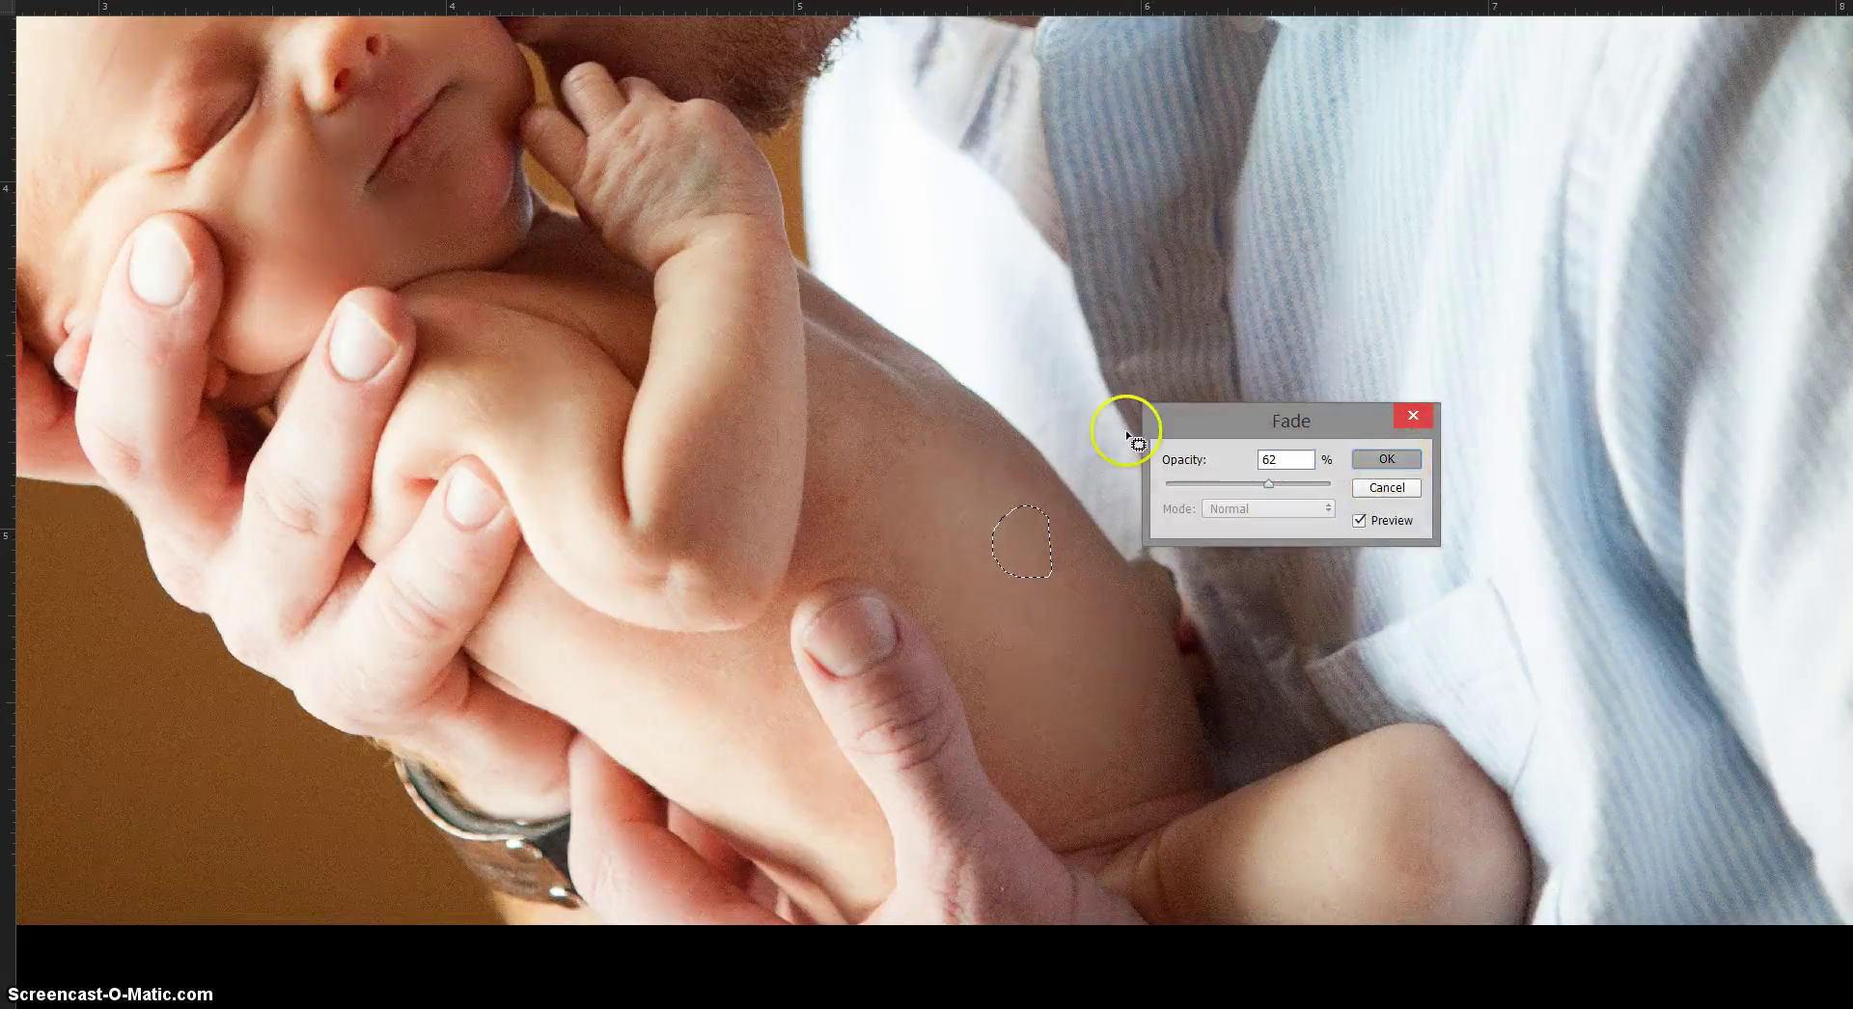
pyautogui.hotkey('ctrl', 'd')
# - Patch the rounded area at the base of the baby's back near the hip with skin just above it, fade the patch, and deselect
pyautogui.moveTo(1110, 679); pyautogui.dragTo(1150, 760)
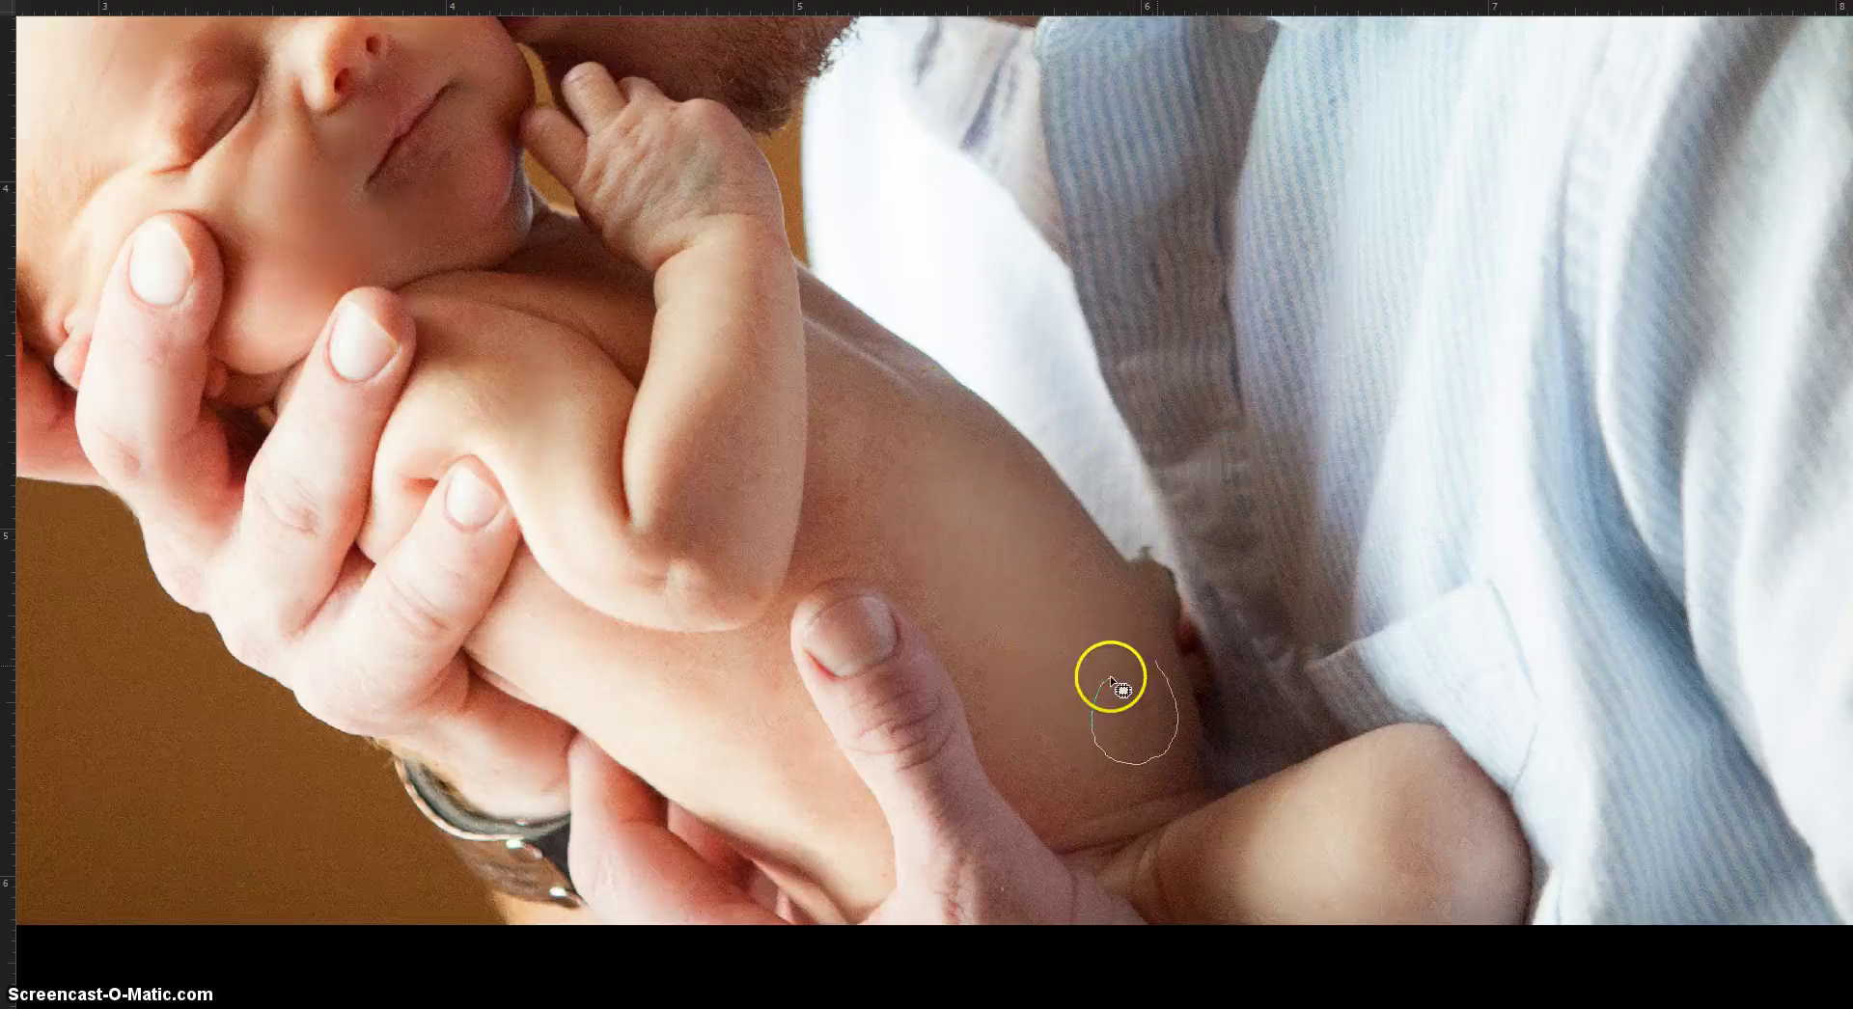
pyautogui.moveTo(1111, 679)
pyautogui.mouseDown()
pyautogui.moveTo(1067, 641)
pyautogui.moveTo(1124, 633)
pyautogui.mouseUp()
pyautogui.hotkey('ctrl', 'shift', 'f')
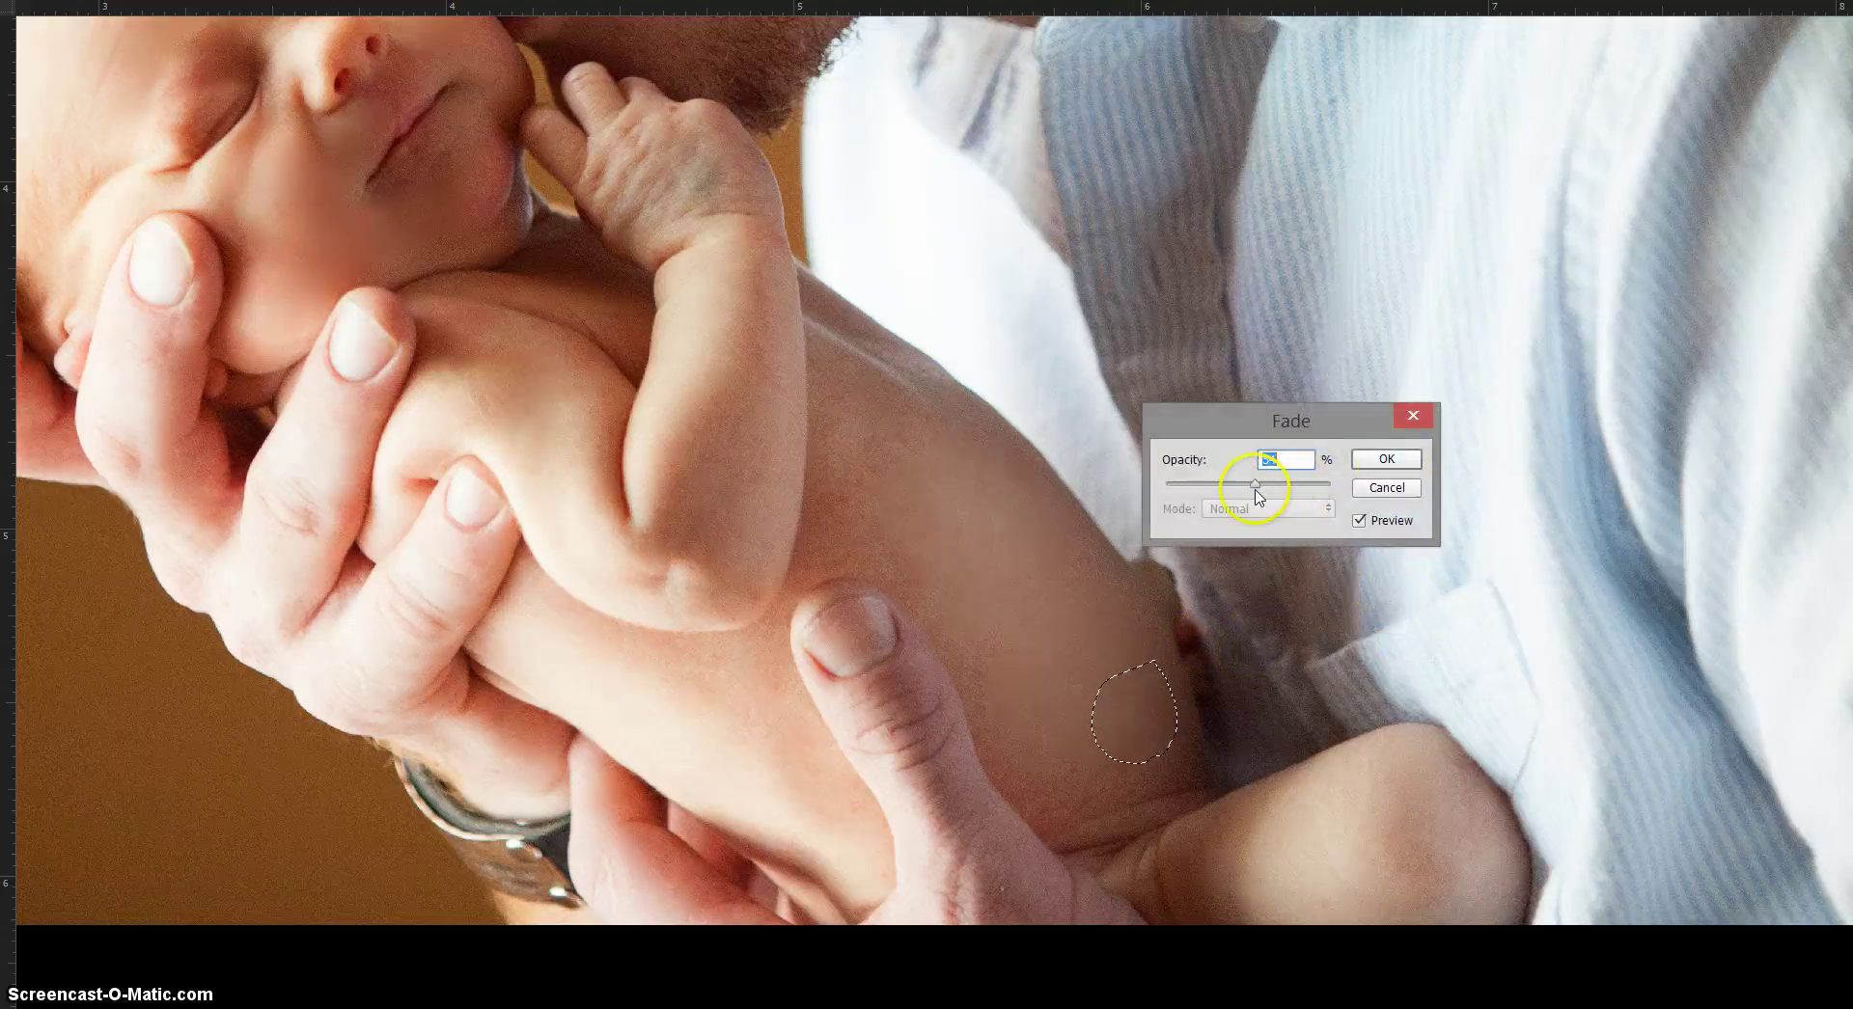
pyautogui.click(1387, 460)
pyautogui.hotkey('ctrl', 'd')
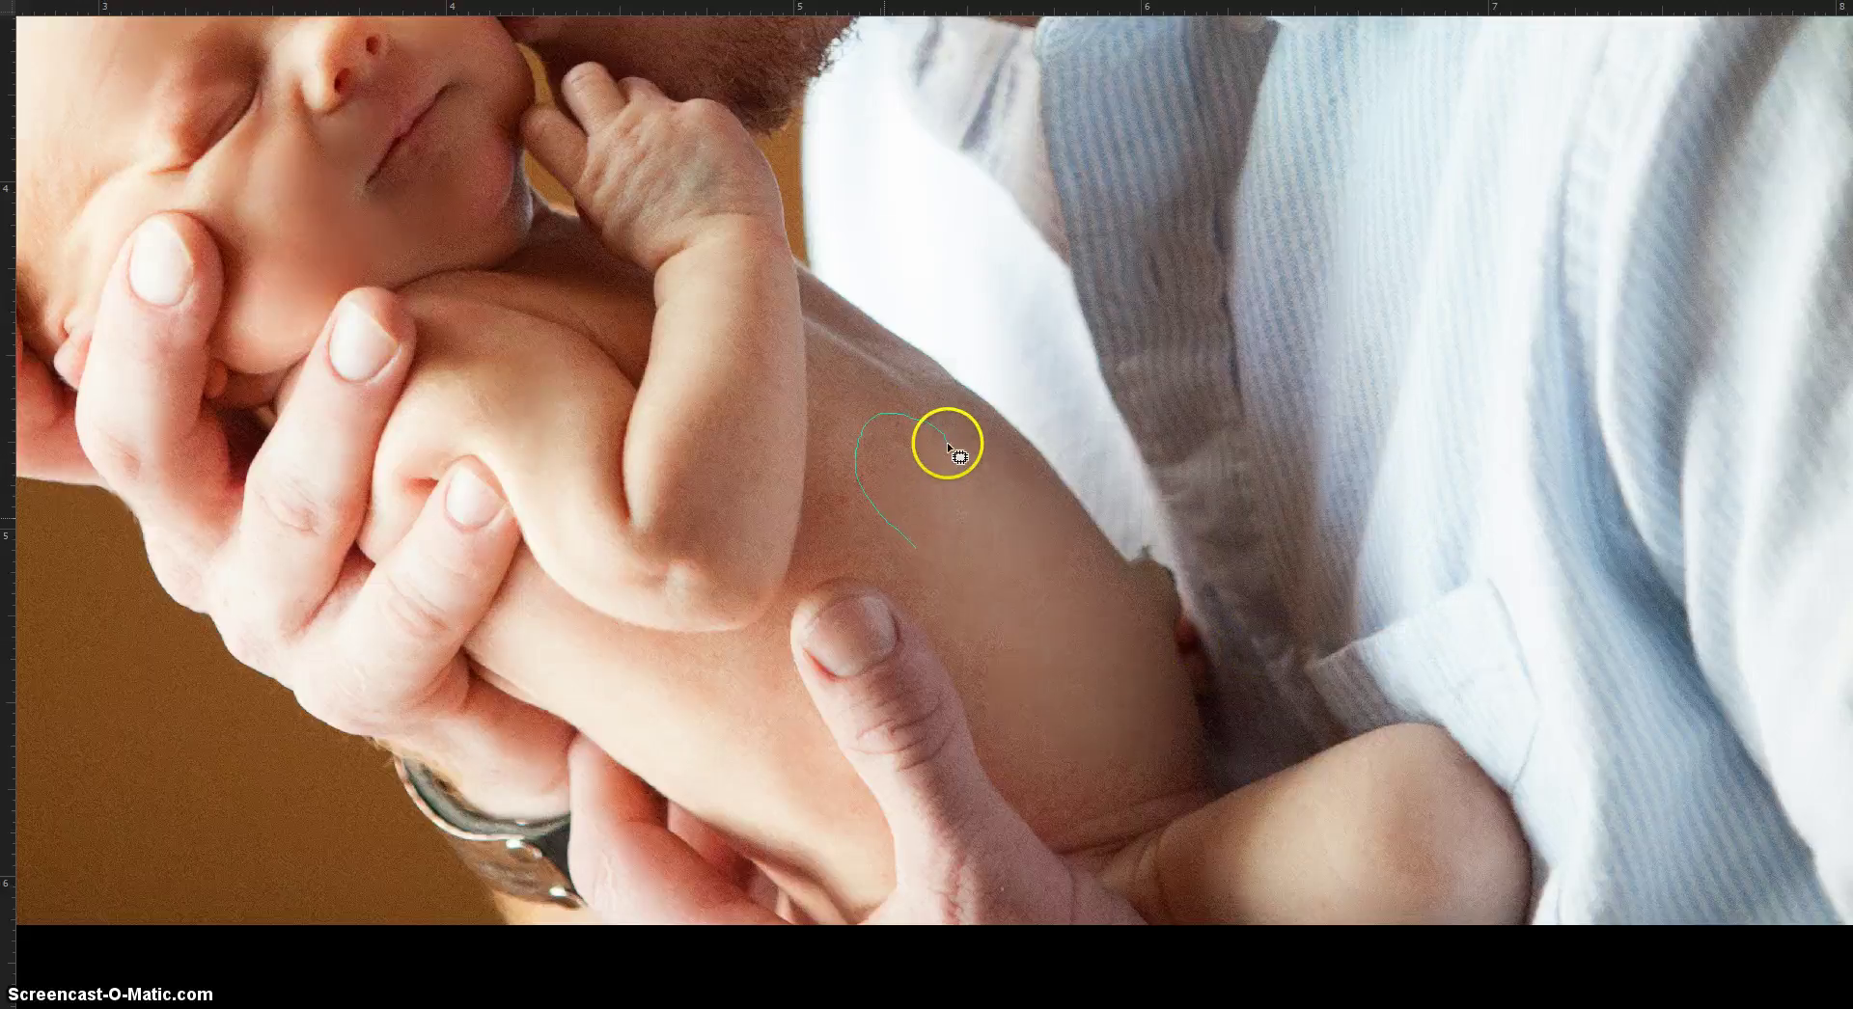
# - Patch the large teardrop area of the baby's upper back beside the forearm, fade it to 56% opacity, and deselect
pyautogui.moveTo(946, 442)
pyautogui.mouseDown()
pyautogui.moveTo(906, 461)
pyautogui.moveTo(971, 540)
pyautogui.moveTo(942, 502)
pyautogui.mouseUp()
pyautogui.hotkey('ctrl', 'shift', 'f')
pyautogui.moveTo(1330, 485); pyautogui.dragTo(1332, 474)
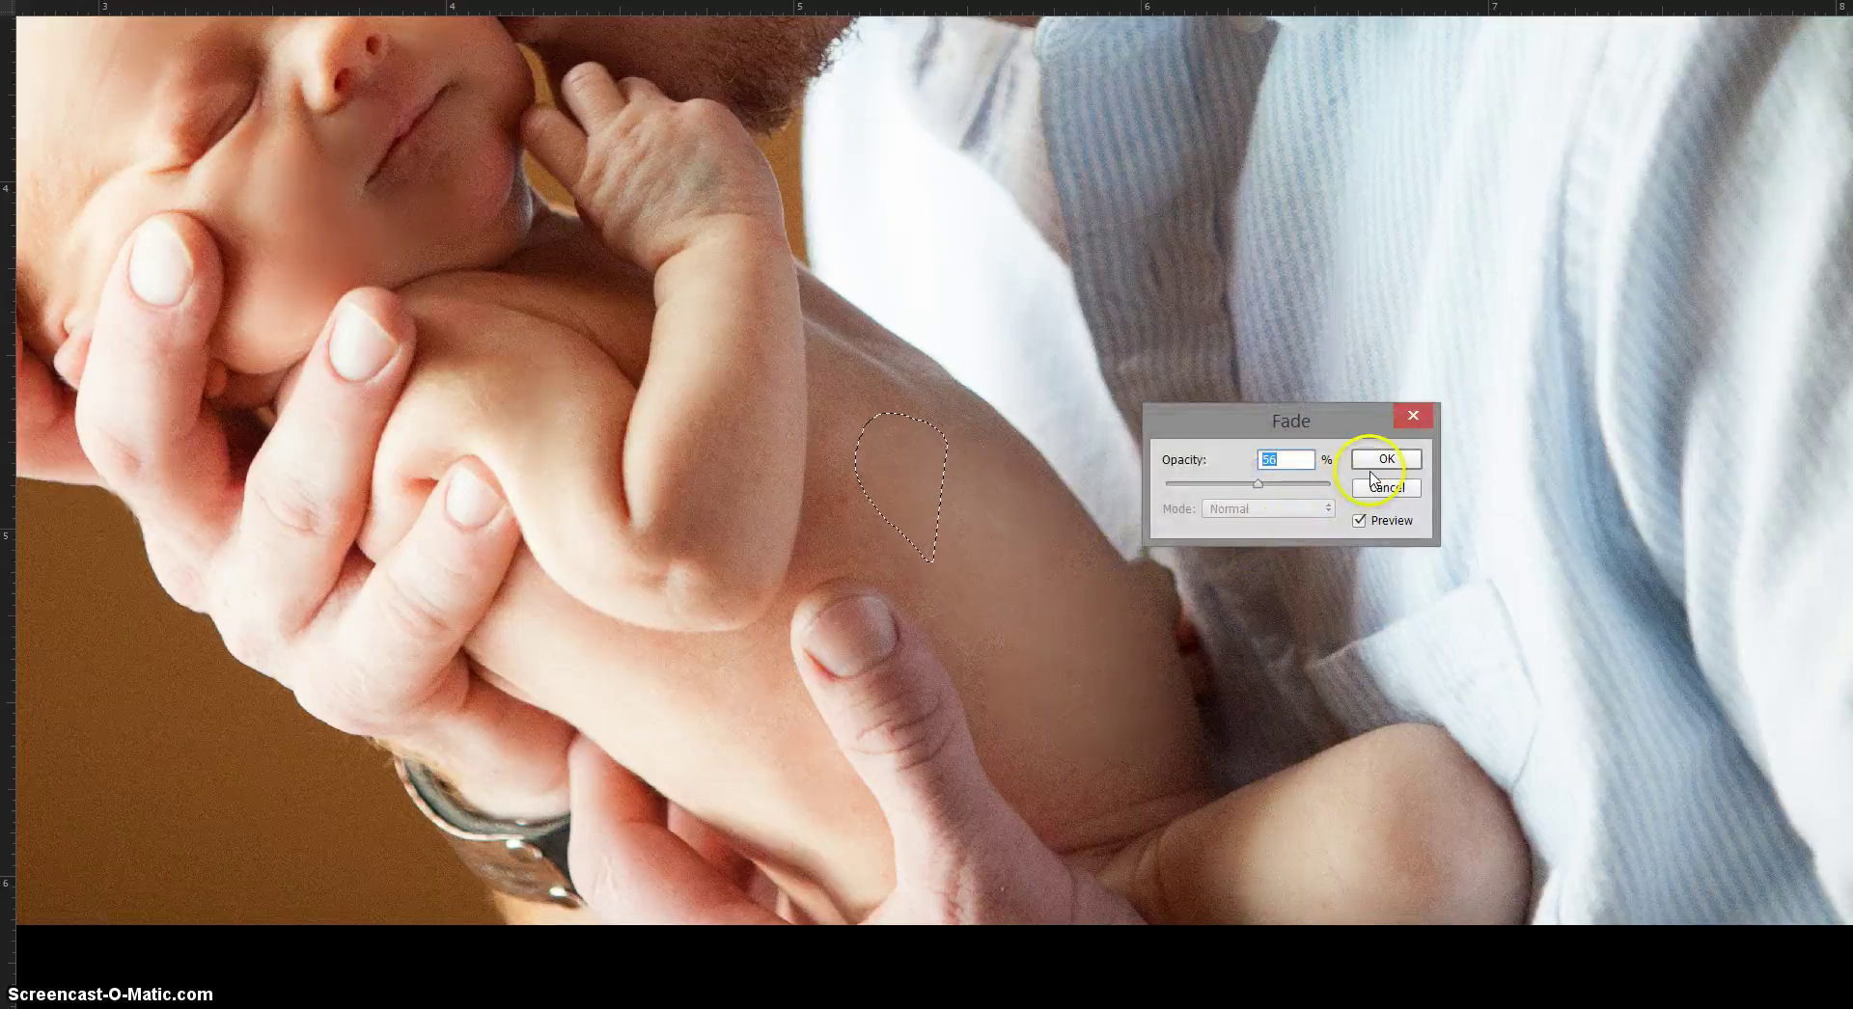
pyautogui.click(1378, 461)
pyautogui.hotkey('ctrl', 'd')
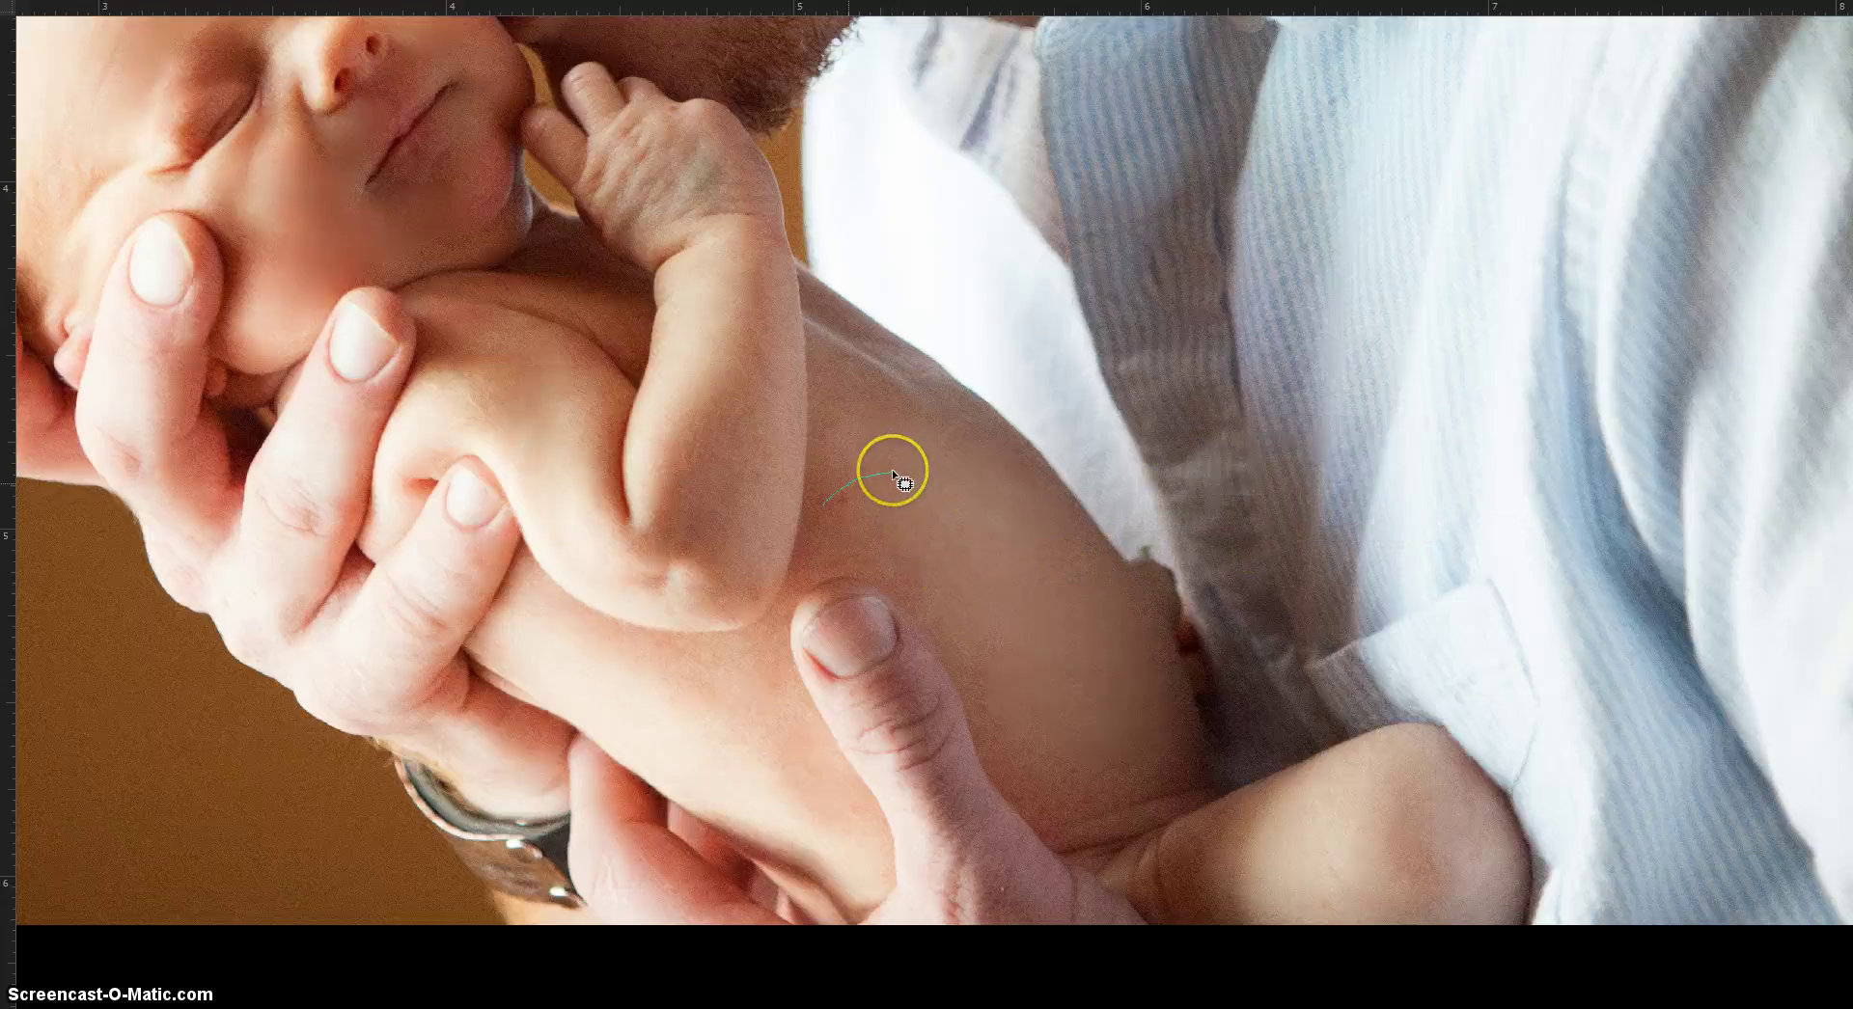
# - Patch the reddish blotch on the baby's side next to the elbow with smooth mid-back skin and fade it to 61% opacity
pyautogui.moveTo(893, 471)
pyautogui.mouseDown()
pyautogui.moveTo(932, 538)
pyautogui.moveTo(969, 541)
pyautogui.mouseUp()
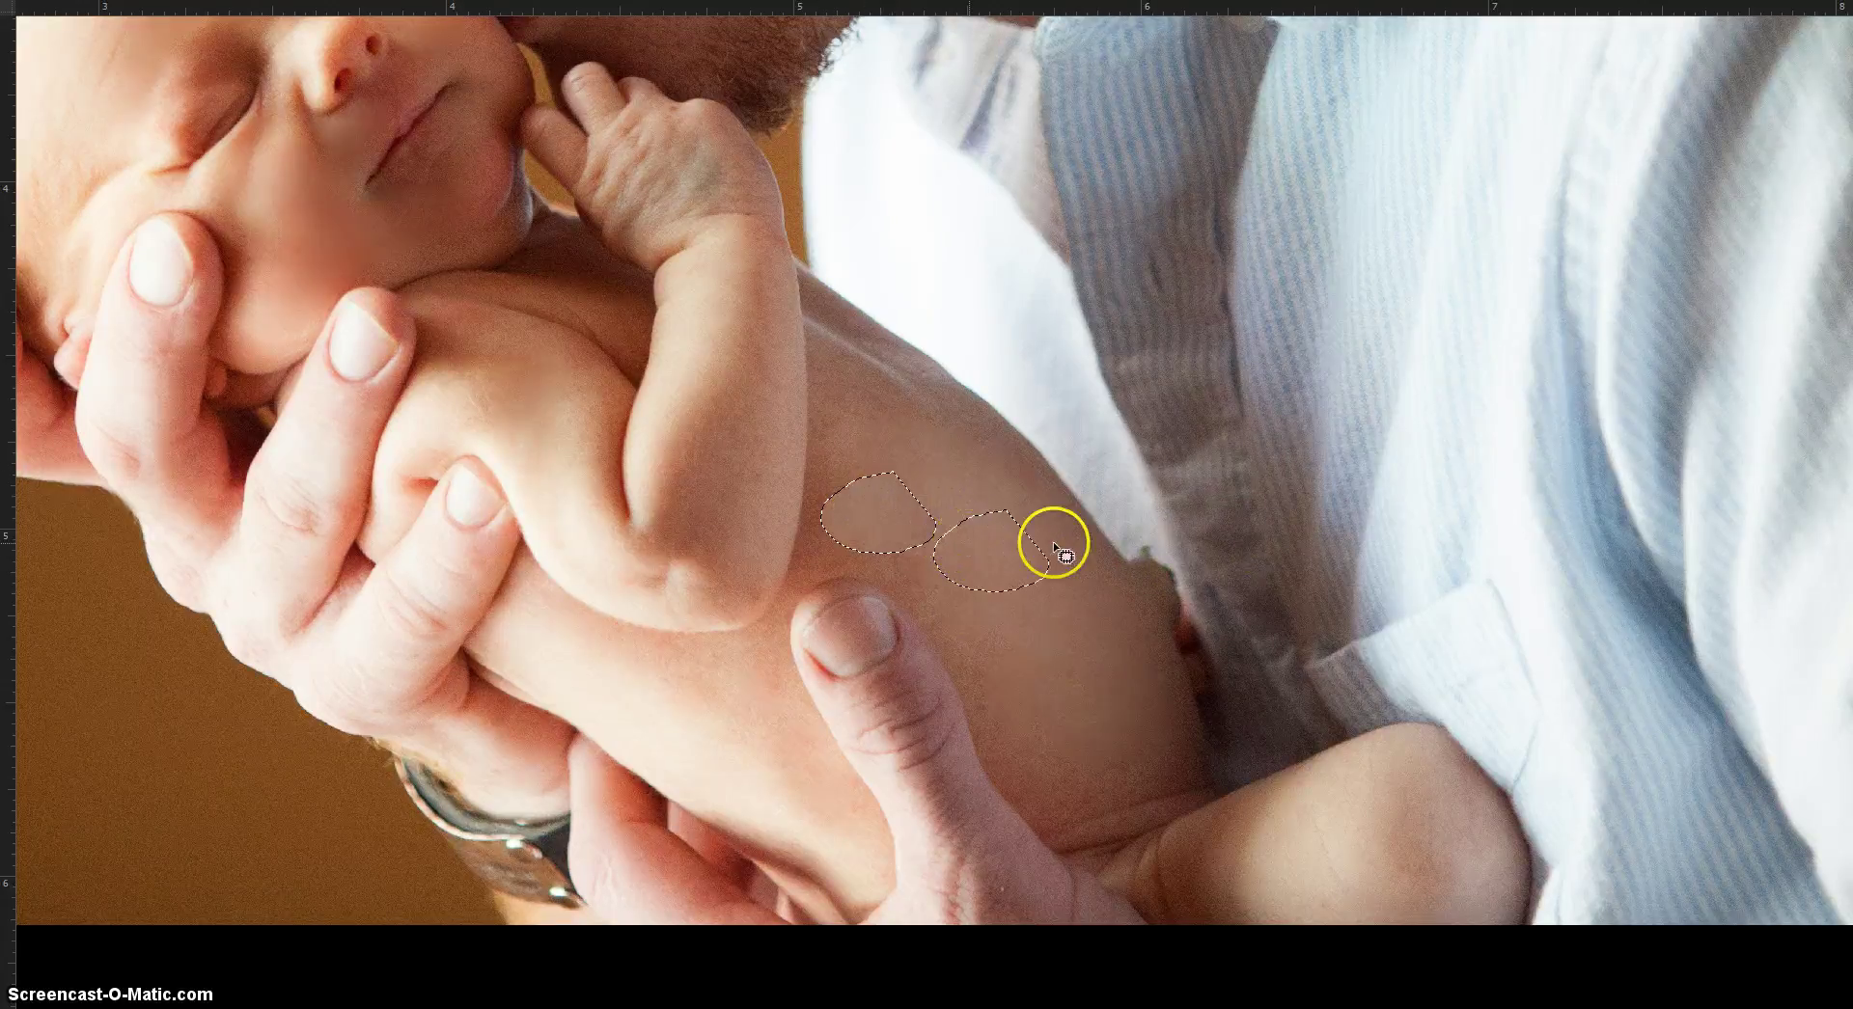
pyautogui.hotkey('ctrl', 'shift', 'f')
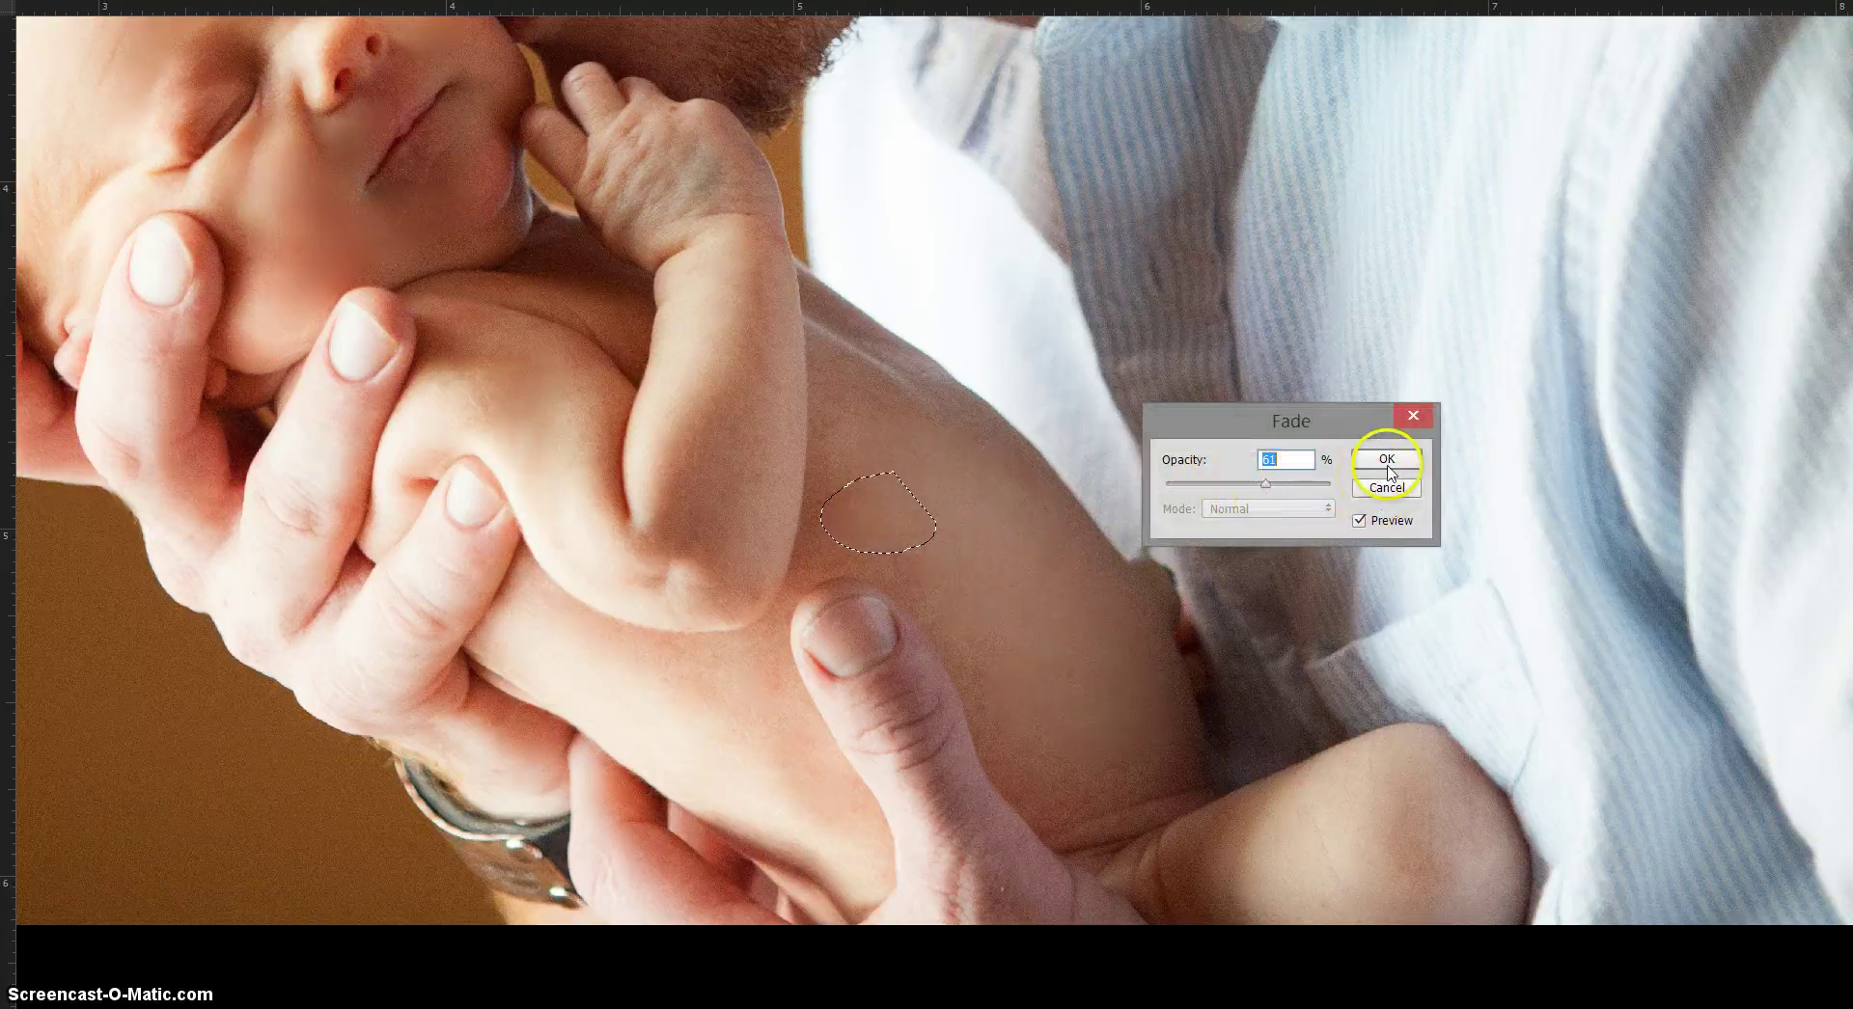
pyautogui.click(1387, 461)
# - Patch the long diagonal area of the lower back beside the man's thumb with neighbouring skin and fade it to 57% opacity
pyautogui.moveTo(965, 556); pyautogui.dragTo(965, 554)
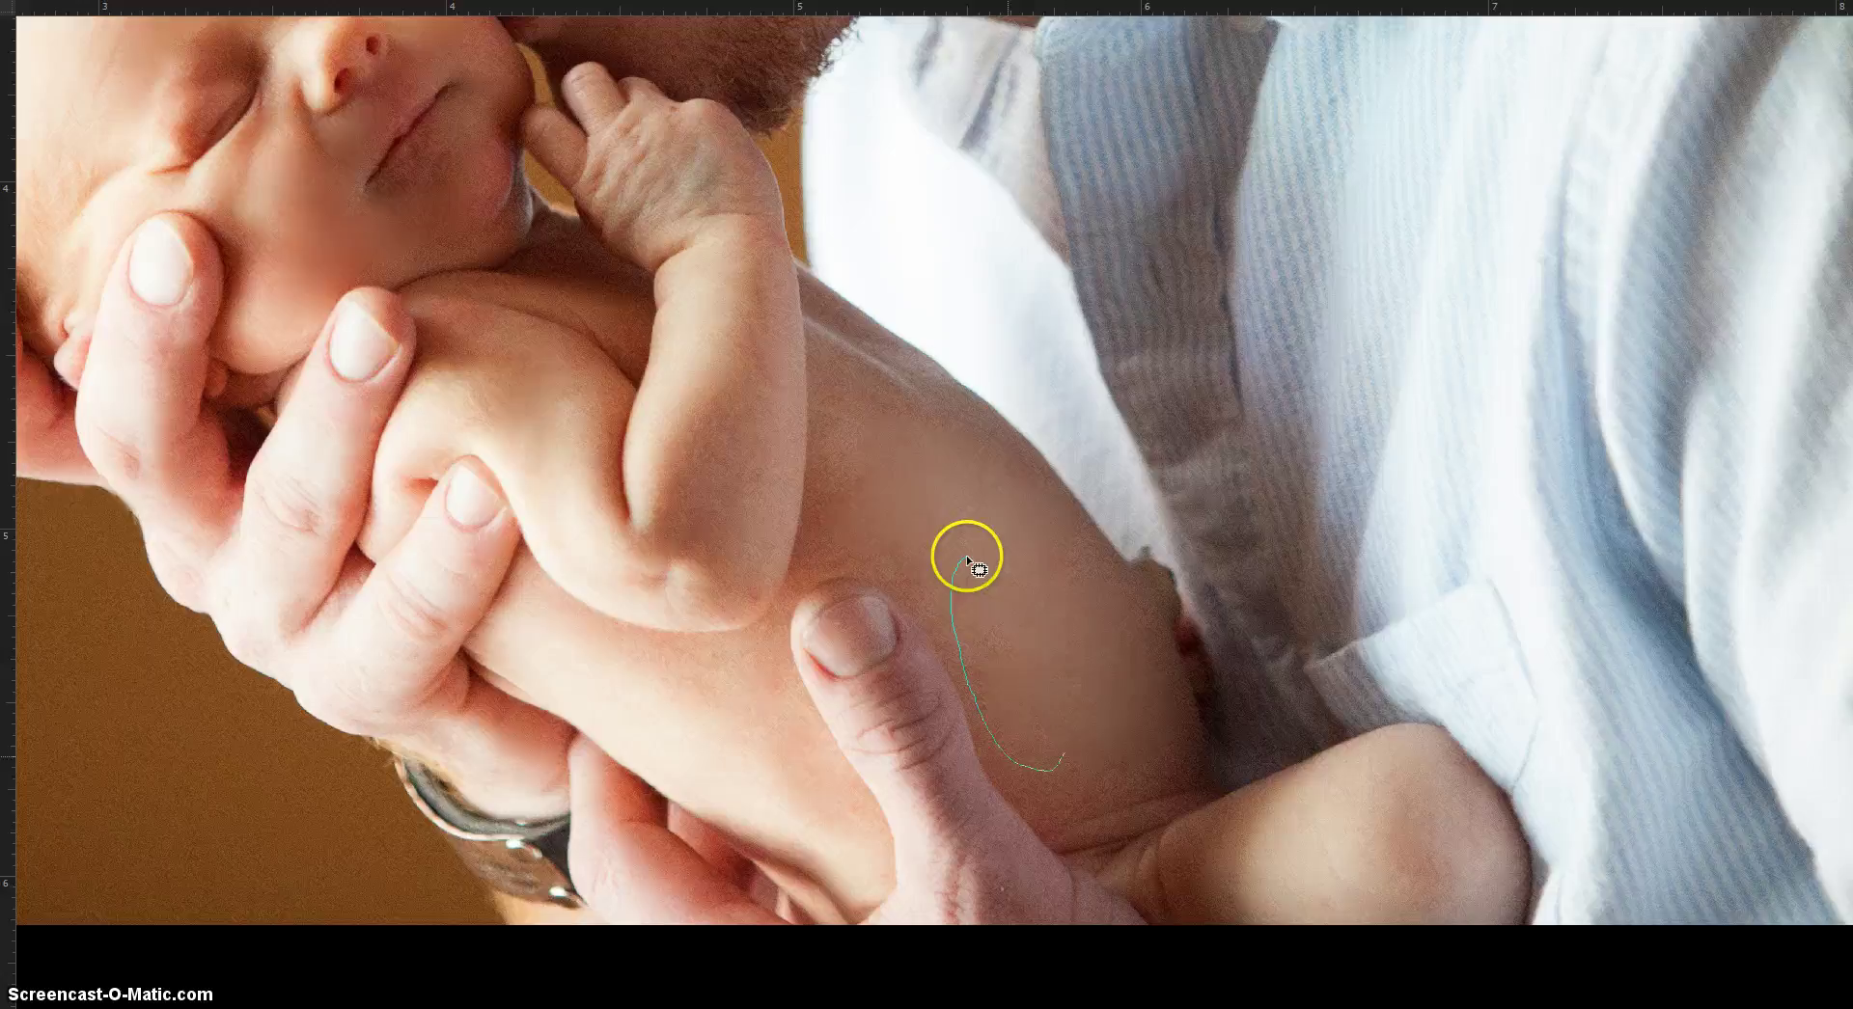
pyautogui.moveTo(1027, 664); pyautogui.dragTo(1059, 641)
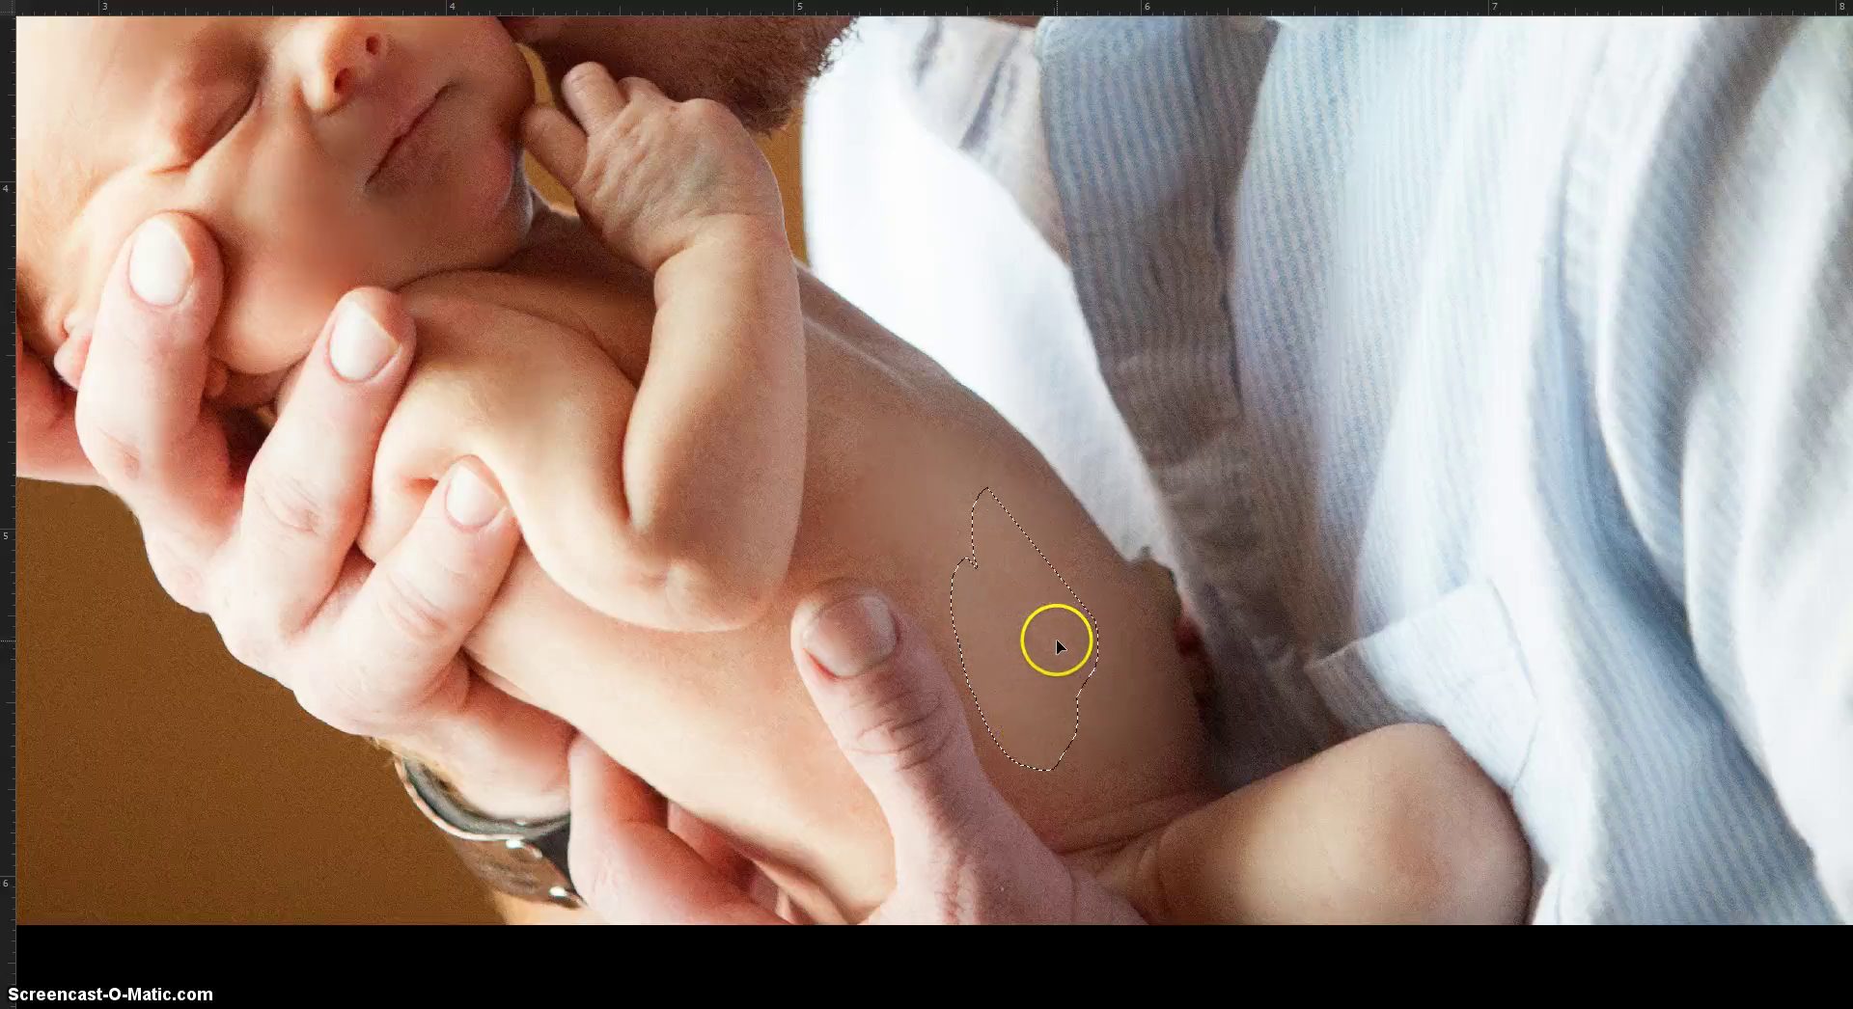
pyautogui.hotkey('ctrl', 'shift', 'f')
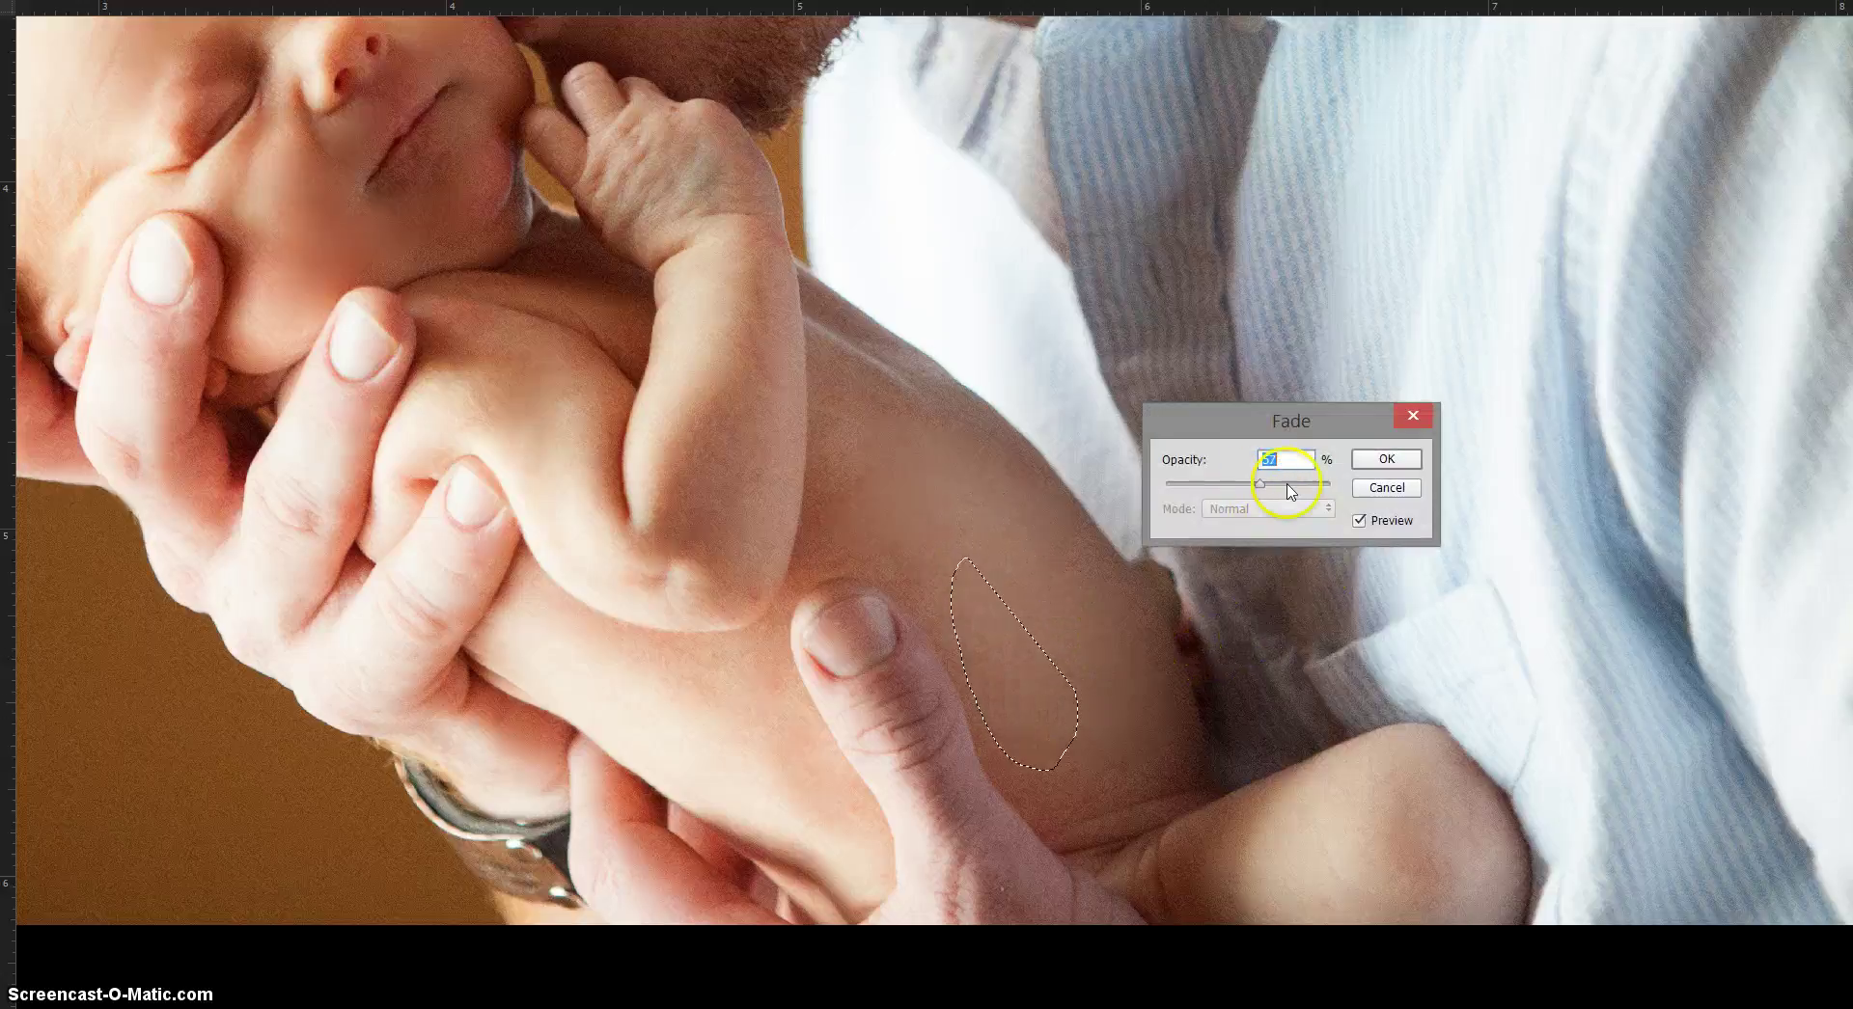
pyautogui.click(1385, 459)
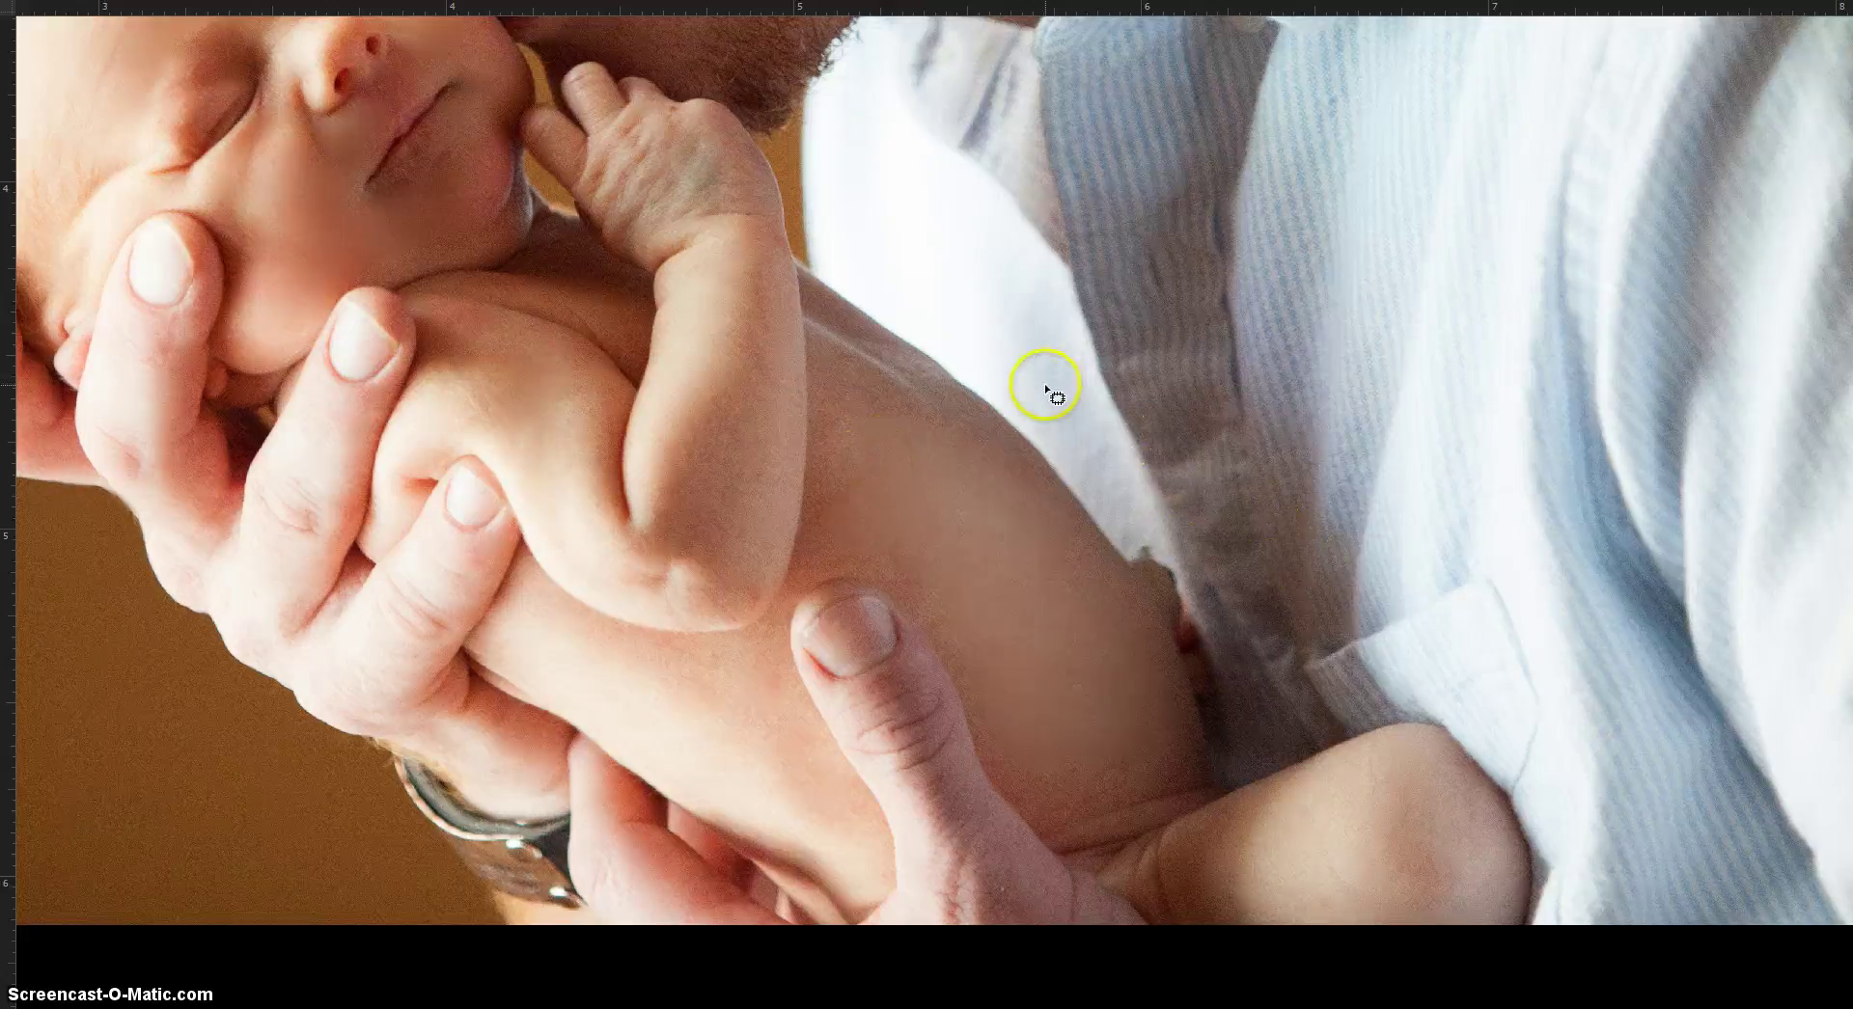
# - Patch two slanted strips along the upper edge of the baby's back, fading the strip nearer the forearm to 56% opacity
pyautogui.moveTo(1059, 502)
pyautogui.mouseDown()
pyautogui.moveTo(997, 500)
pyautogui.moveTo(1001, 521)
pyautogui.moveTo(1108, 524)
pyautogui.mouseUp()
pyautogui.hotkey('ctrl', 'shift', 'f')
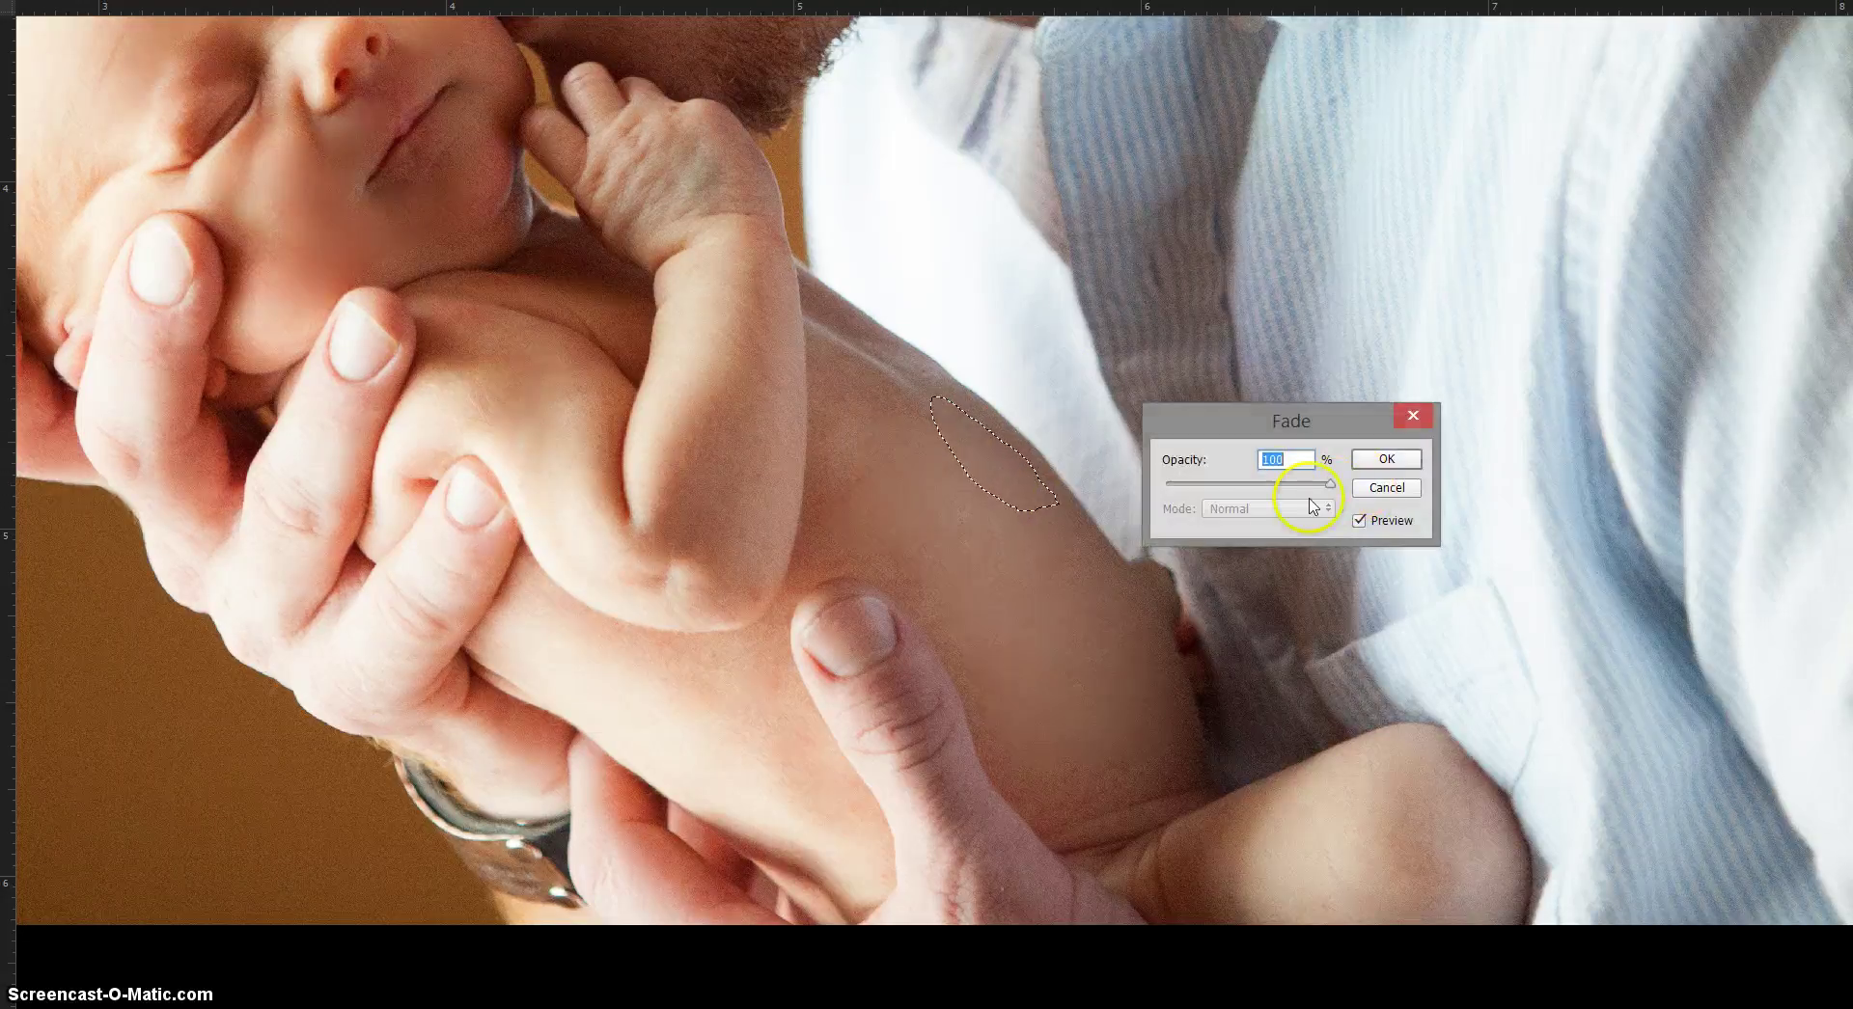
pyautogui.click(1375, 460)
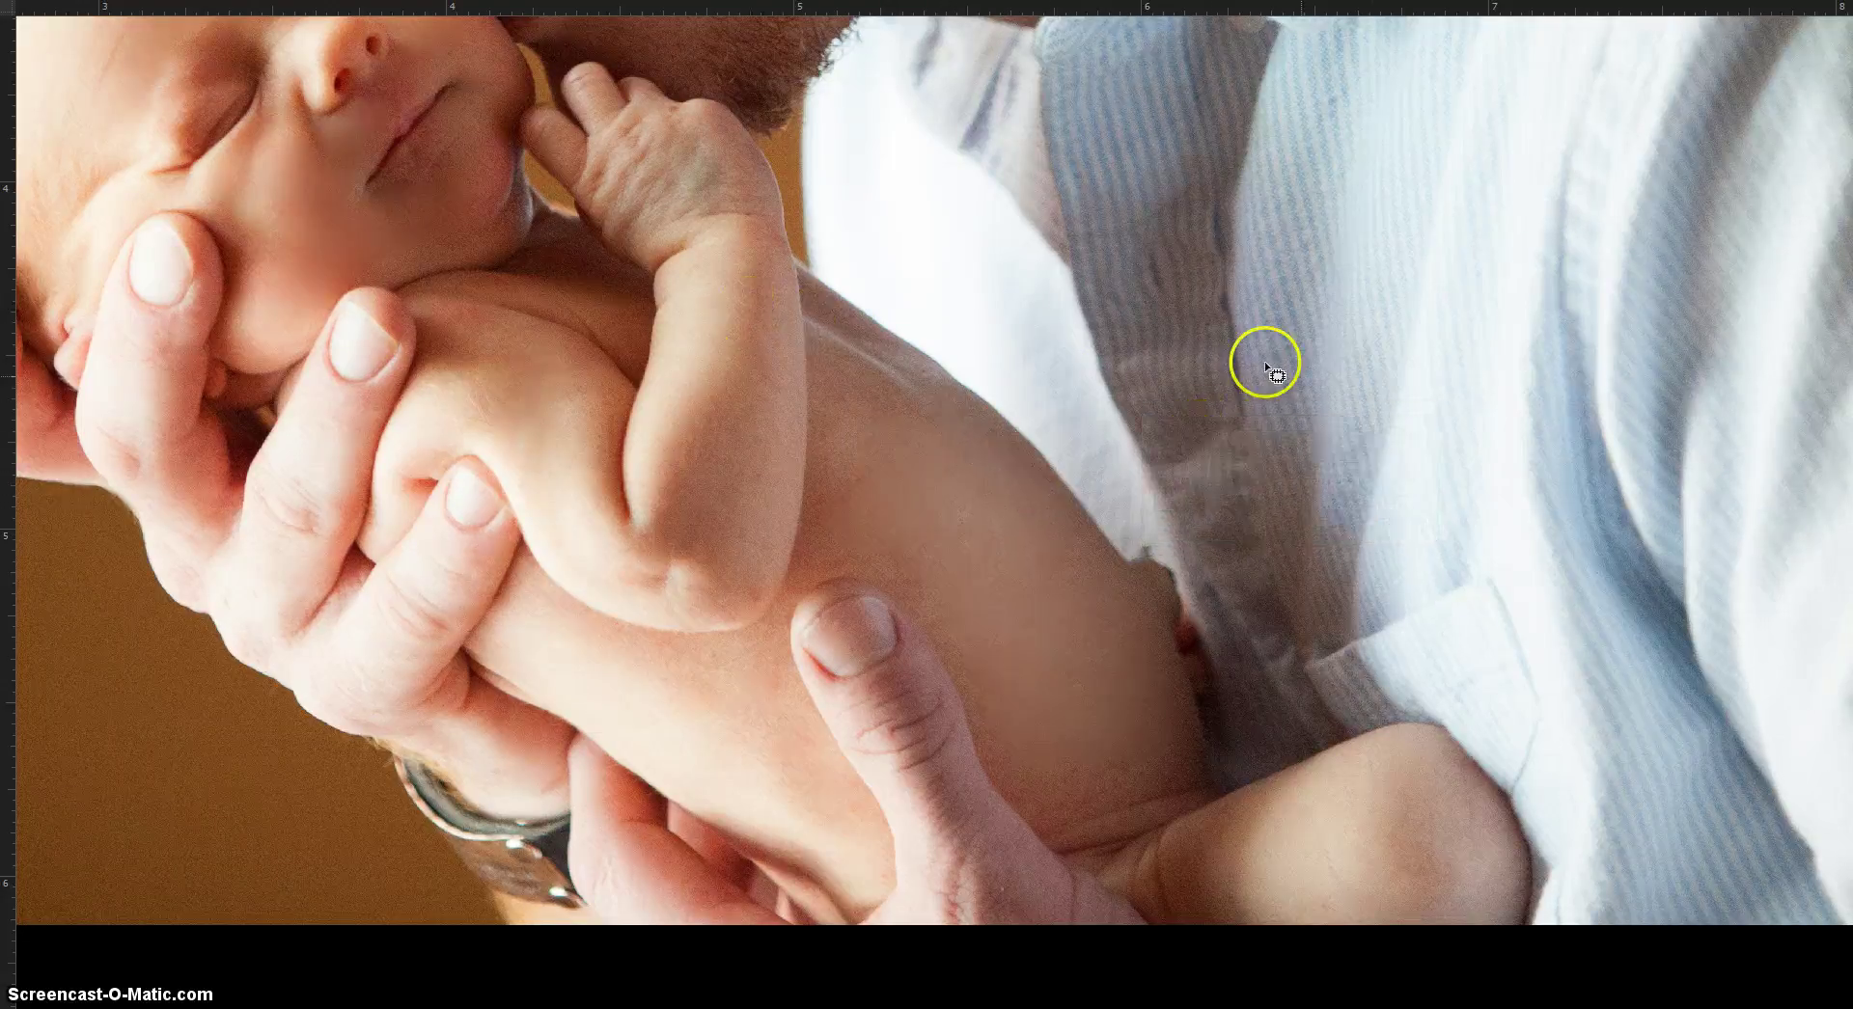
pyautogui.moveTo(926, 418)
pyautogui.mouseDown()
pyautogui.moveTo(893, 417)
pyautogui.moveTo(943, 463)
pyautogui.moveTo(1207, 566)
pyautogui.mouseUp()
pyautogui.hotkey('ctrl', 'shift', 'f')
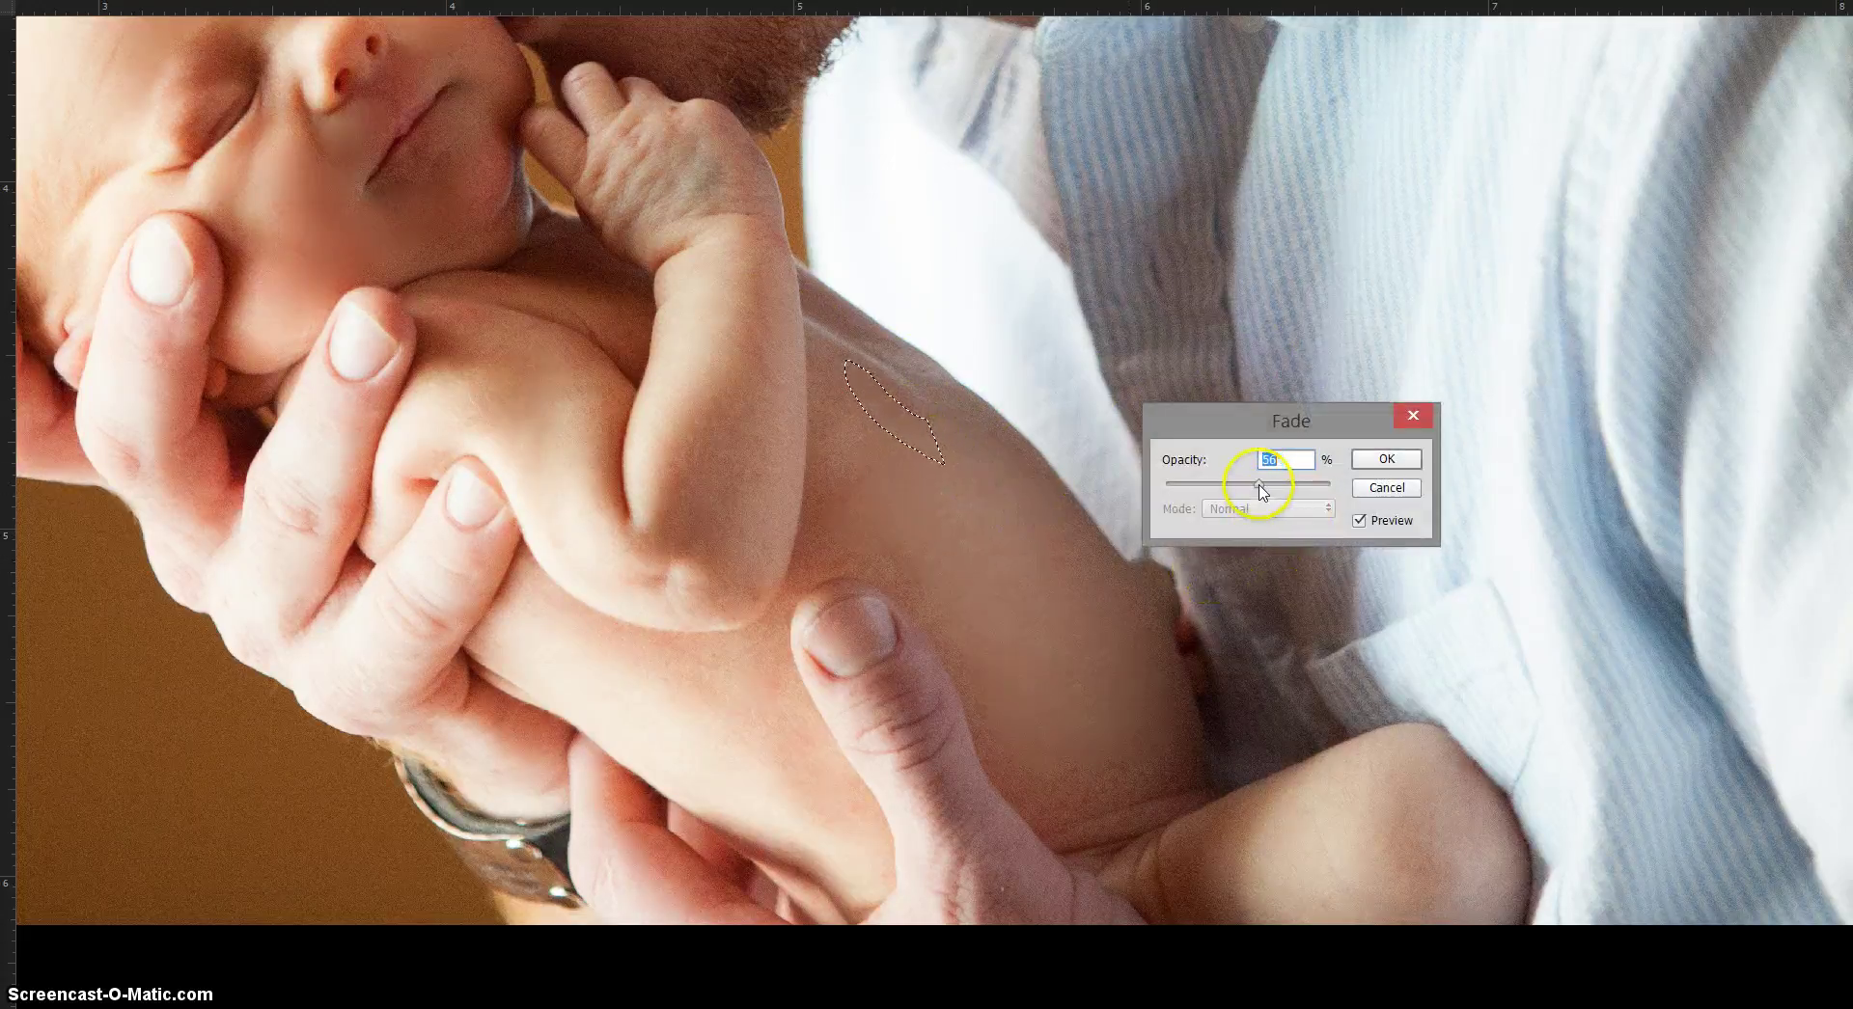
pyautogui.click(1386, 459)
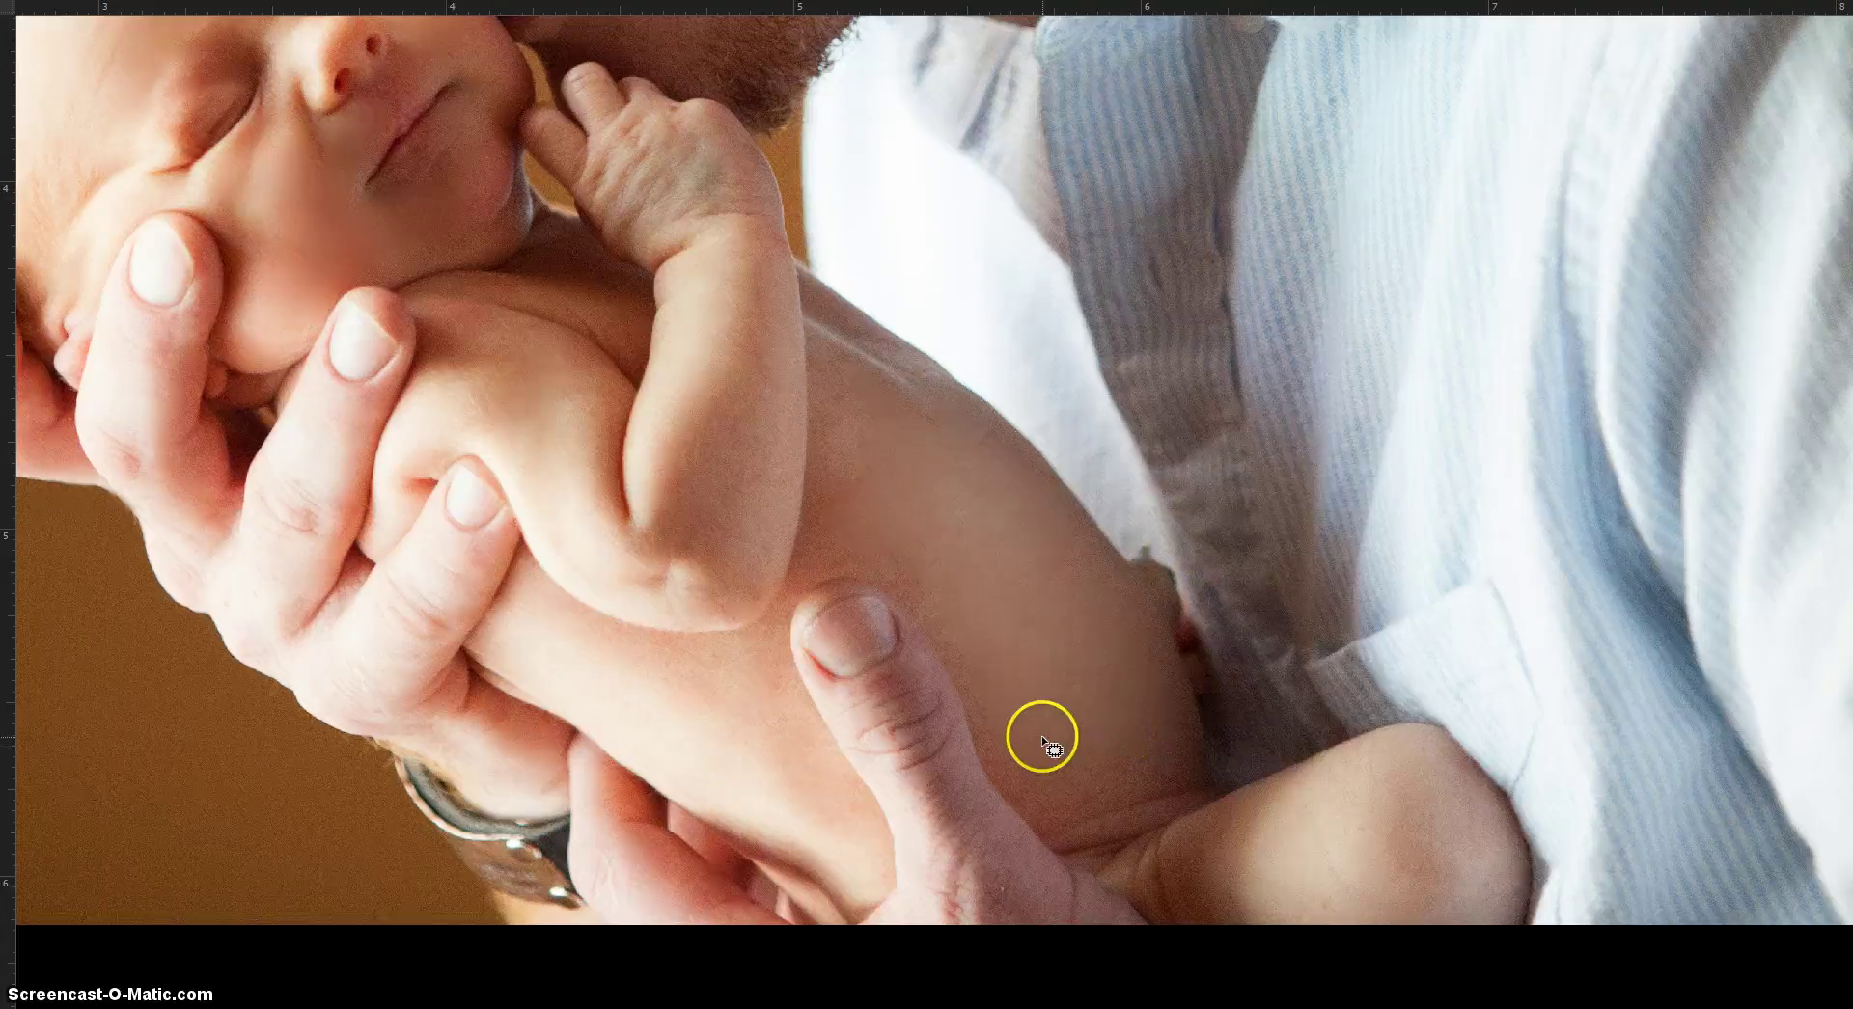
# - Patch the half-oval area of the baby's lower back above the hip crease with skin above it and fade the patch
pyautogui.moveTo(1041, 735)
pyautogui.mouseDown()
pyautogui.moveTo(1148, 762)
pyautogui.moveTo(1038, 757)
pyautogui.mouseUp()
pyautogui.moveTo(1048, 656); pyautogui.dragTo(1050, 637)
pyautogui.hotkey('ctrl', 'shift', 'f')
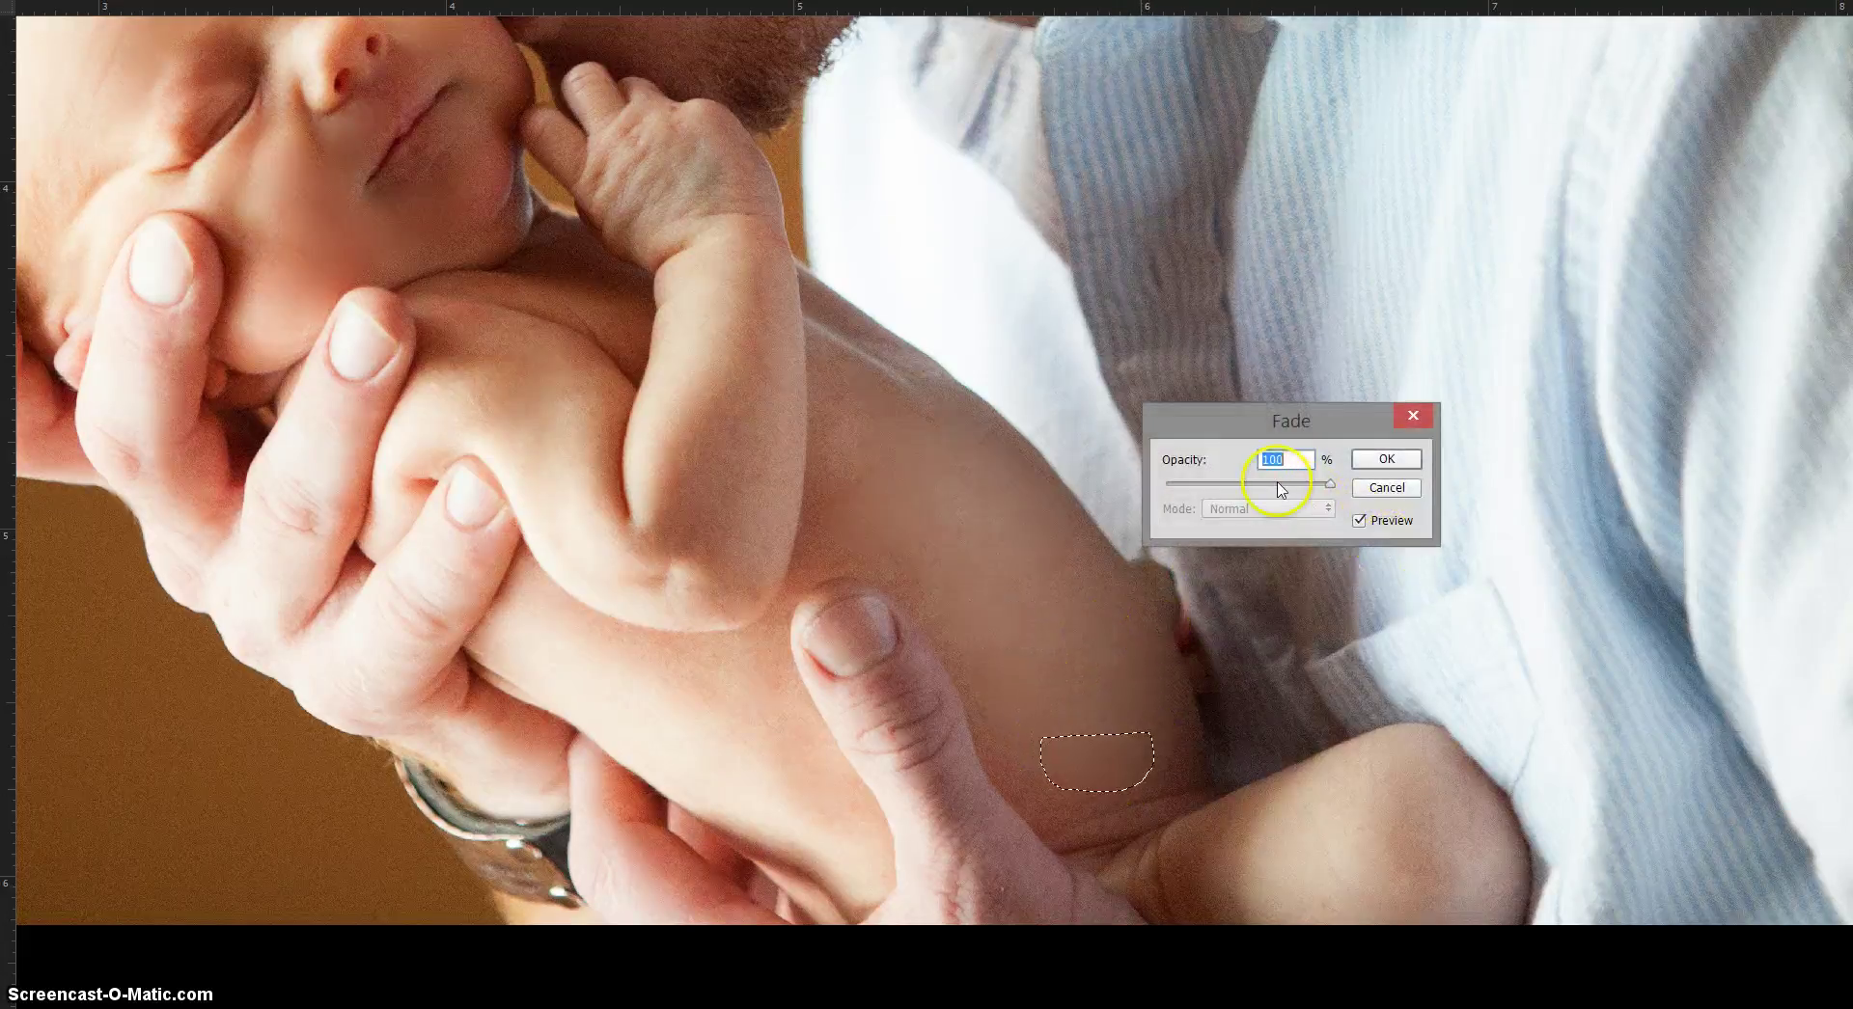
pyautogui.click(1385, 459)
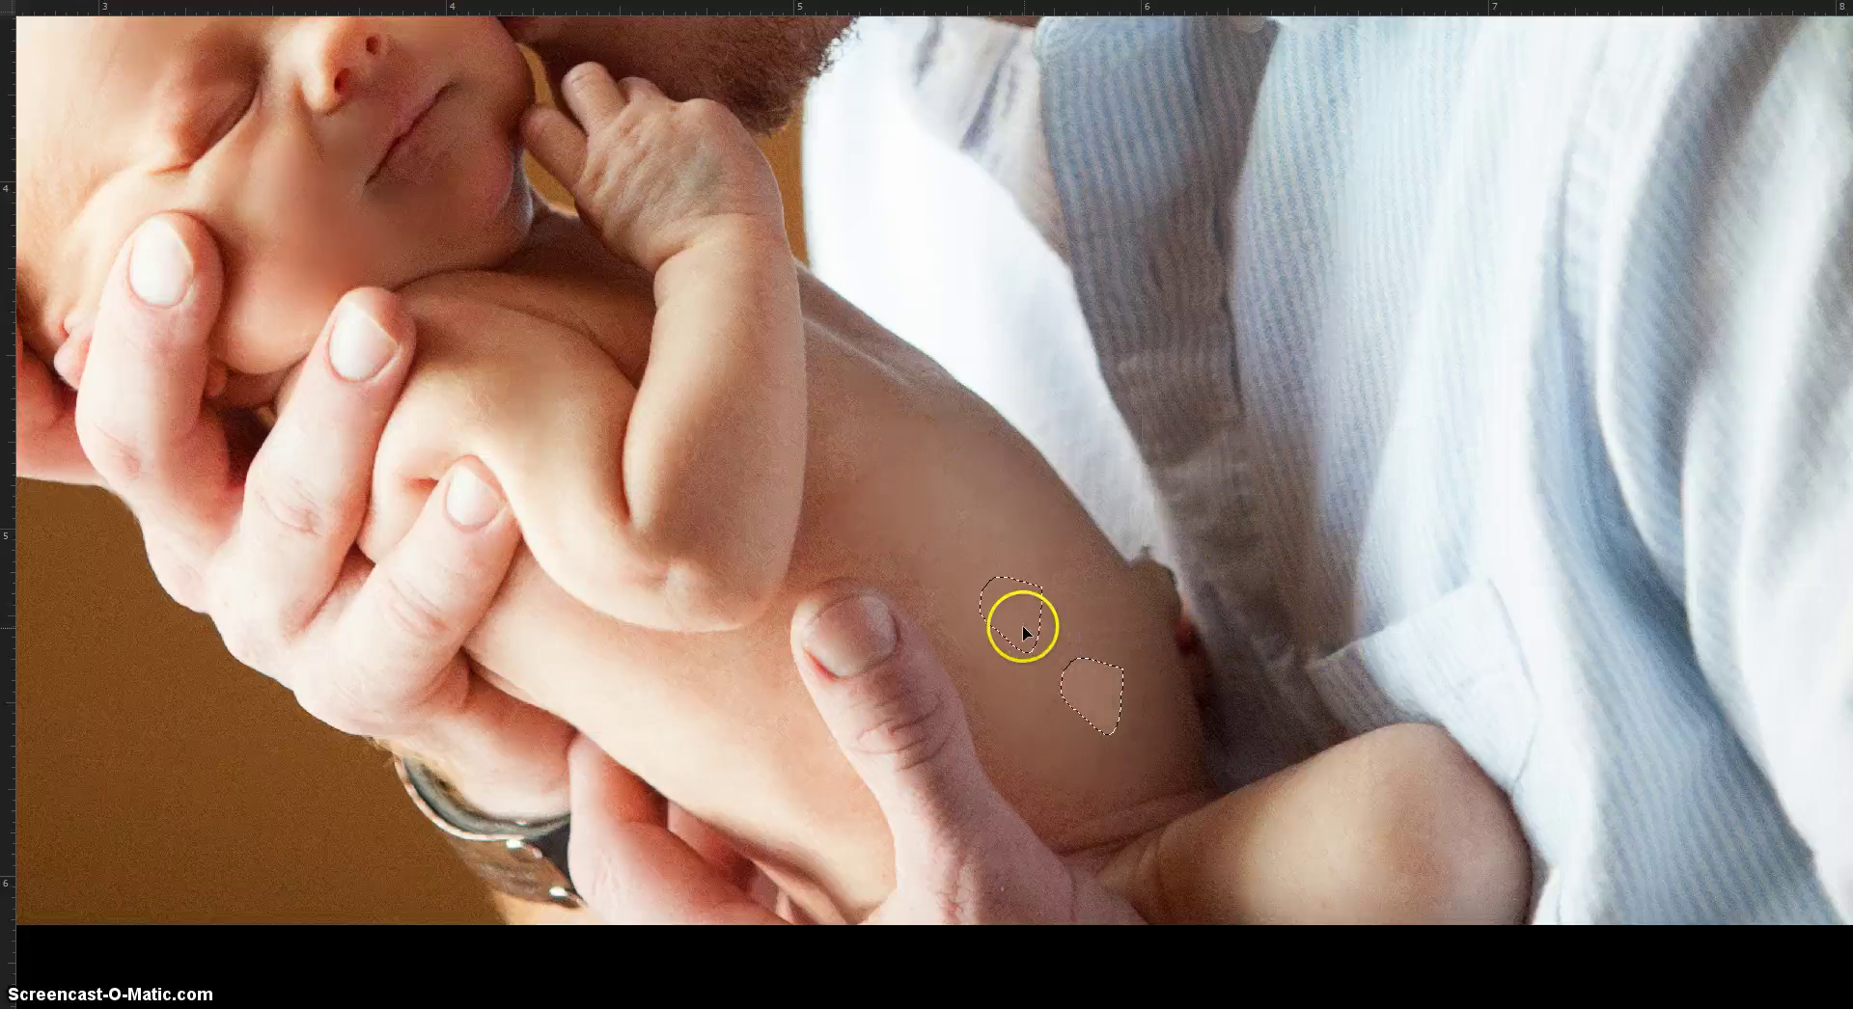
# - Patch the small rounded area of the baby's lower back above the hip with smoother mid-back skin and fade it to about 56%
pyautogui.moveTo(1023, 629); pyautogui.dragTo(1029, 629)
pyautogui.hotkey('ctrl', 'shift', 'f')
pyautogui.moveTo(1329, 482); pyautogui.dragTo(1260, 492)
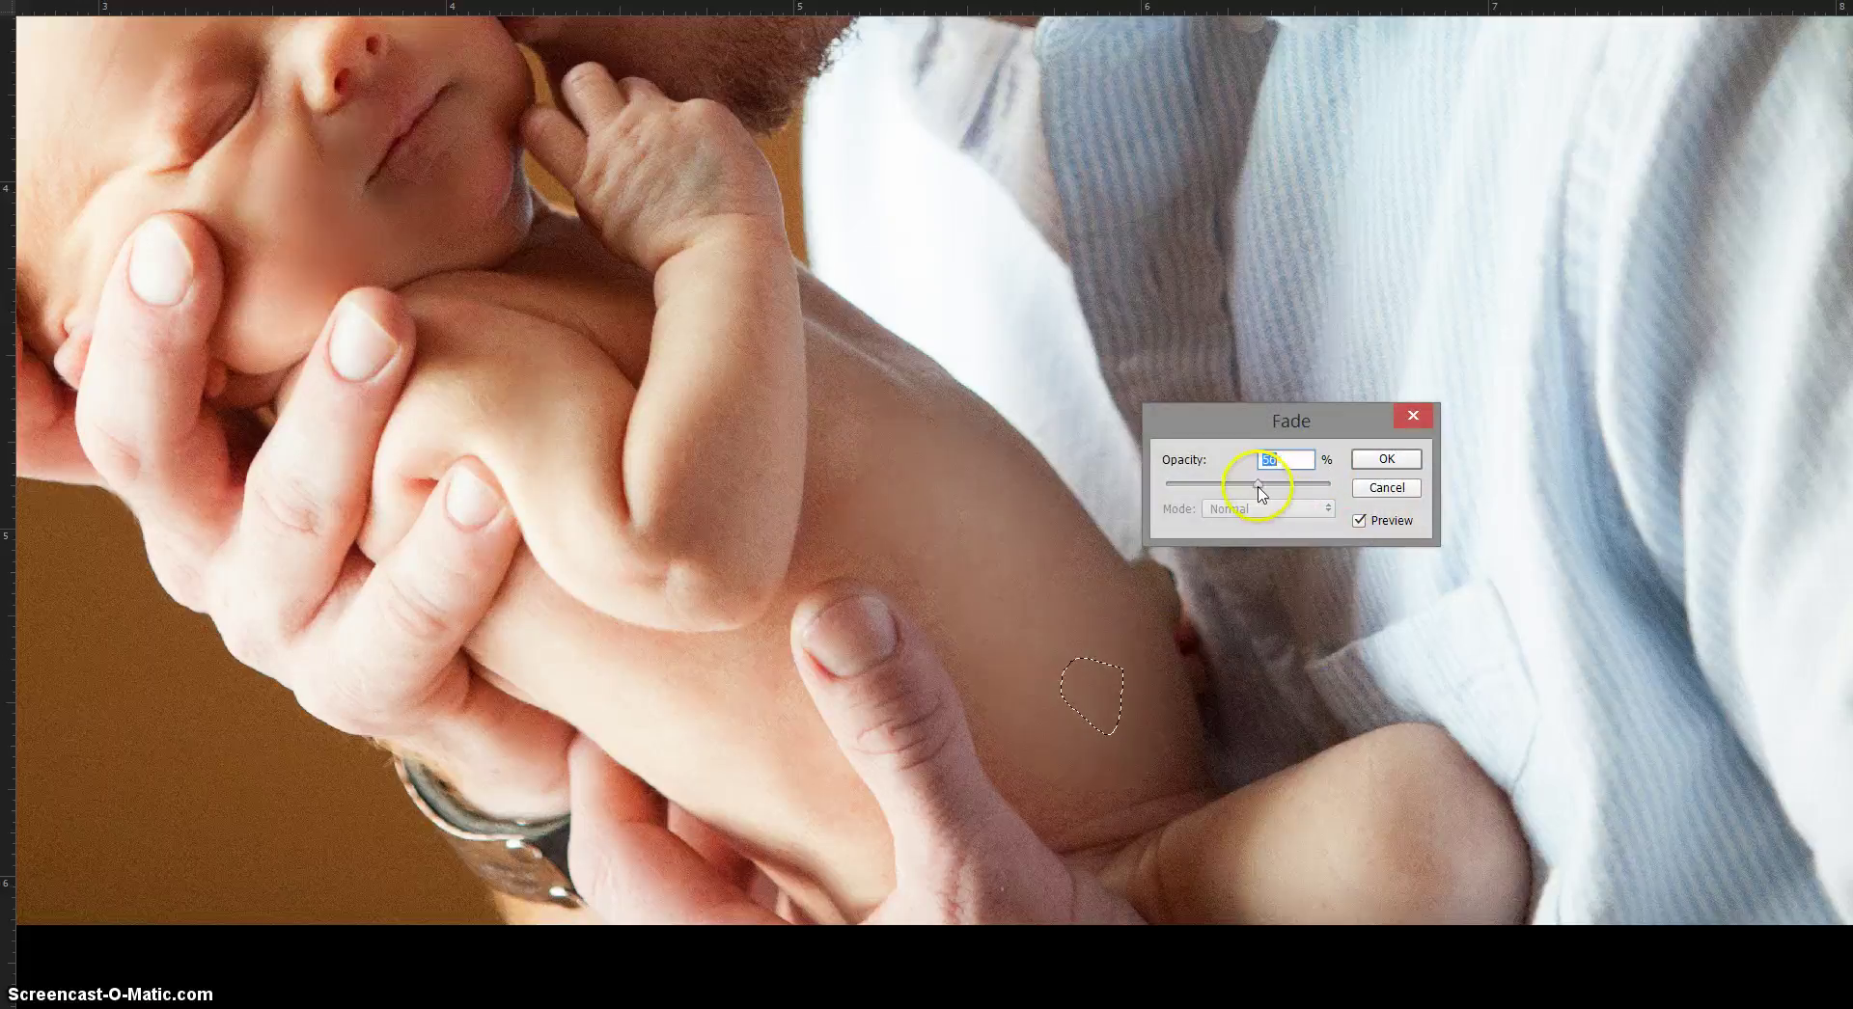
pyautogui.click(1385, 461)
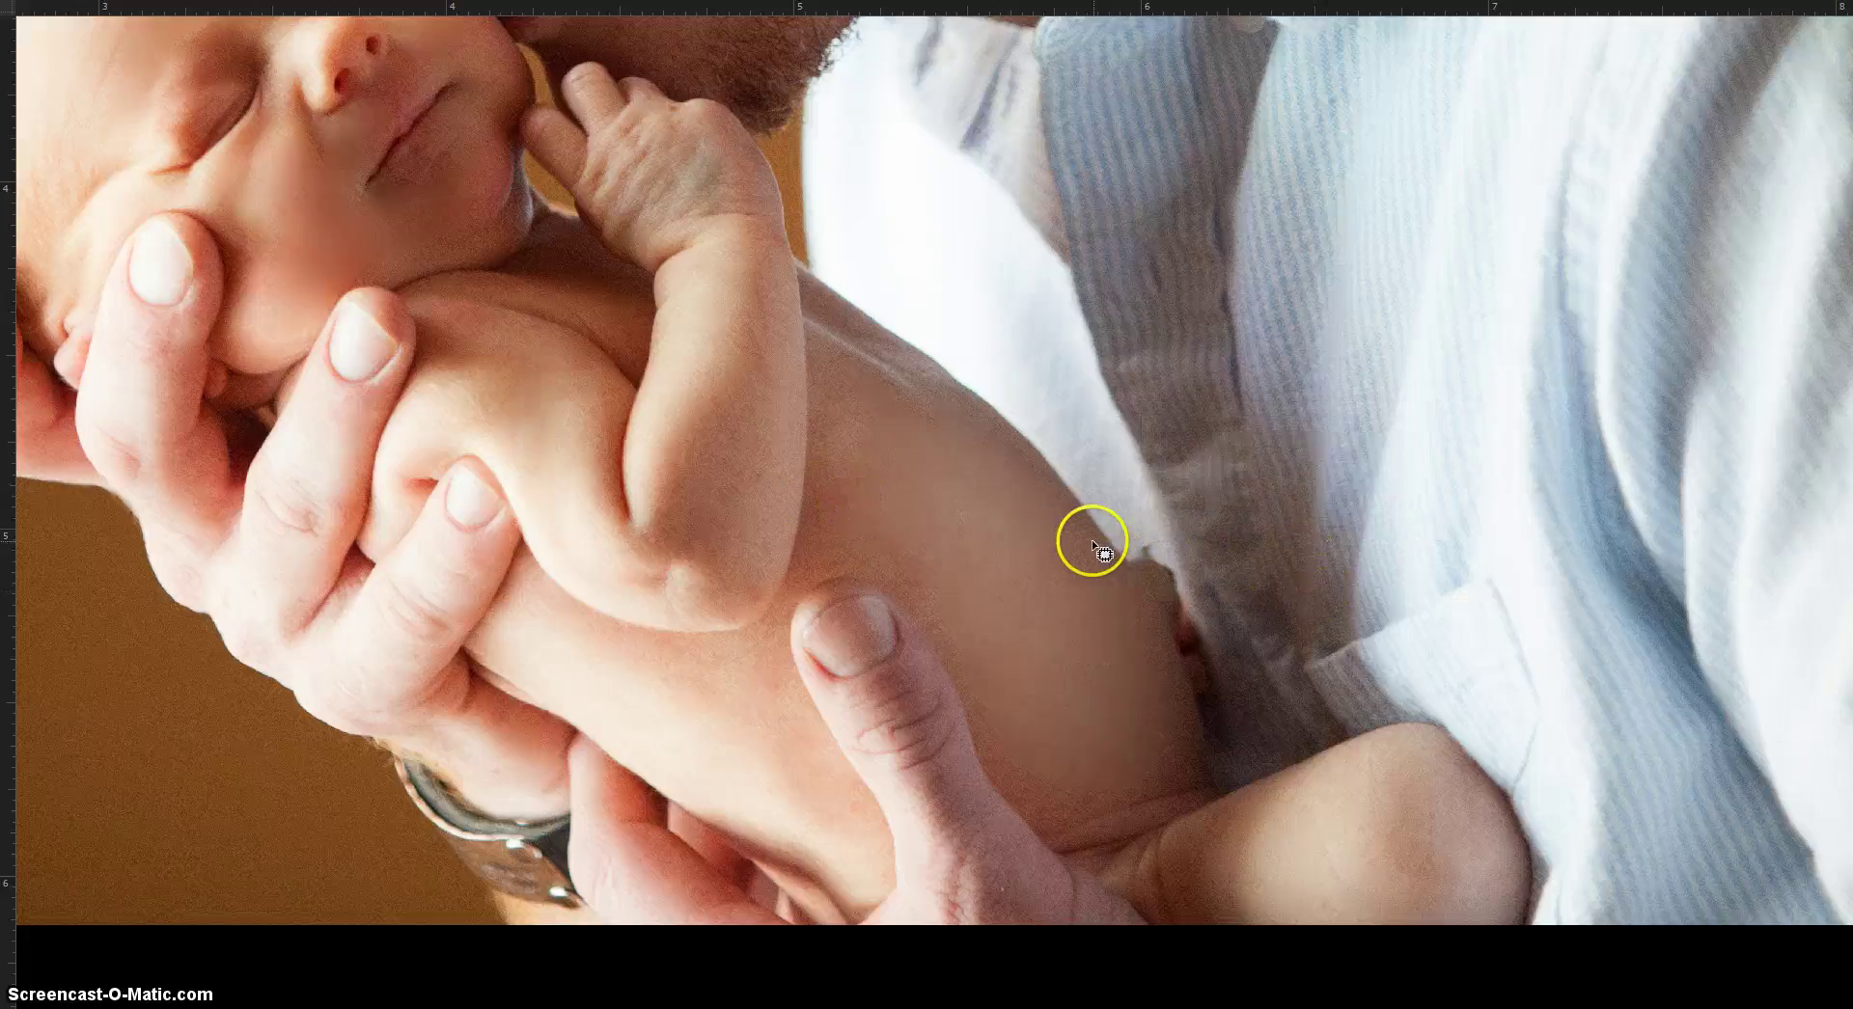
# - Return to the standard screen mode and toggle the Background copy layer's visibility to compare the retouch with the original
pyautogui.scroll(-3, 1092, 541)
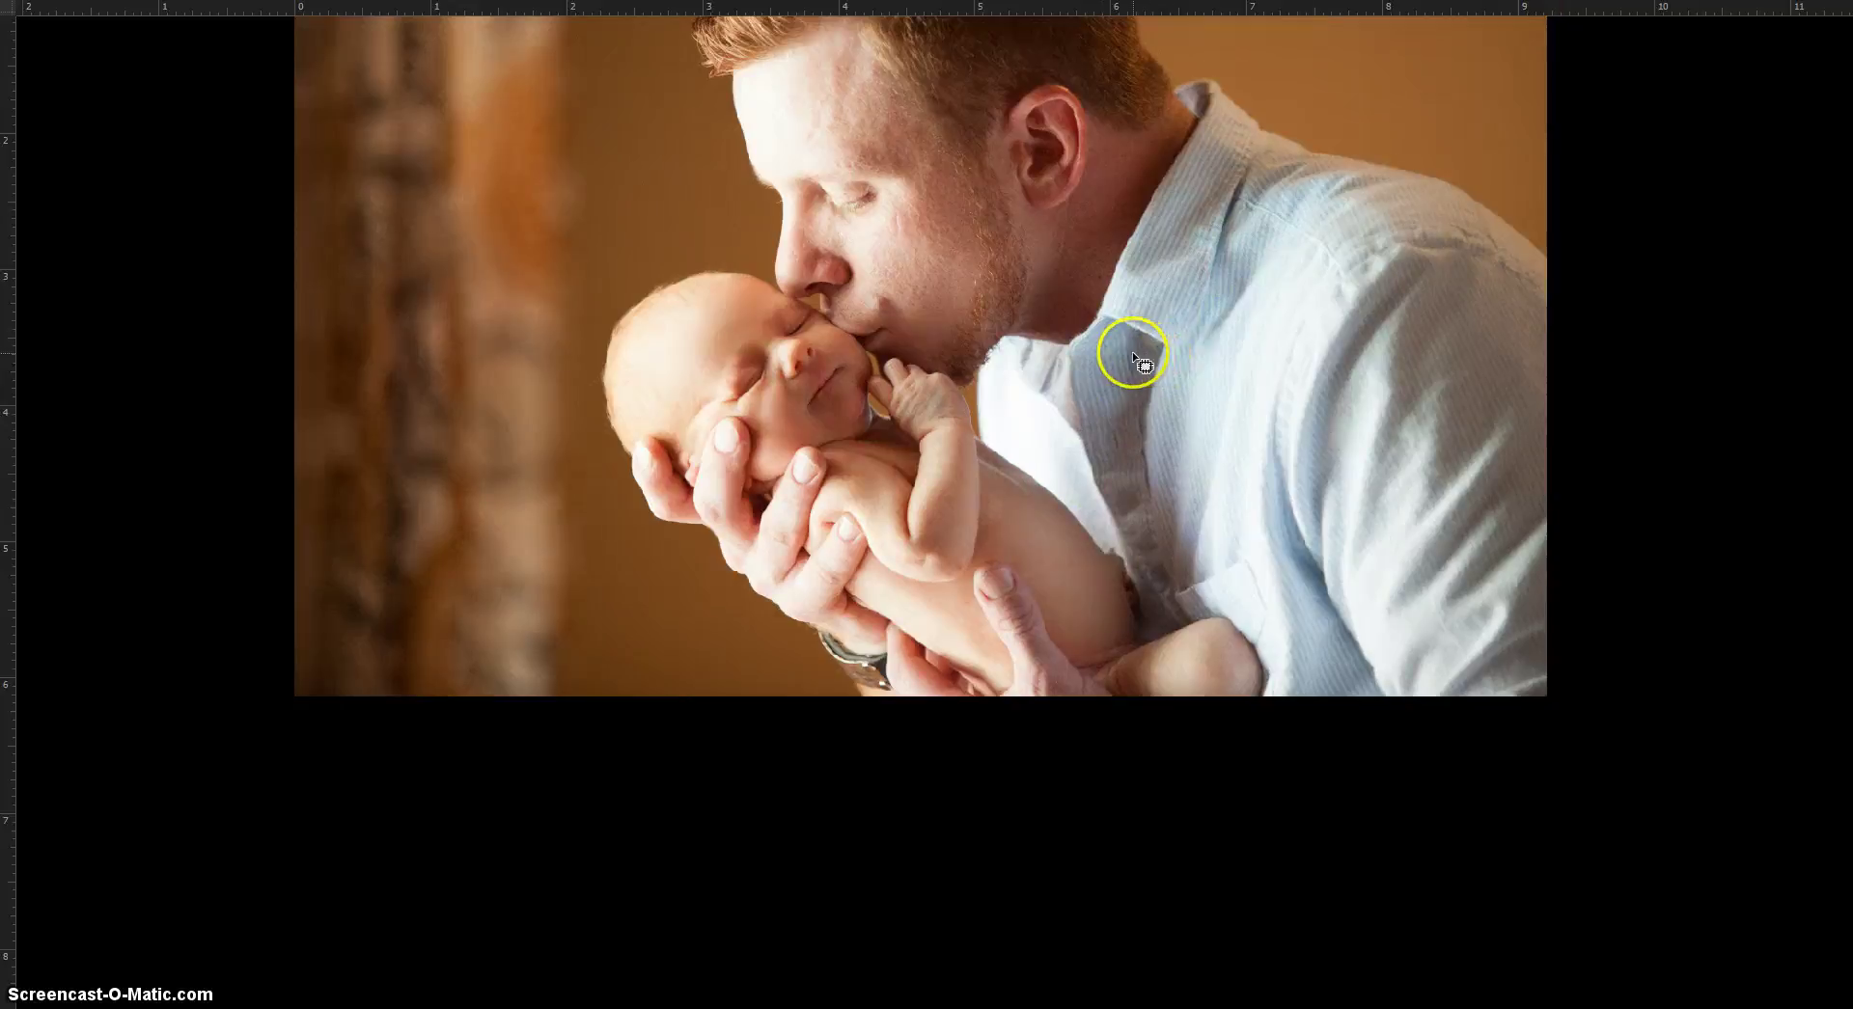
pyautogui.press('f')
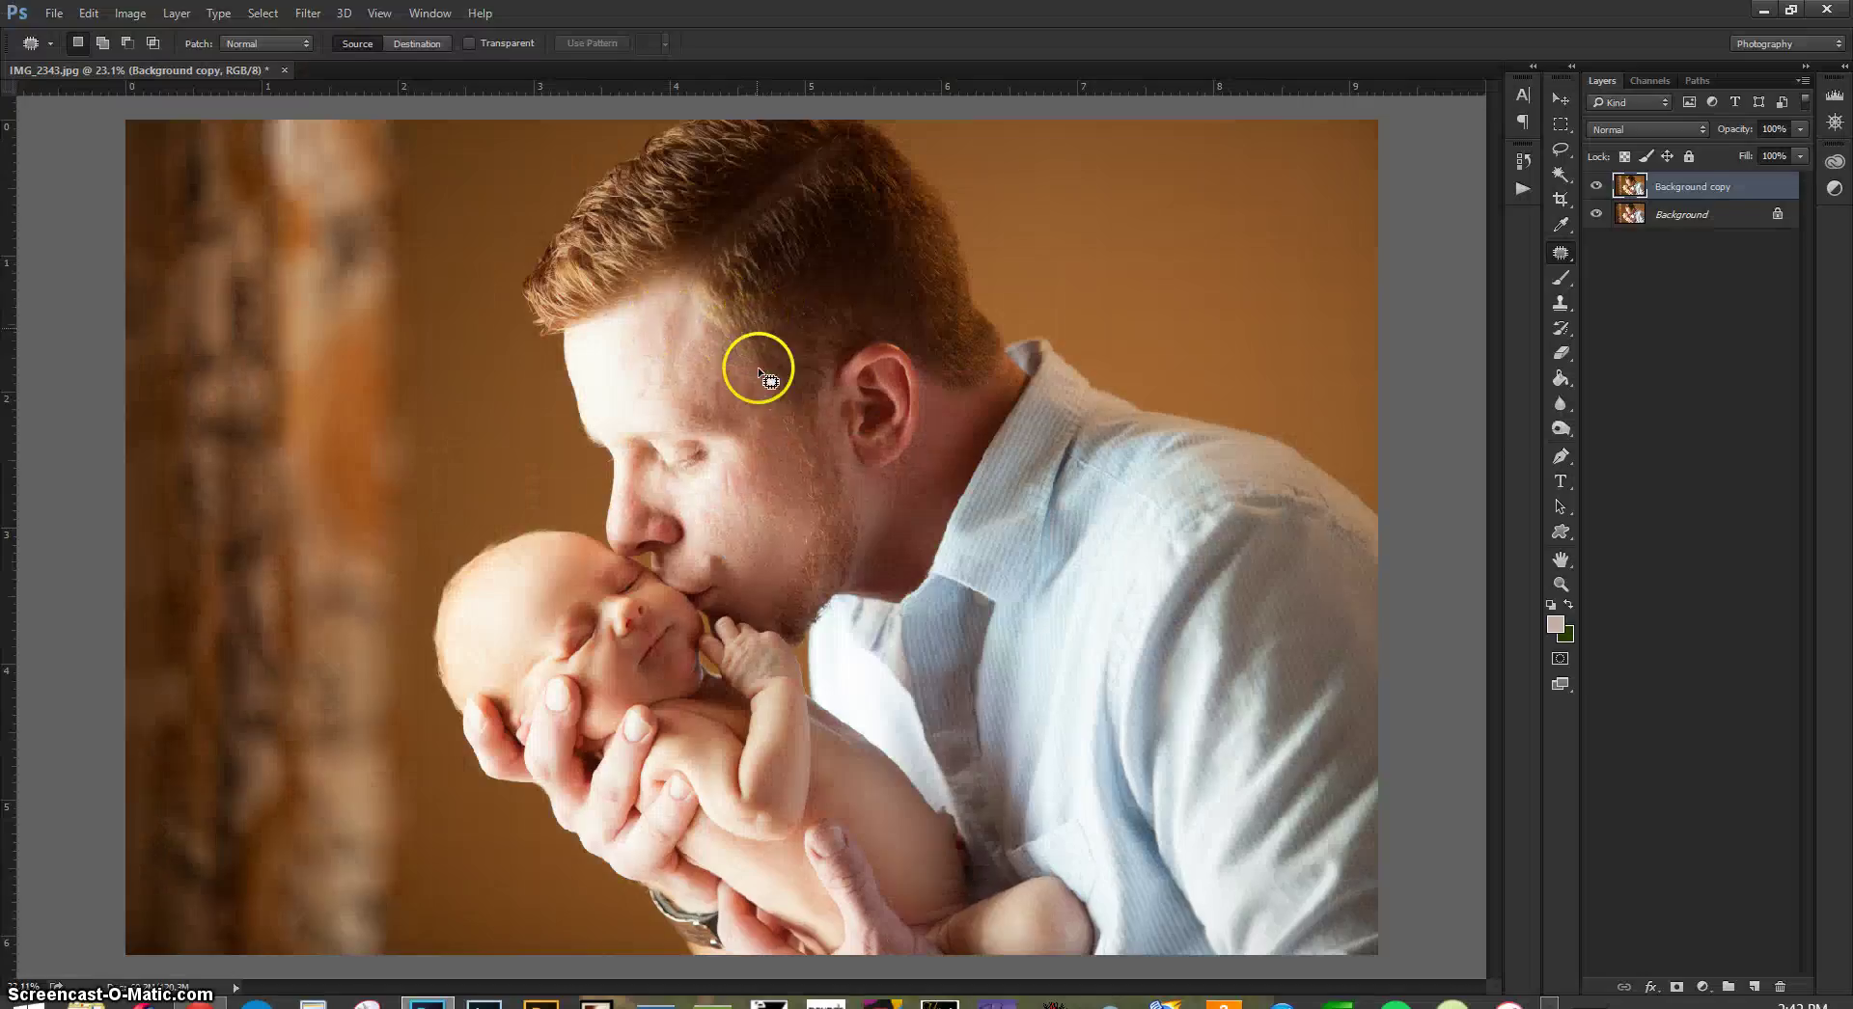
pyautogui.click(1596, 186)
pyautogui.click(1595, 186)
pyautogui.click(1682, 189)
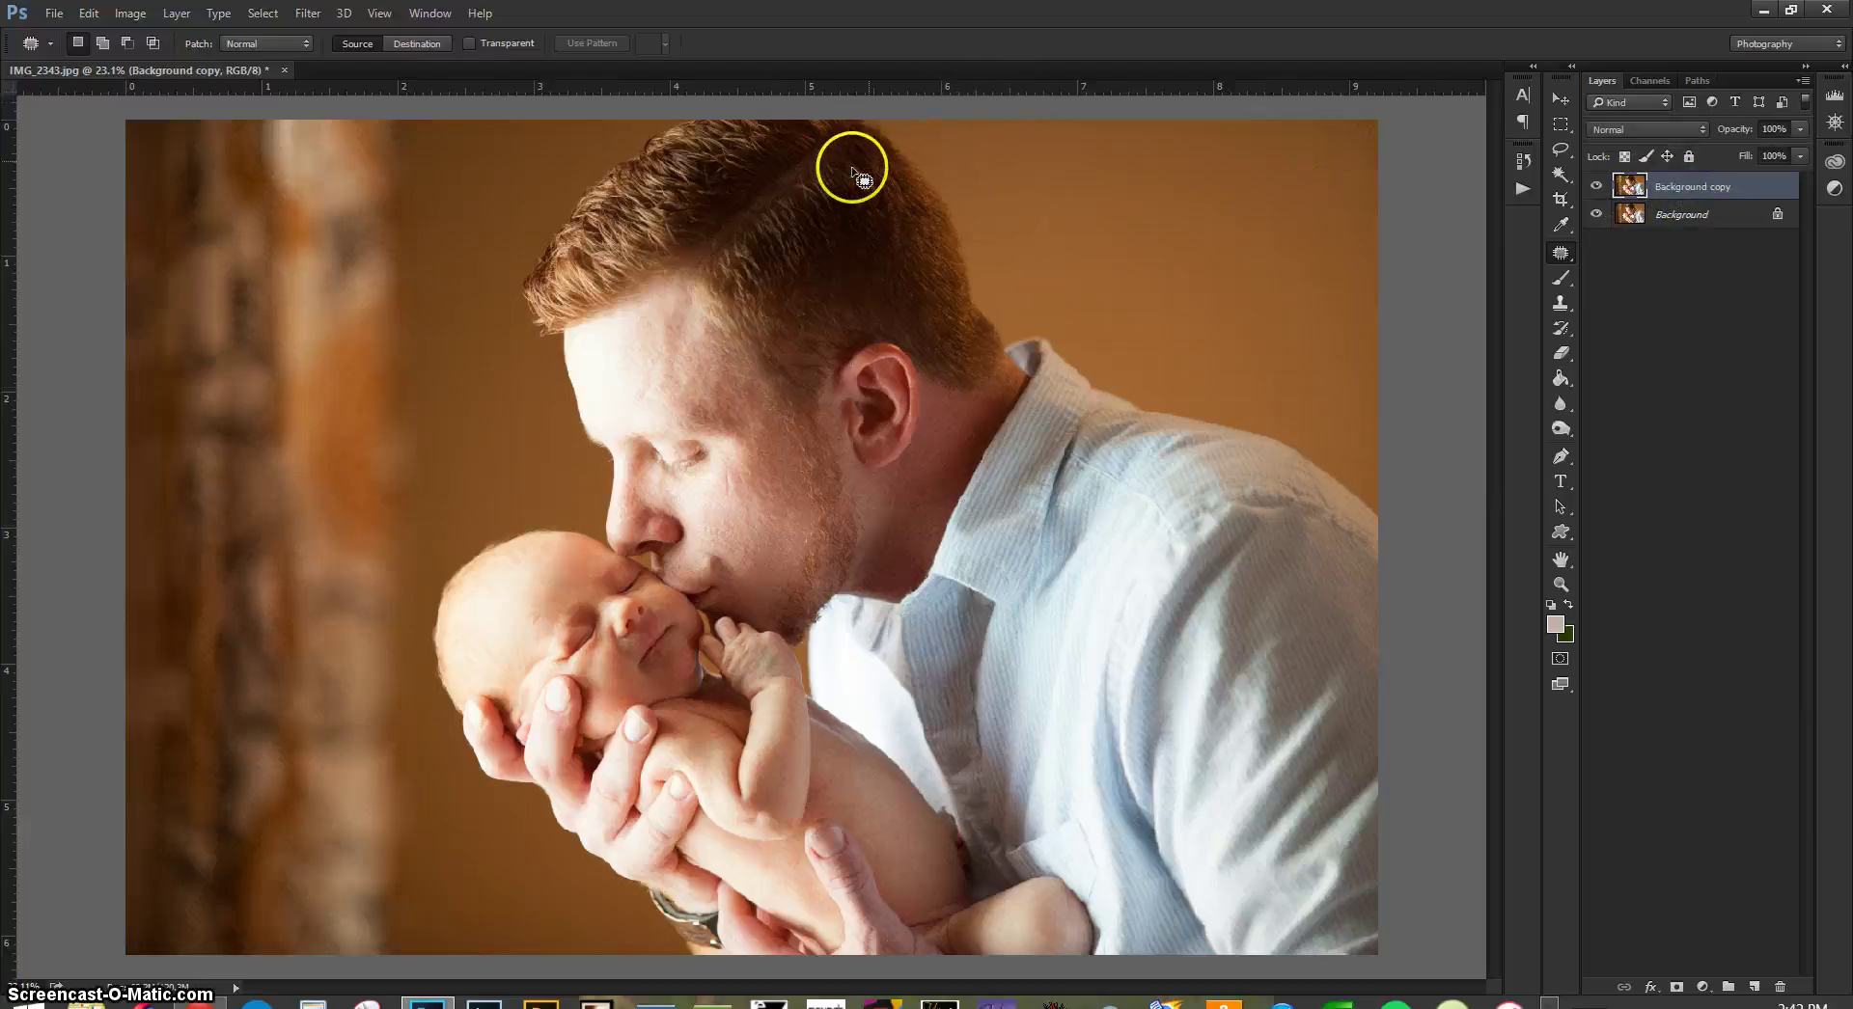
# - Patch the teardrop area in the middle of the man's forehead with brighter skin nearer the front, fade it to 59%, and deselect
pyautogui.scroll(3, 661, 351)
pyautogui.scroll(2, 681, 347)
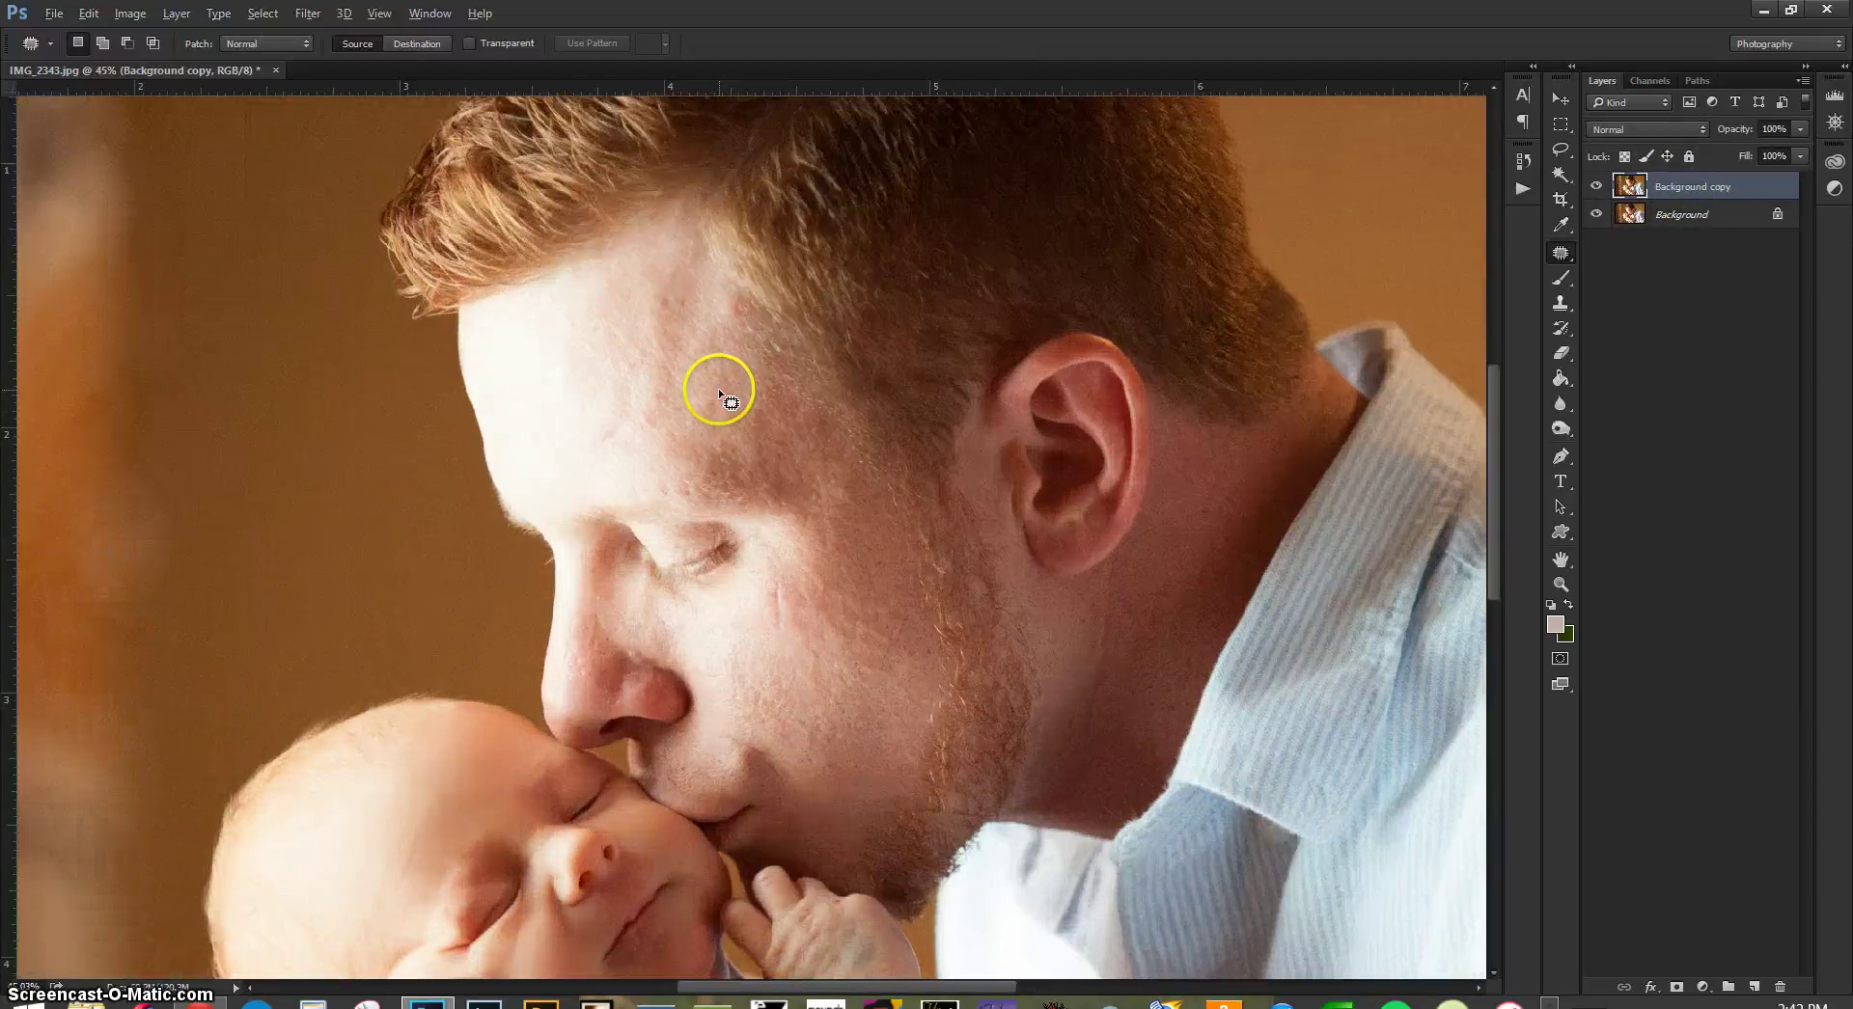
pyautogui.moveTo(660, 368)
pyautogui.mouseDown()
pyautogui.moveTo(570, 410)
pyautogui.moveTo(569, 383)
pyautogui.mouseUp()
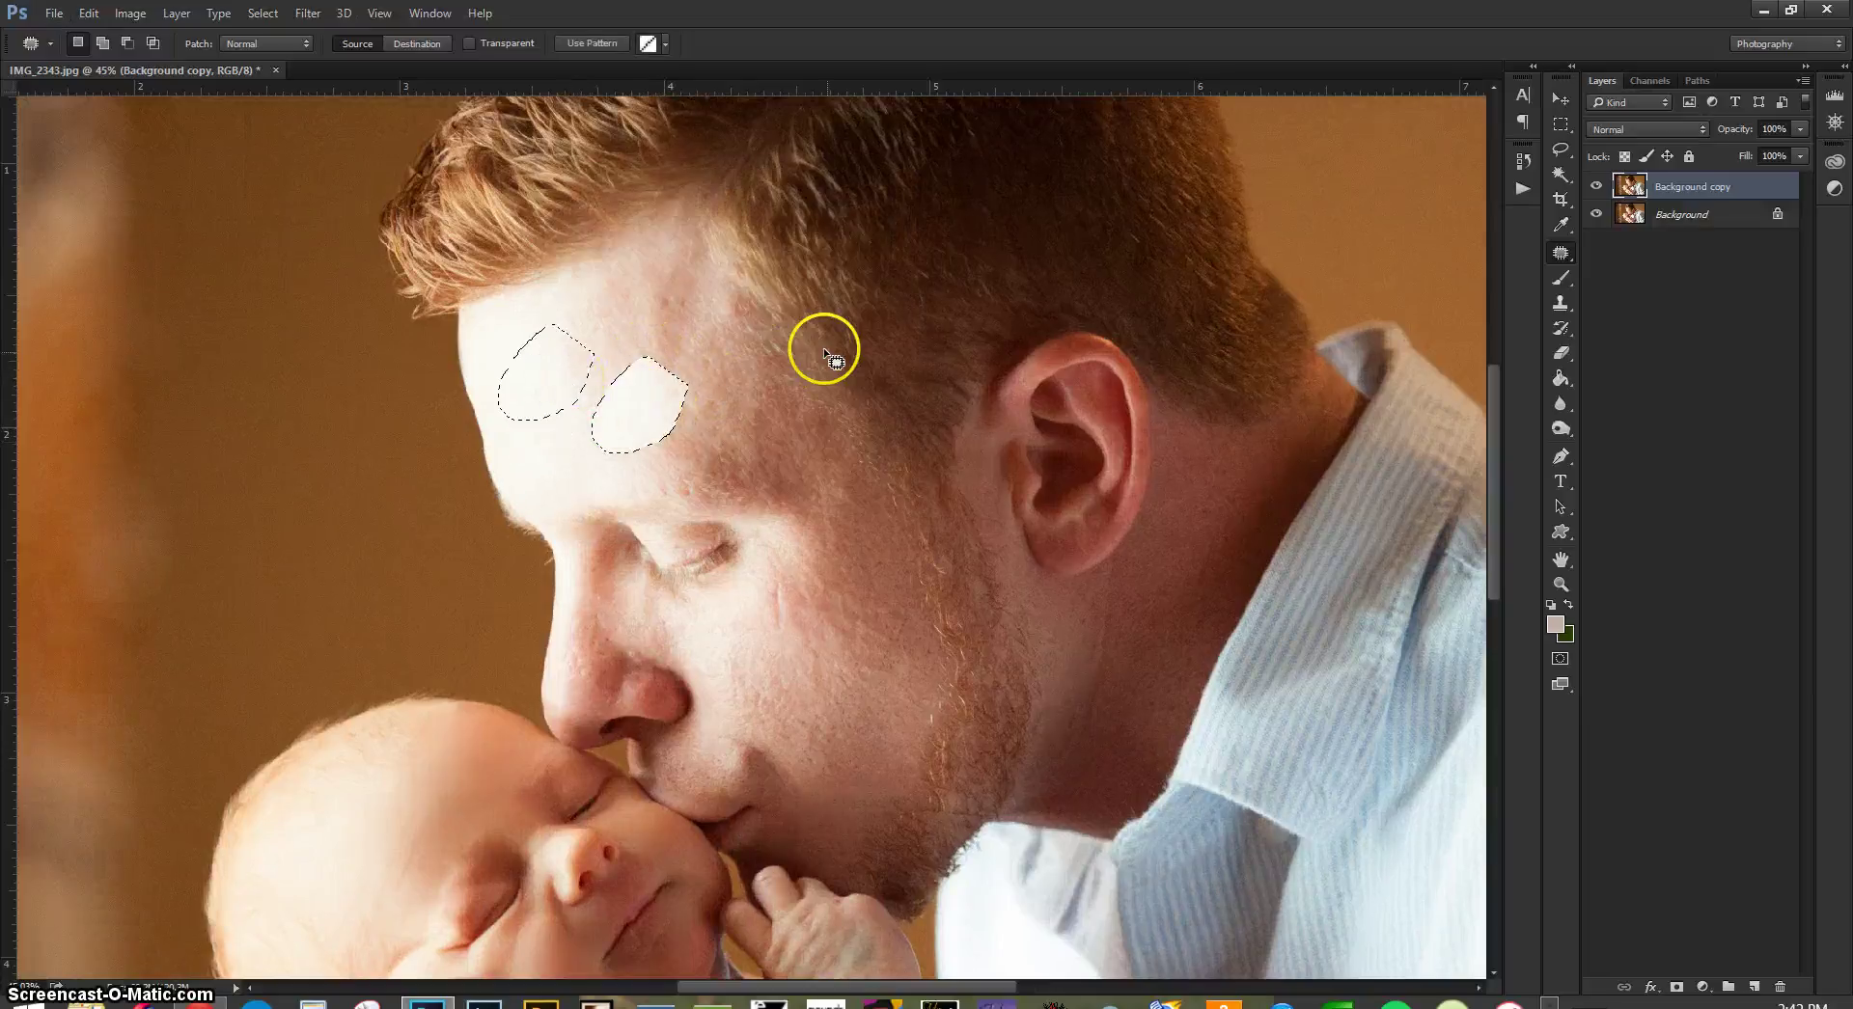
pyautogui.hotkey('ctrl', 'shift', 'f')
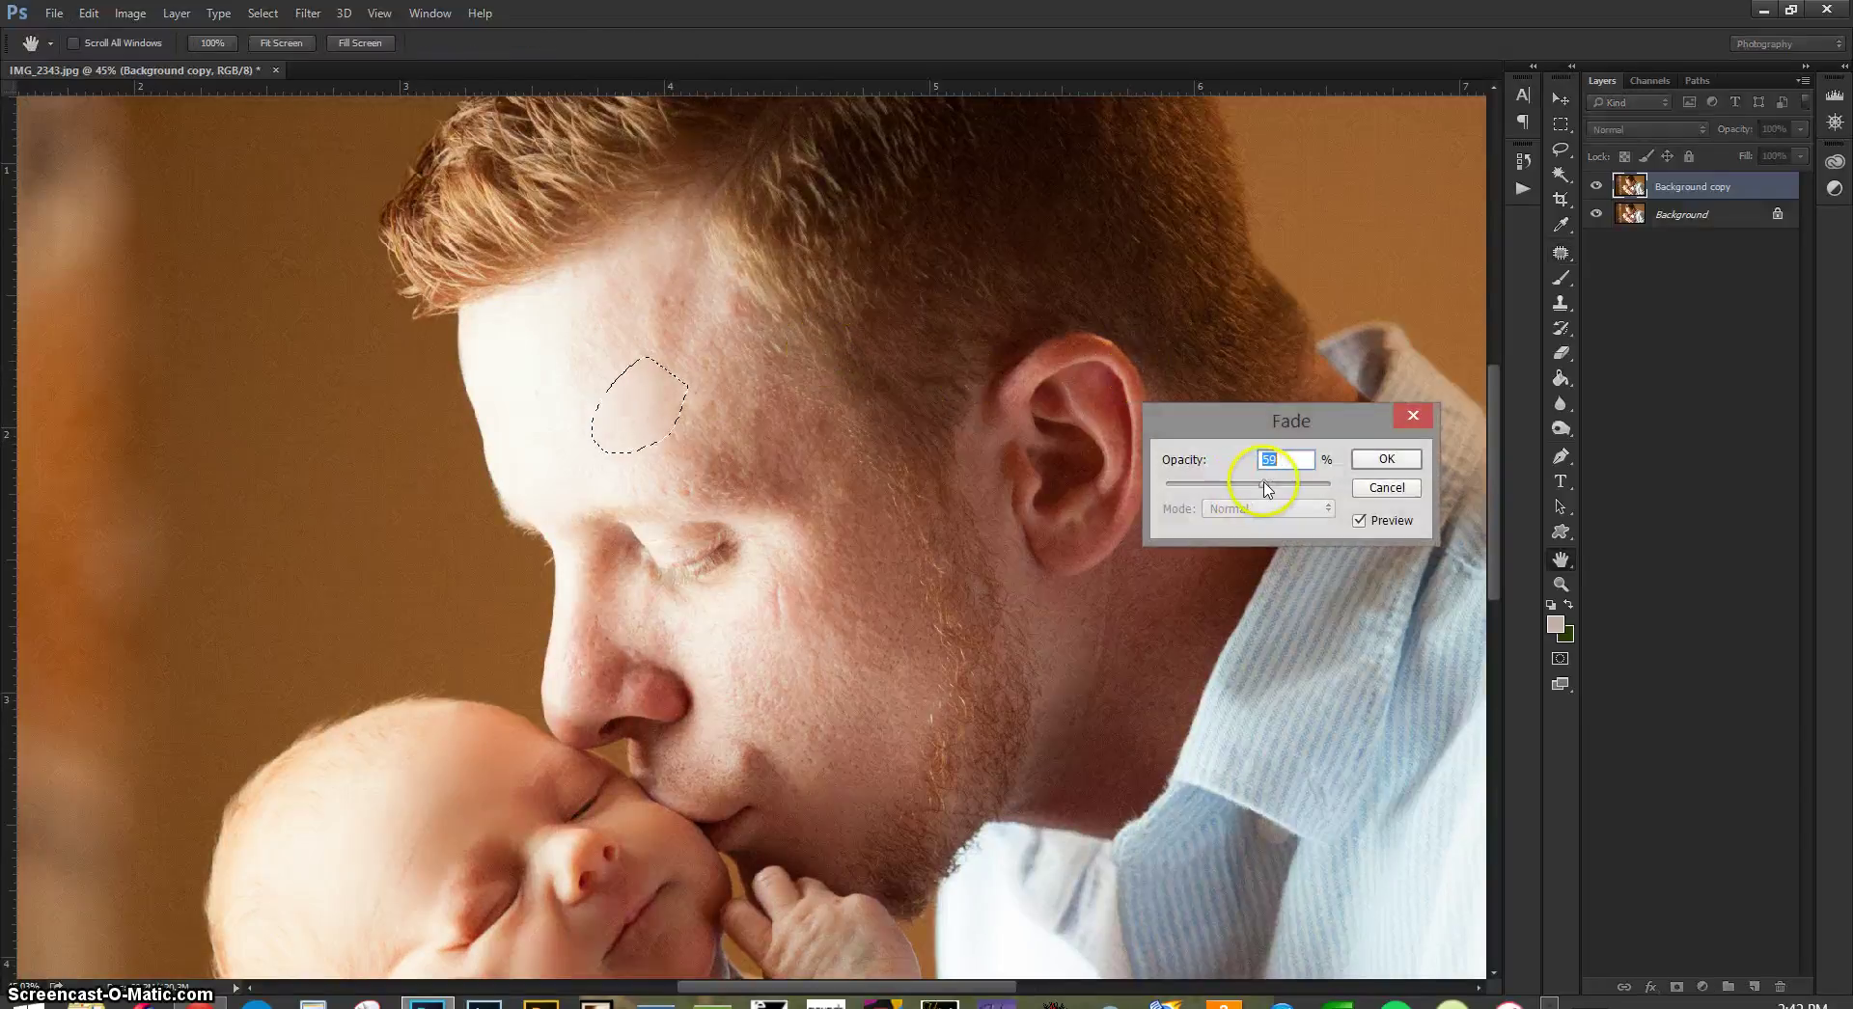
pyautogui.click(1385, 458)
pyautogui.click(614, 303)
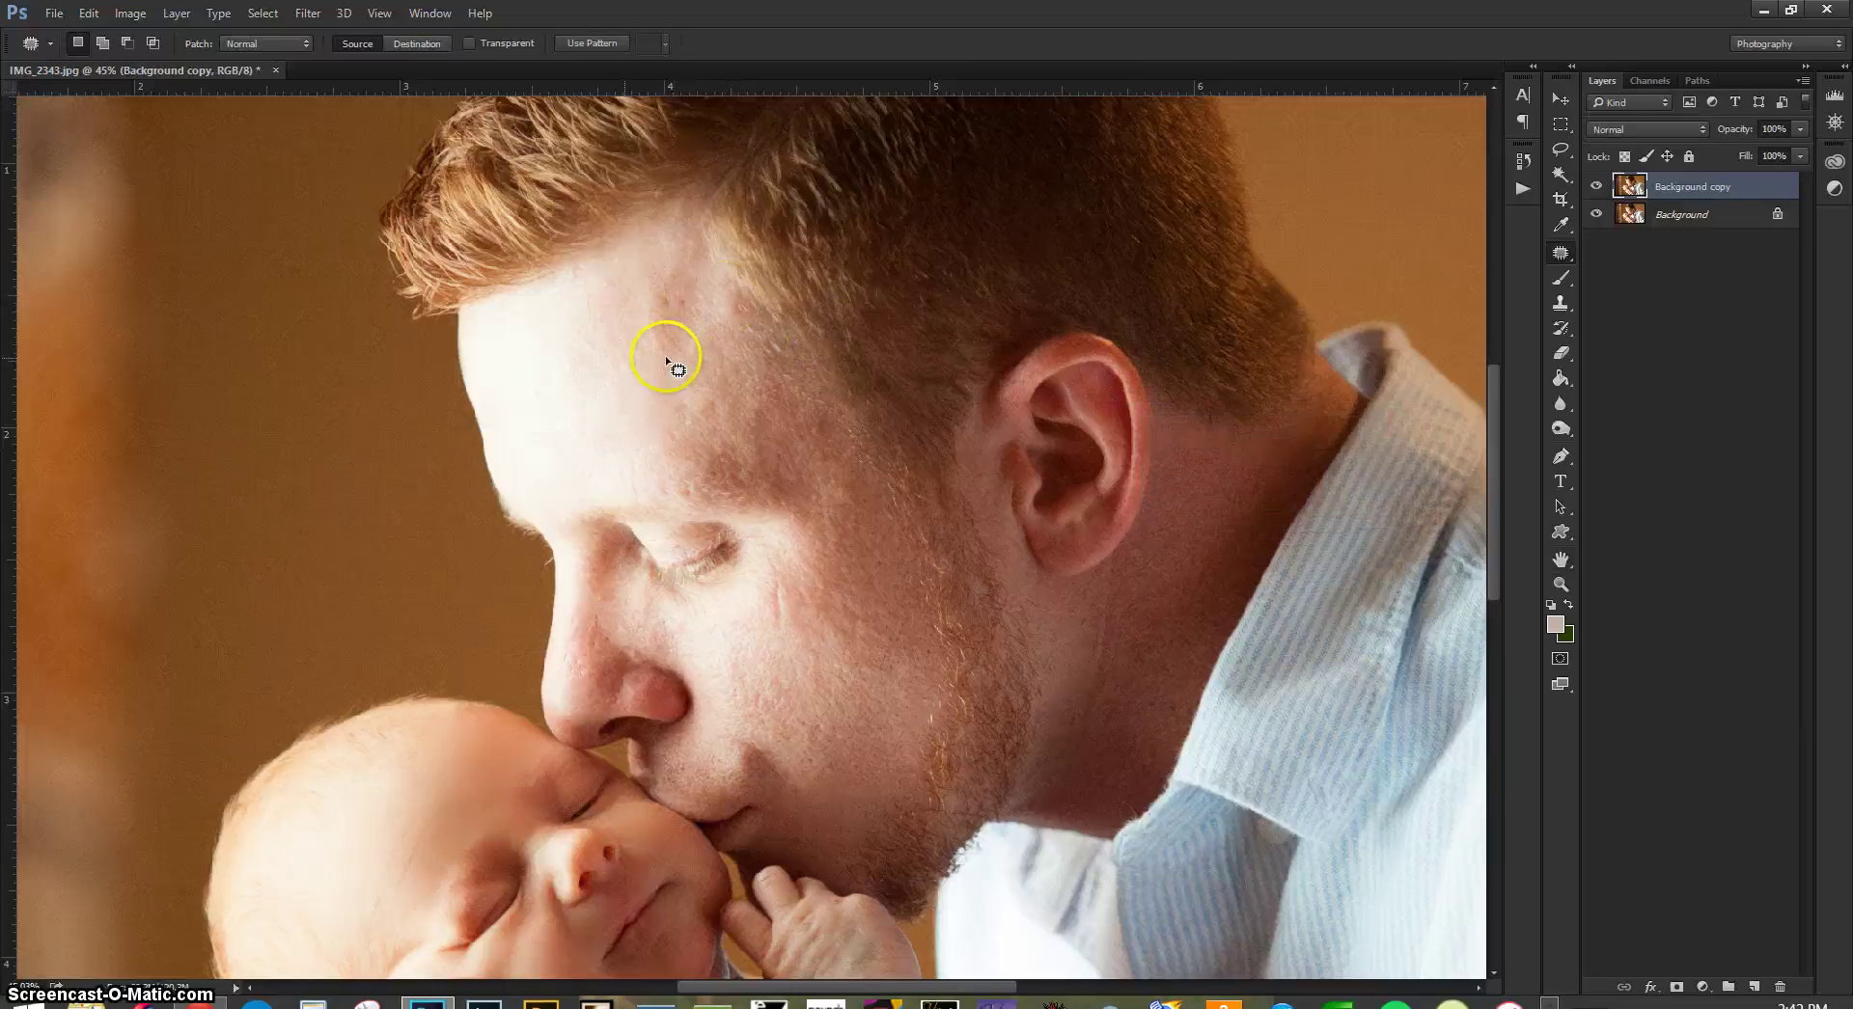
# - Patch the rounded area of the man's upper-middle forehead with smooth skin from the lower front of the forehead and fade it
pyautogui.moveTo(666, 359); pyautogui.dragTo(669, 358)
pyautogui.moveTo(619, 357); pyautogui.dragTo(550, 406)
pyautogui.hotkey('ctrl', 'shift', 'f')
pyautogui.moveTo(1325, 485); pyautogui.dragTo(1295, 485)
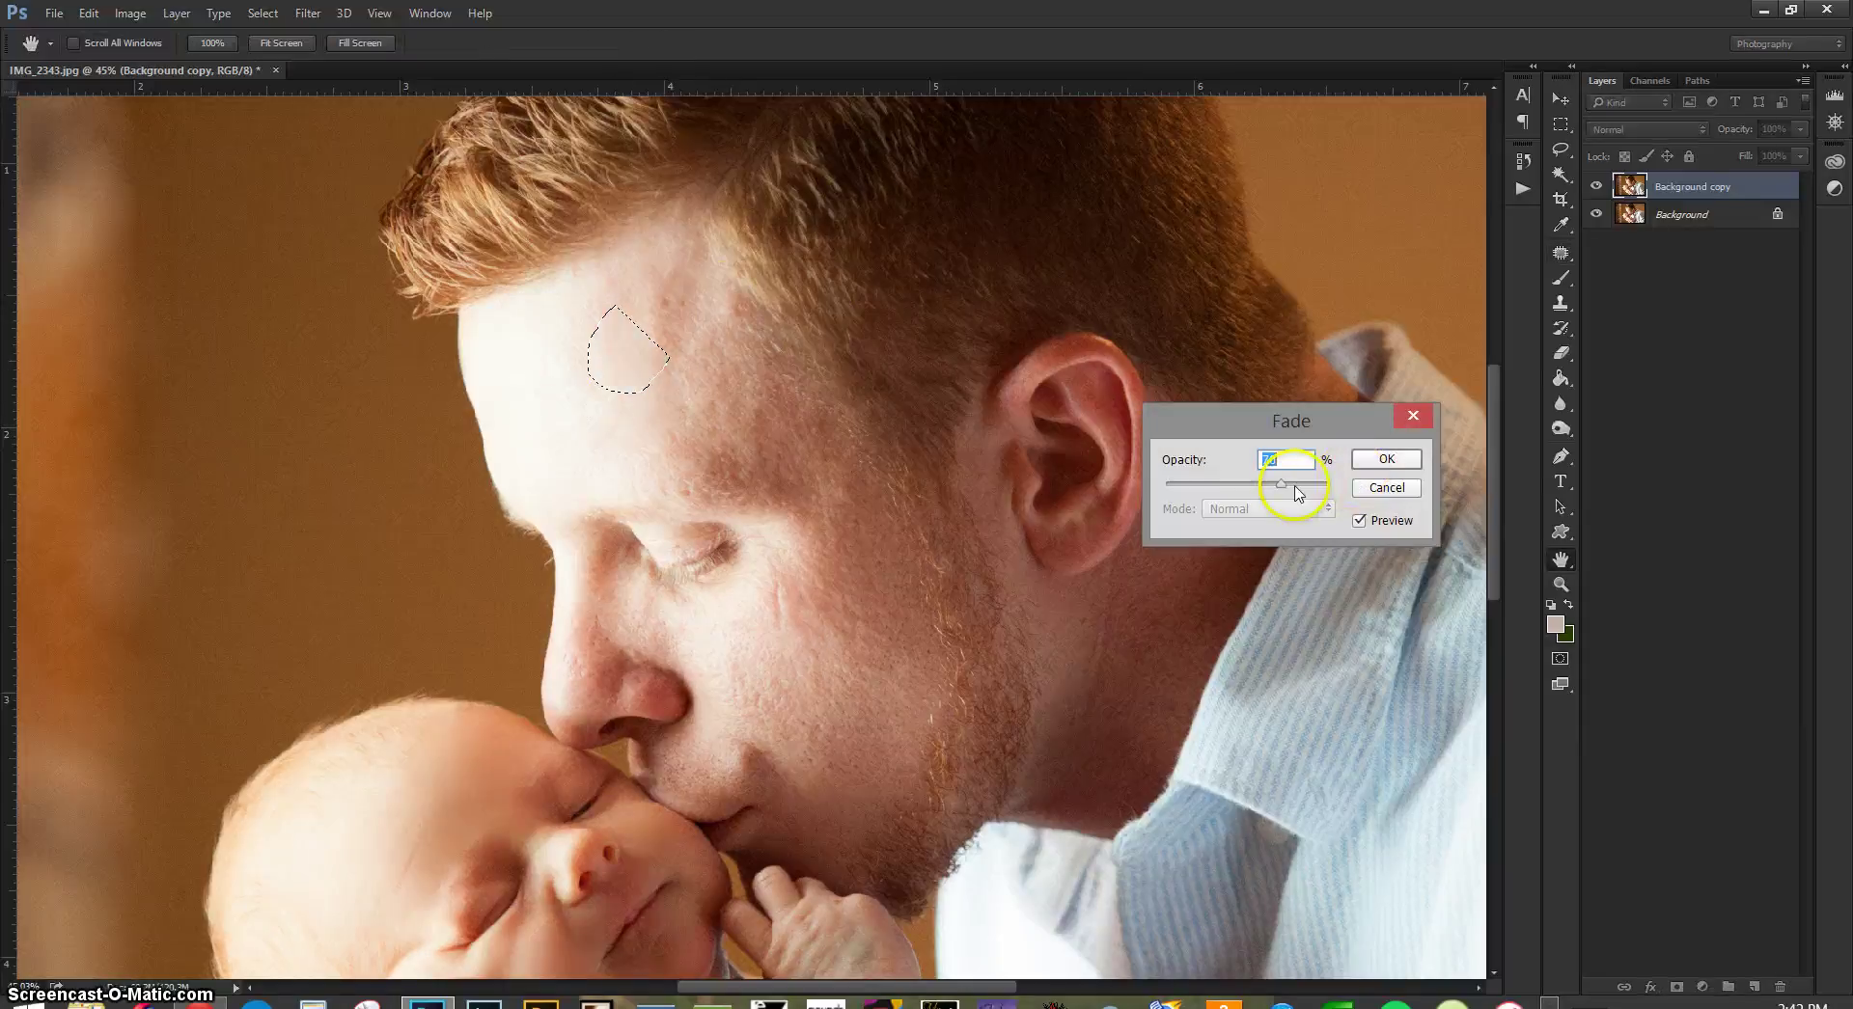
pyautogui.click(1386, 459)
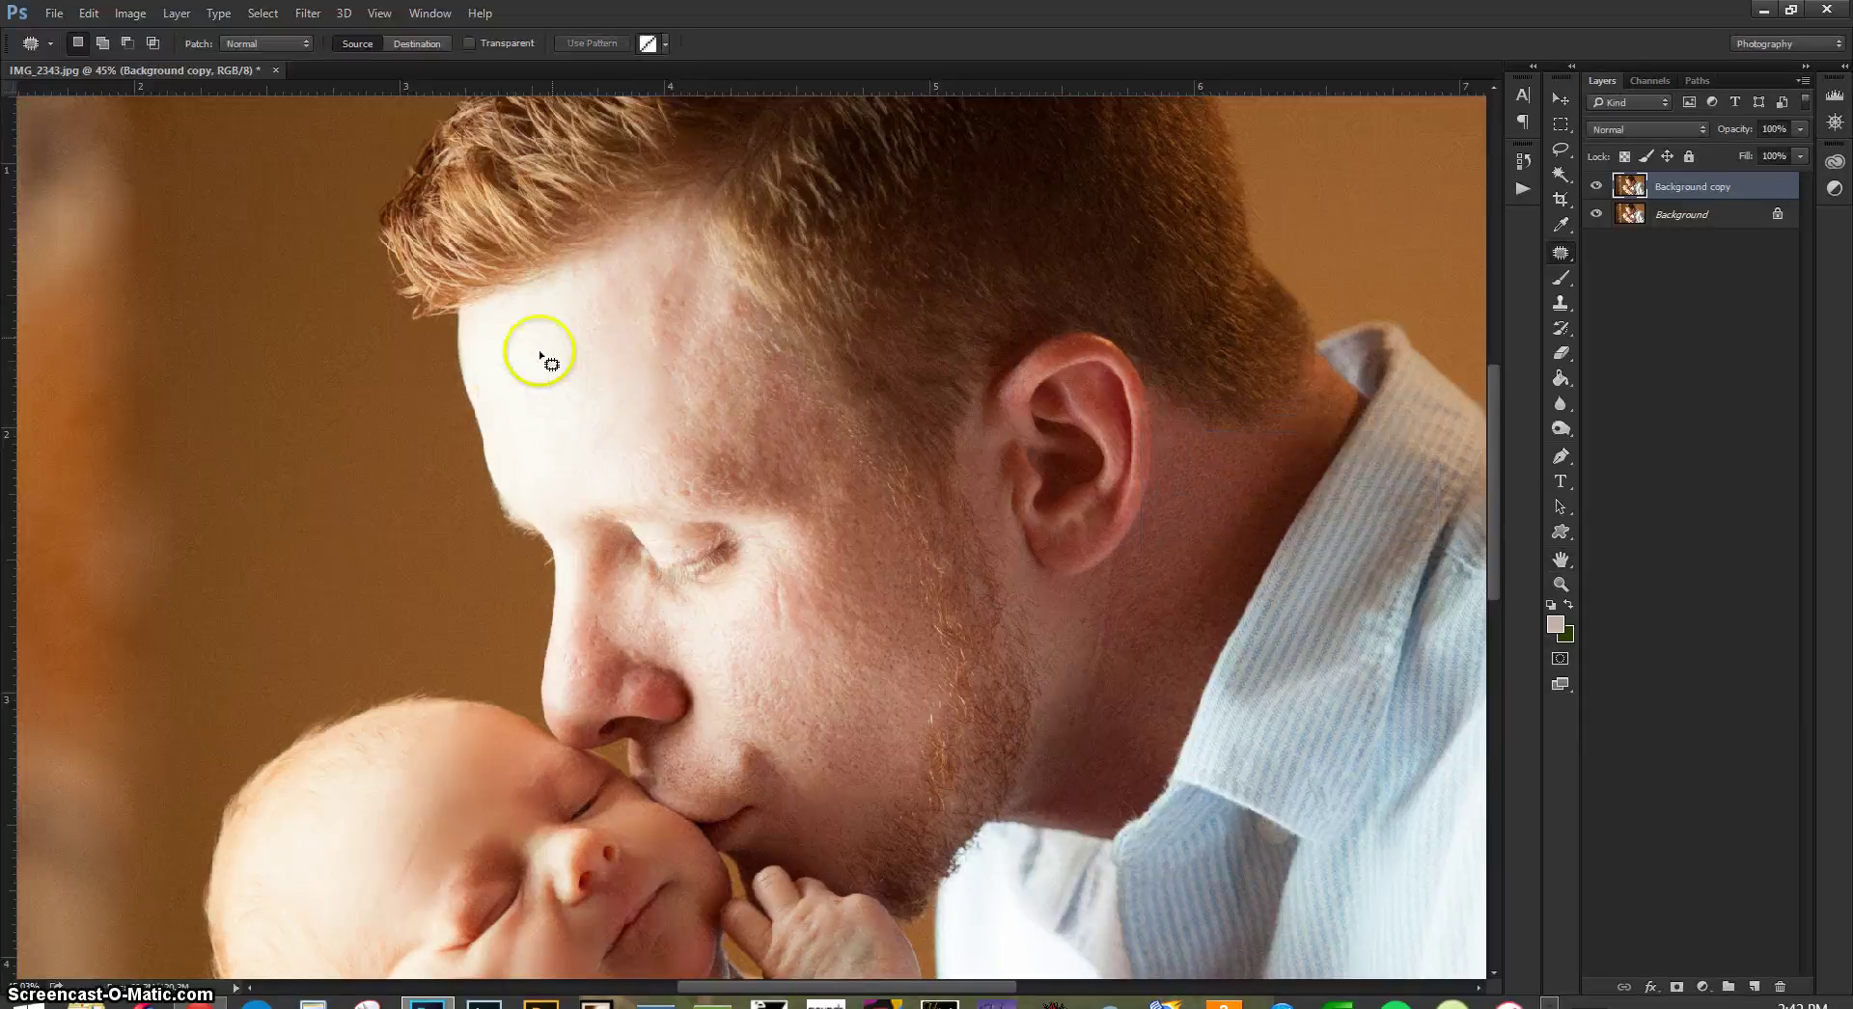
# - Patch the small area of the man's front forehead below the hairline with skin just below it, fade the patch, and deselect
pyautogui.moveTo(546, 364)
pyautogui.mouseDown()
pyautogui.moveTo(573, 310)
pyautogui.moveTo(592, 395)
pyautogui.moveTo(621, 335)
pyautogui.mouseUp()
pyautogui.moveTo(571, 362); pyautogui.dragTo(536, 408)
pyautogui.hotkey('ctrl', 'shift', 'f')
pyautogui.moveTo(1330, 483); pyautogui.dragTo(1250, 483)
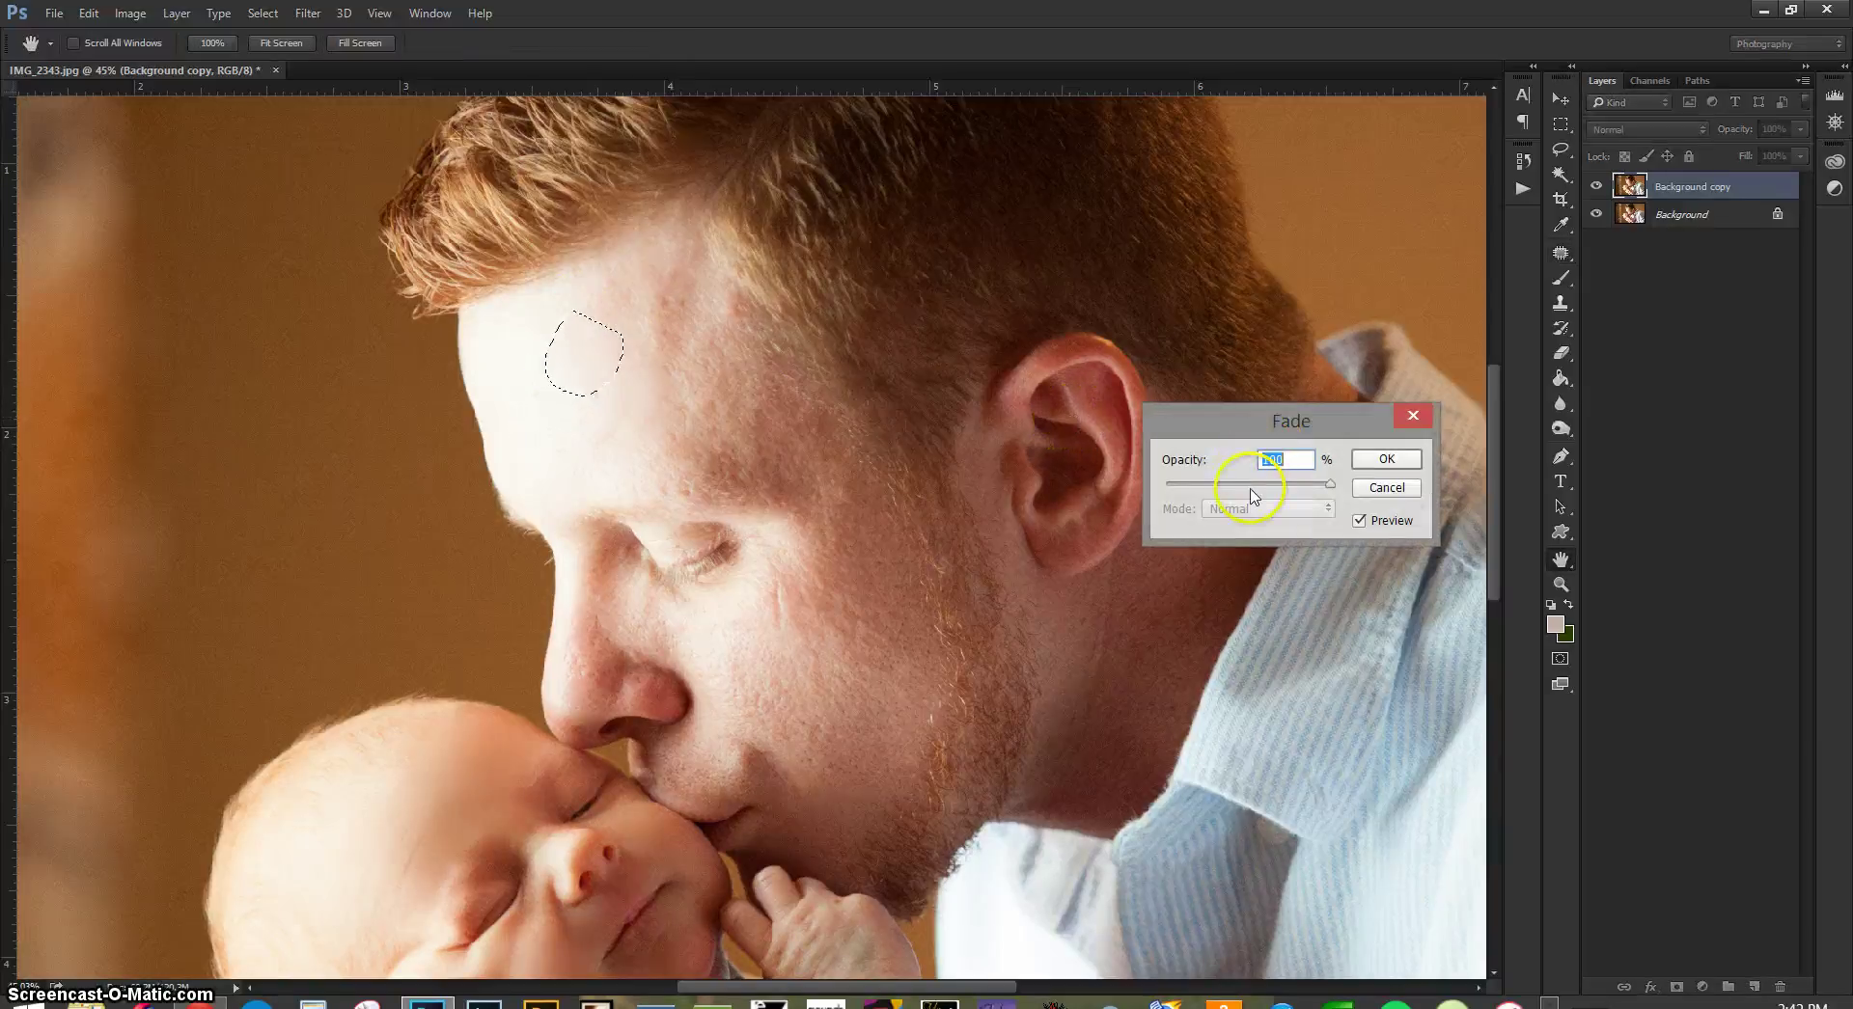
pyautogui.click(1386, 459)
pyautogui.click(691, 301)
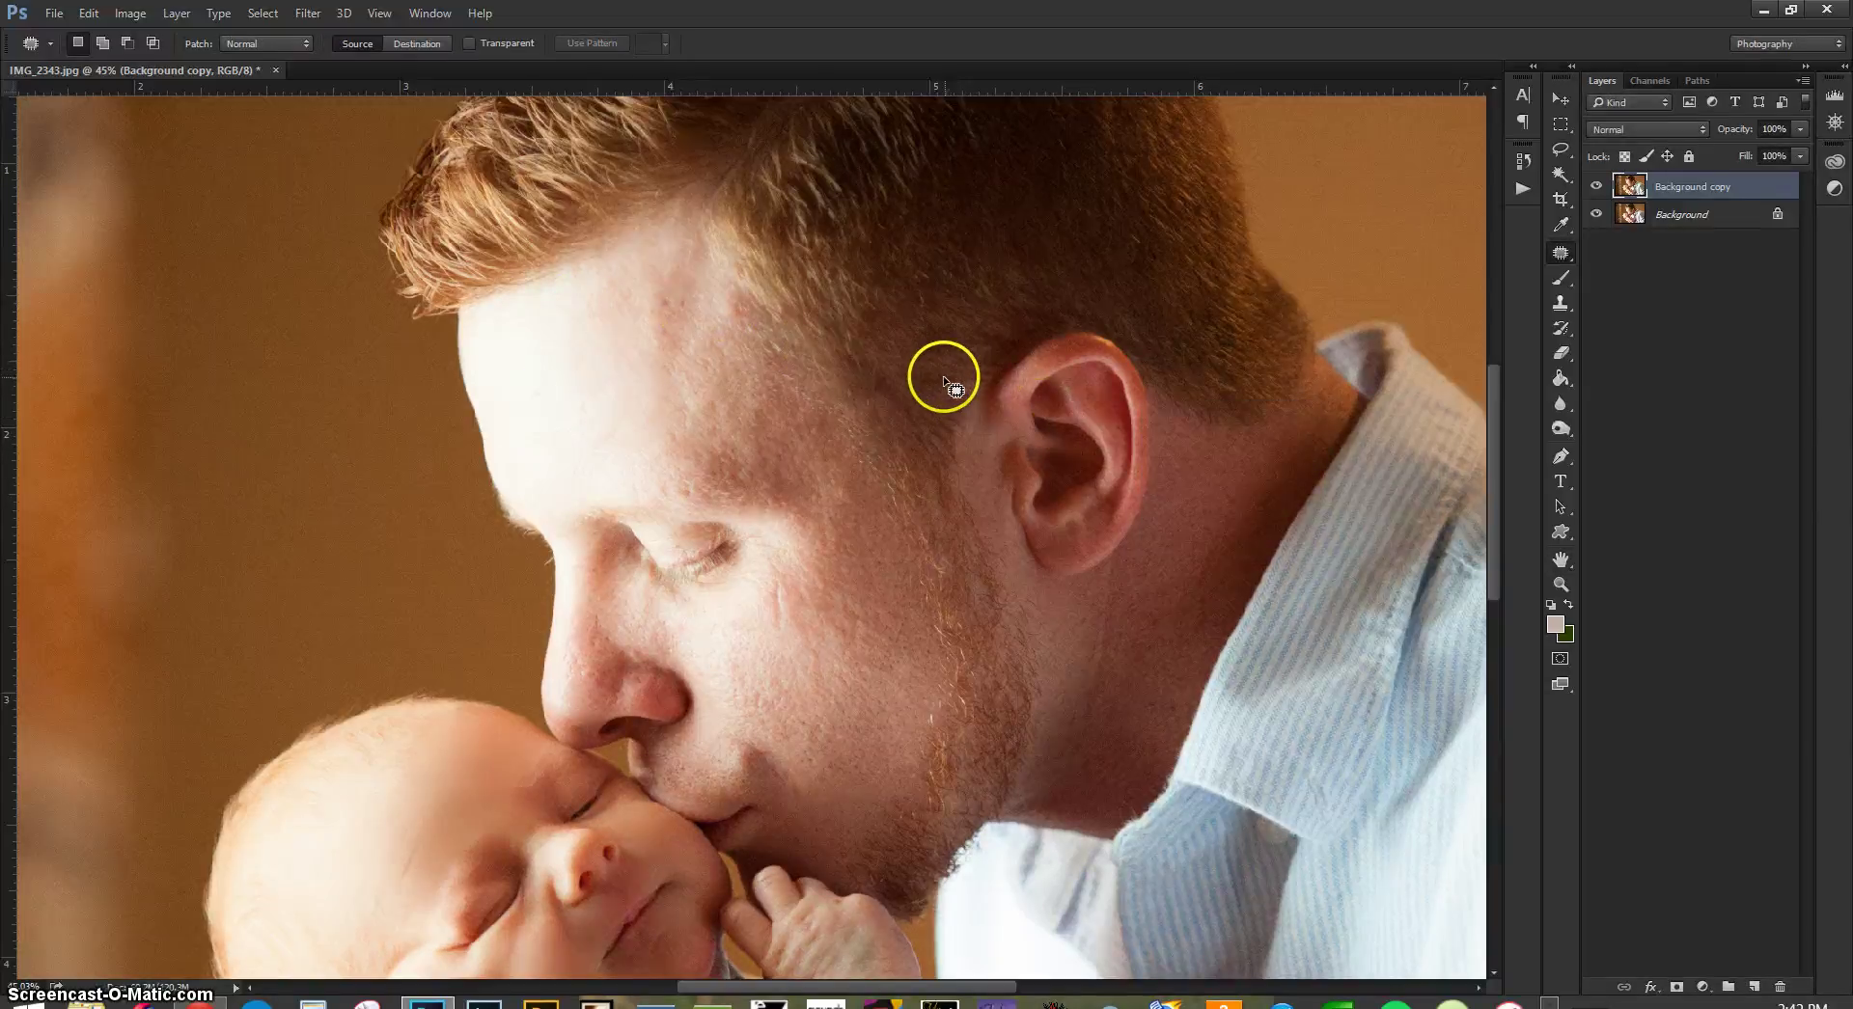
# - Patch the reddish blotch on the man's upper temple with clear forehead skin, fade it to 53% opacity, and deselect
pyautogui.moveTo(675, 279)
pyautogui.mouseDown()
pyautogui.moveTo(653, 300)
pyautogui.moveTo(718, 324)
pyautogui.moveTo(584, 377)
pyautogui.mouseUp()
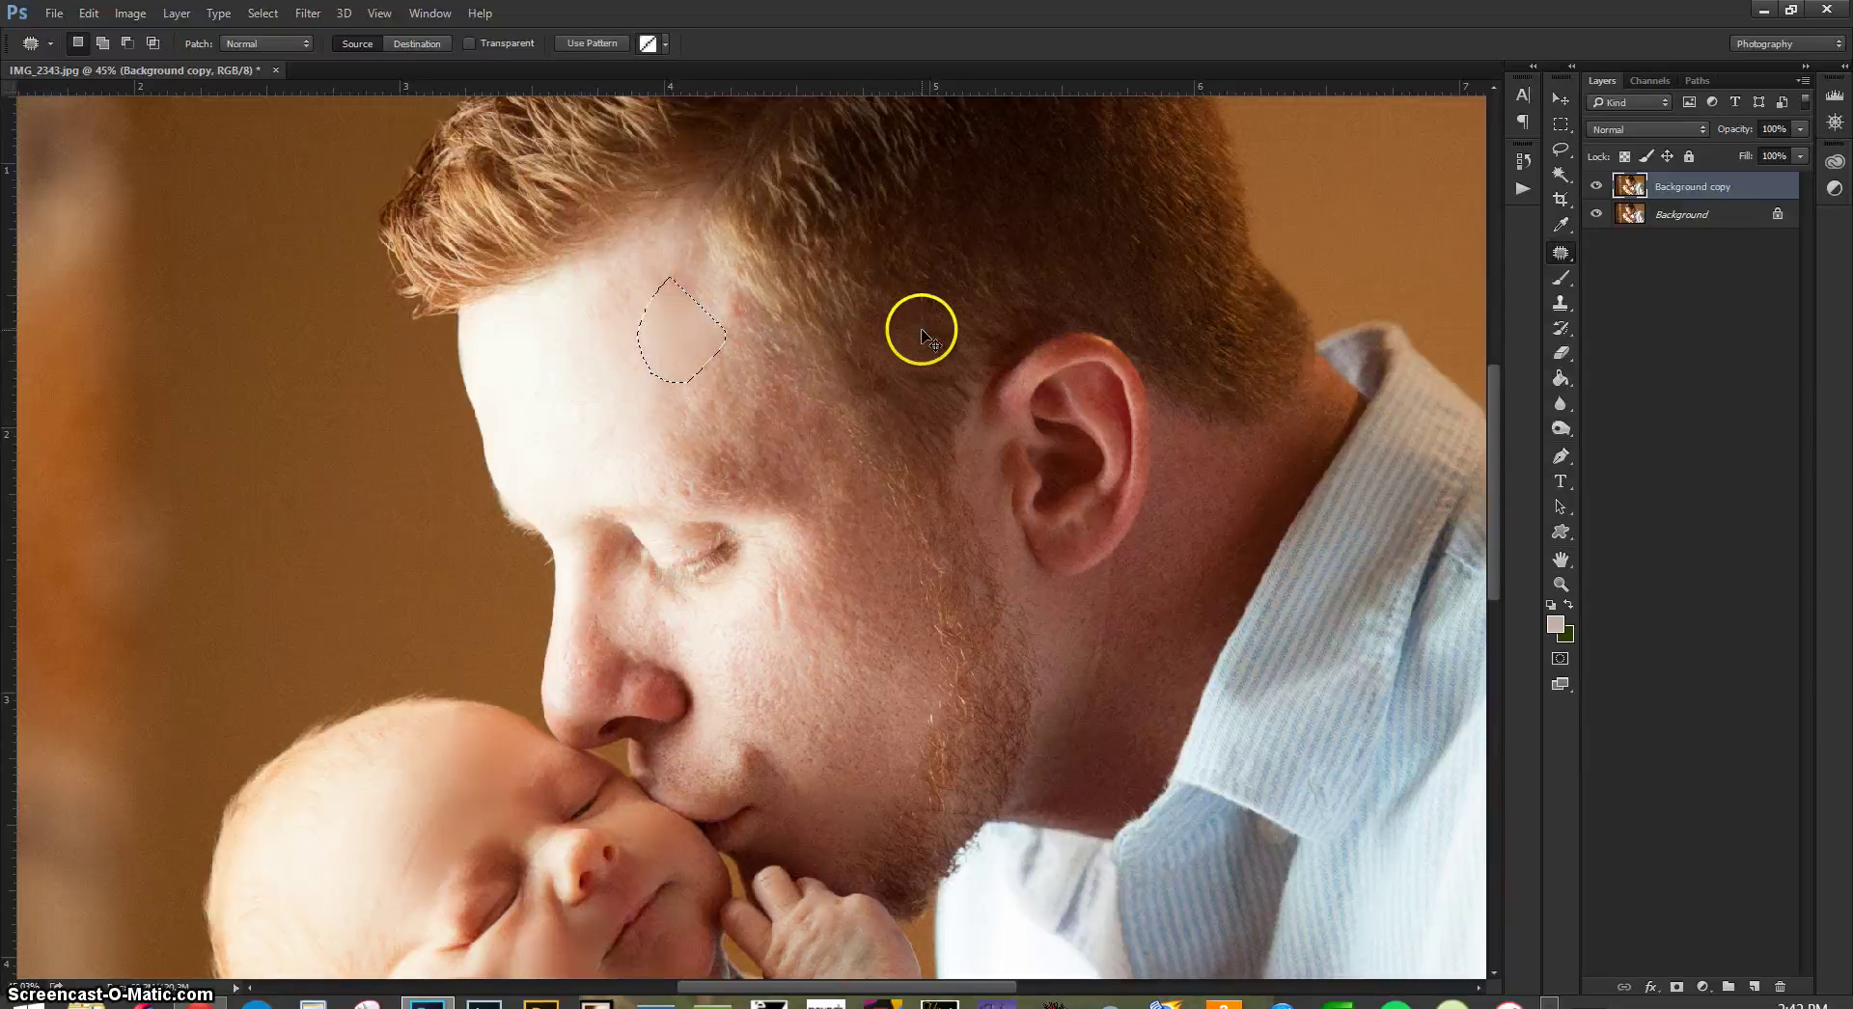
pyautogui.hotkey('ctrl', 'shift', 'f')
pyautogui.click(1387, 459)
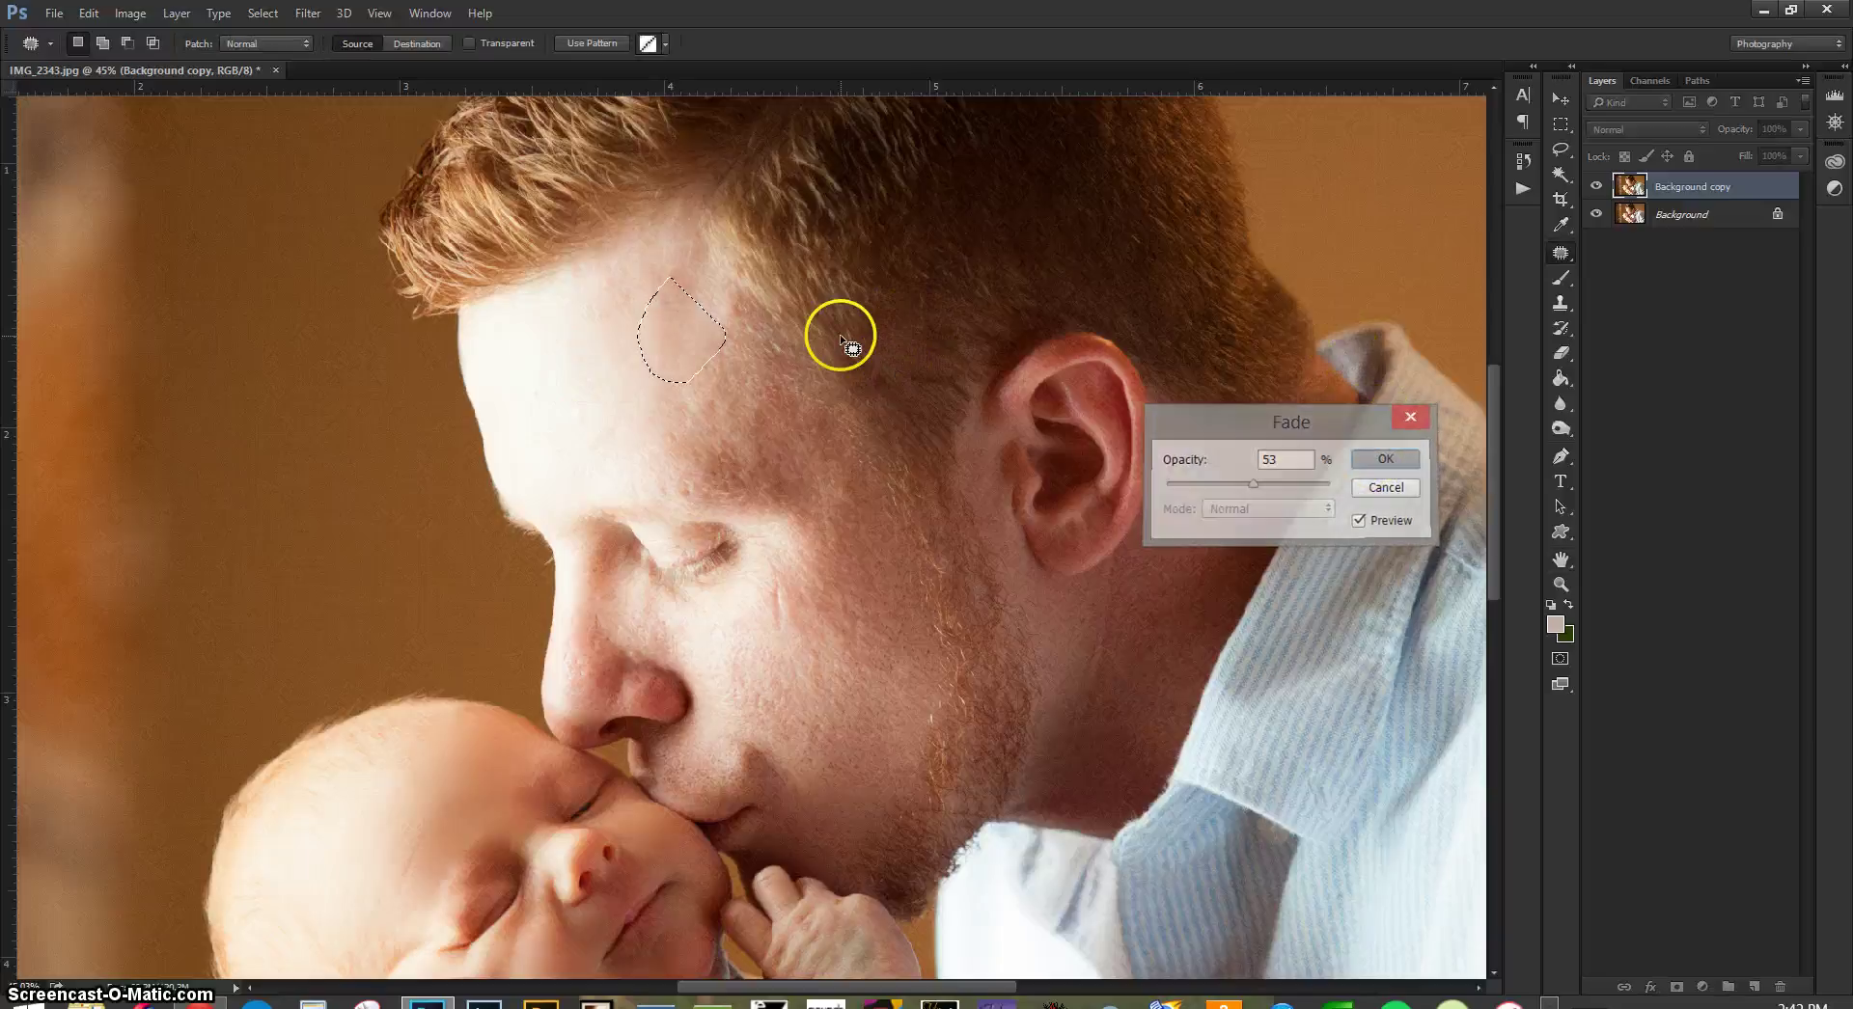
pyautogui.hotkey('ctrl', 'd')
# - Patch the rounded area of the man's temple above the outer eyebrow with neighbouring forehead skin, fade it to 53%, and deselect
pyautogui.moveTo(674, 355)
pyautogui.mouseDown()
pyautogui.moveTo(744, 385)
pyautogui.moveTo(697, 455)
pyautogui.moveTo(614, 394)
pyautogui.mouseUp()
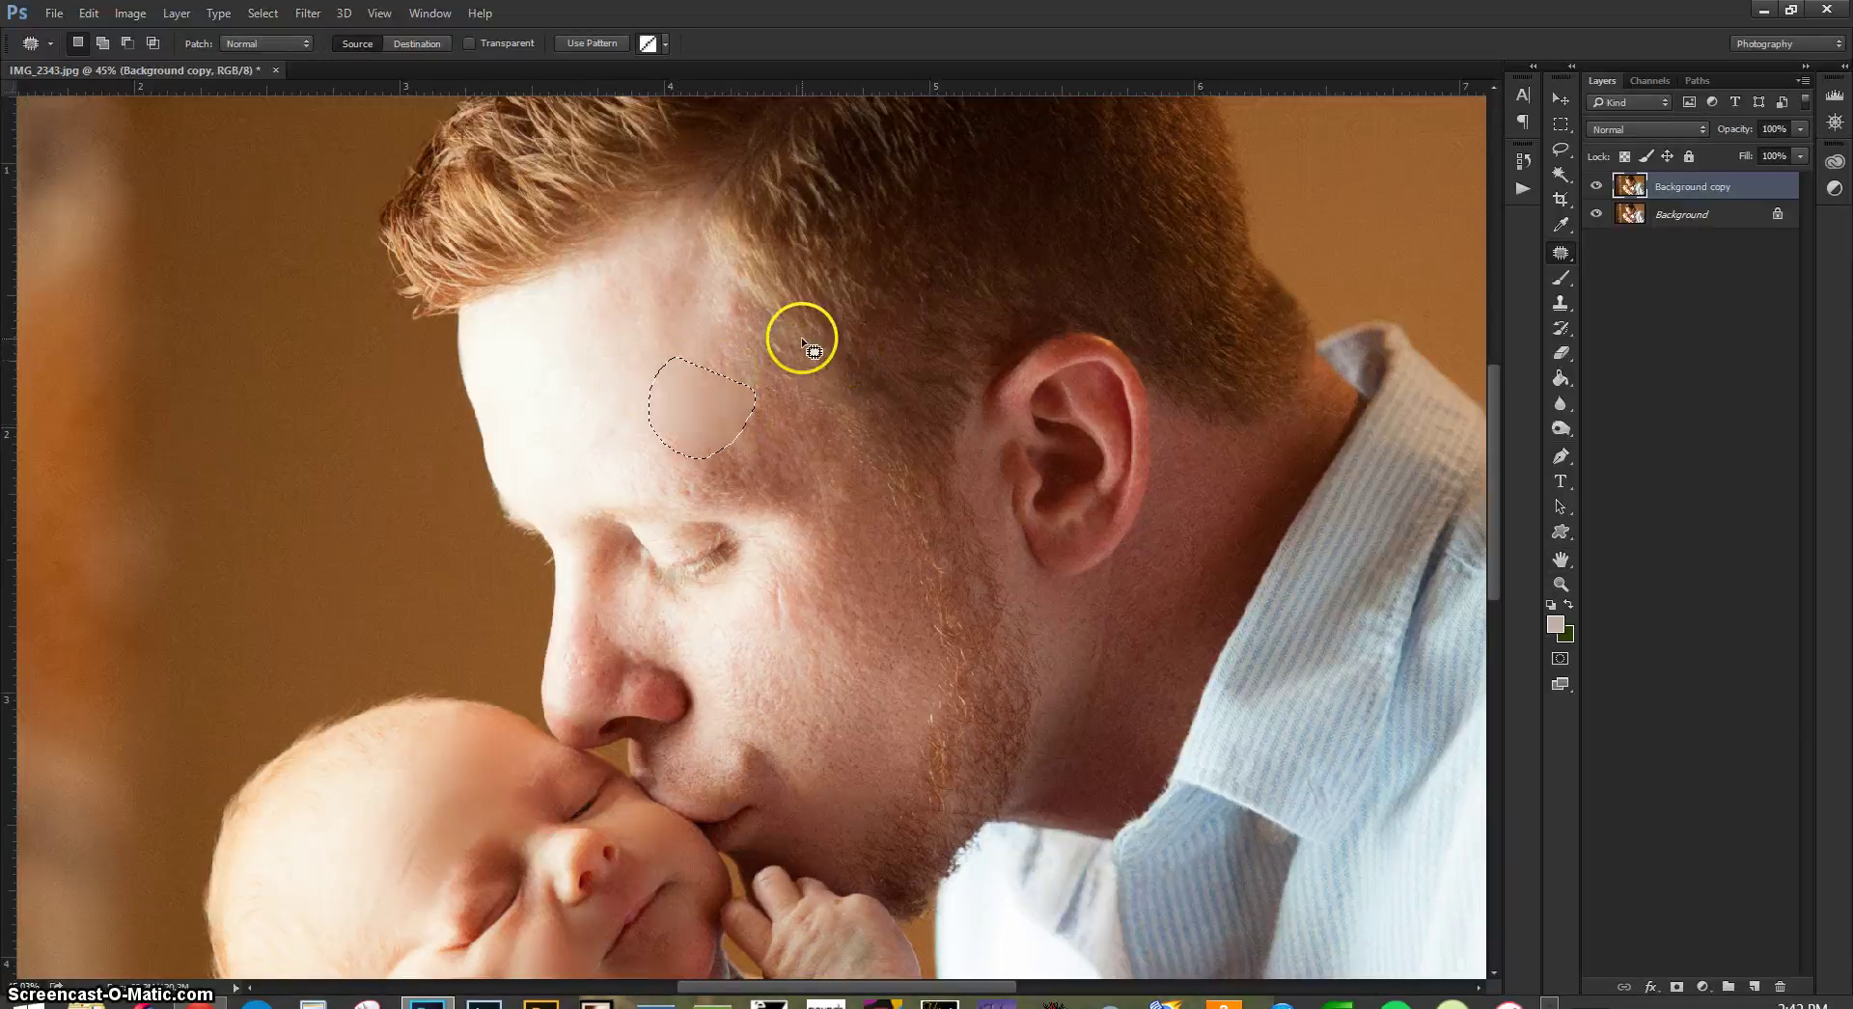
pyautogui.hotkey('ctrl', 'shift', 'f')
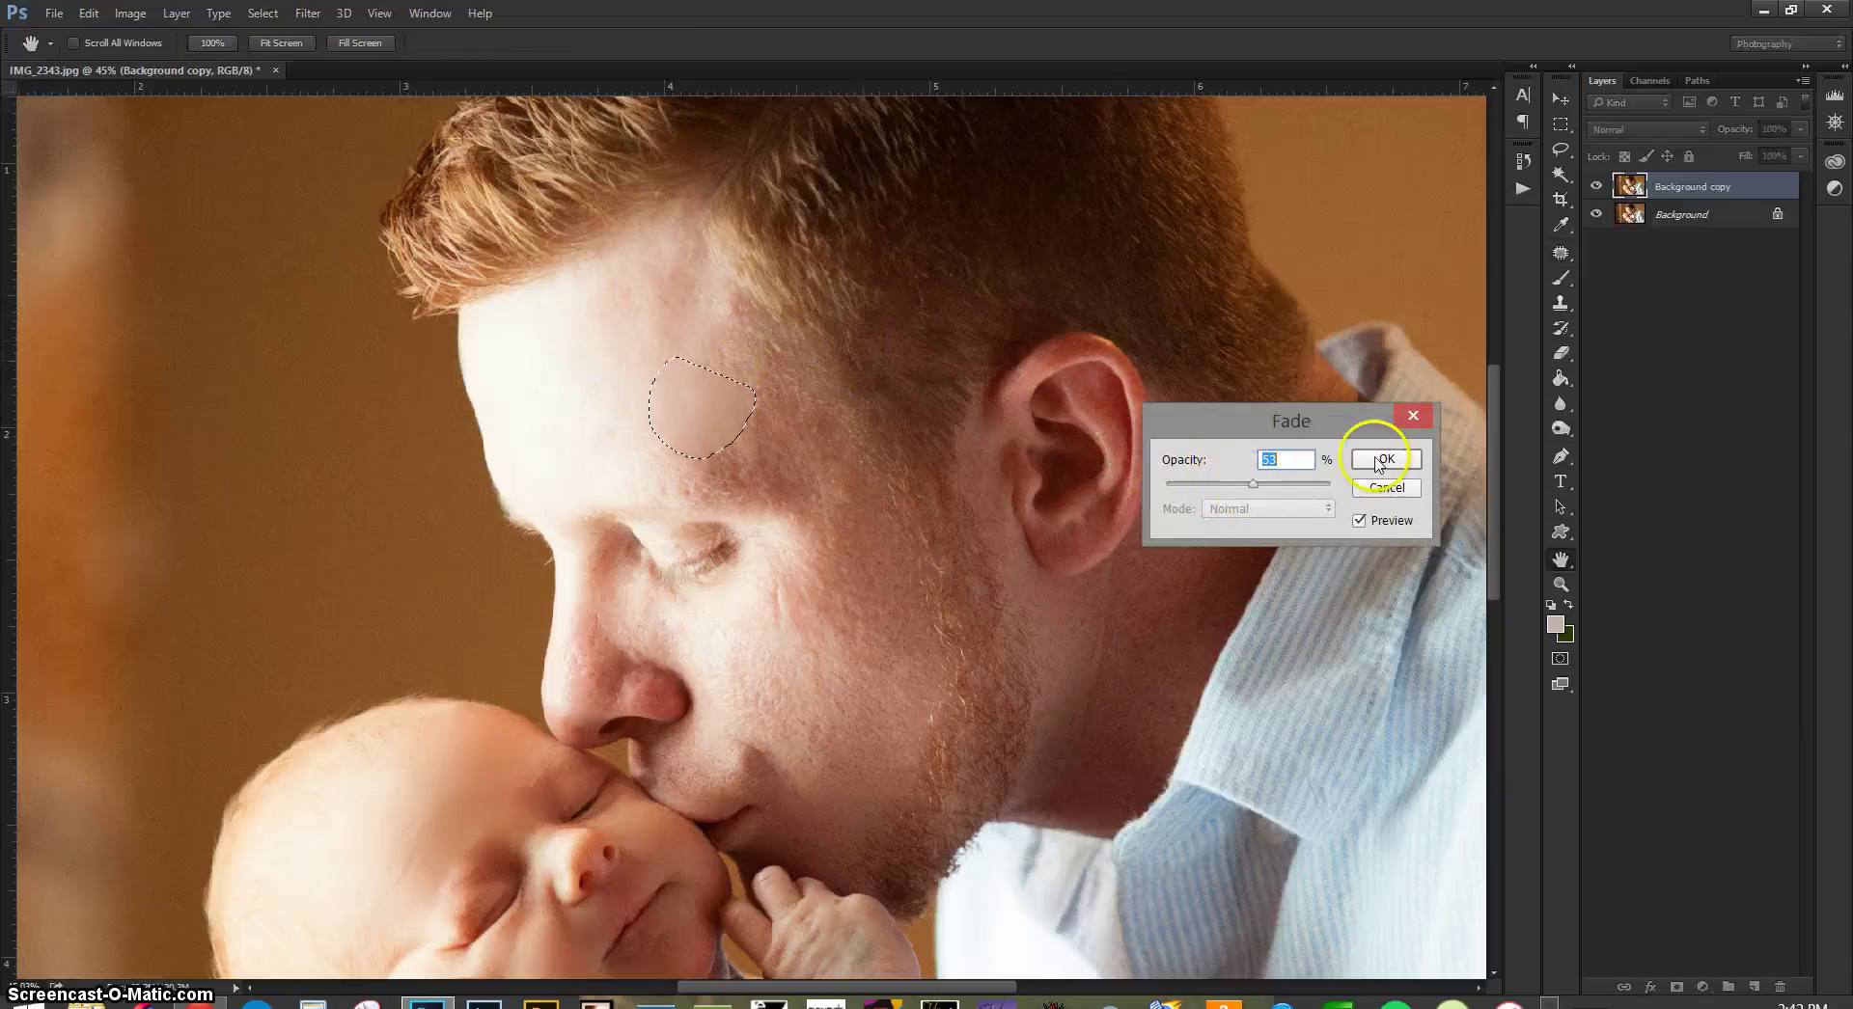
pyautogui.click(1387, 459)
pyautogui.hotkey('ctrl', 'd')
# - Patch the diagonal oval across the man's upper temple beside the hairline with smoother forehead skin, fade it, and deselect
pyautogui.moveTo(681, 292)
pyautogui.mouseDown()
pyautogui.moveTo(738, 365)
pyautogui.moveTo(592, 372)
pyautogui.moveTo(625, 367)
pyautogui.mouseUp()
pyautogui.hotkey('ctrl', 'shift', 'f')
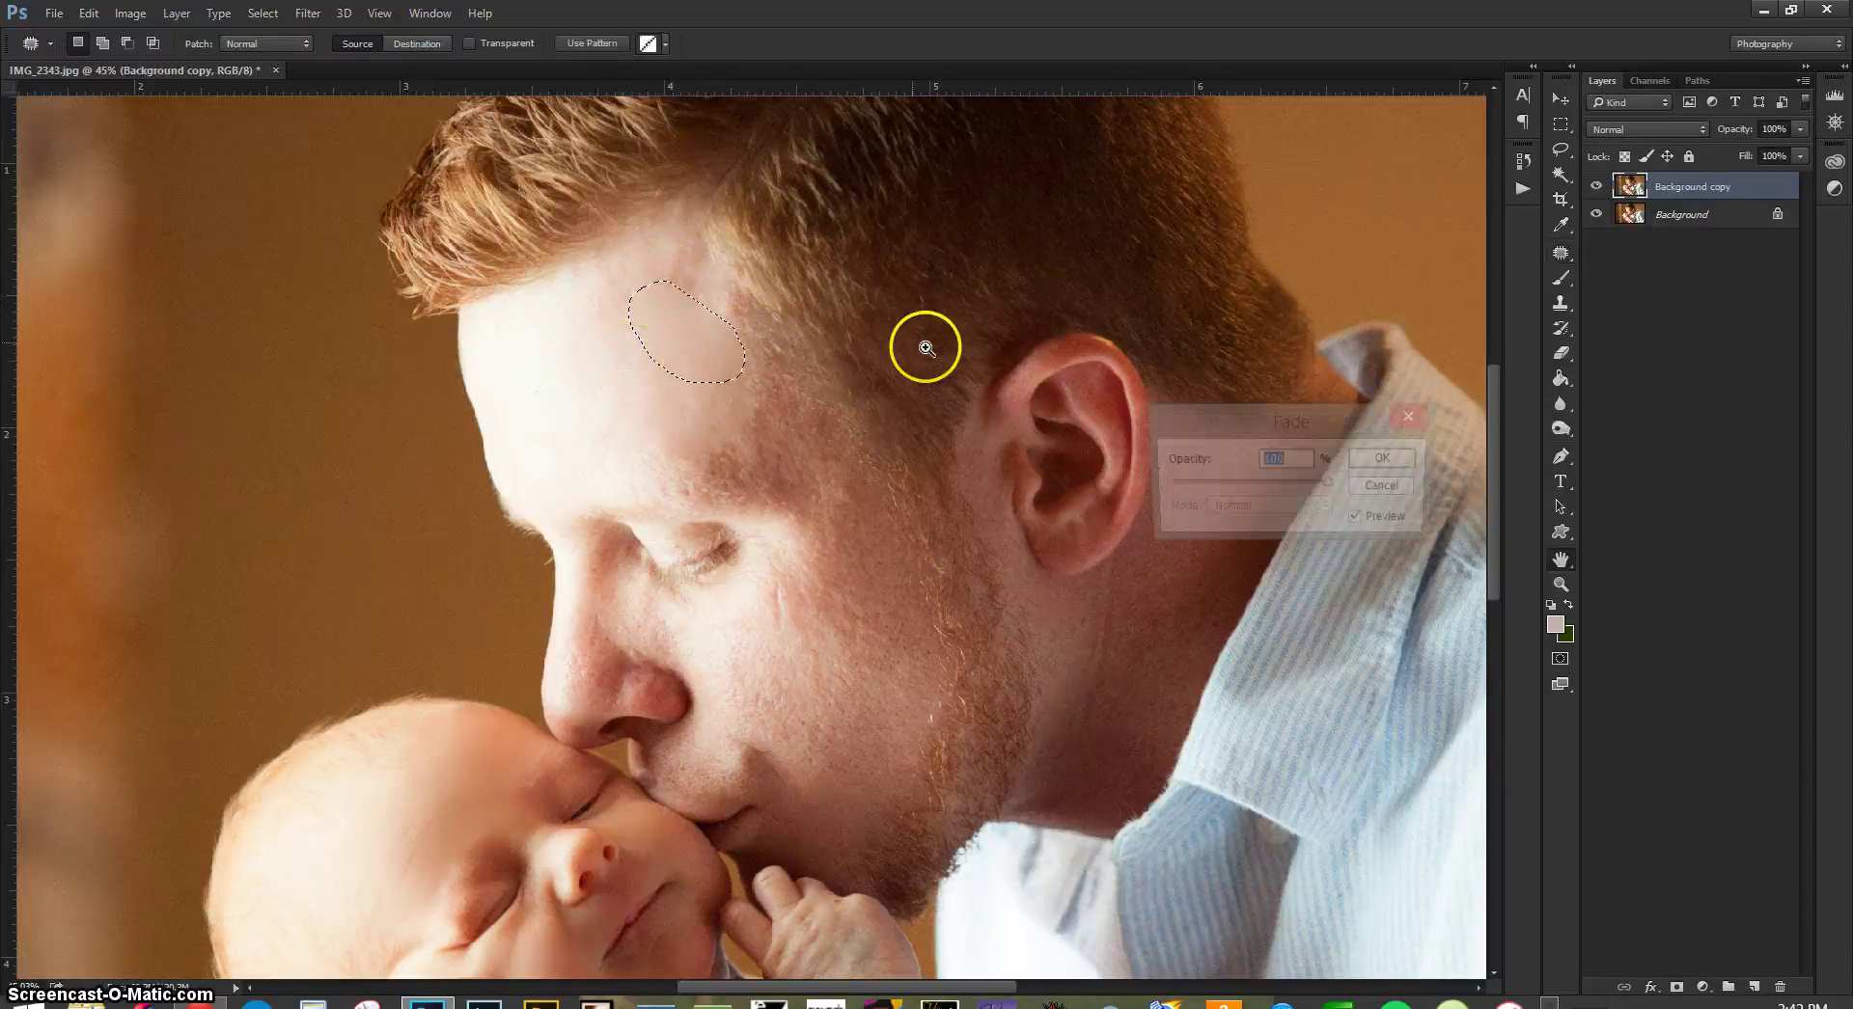
pyautogui.moveTo(1328, 484); pyautogui.dragTo(1262, 485)
pyautogui.click(1383, 465)
pyautogui.hotkey('ctrl', 'd')
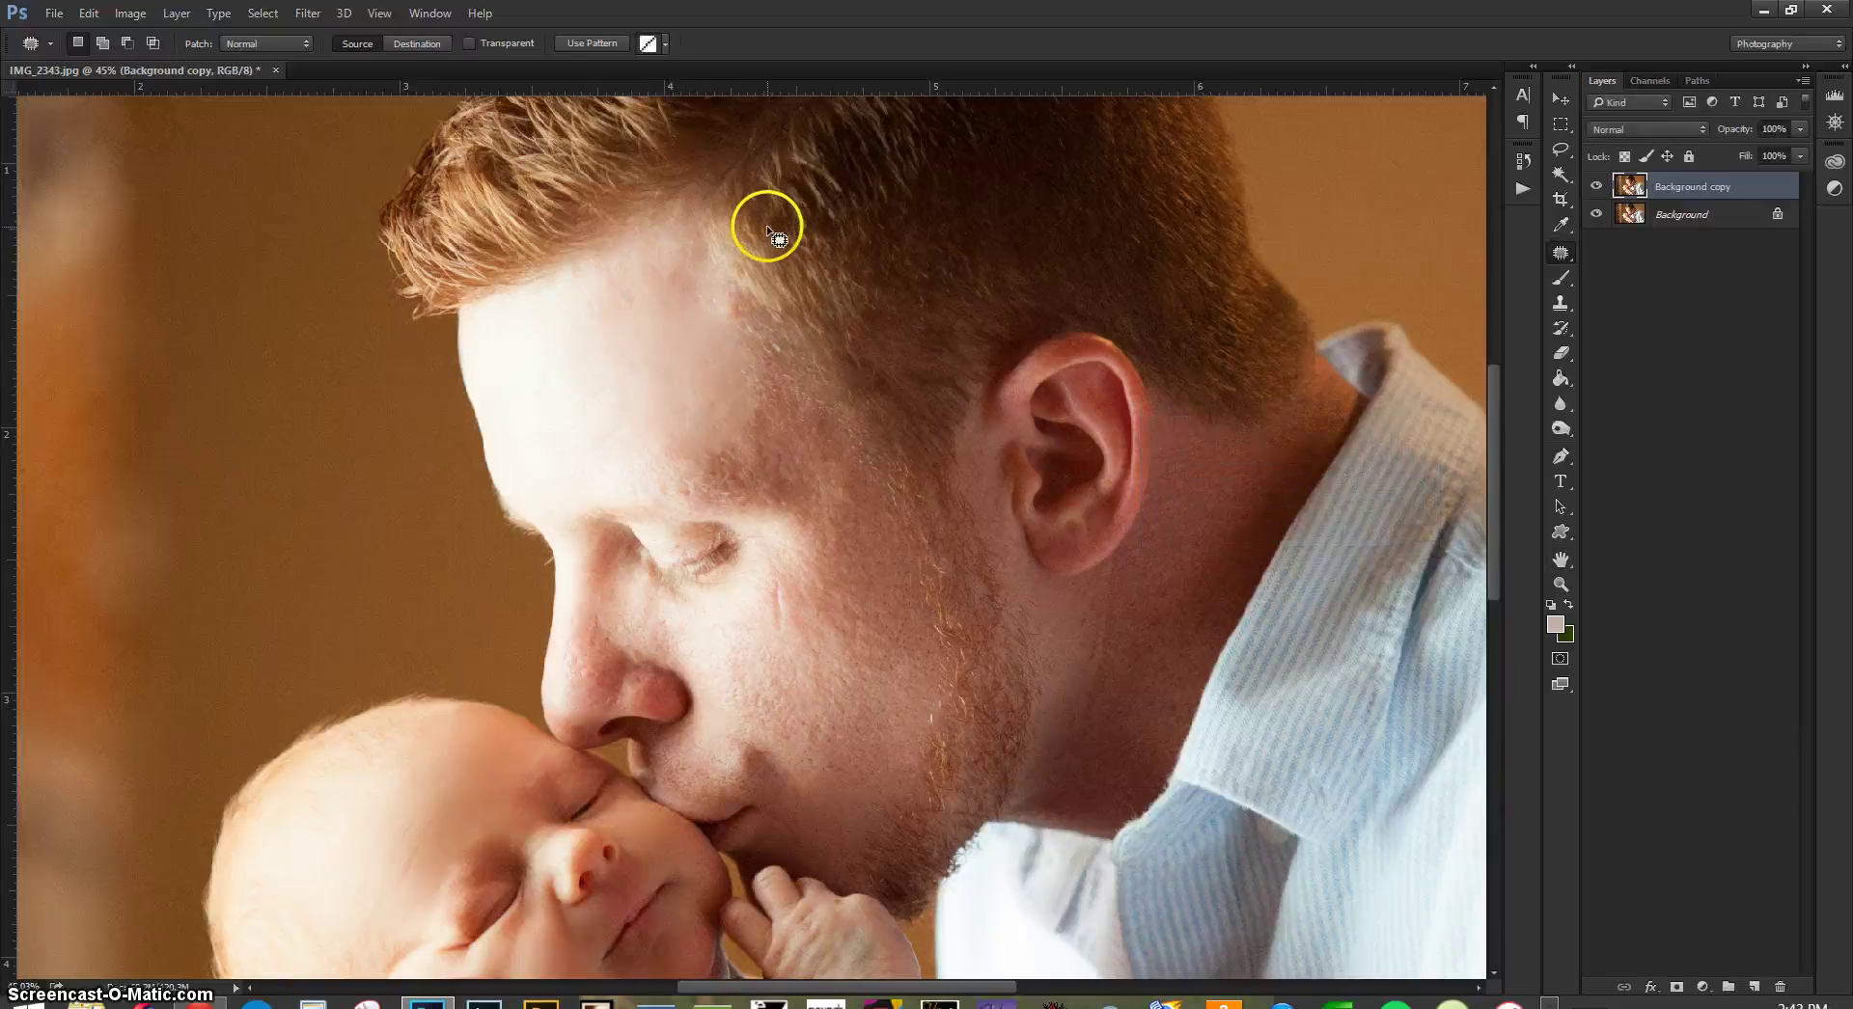
# - Patch the small oval in the hairline corner of the man's forehead with bright mid-forehead skin and fade the patch
pyautogui.moveTo(686, 257); pyautogui.dragTo(716, 275)
pyautogui.moveTo(678, 269); pyautogui.dragTo(586, 363)
pyautogui.hotkey('ctrl', 'shift', 'f')
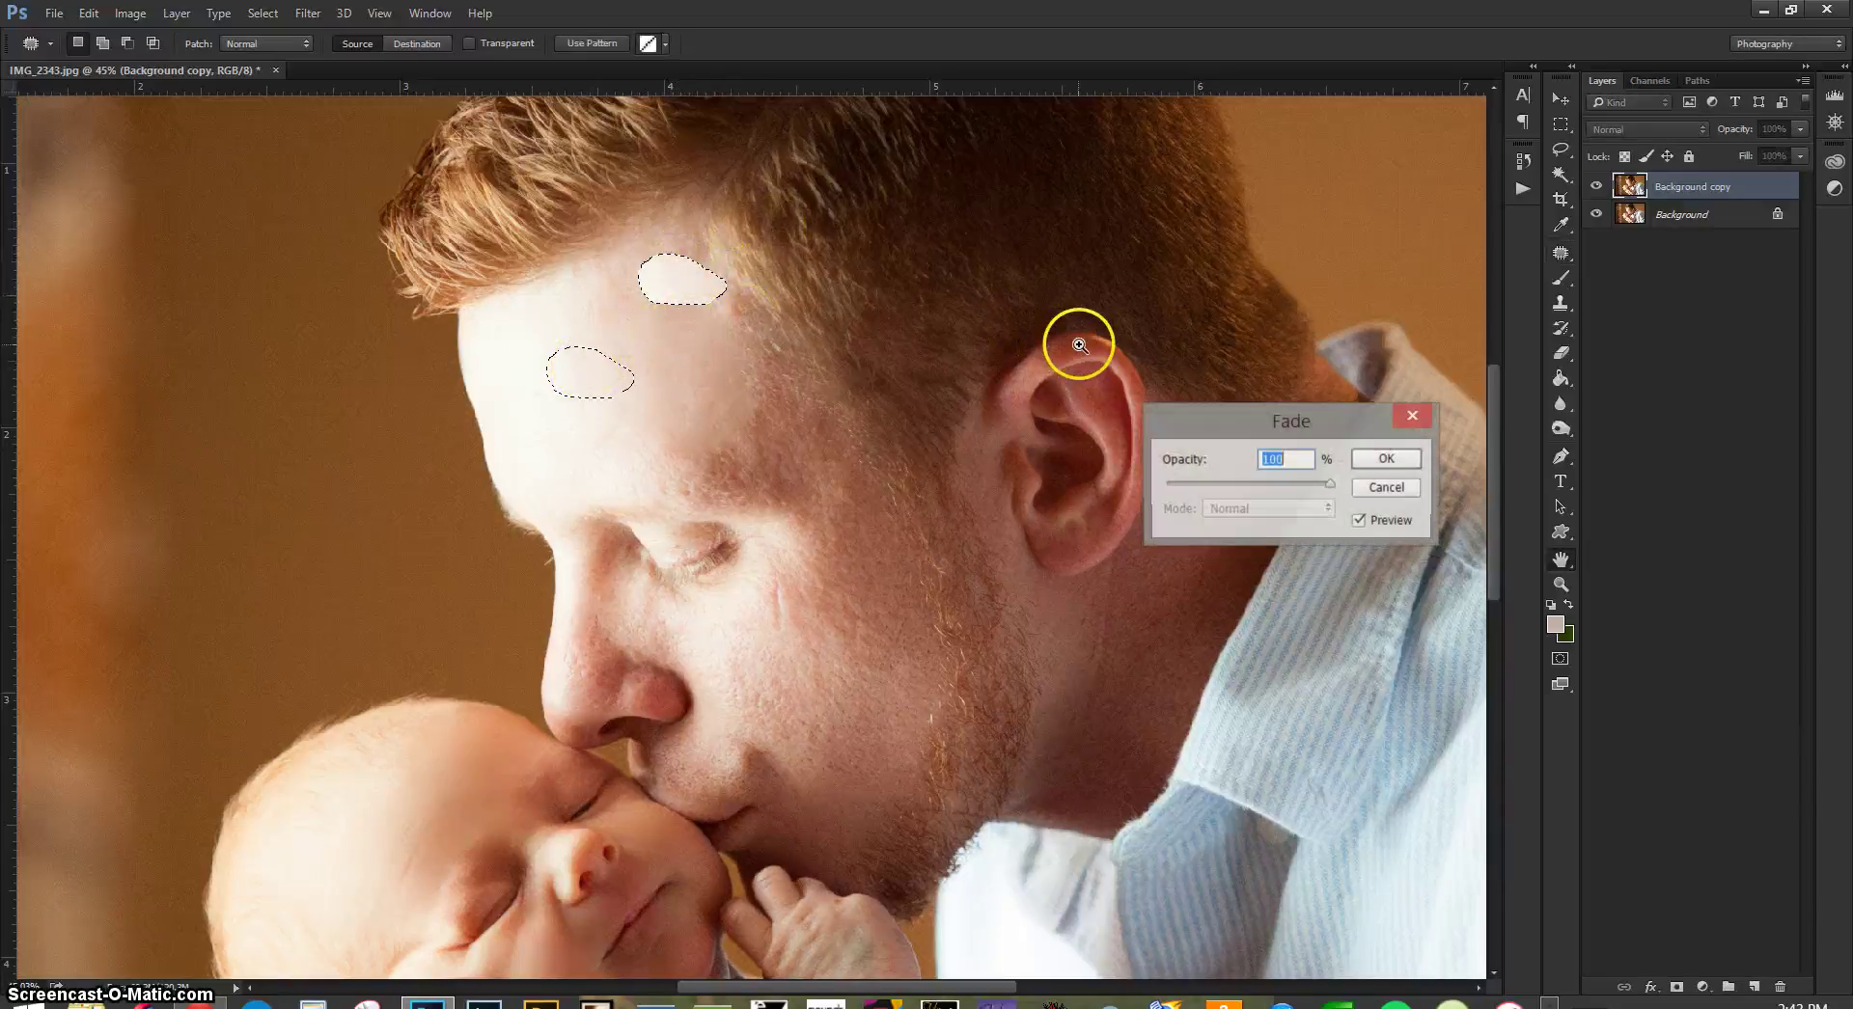
pyautogui.moveTo(1329, 483); pyautogui.dragTo(1249, 485)
pyautogui.click(1380, 461)
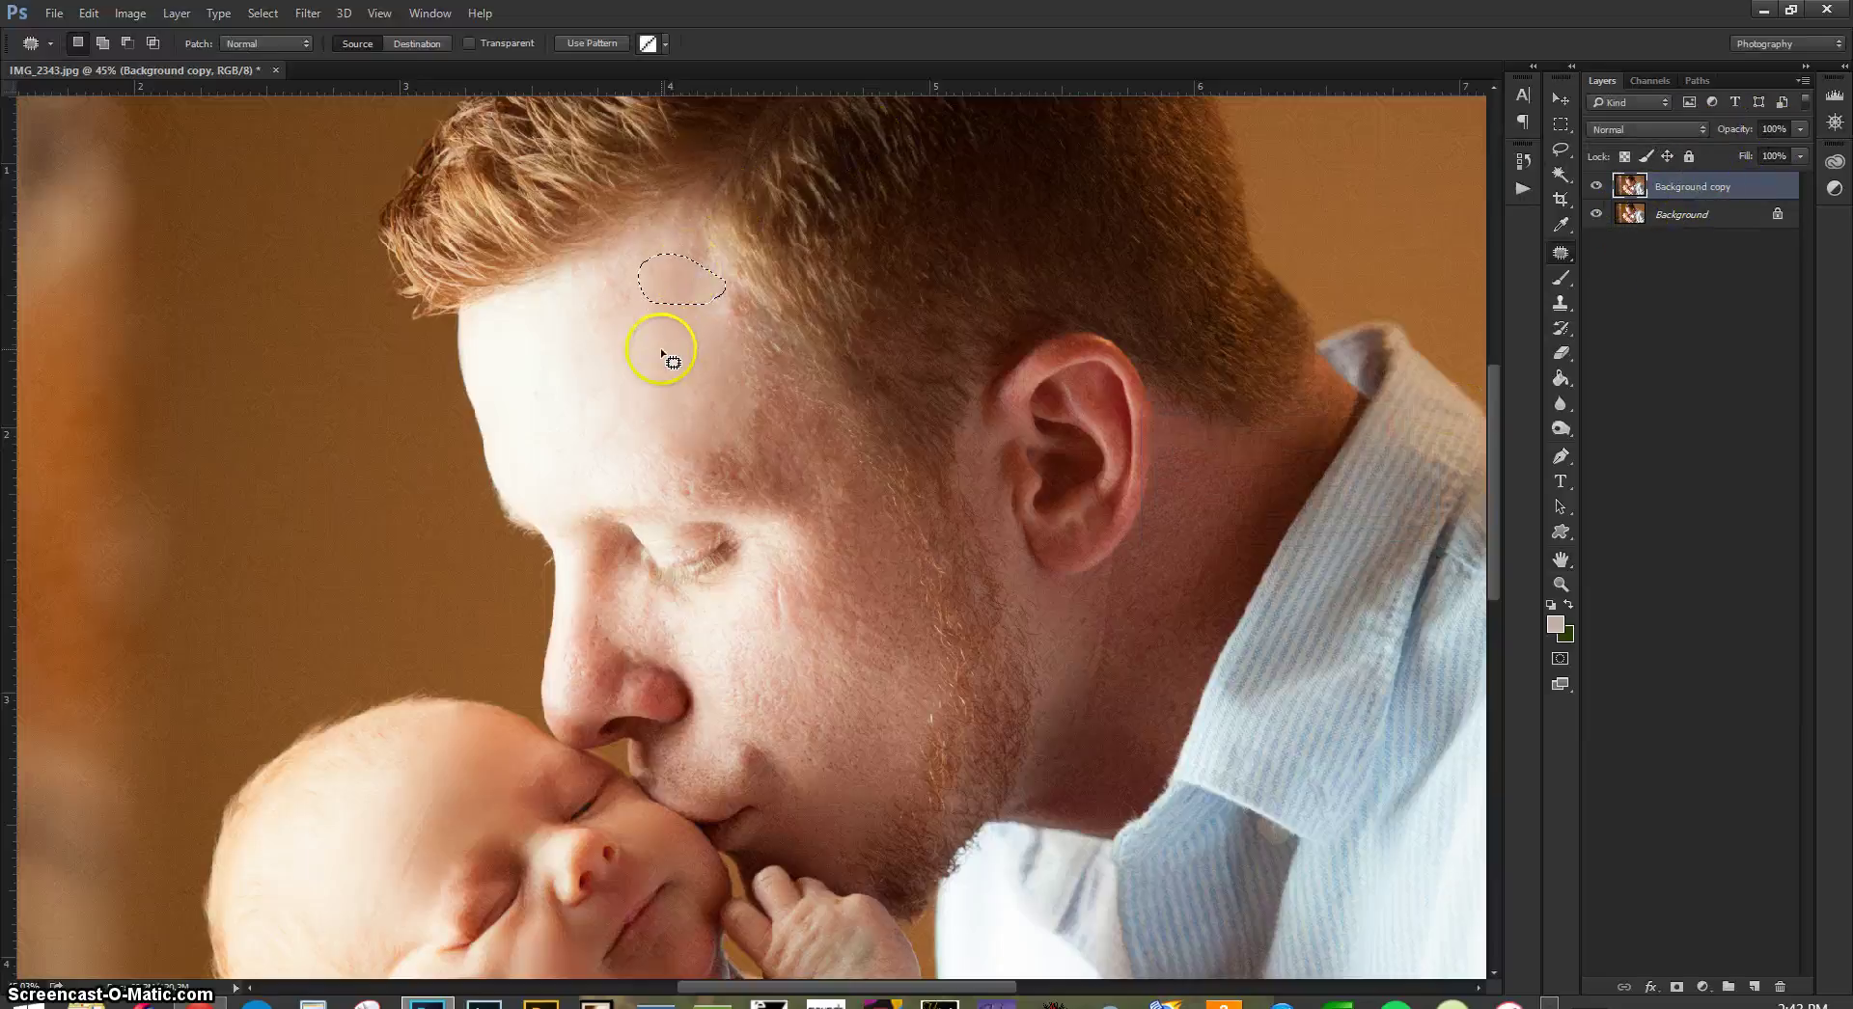
# - Patch the triangular area of the man's upper forehead under the hairline with smooth front-forehead skin, fade it to 54%, and deselect
pyautogui.moveTo(654, 280)
pyautogui.mouseDown()
pyautogui.moveTo(556, 367)
pyautogui.moveTo(543, 355)
pyautogui.mouseUp()
pyautogui.hotkey('ctrl', 'shift', 'f')
pyautogui.moveTo(1329, 483); pyautogui.dragTo(1257, 484)
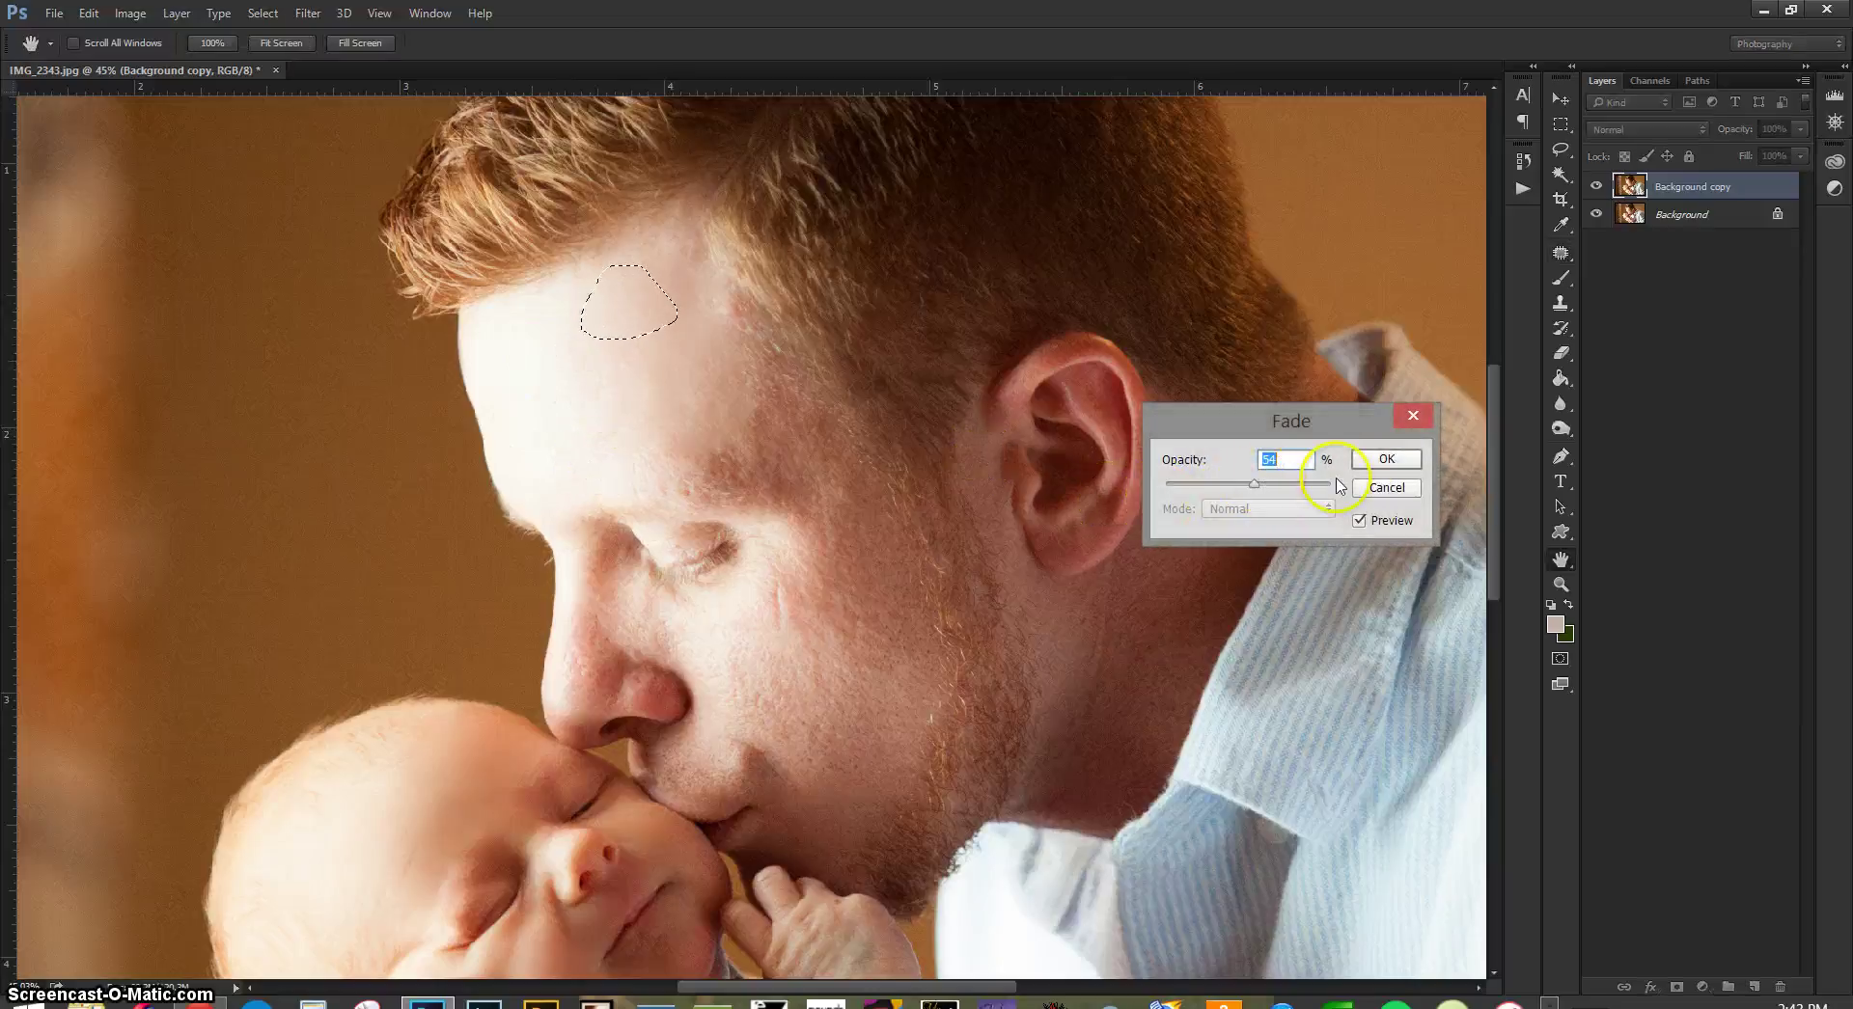
pyautogui.click(1379, 460)
pyautogui.click(794, 389)
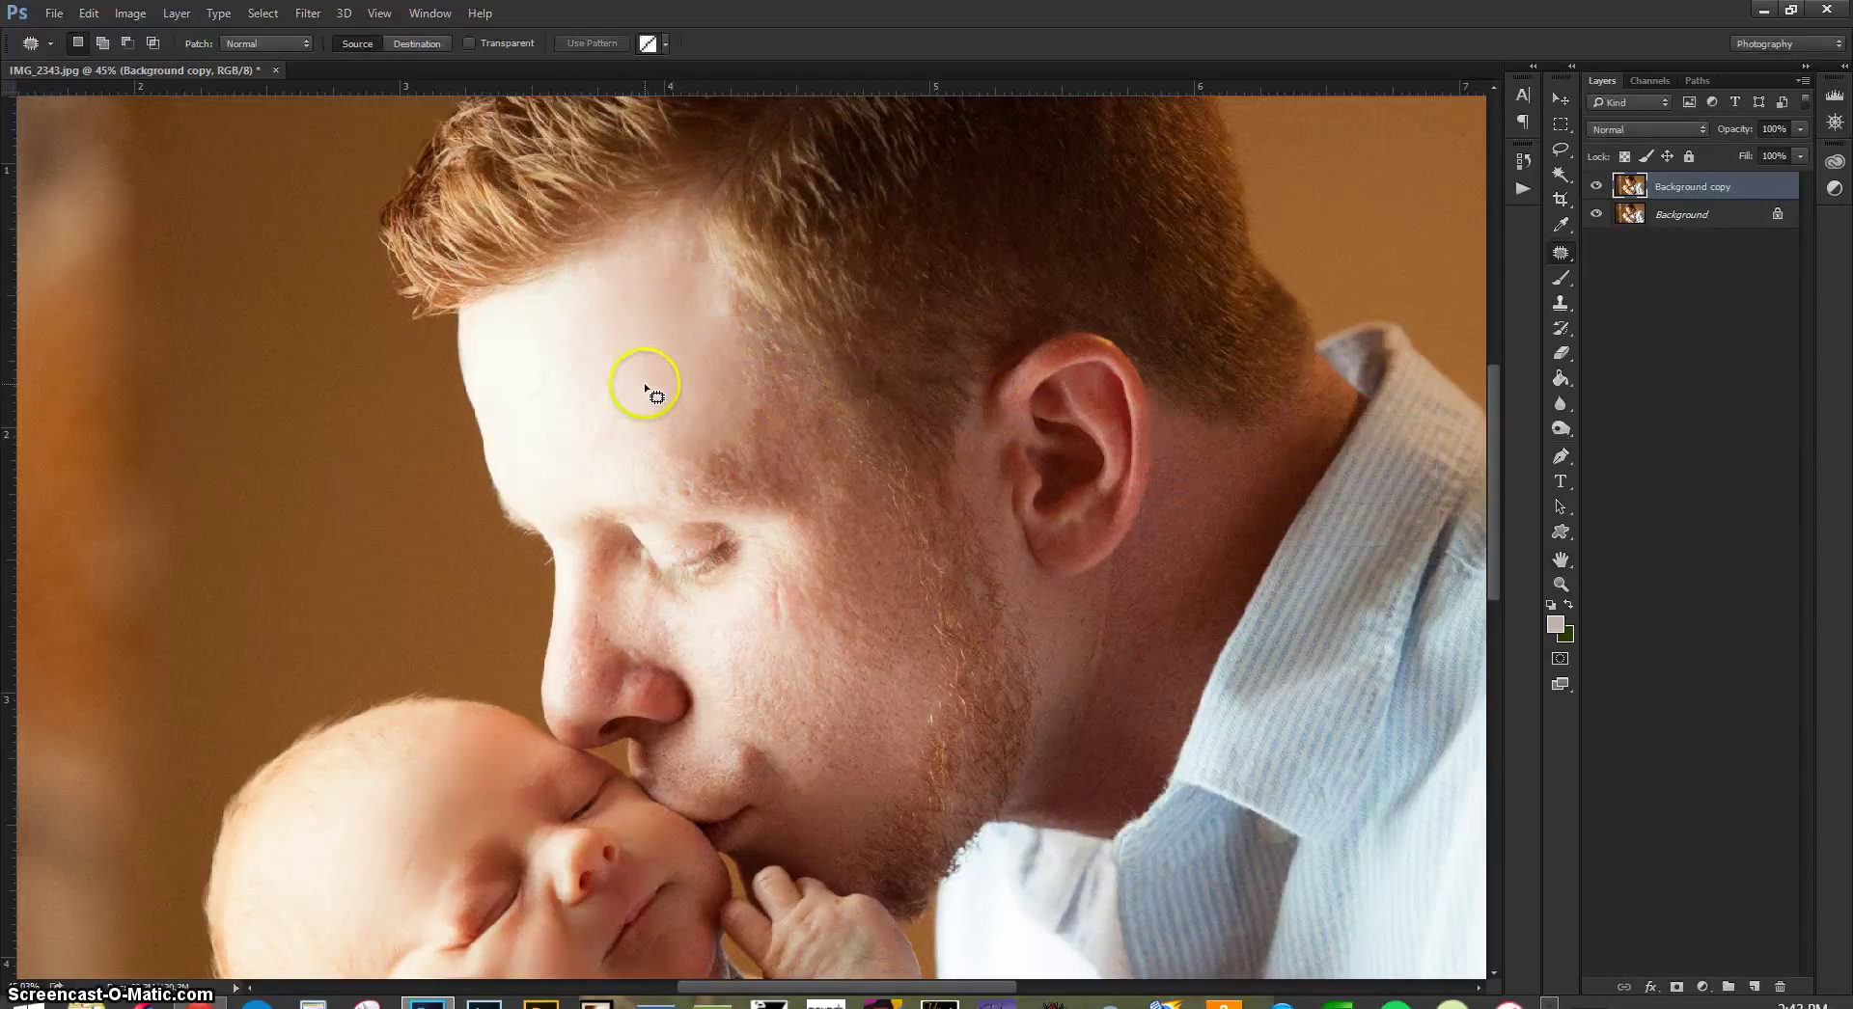
# - Patch the slanted oval of the man's lower-middle forehead with skin from higher up, fade it to 54%, and deselect
pyautogui.moveTo(635, 385)
pyautogui.mouseDown()
pyautogui.moveTo(596, 406)
pyautogui.moveTo(599, 454)
pyautogui.moveTo(675, 408)
pyautogui.moveTo(583, 351)
pyautogui.mouseUp()
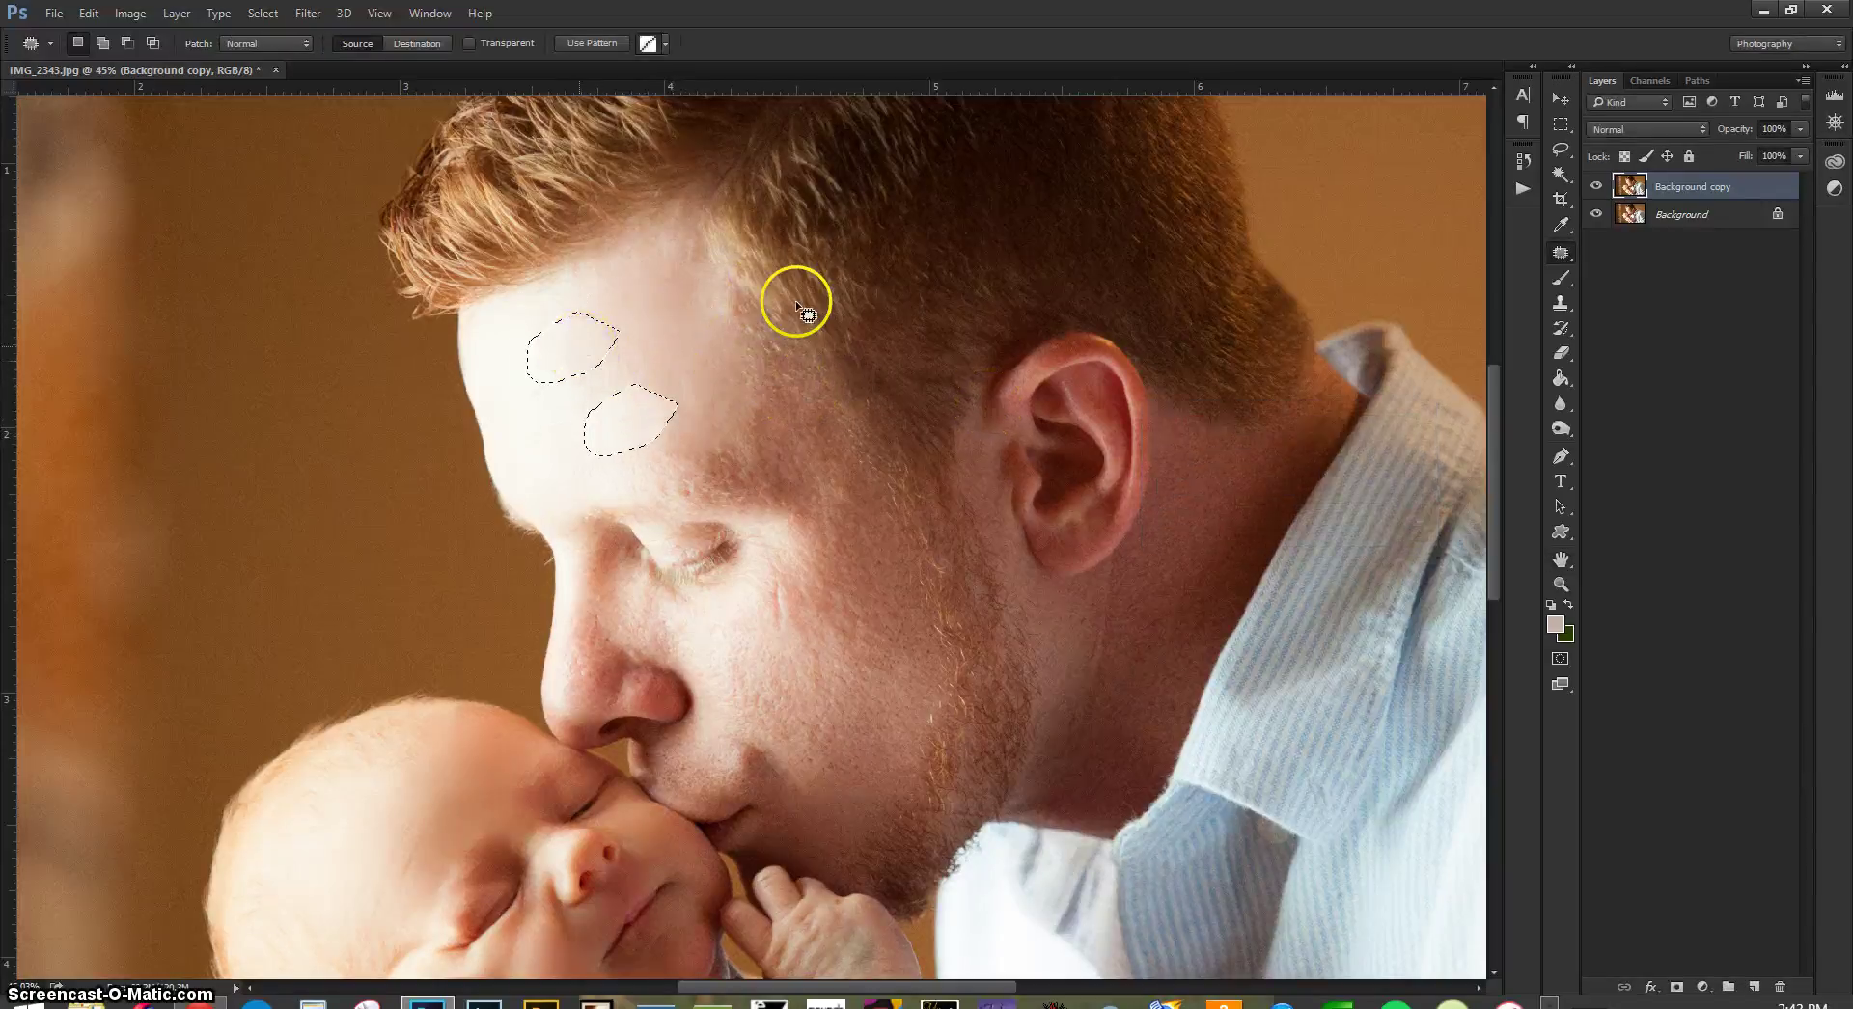
pyautogui.hotkey('ctrl', 'shift', 'f')
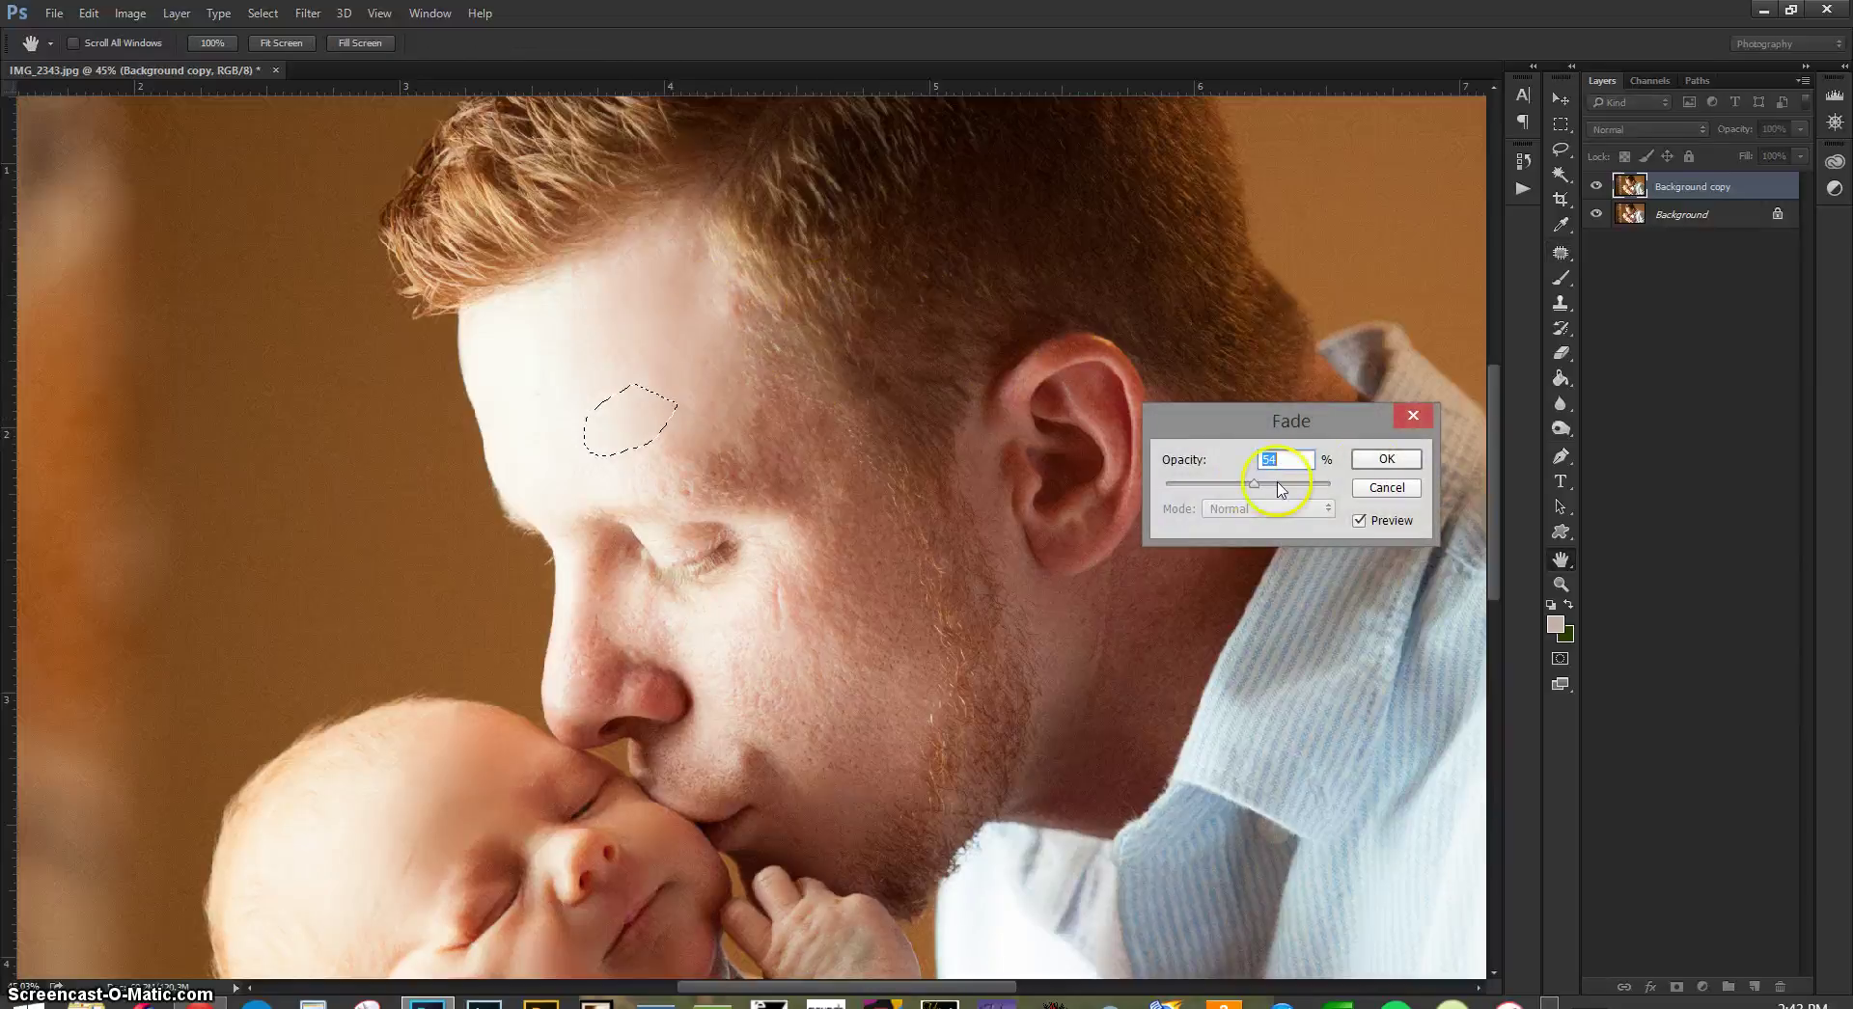
pyautogui.click(1386, 460)
pyautogui.click(757, 442)
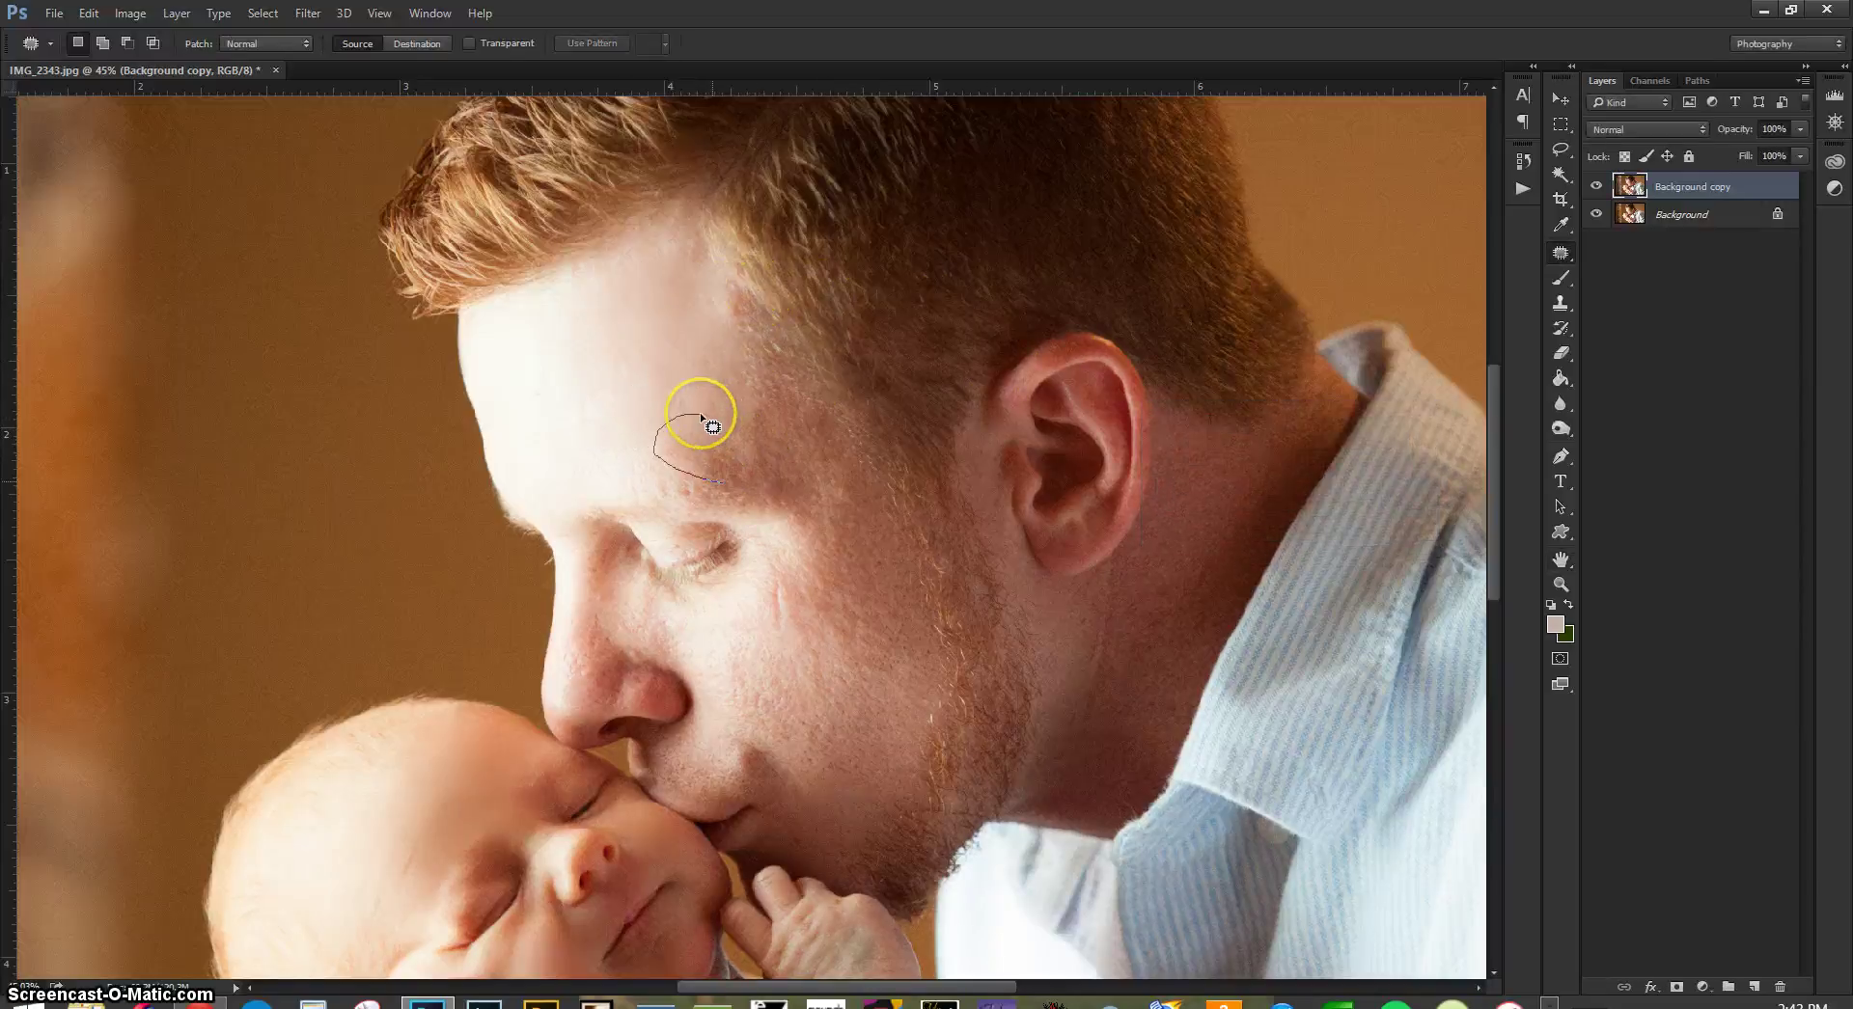
# - Patch the wide blotchy area just above the man's outer eyebrow with smoother forehead skin and fade the patch
pyautogui.moveTo(782, 425); pyautogui.dragTo(655, 382)
pyautogui.hotkey('ctrl', 'shift', 'f')
pyautogui.click(1386, 460)
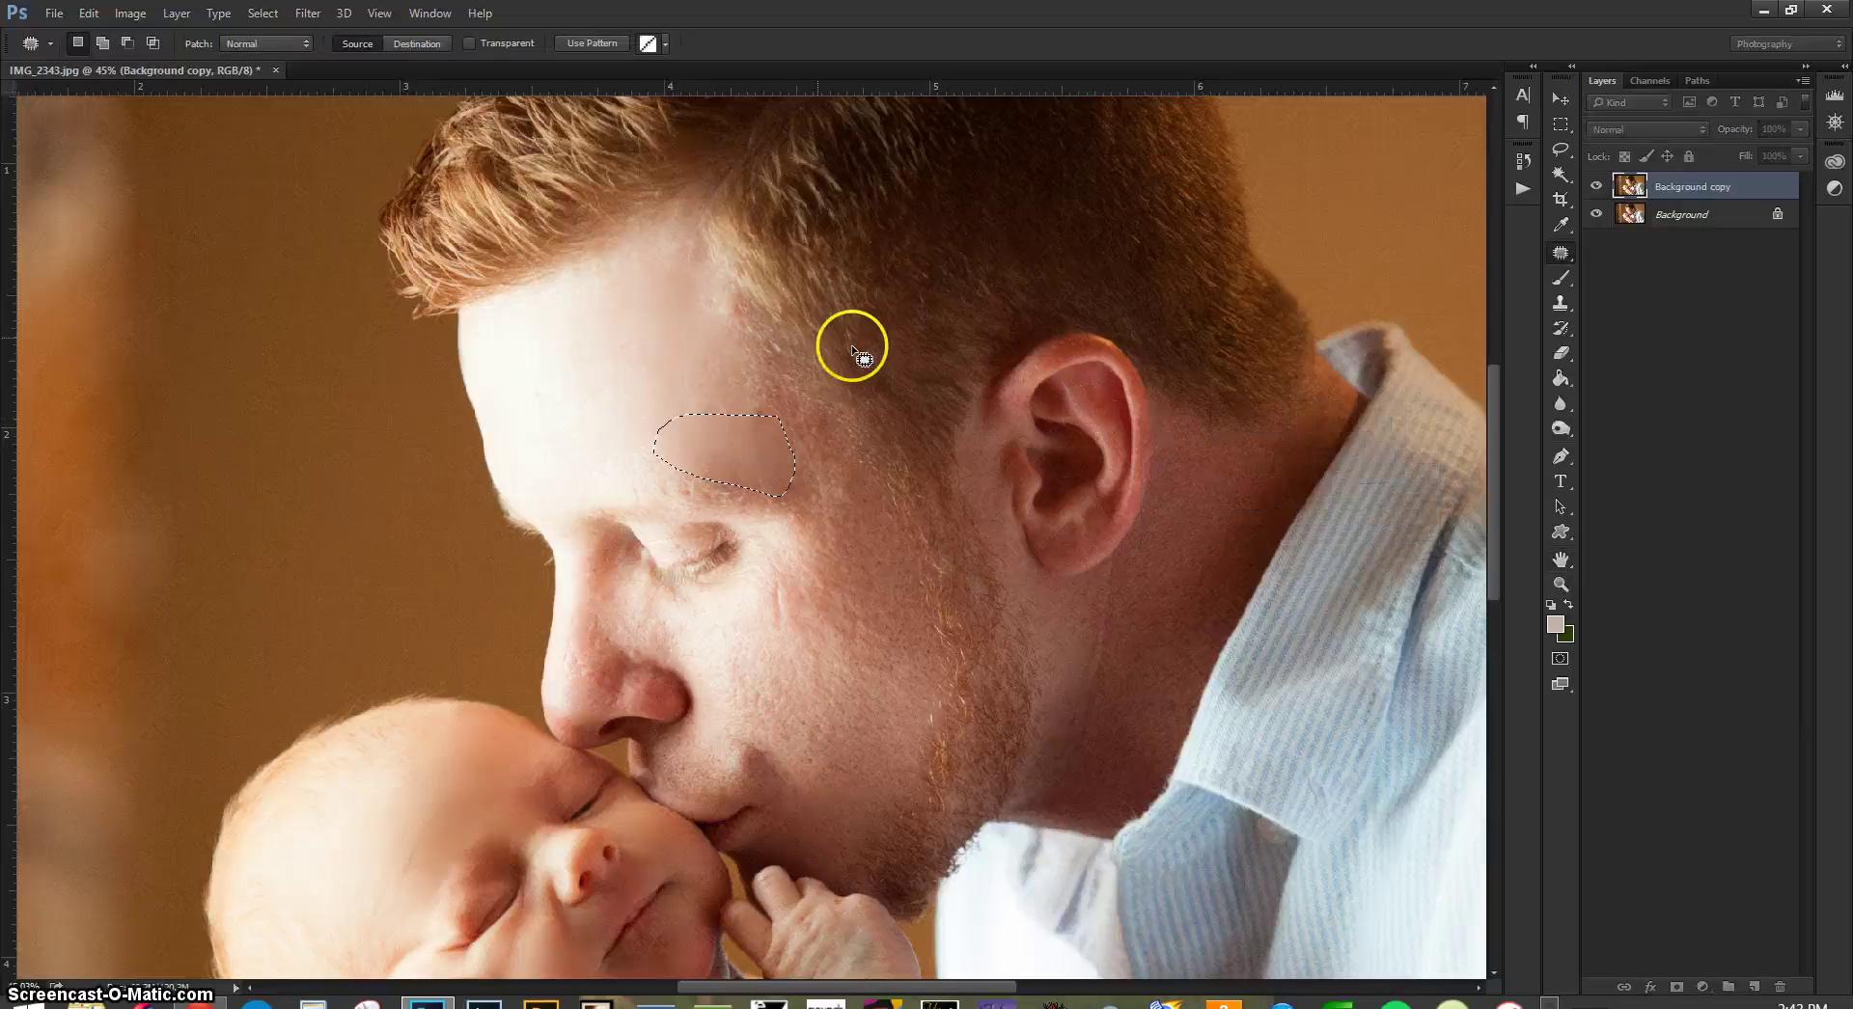
# - Patch the rounded area of the man's temple above the eyebrow patch with bright forehead skin and fade it to 61% opacity
pyautogui.moveTo(715, 363)
pyautogui.mouseDown()
pyautogui.moveTo(765, 380)
pyautogui.moveTo(714, 367)
pyautogui.moveTo(606, 420)
pyautogui.mouseUp()
pyautogui.hotkey('ctrl', 'shift', 'f')
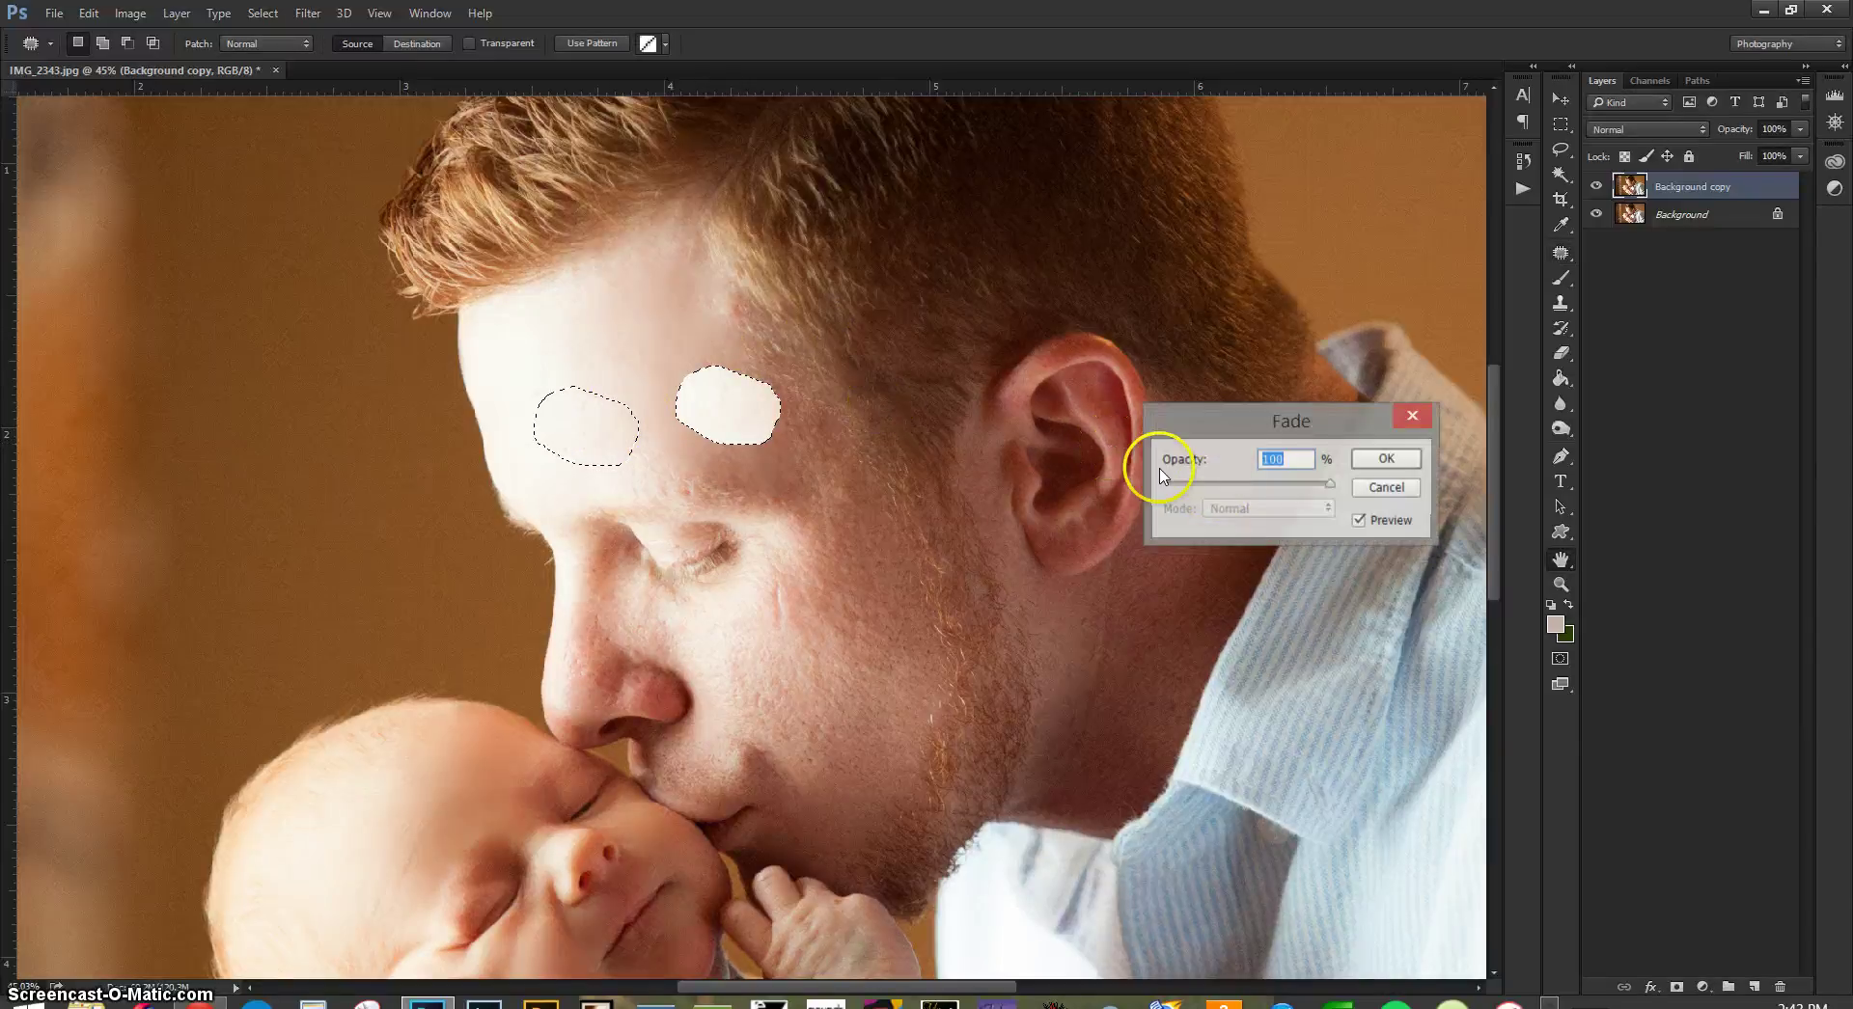
pyautogui.moveTo(1329, 483); pyautogui.dragTo(1265, 483)
pyautogui.click(1386, 459)
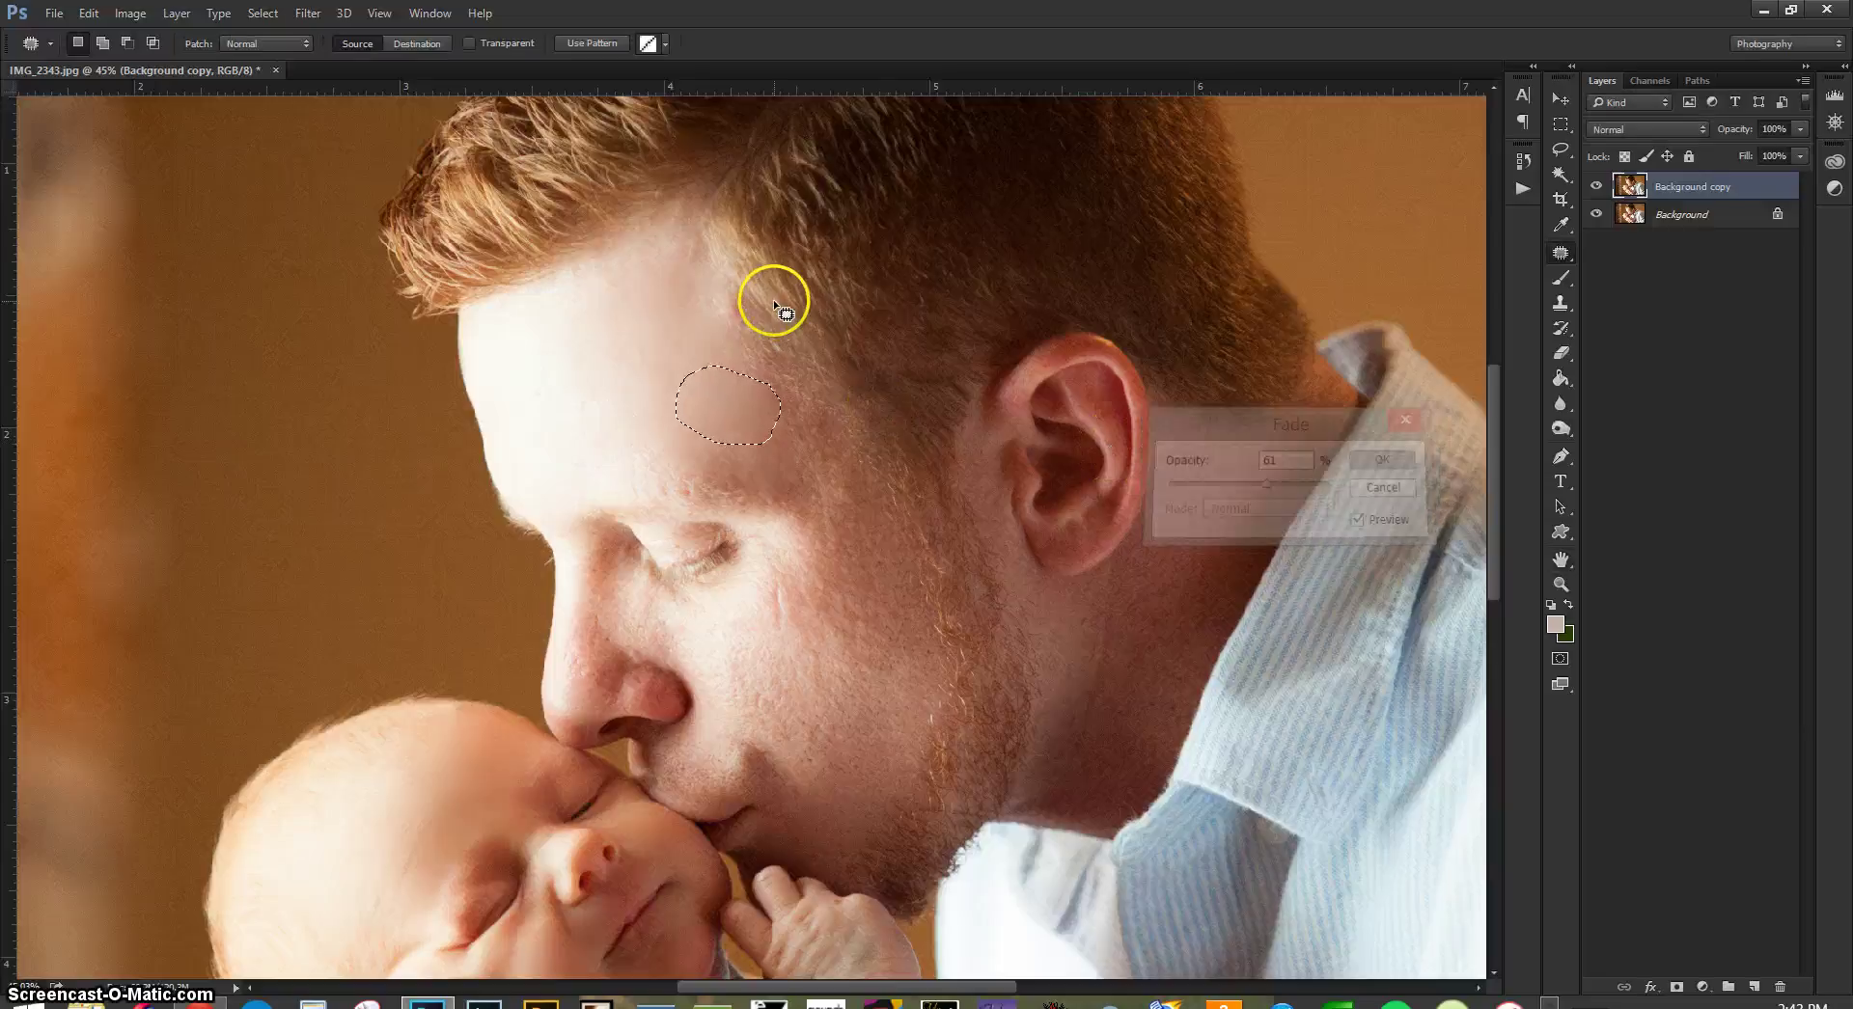
# - Patch the narrow slanted oval of the man's temple with brighter forehead skin from higher up and fade the patch
pyautogui.moveTo(743, 406)
pyautogui.mouseDown()
pyautogui.moveTo(735, 351)
pyautogui.moveTo(801, 422)
pyautogui.moveTo(680, 360)
pyautogui.mouseUp()
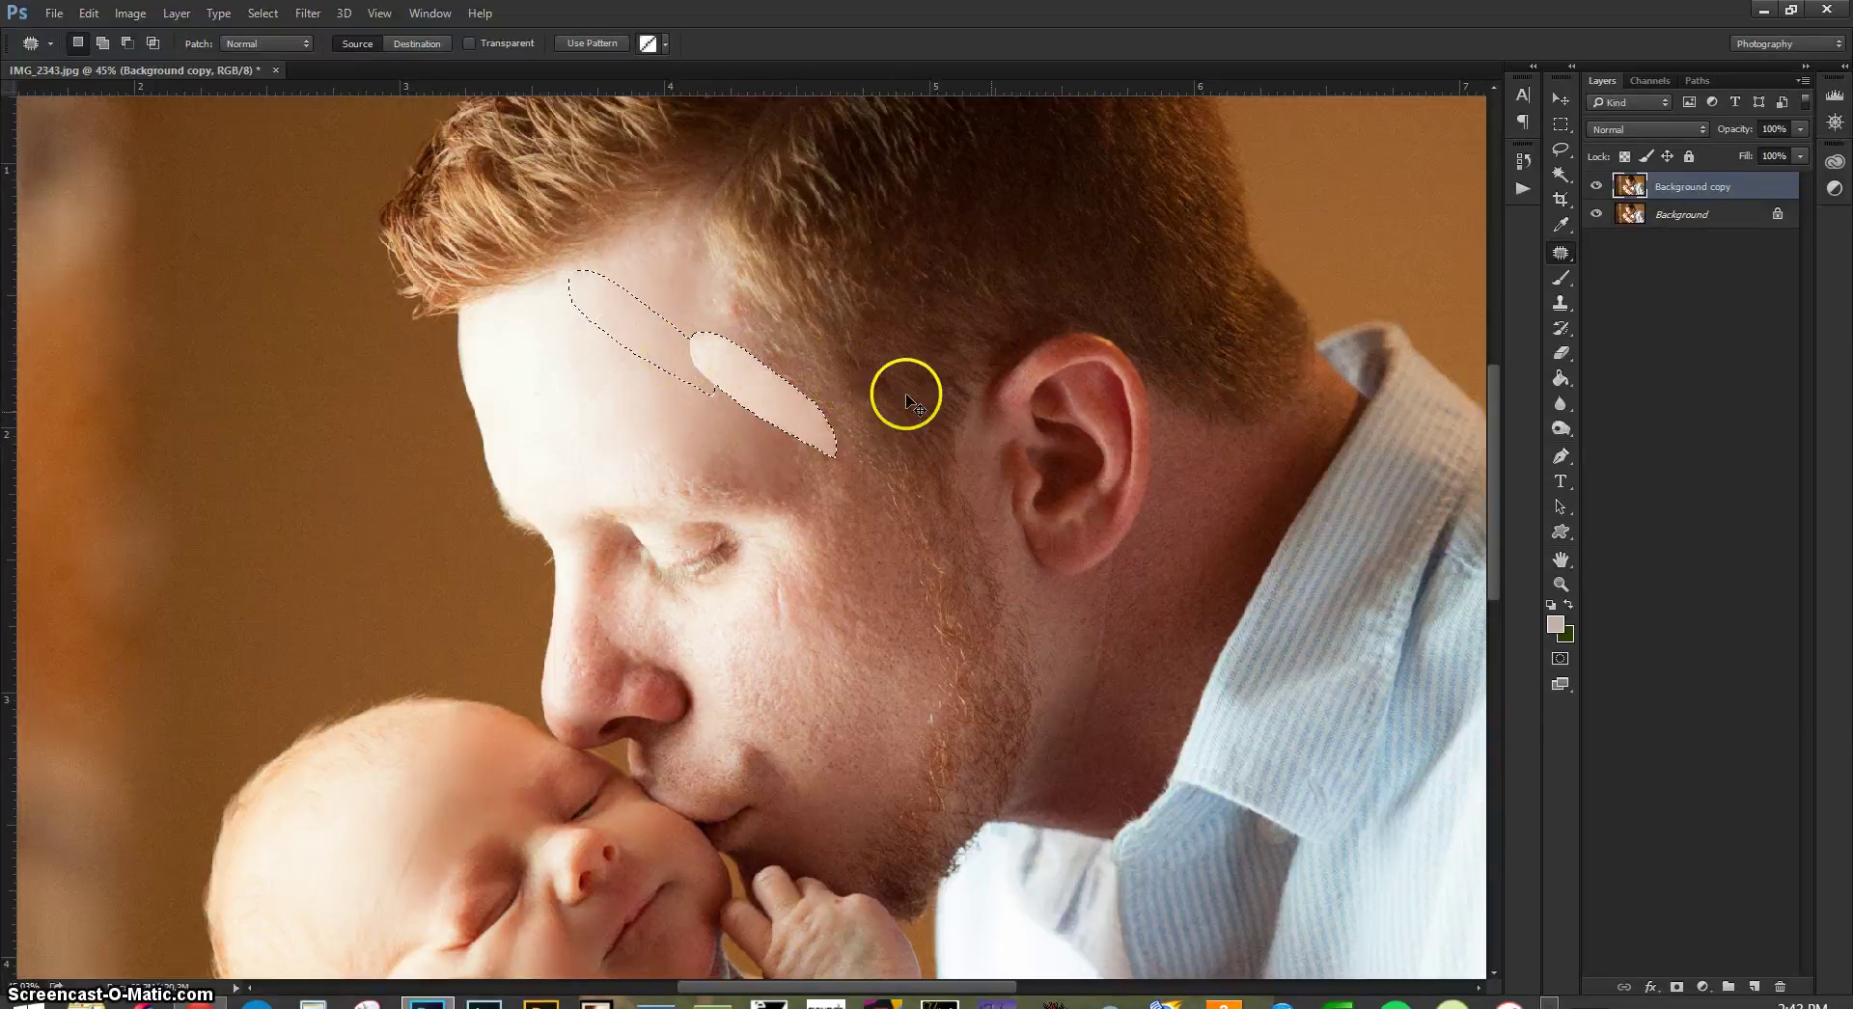
pyautogui.hotkey('ctrl', 'shift', 'f')
pyautogui.moveTo(1290, 489); pyautogui.dragTo(1273, 489)
pyautogui.click(1385, 459)
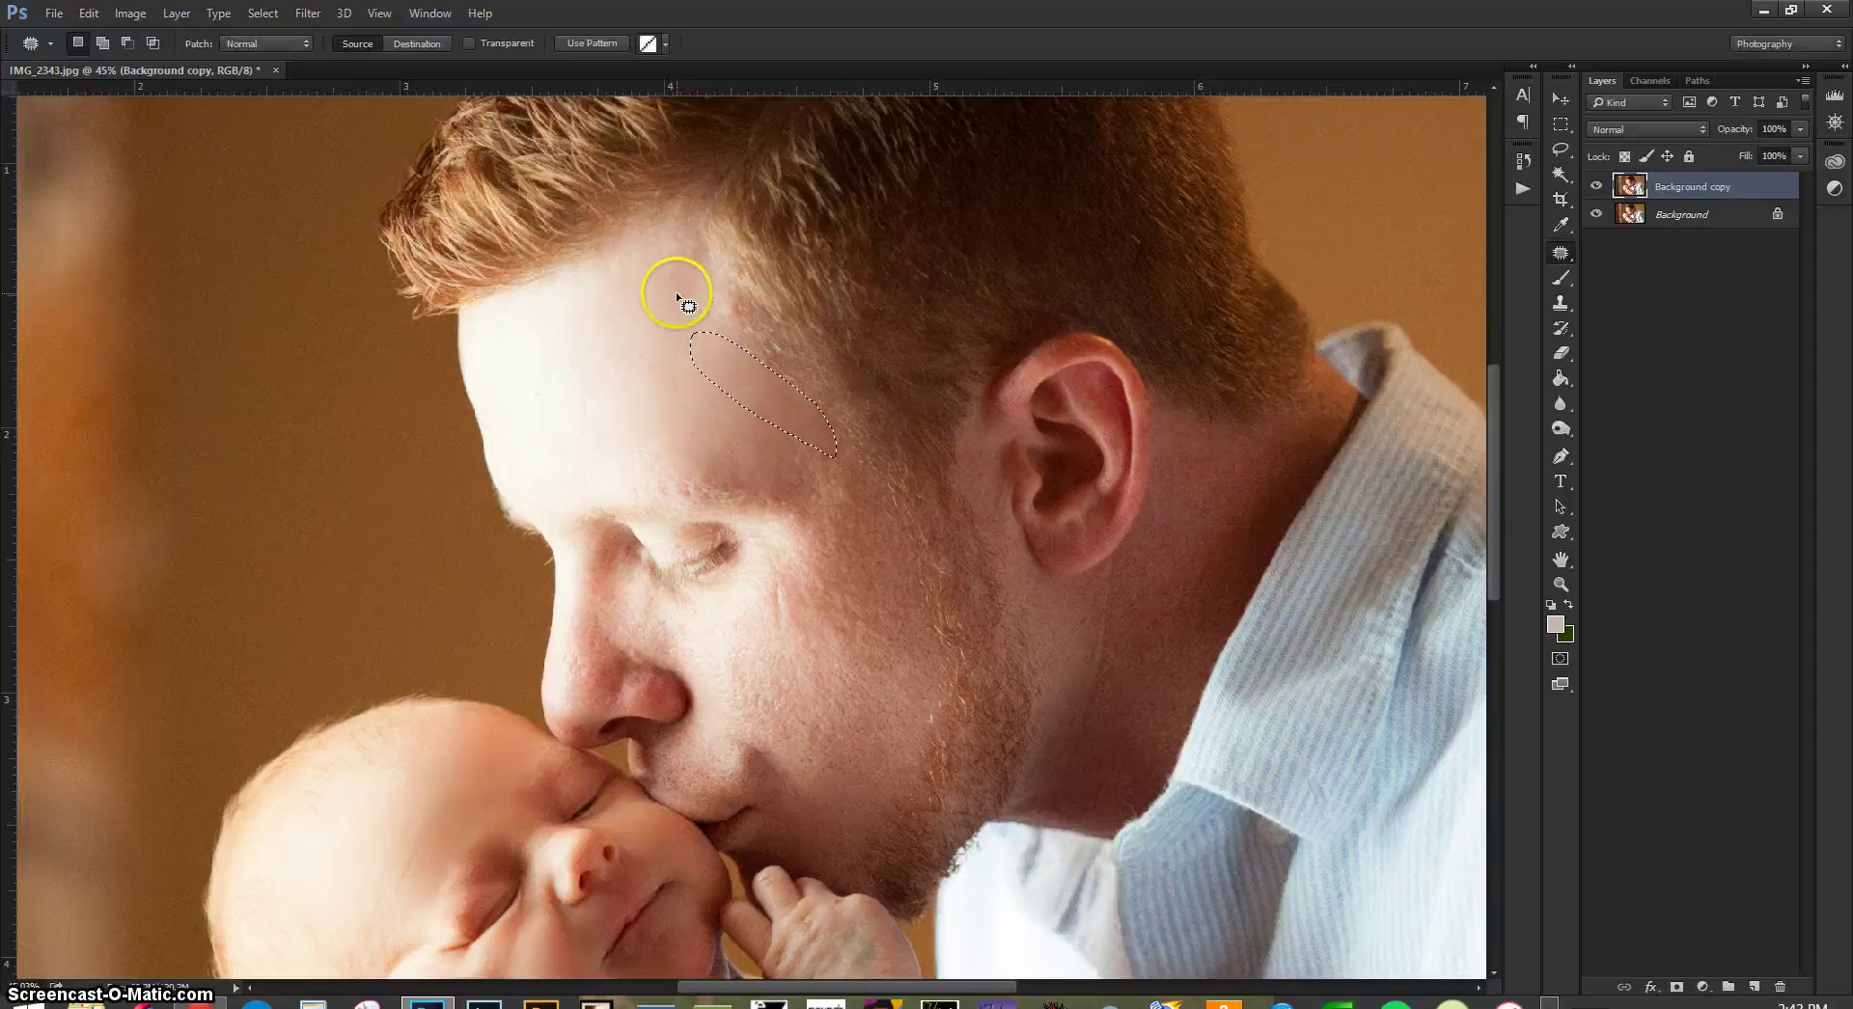
# - Patch the small area where the man's temple meets the hairline with forehead skin, fade it to 54%, and deselect
pyautogui.moveTo(743, 307)
pyautogui.mouseDown()
pyautogui.moveTo(777, 338)
pyautogui.moveTo(670, 349)
pyautogui.mouseUp()
pyautogui.hotkey('ctrl', 'shift', 'f')
pyautogui.moveTo(1324, 482); pyautogui.dragTo(1274, 482)
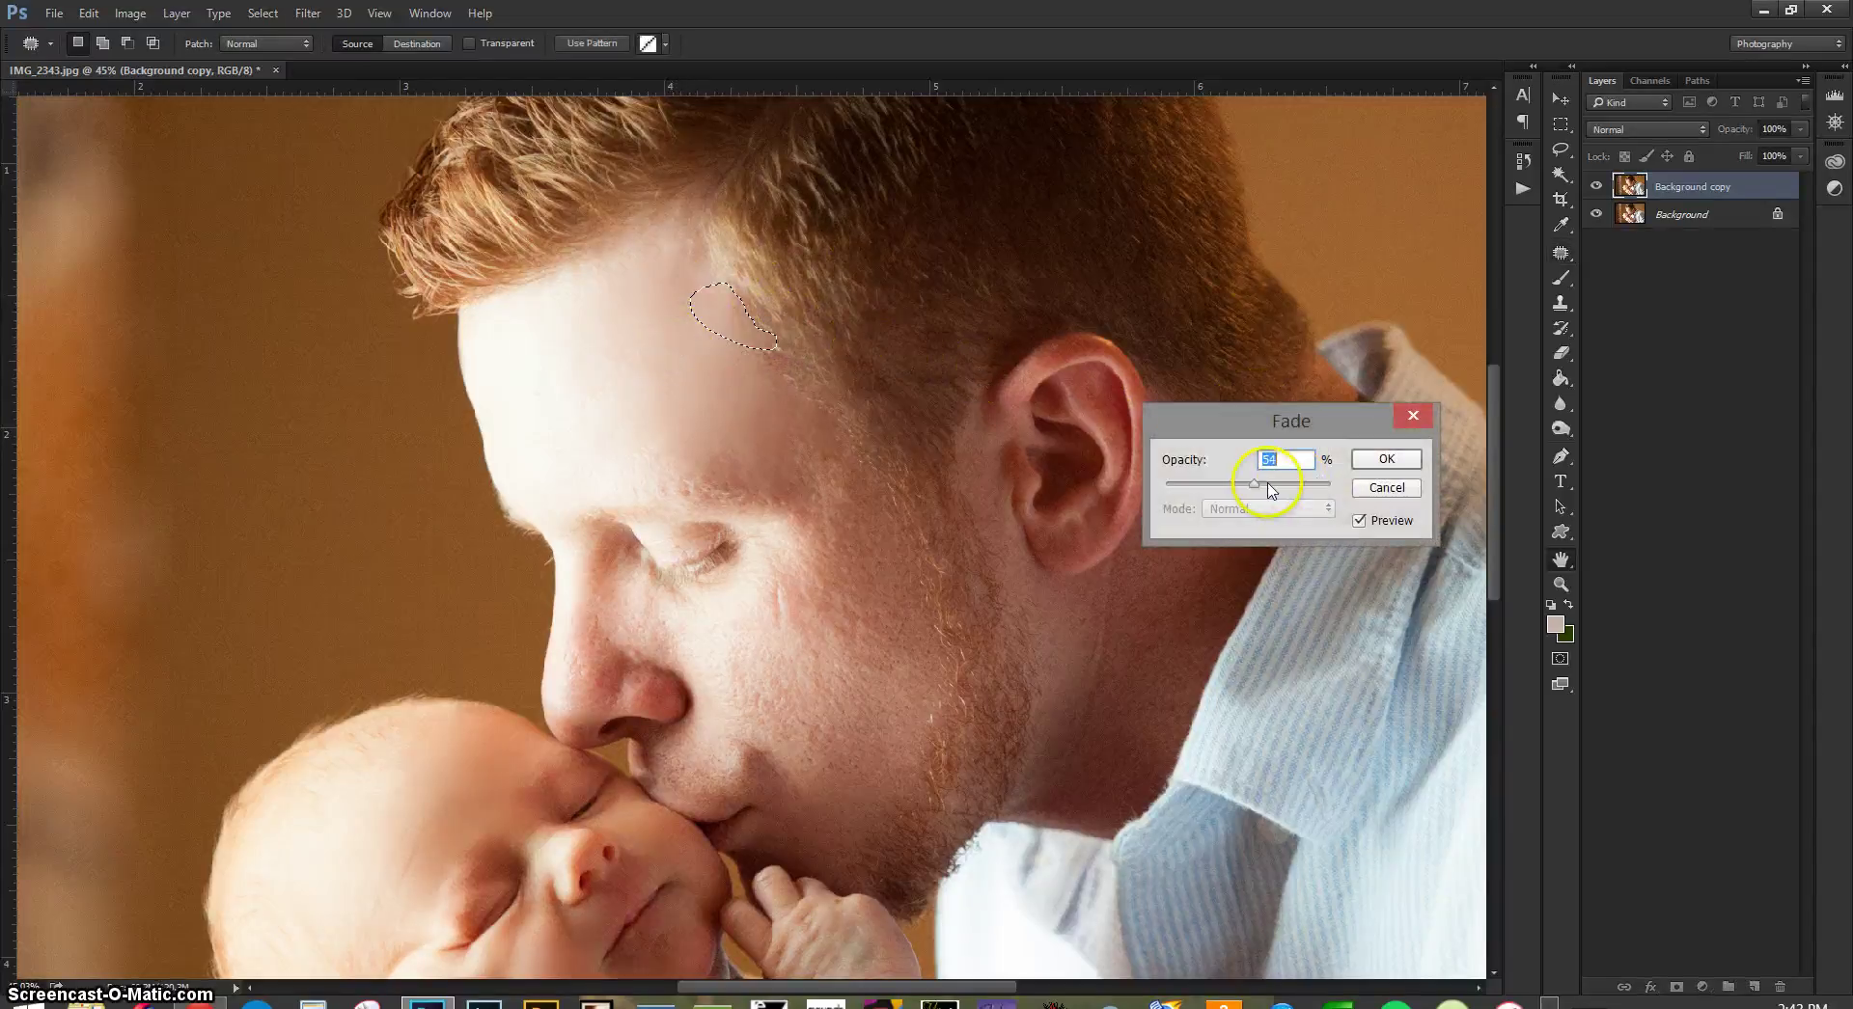
pyautogui.click(1385, 459)
pyautogui.click(766, 395)
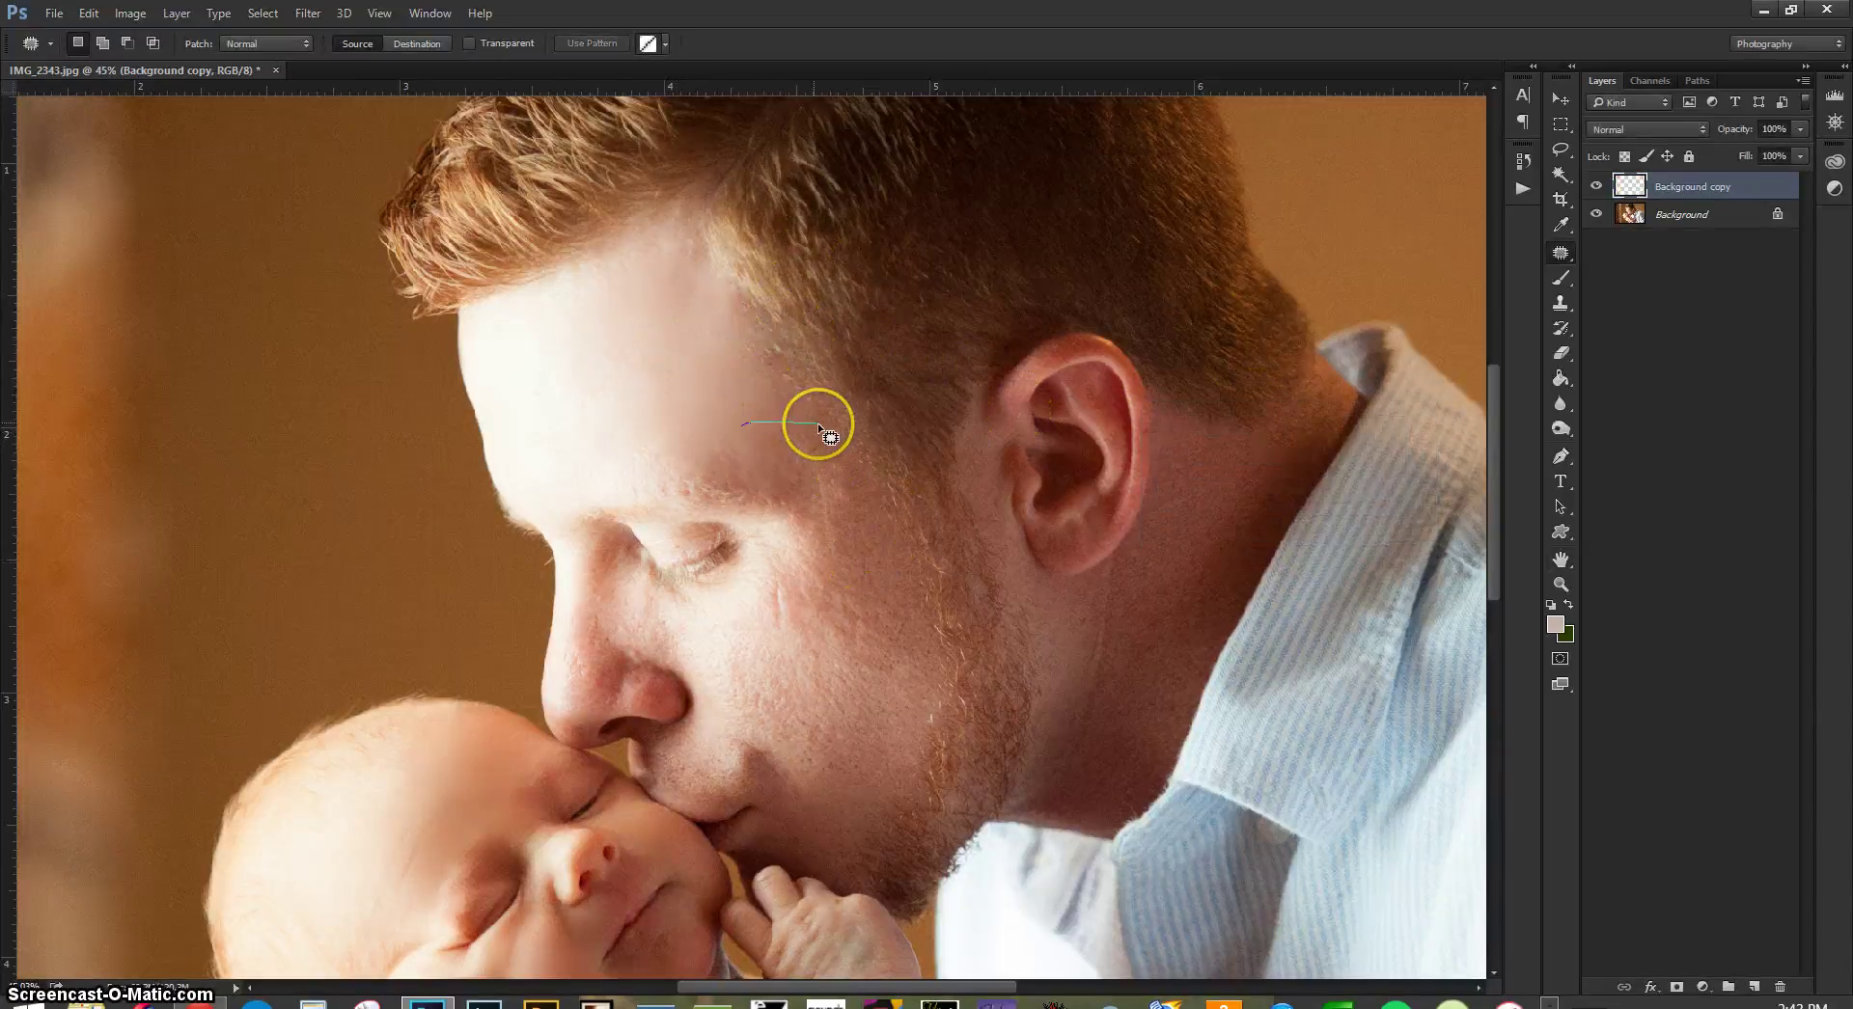
# - Patch the curved area beyond the man's outer eyebrow with forehead skin, fade it to 56%, and deselect
pyautogui.moveTo(818, 423)
pyautogui.mouseDown()
pyautogui.moveTo(862, 454)
pyautogui.moveTo(763, 438)
pyautogui.moveTo(691, 397)
pyautogui.mouseUp()
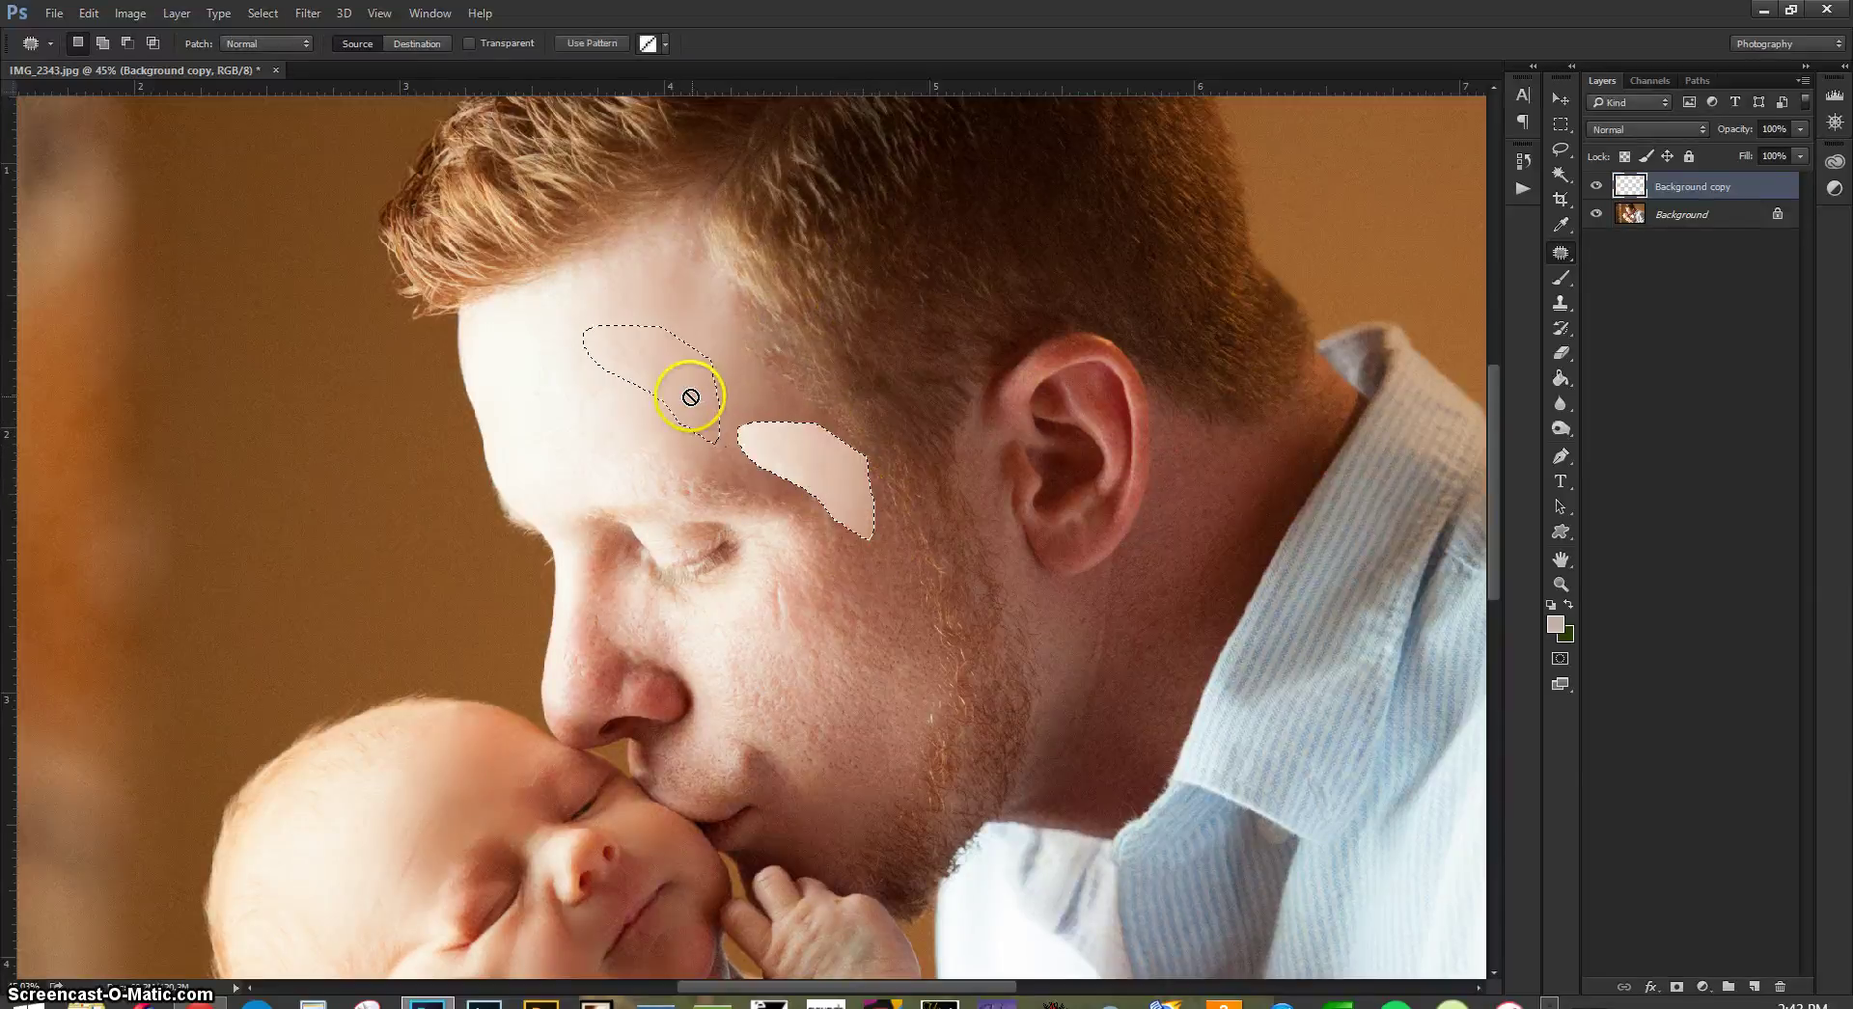
pyautogui.hotkey('ctrl', 'shift', 'f')
pyautogui.click(1258, 485)
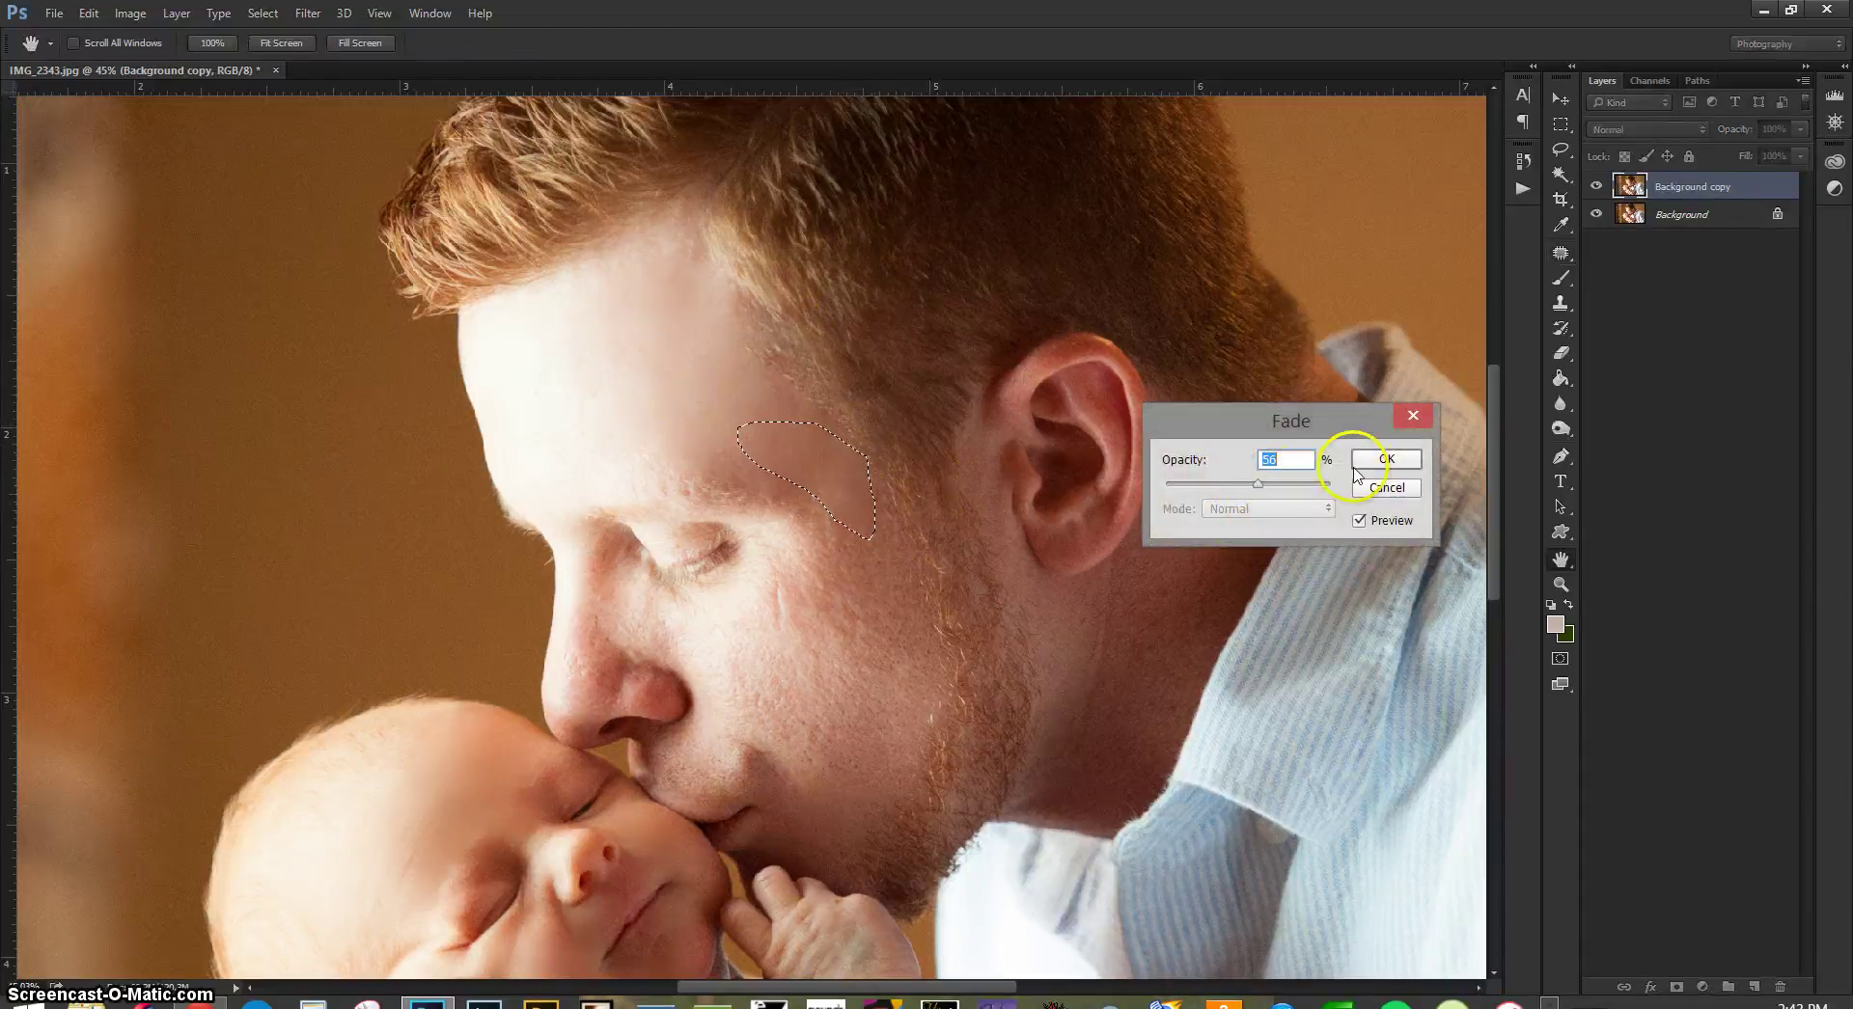
pyautogui.click(1354, 467)
pyautogui.click(673, 291)
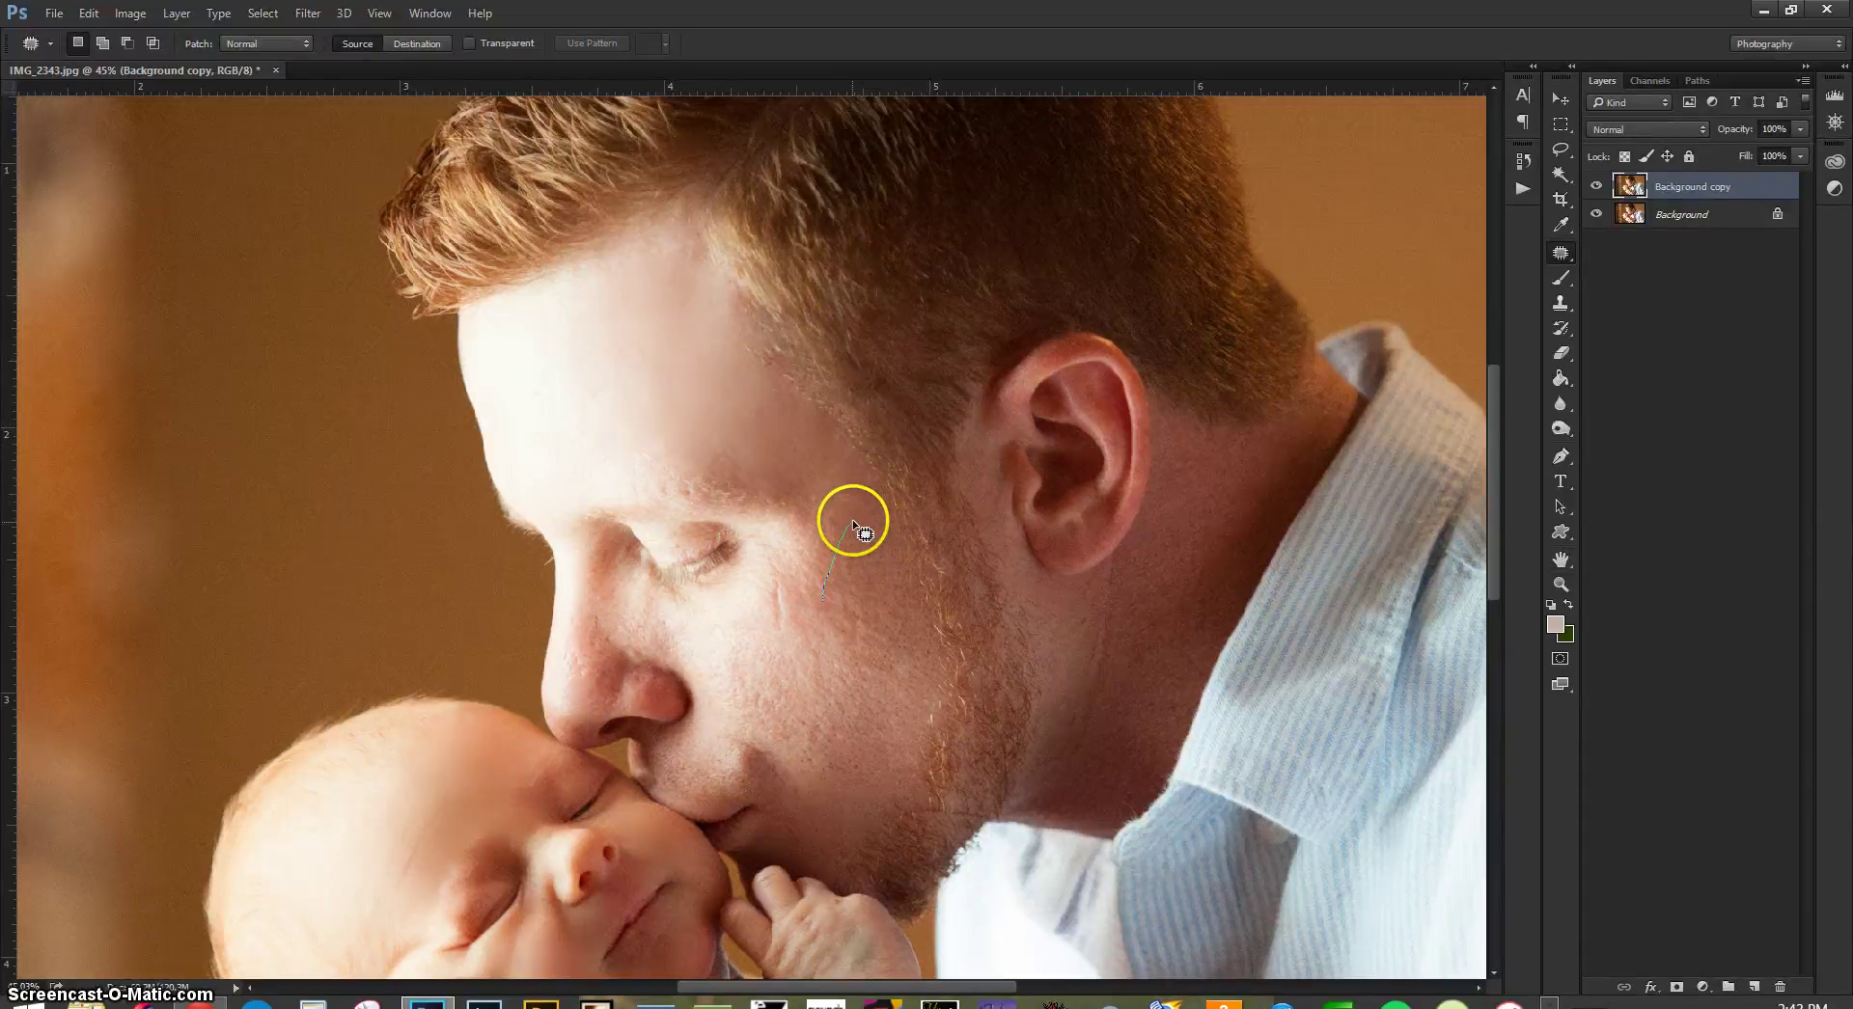
# - Patch the teardrop-shaped area of the man's outer cheek with smooth forehead skin, fade the patch, and deselect
pyautogui.moveTo(853, 519); pyautogui.dragTo(853, 522)
pyautogui.moveTo(860, 620); pyautogui.dragTo(664, 430)
pyautogui.hotkey('ctrl', 'shift', 'f')
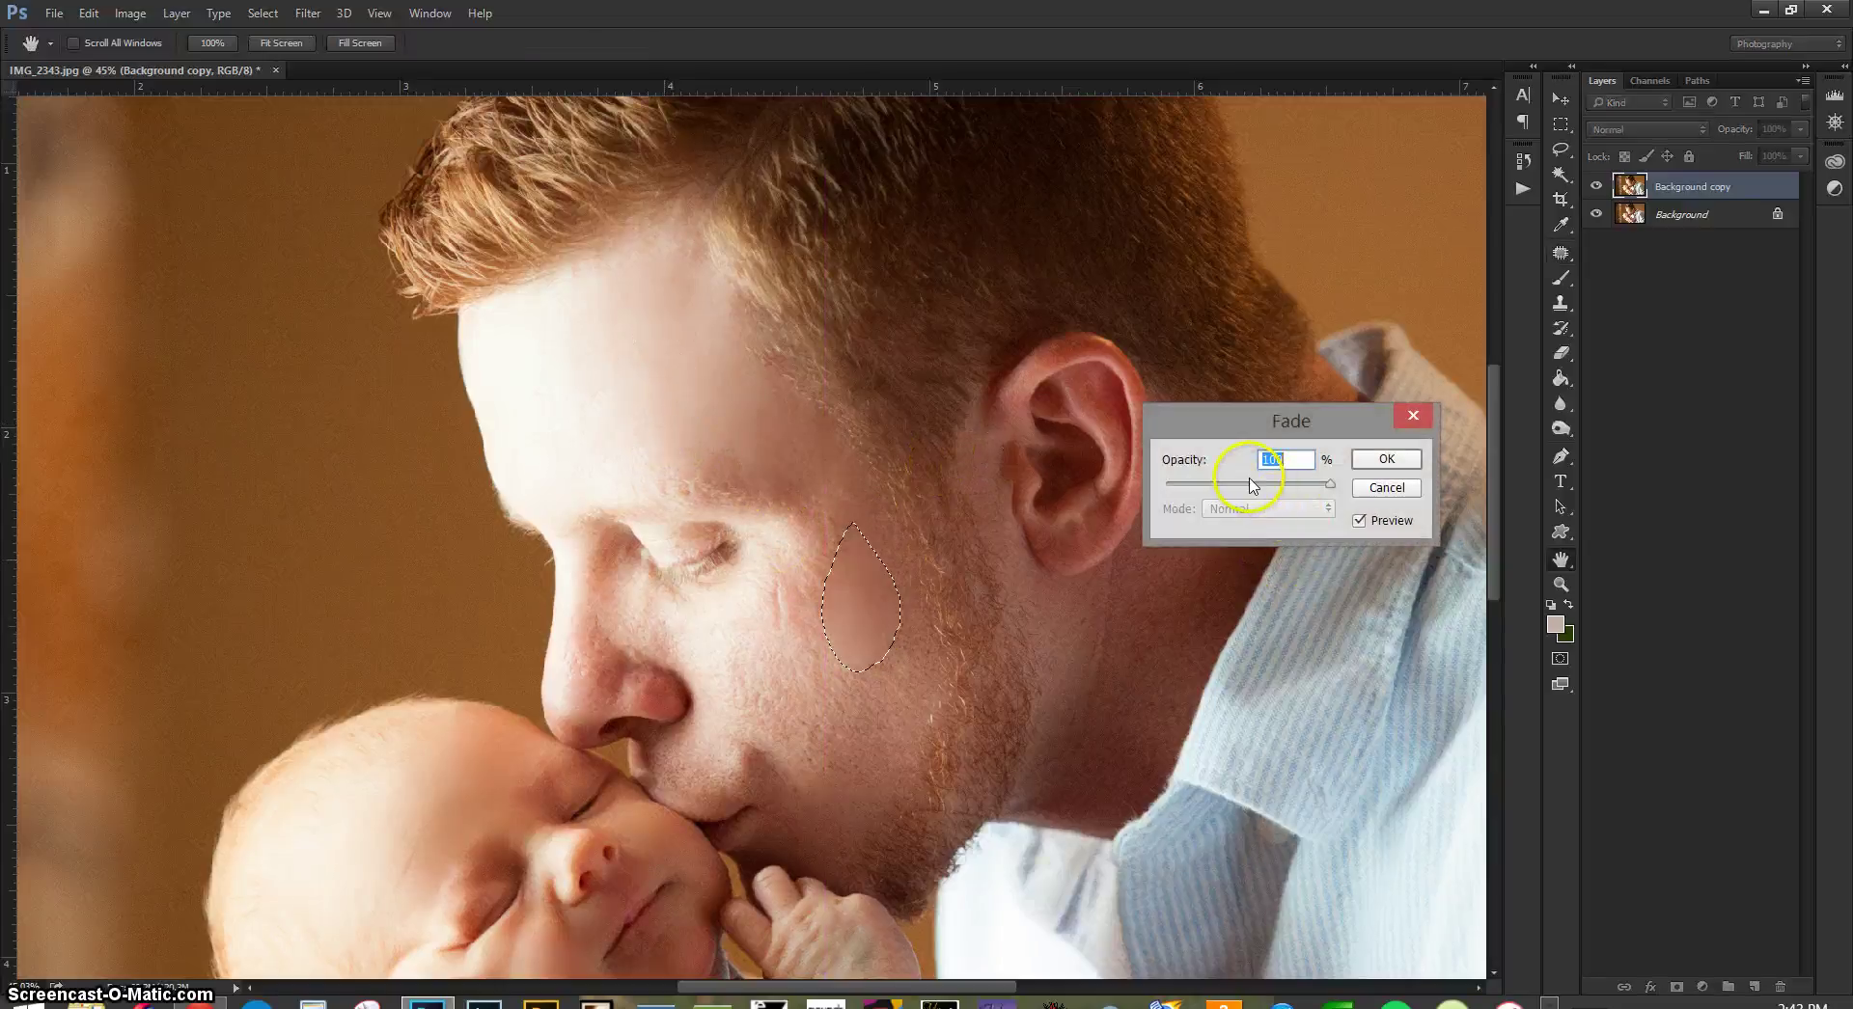
pyautogui.click(1385, 459)
pyautogui.click(927, 593)
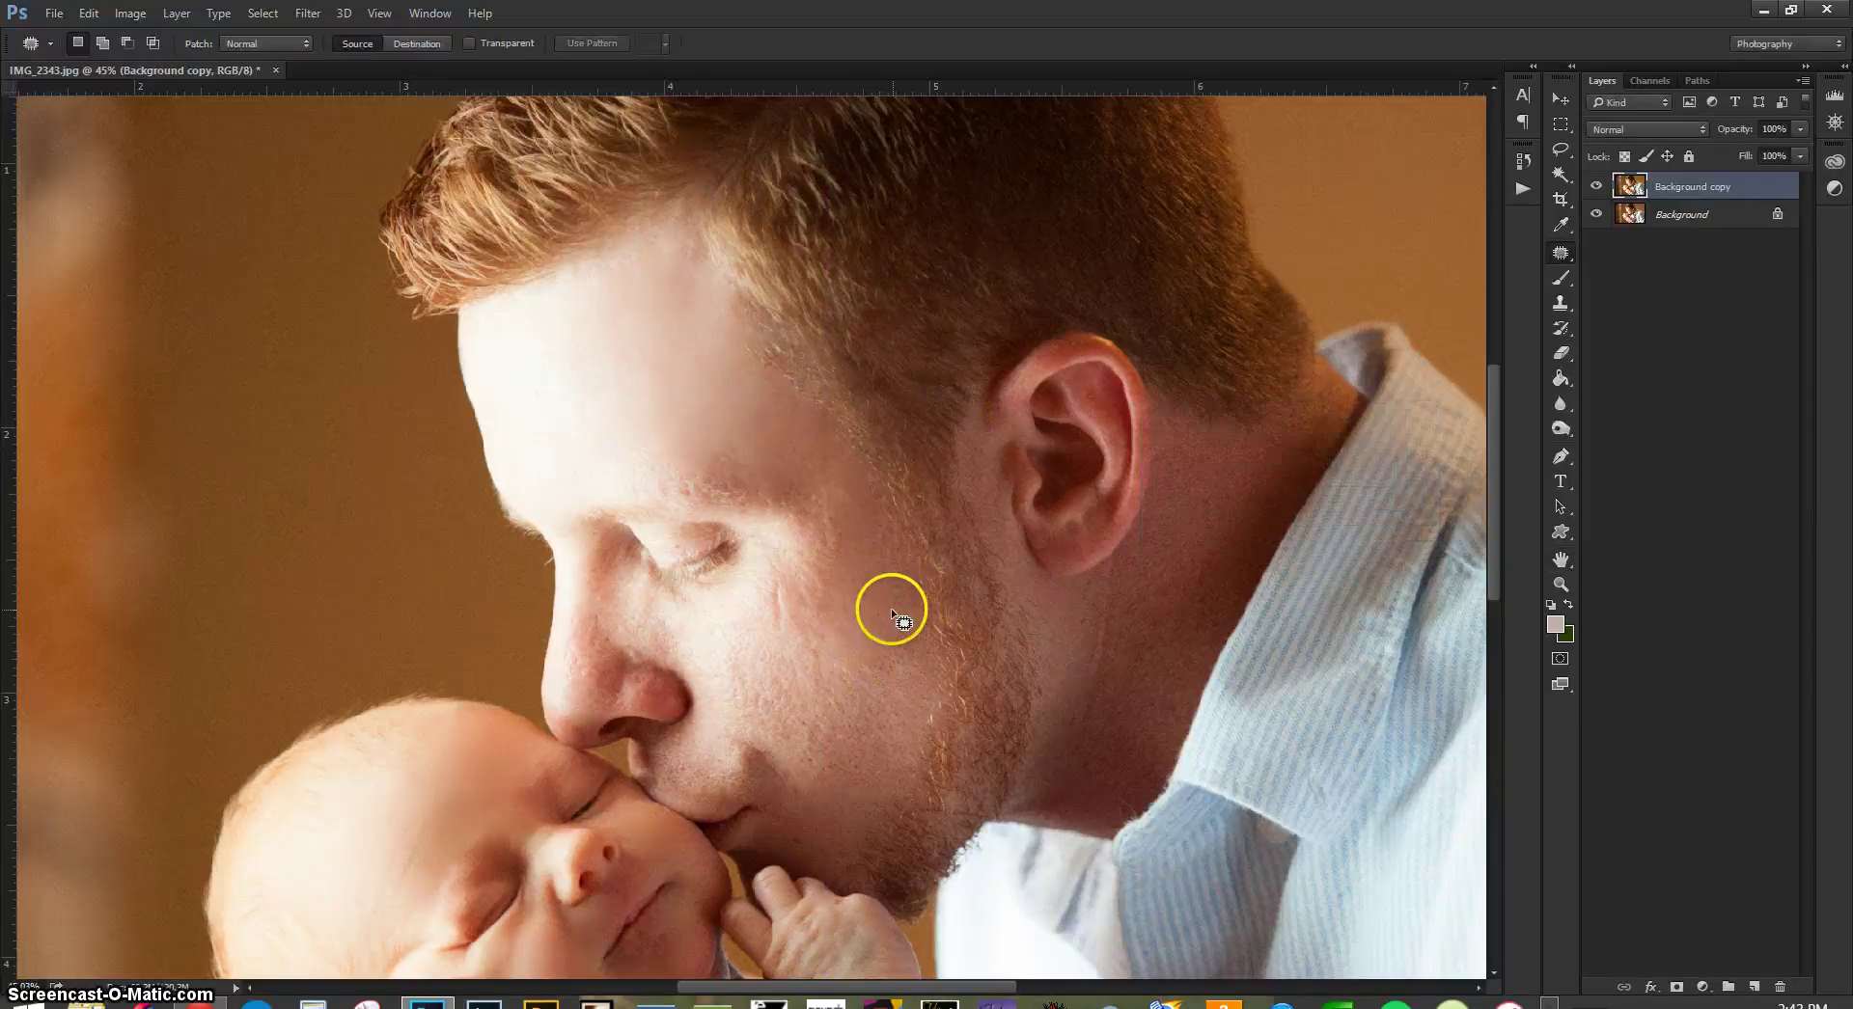
# - Patch the small rounded area of the man's cheek beside the sideburn with forehead skin, fade it, and deselect
pyautogui.moveTo(892, 611)
pyautogui.mouseDown()
pyautogui.moveTo(914, 668)
pyautogui.moveTo(691, 398)
pyautogui.mouseUp()
pyautogui.hotkey('ctrl', 'shift', 'f')
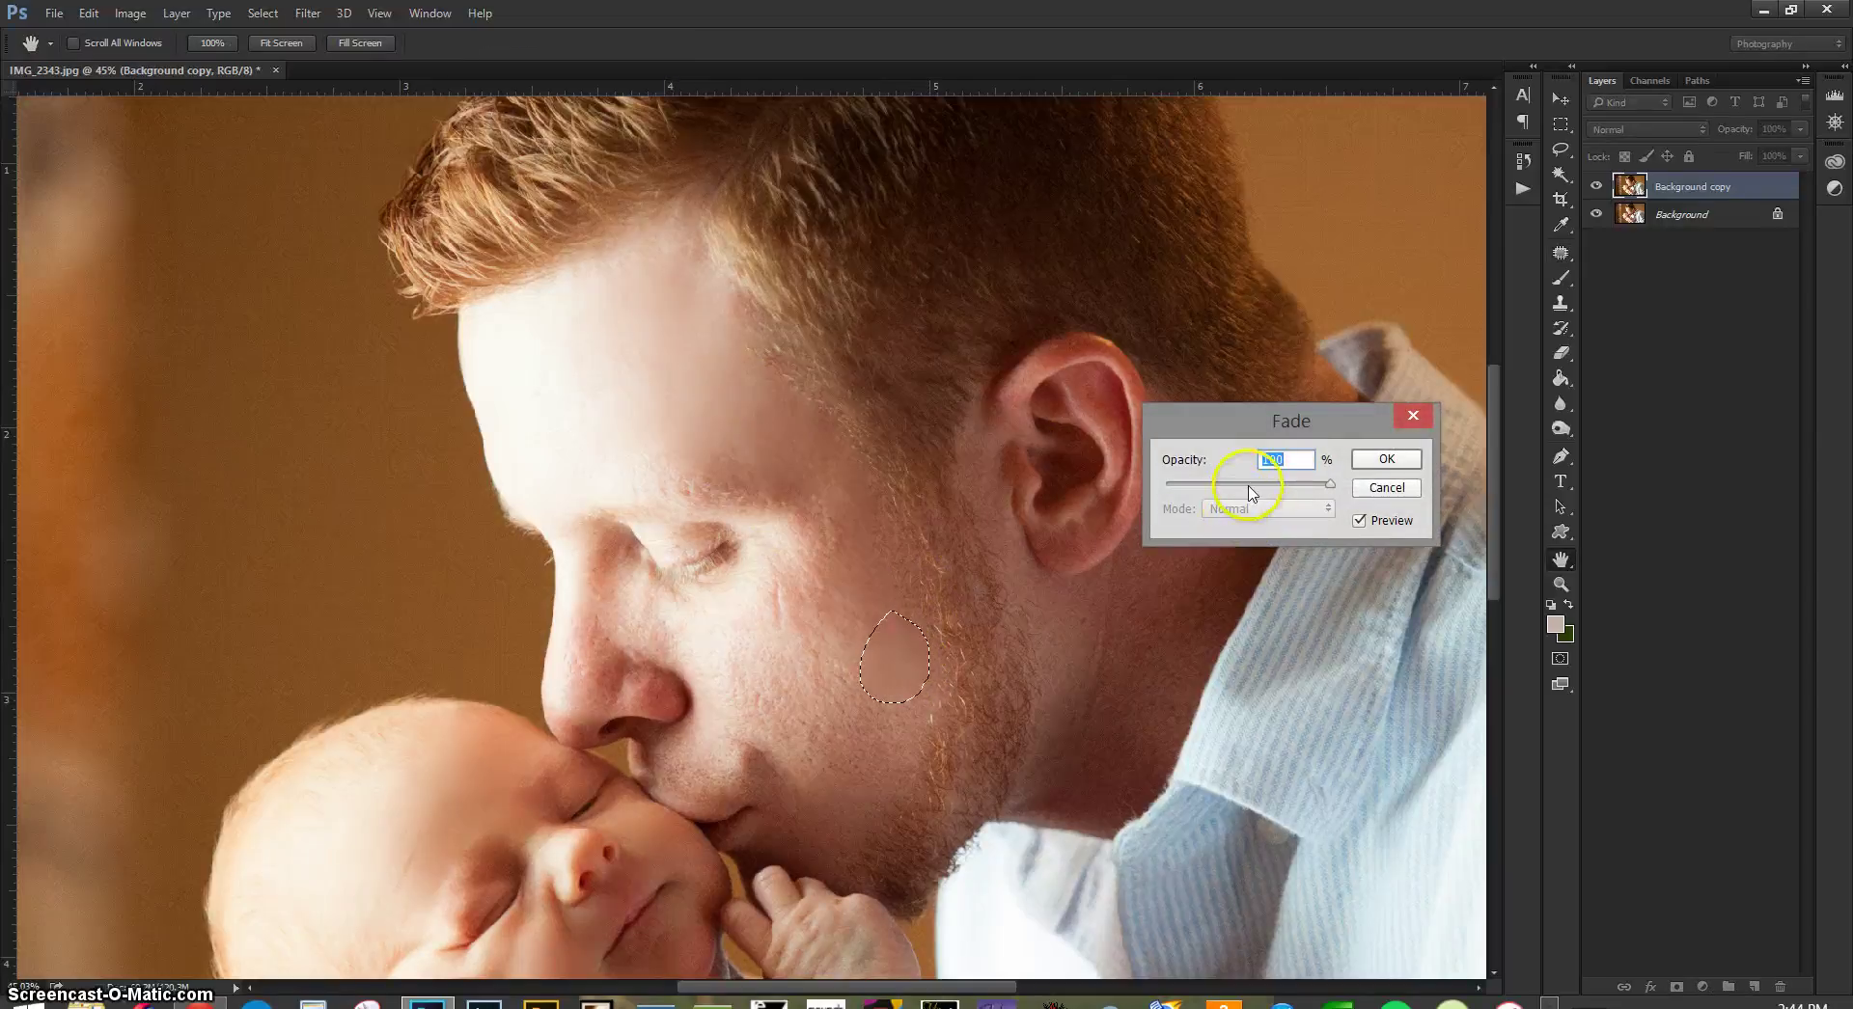
pyautogui.click(1385, 459)
pyautogui.click(889, 511)
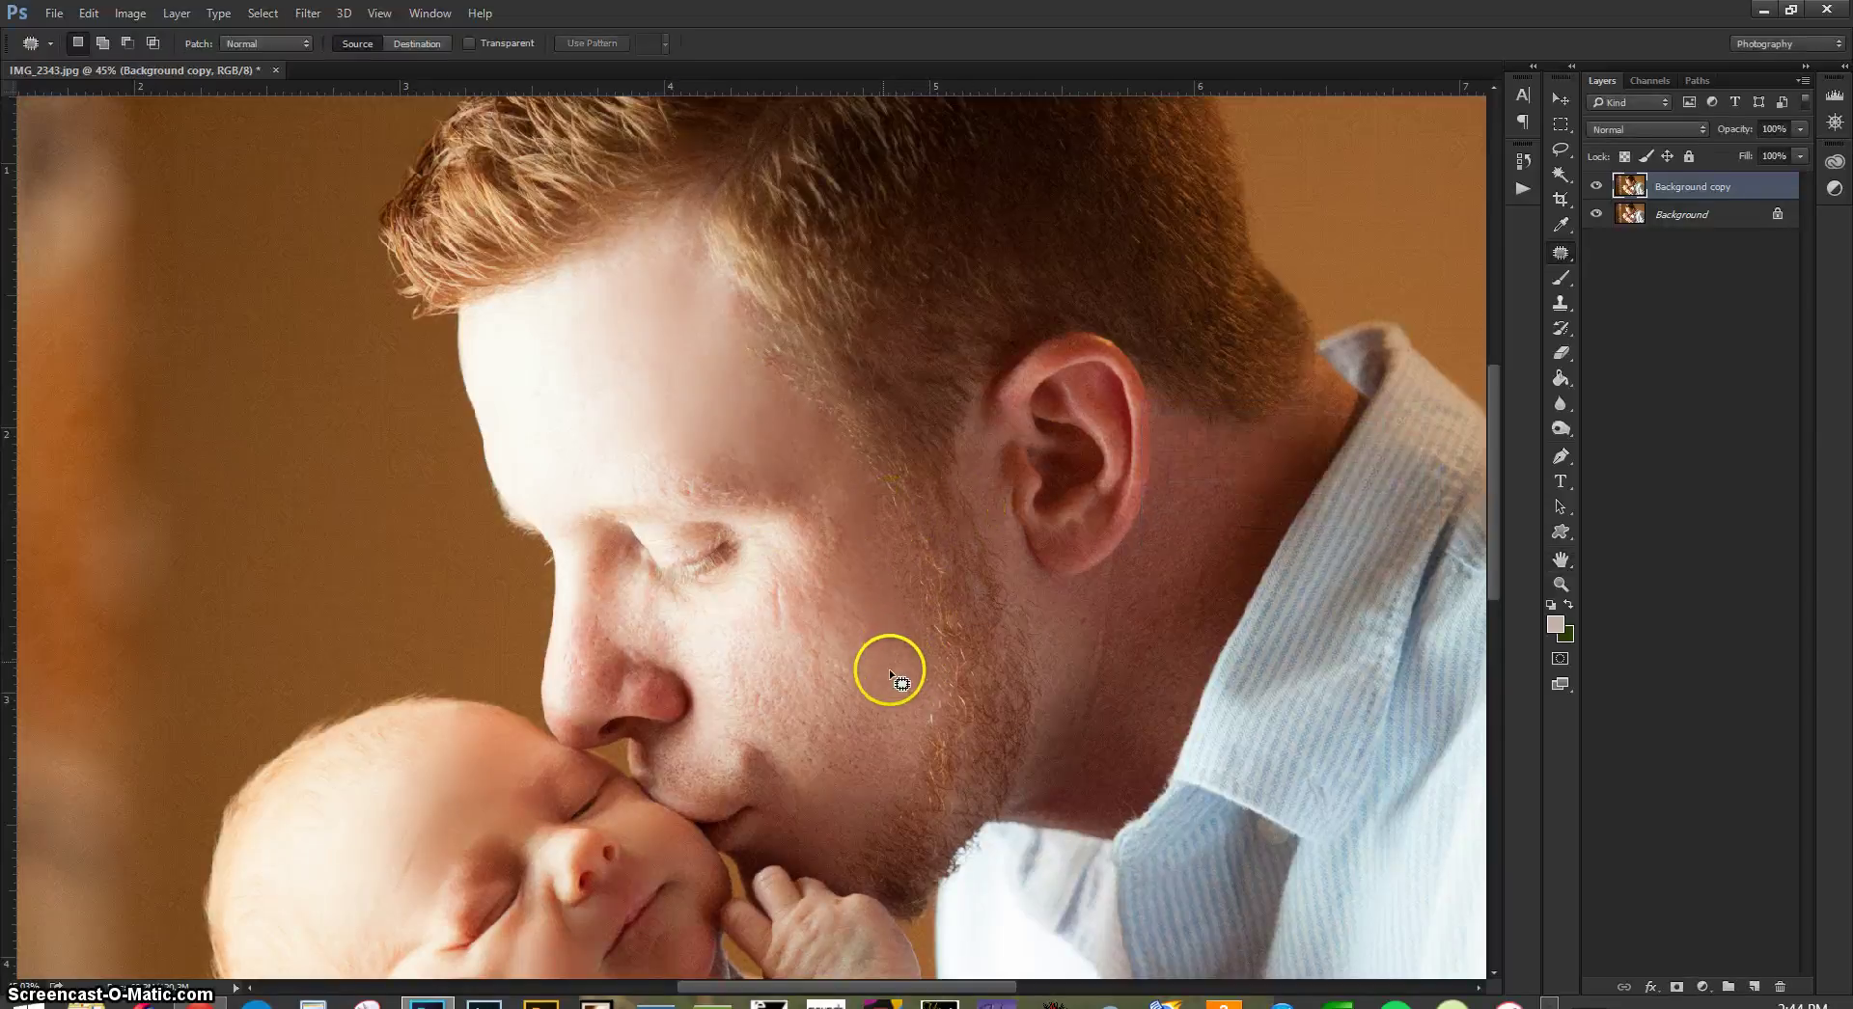
# - Patch the narrow cheek area along the edge of the man's beard with forehead skin and fade it to 54%
pyautogui.moveTo(869, 652)
pyautogui.mouseDown()
pyautogui.moveTo(906, 666)
pyautogui.moveTo(894, 740)
pyautogui.moveTo(599, 433)
pyautogui.mouseUp()
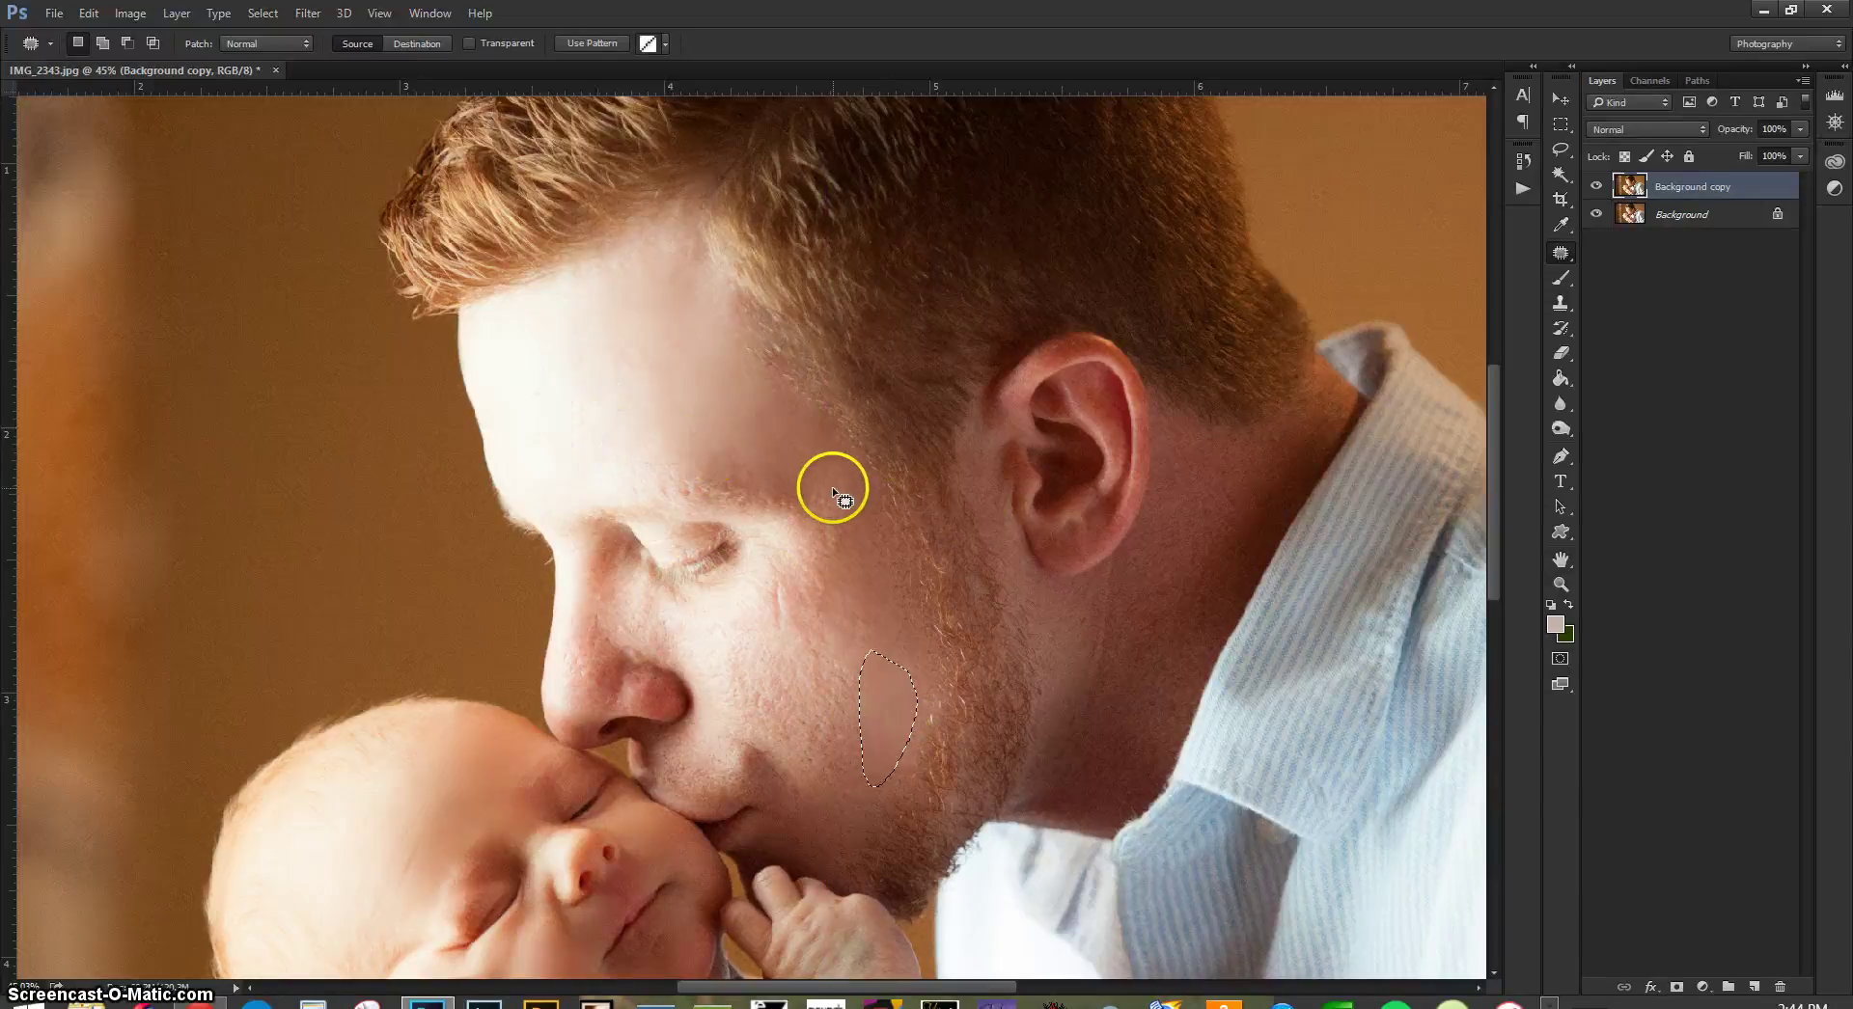
pyautogui.hotkey('ctrl', 'shift', 'f')
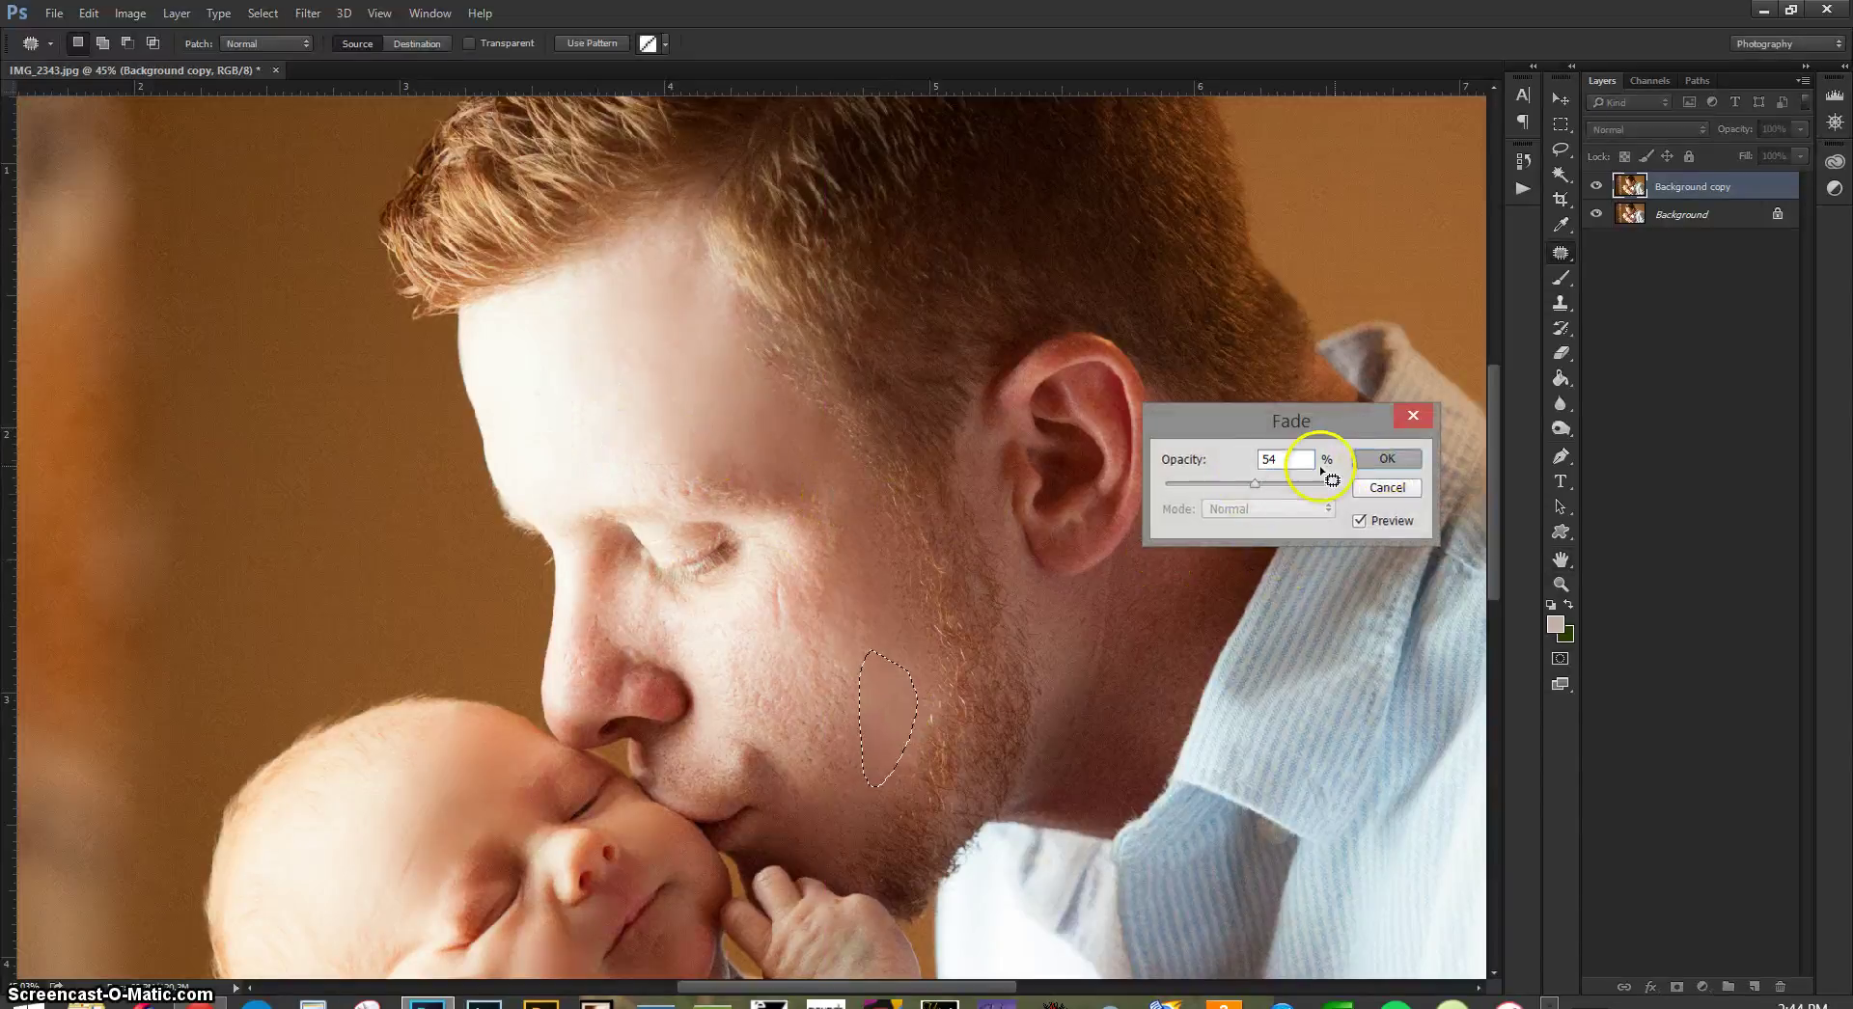
pyautogui.click(1370, 461)
# - Patch the large rounded area of the man's lower cheek with forehead skin, fade it to 42%, and deselect
pyautogui.moveTo(874, 675)
pyautogui.mouseDown()
pyautogui.moveTo(901, 744)
pyautogui.moveTo(815, 777)
pyautogui.moveTo(686, 438)
pyautogui.moveTo(628, 405)
pyautogui.mouseUp()
pyautogui.hotkey('ctrl', 'shift', 'f')
pyautogui.moveTo(1261, 484); pyautogui.dragTo(1234, 485)
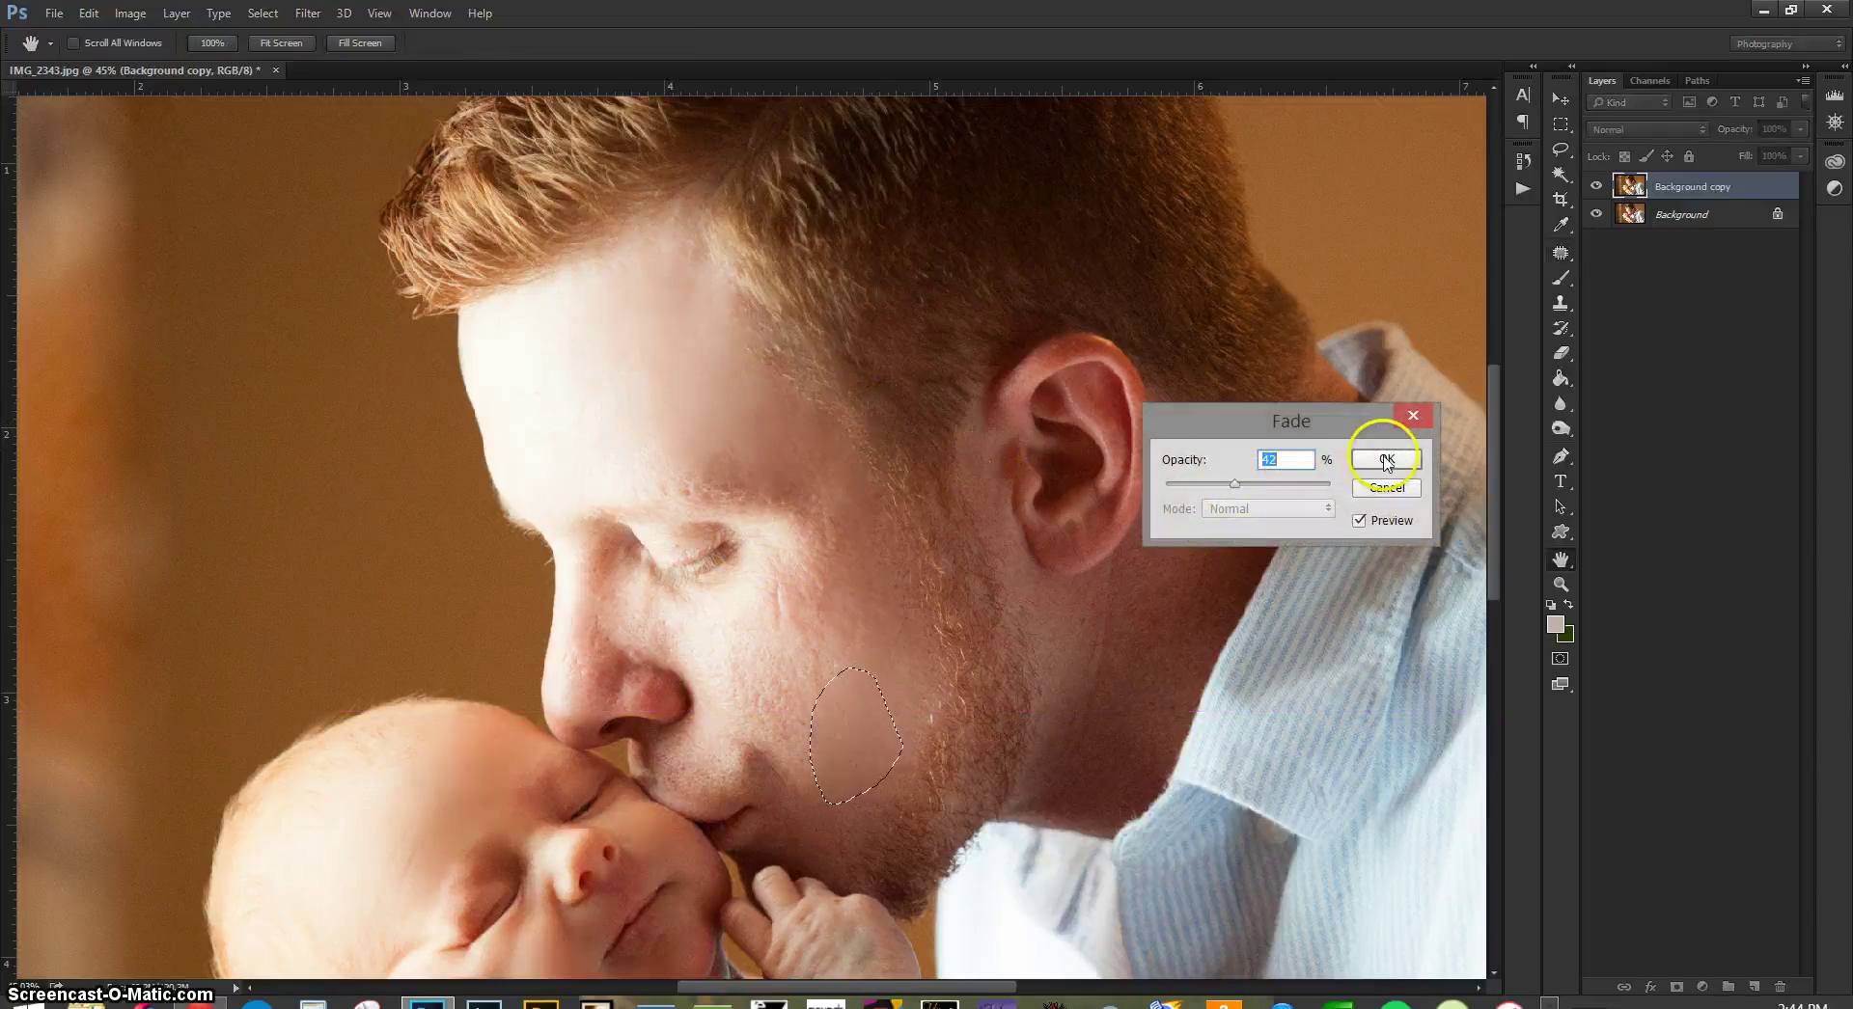
pyautogui.click(1386, 462)
pyautogui.hotkey('ctrl', 'd')
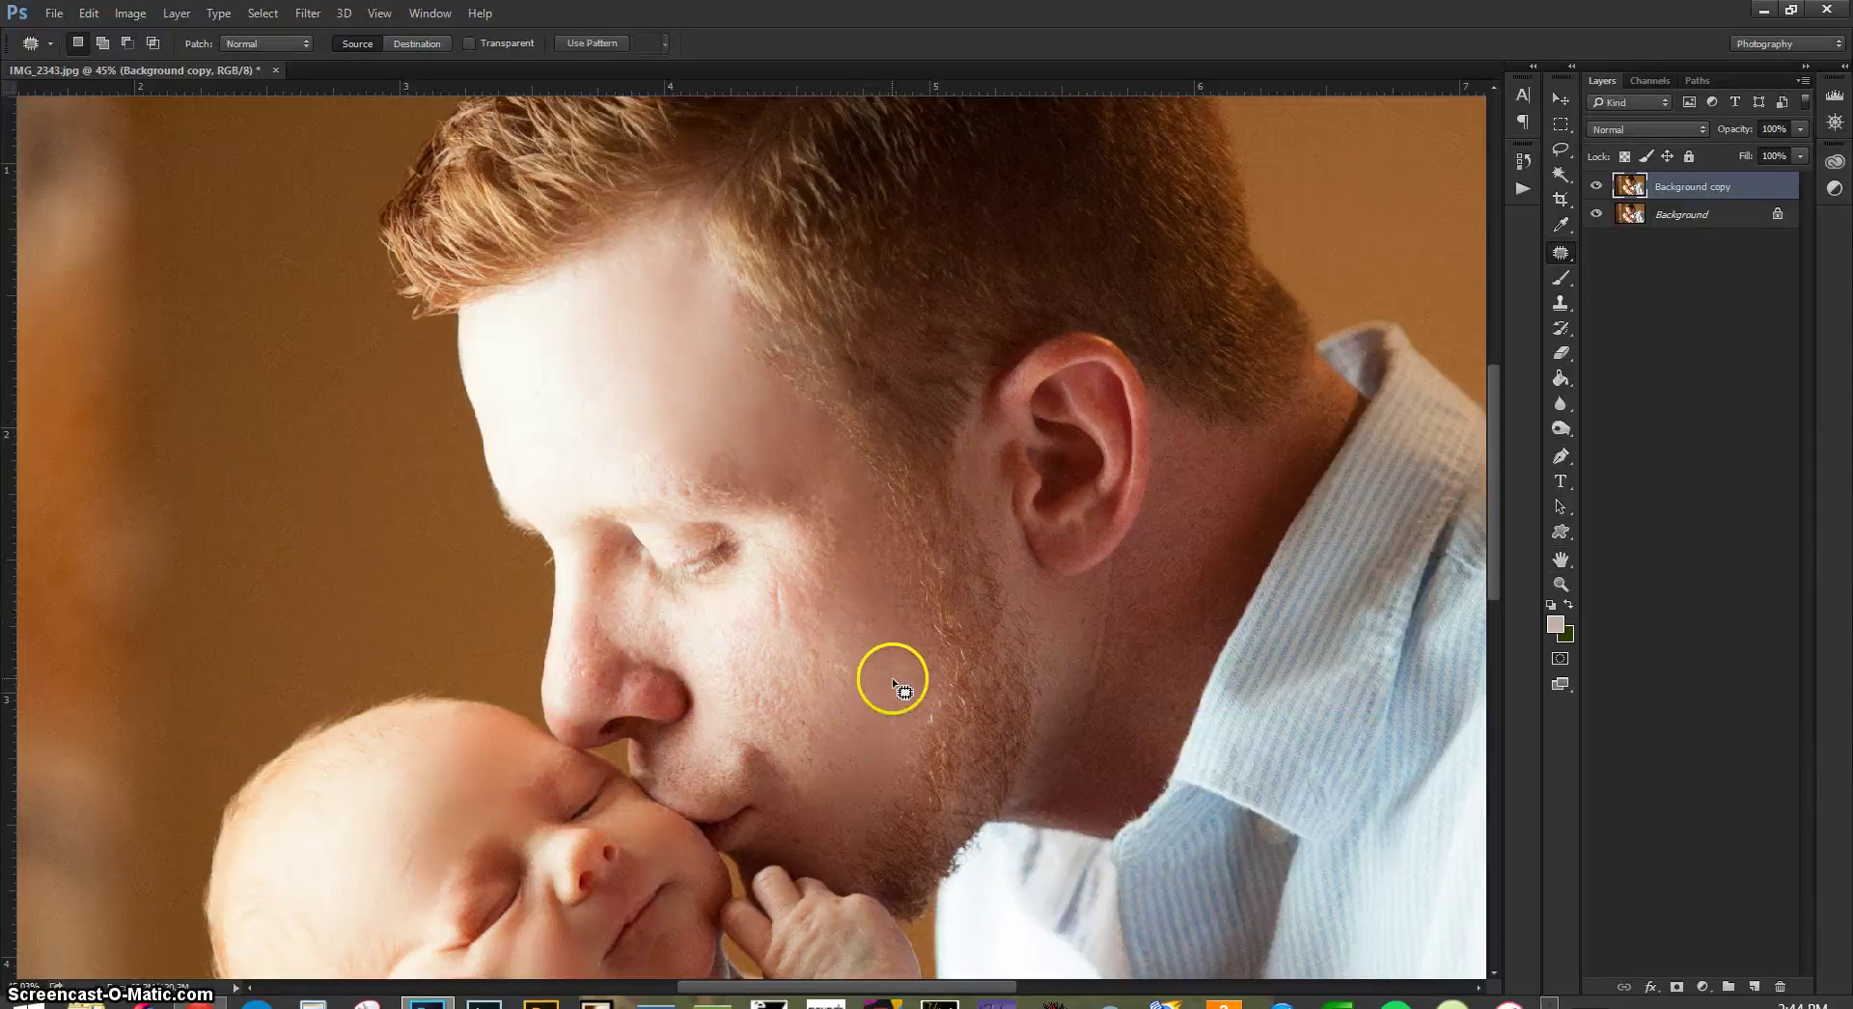
# - Patch the narrow leaf-shaped strip down the man's outer cheek with forehead skin, fade it to 49%, and deselect
pyautogui.moveTo(892, 679); pyautogui.dragTo(853, 611)
pyautogui.moveTo(856, 666)
pyautogui.mouseDown()
pyautogui.moveTo(856, 621)
pyautogui.moveTo(712, 400)
pyautogui.mouseUp()
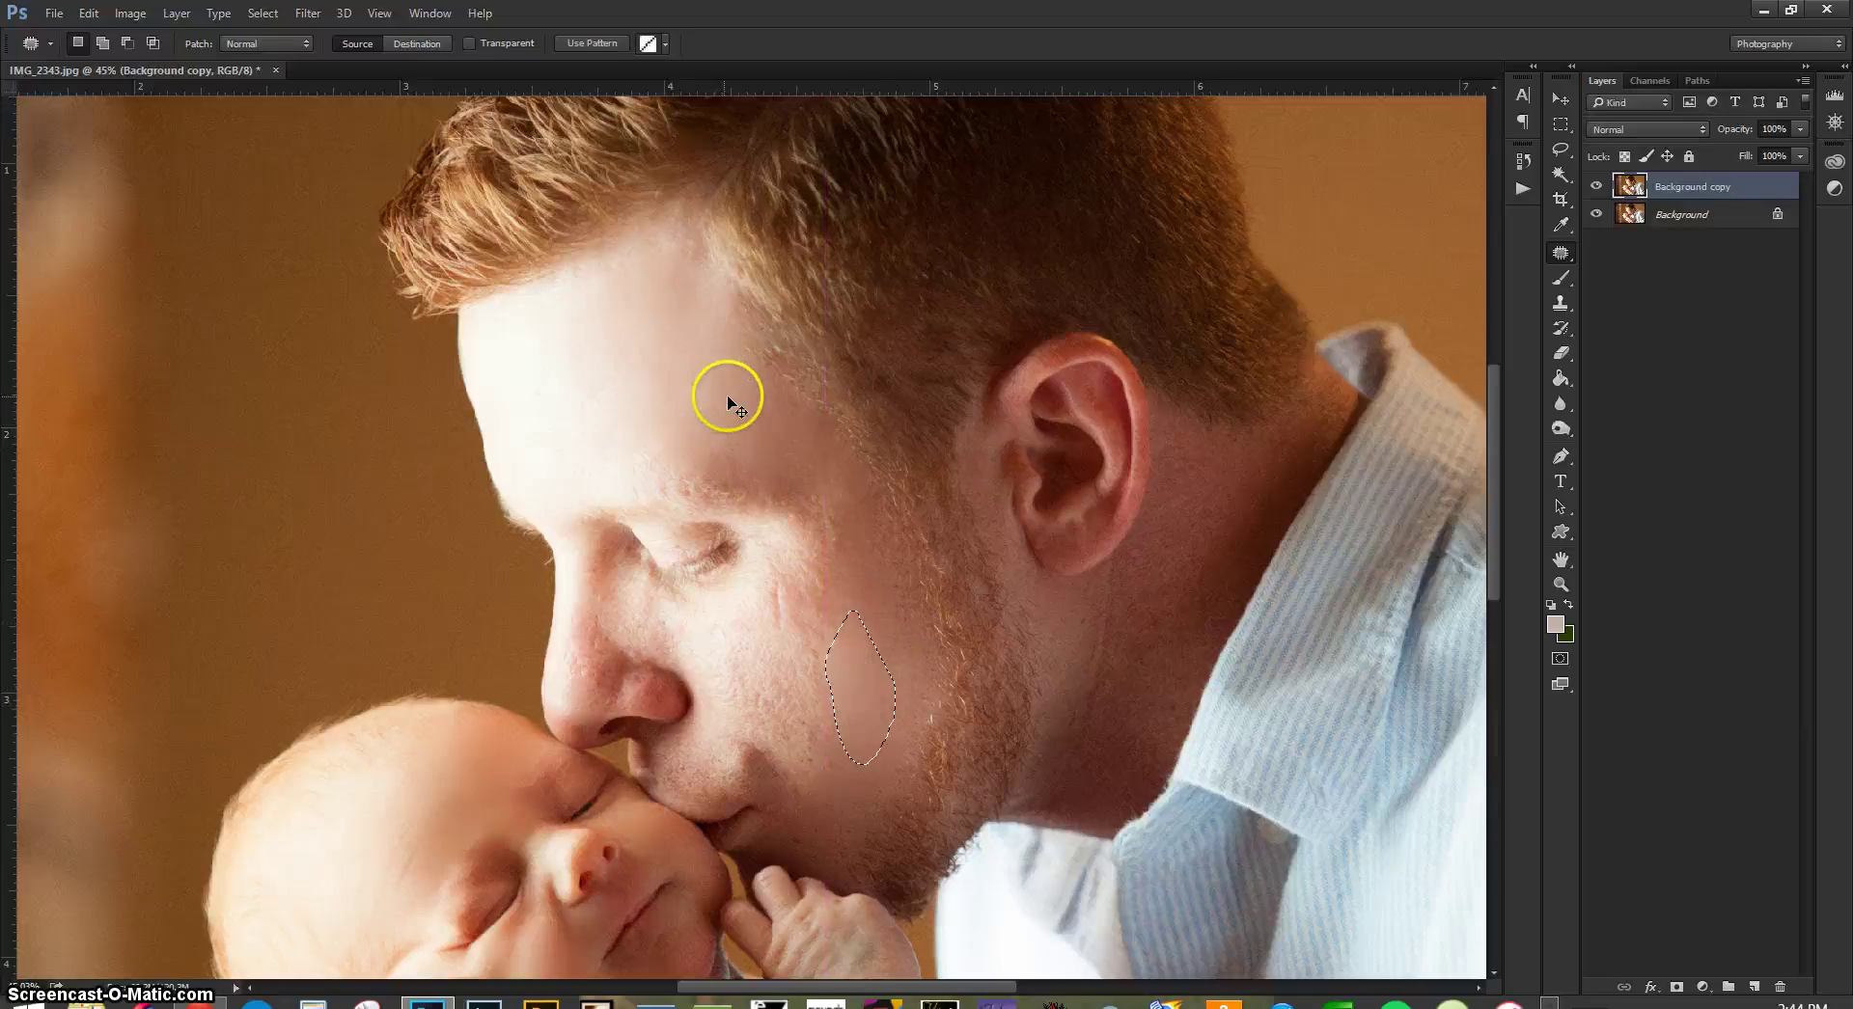
pyautogui.hotkey('ctrl', 'shift', 'f')
pyautogui.click(1246, 486)
pyautogui.click(1385, 459)
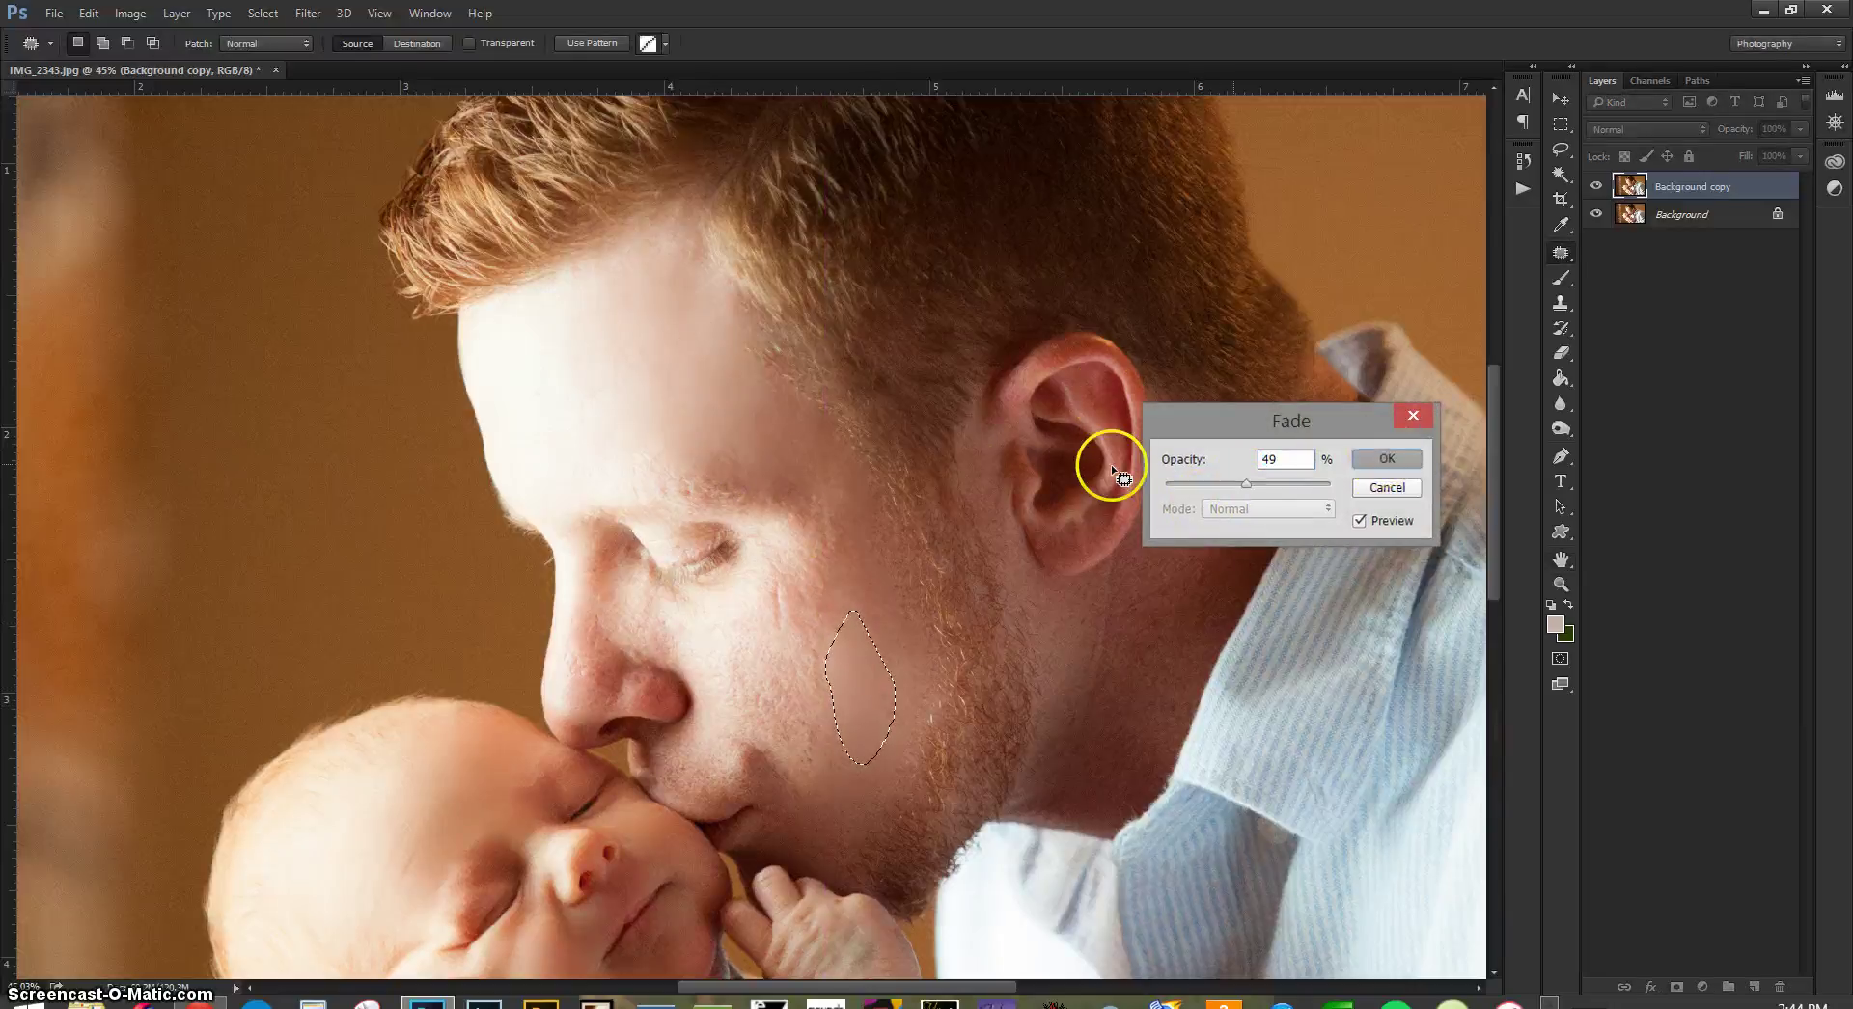
pyautogui.hotkey('ctrl', 'd')
# - Patch the round area of the man's lower cheek behind the mouth corner with forehead skin and fade it to 45%
pyautogui.moveTo(841, 698)
pyautogui.mouseDown()
pyautogui.moveTo(719, 550)
pyautogui.moveTo(546, 395)
pyautogui.mouseUp()
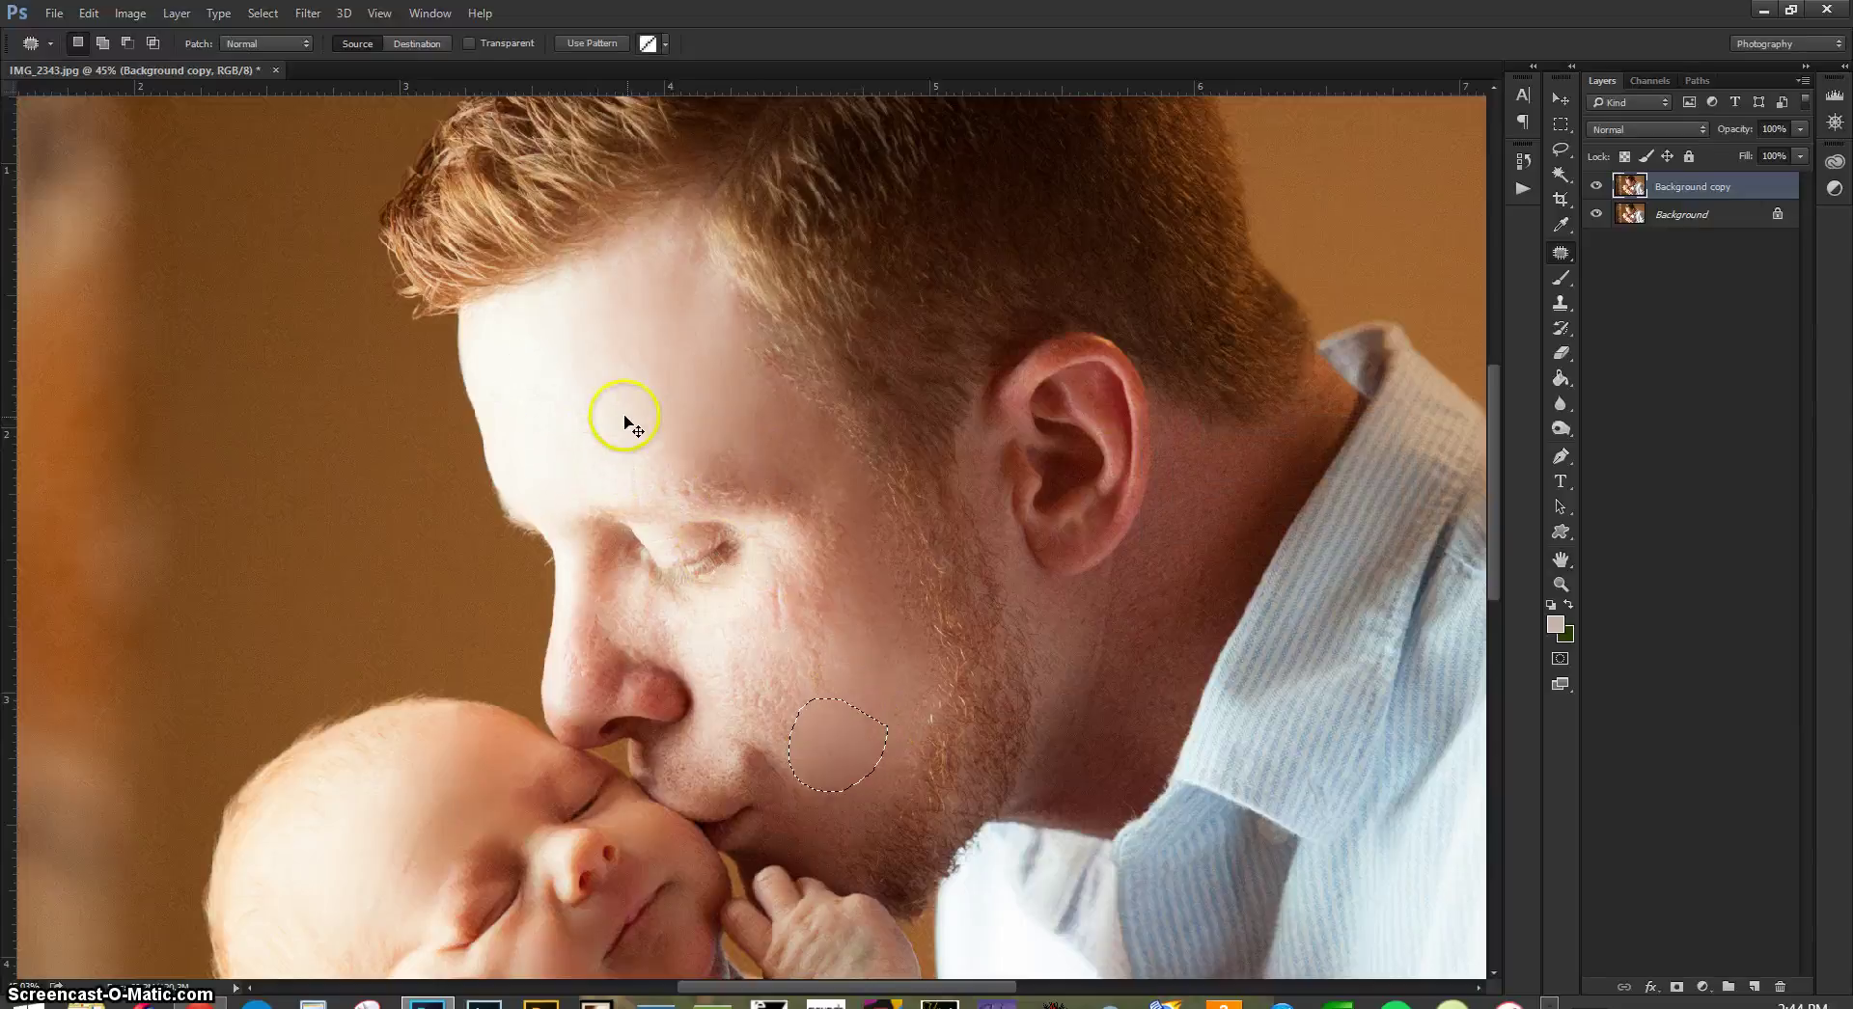
pyautogui.hotkey('ctrl', 'shift', 'f')
pyautogui.click(1252, 489)
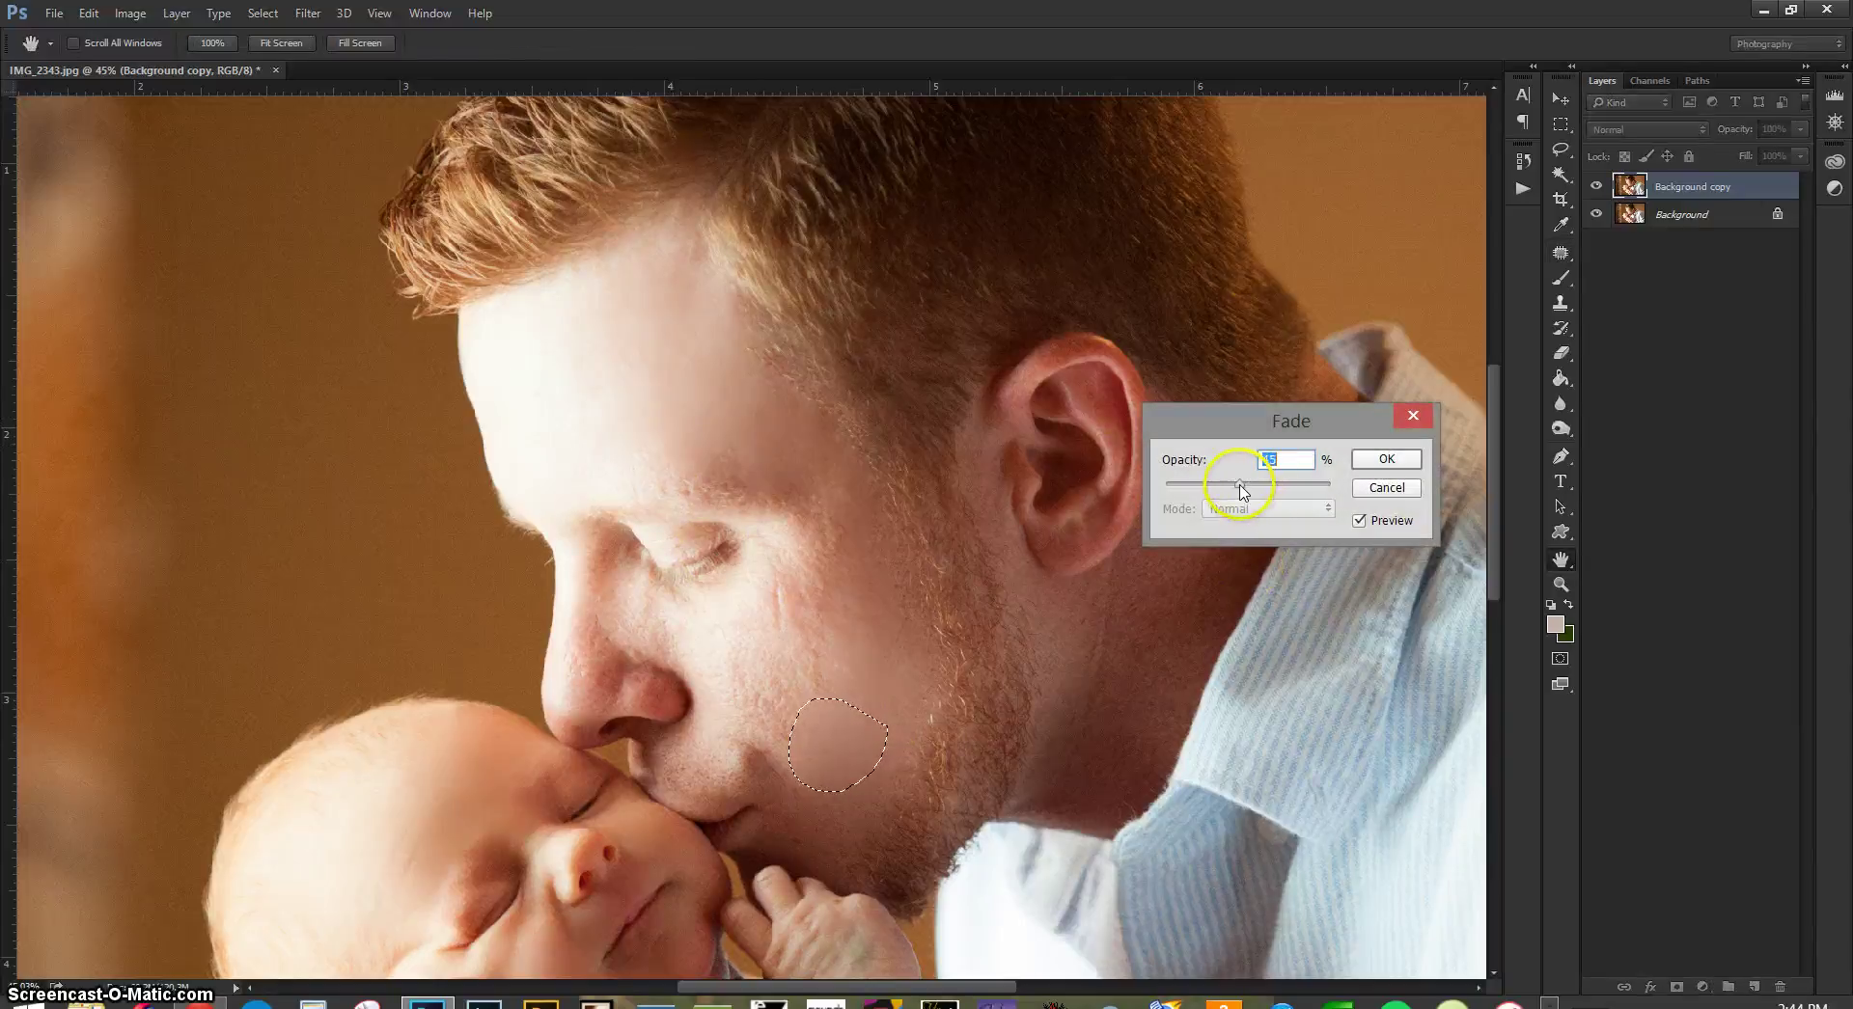
pyautogui.click(1386, 460)
# - Patch the textured middle of the man's cheek with smooth forehead skin, fade the patch, and deselect
pyautogui.moveTo(797, 700)
pyautogui.mouseDown()
pyautogui.moveTo(829, 754)
pyautogui.moveTo(861, 727)
pyautogui.moveTo(829, 705)
pyautogui.moveTo(694, 391)
pyautogui.mouseUp()
pyautogui.hotkey('ctrl', 'shift', 'f')
pyautogui.moveTo(1245, 483); pyautogui.dragTo(1257, 483)
pyautogui.click(1383, 459)
pyautogui.hotkey('ctrl', 'd')
# - Patch the slanted cheek area between the man's nostril and mid-cheek with forehead skin and fade it to 46%
pyautogui.moveTo(827, 710)
pyautogui.mouseDown()
pyautogui.moveTo(744, 722)
pyautogui.moveTo(735, 630)
pyautogui.moveTo(759, 631)
pyautogui.mouseUp()
pyautogui.moveTo(771, 707); pyautogui.dragTo(770, 660)
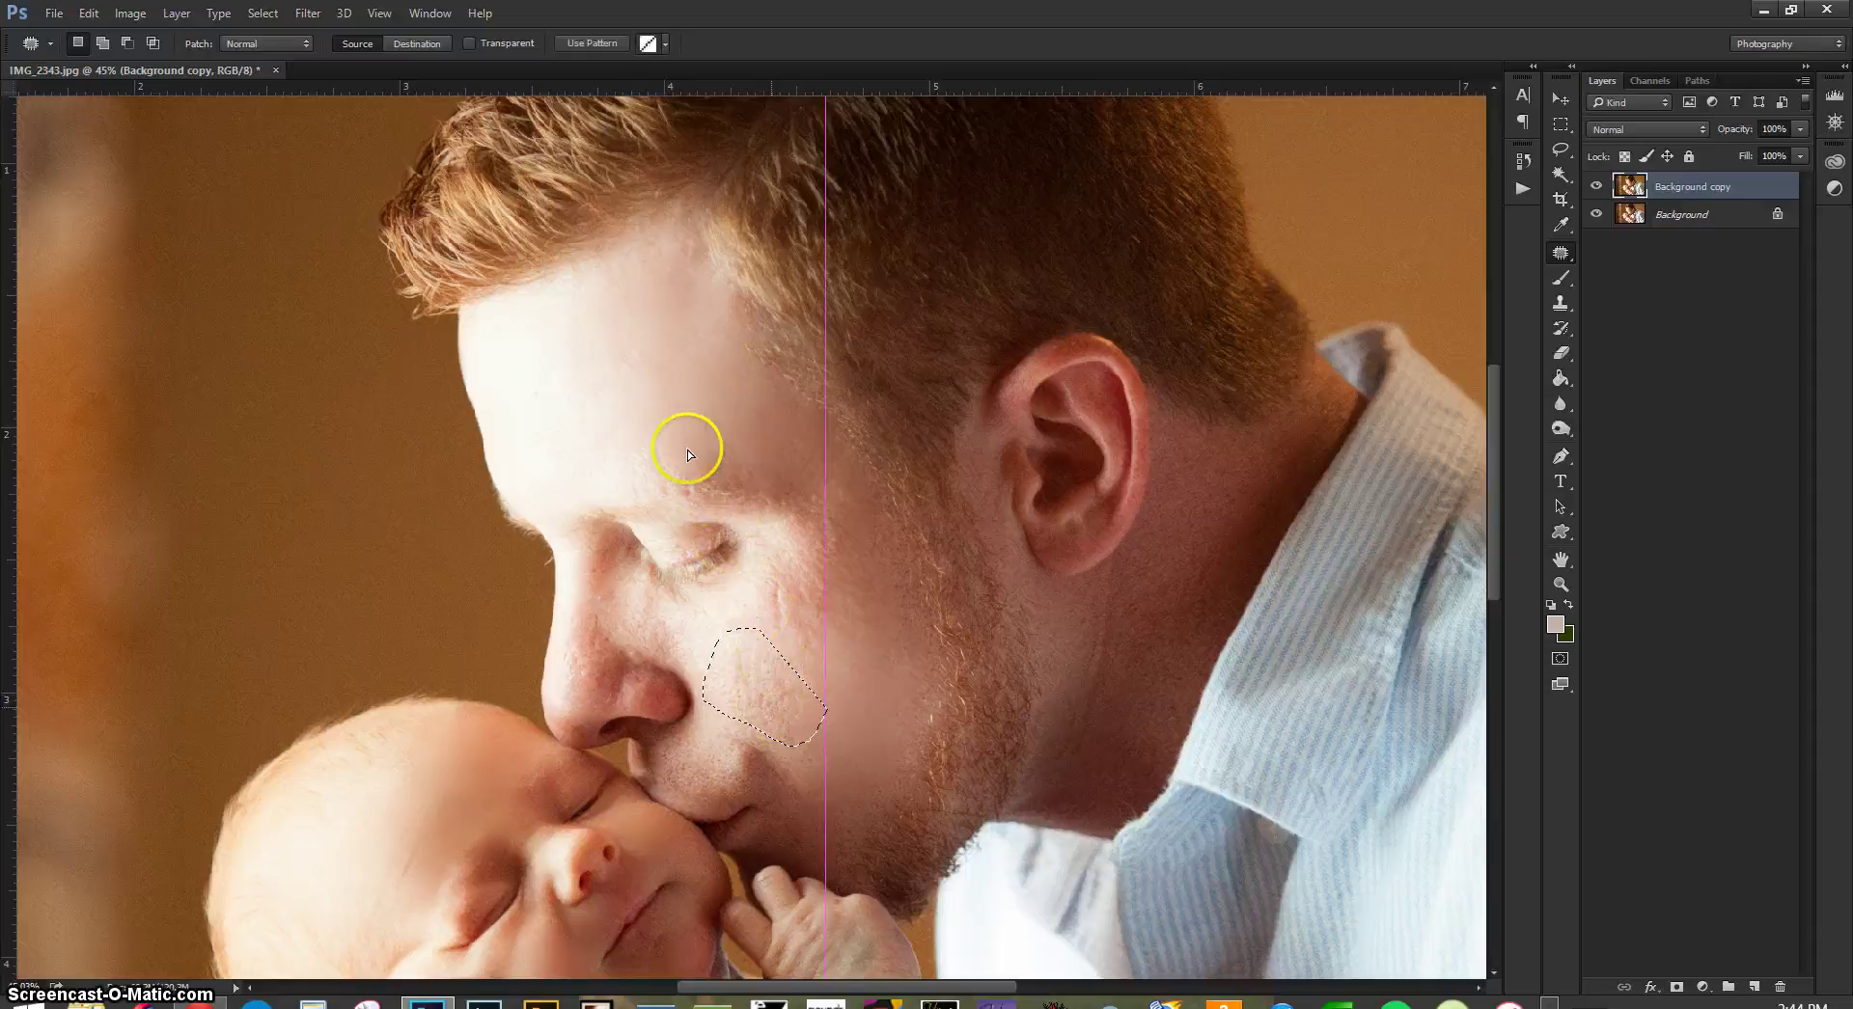
pyautogui.moveTo(687, 450); pyautogui.dragTo(701, 394)
pyautogui.hotkey('ctrl', 'shift', 'f')
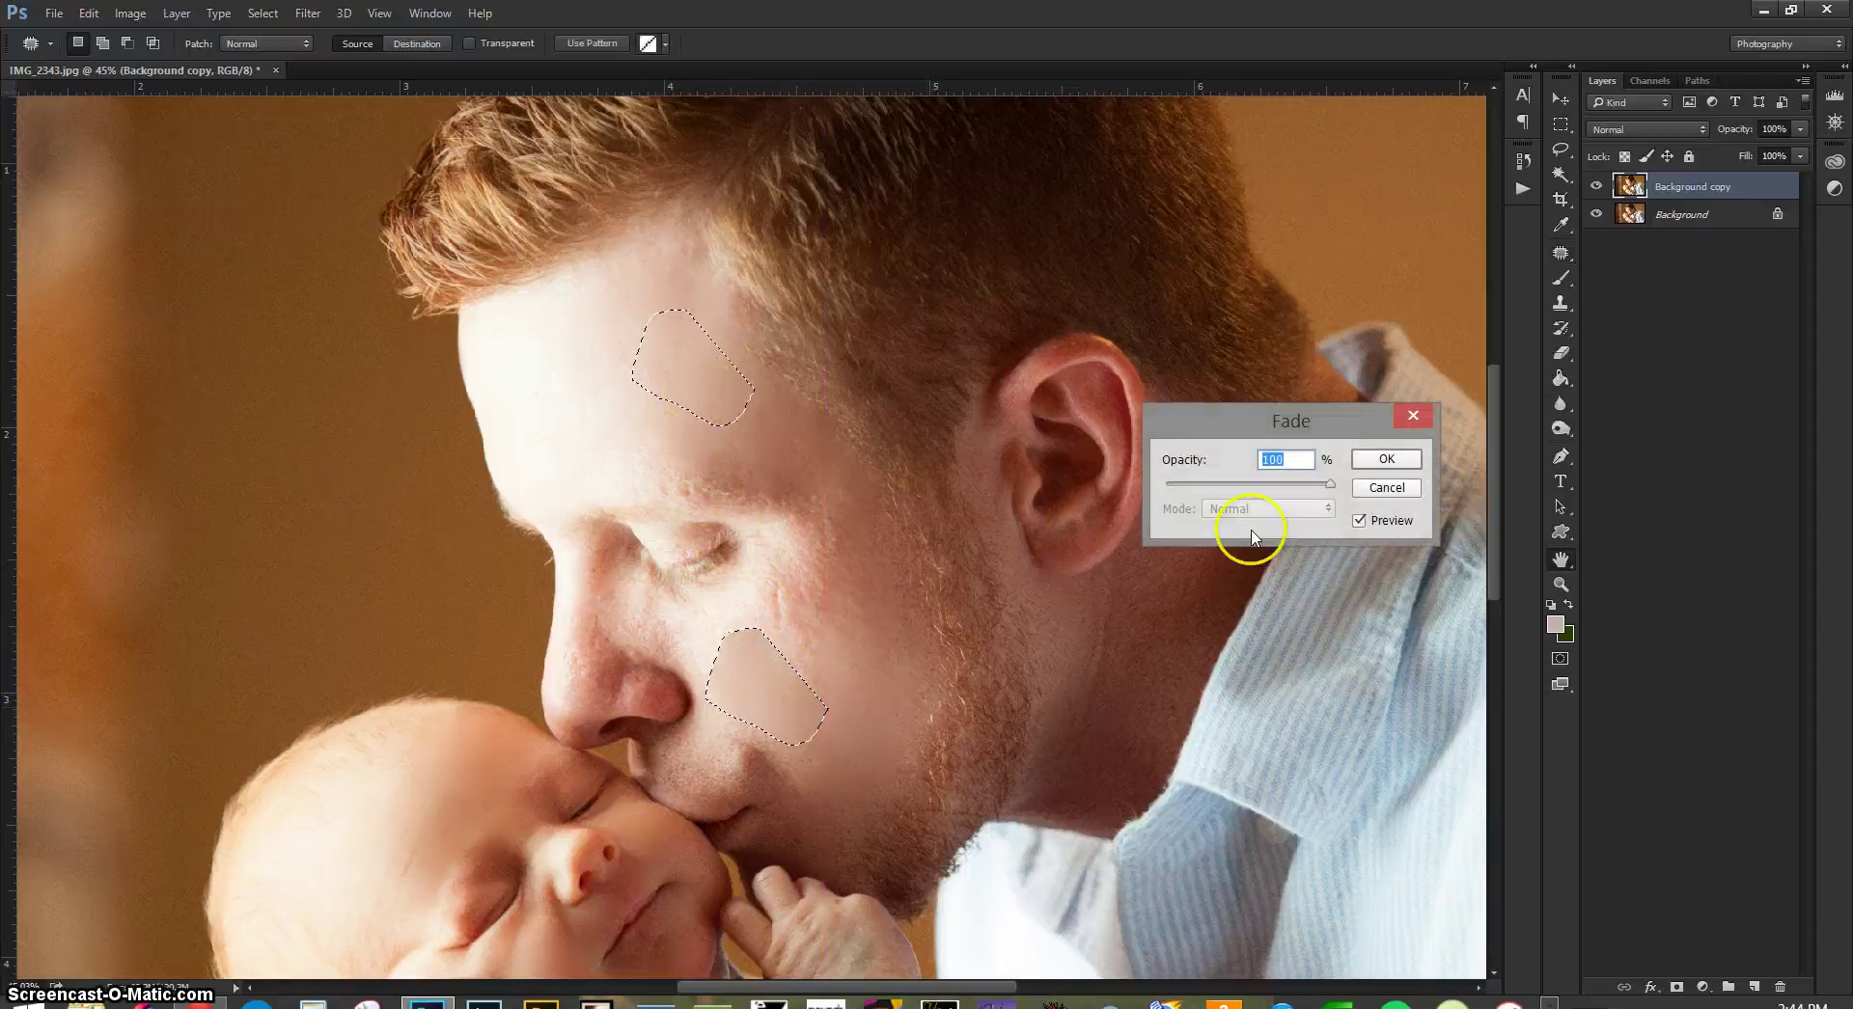
pyautogui.click(1249, 486)
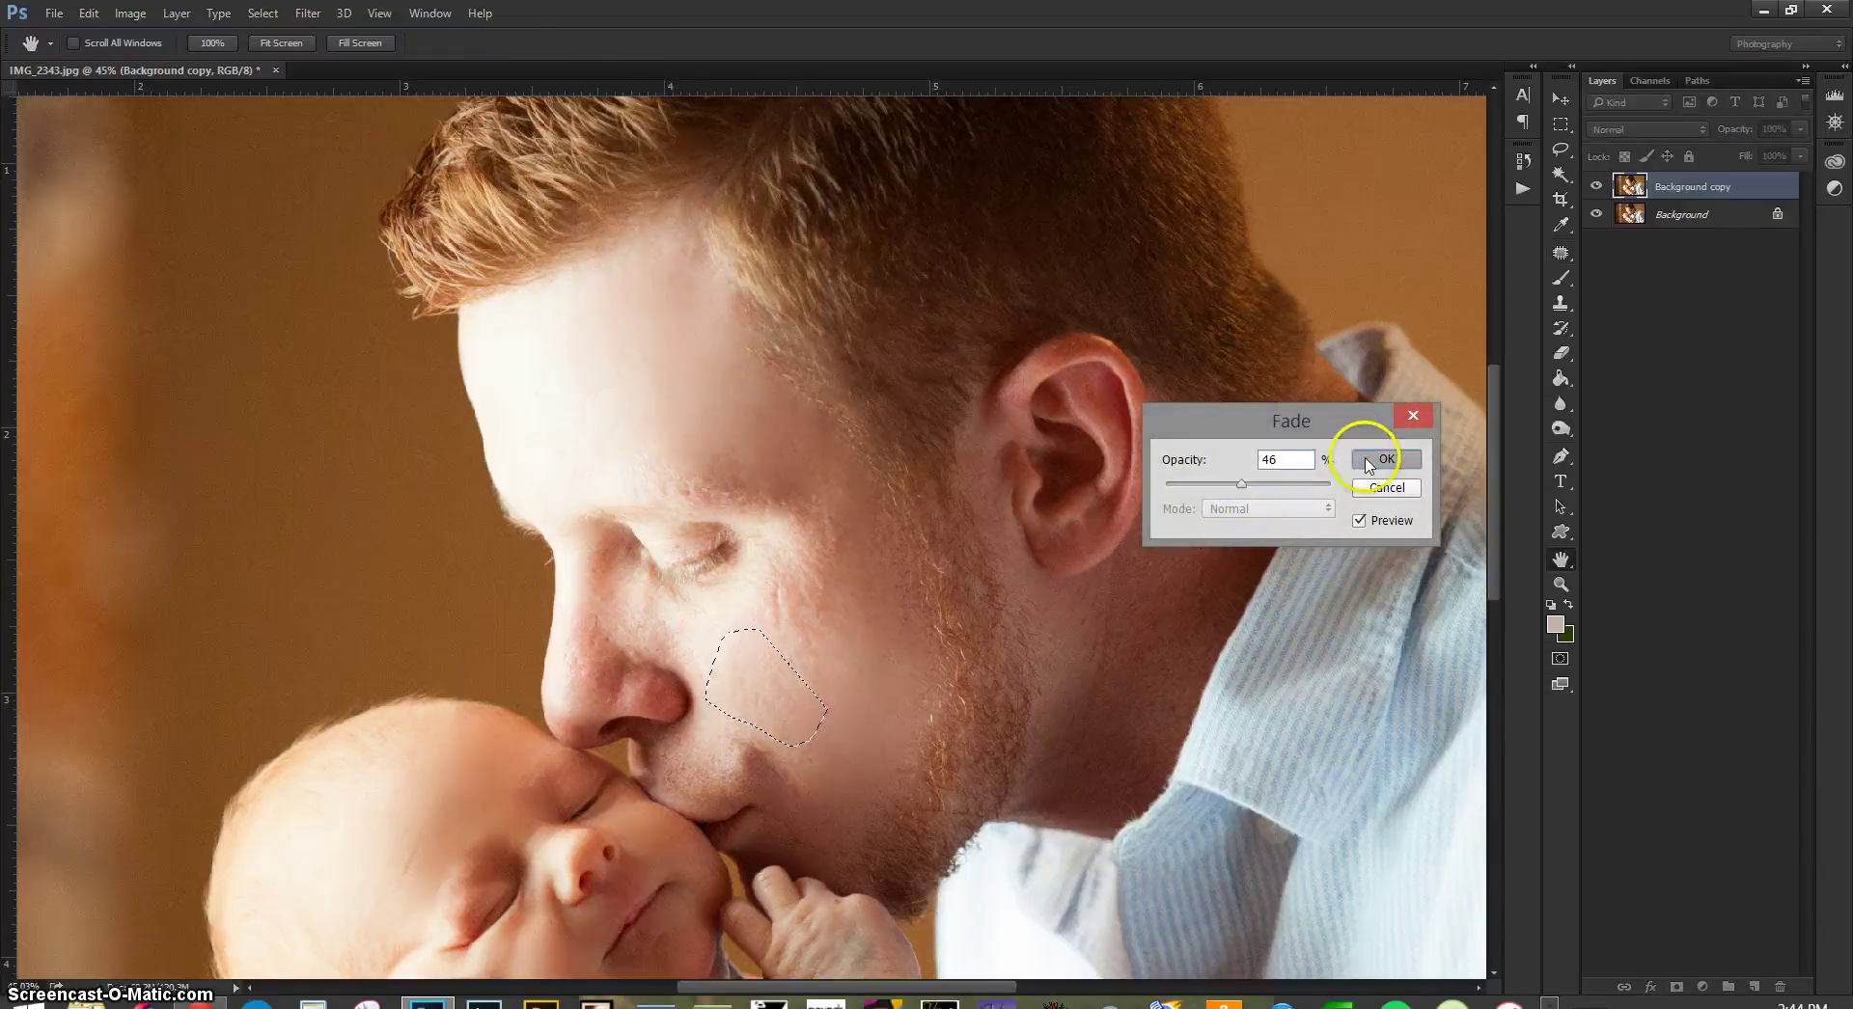
pyautogui.click(1386, 459)
# - Patch the reddish oval of the man's upper cheek below the outer eye with forehead skin and fade the patch
pyautogui.moveTo(822, 573)
pyautogui.mouseDown()
pyautogui.moveTo(754, 605)
pyautogui.moveTo(824, 680)
pyautogui.moveTo(820, 569)
pyautogui.mouseUp()
pyautogui.moveTo(819, 646)
pyautogui.mouseDown()
pyautogui.moveTo(733, 415)
pyautogui.moveTo(705, 390)
pyautogui.mouseUp()
pyautogui.hotkey('ctrl', 'shift', 'f')
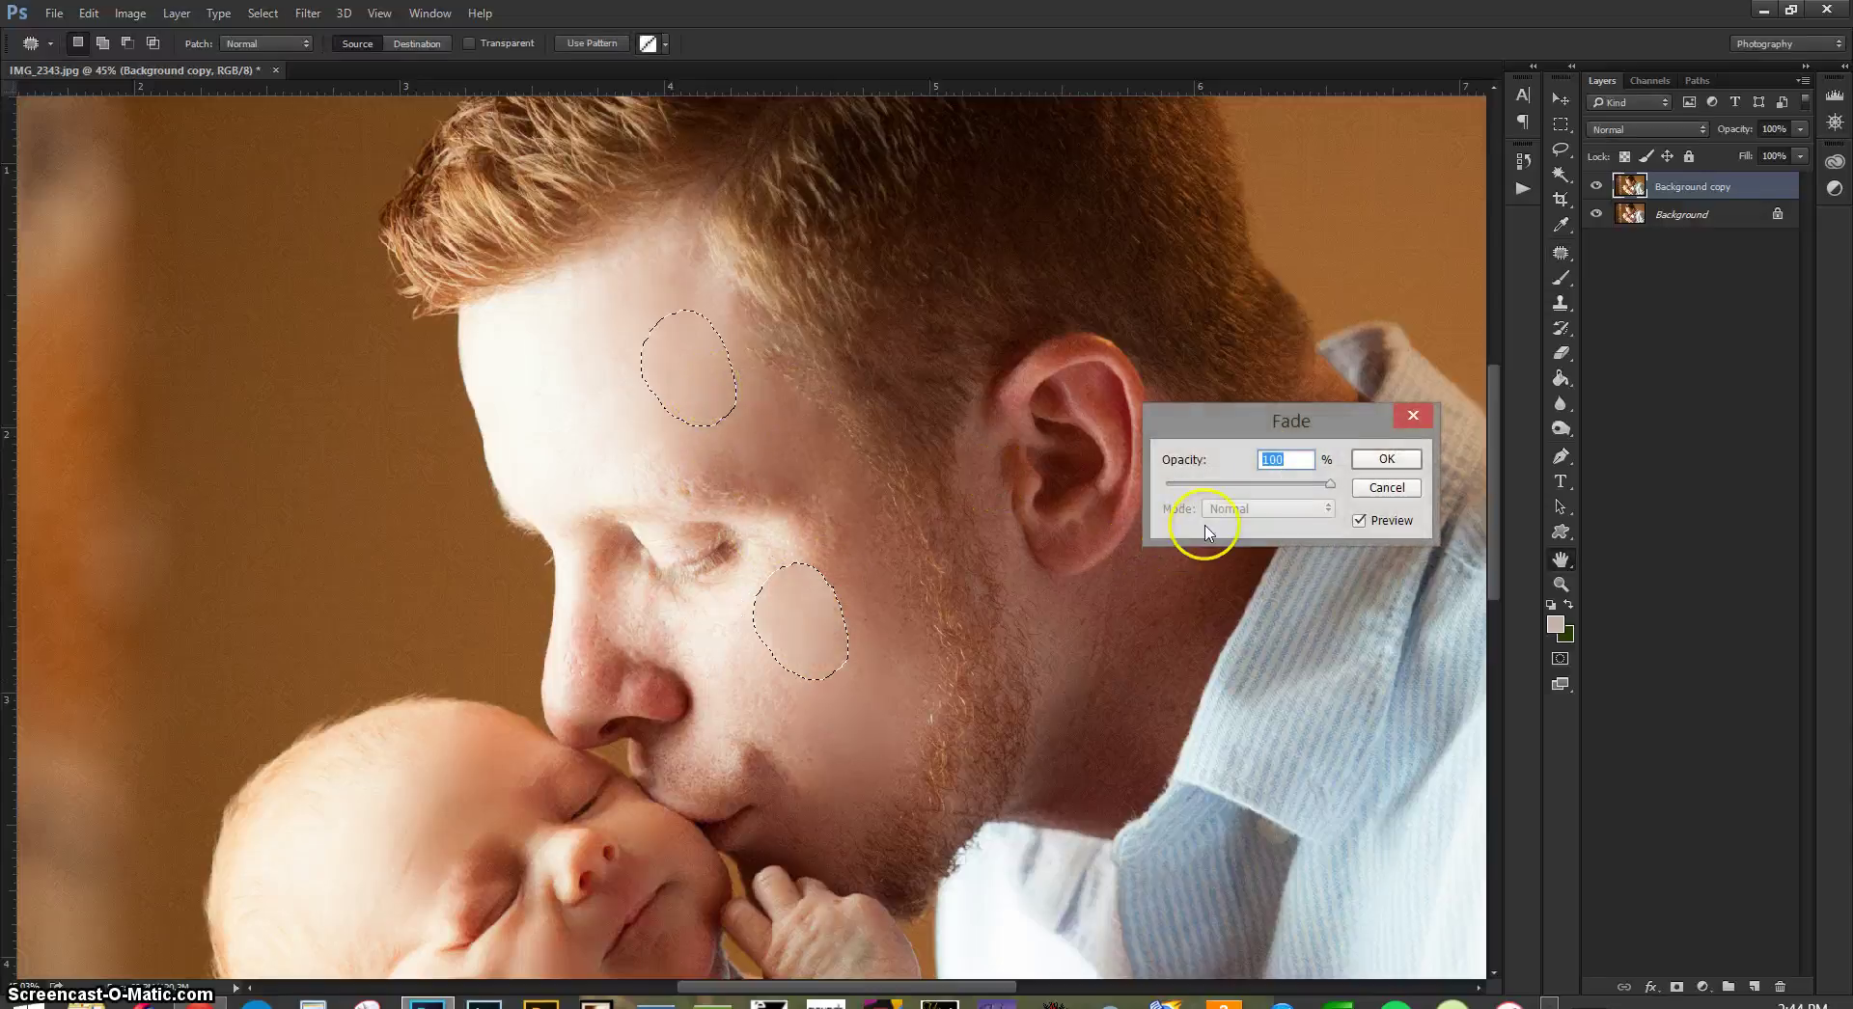
pyautogui.click(1246, 486)
pyautogui.click(1374, 460)
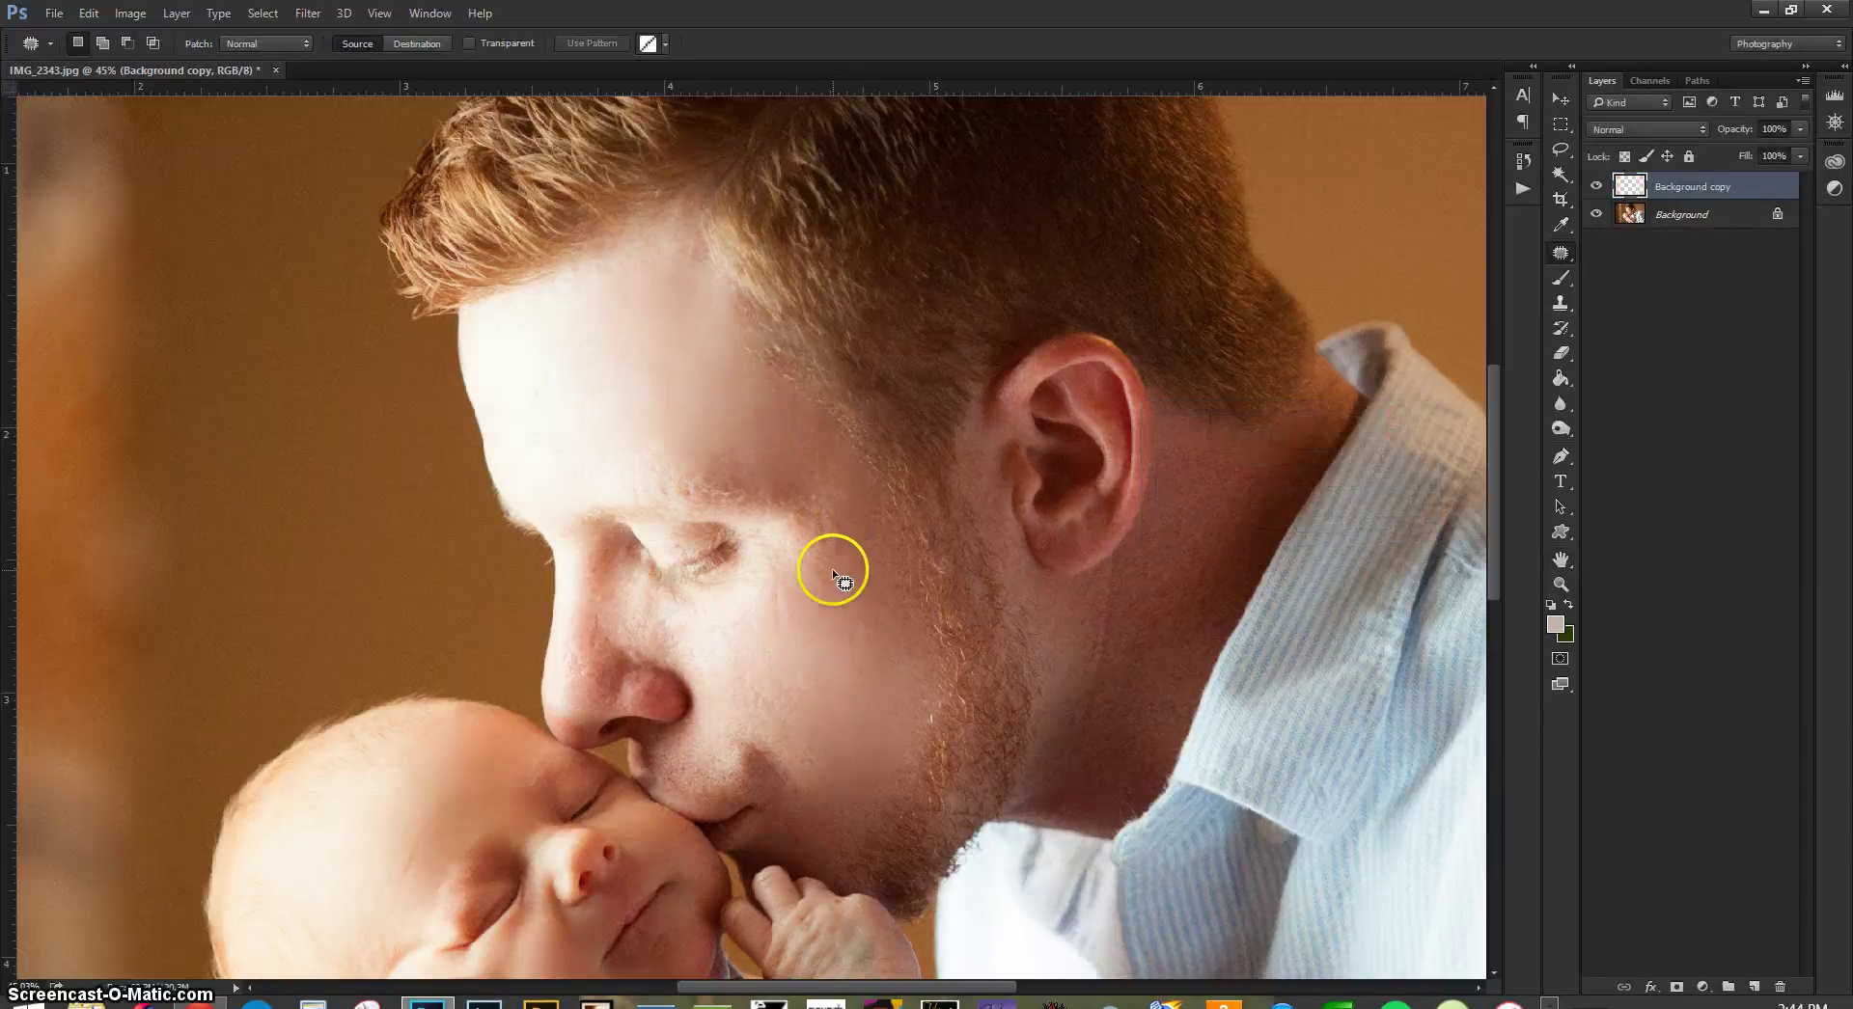
# - Patch the upper outer cheek between the man's eye corner and sideburn with forehead skin, fade it, and deselect
pyautogui.moveTo(878, 659); pyautogui.dragTo(862, 538)
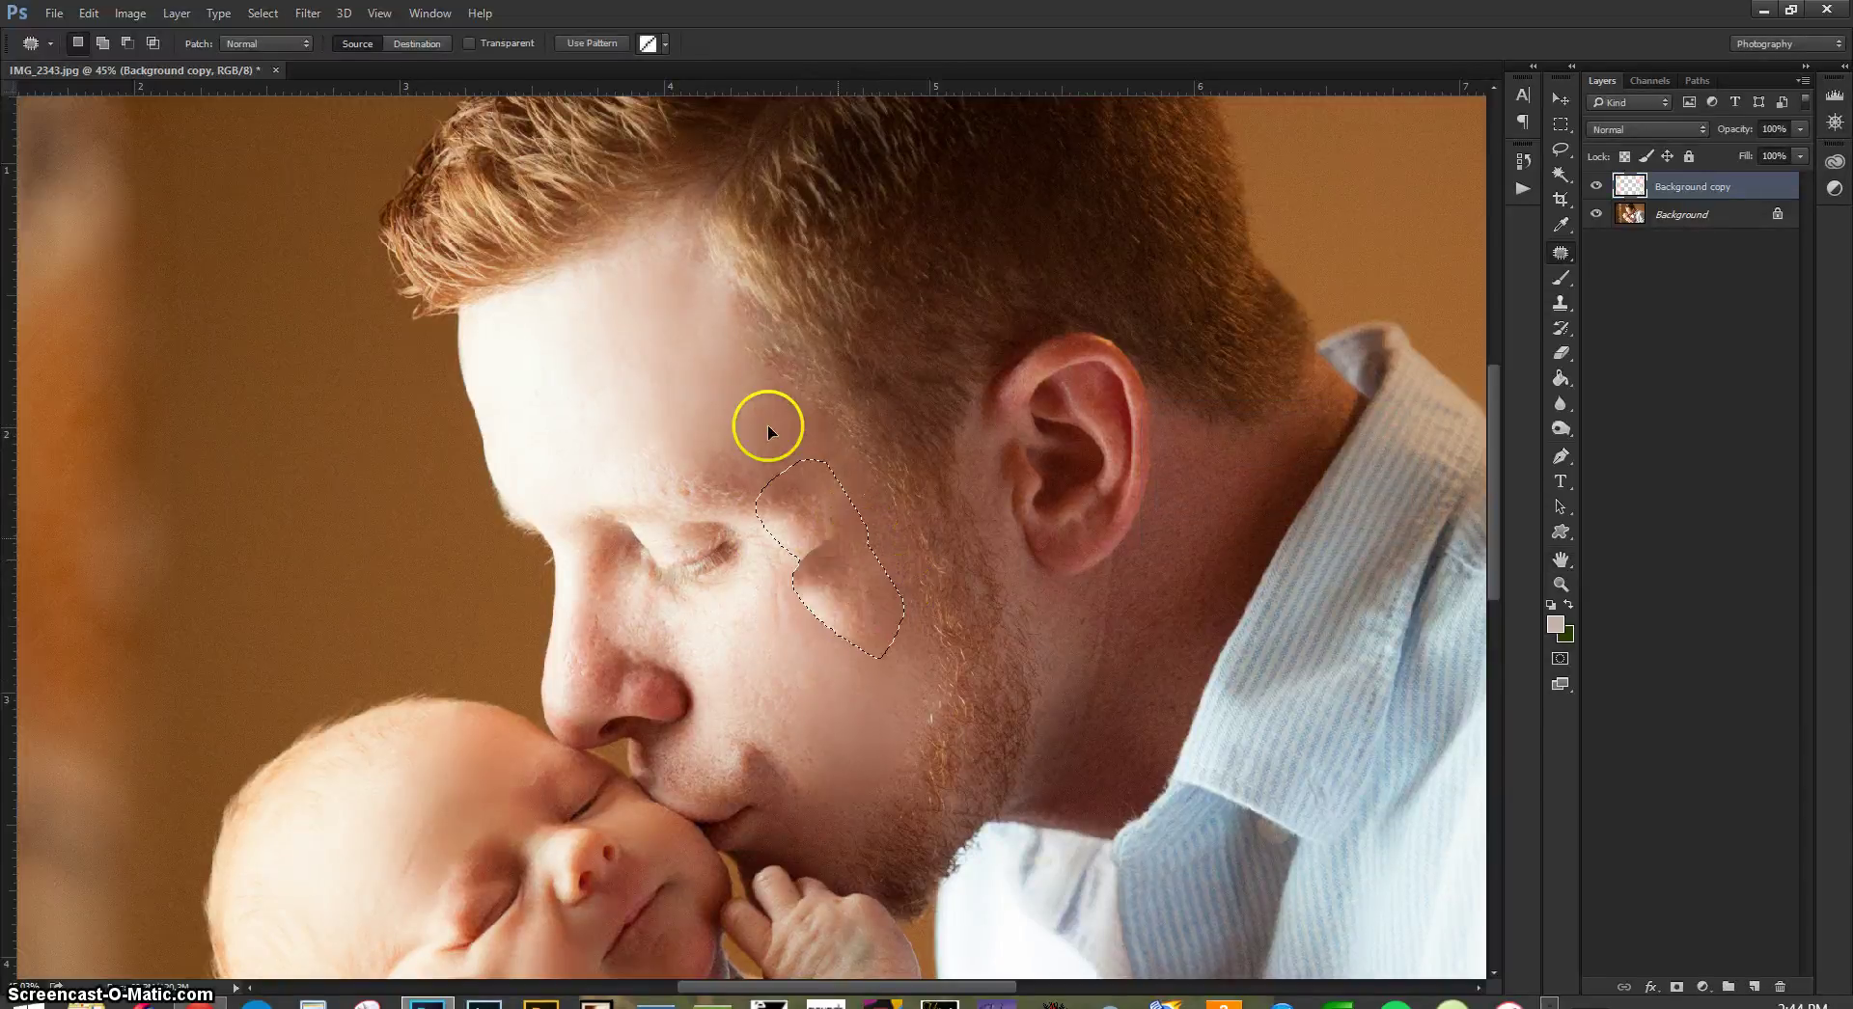
pyautogui.moveTo(768, 425); pyautogui.dragTo(720, 378)
pyautogui.hotkey('ctrl', 'shift', 'f')
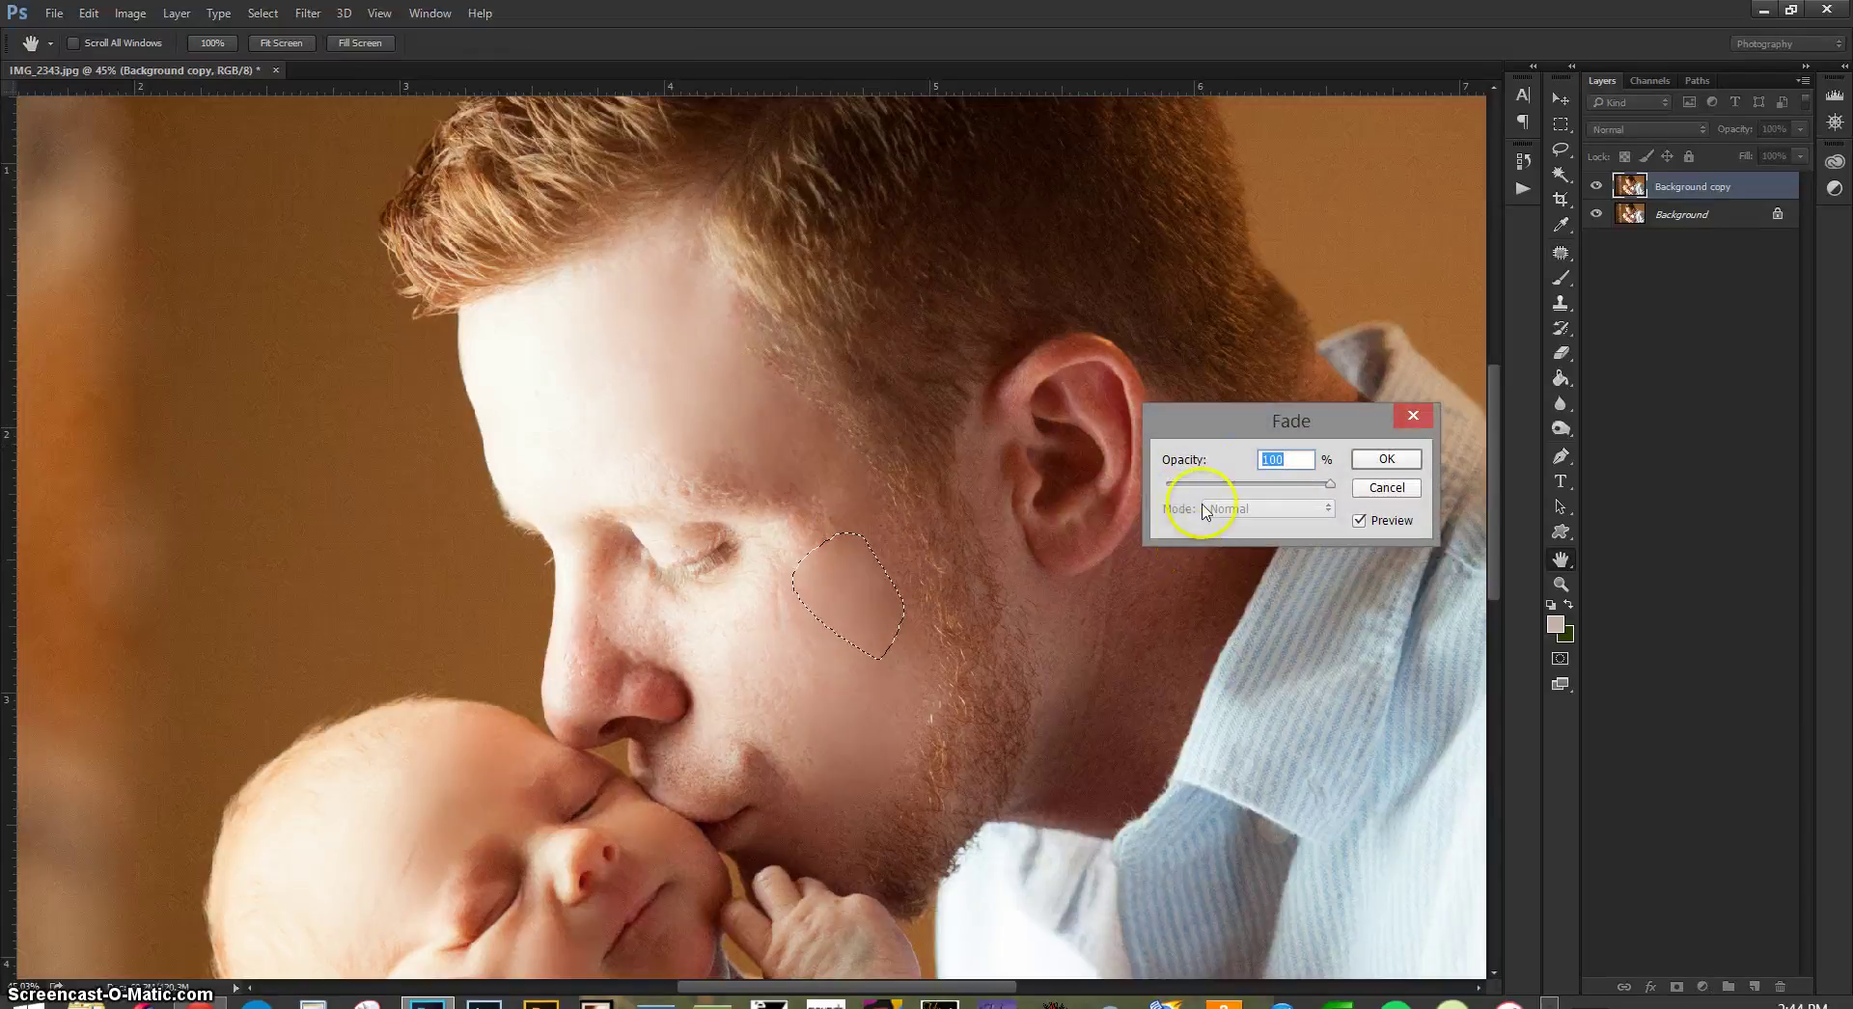
pyautogui.click(1241, 485)
pyautogui.click(1385, 460)
pyautogui.hotkey('ctrl', 'd')
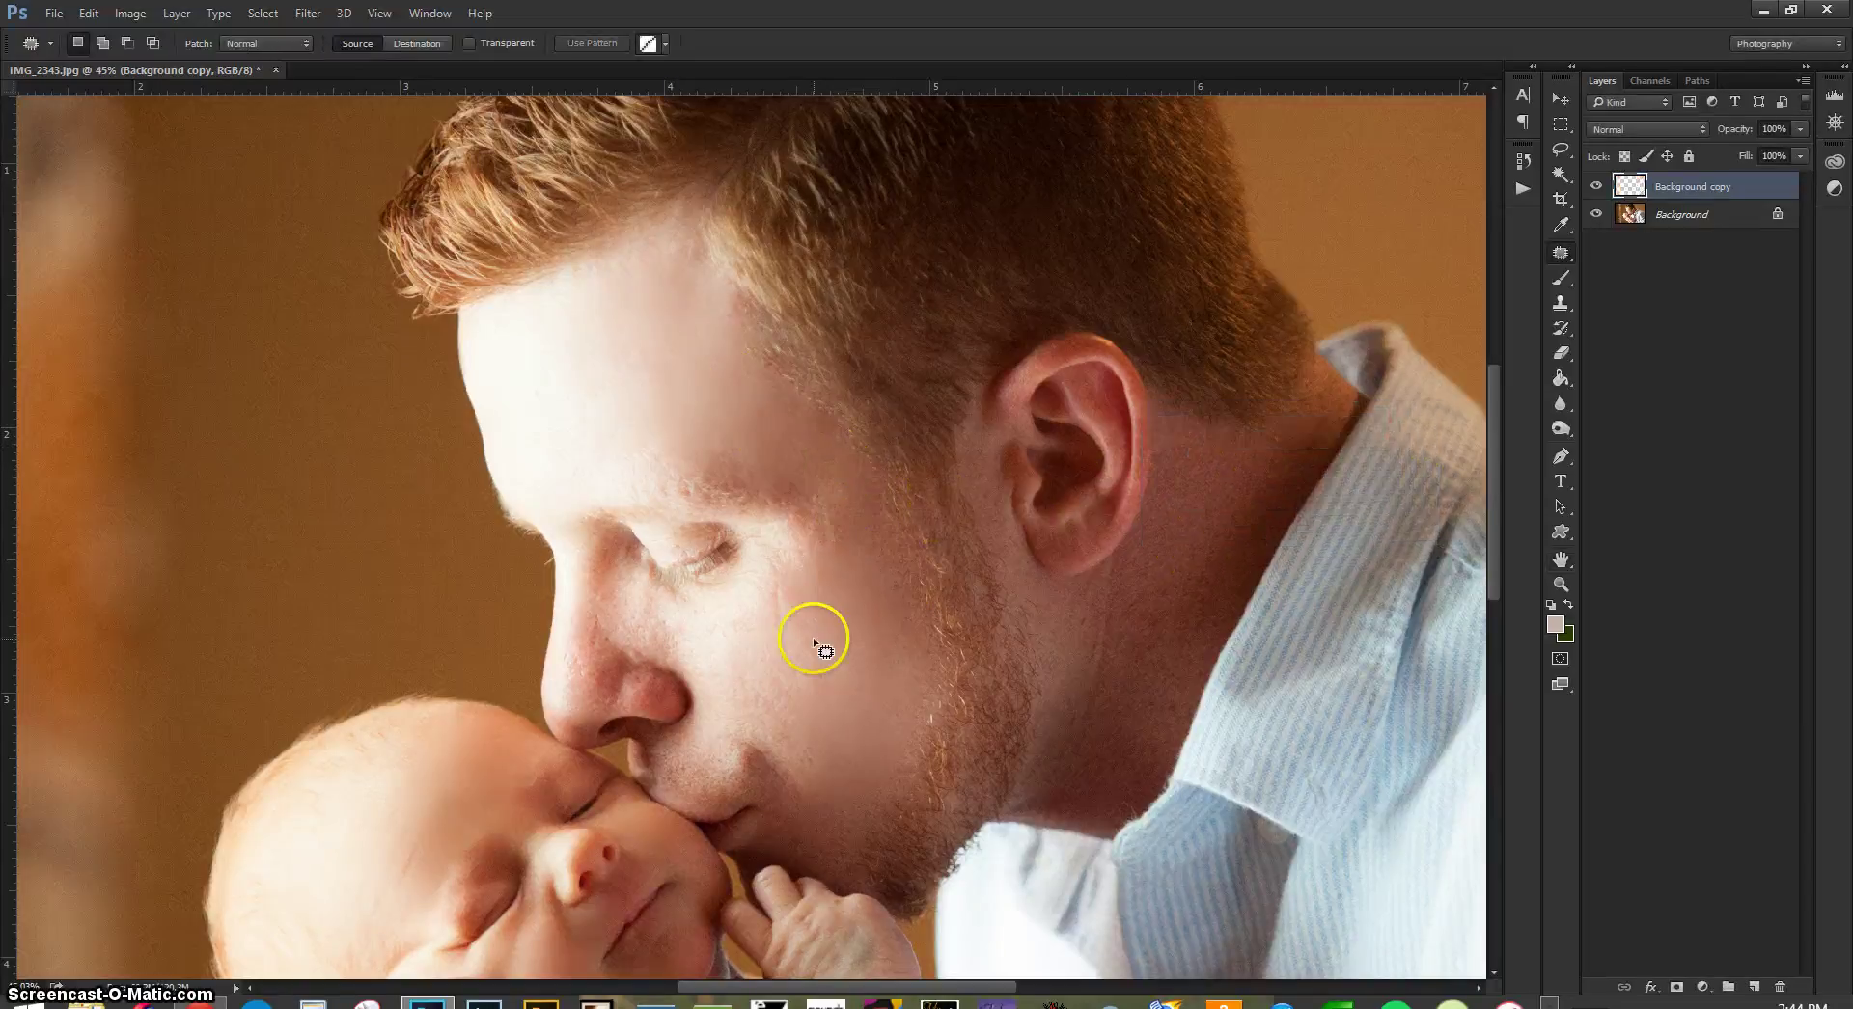
# - Patch the slanted strip below the man's outer eye with smooth lower-cheek skin, fade it to 45%, and deselect
pyautogui.moveTo(802, 573); pyautogui.dragTo(853, 666)
pyautogui.moveTo(814, 644); pyautogui.dragTo(872, 698)
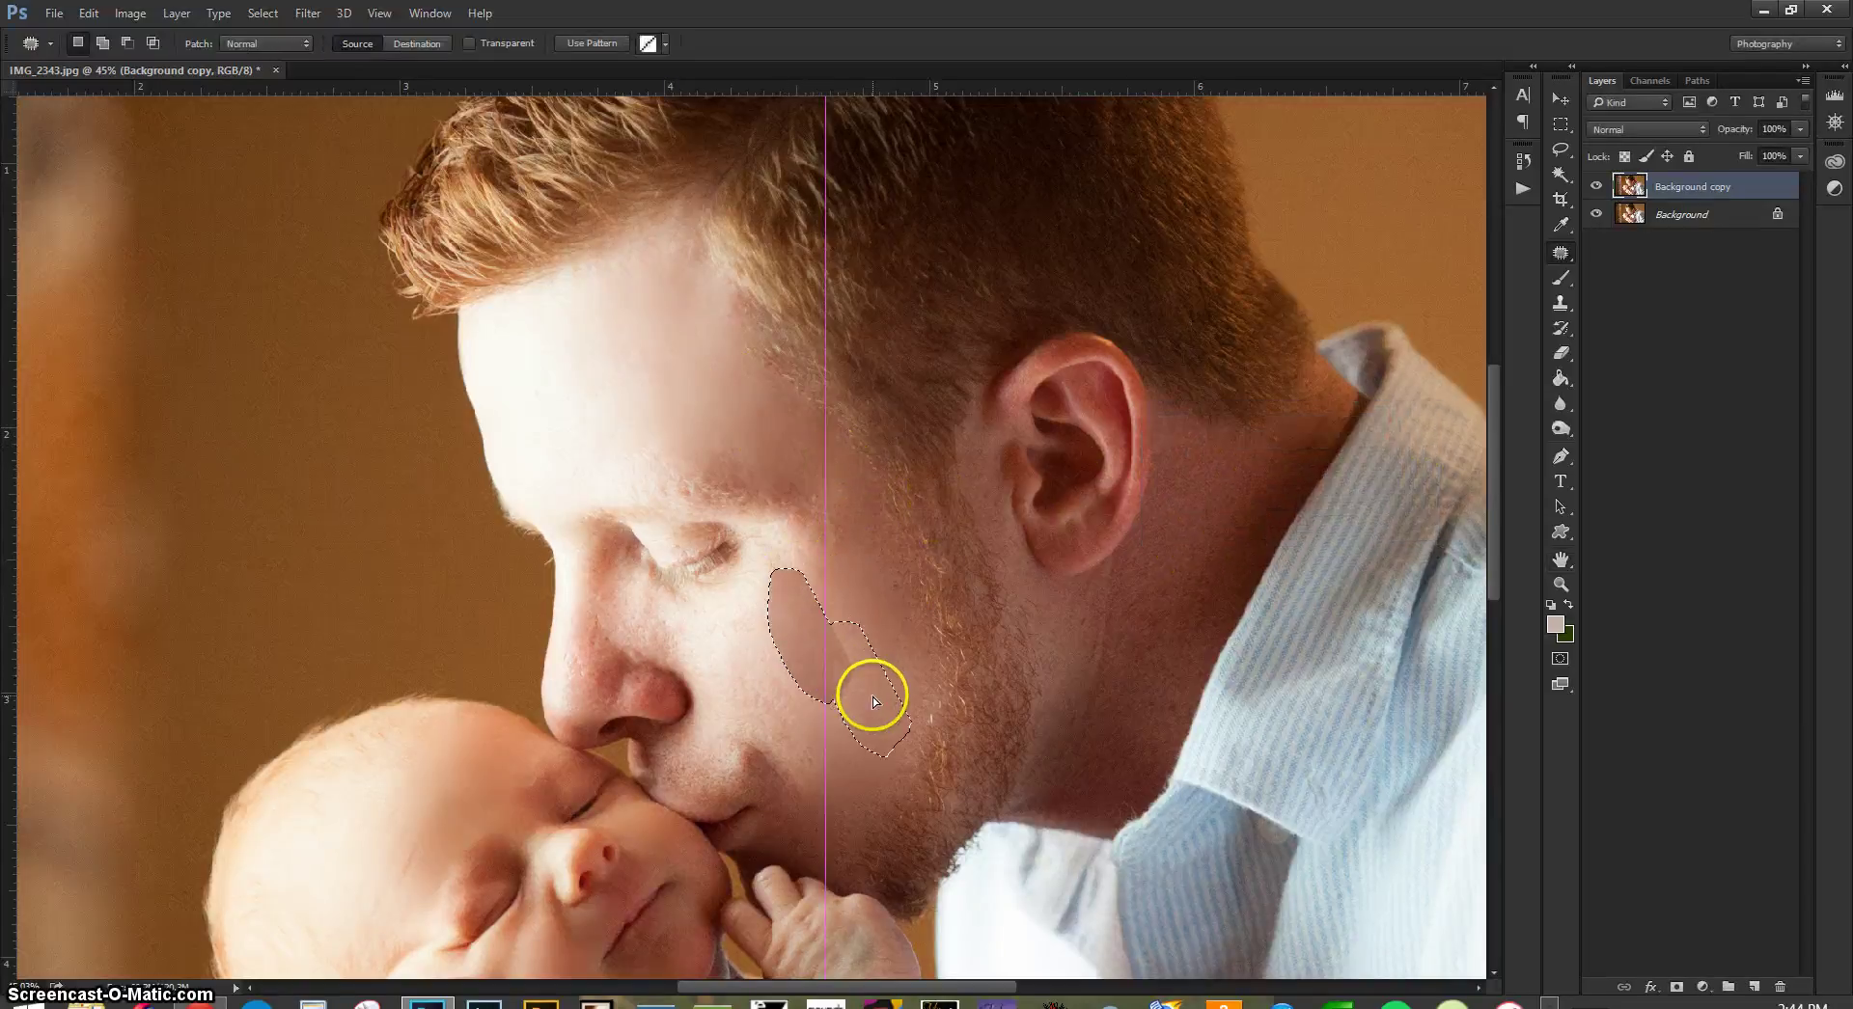
pyautogui.hotkey('ctrl', 'shift', 'f')
pyautogui.click(1227, 488)
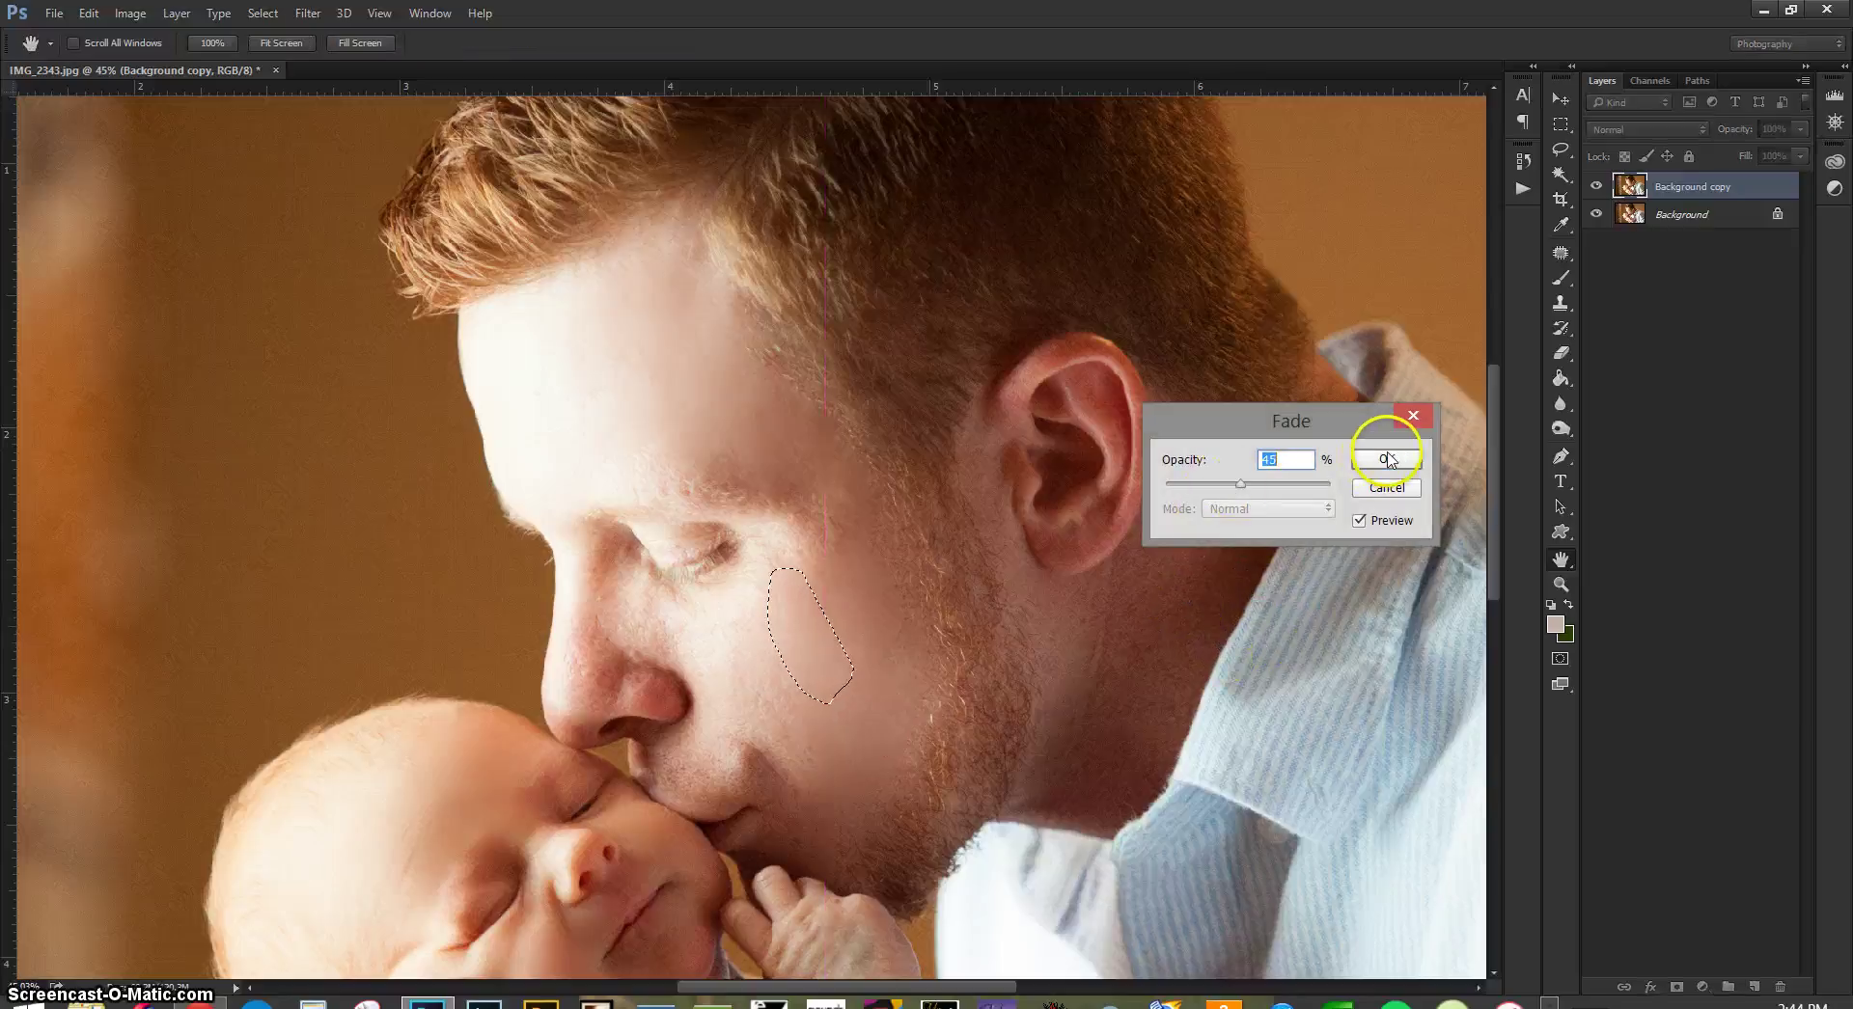
pyautogui.click(1389, 460)
pyautogui.hotkey('ctrl', 'd')
# - Patch the wide cheek area beside the man's nostril with smooth skin from the outer cheek, fade it, and deselect
pyautogui.moveTo(798, 640)
pyautogui.mouseDown()
pyautogui.moveTo(719, 675)
pyautogui.moveTo(805, 753)
pyautogui.moveTo(839, 742)
pyautogui.moveTo(828, 688)
pyautogui.mouseUp()
pyautogui.hotkey('ctrl', 'shift', 'f')
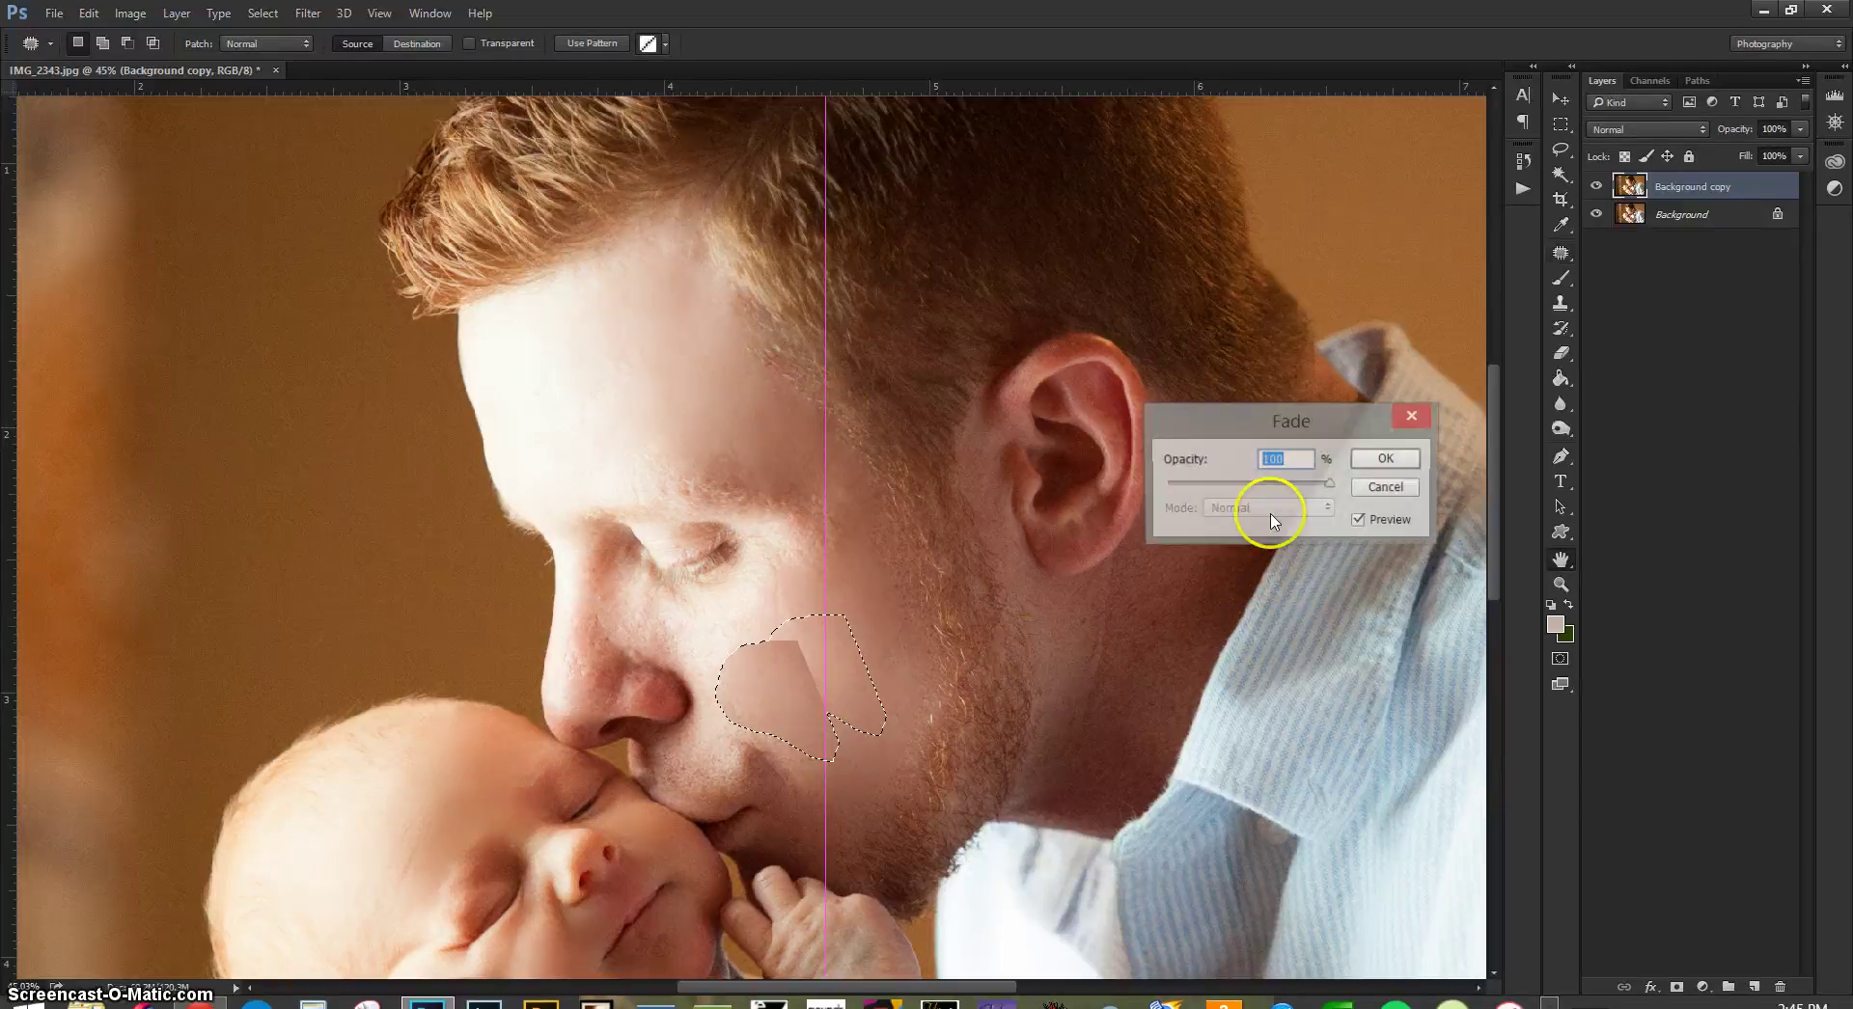
pyautogui.click(1243, 484)
pyautogui.click(1379, 459)
pyautogui.hotkey('ctrl', 'd')
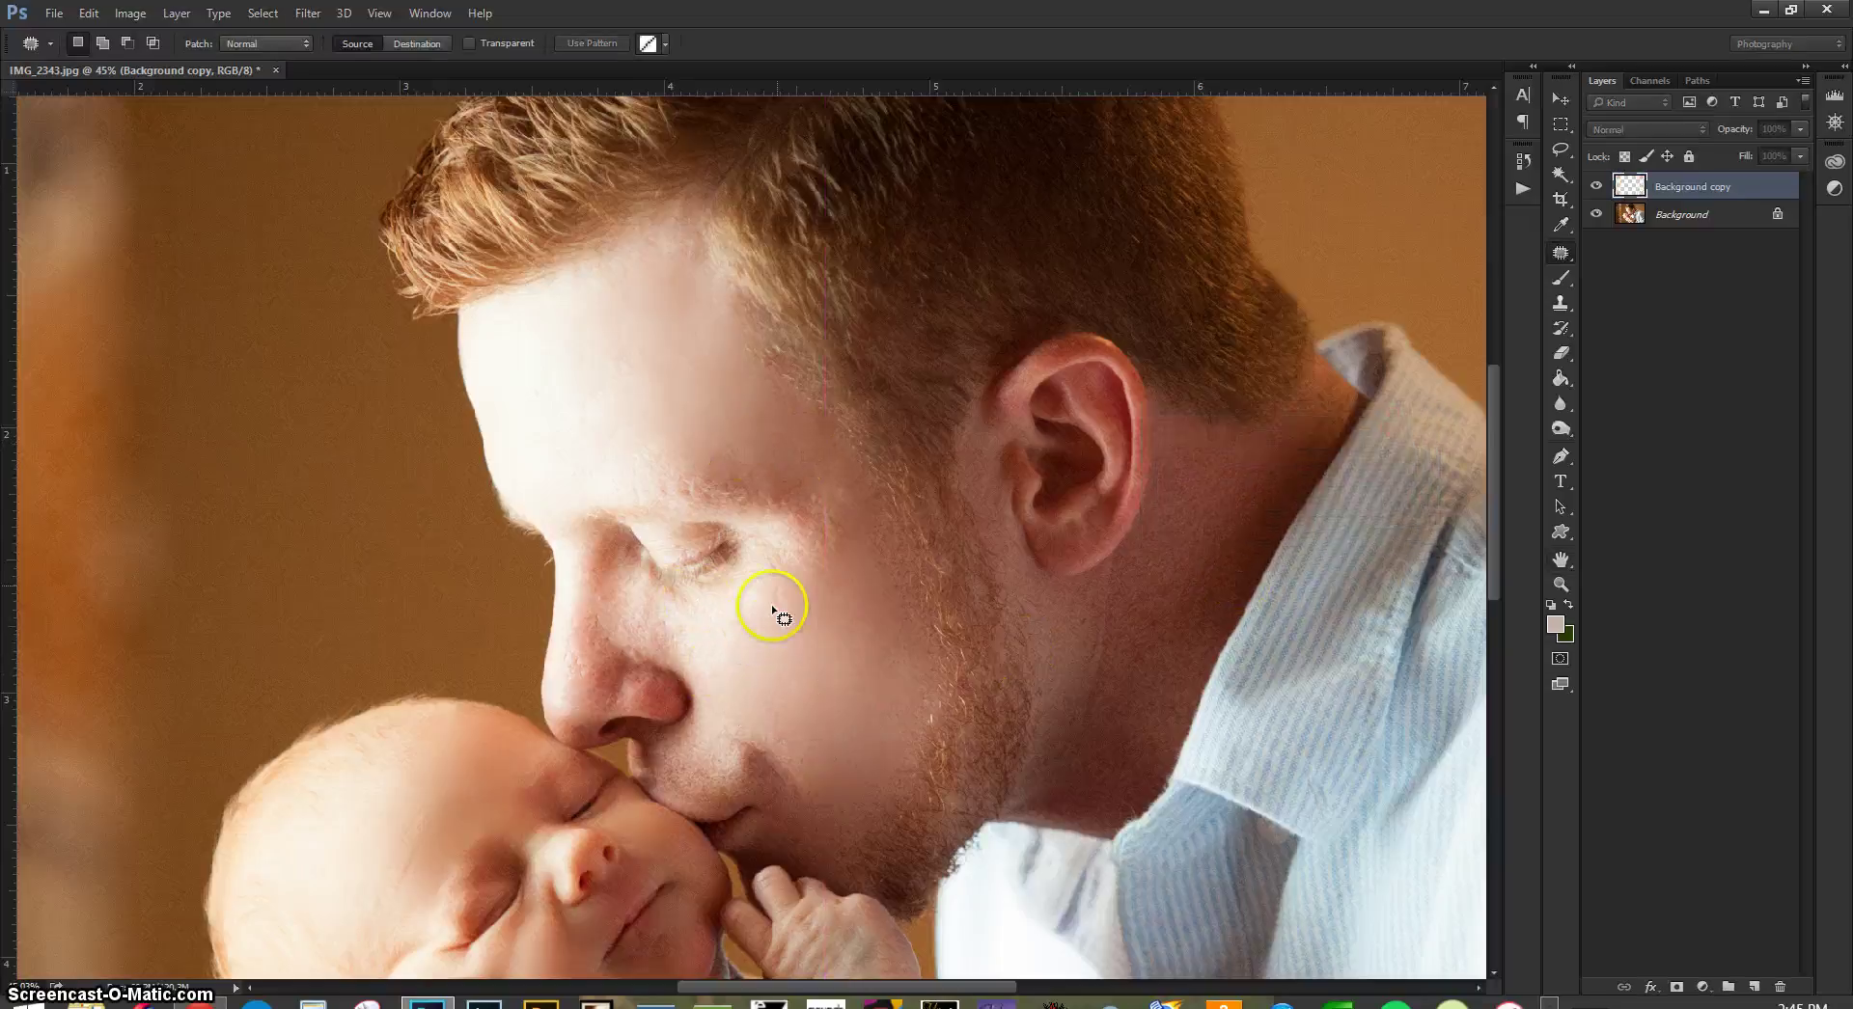
# - Patch the cheek area between the man's lower eyelid and nose with mid-cheek skin, fade it to 39%, and deselect
pyautogui.moveTo(791, 617); pyautogui.dragTo(819, 670)
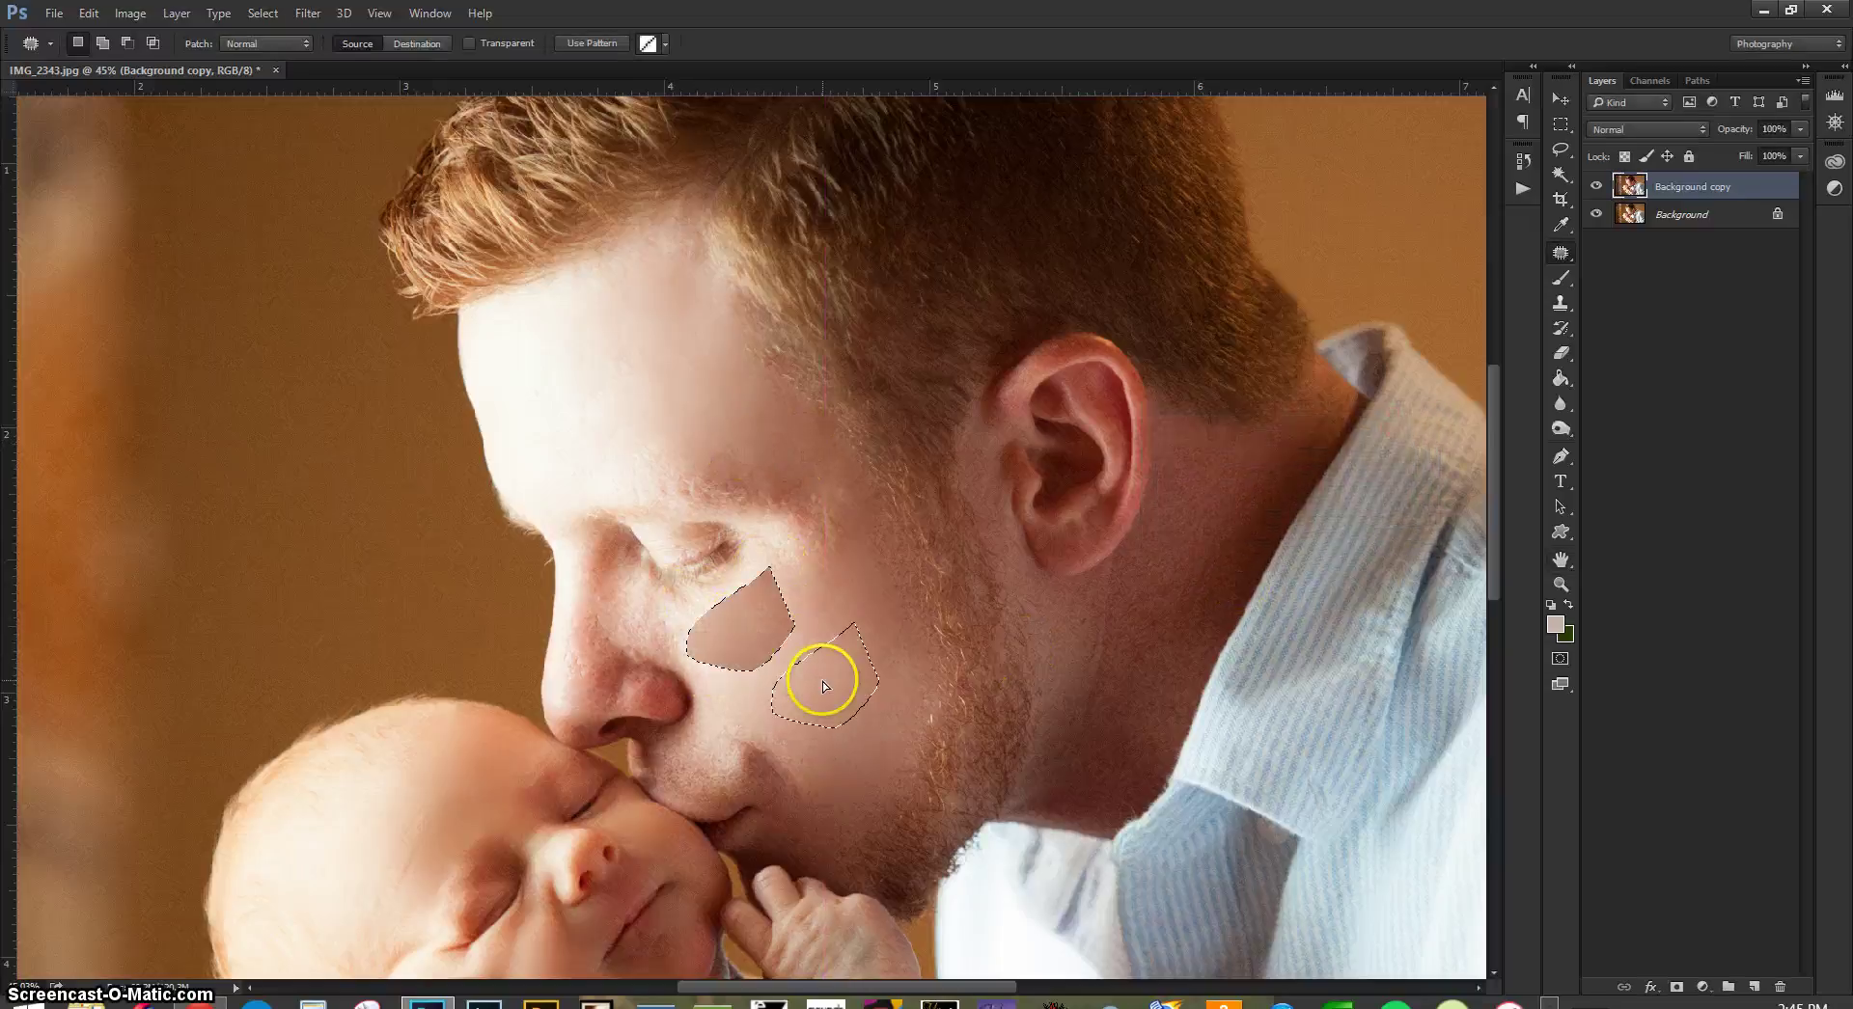
pyautogui.hotkey('ctrl', 'shift', 'f')
pyautogui.click(1231, 484)
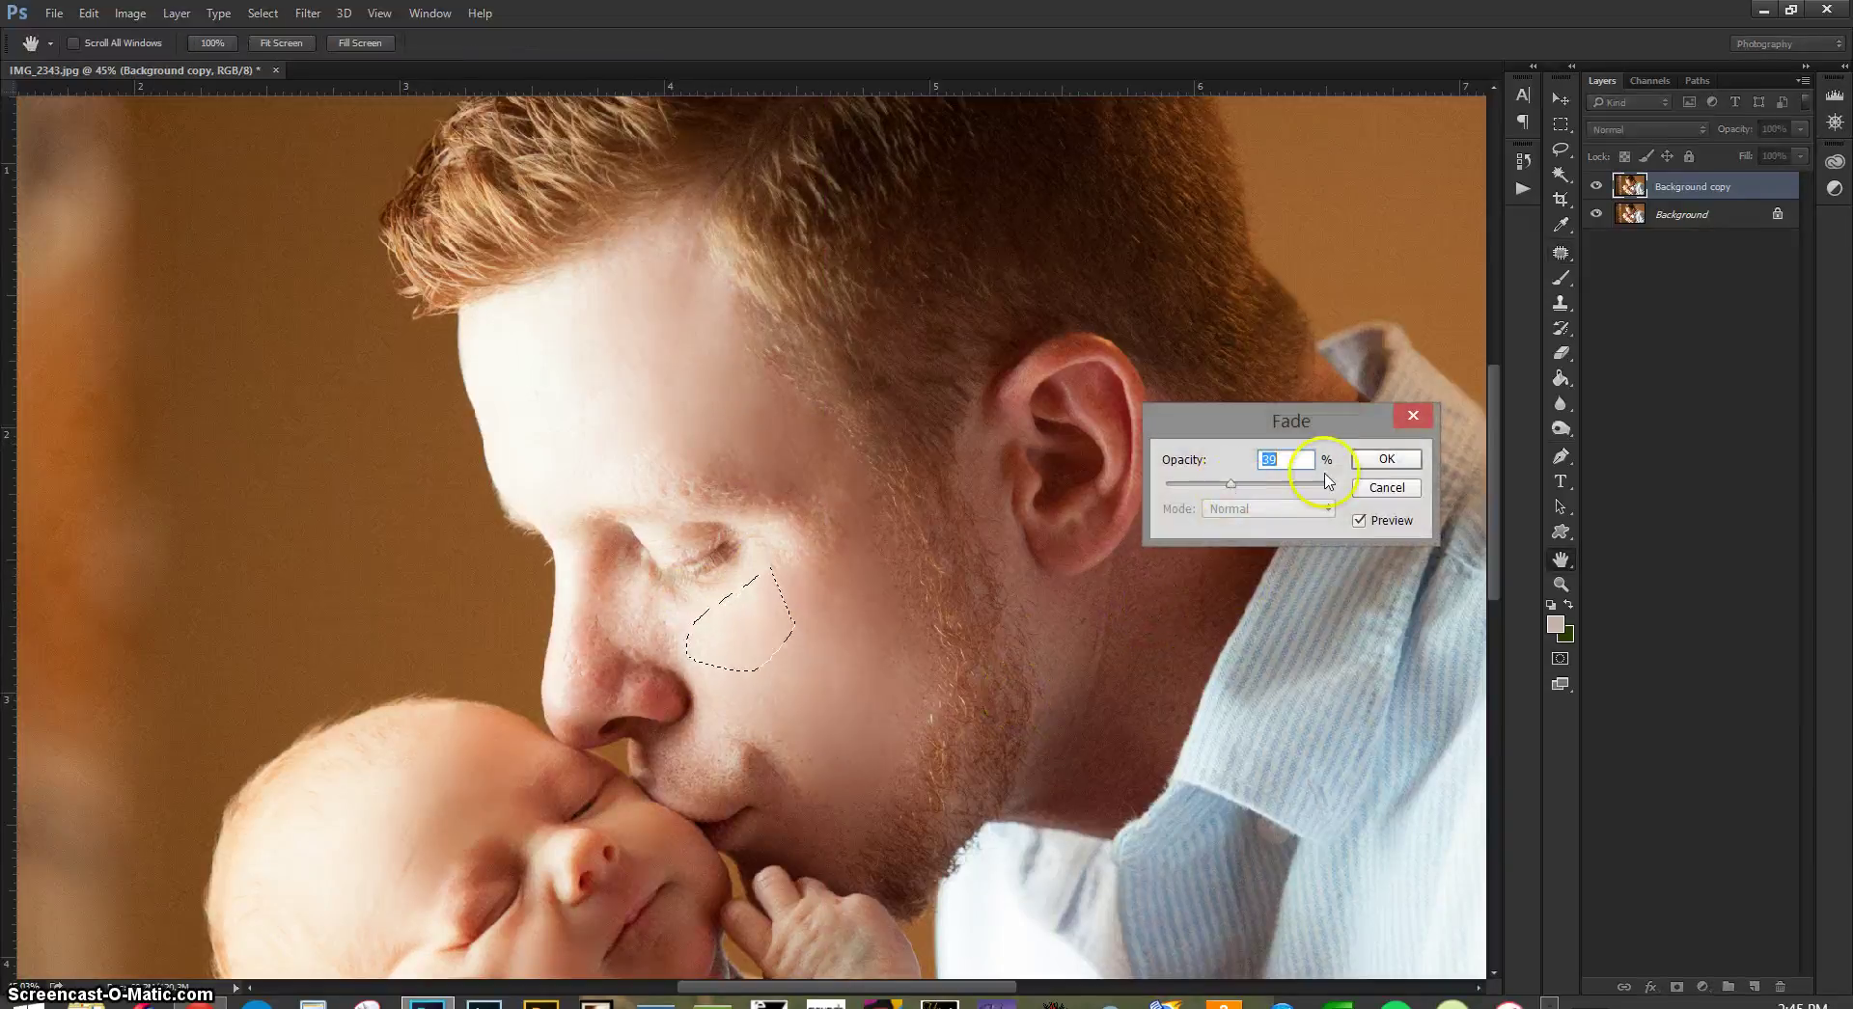
pyautogui.click(1381, 460)
pyautogui.hotkey('ctrl', 'd')
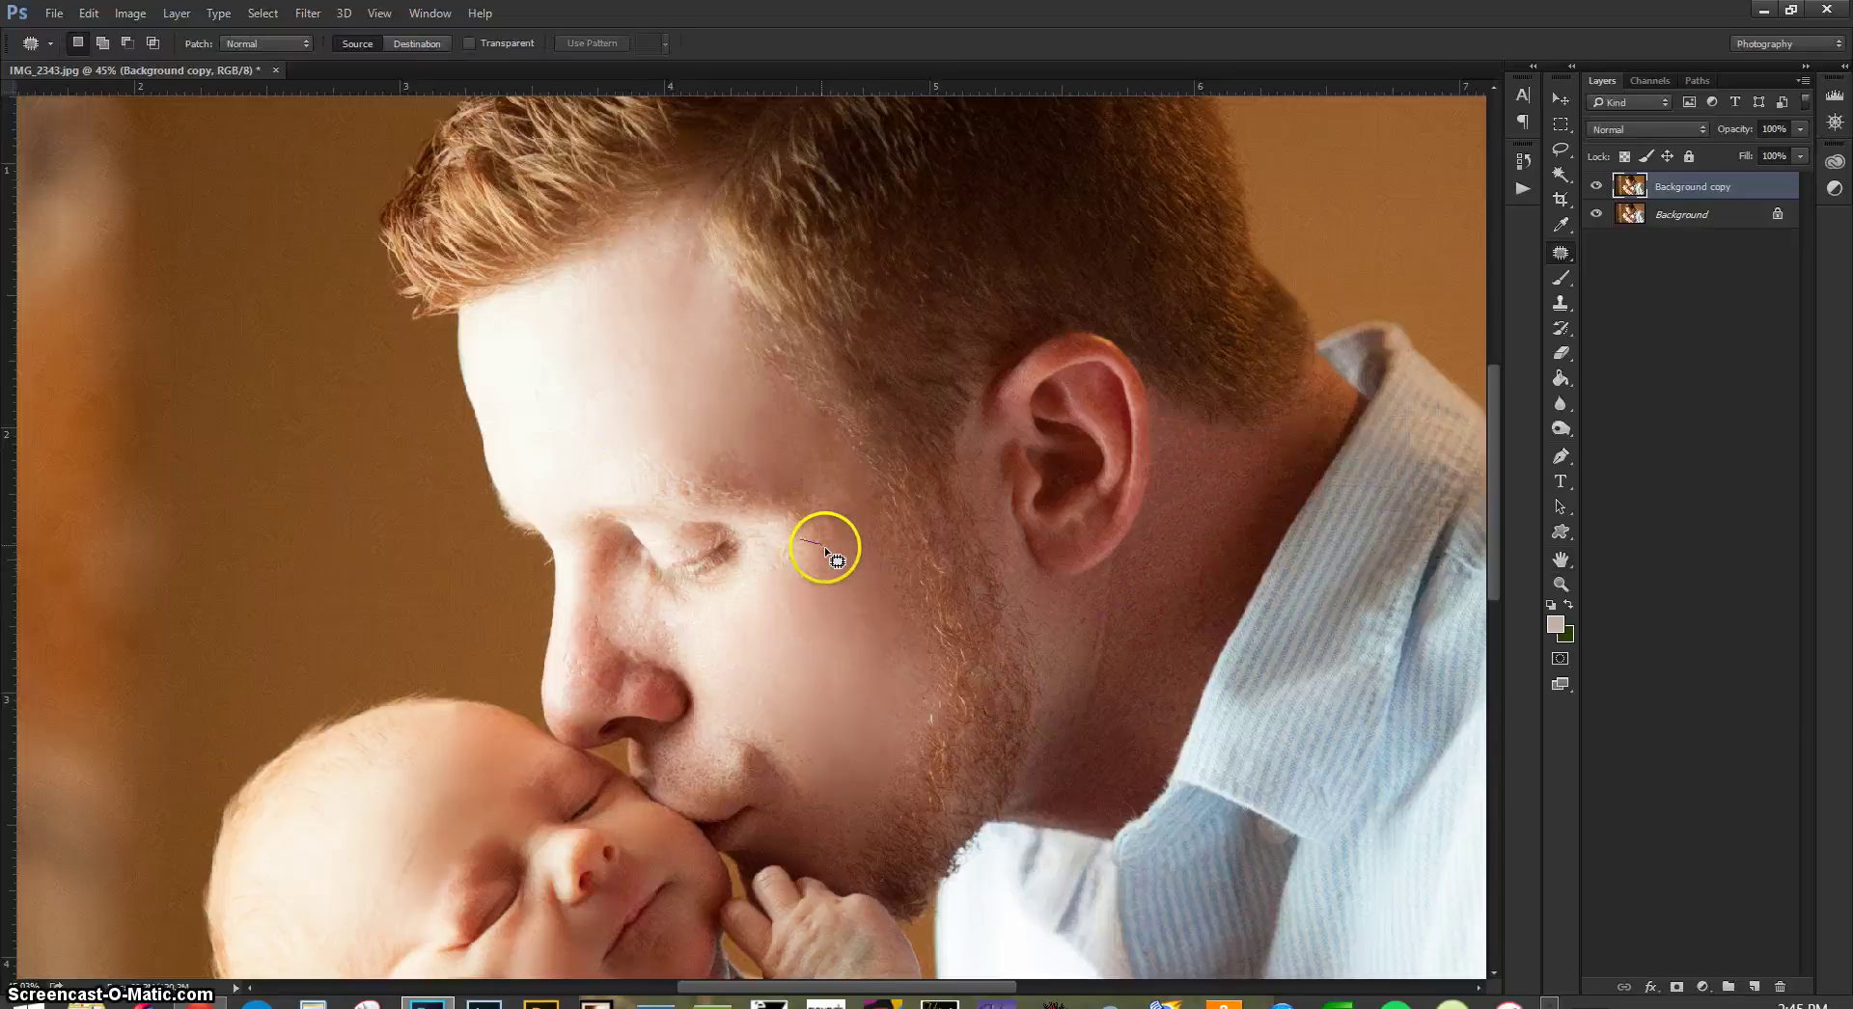
# - Patch the rounded area just below the man's outer eye corner with smooth cheek skin, fade it to 45%, and deselect
pyautogui.moveTo(824, 546); pyautogui.dragTo(843, 684)
pyautogui.hotkey('ctrl', 'shift', 'f')
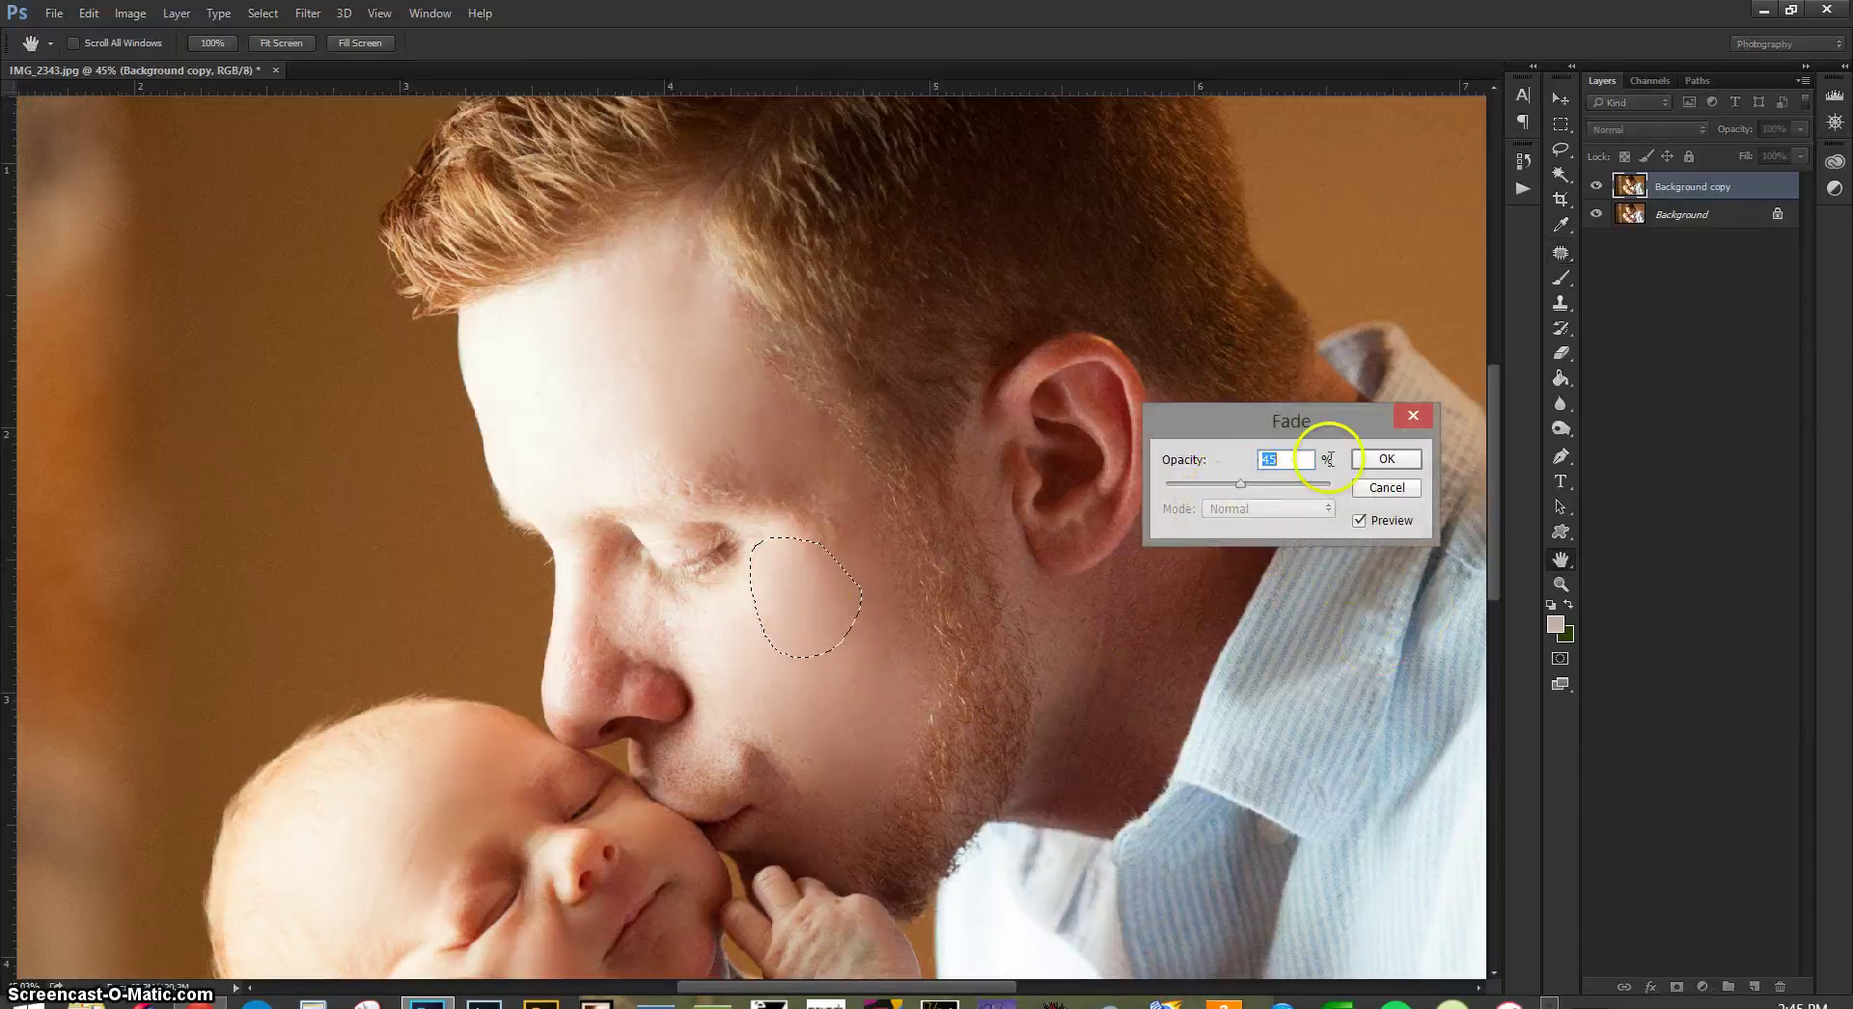
pyautogui.press('Return')
pyautogui.hotkey('ctrl', 'd')
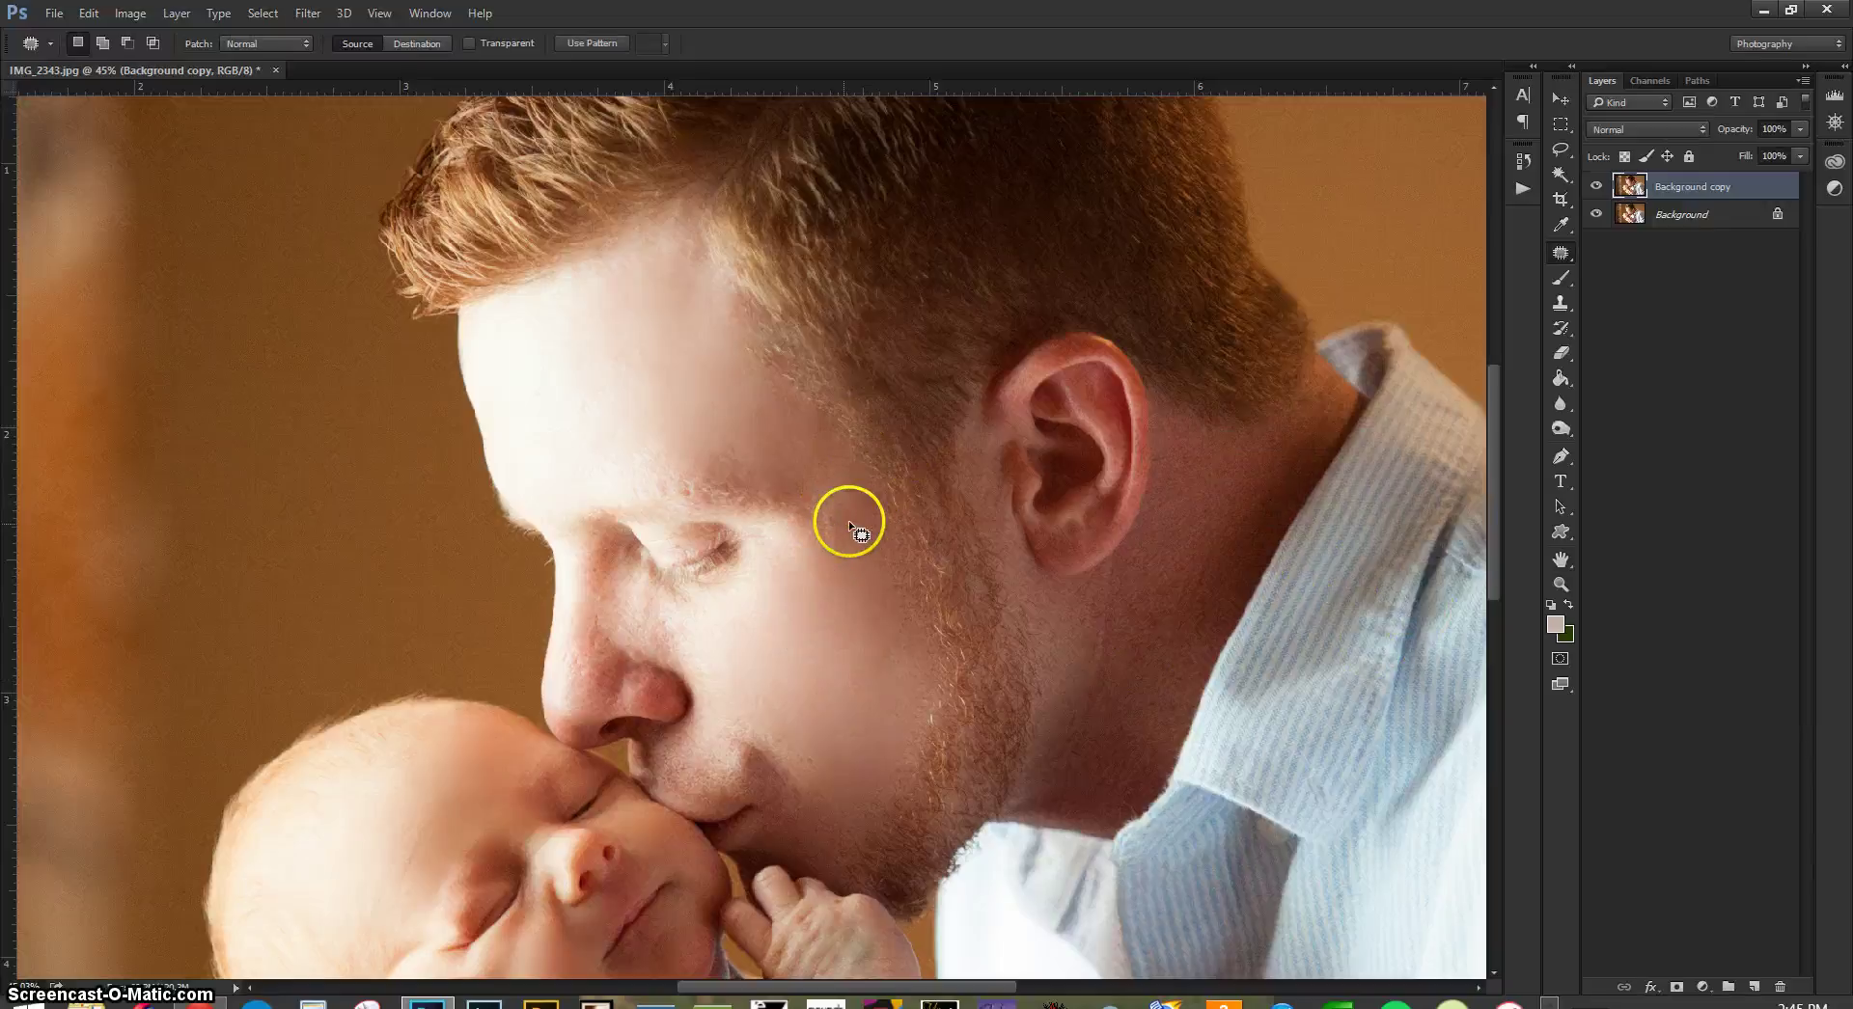
# - Patch the small oval between the man's brow end and sideburn with smooth cheek skin, fade it, and deselect
pyautogui.moveTo(809, 634); pyautogui.dragTo(809, 633)
pyautogui.hotkey('ctrl', 'shift', 'f')
pyautogui.click(1253, 484)
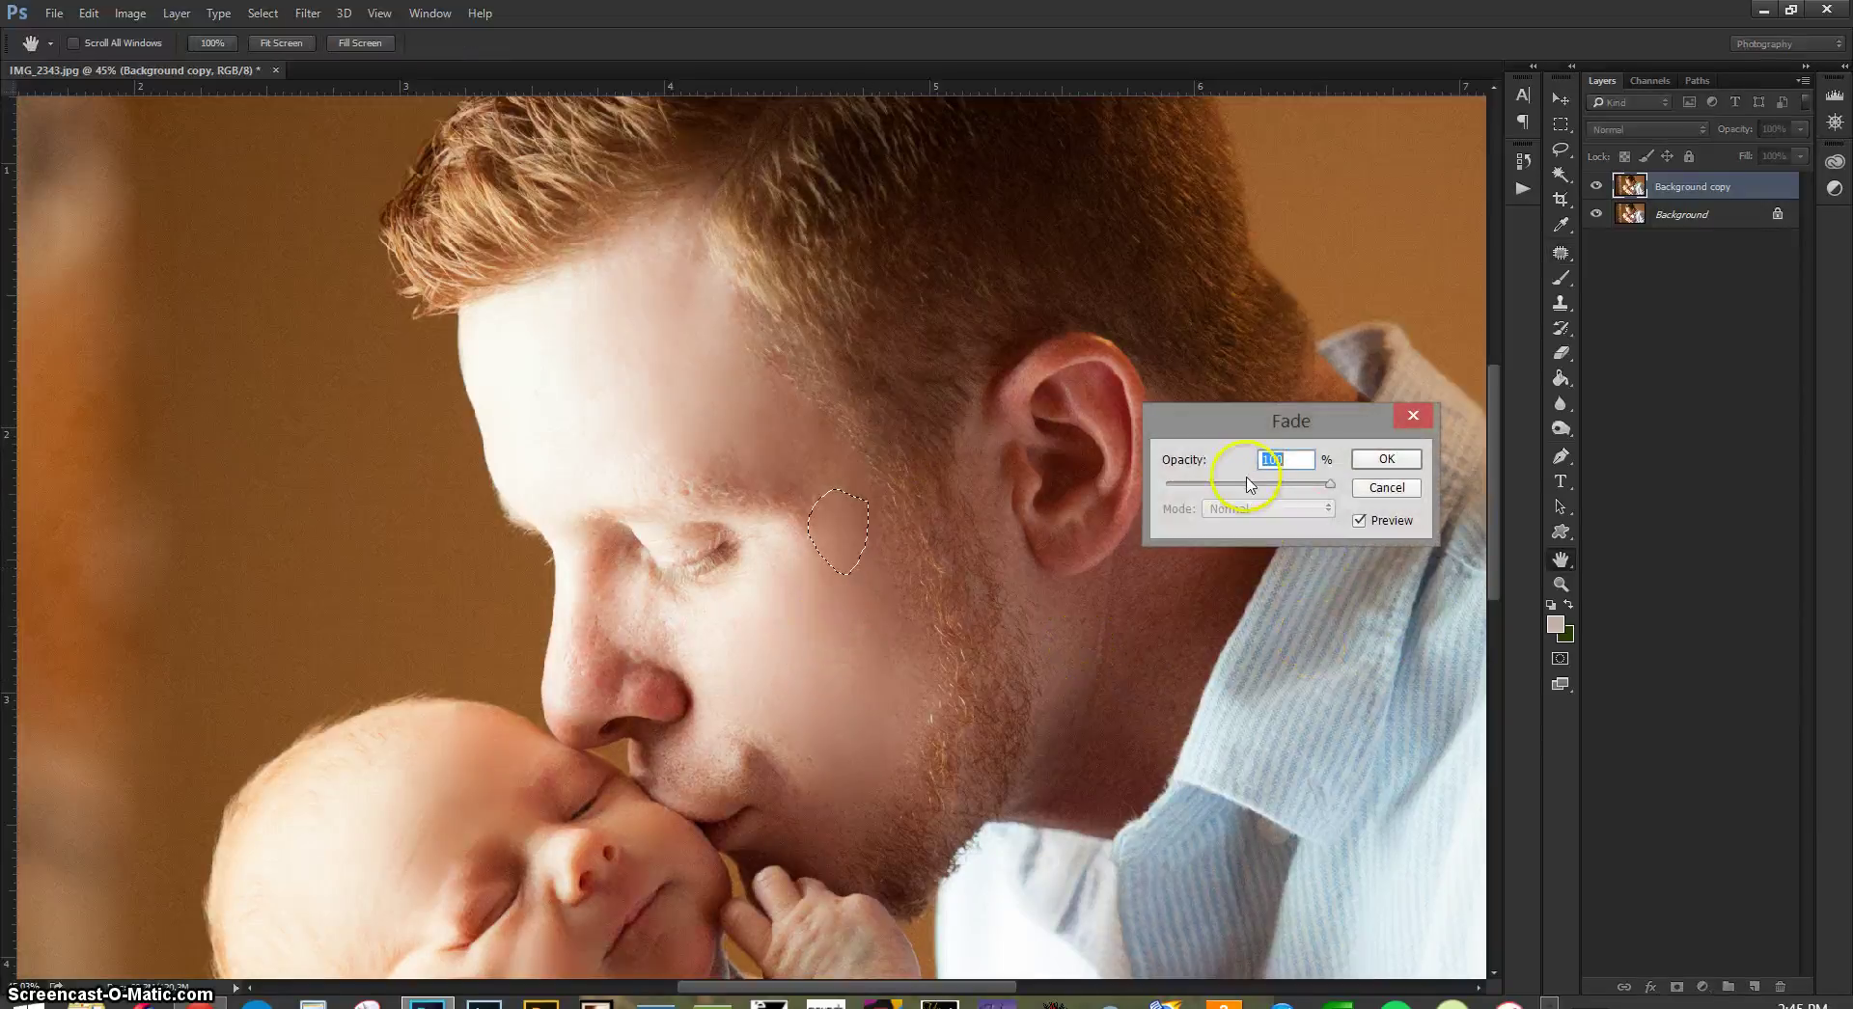
pyautogui.click(1385, 459)
pyautogui.hotkey('ctrl', 'd')
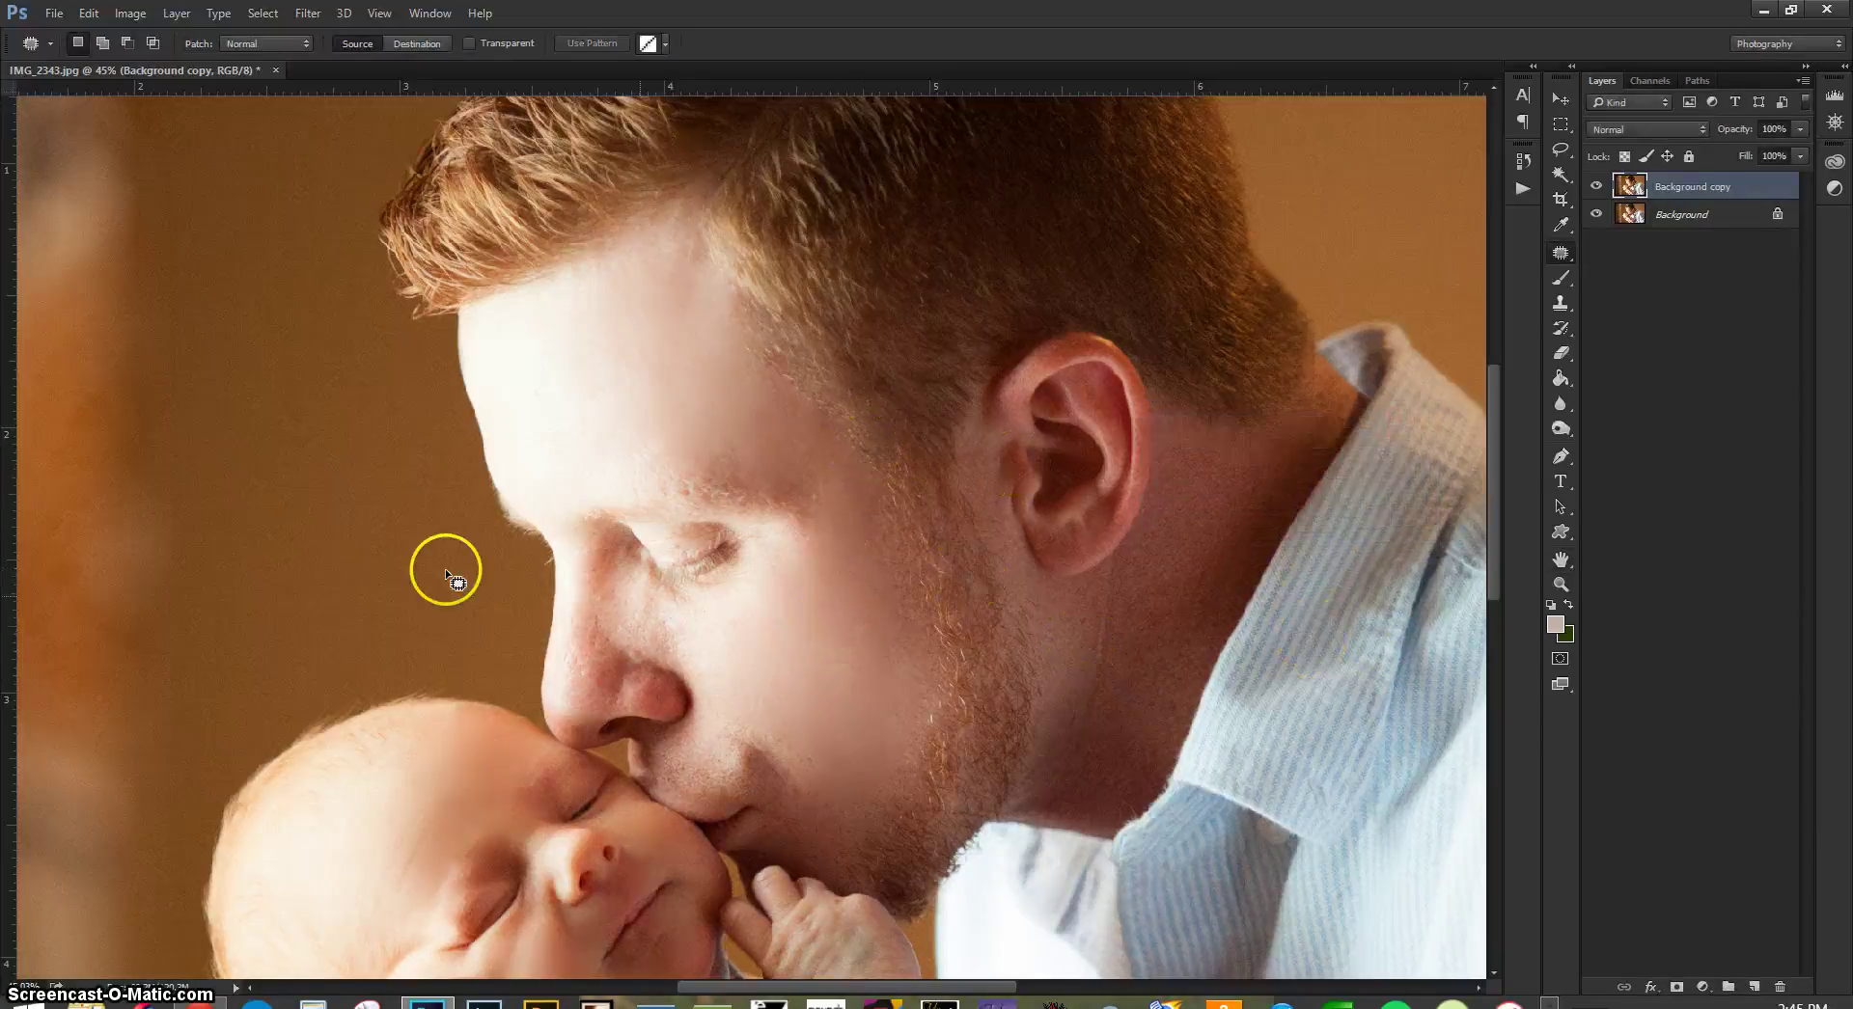
# - Patch the slanted strip along the man's temple hairline with smooth cheek skin, fade the patch, and deselect
pyautogui.moveTo(831, 444); pyautogui.dragTo(836, 660)
pyautogui.hotkey('ctrl', 'shift', 'f')
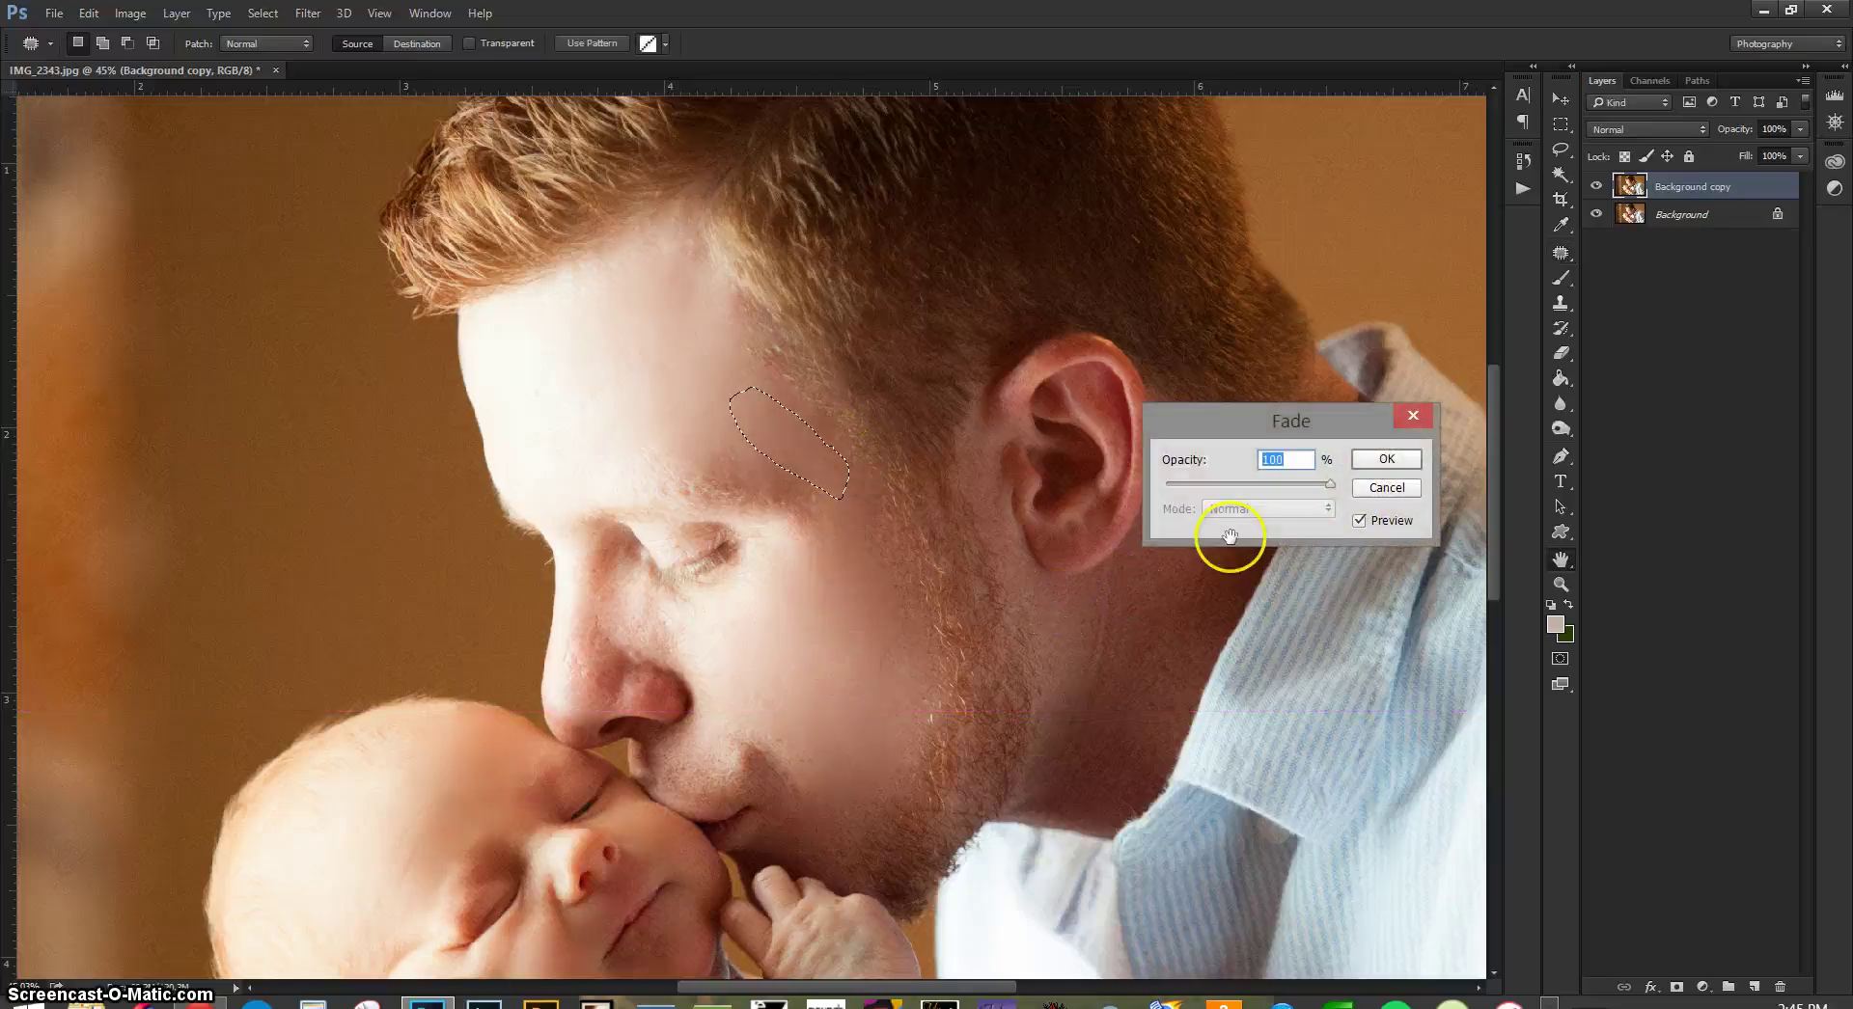
pyautogui.click(1386, 459)
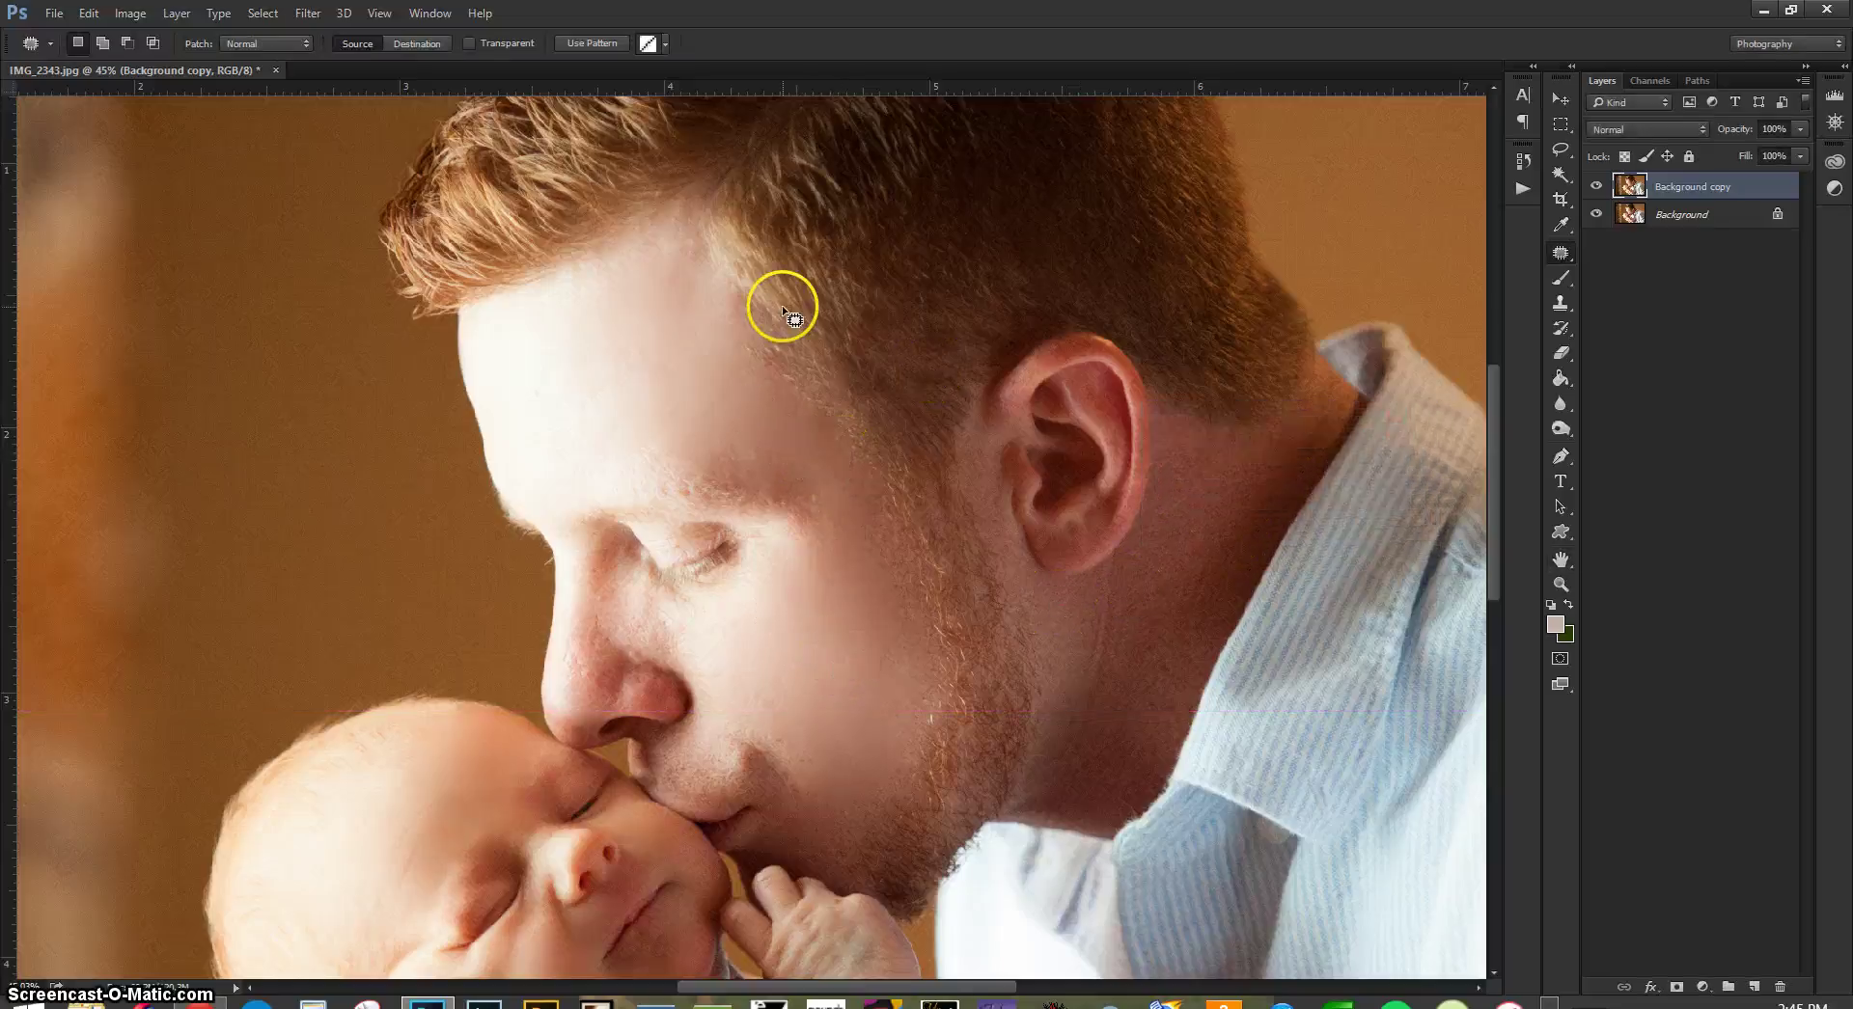
pyautogui.hotkey('ctrl', 'd')
# - Patch the area under the man's inner eye beside the nose with mid-cheek skin, fade it to about half, and deselect
pyautogui.moveTo(677, 605)
pyautogui.mouseDown()
pyautogui.moveTo(633, 632)
pyautogui.moveTo(805, 647)
pyautogui.mouseUp()
pyautogui.hotkey('ctrl', 'shift', 'f')
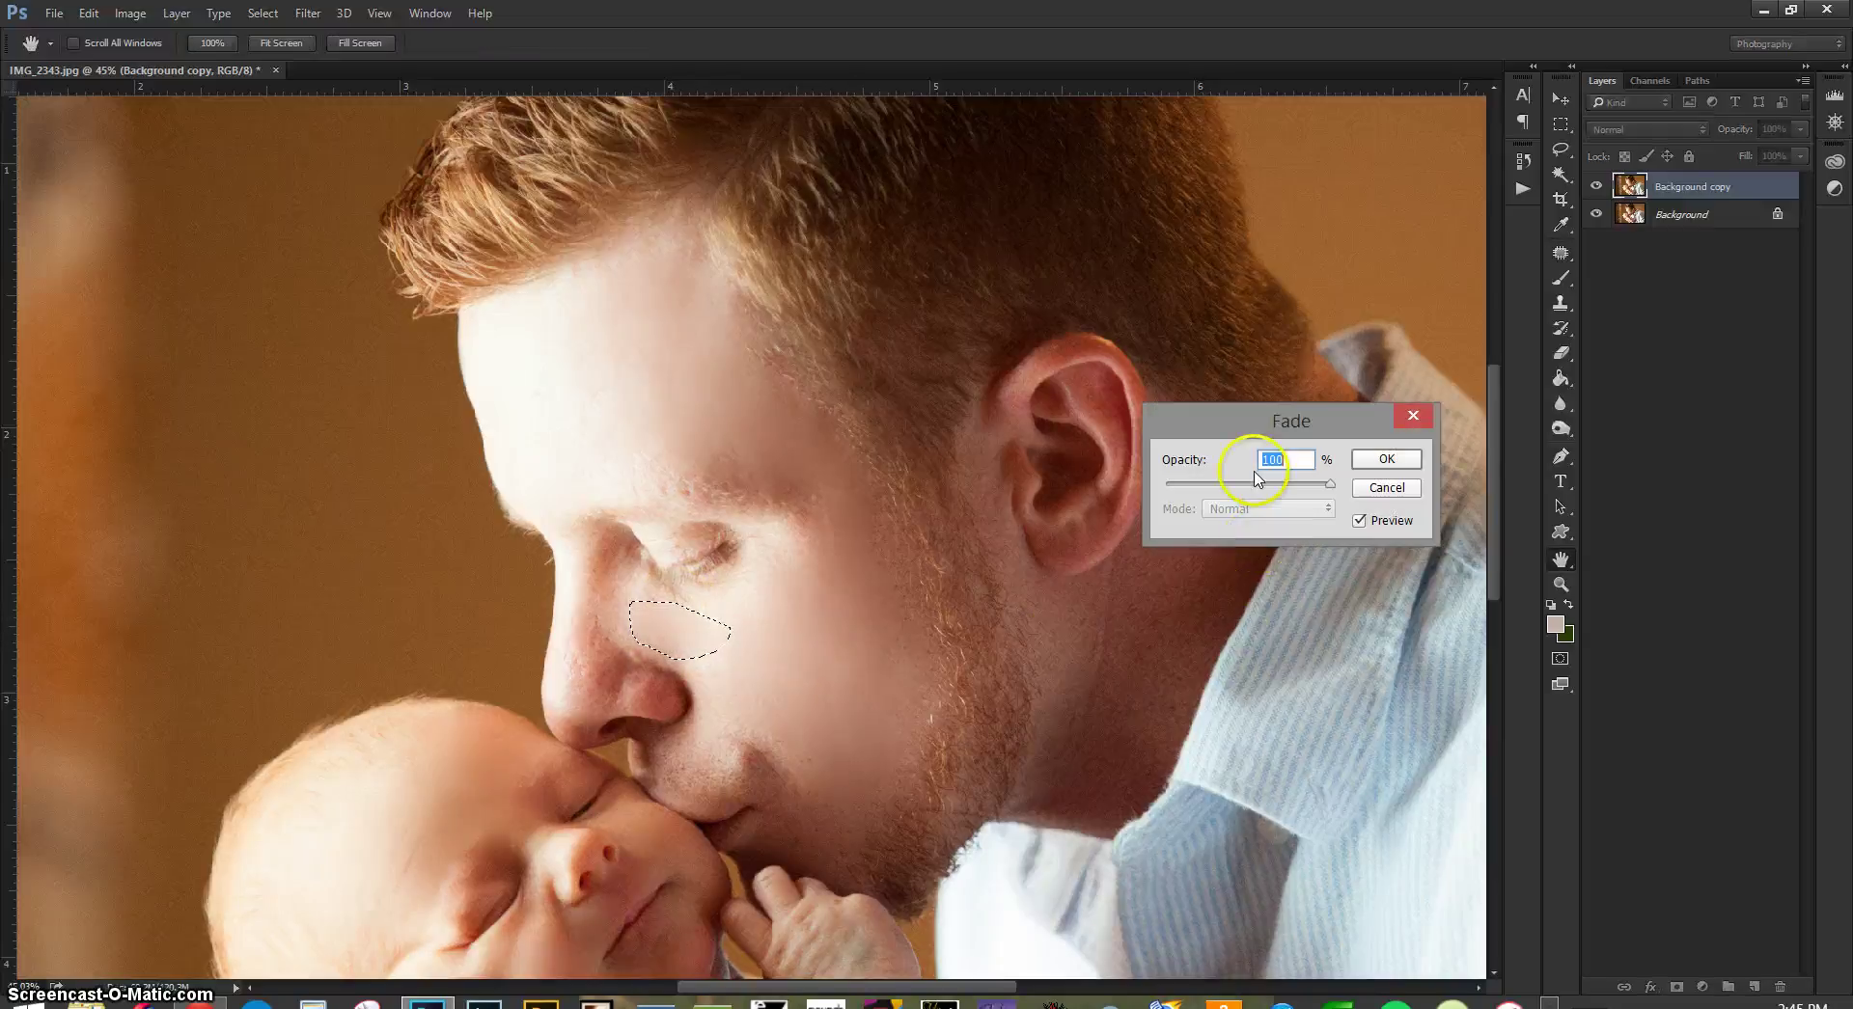
pyautogui.click(1256, 484)
pyautogui.click(1386, 459)
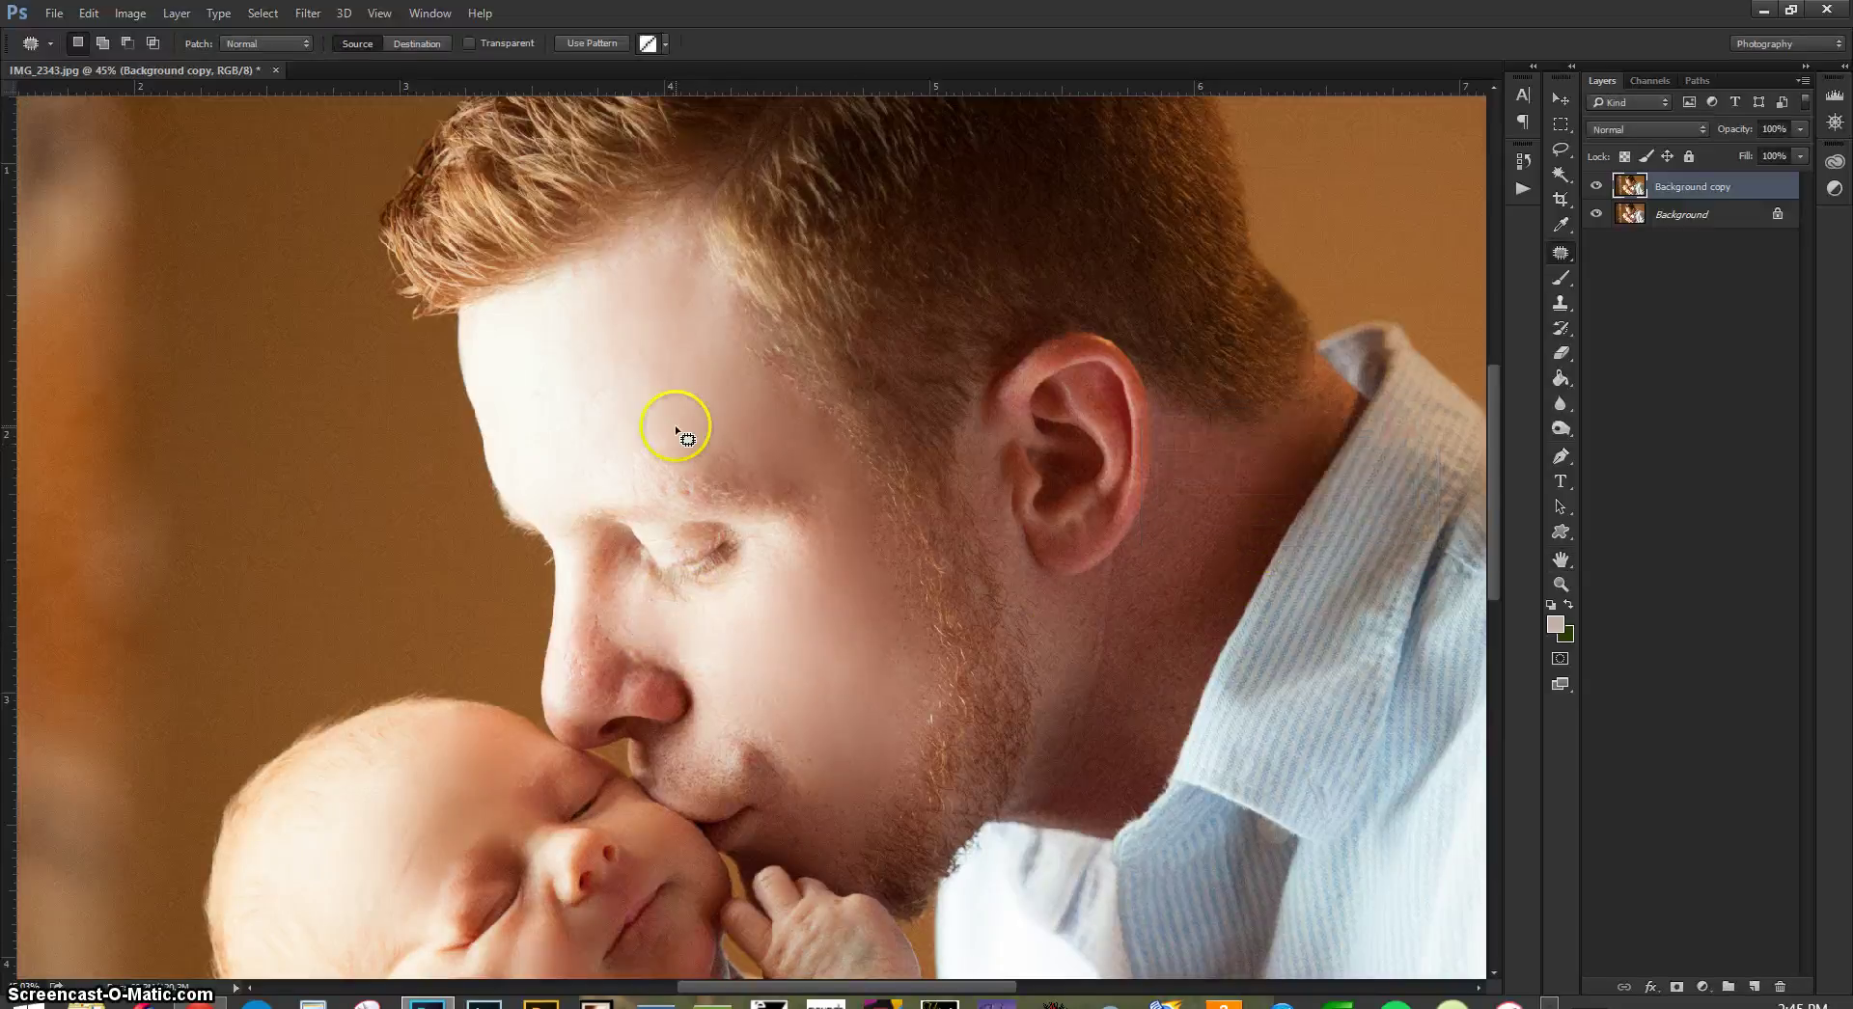
pyautogui.hotkey('ctrl', 'd')
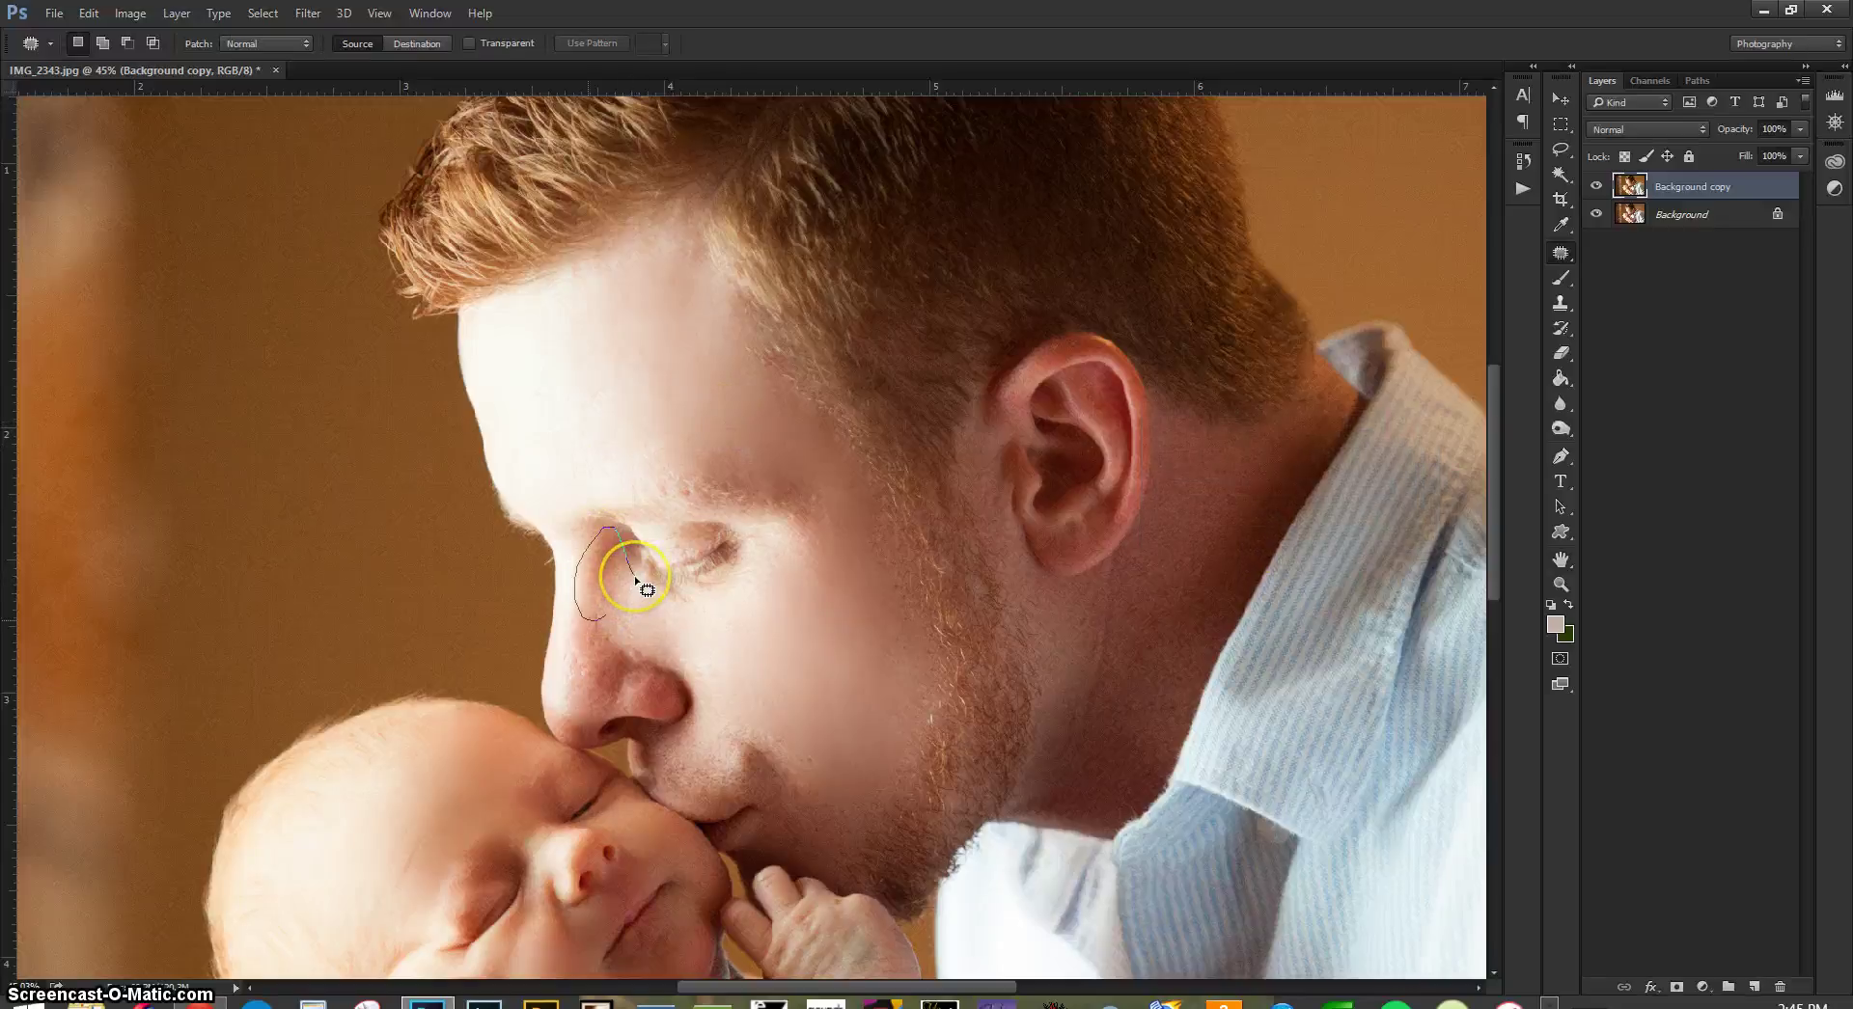
# - Patch the upper side of the man's nose beside the inner eye corner with cheek skin, fade it to 50%, and deselect
pyautogui.moveTo(636, 579)
pyautogui.mouseDown()
pyautogui.moveTo(612, 567)
pyautogui.moveTo(766, 650)
pyautogui.moveTo(924, 656)
pyautogui.mouseUp()
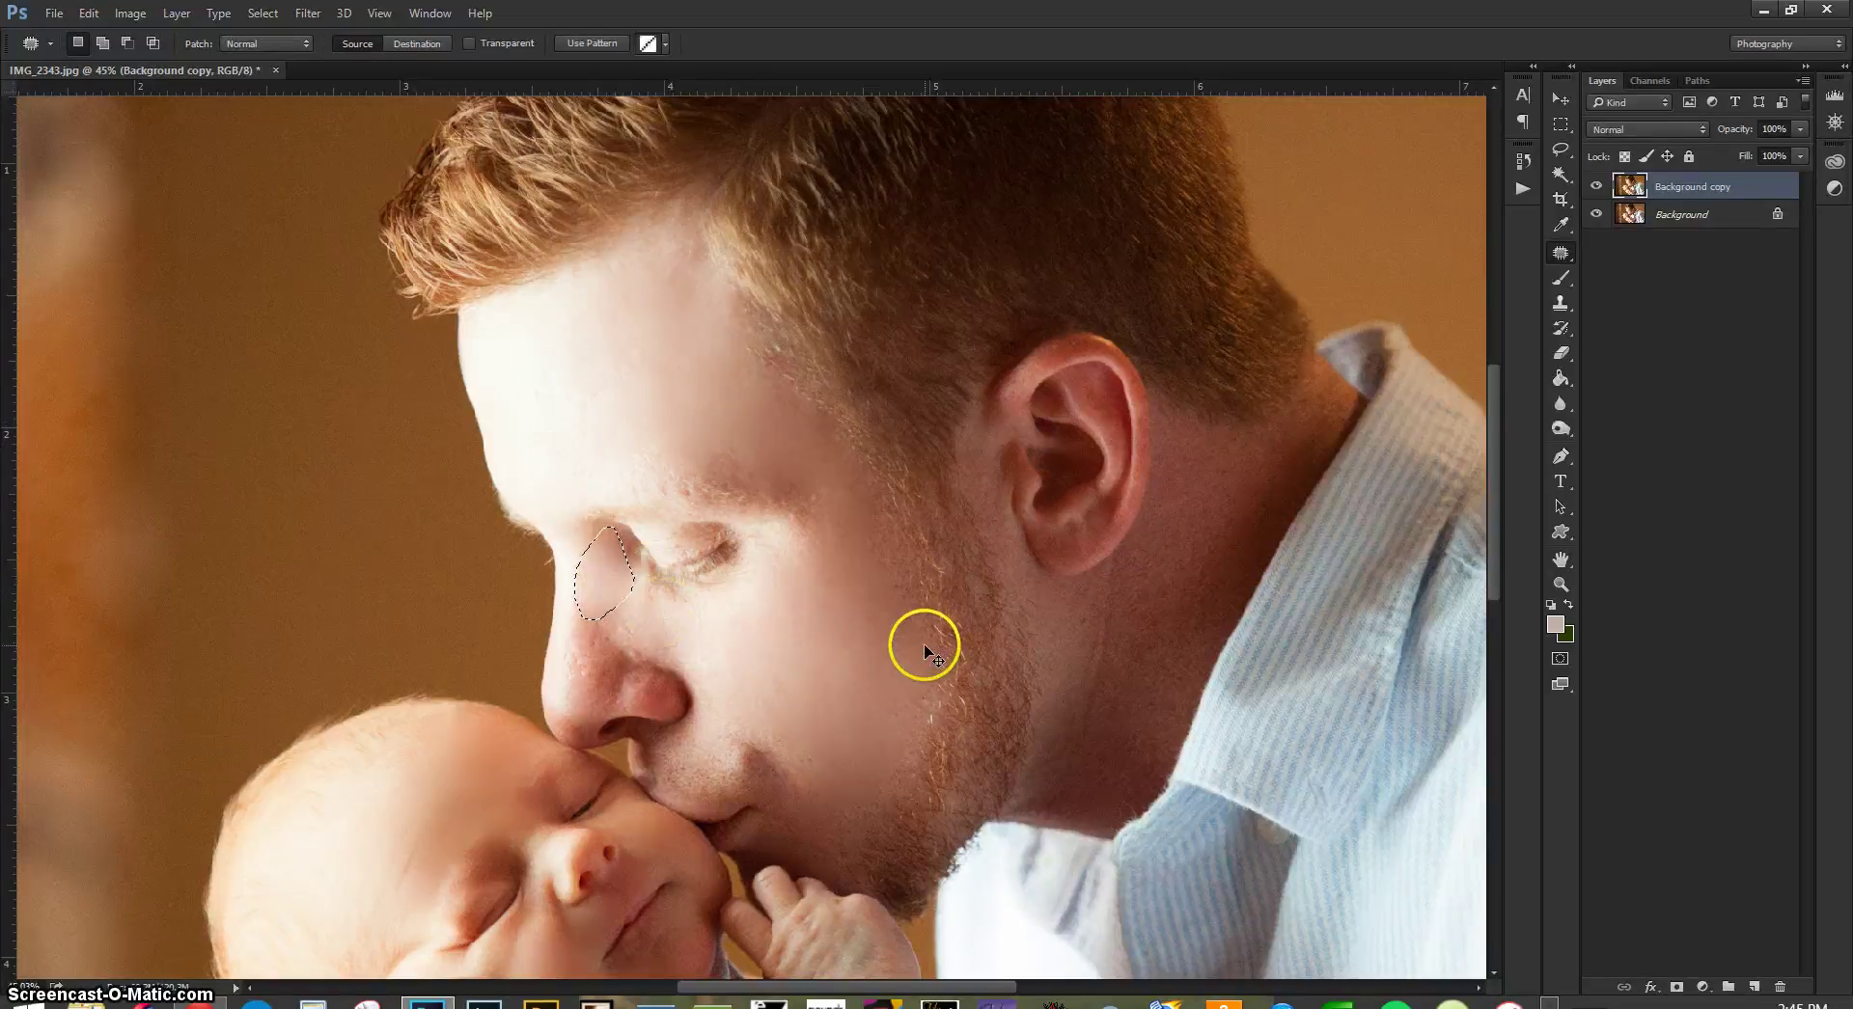
pyautogui.hotkey('ctrl', 'shift', 'f')
pyautogui.click(1248, 484)
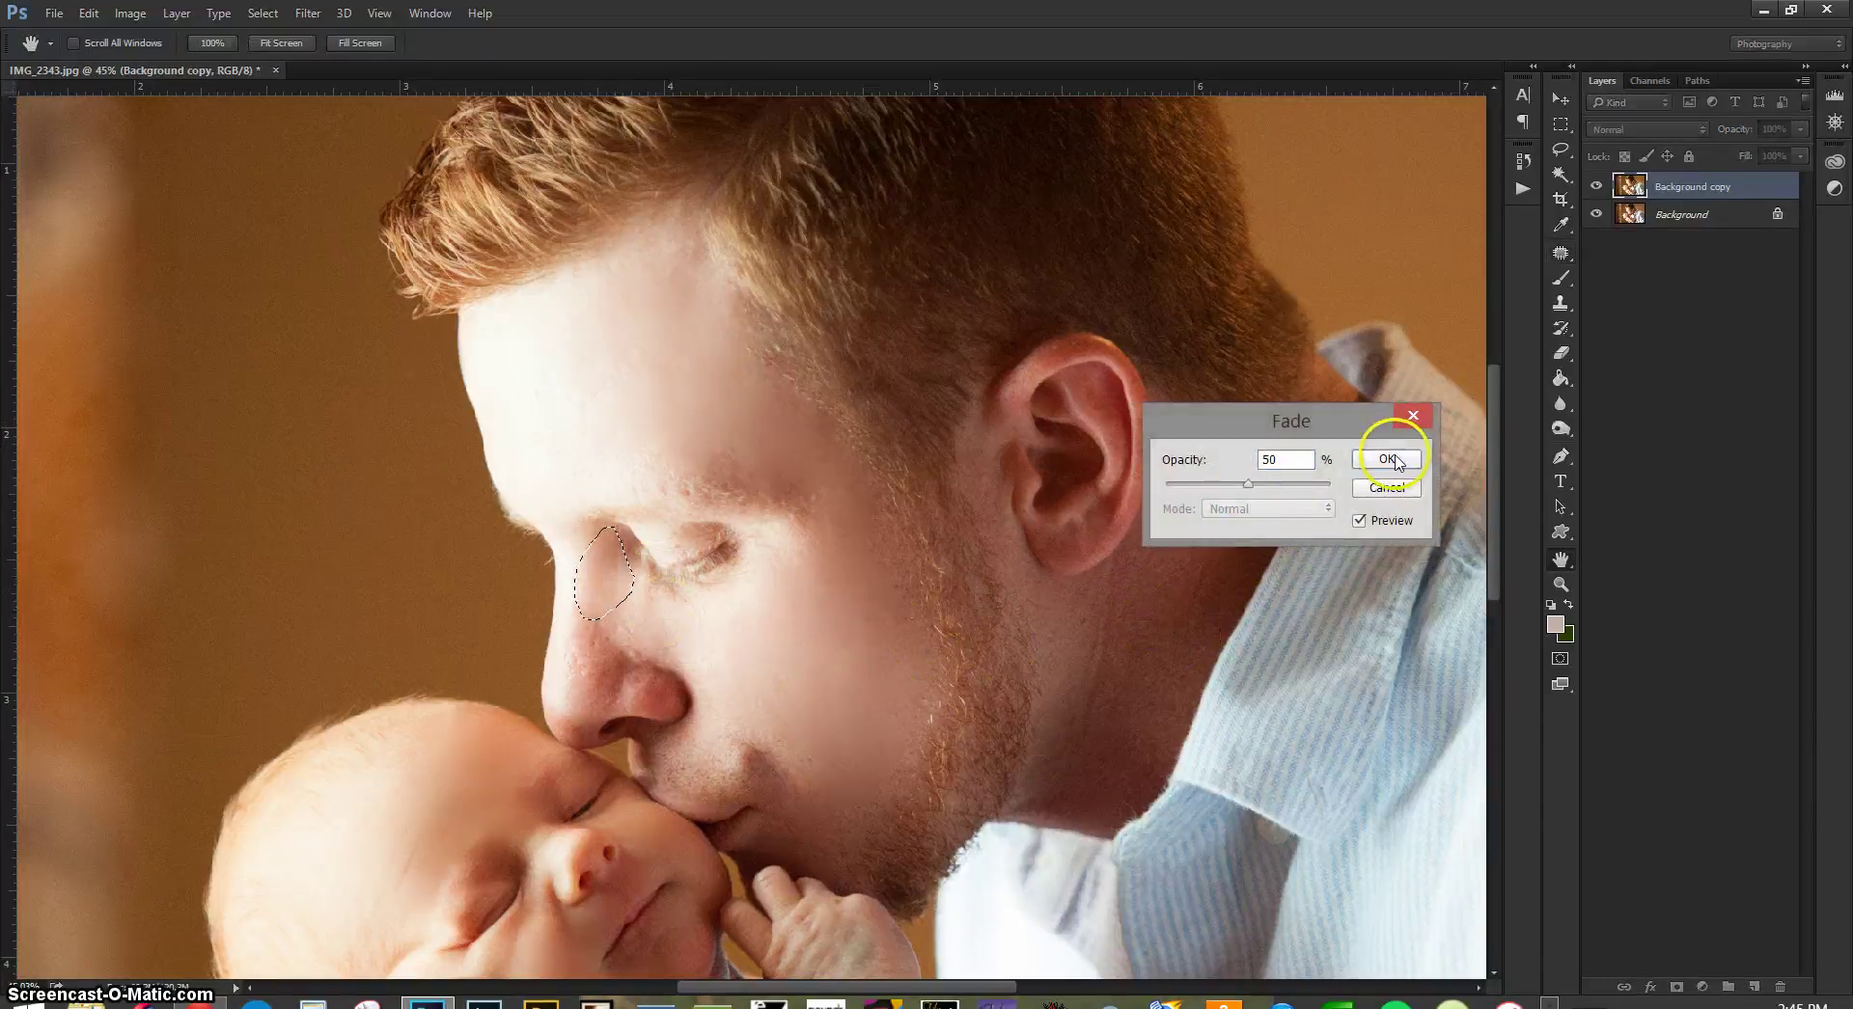
pyautogui.click(1387, 460)
pyautogui.hotkey('ctrl', 'd')
# - Patch the middle side of the man's nose with smooth cheek skin, fade it to 52%, and deselect
pyautogui.moveTo(591, 593)
pyautogui.mouseDown()
pyautogui.moveTo(593, 693)
pyautogui.moveTo(632, 615)
pyautogui.moveTo(835, 648)
pyautogui.mouseUp()
pyautogui.hotkey('ctrl', 'shift', 'f')
pyautogui.click(1251, 485)
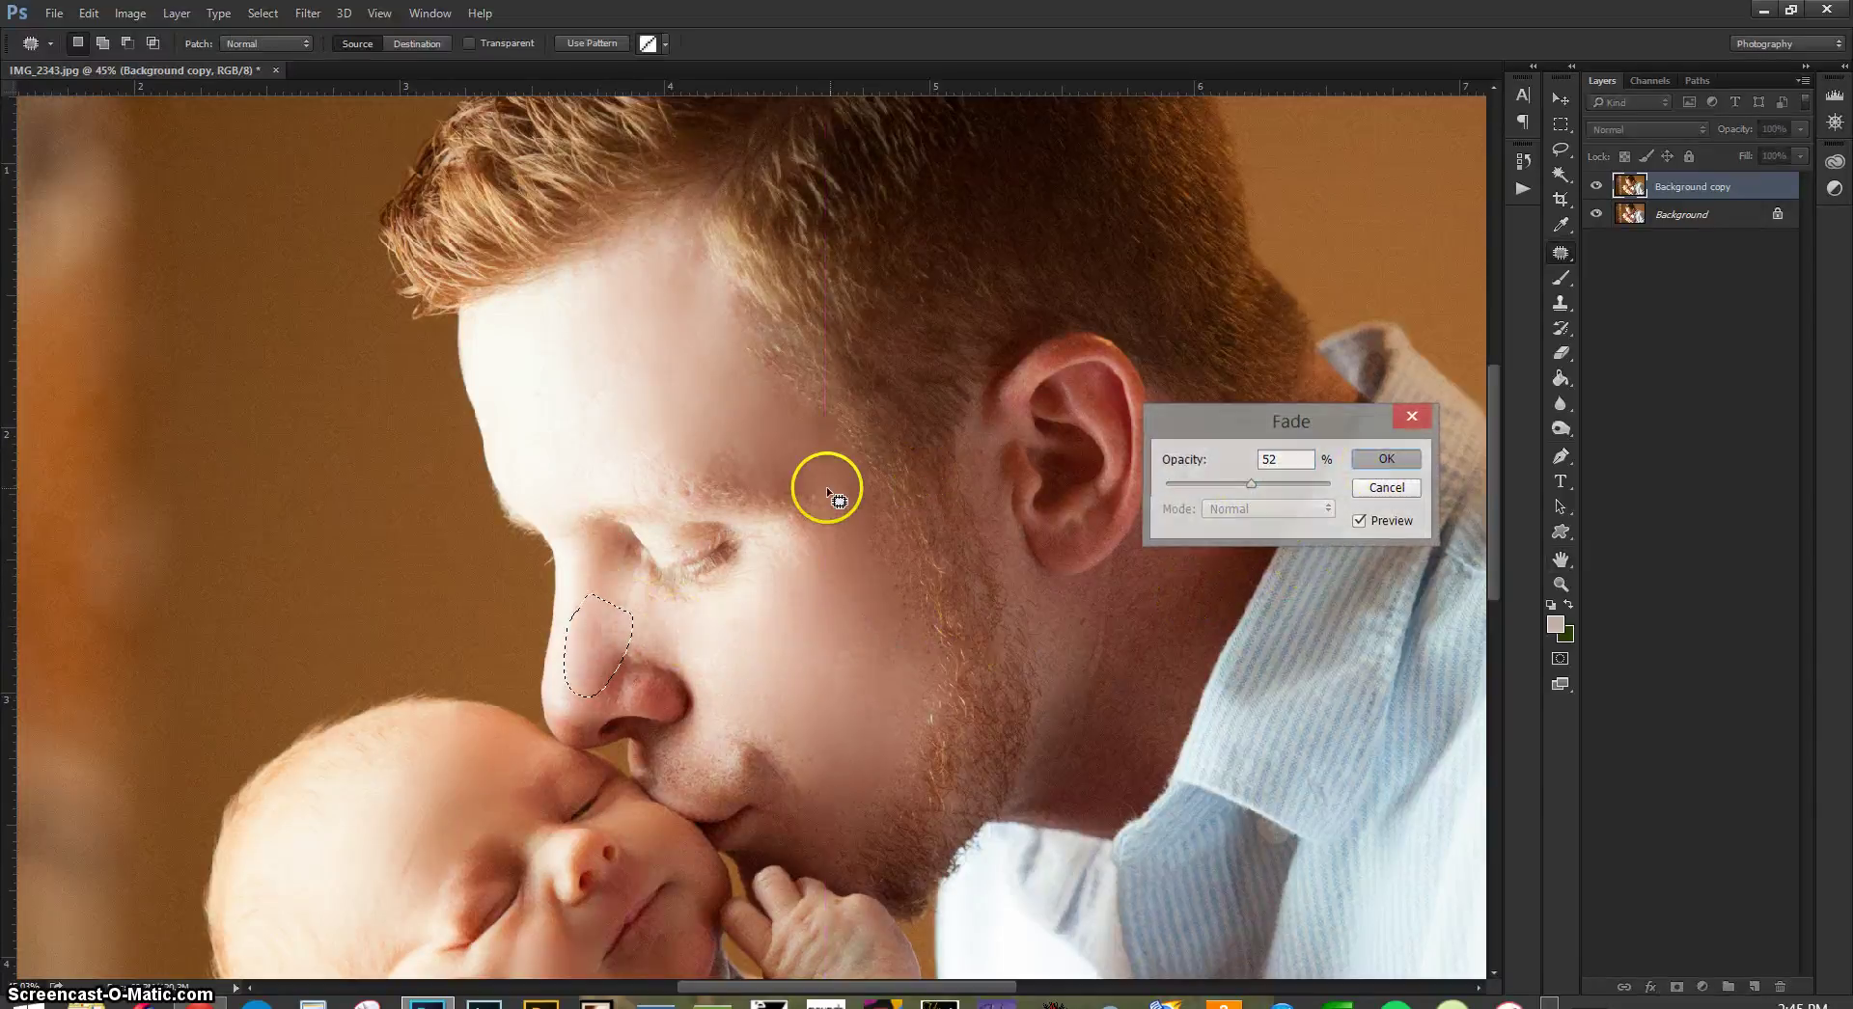
pyautogui.press('Return')
pyautogui.hotkey('ctrl', 'd')
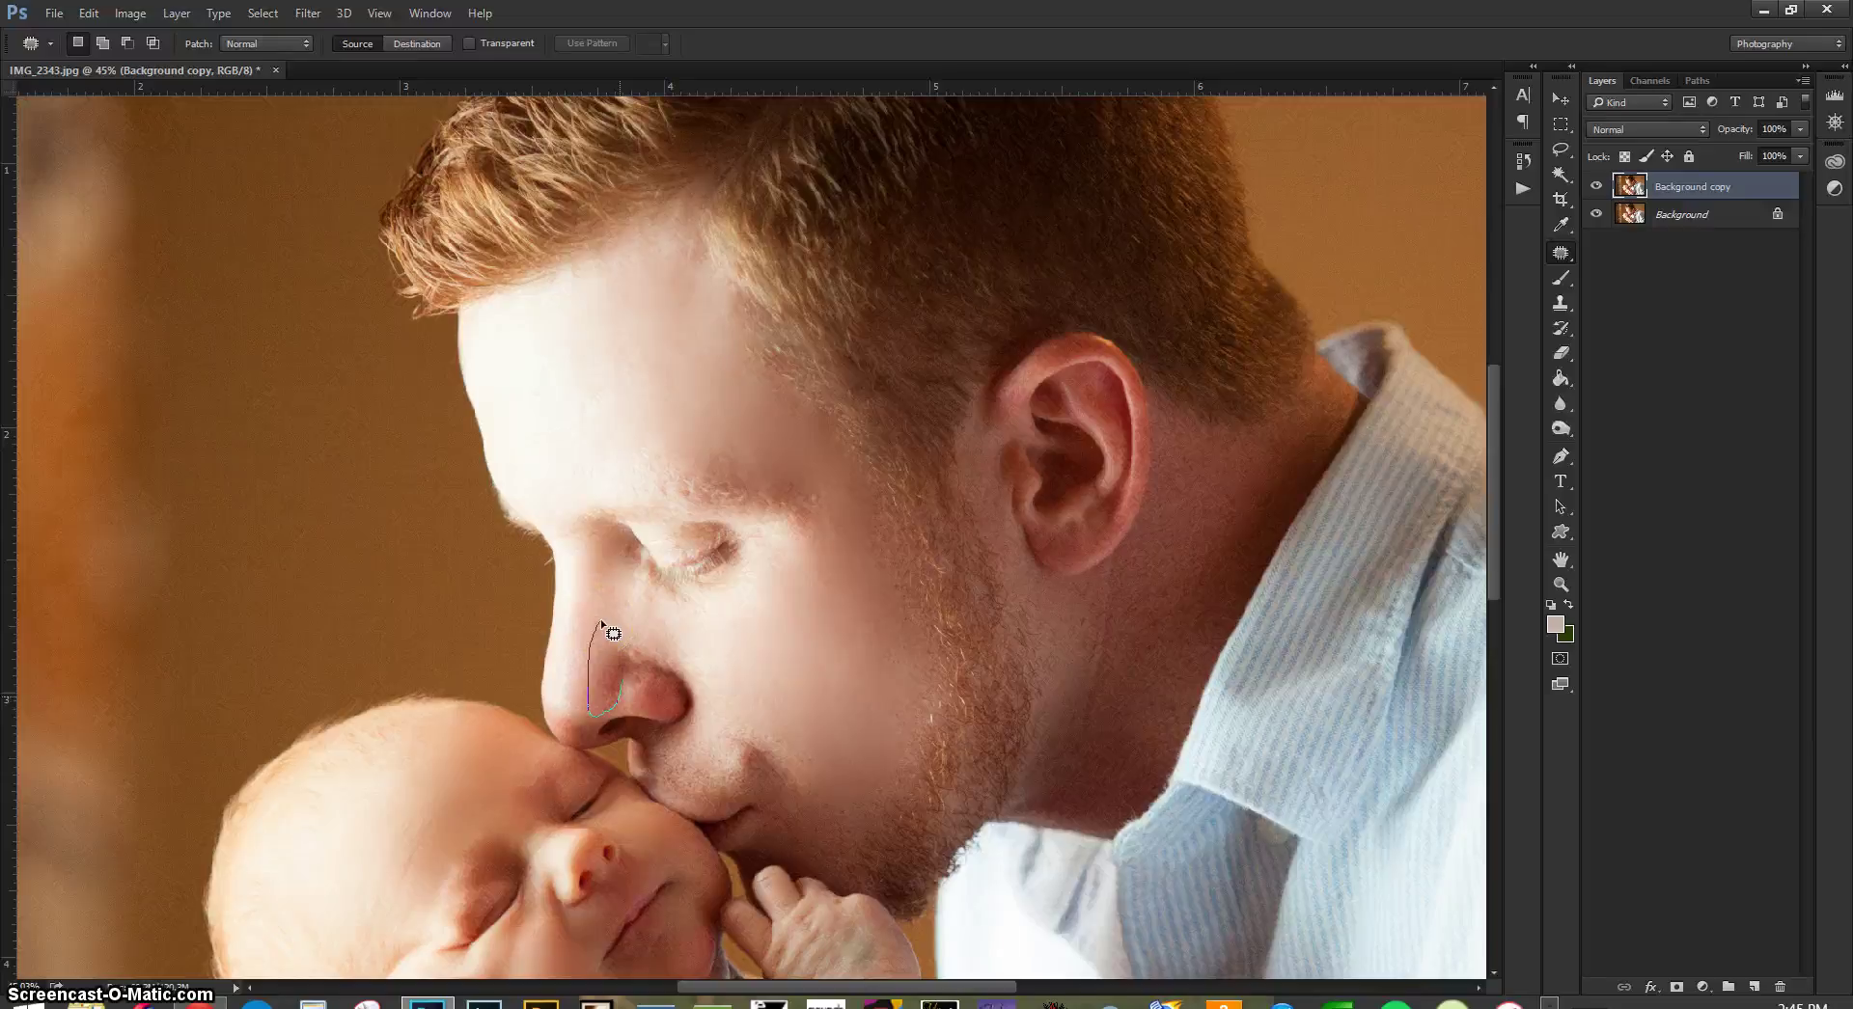
# - Patch the narrow strip on the lower side of the man's nose in front of the nostril and fade it to 54%
pyautogui.moveTo(600, 622); pyautogui.dragTo(1097, 668)
pyautogui.hotkey('ctrl', 'shift', 'f')
pyautogui.click(1253, 483)
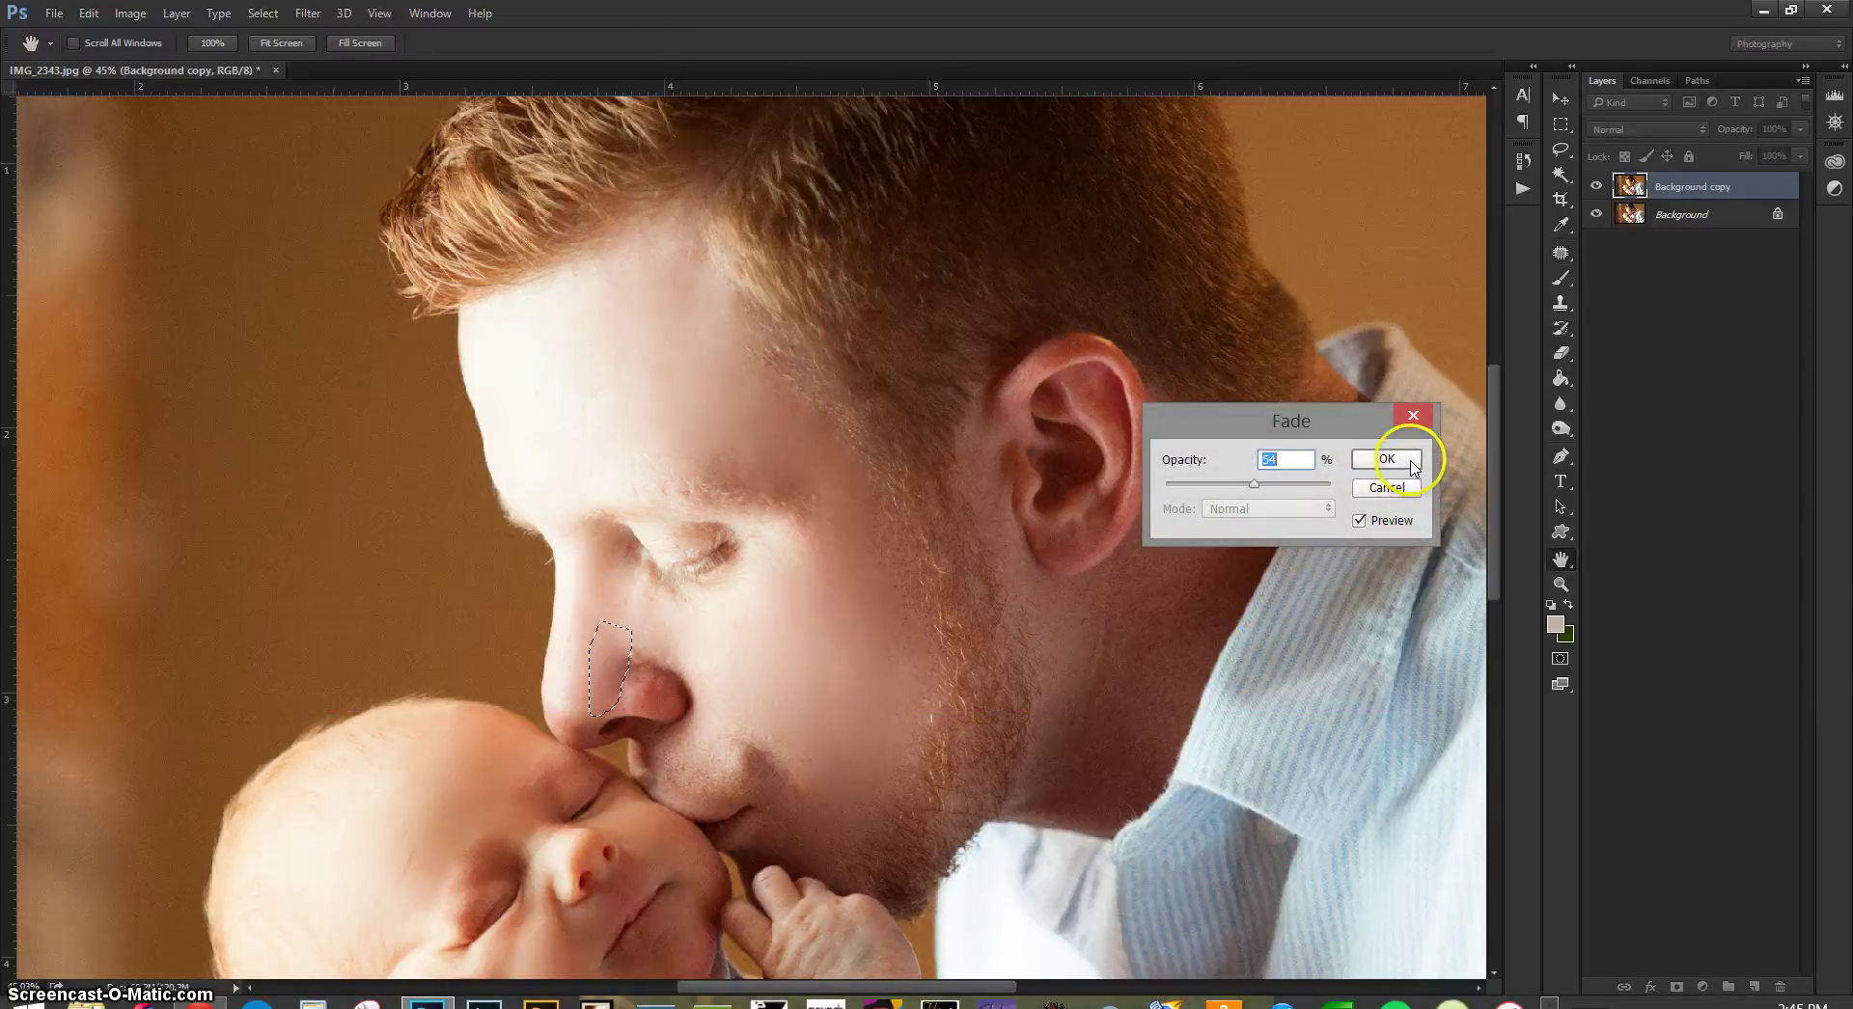
pyautogui.click(1387, 459)
# - Patch the man's upper lip area below the nostril with smooth cheek skin and fade the patch
pyautogui.moveTo(667, 762)
pyautogui.mouseDown()
pyautogui.moveTo(708, 739)
pyautogui.moveTo(714, 799)
pyautogui.moveTo(813, 664)
pyautogui.mouseUp()
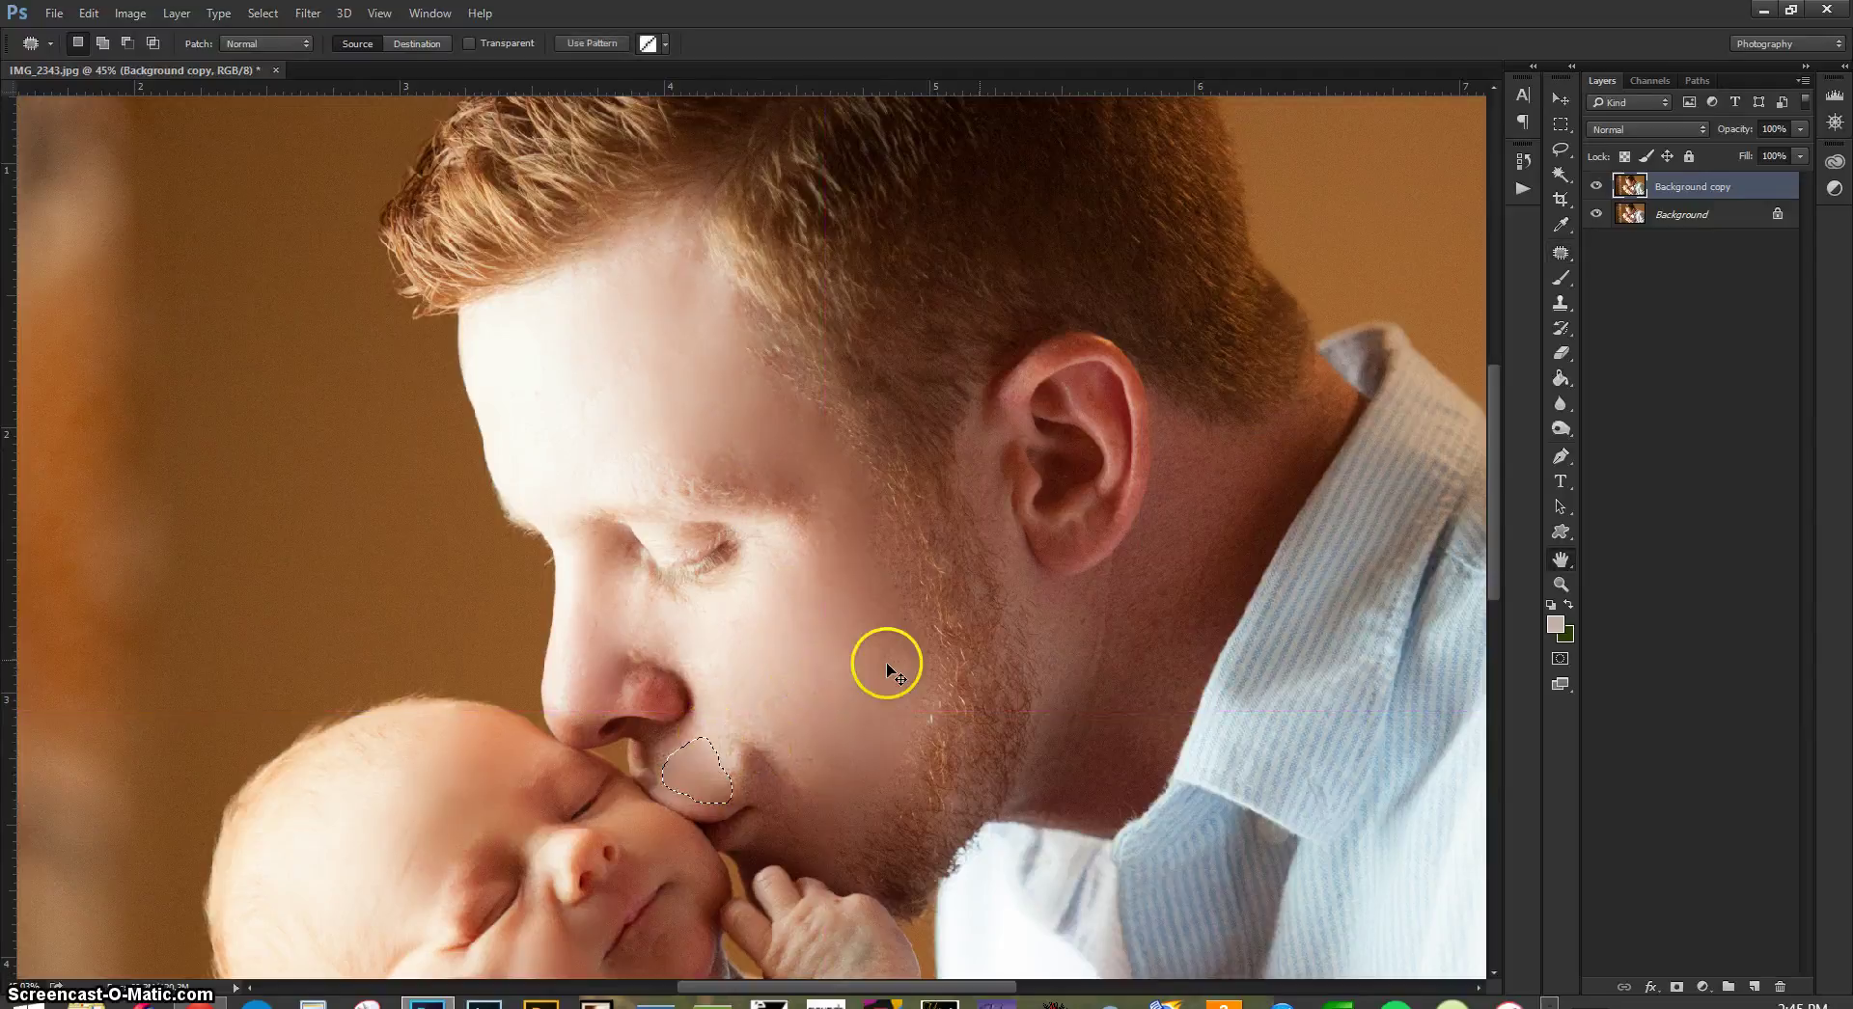
pyautogui.hotkey('ctrl', 'shift', 'f')
pyautogui.moveTo(1230, 486); pyautogui.dragTo(1255, 487)
pyautogui.click(1386, 455)
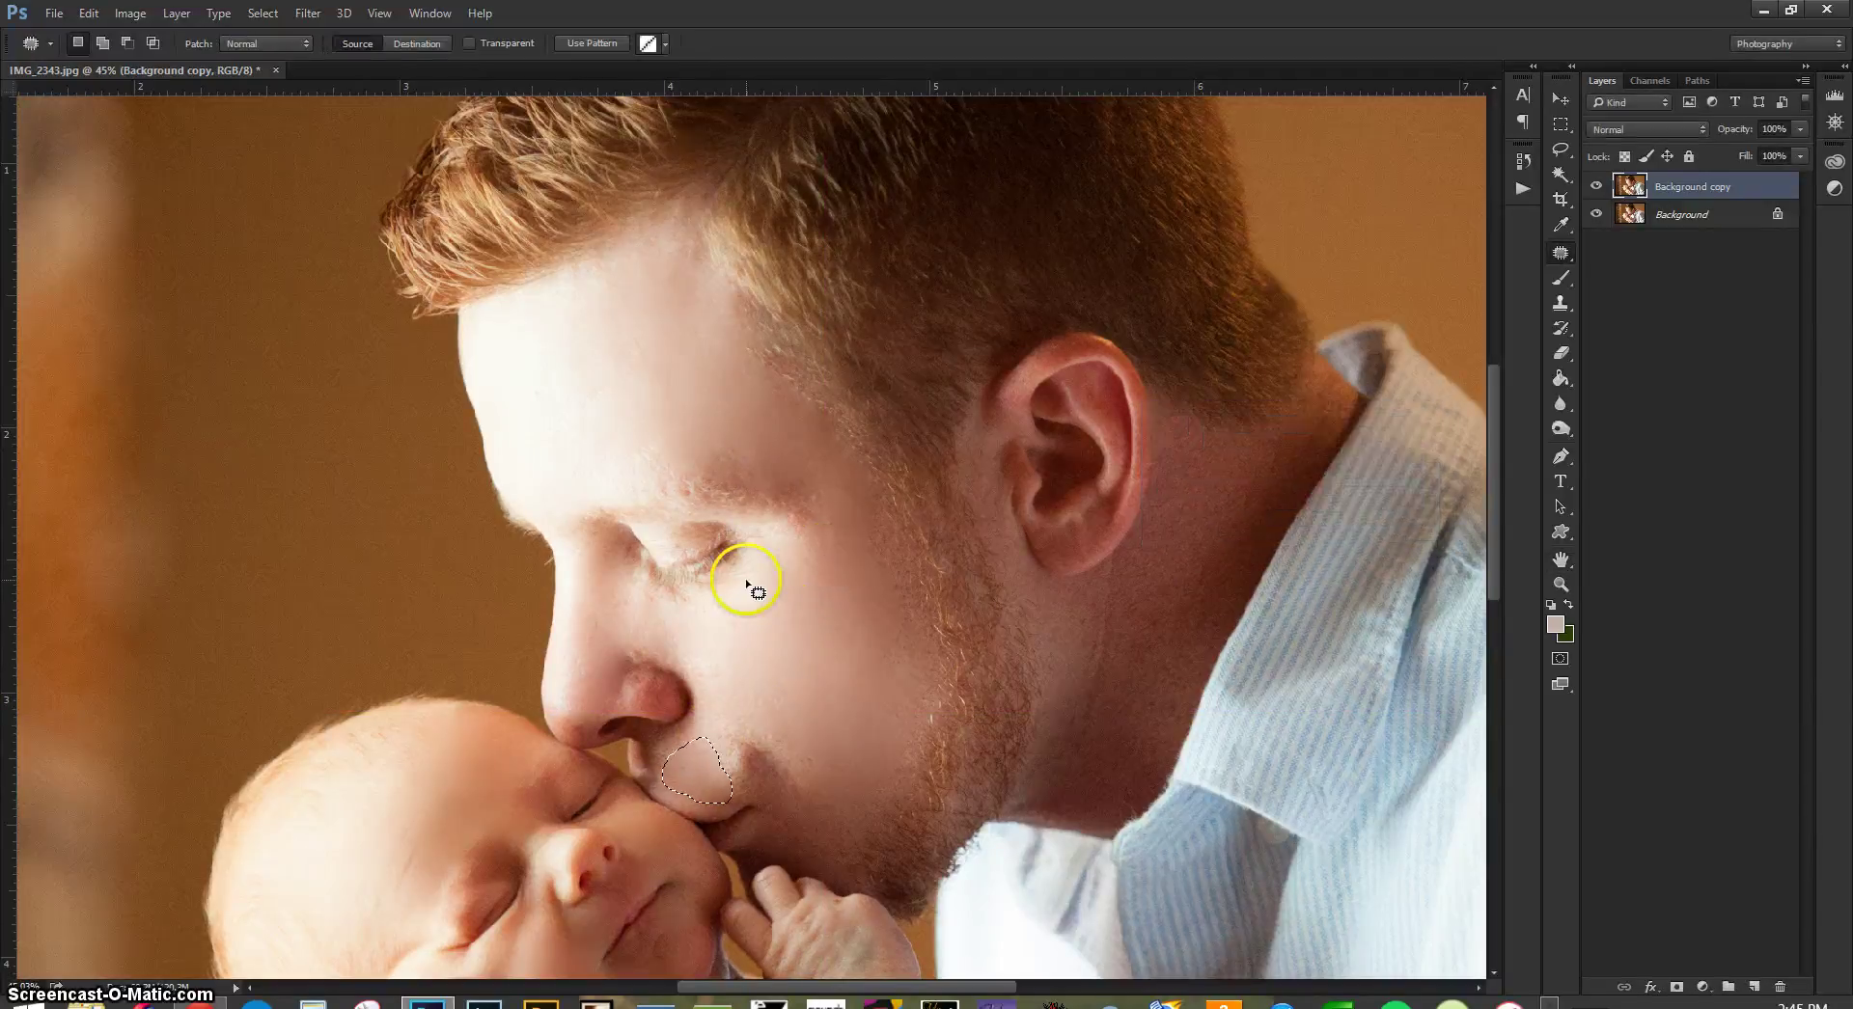
# - Patch the shadowed area above the corner of the man's mouth with cheek skin, fade it to 46%, and deselect
pyautogui.moveTo(719, 752)
pyautogui.mouseDown()
pyautogui.moveTo(798, 788)
pyautogui.moveTo(803, 733)
pyautogui.moveTo(789, 754)
pyautogui.moveTo(824, 681)
pyautogui.mouseUp()
pyautogui.hotkey('ctrl', 'shift', 'f')
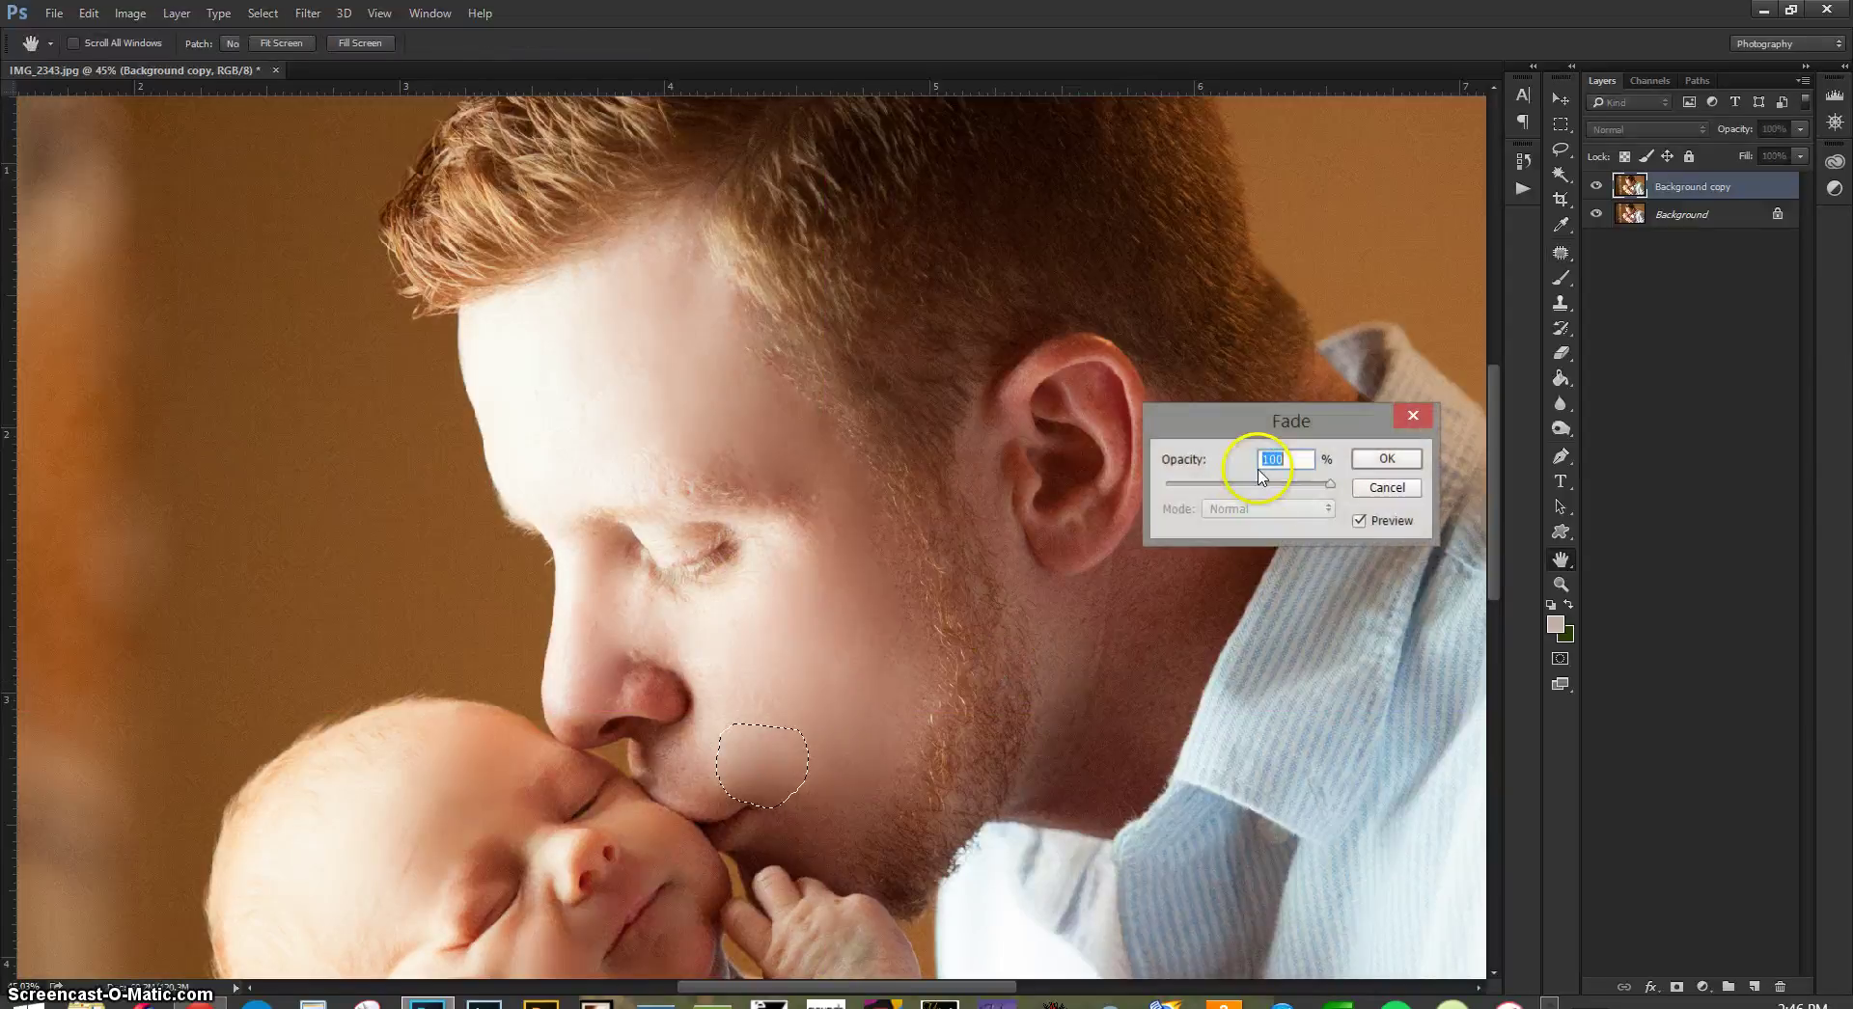
pyautogui.moveTo(1254, 484); pyautogui.dragTo(1247, 493)
pyautogui.click(1358, 472)
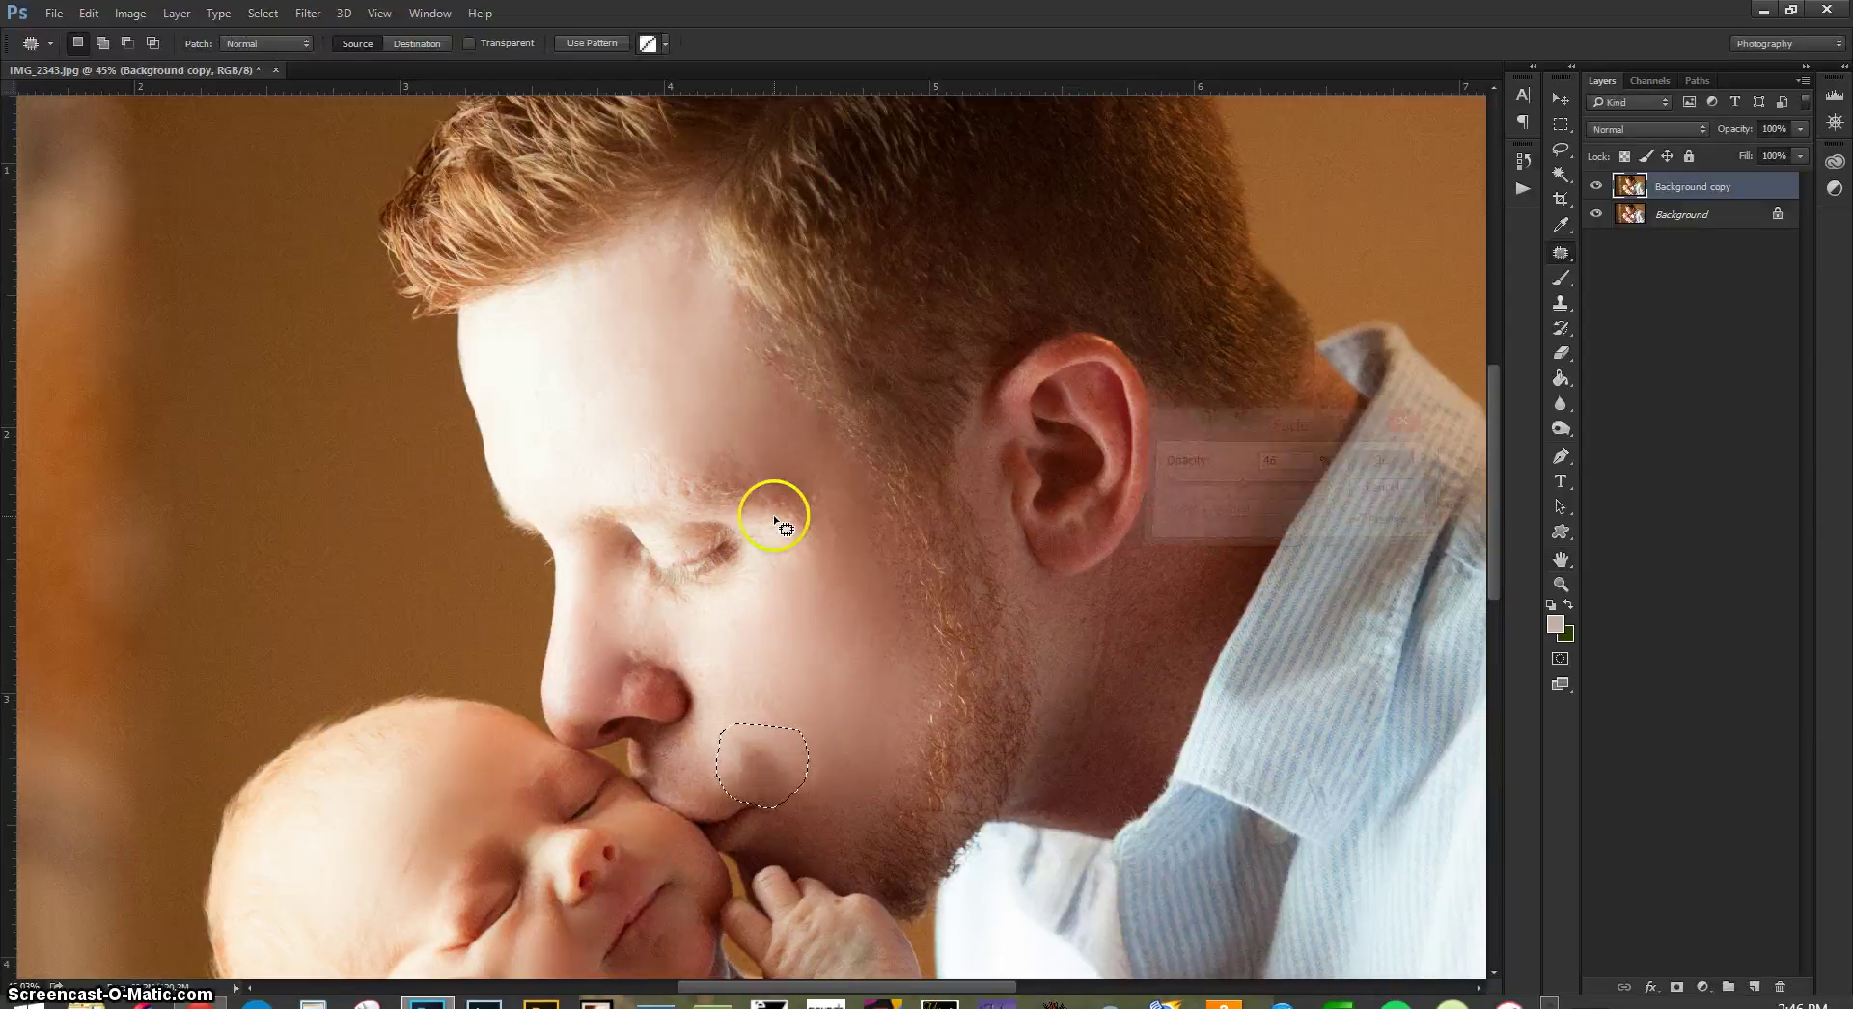
pyautogui.hotkey('ctrl', 'd')
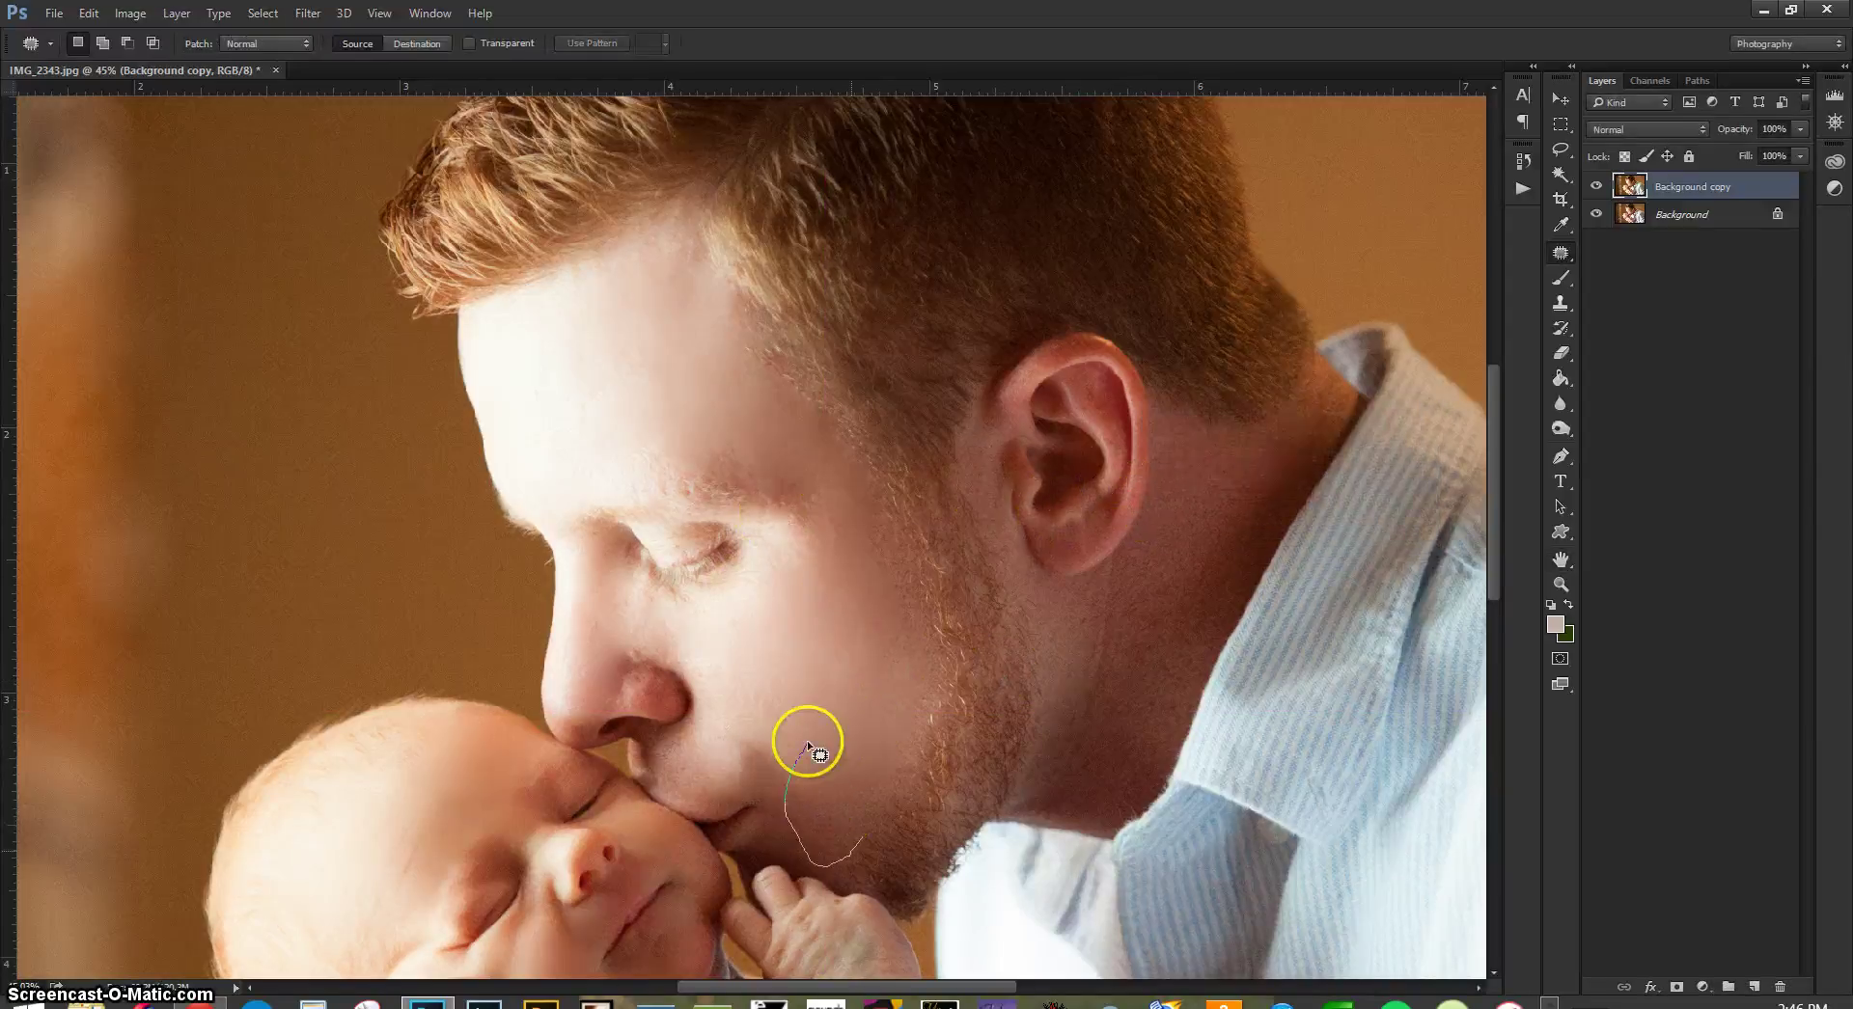
# - Patch the lower cheek between the man's mouth corner and beard with the skin above it, fade it strongly, and deselect
pyautogui.moveTo(808, 746)
pyautogui.mouseDown()
pyautogui.moveTo(861, 836)
pyautogui.moveTo(855, 714)
pyautogui.mouseUp()
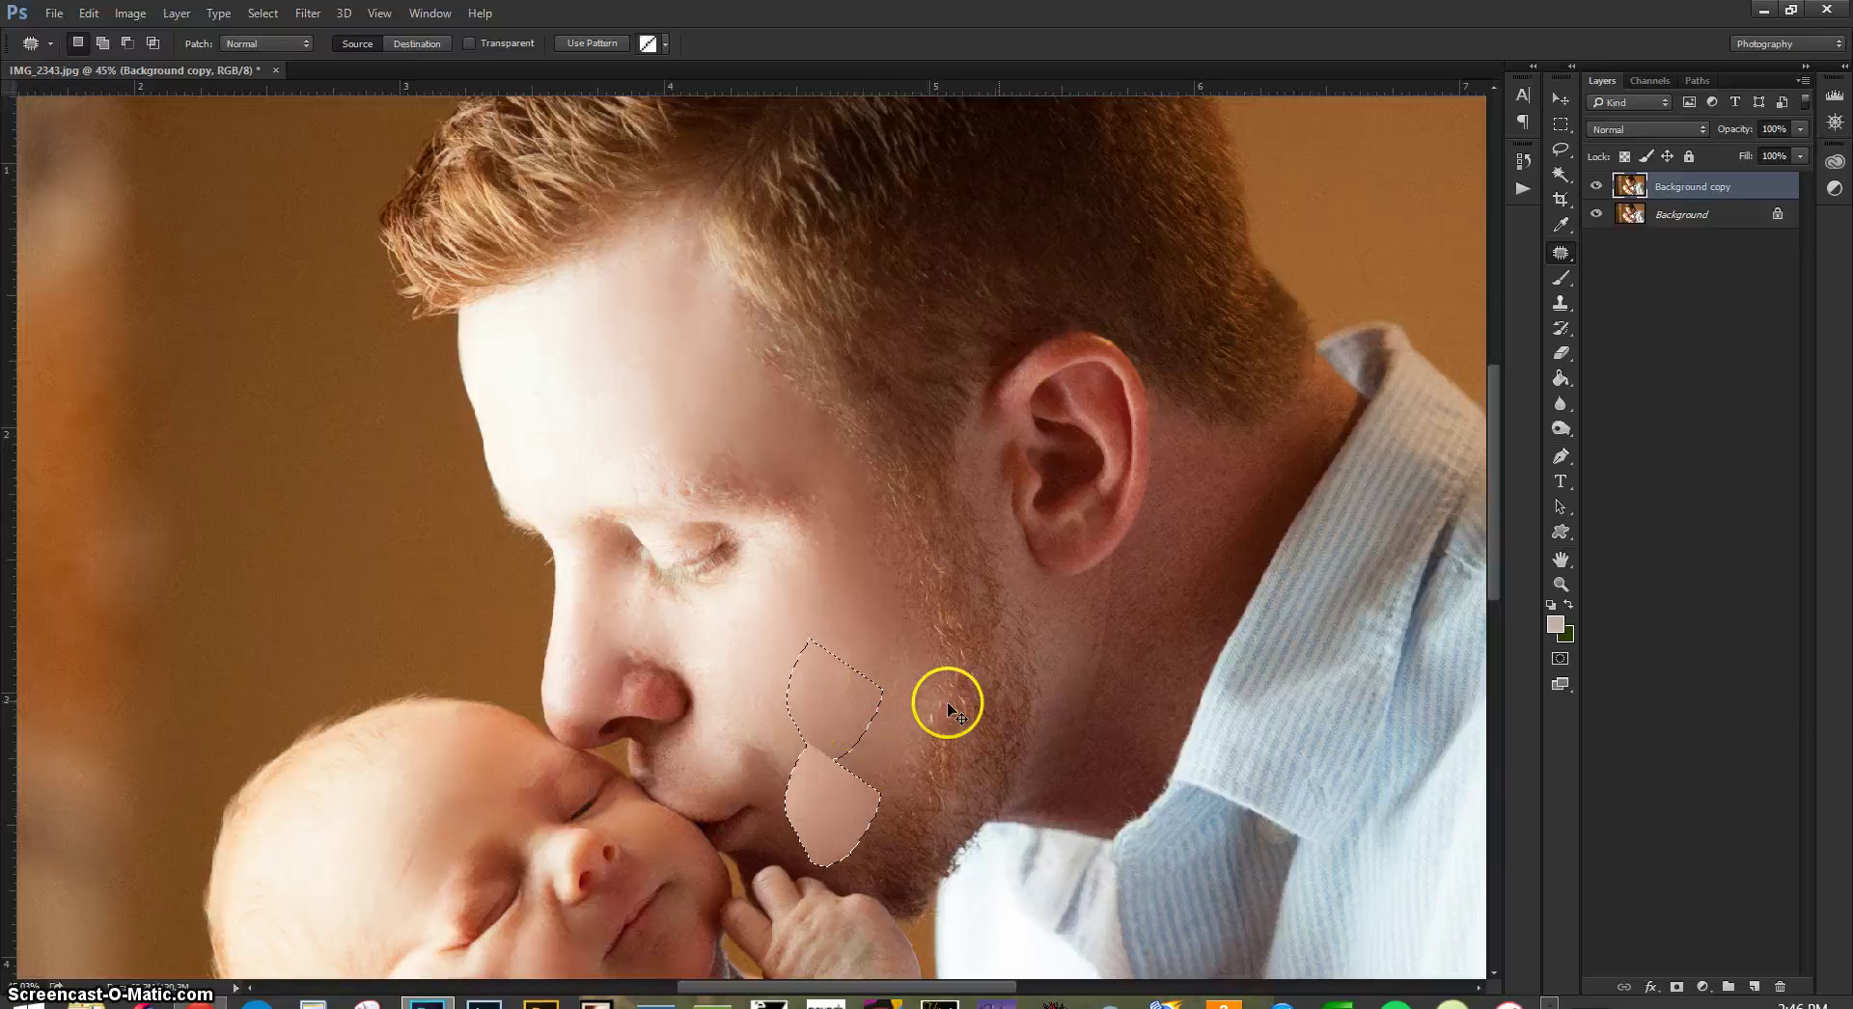
pyautogui.hotkey('ctrl', 'shift', 'f')
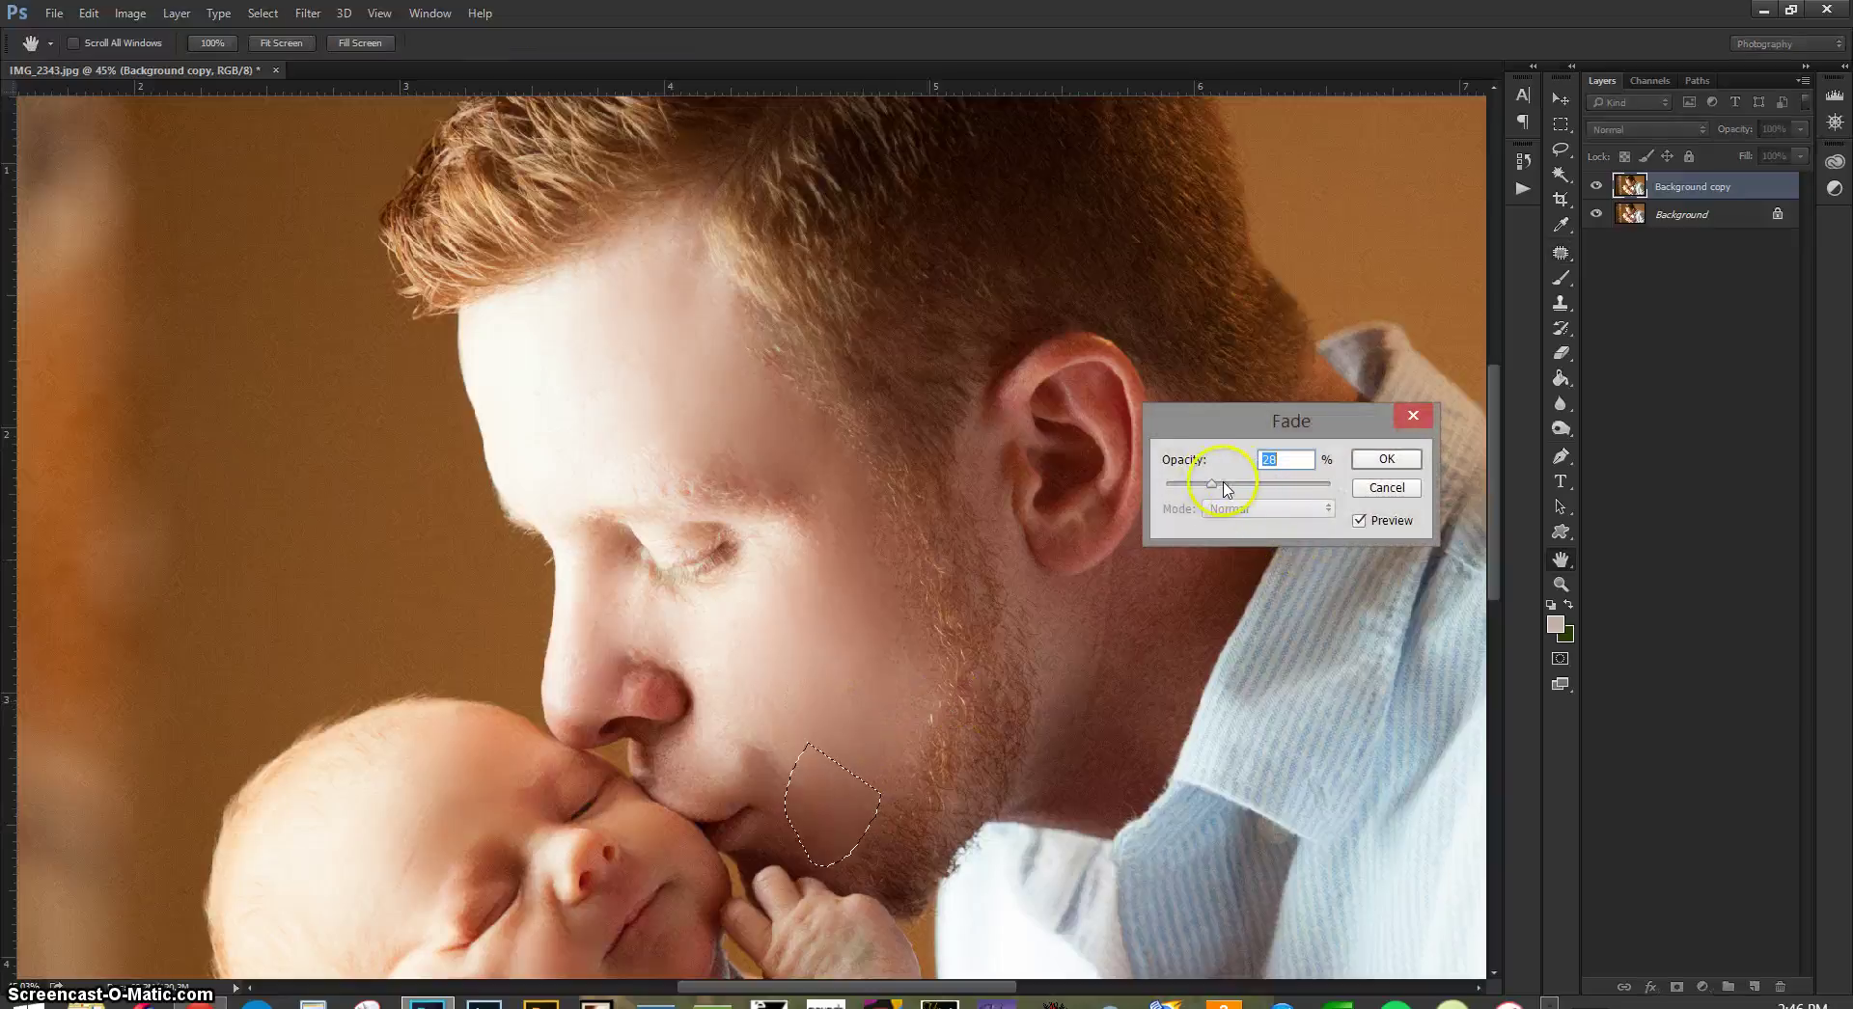
pyautogui.click(1385, 459)
pyautogui.hotkey('ctrl', 'd')
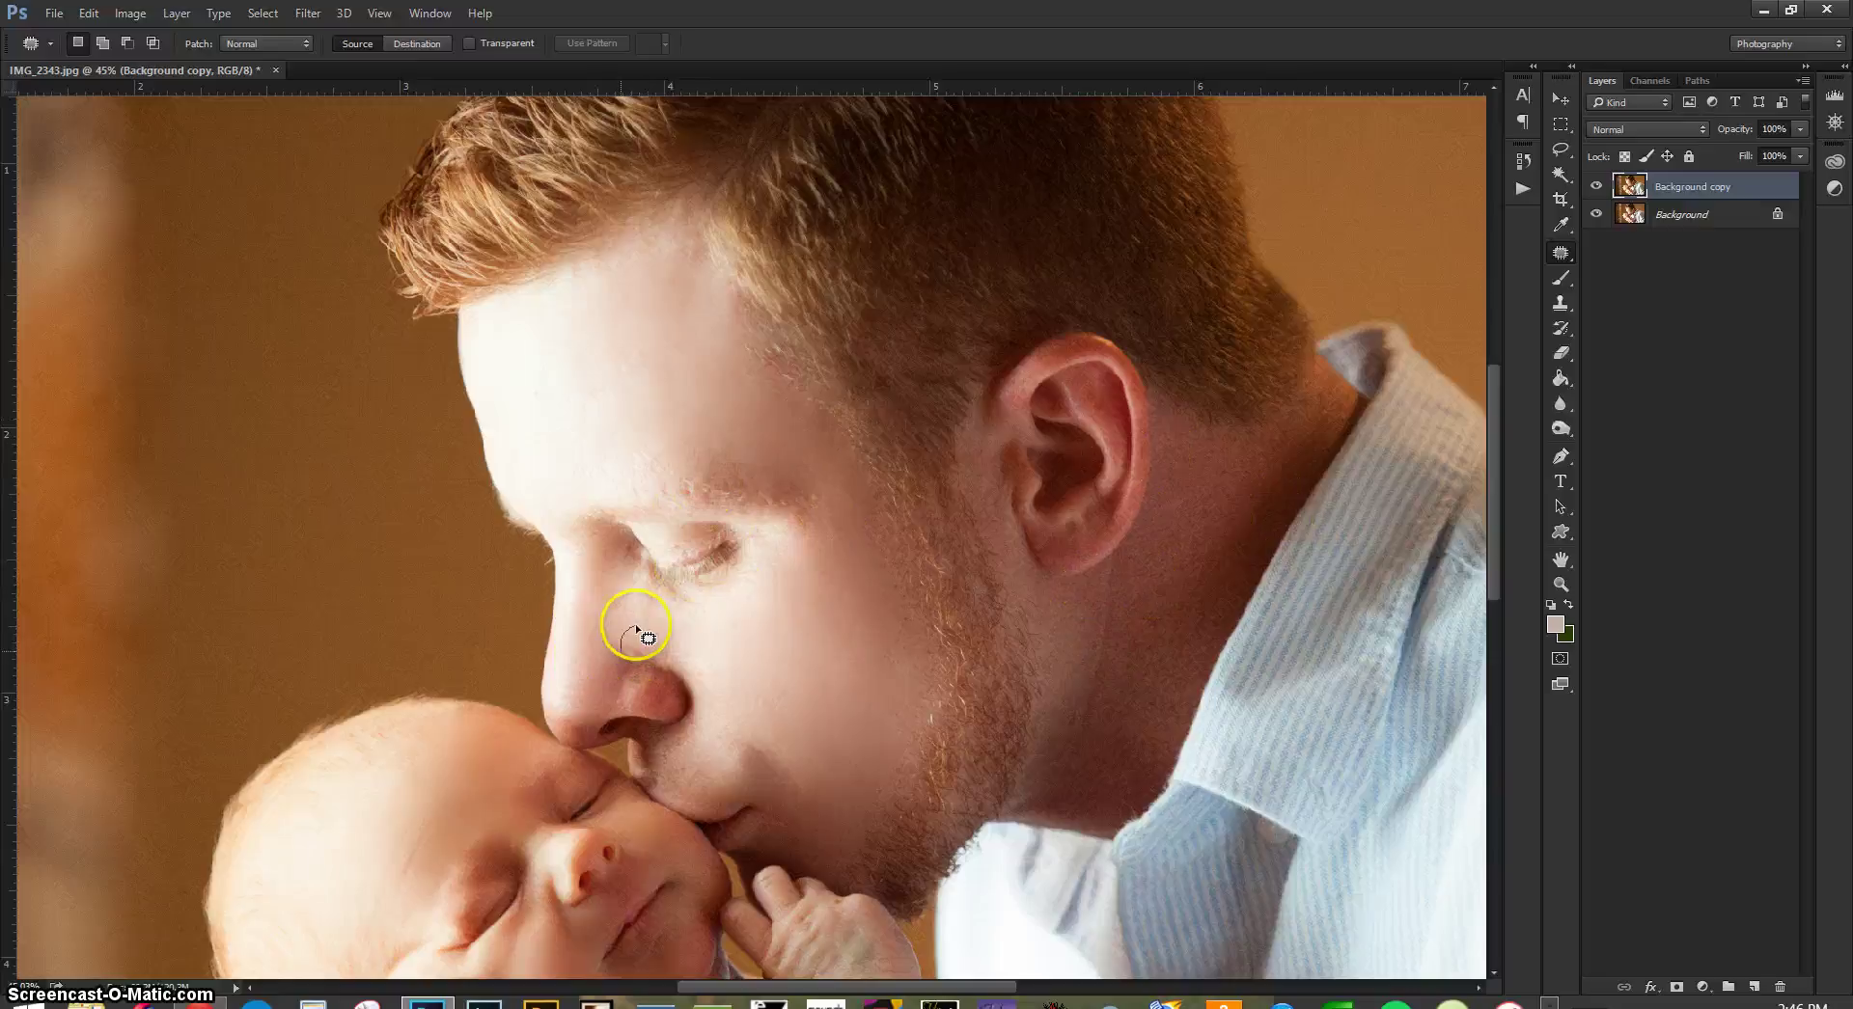
# - Patch the small spot just above the man's nostril wing with neighbouring skin, fade it, and deselect
pyautogui.moveTo(635, 623); pyautogui.dragTo(651, 659)
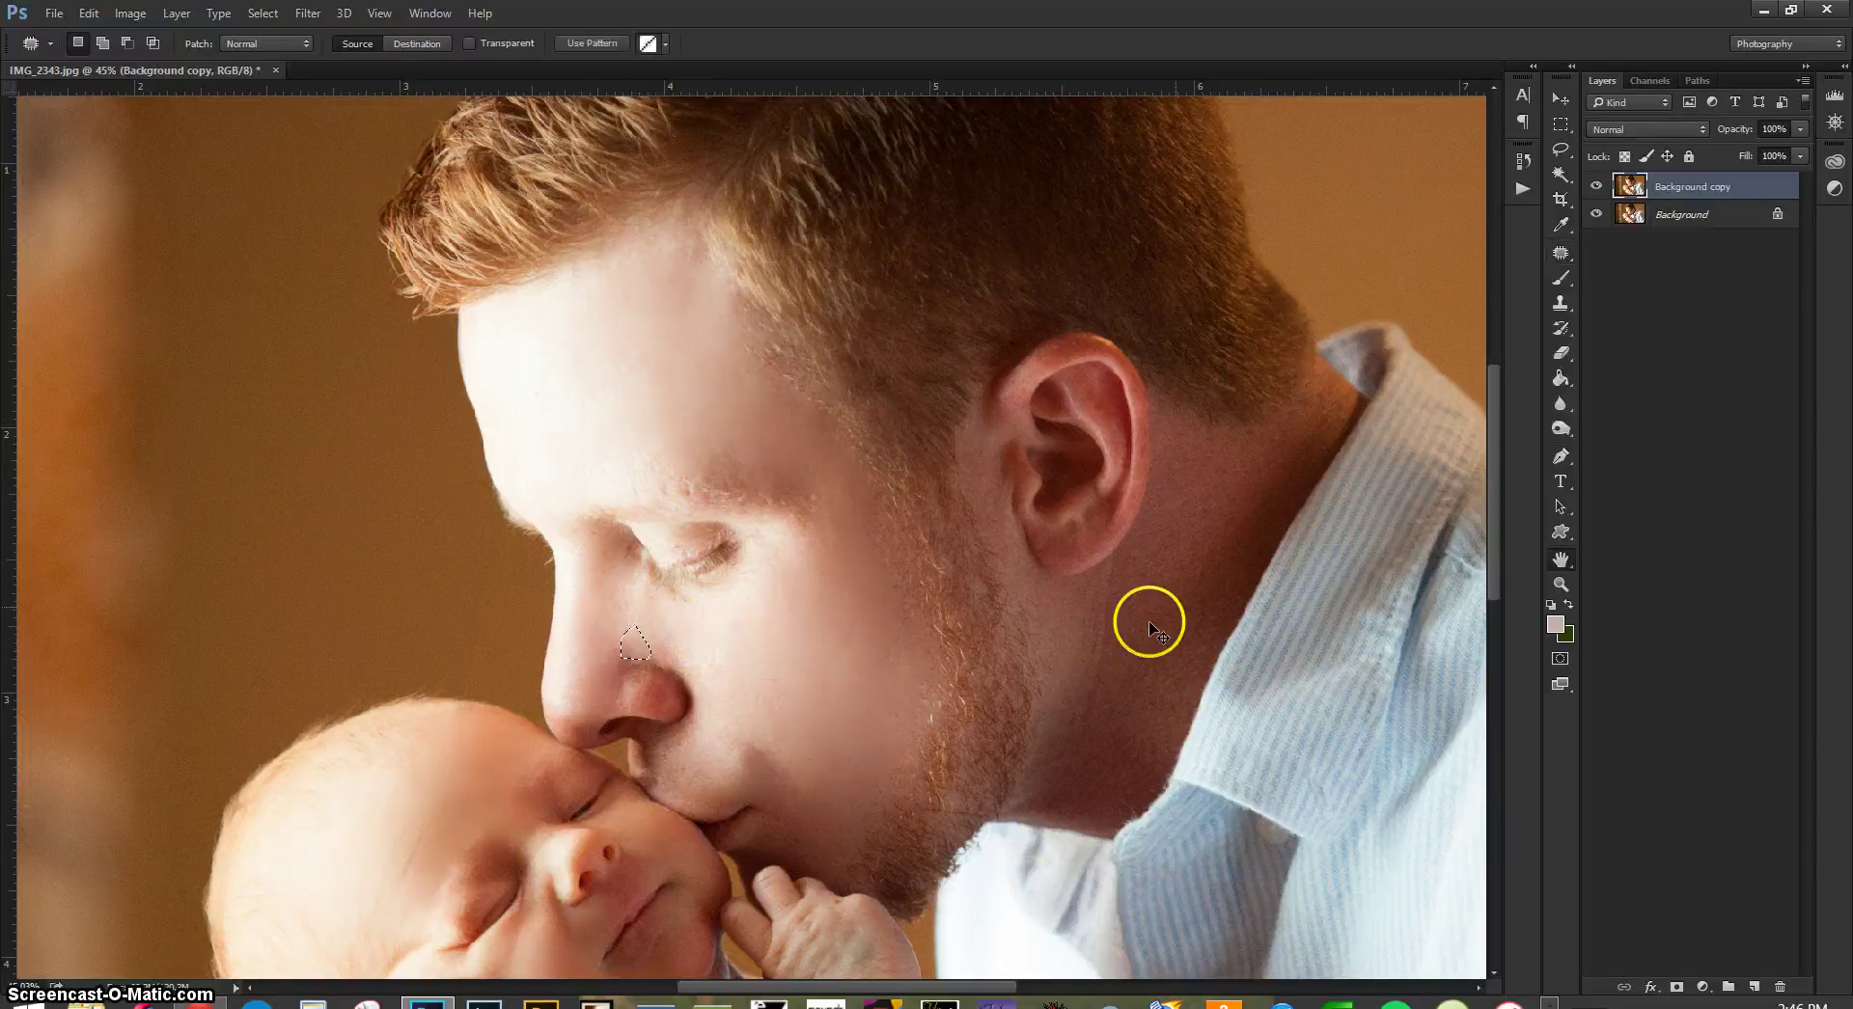
pyautogui.hotkey('ctrl', 'shift', 'f')
pyautogui.click(1263, 486)
pyautogui.click(1362, 458)
pyautogui.hotkey('ctrl', 'd')
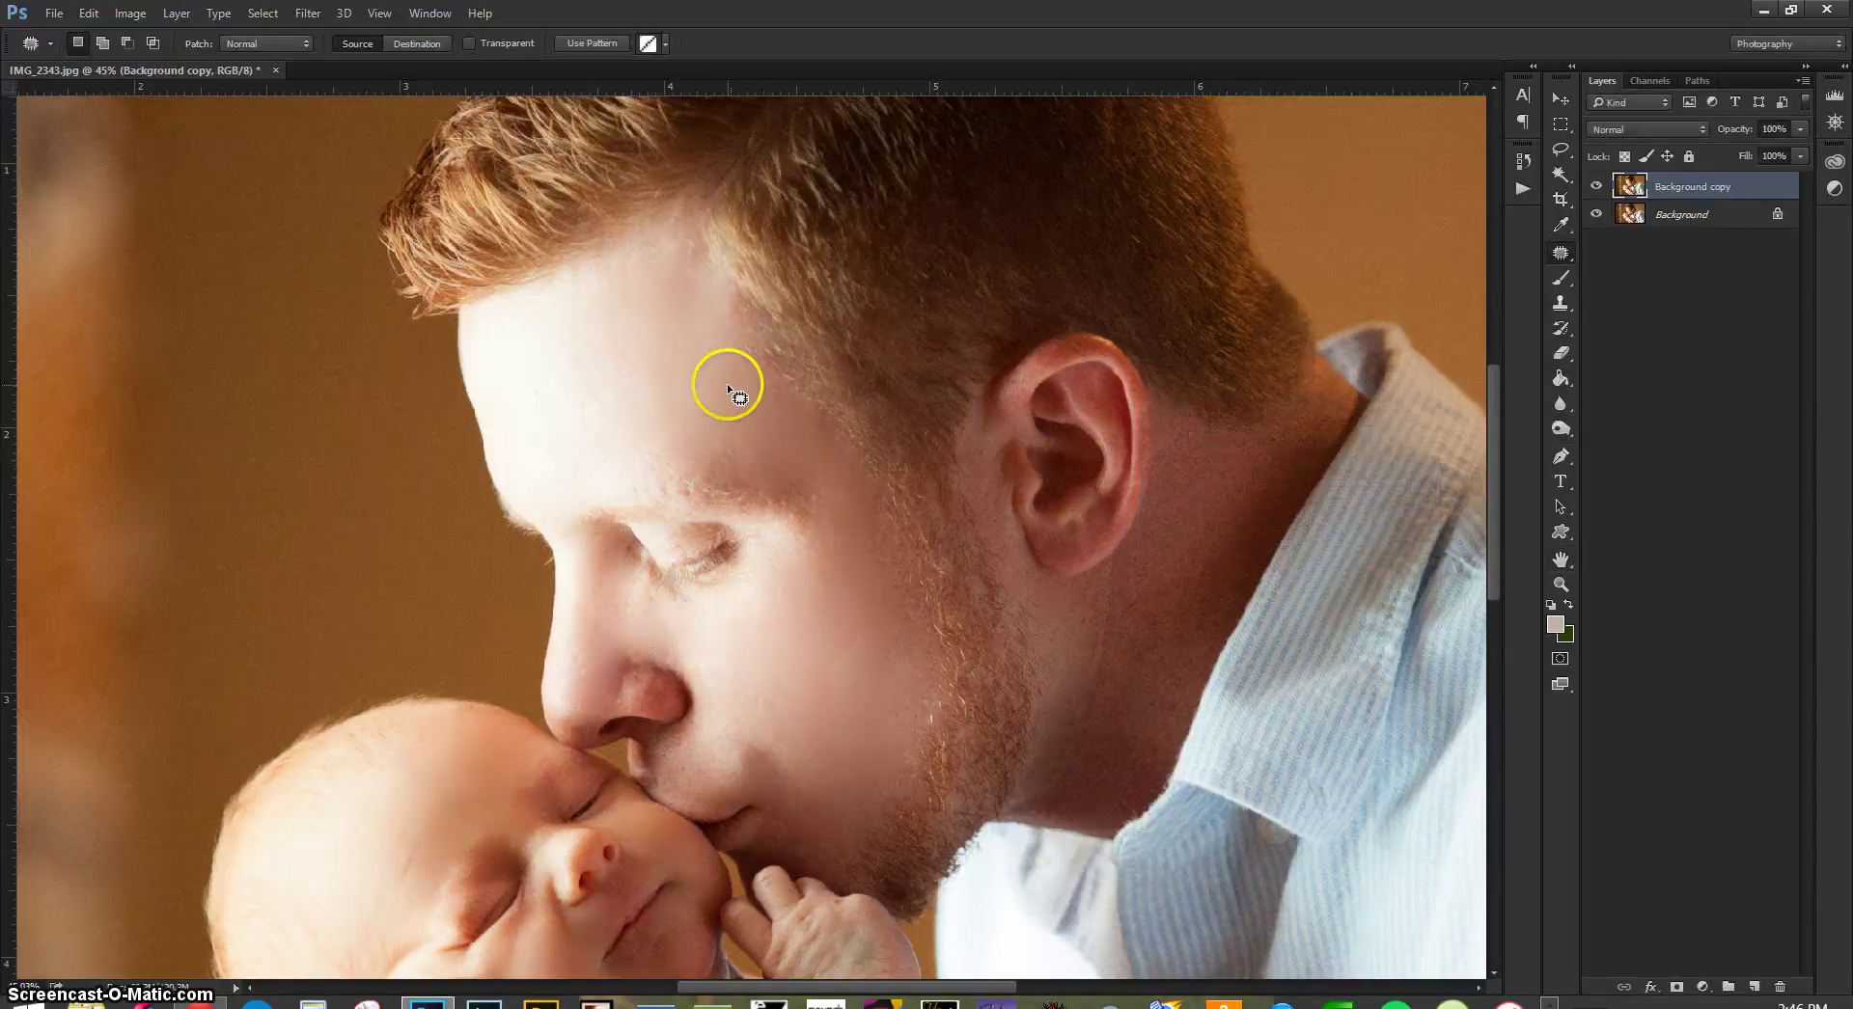
# - Compare the whole photo before and after retouching by hiding and showing the Background copy layer
pyautogui.scroll(-4, 847, 662)
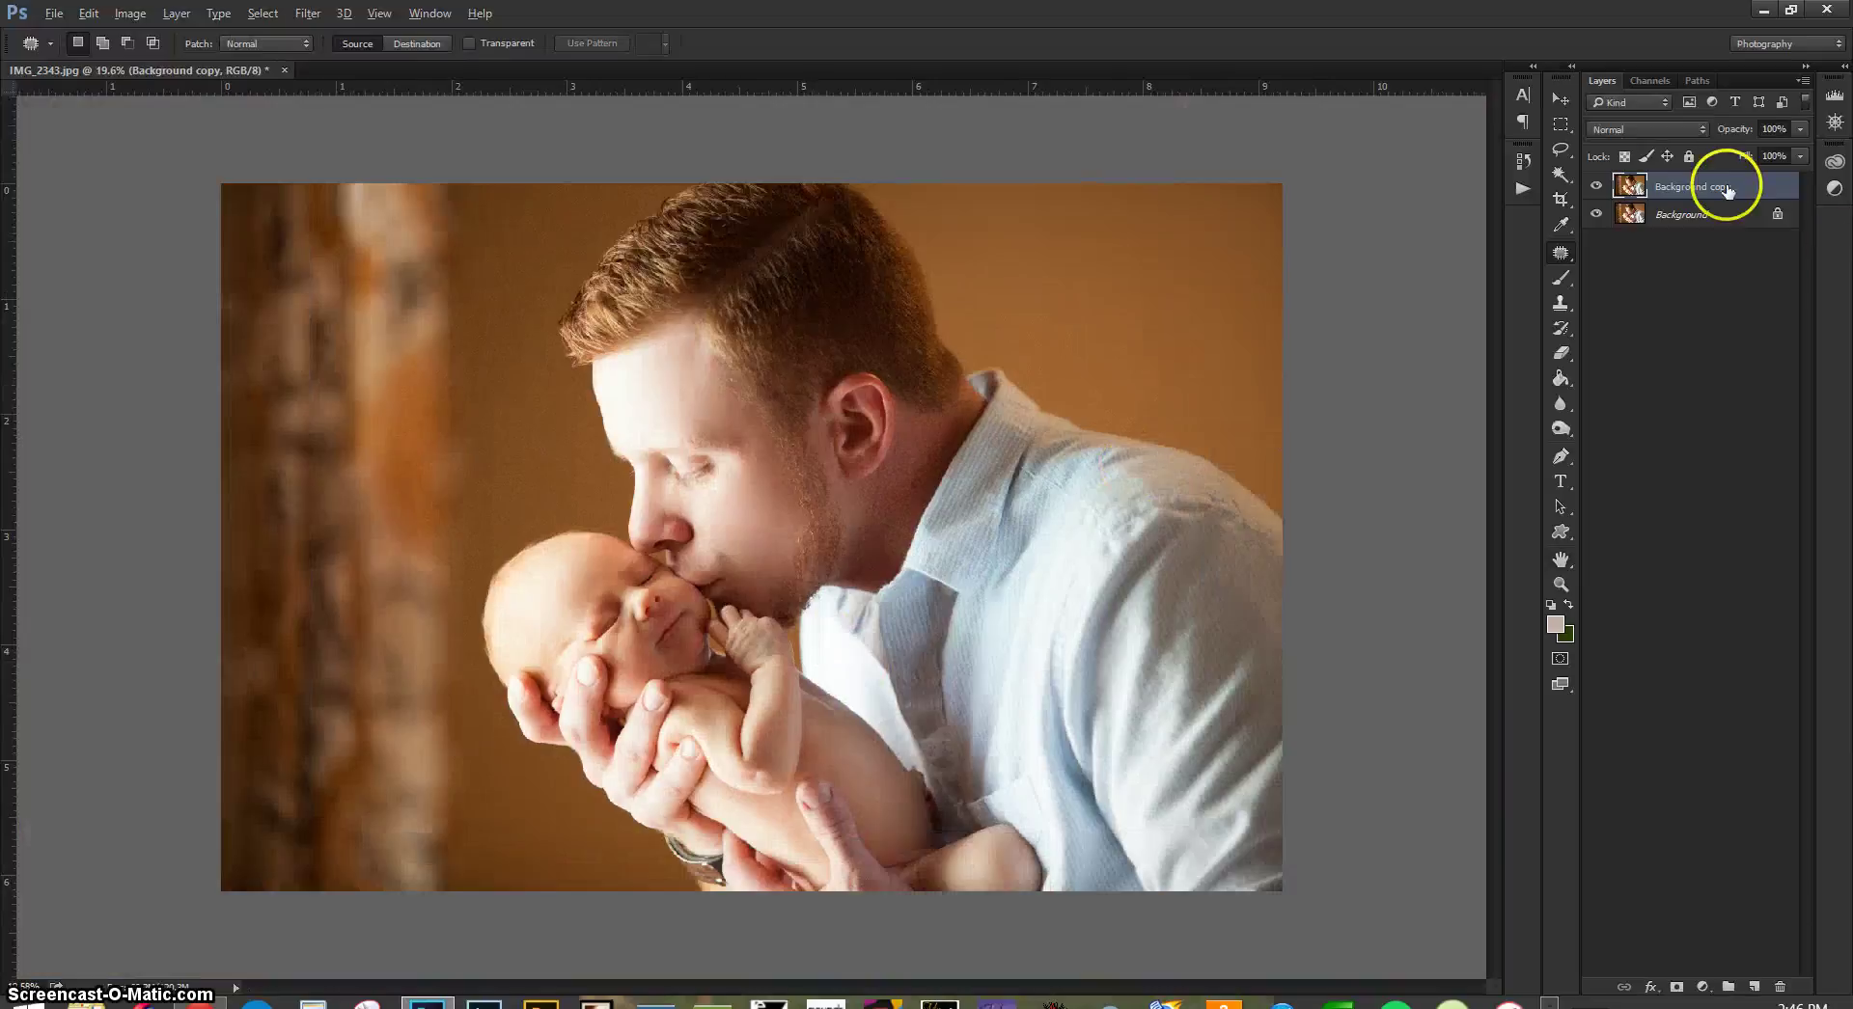
pyautogui.click(1596, 187)
pyautogui.click(1596, 186)
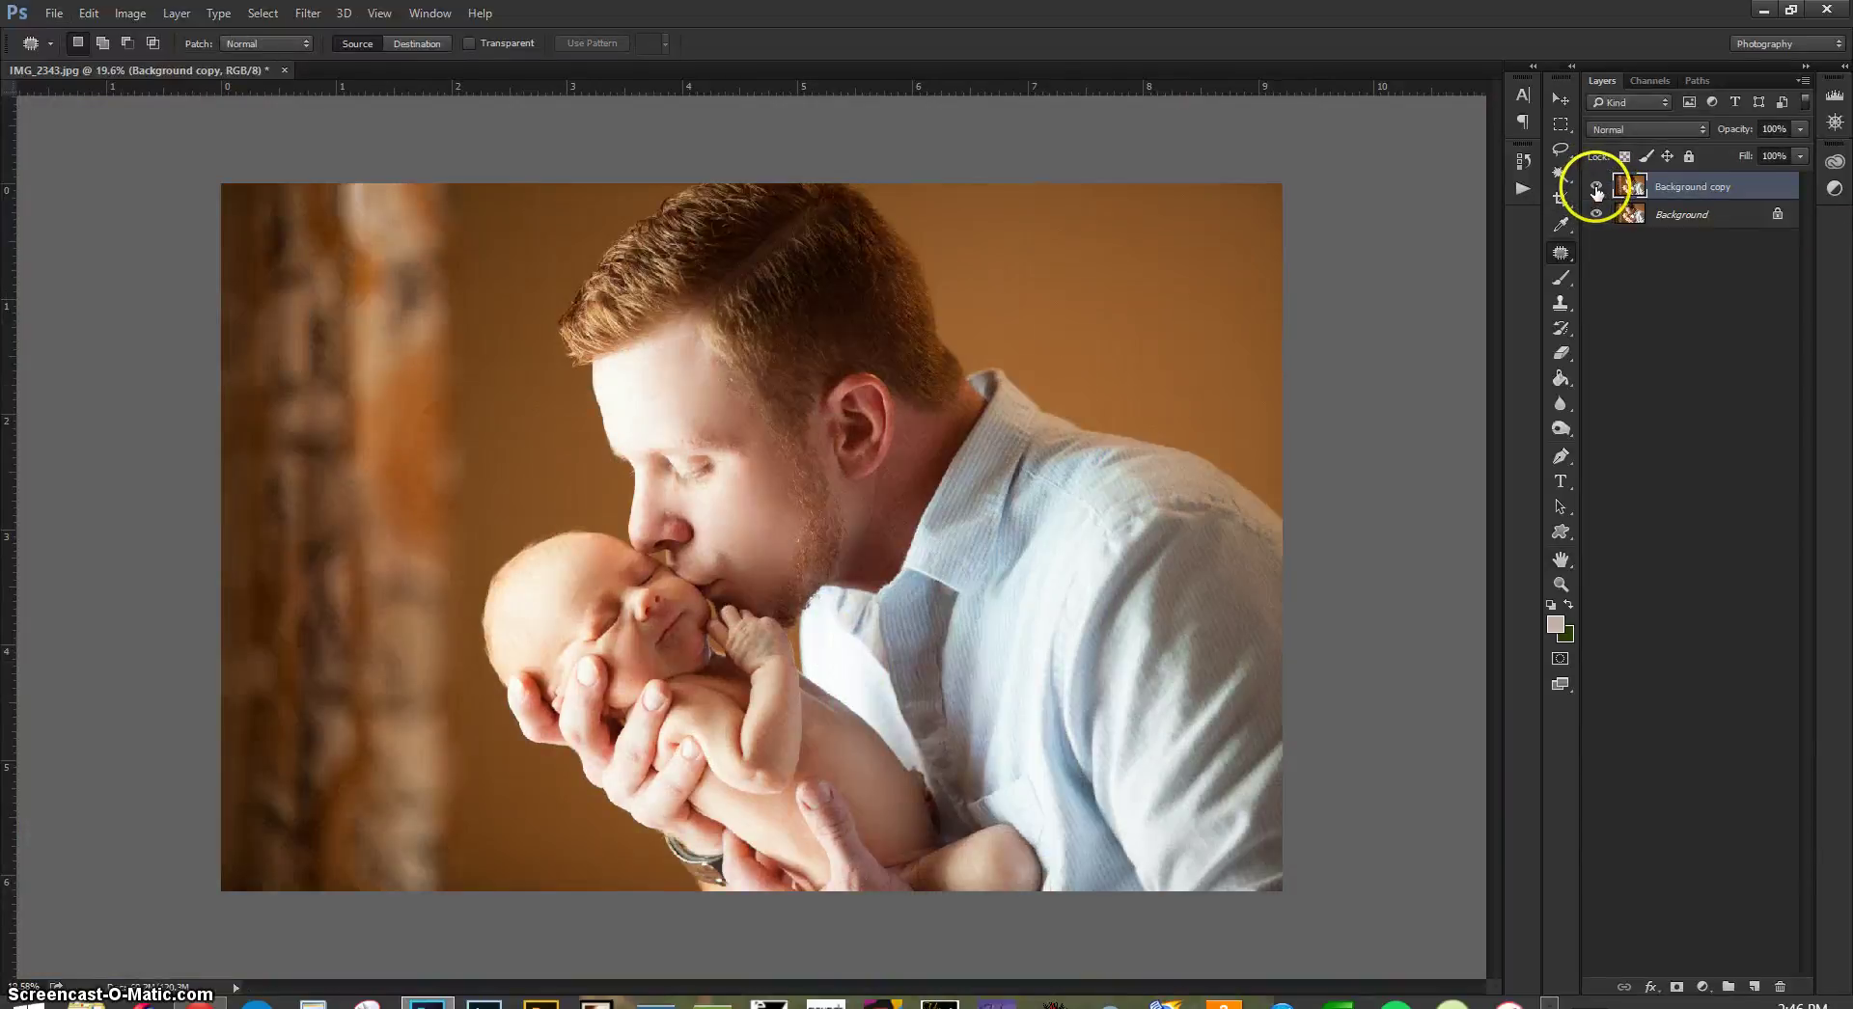